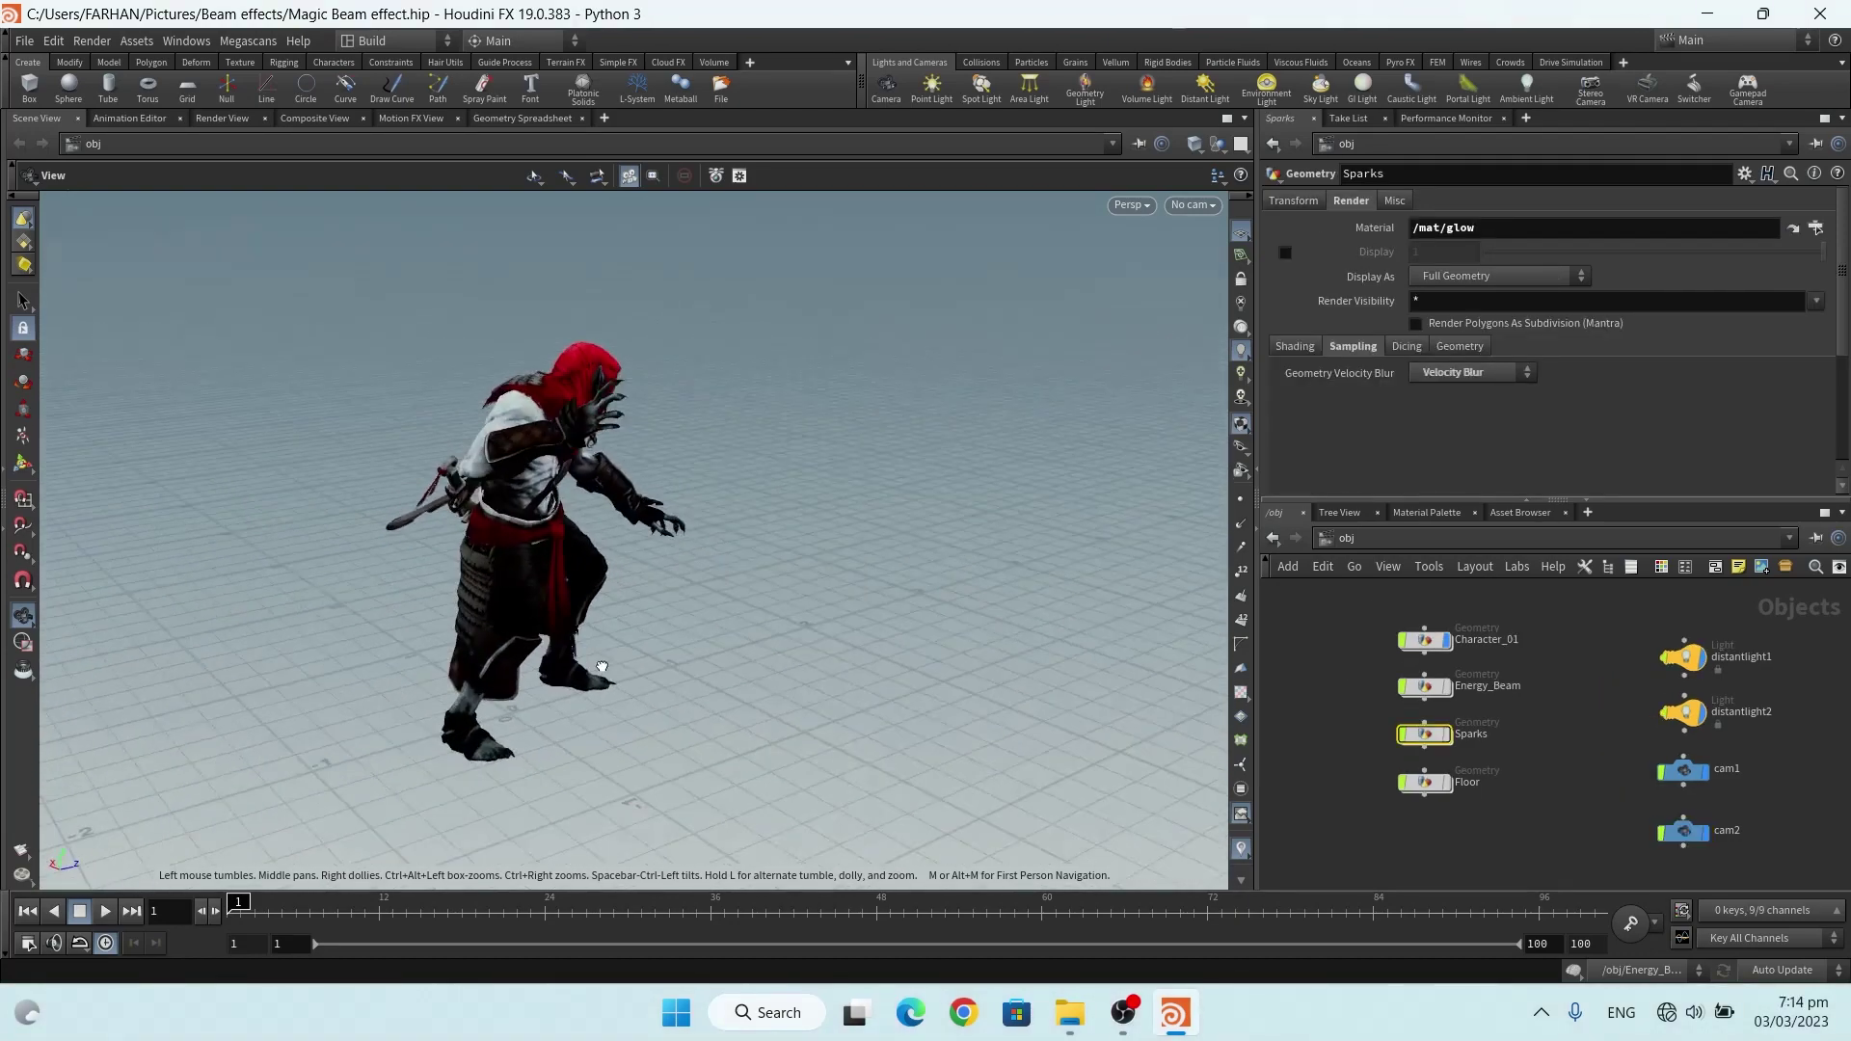
Scrub the timeline from frame 1 to frame 11 and back to preview the character's animation
left_click_drag(237, 909, 365, 918)
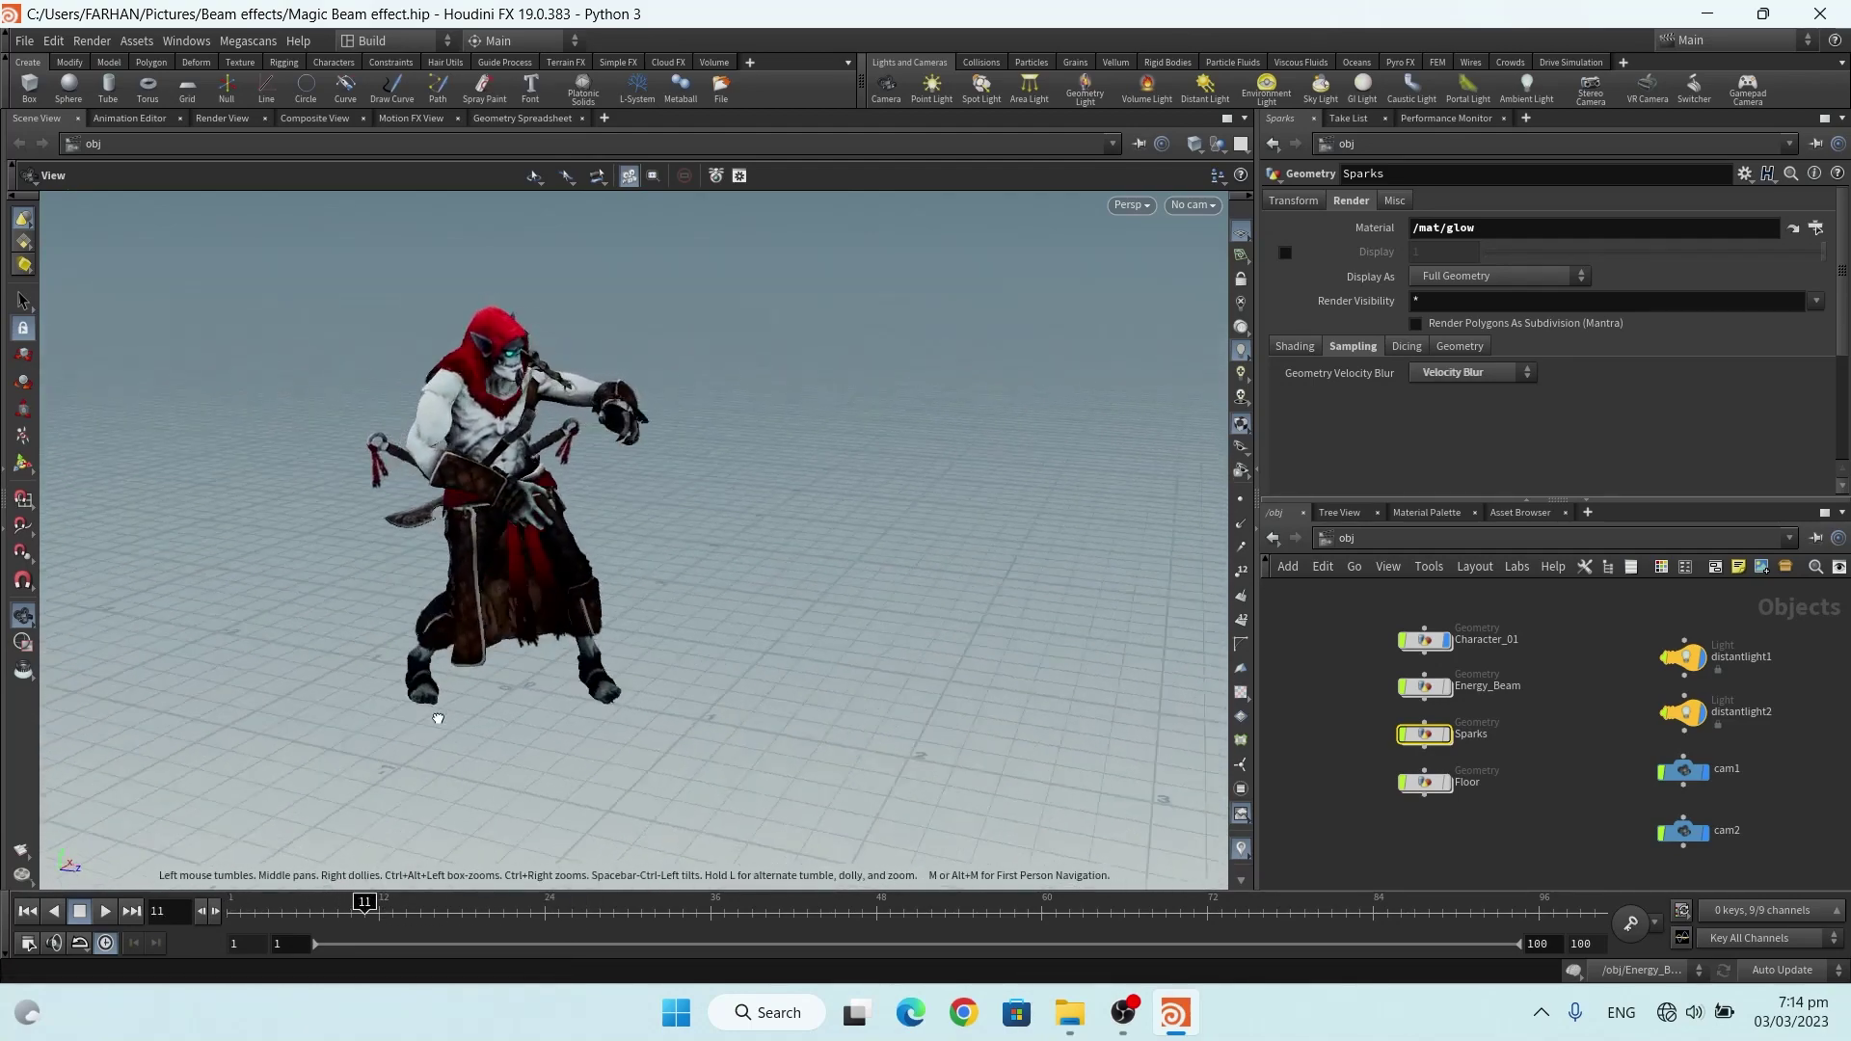
left_click_drag(352, 912, 137, 833)
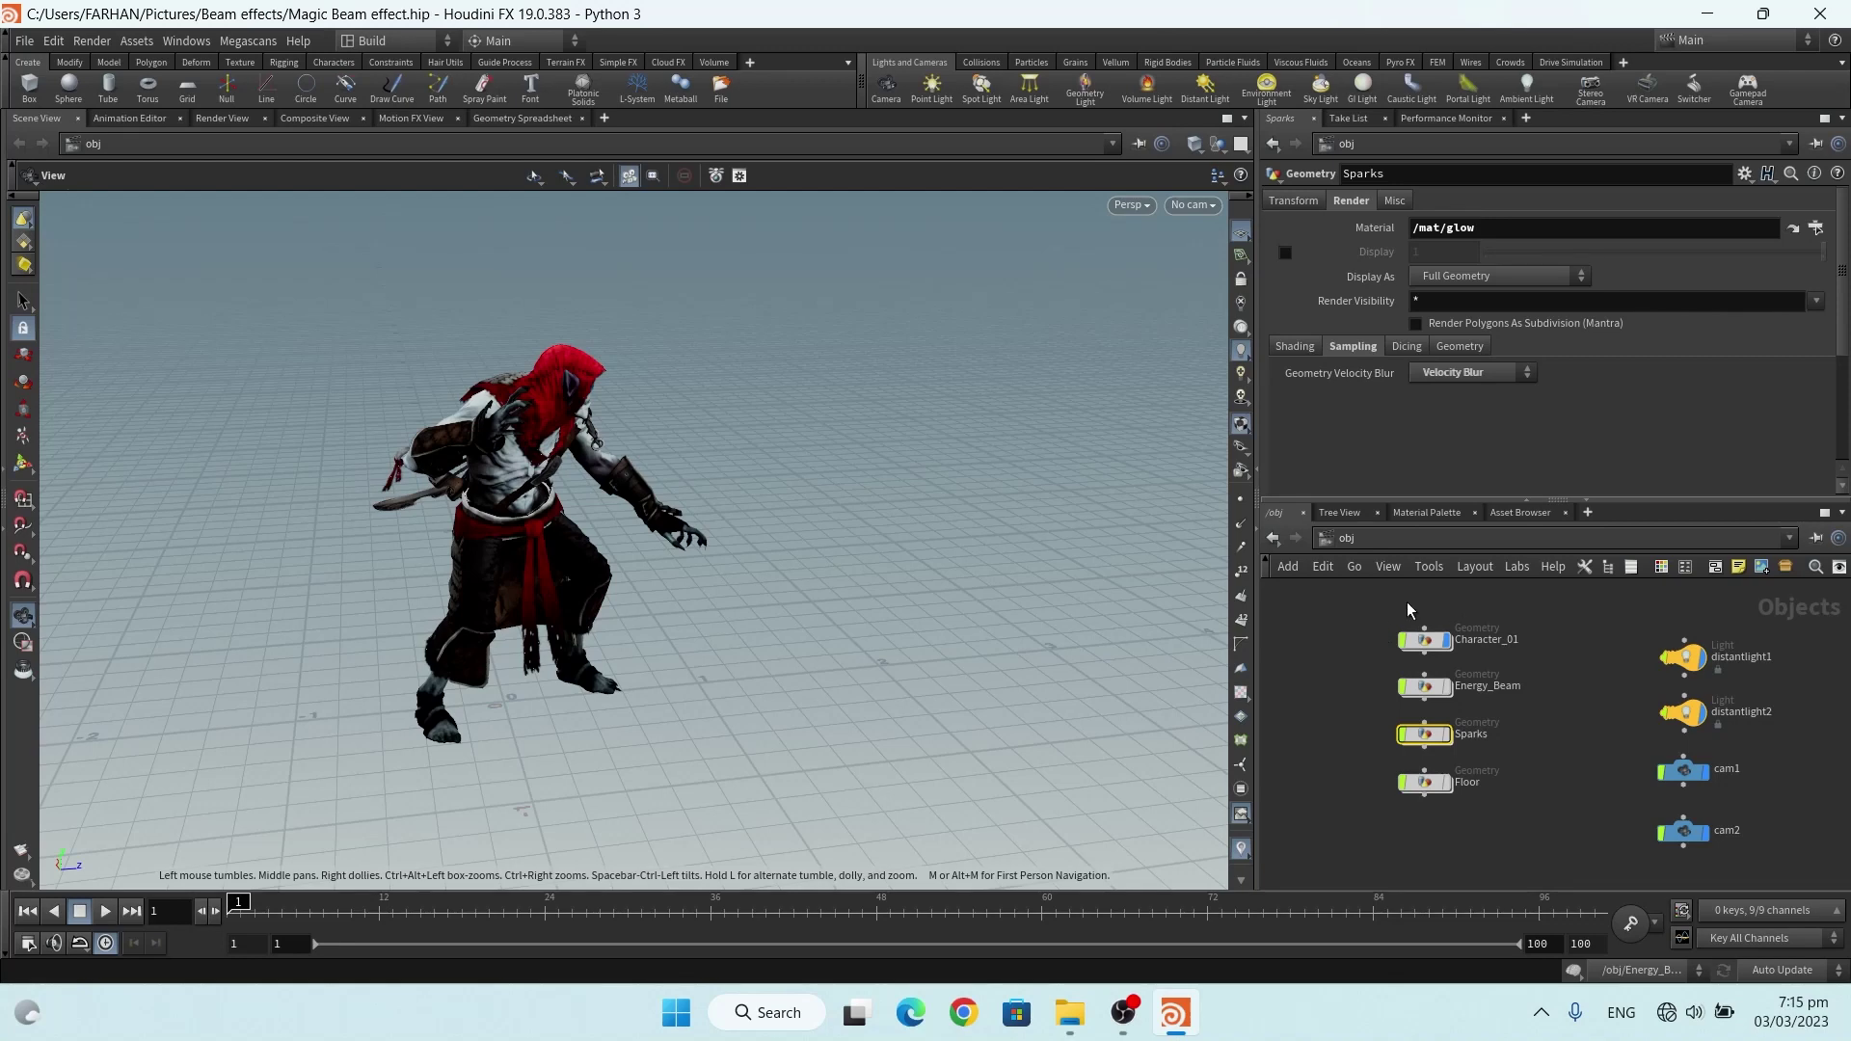
left_click_drag(1044, 590, 996, 666)
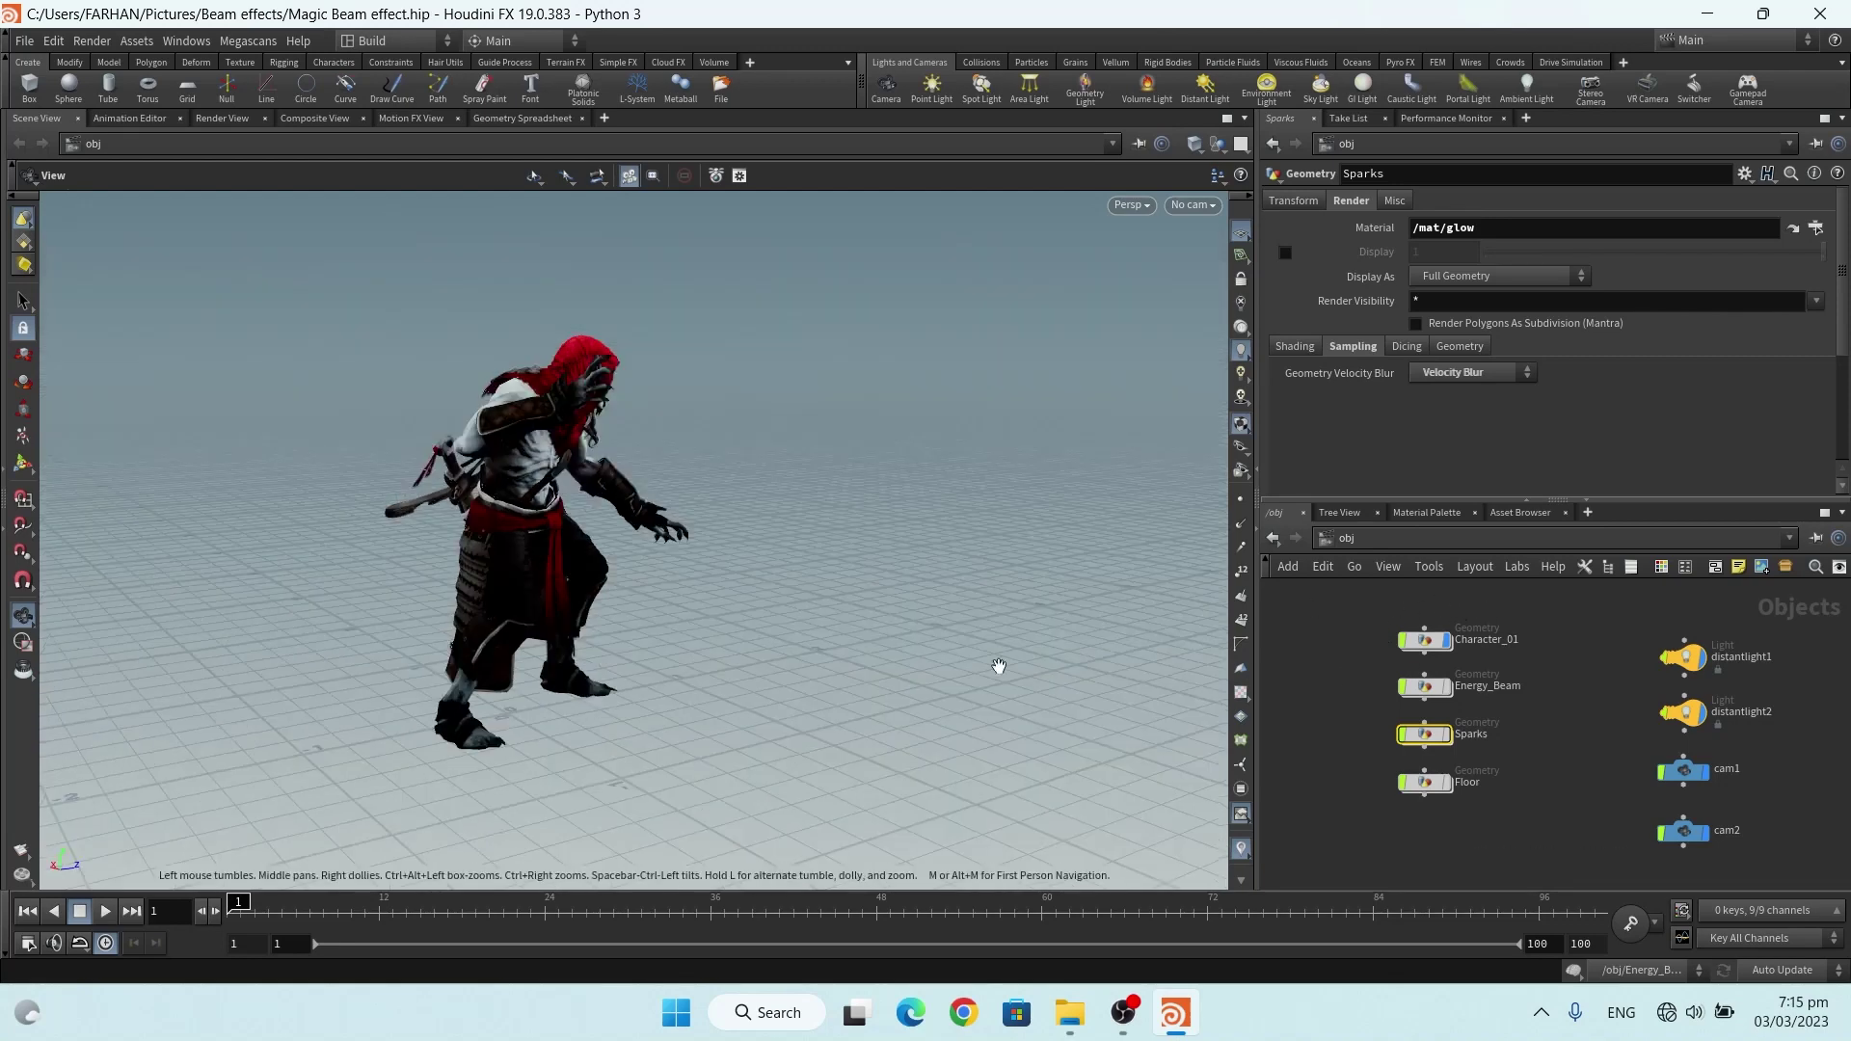
scroll(1562, 738, "up", 3)
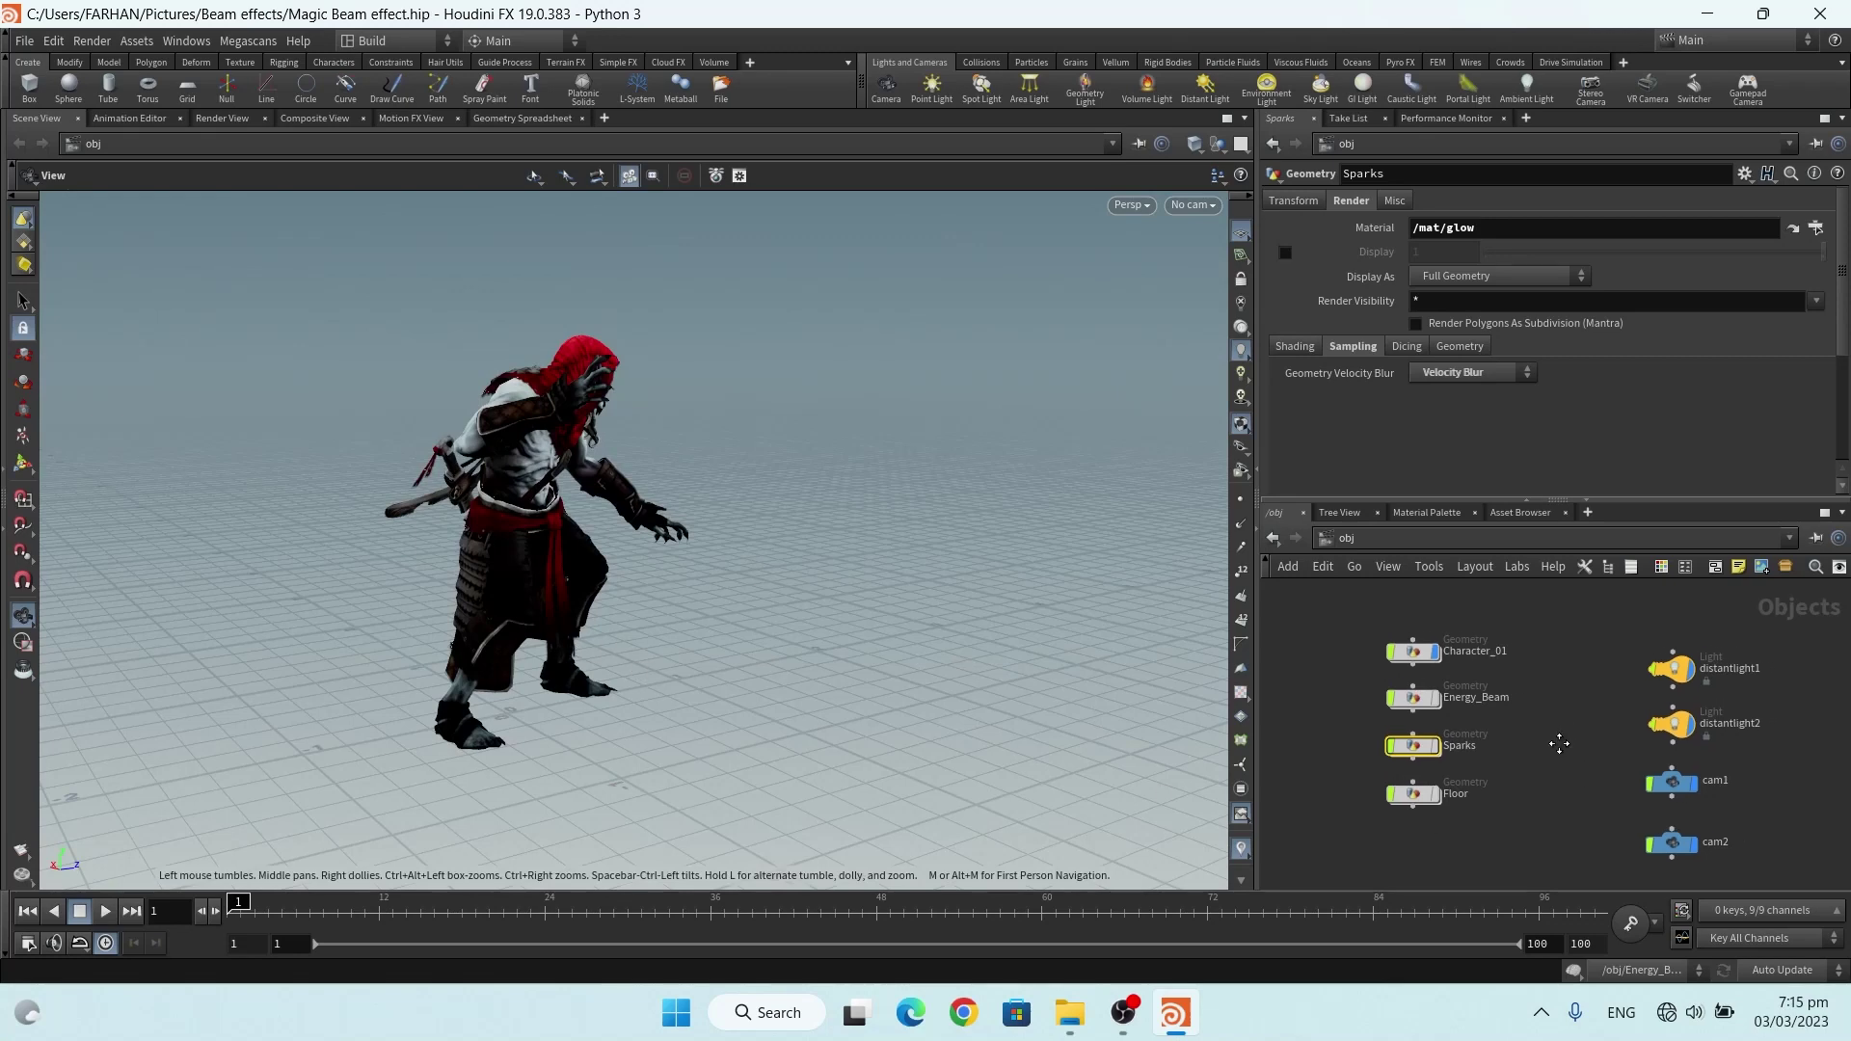
Inspect the grid inside the Floor geometry and return to the object level
mouse_move(1447, 785)
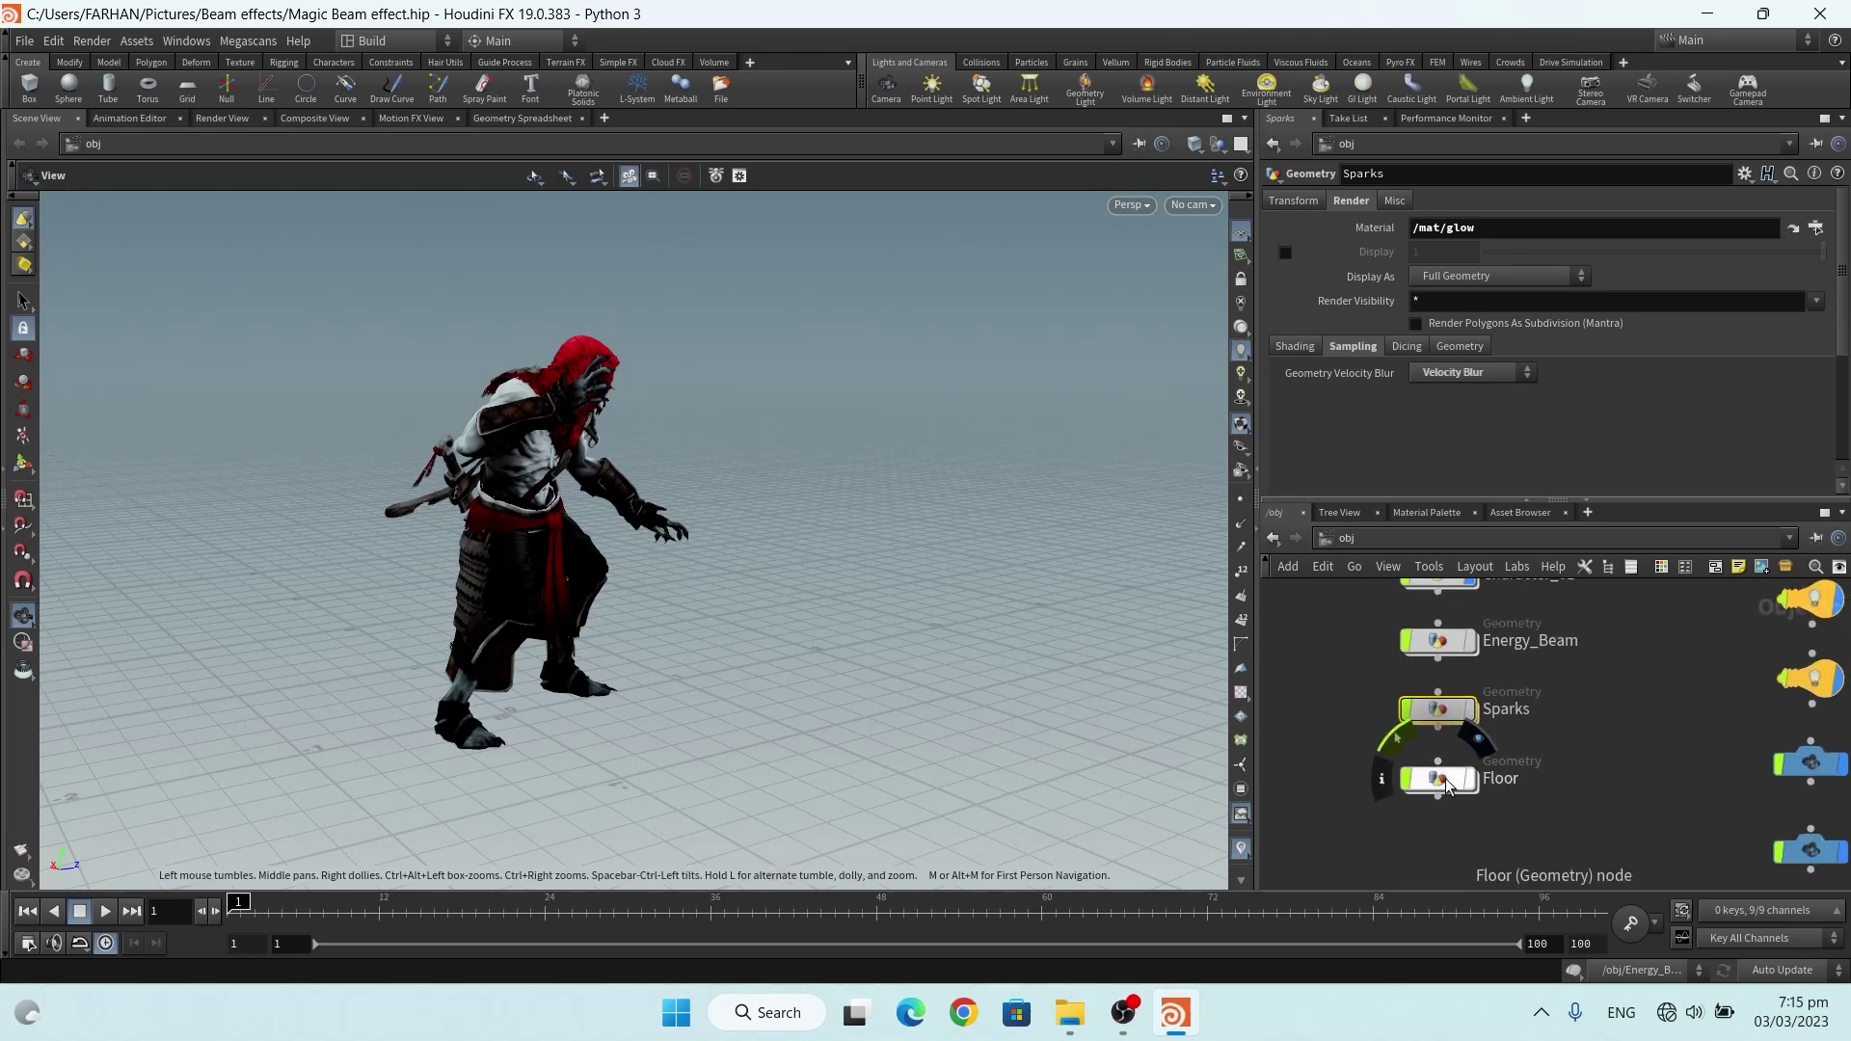
double_click(1446, 781)
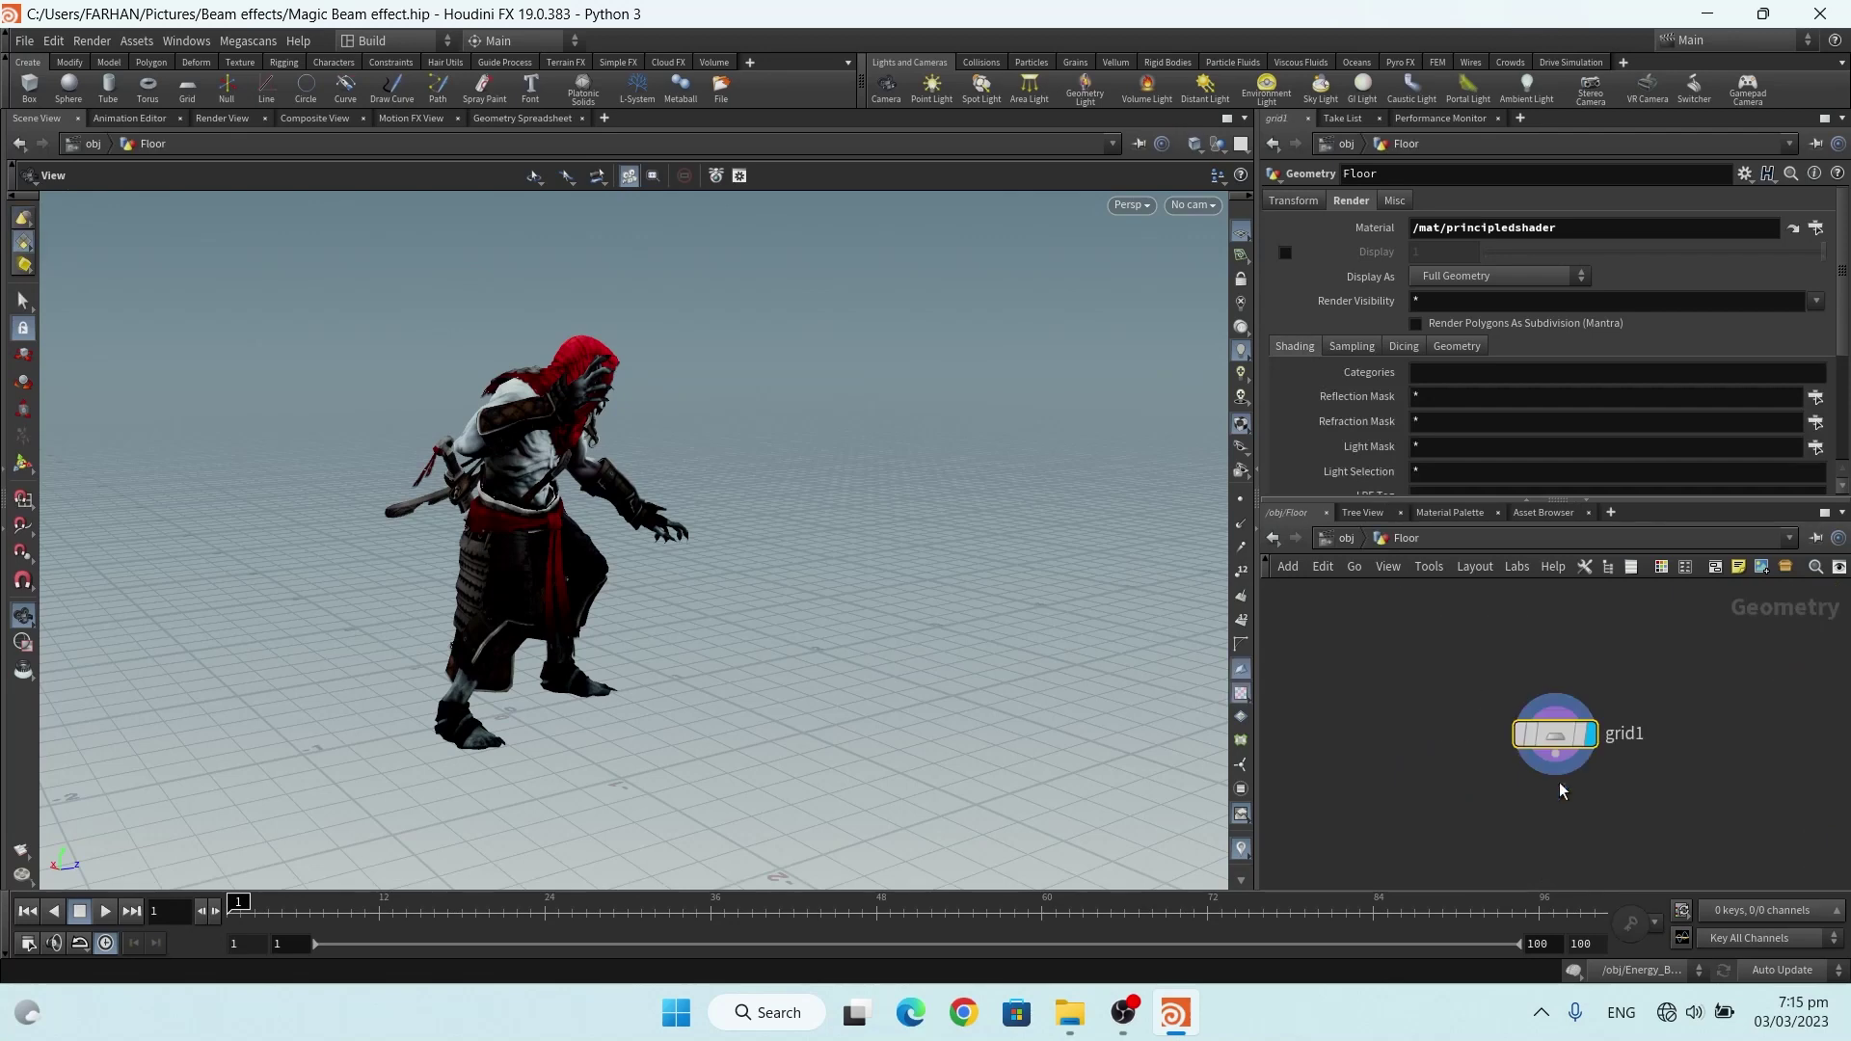
left_click(1273, 537)
left_click(1471, 784)
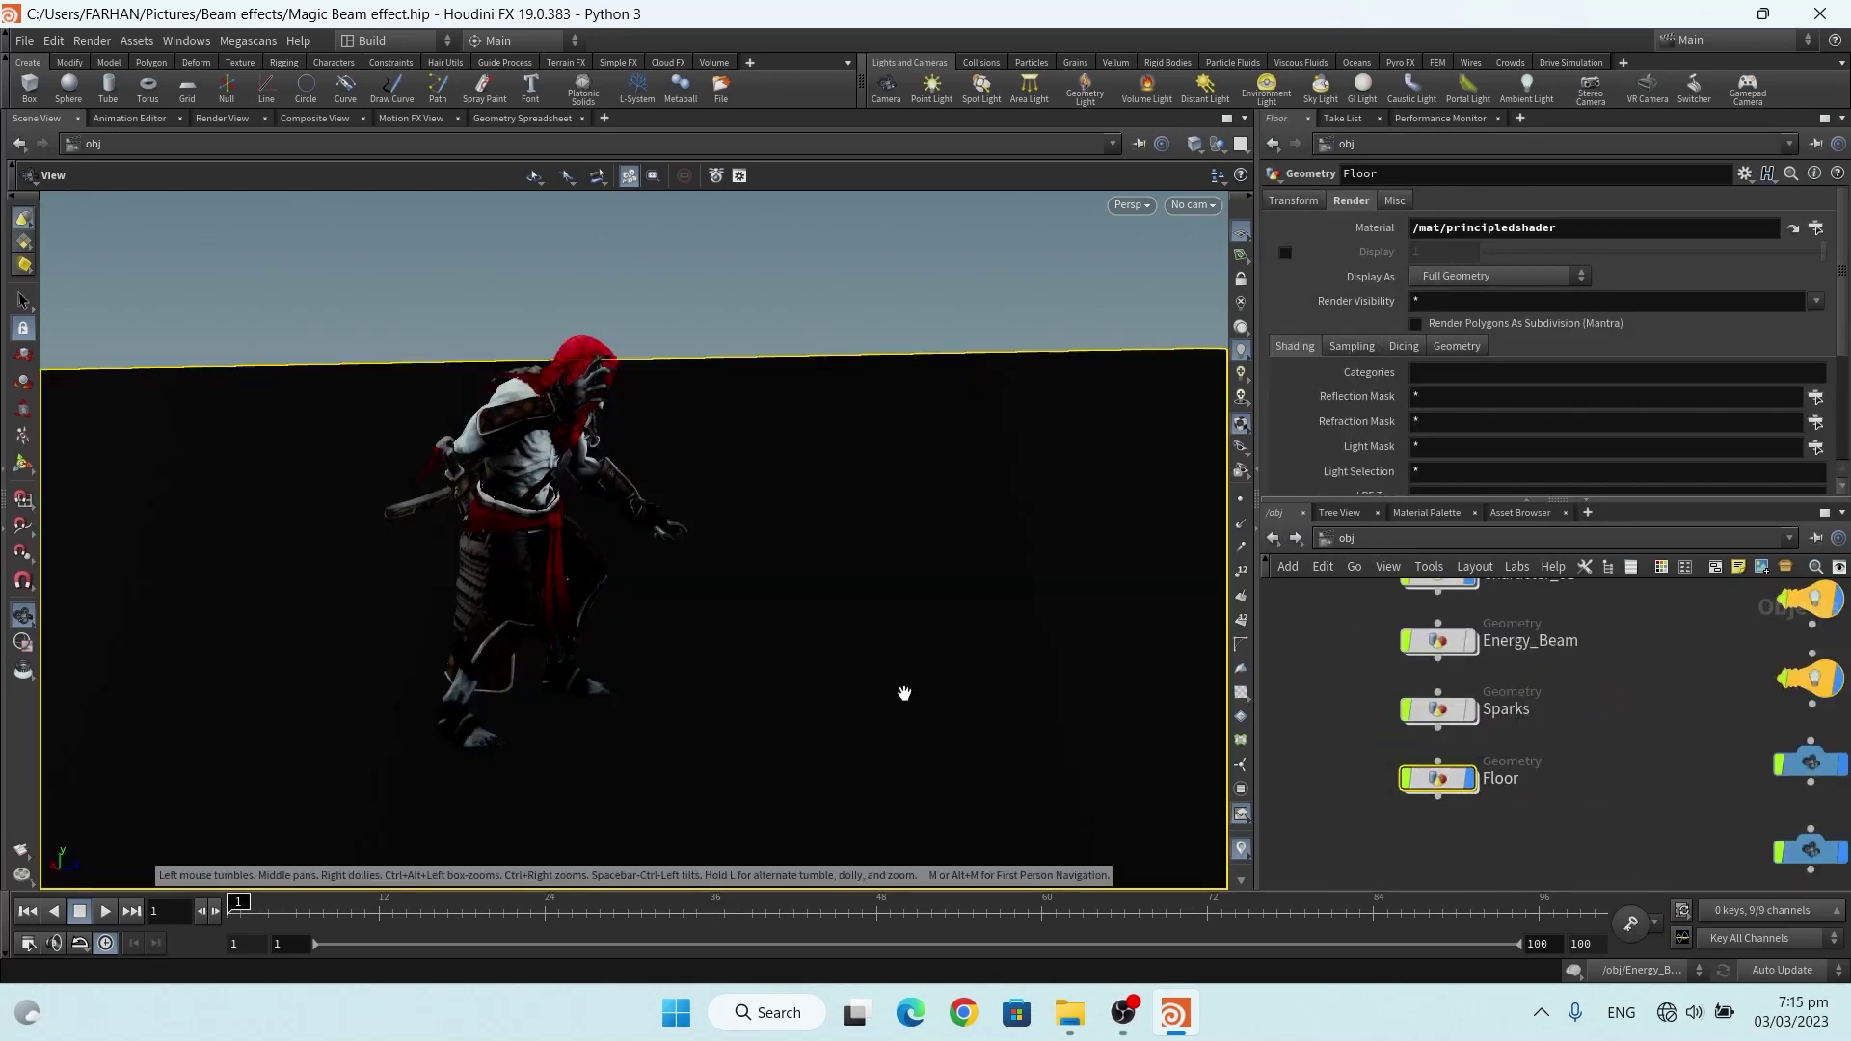
middle_click_drag(1555, 711, 1553, 737)
middle_click_drag(1469, 808, 1466, 831)
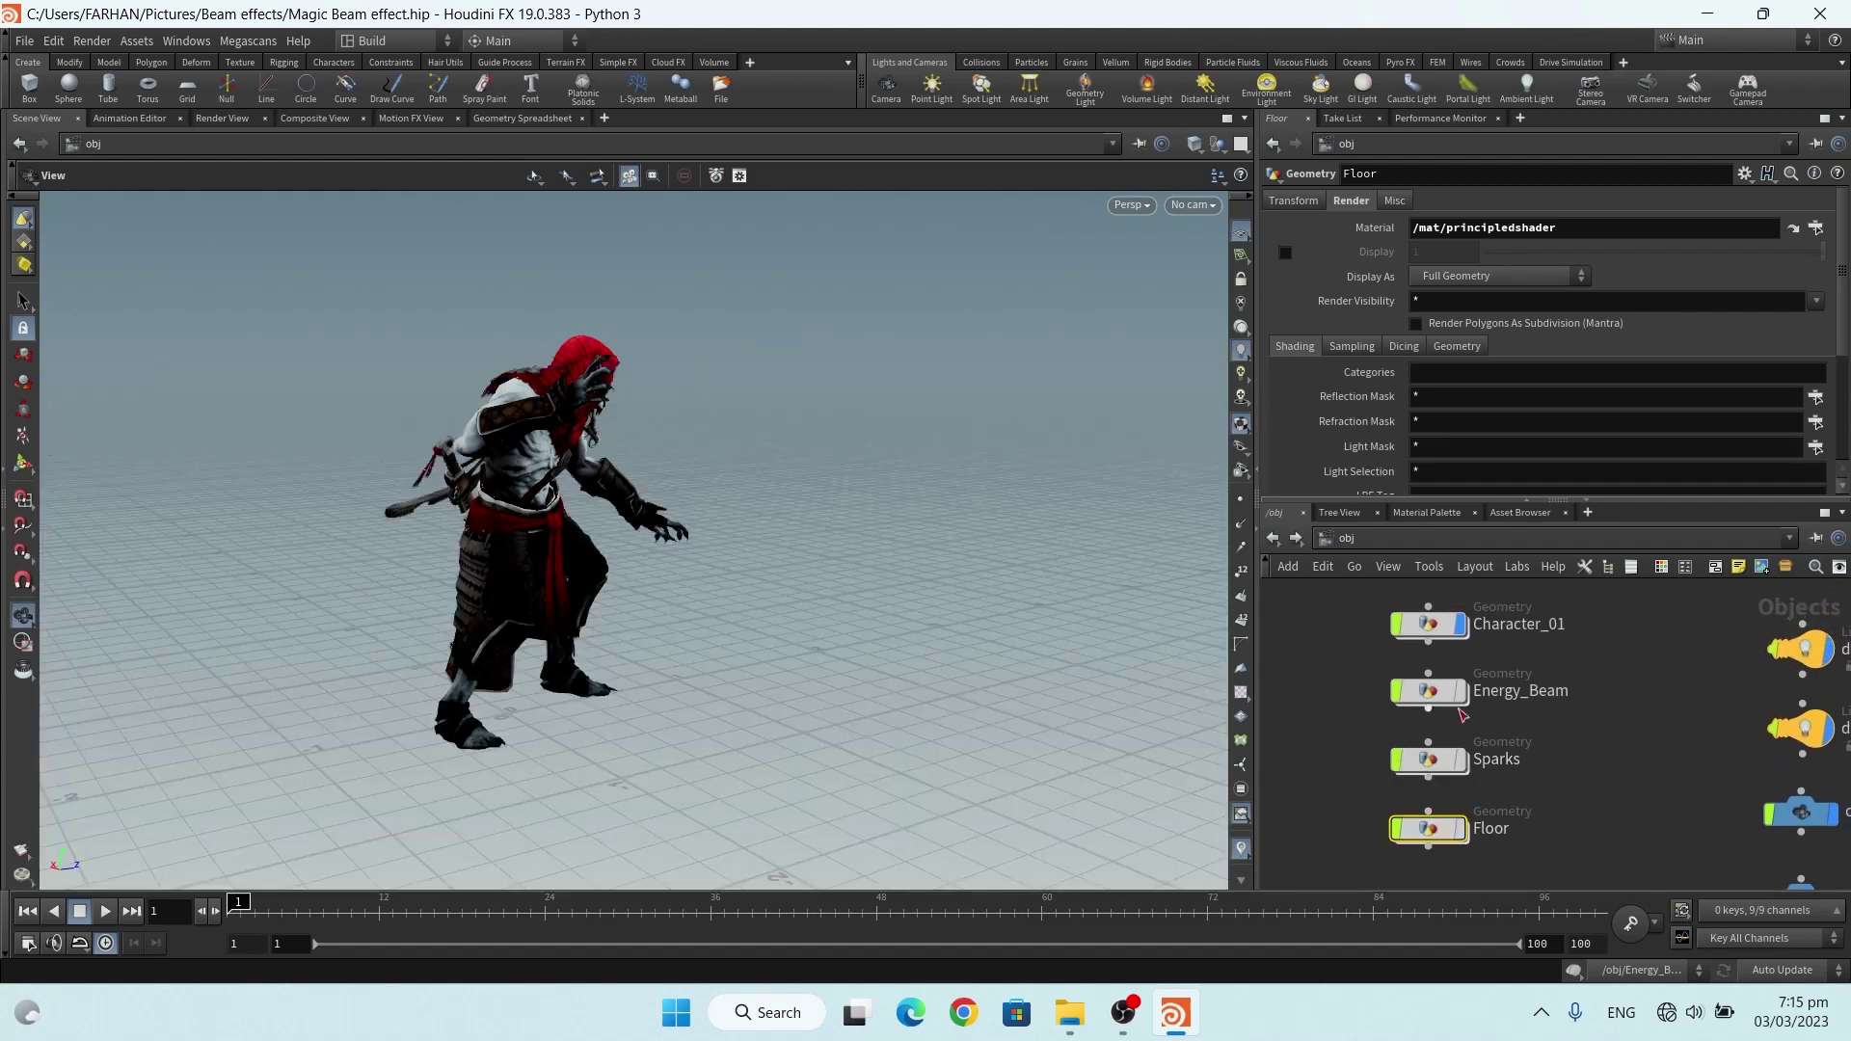
Open the Energy_Beam geometry network and set the display flag on the tube1 node
left_click(1437, 700)
scroll(1520, 703, "up", 2)
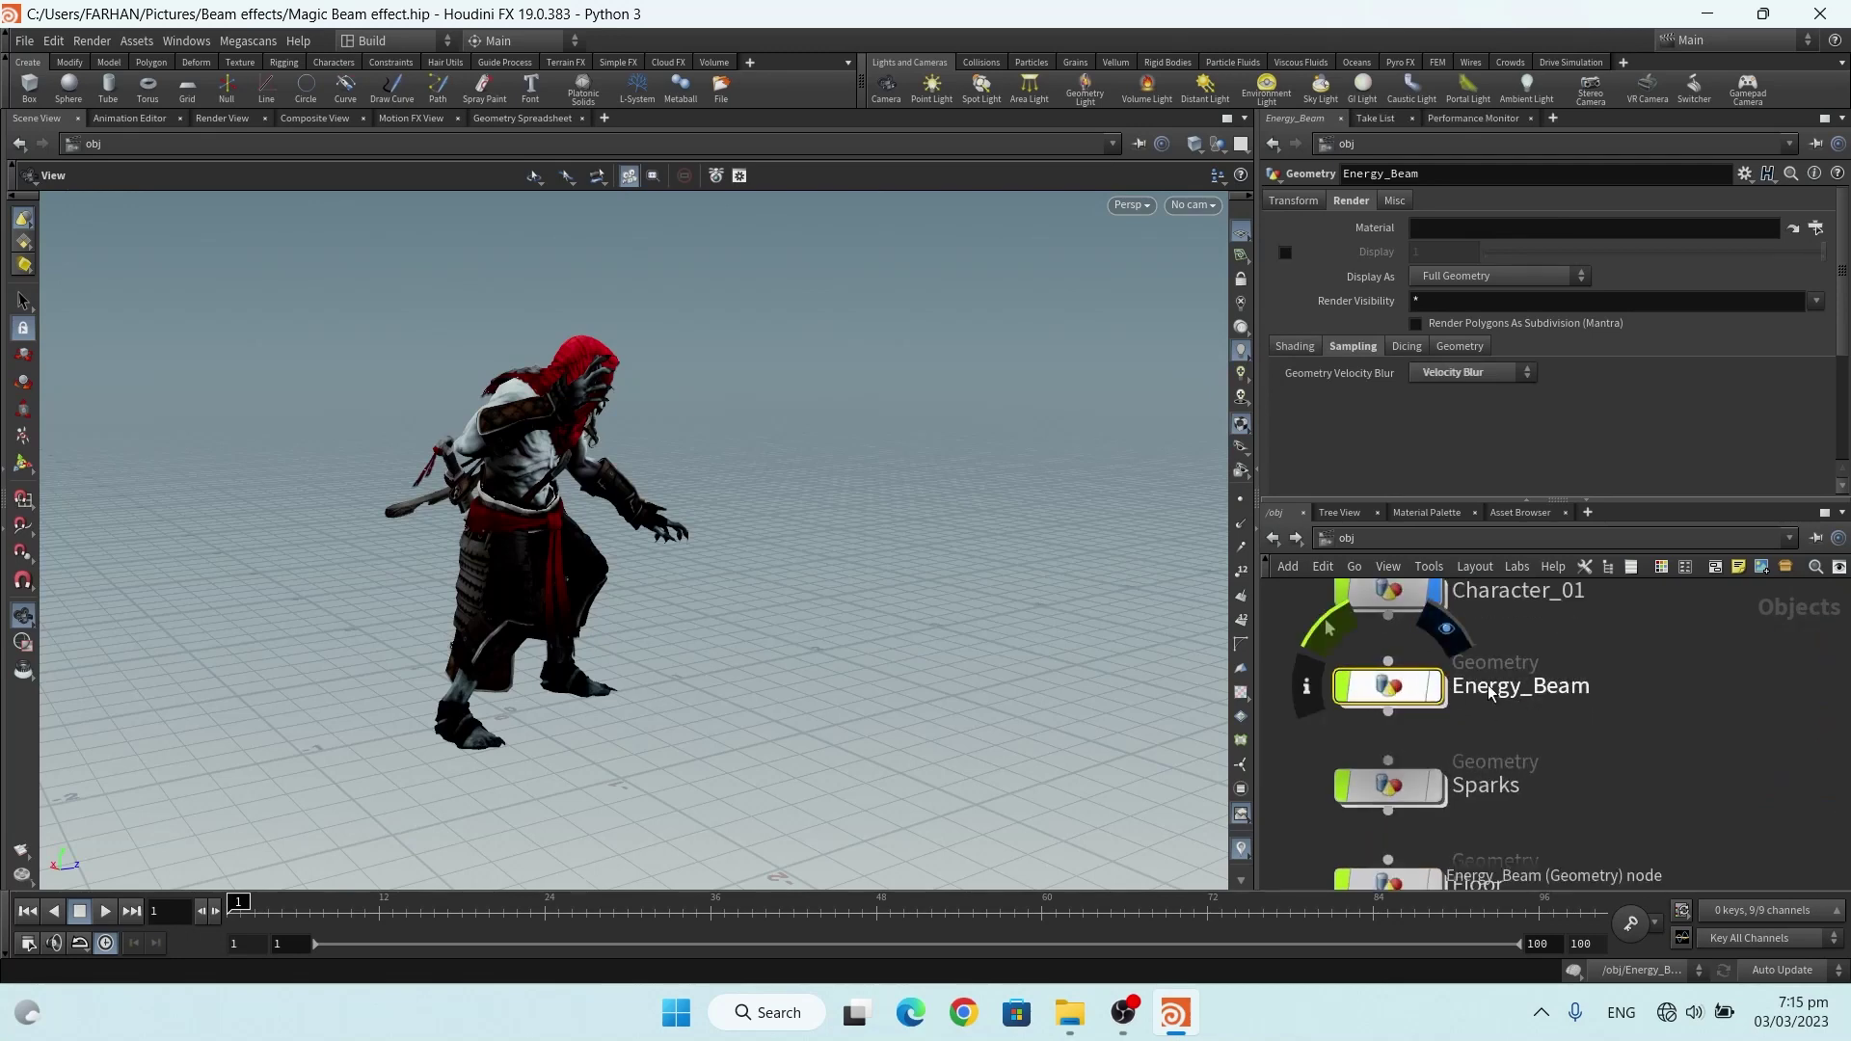
double_click(1407, 690)
left_click(1273, 540)
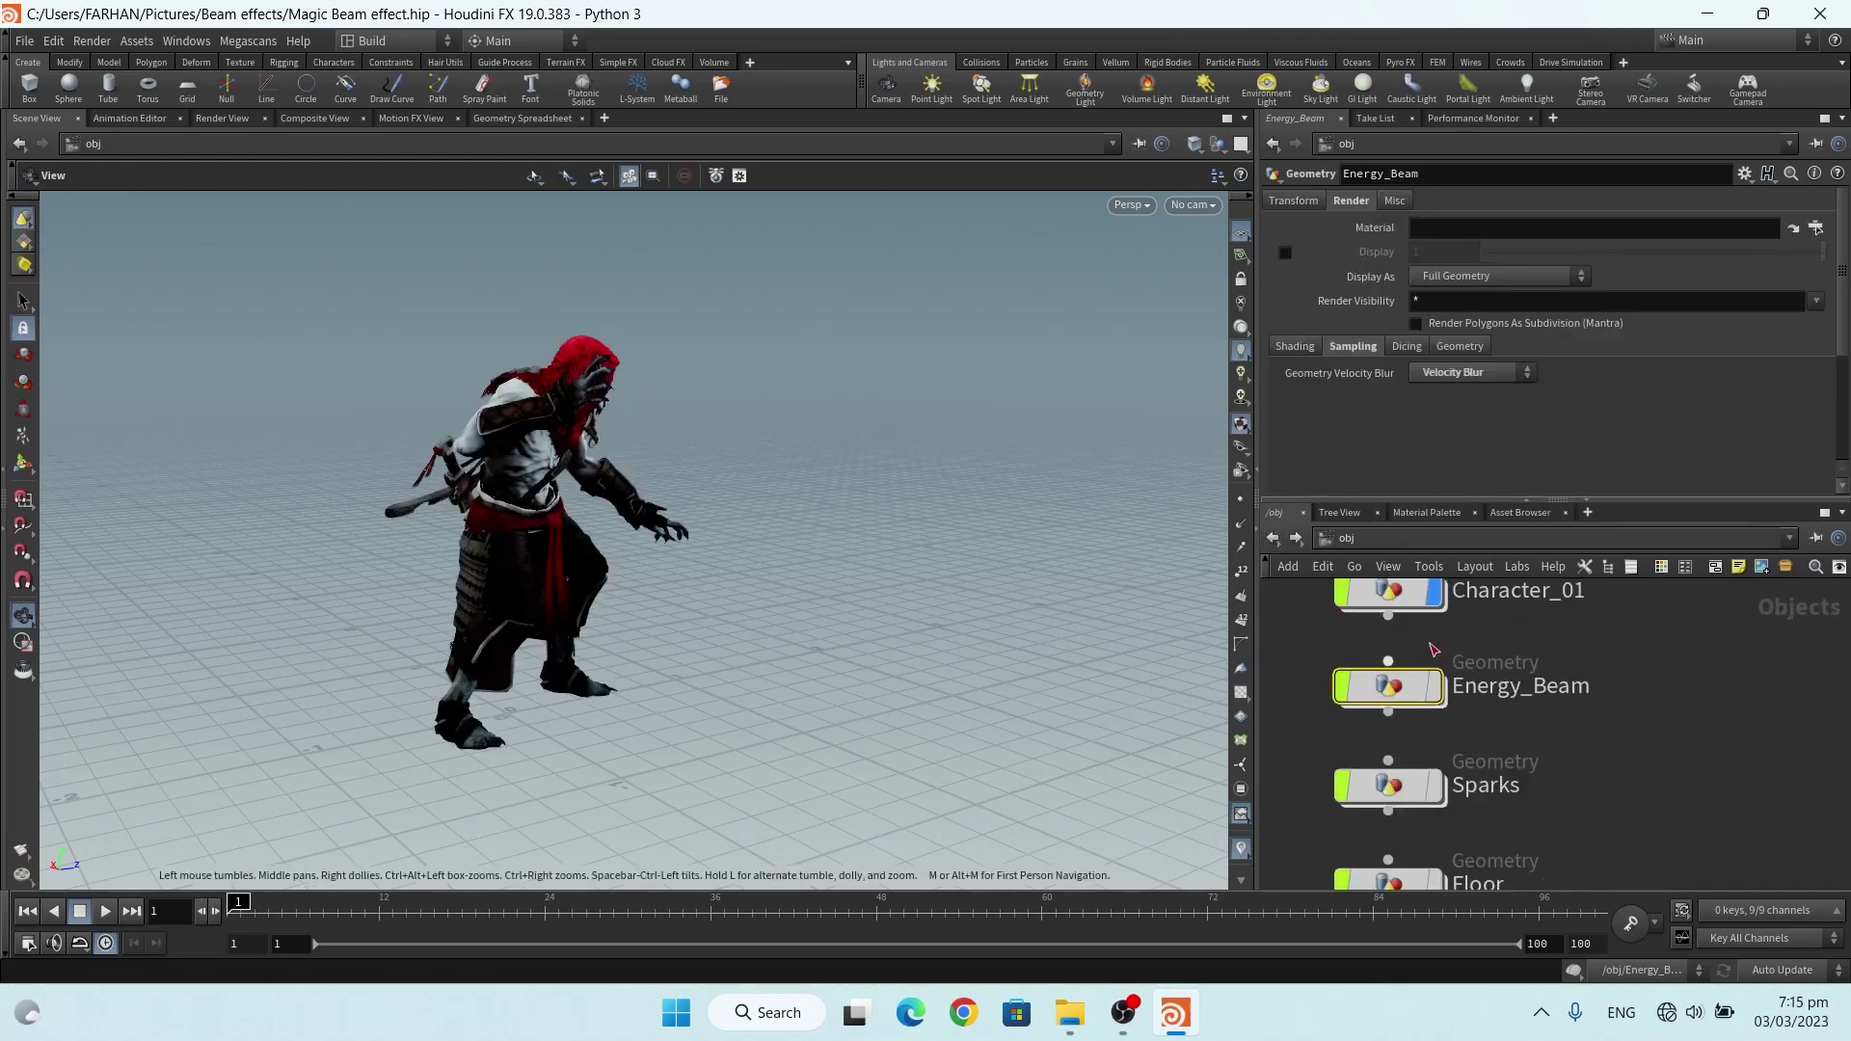
double_click(1380, 679)
scroll(1381, 679, "up", 10)
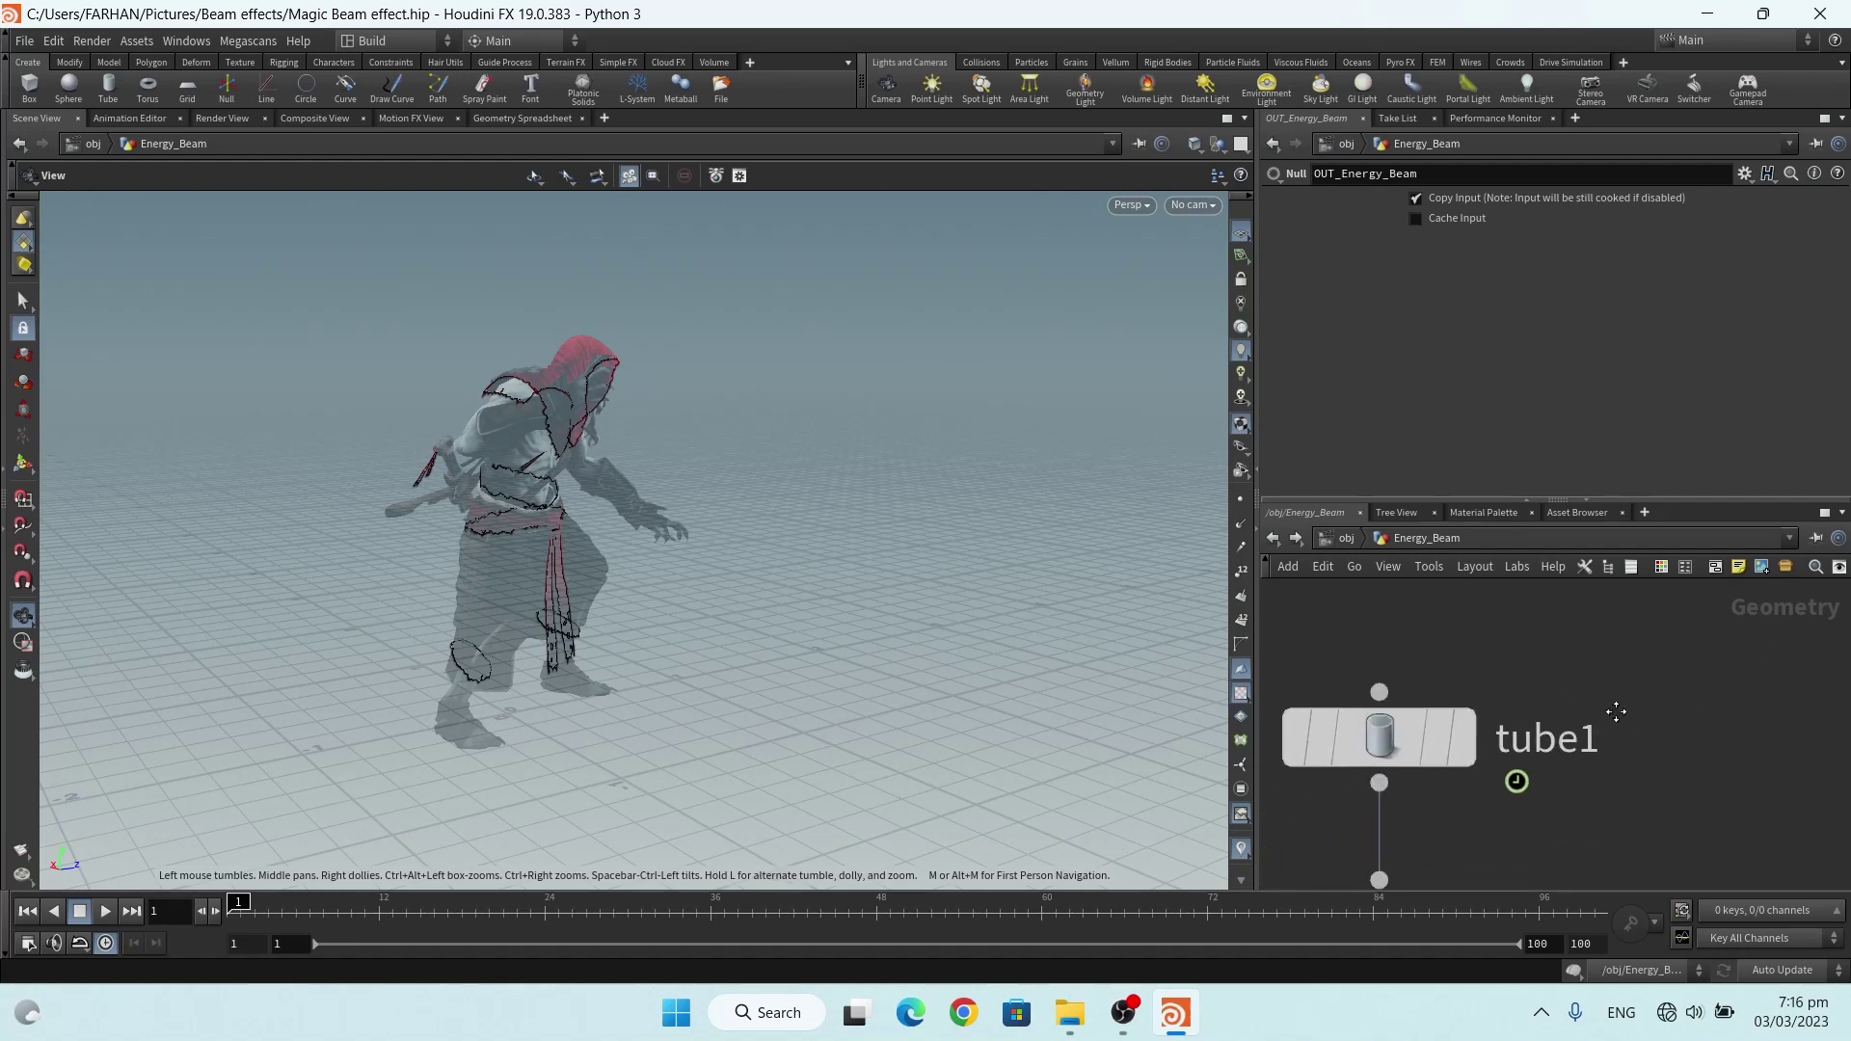
middle_click_drag(1616, 710, 1725, 668)
left_click(1554, 701)
Hide the other objects in the viewport so only the tube is displayed
left_click(1195, 146)
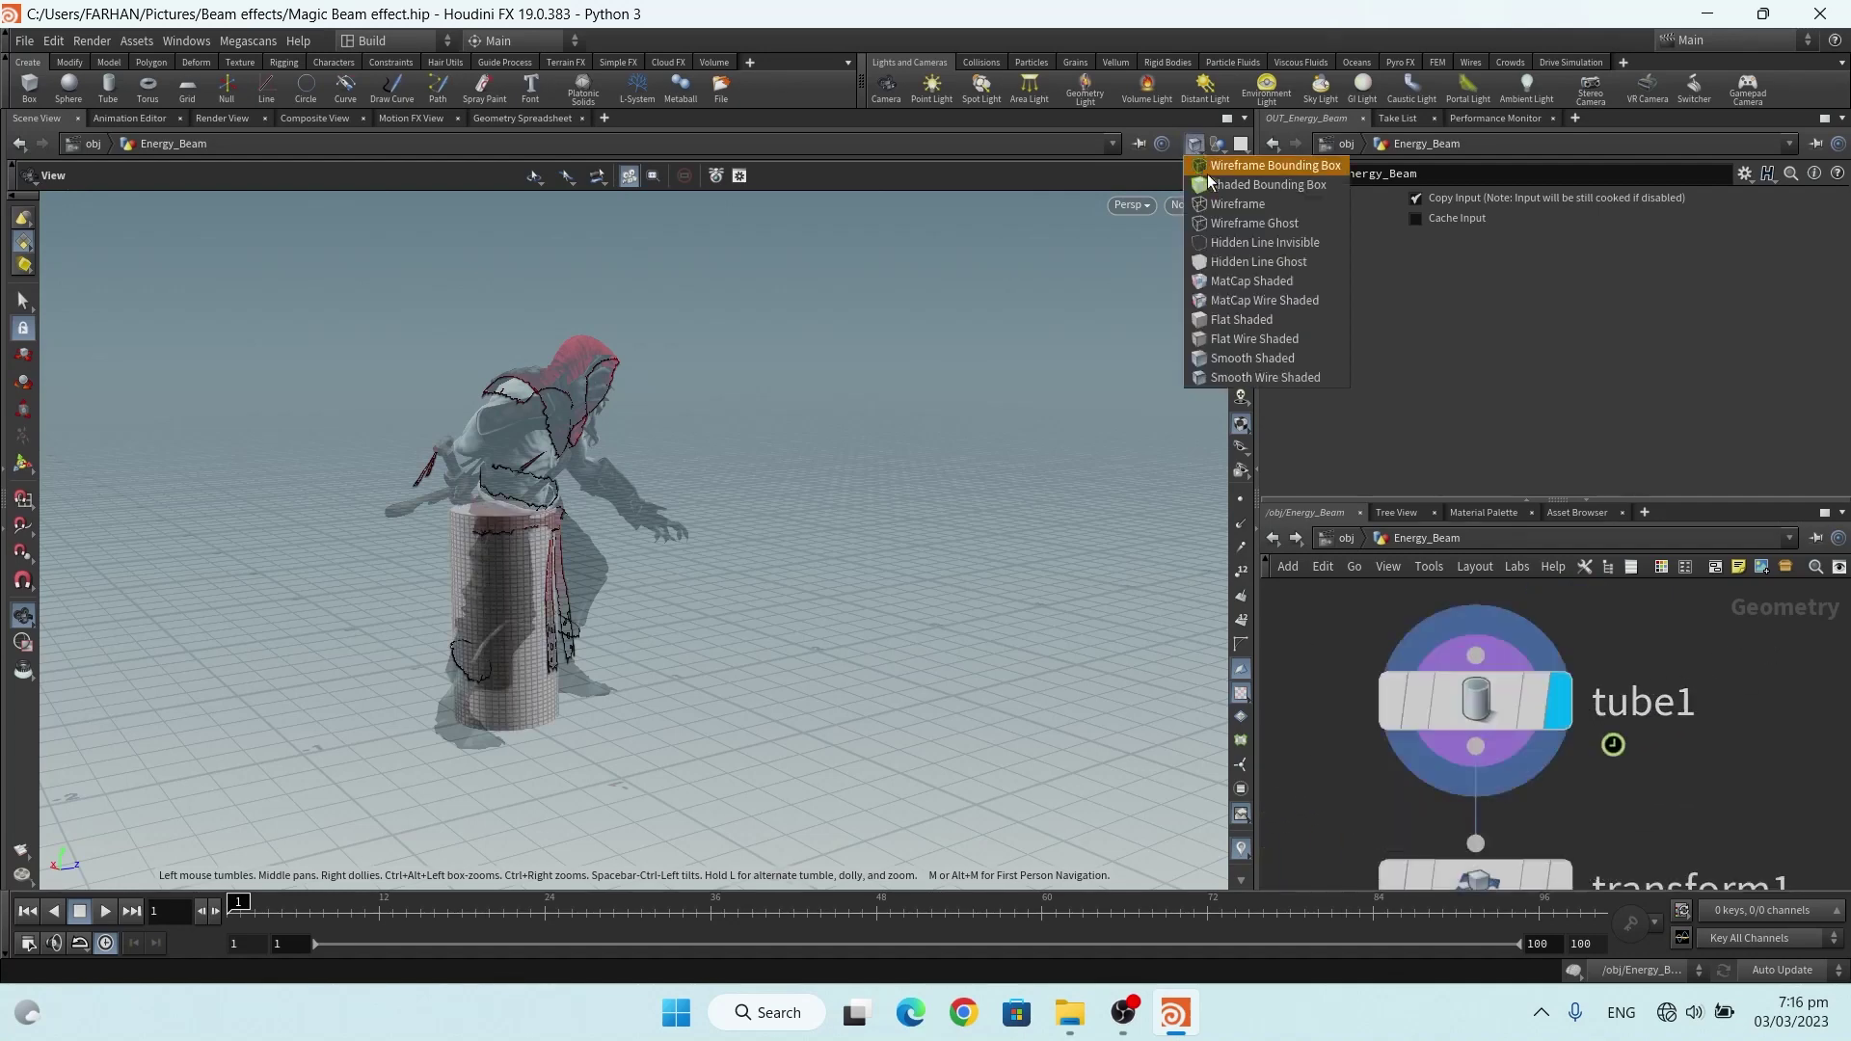
left_click(1220, 146)
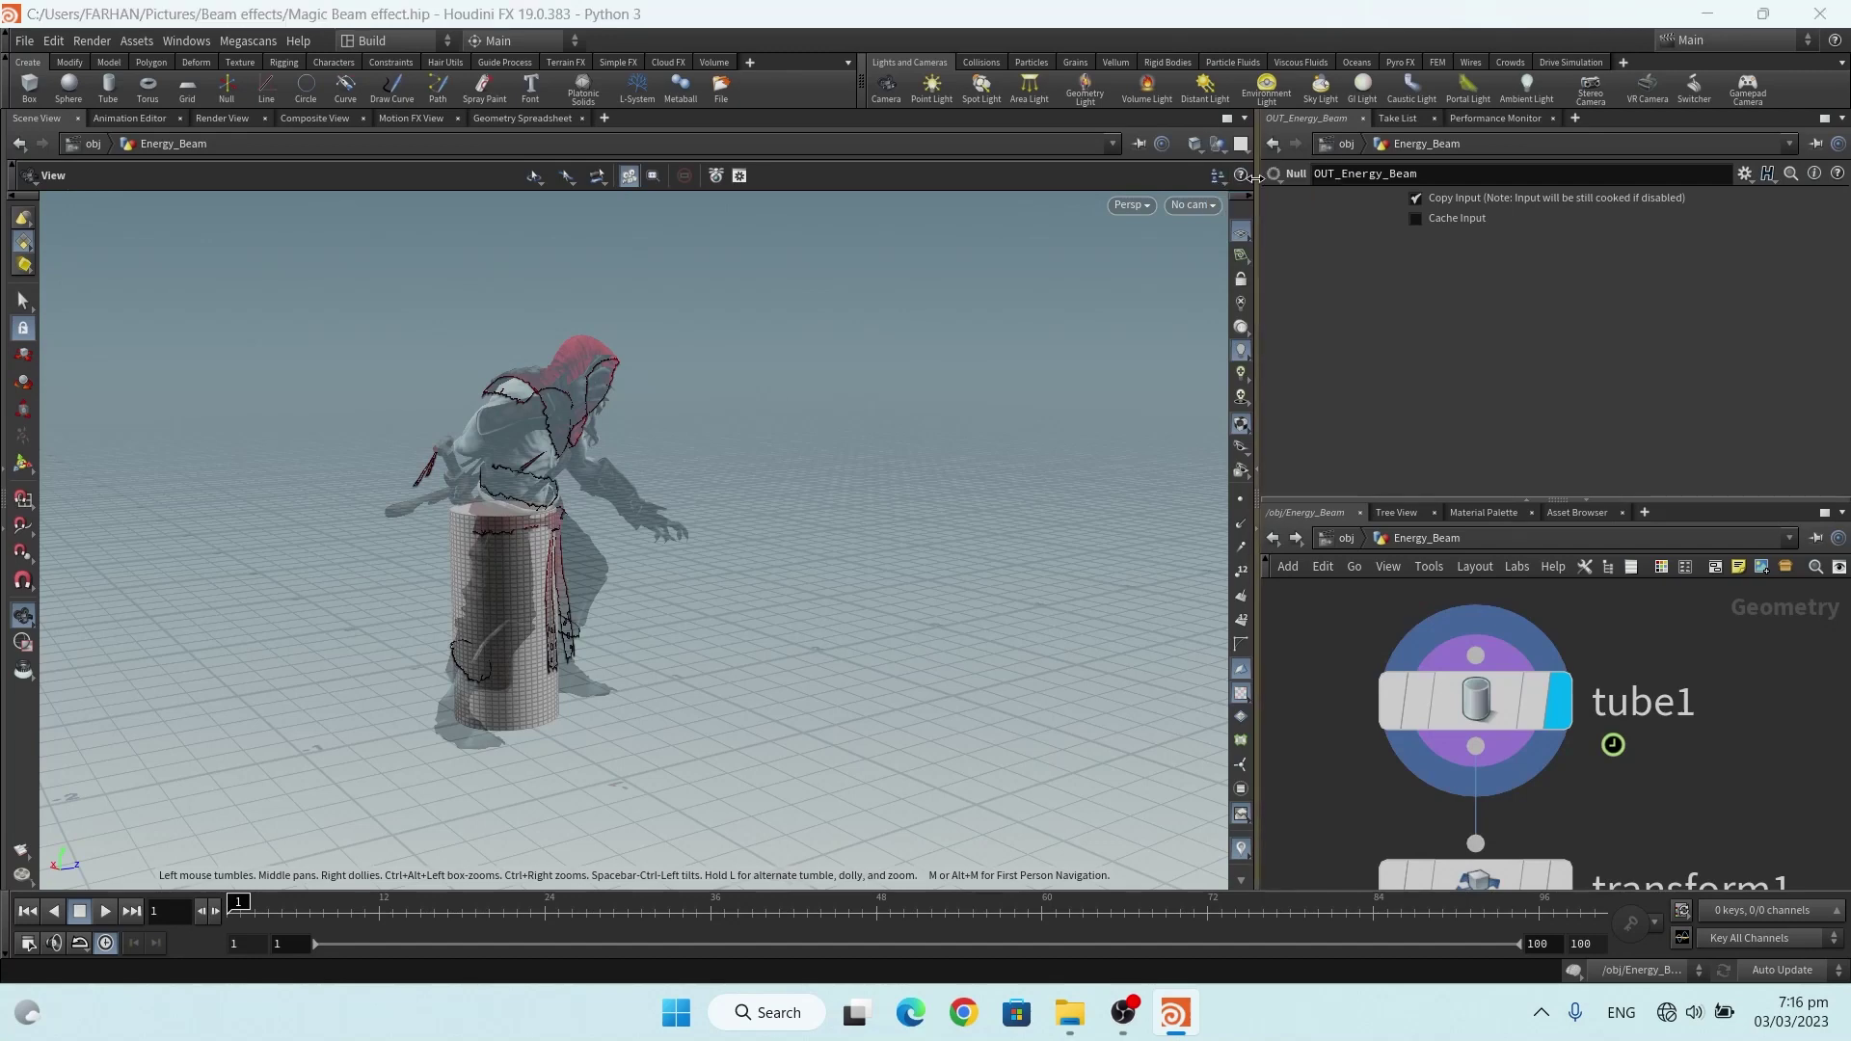
left_click(1218, 145)
left_click(1253, 204)
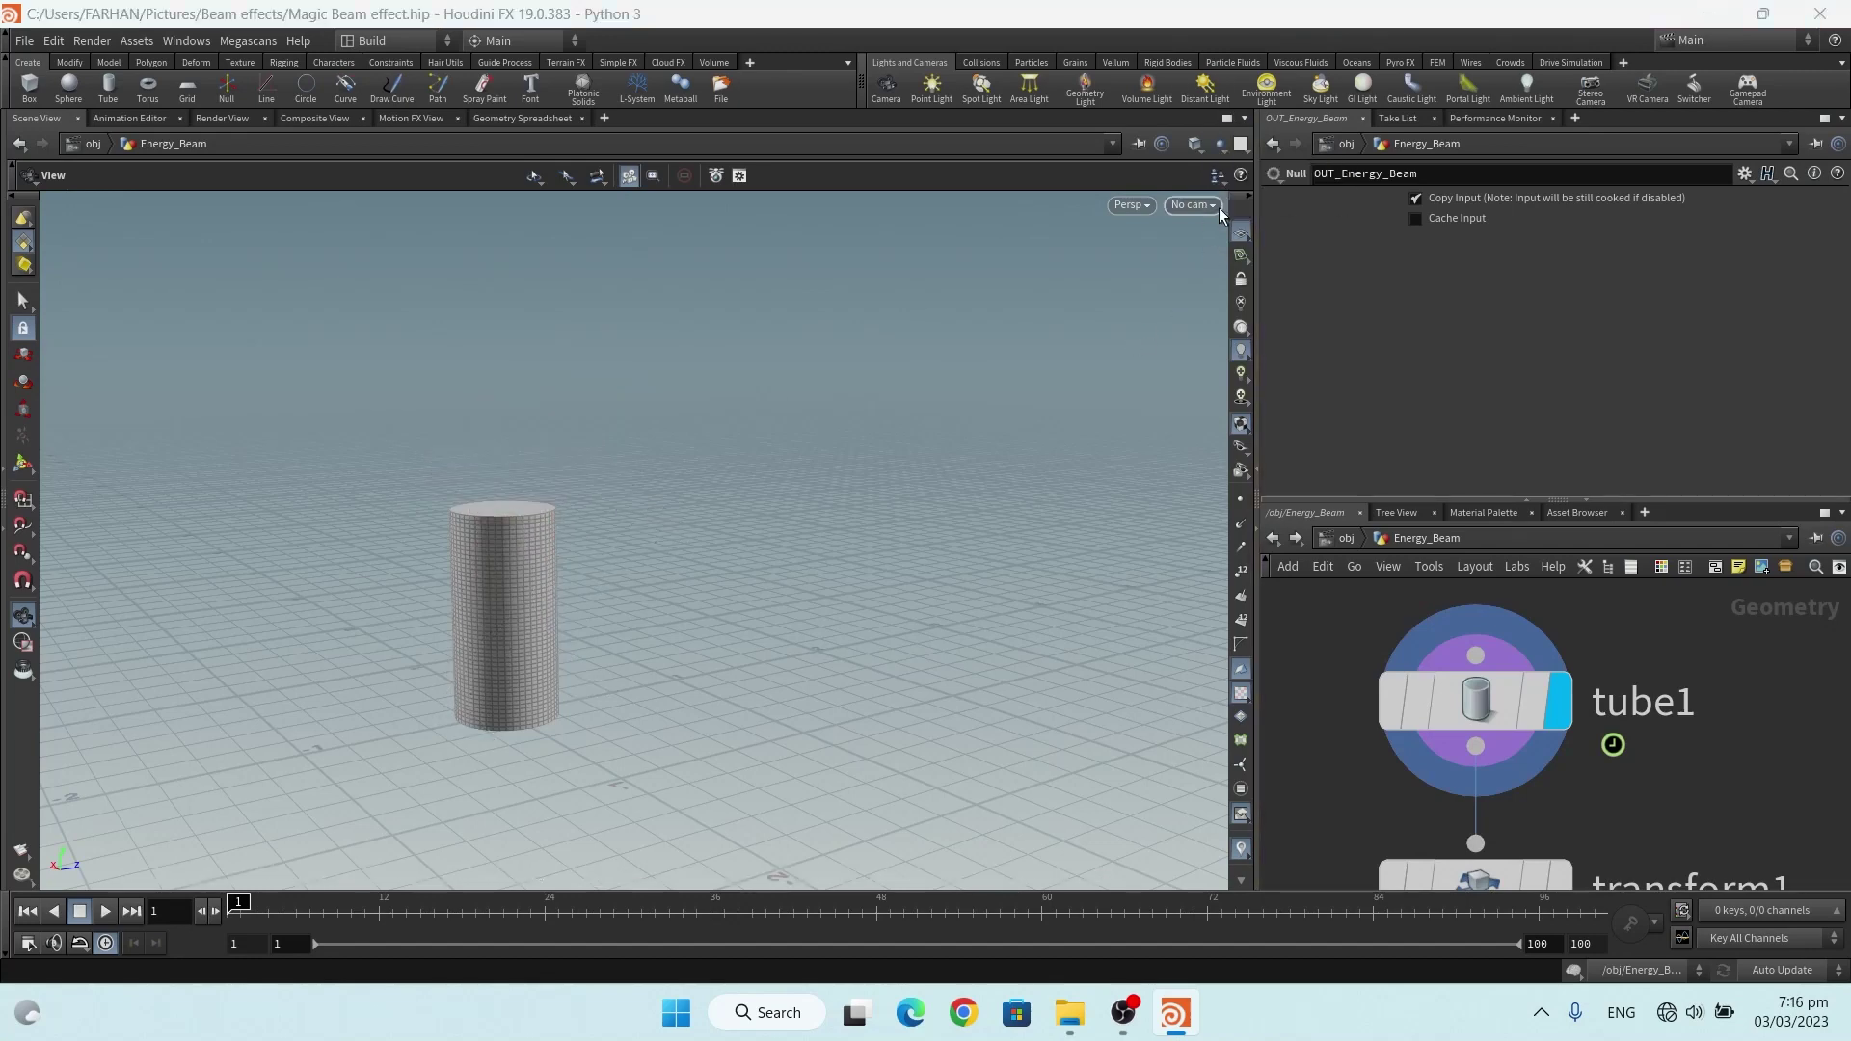
middle_click_drag(569, 587, 717, 581)
scroll(632, 583, "up", 2)
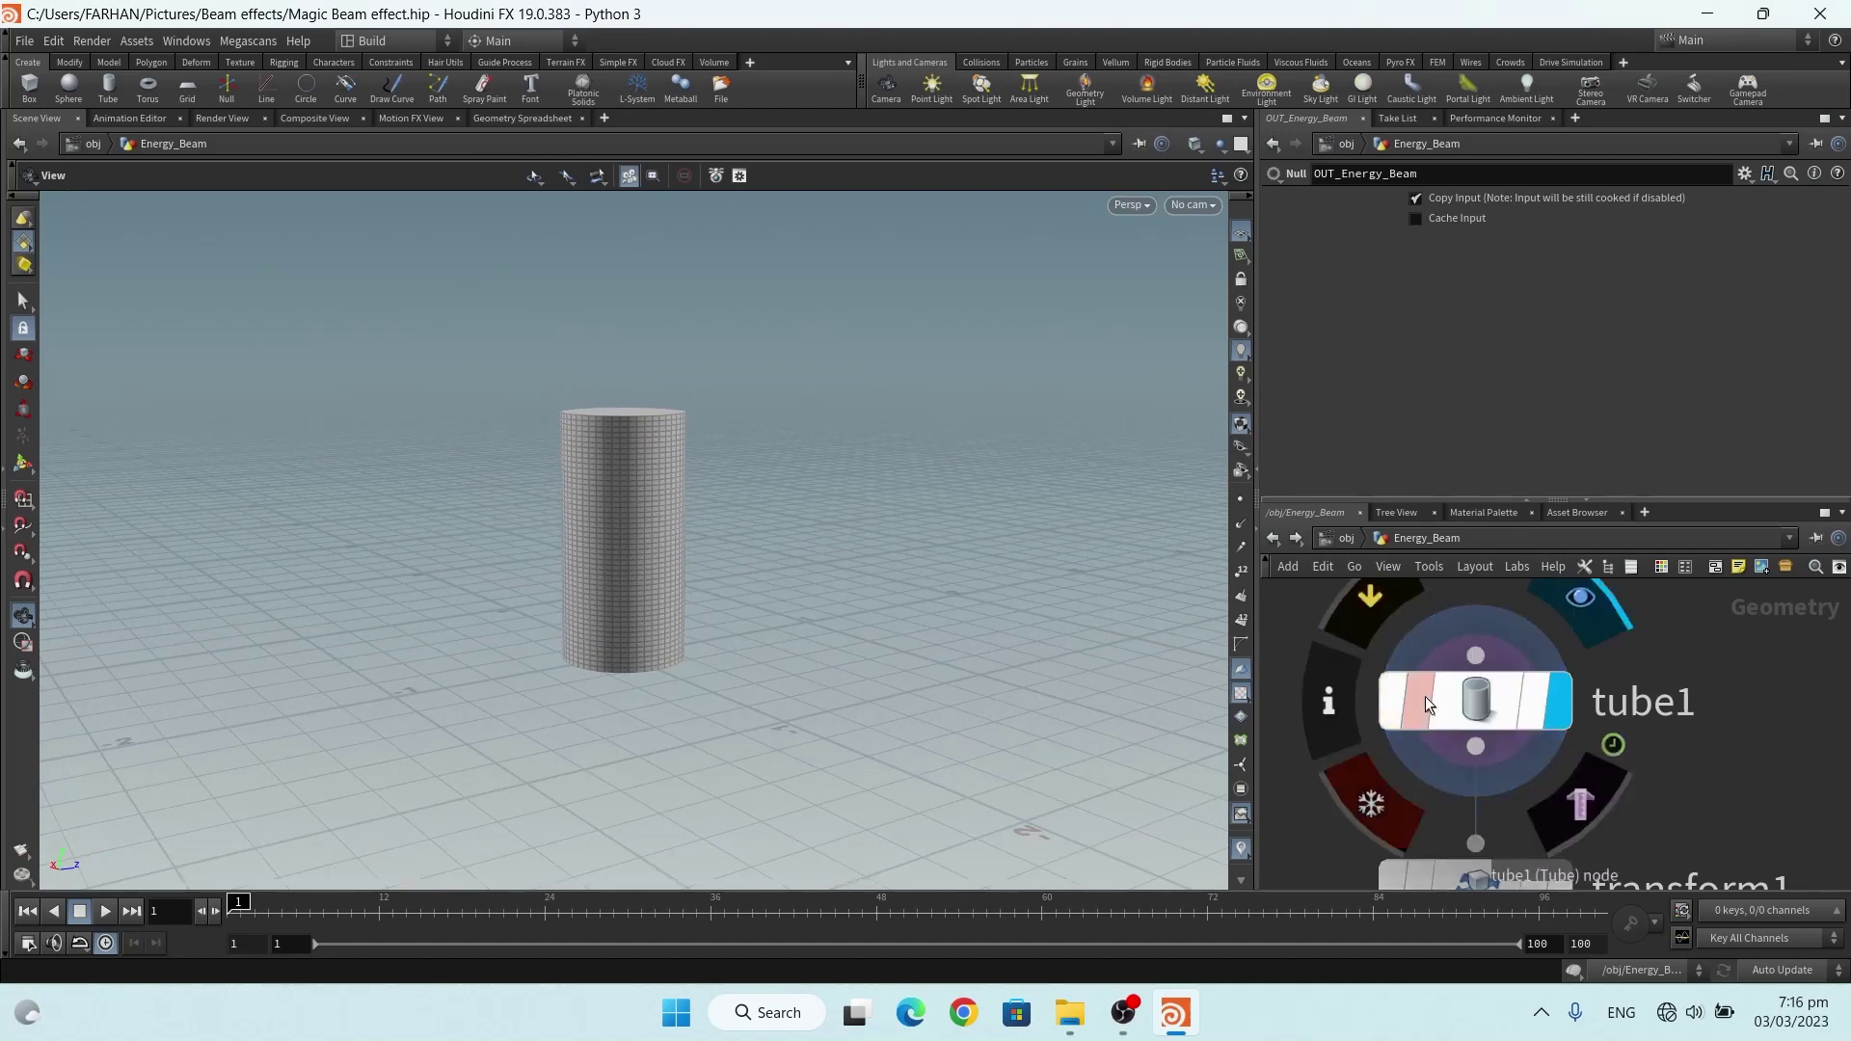
Select tube1 and scrub the timeline through to frame 62 to review its animated height
left_click(1483, 707)
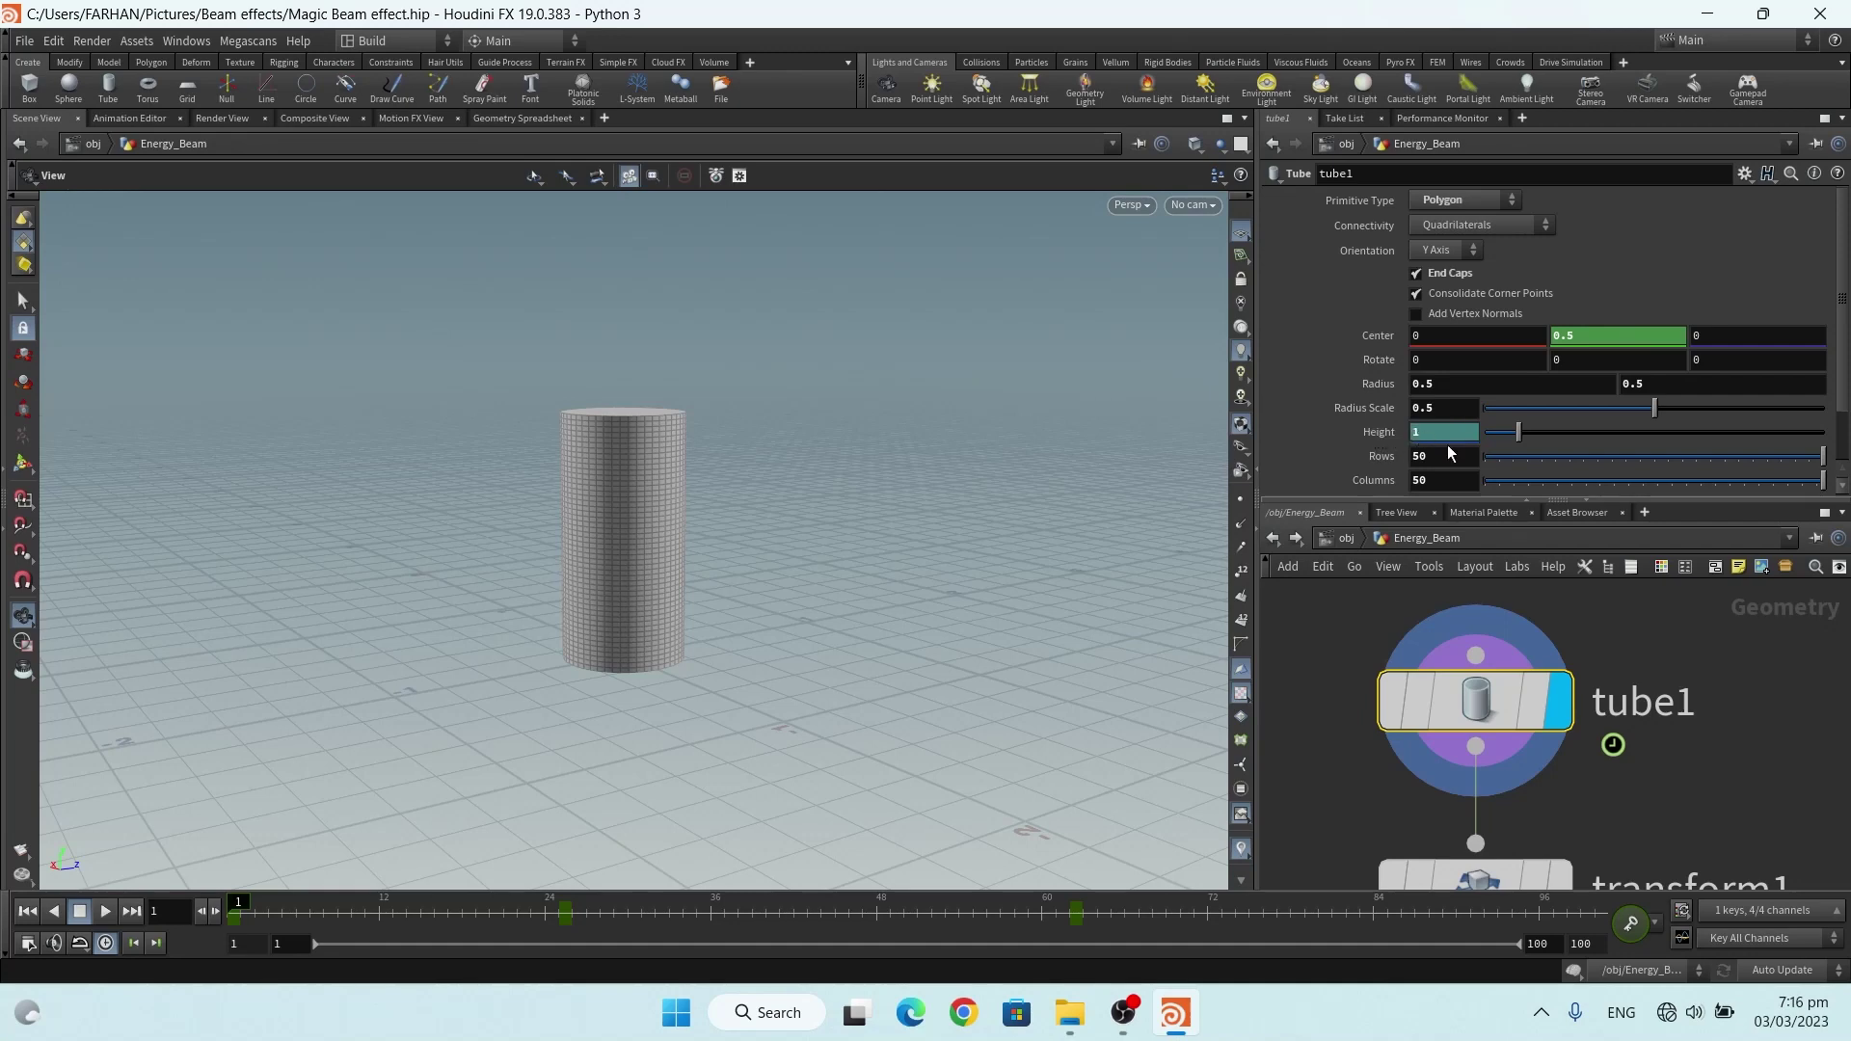
left_click_drag(778, 605, 743, 678)
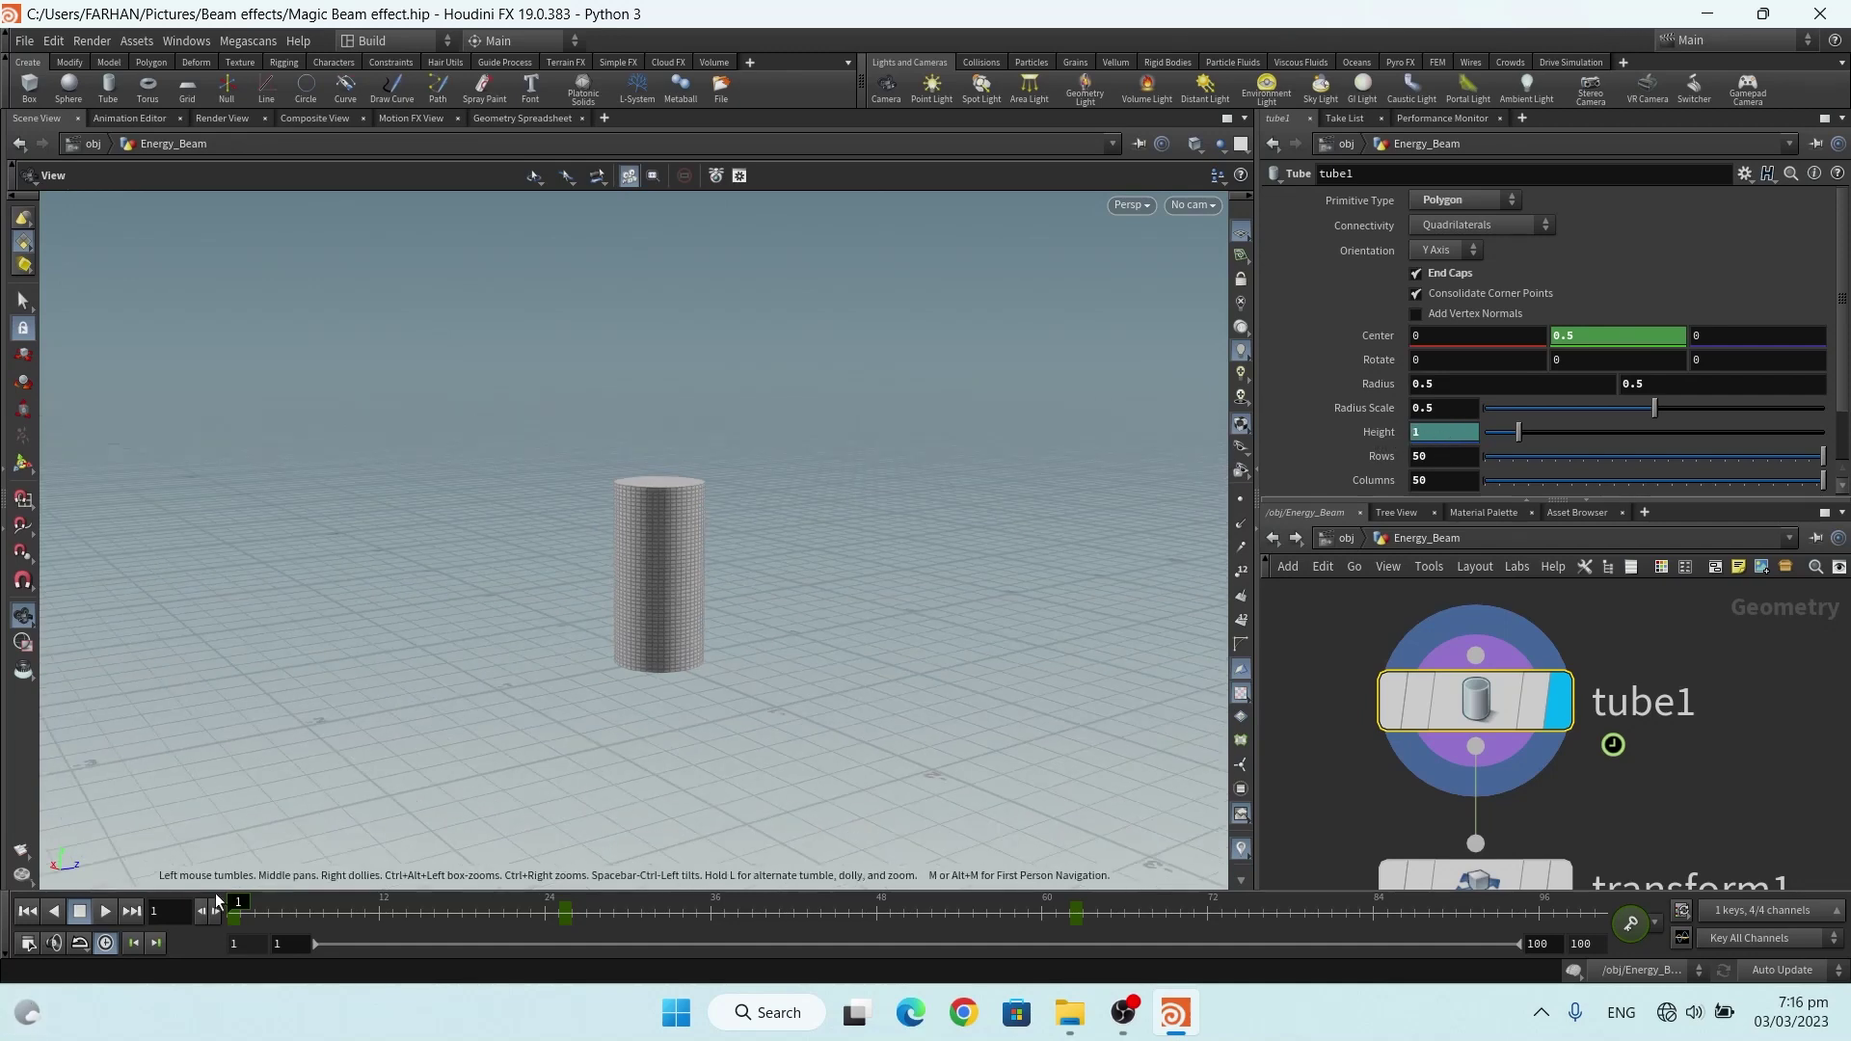
left_click_drag(241, 905, 572, 905)
left_click_drag(318, 704, 116, 791)
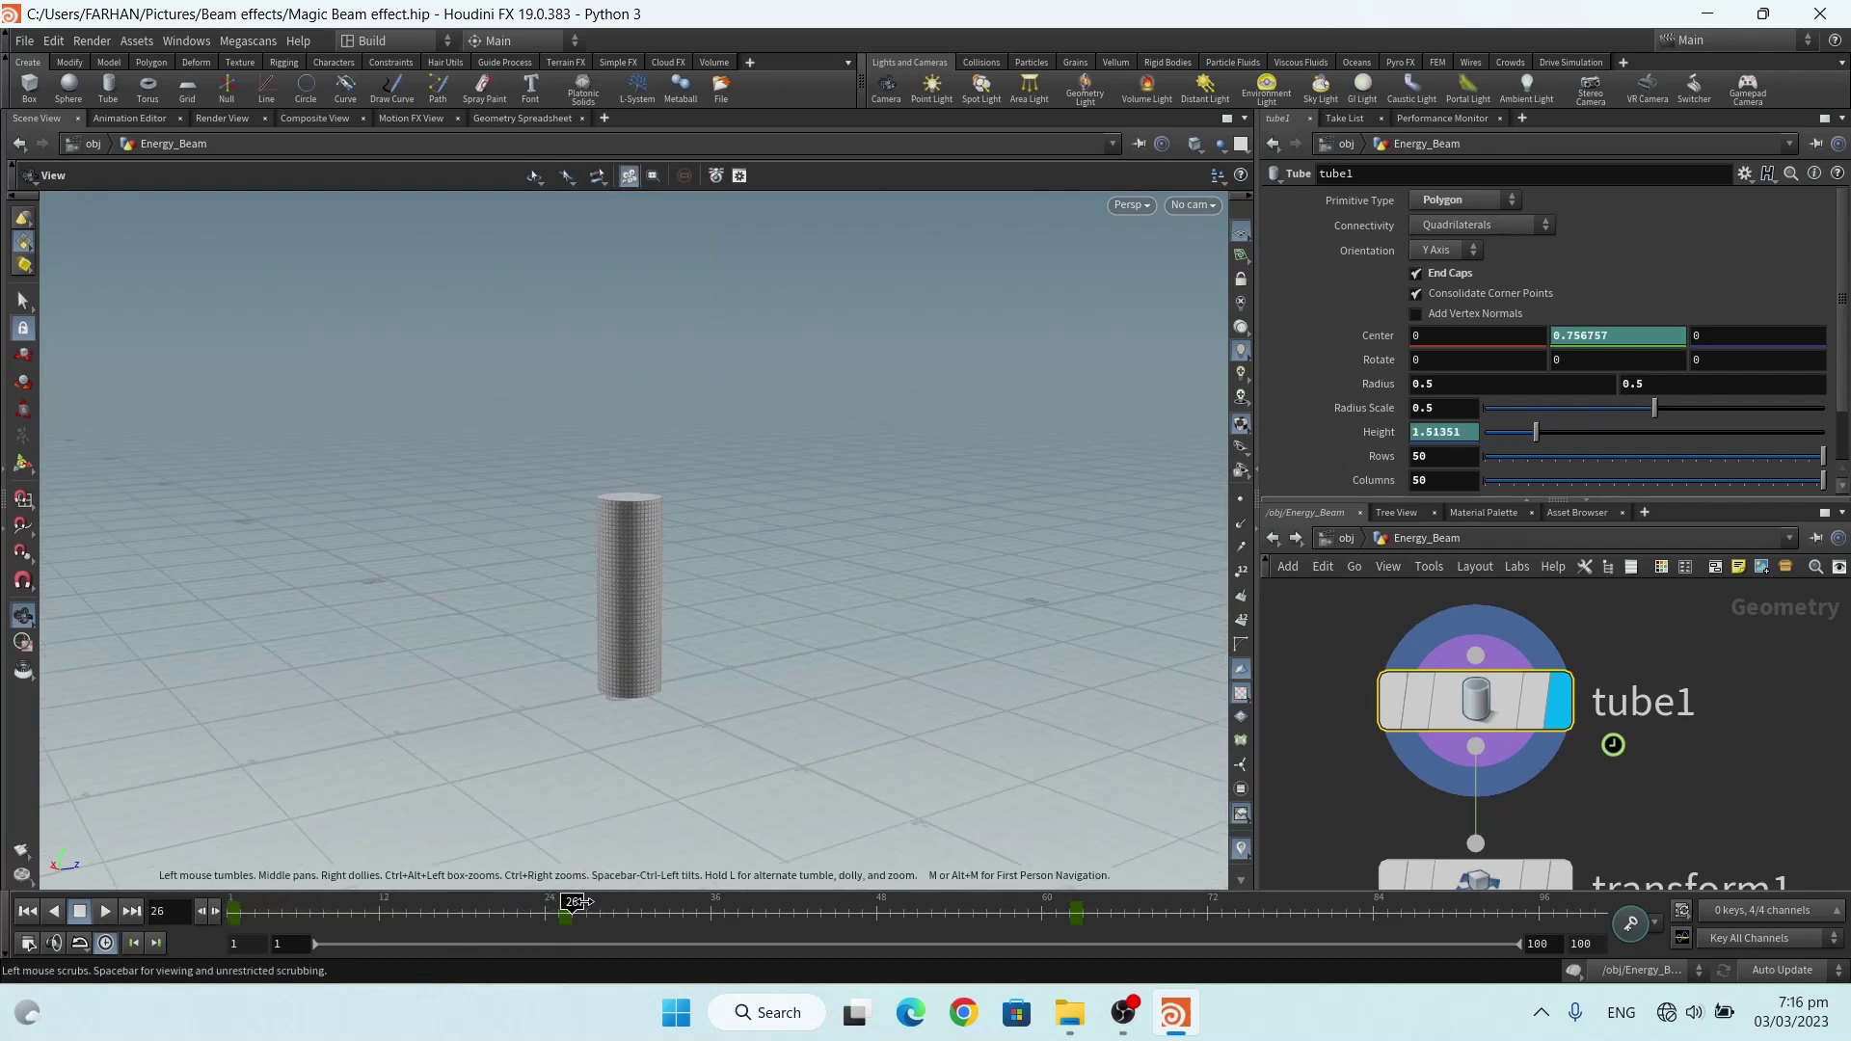
left_click_drag(577, 902, 713, 902)
right_click_drag(701, 617, 677, 806)
left_click_drag(709, 902, 928, 901)
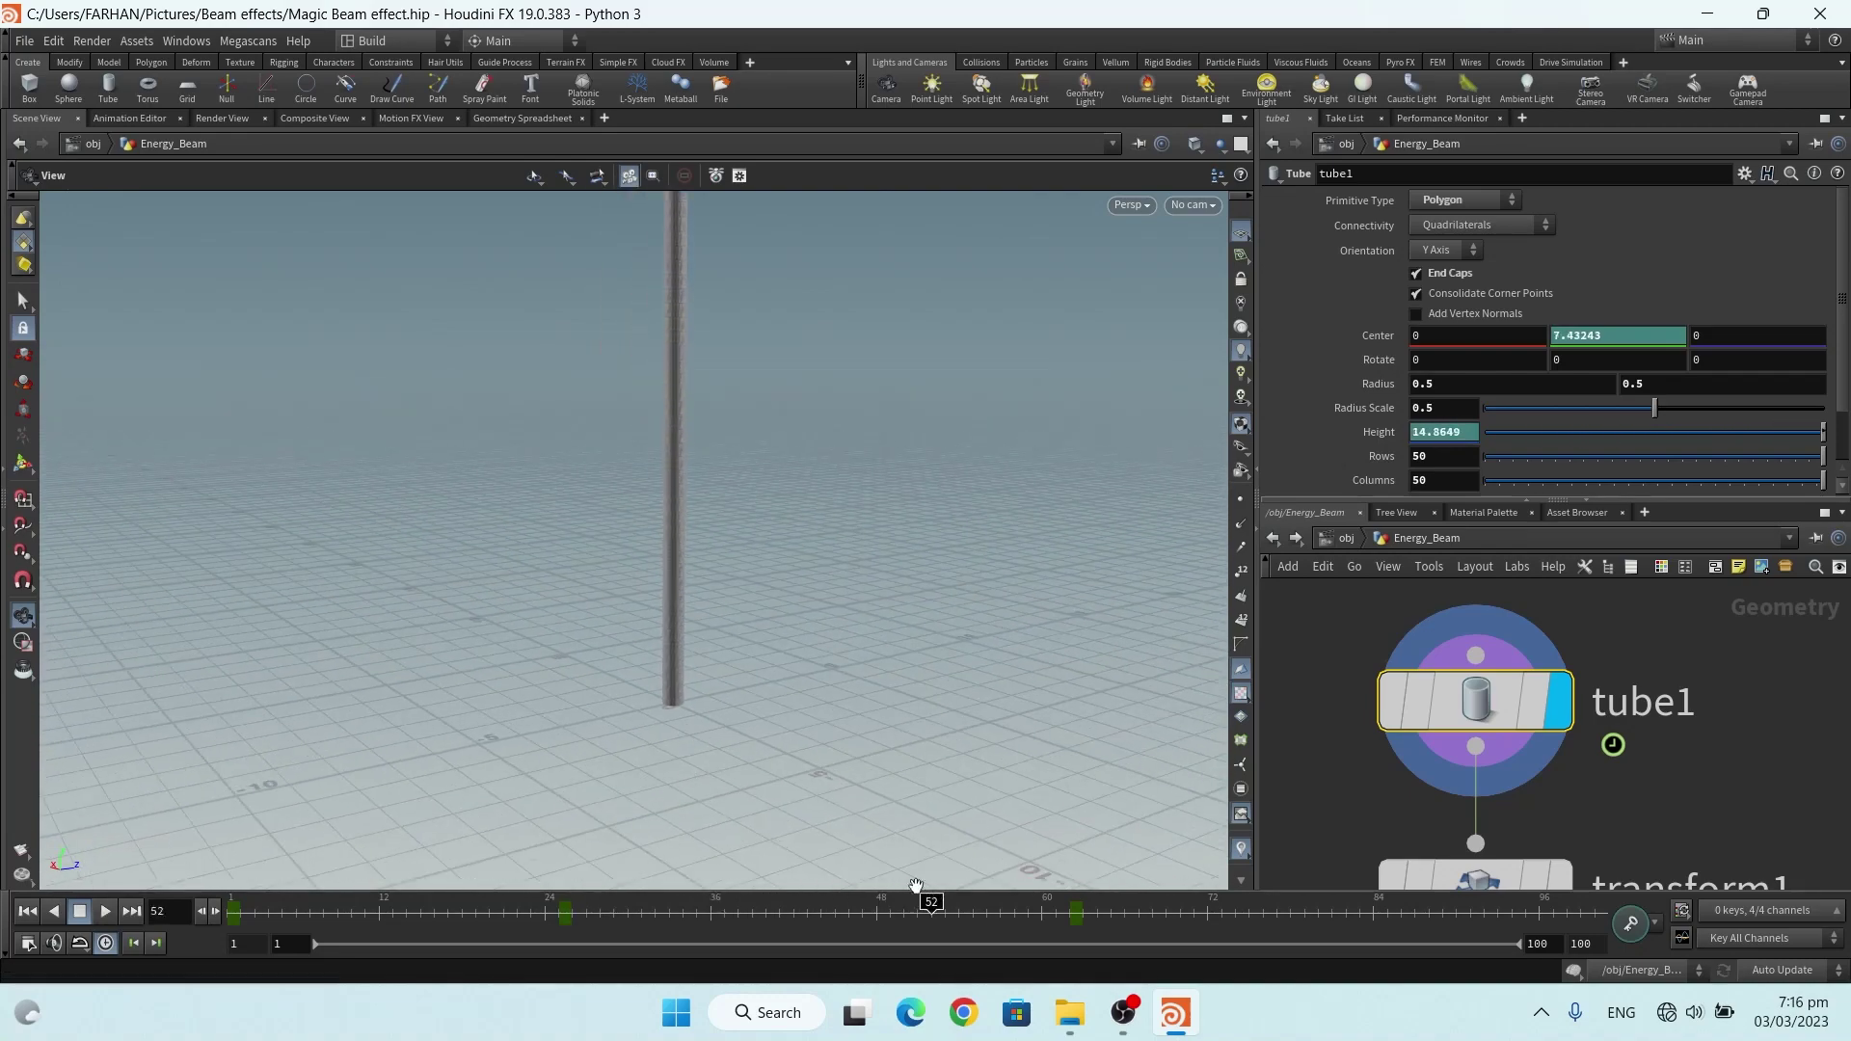
left_click_drag(772, 617, 733, 692)
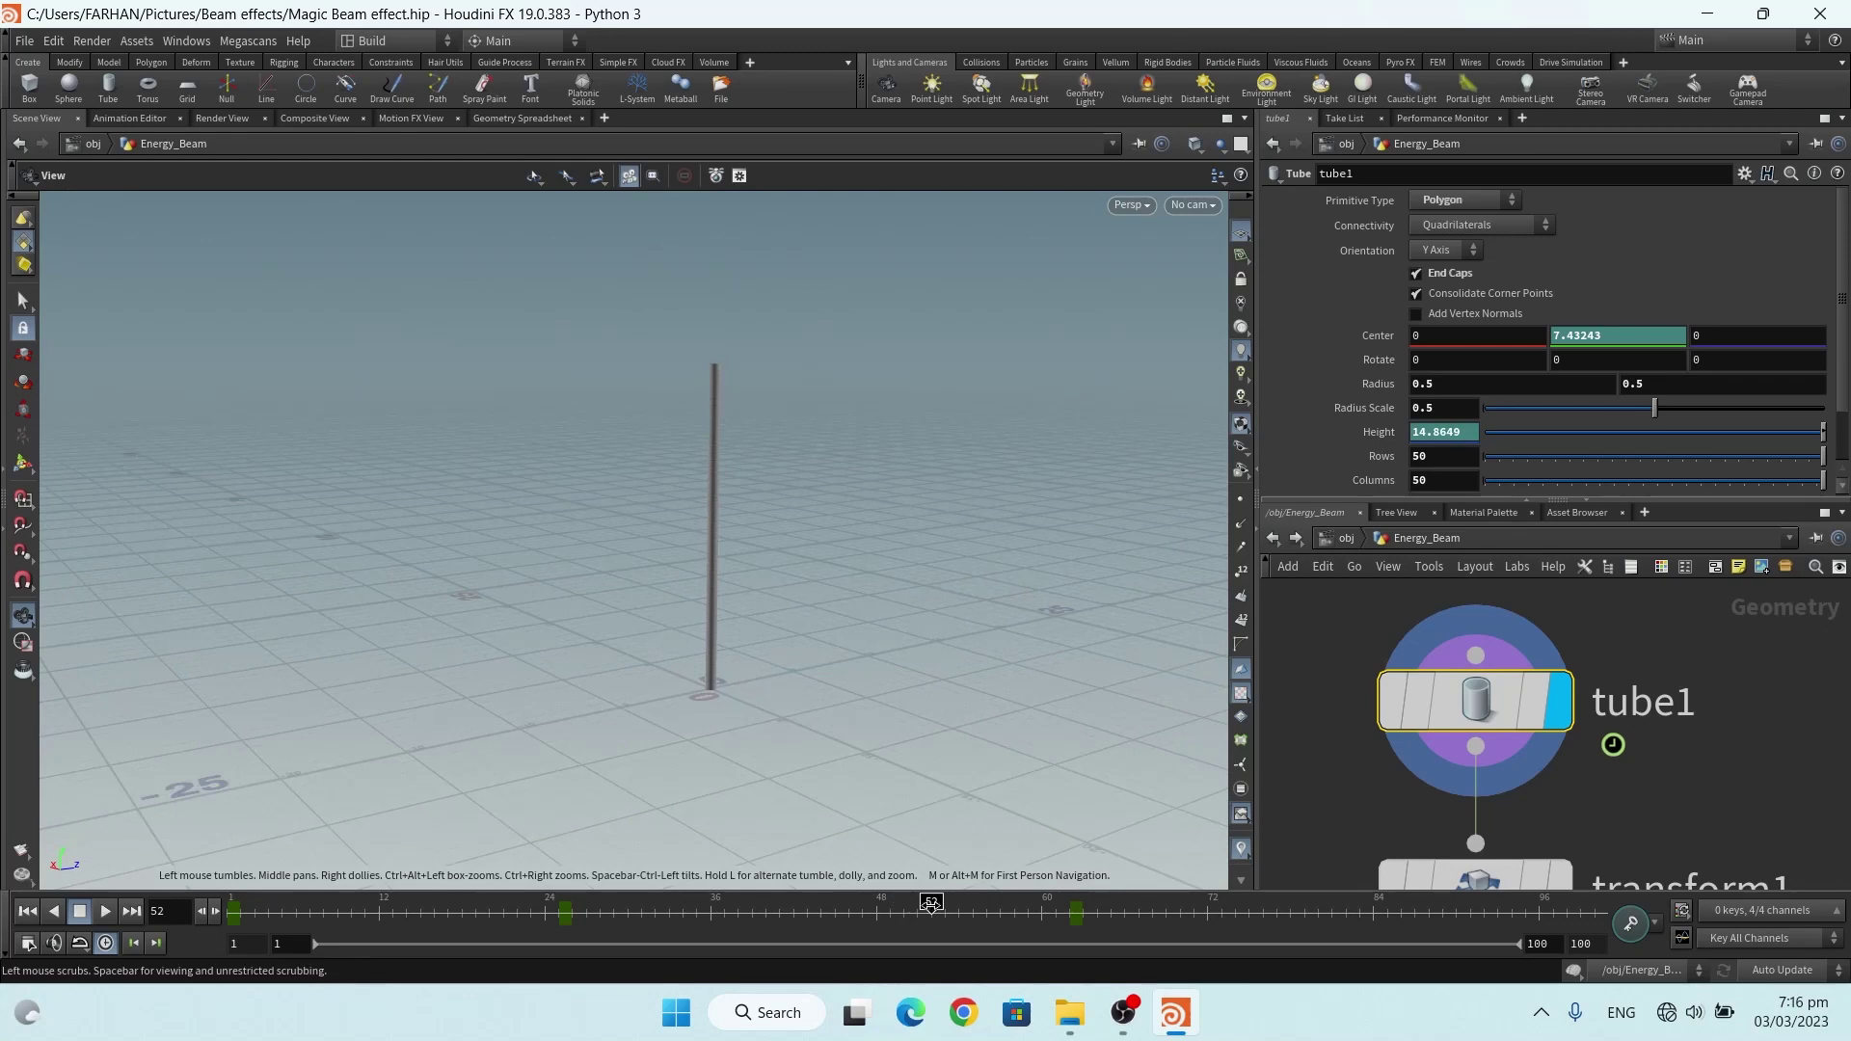
left_click_drag(928, 906, 1071, 914)
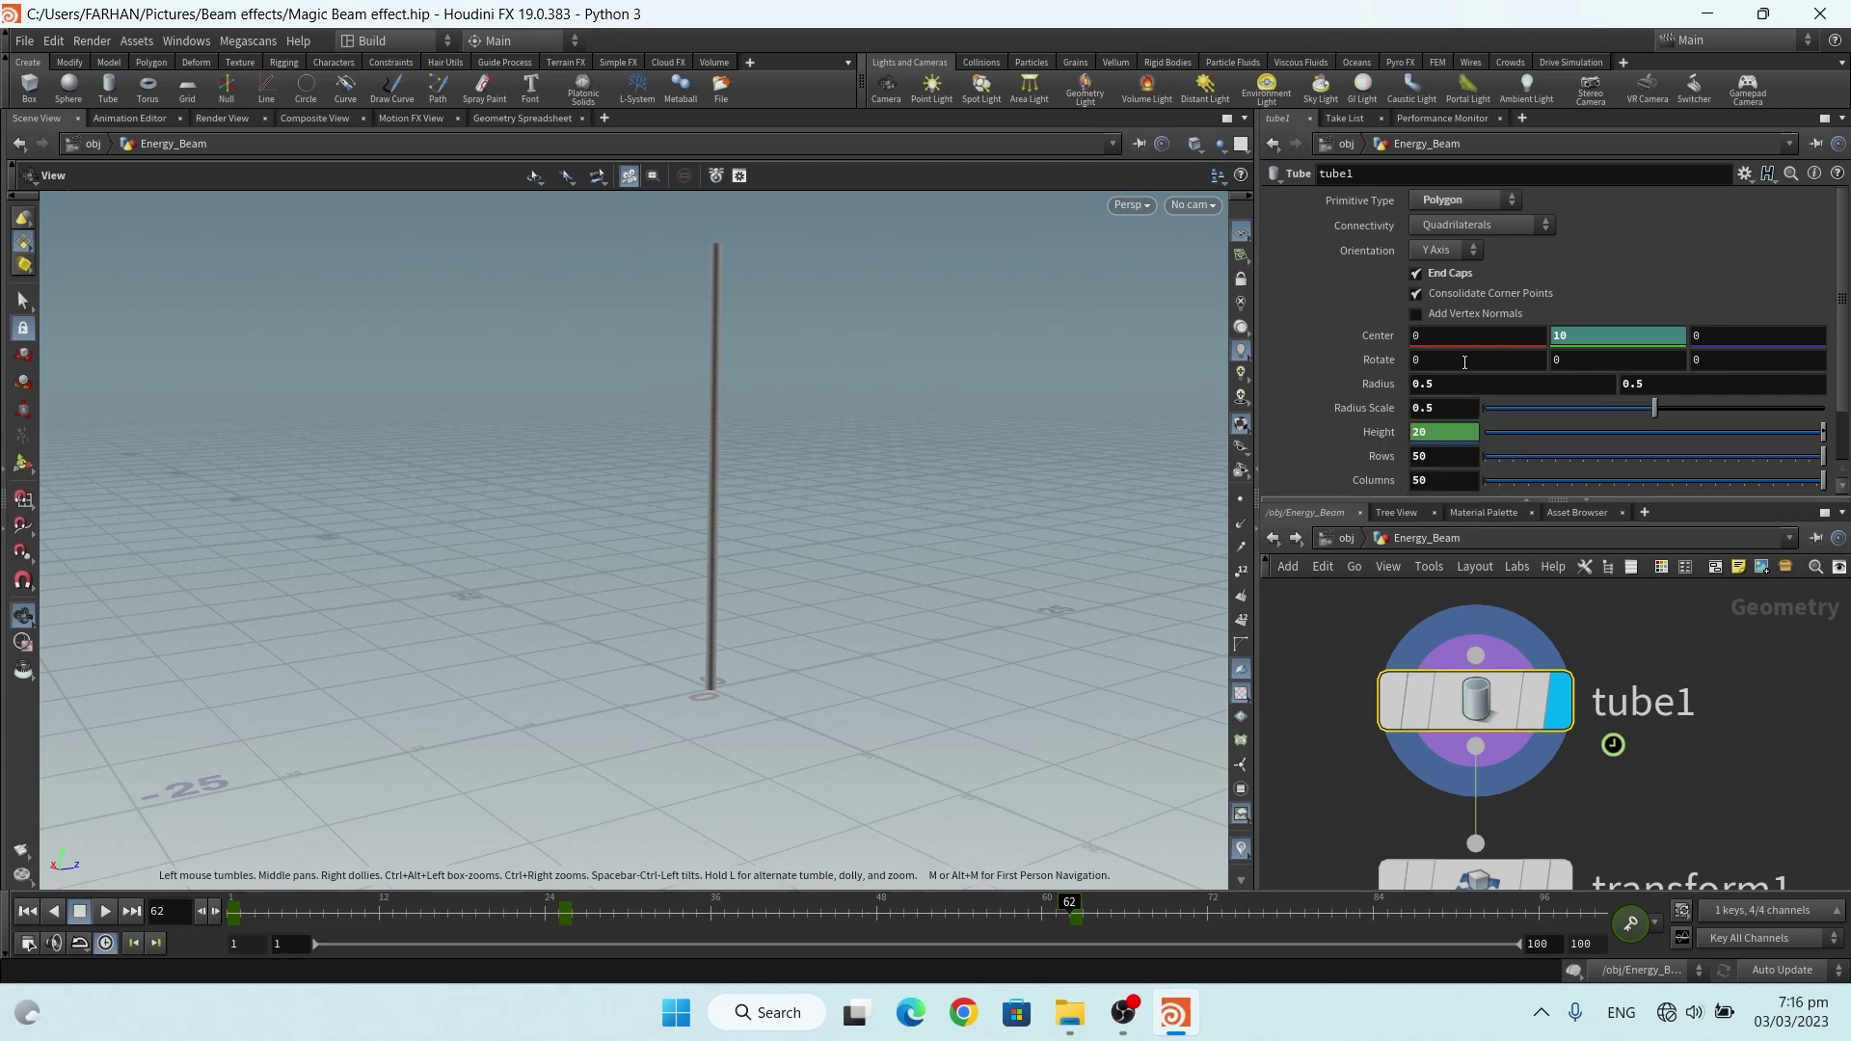
Delete the channels on tube1's Center parameter and set its Y value to 0
double_click(1594, 334)
type("ch(\"height\")/2")
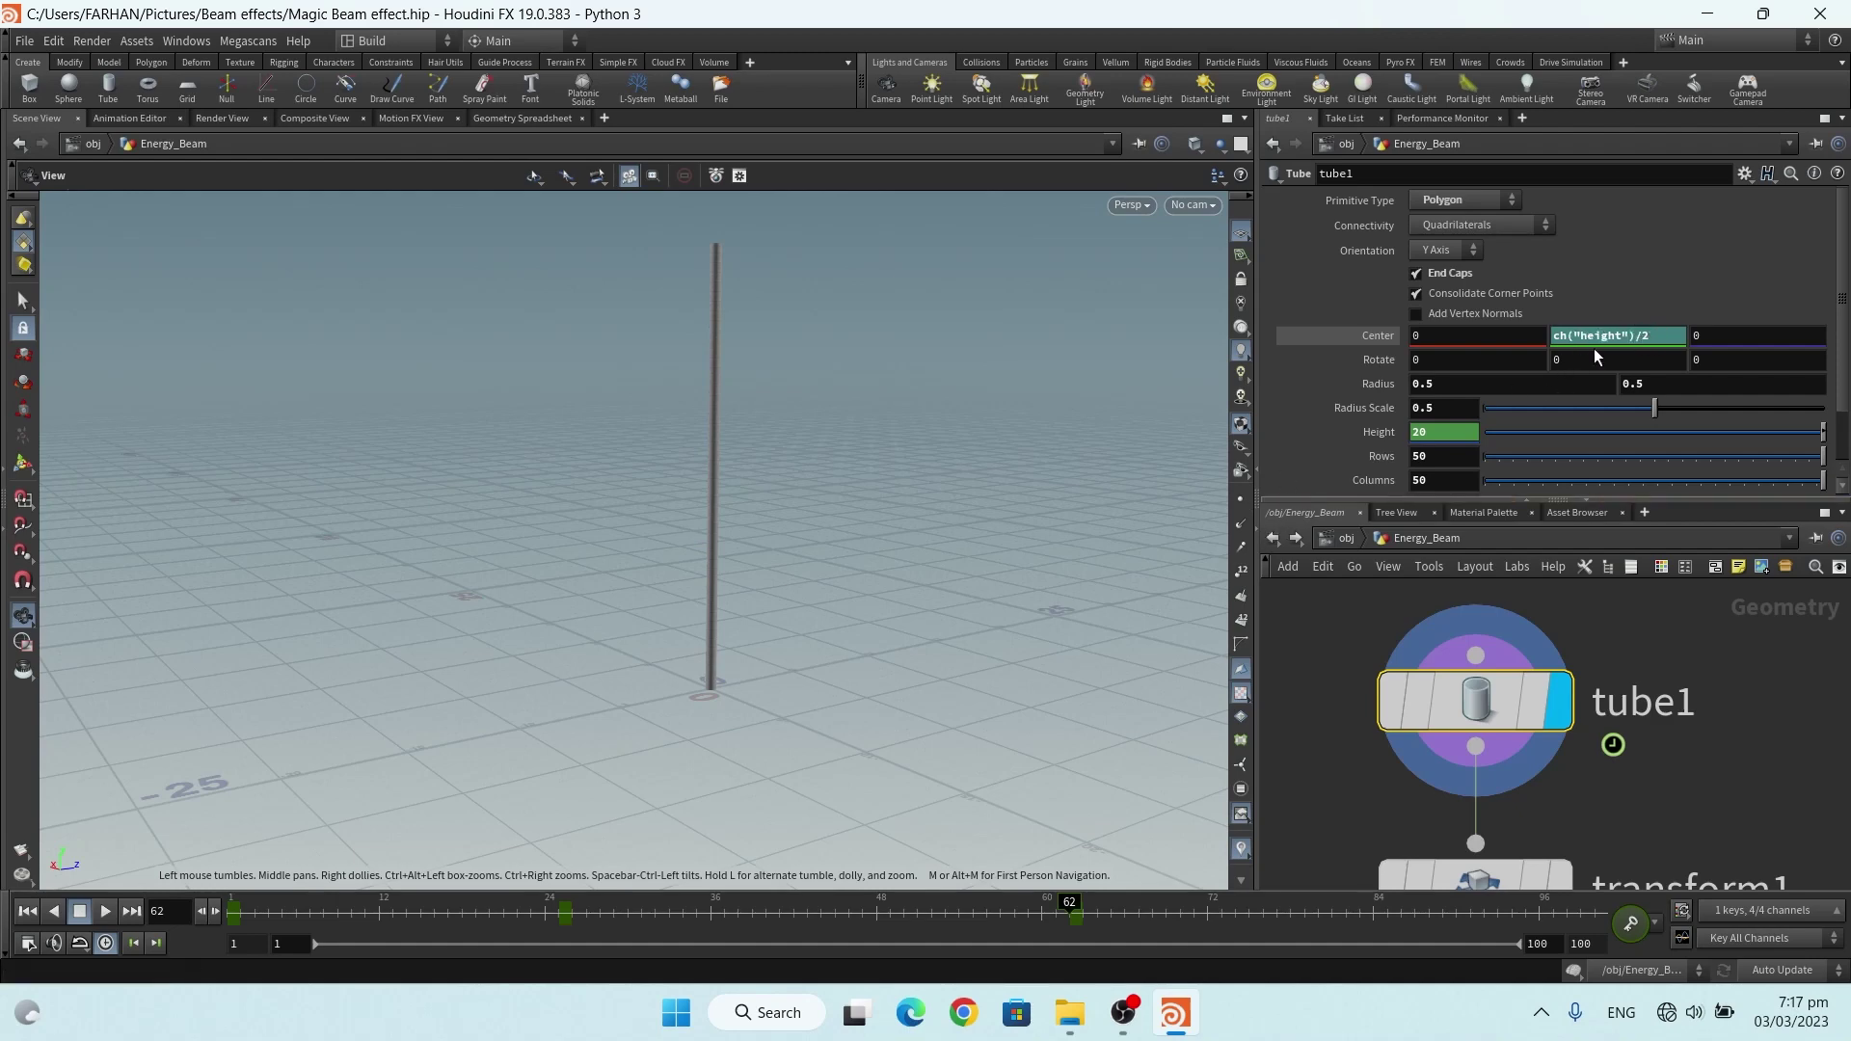
left_click(1385, 342)
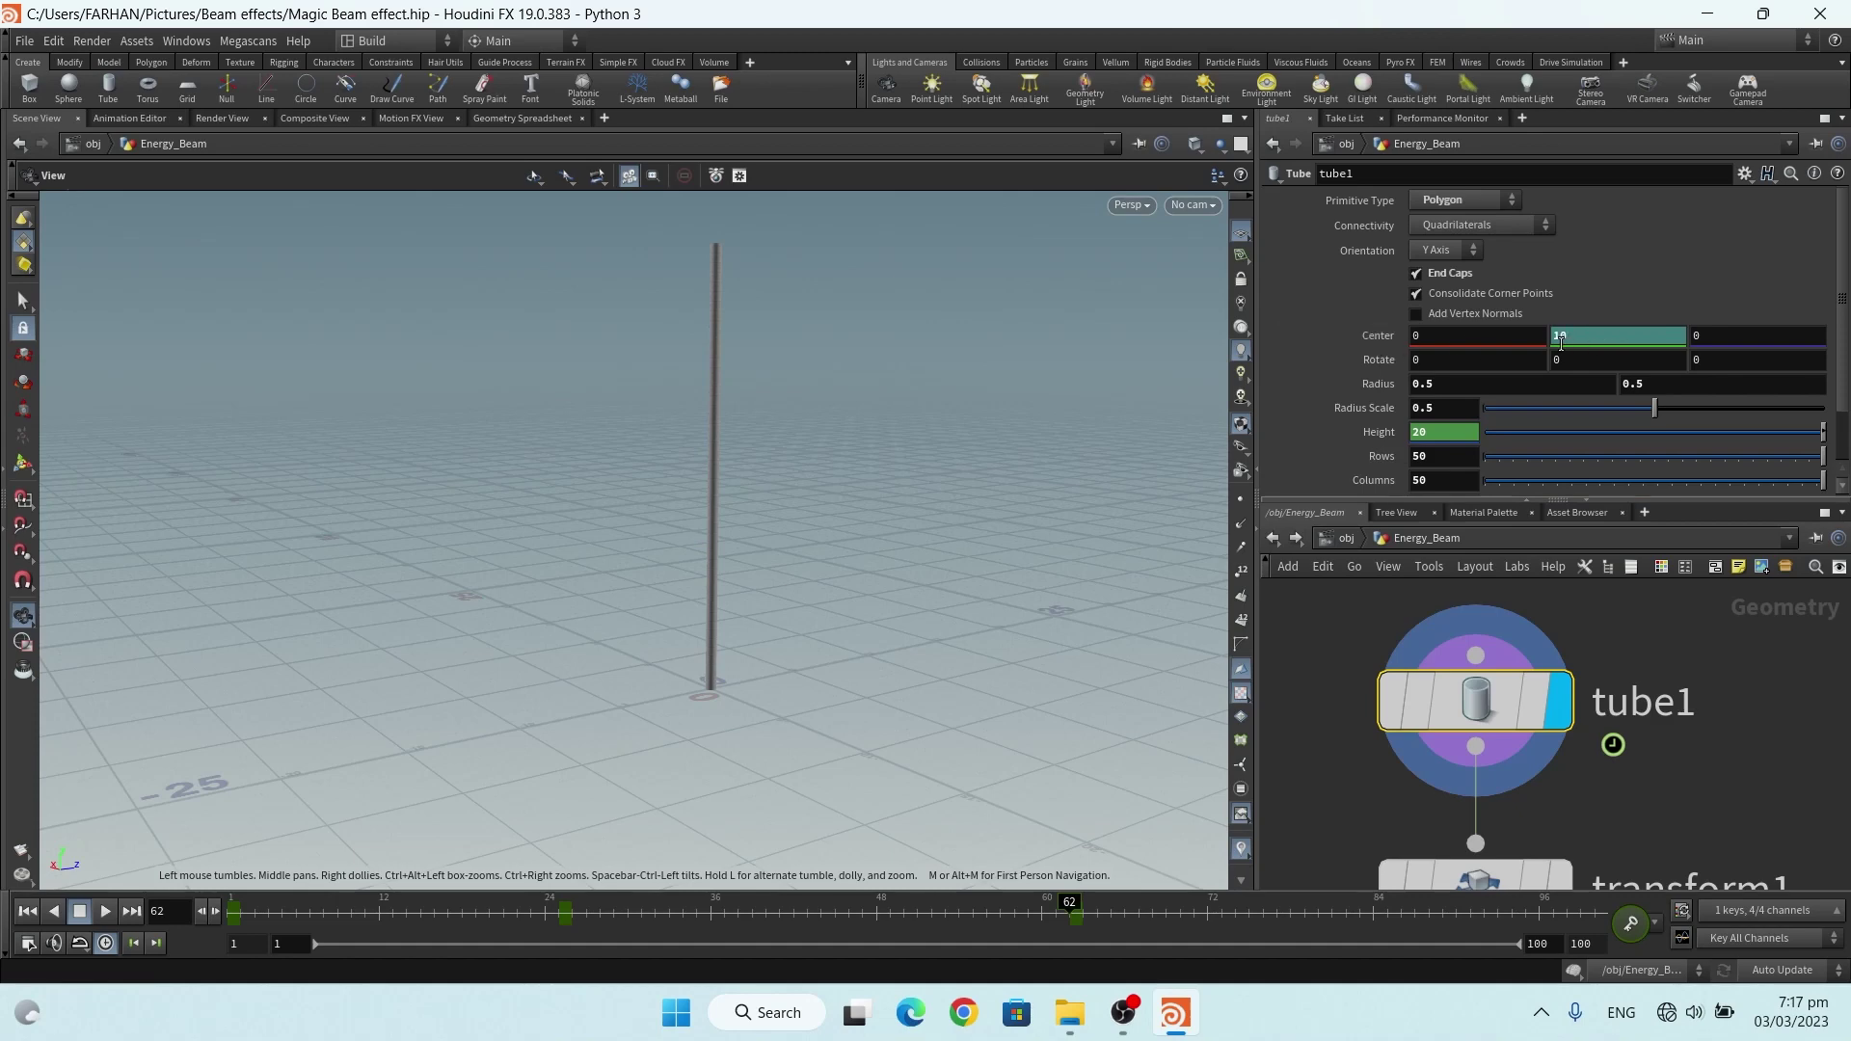
right_click(1375, 342)
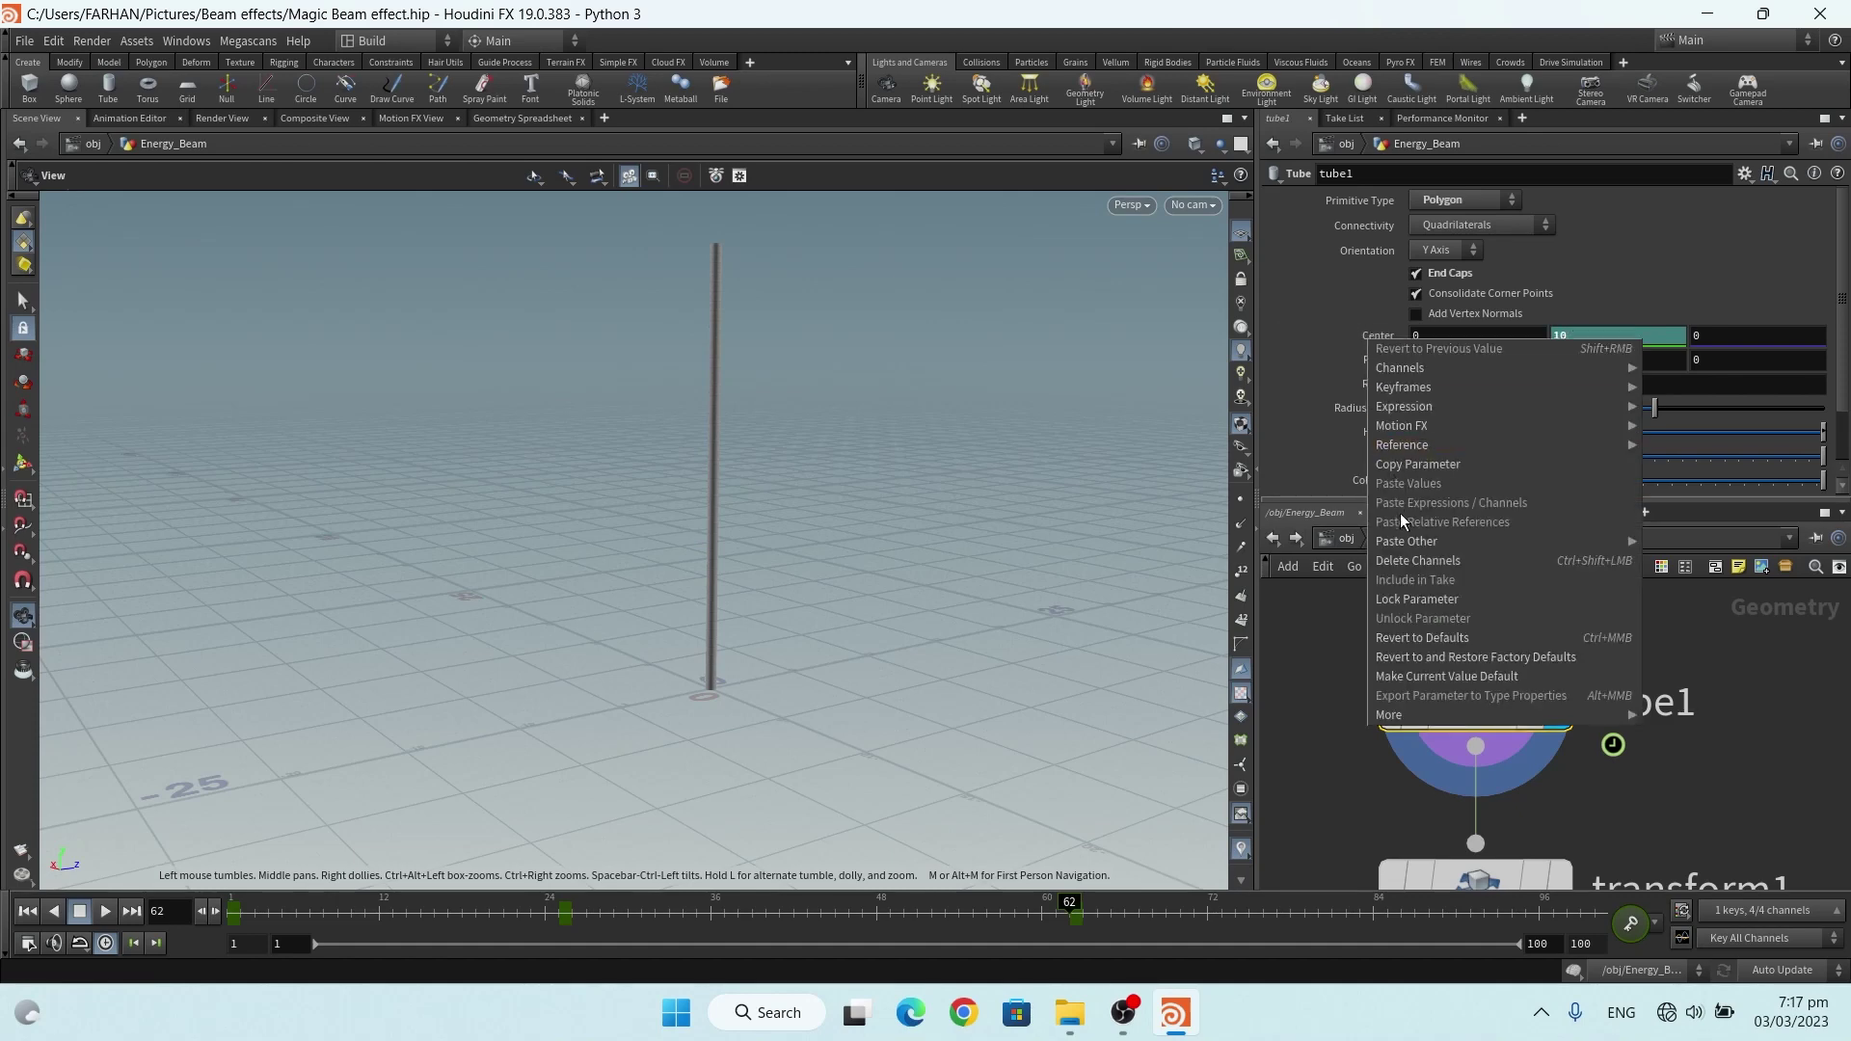
mouse_move(1409, 554)
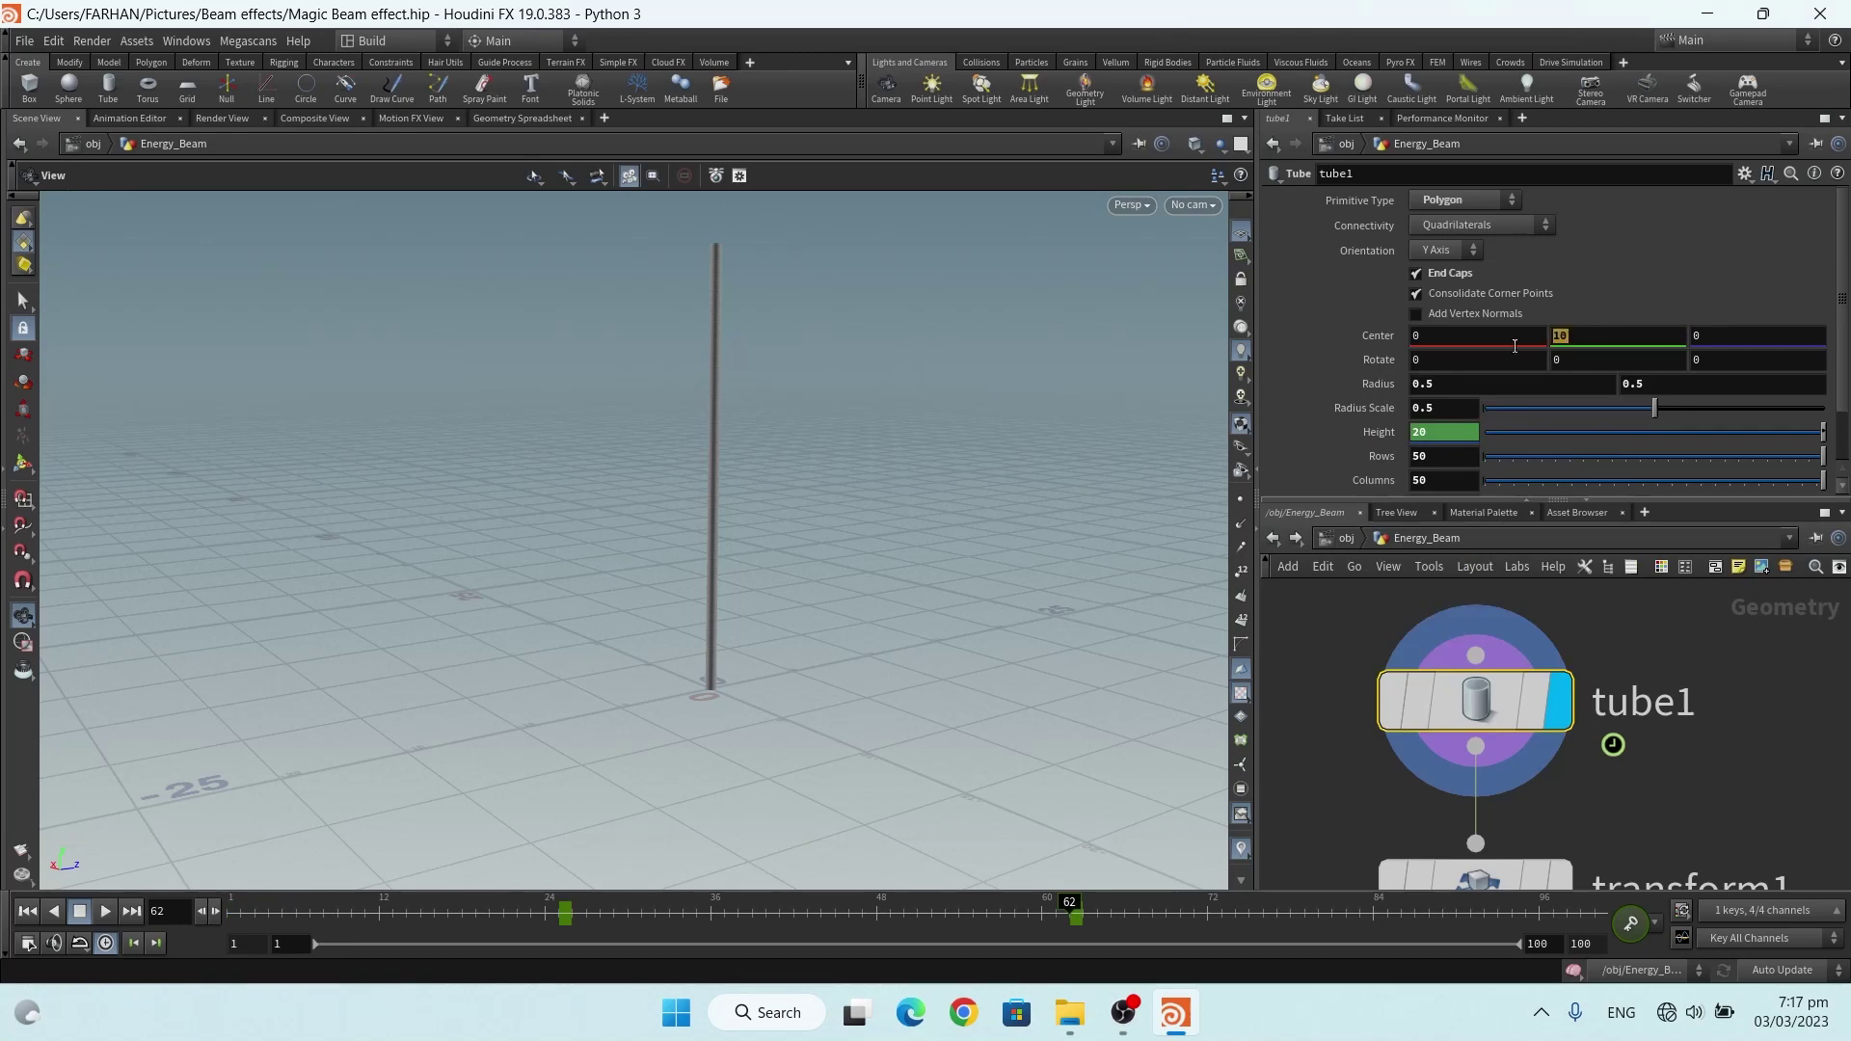
type("0")
key("Return")
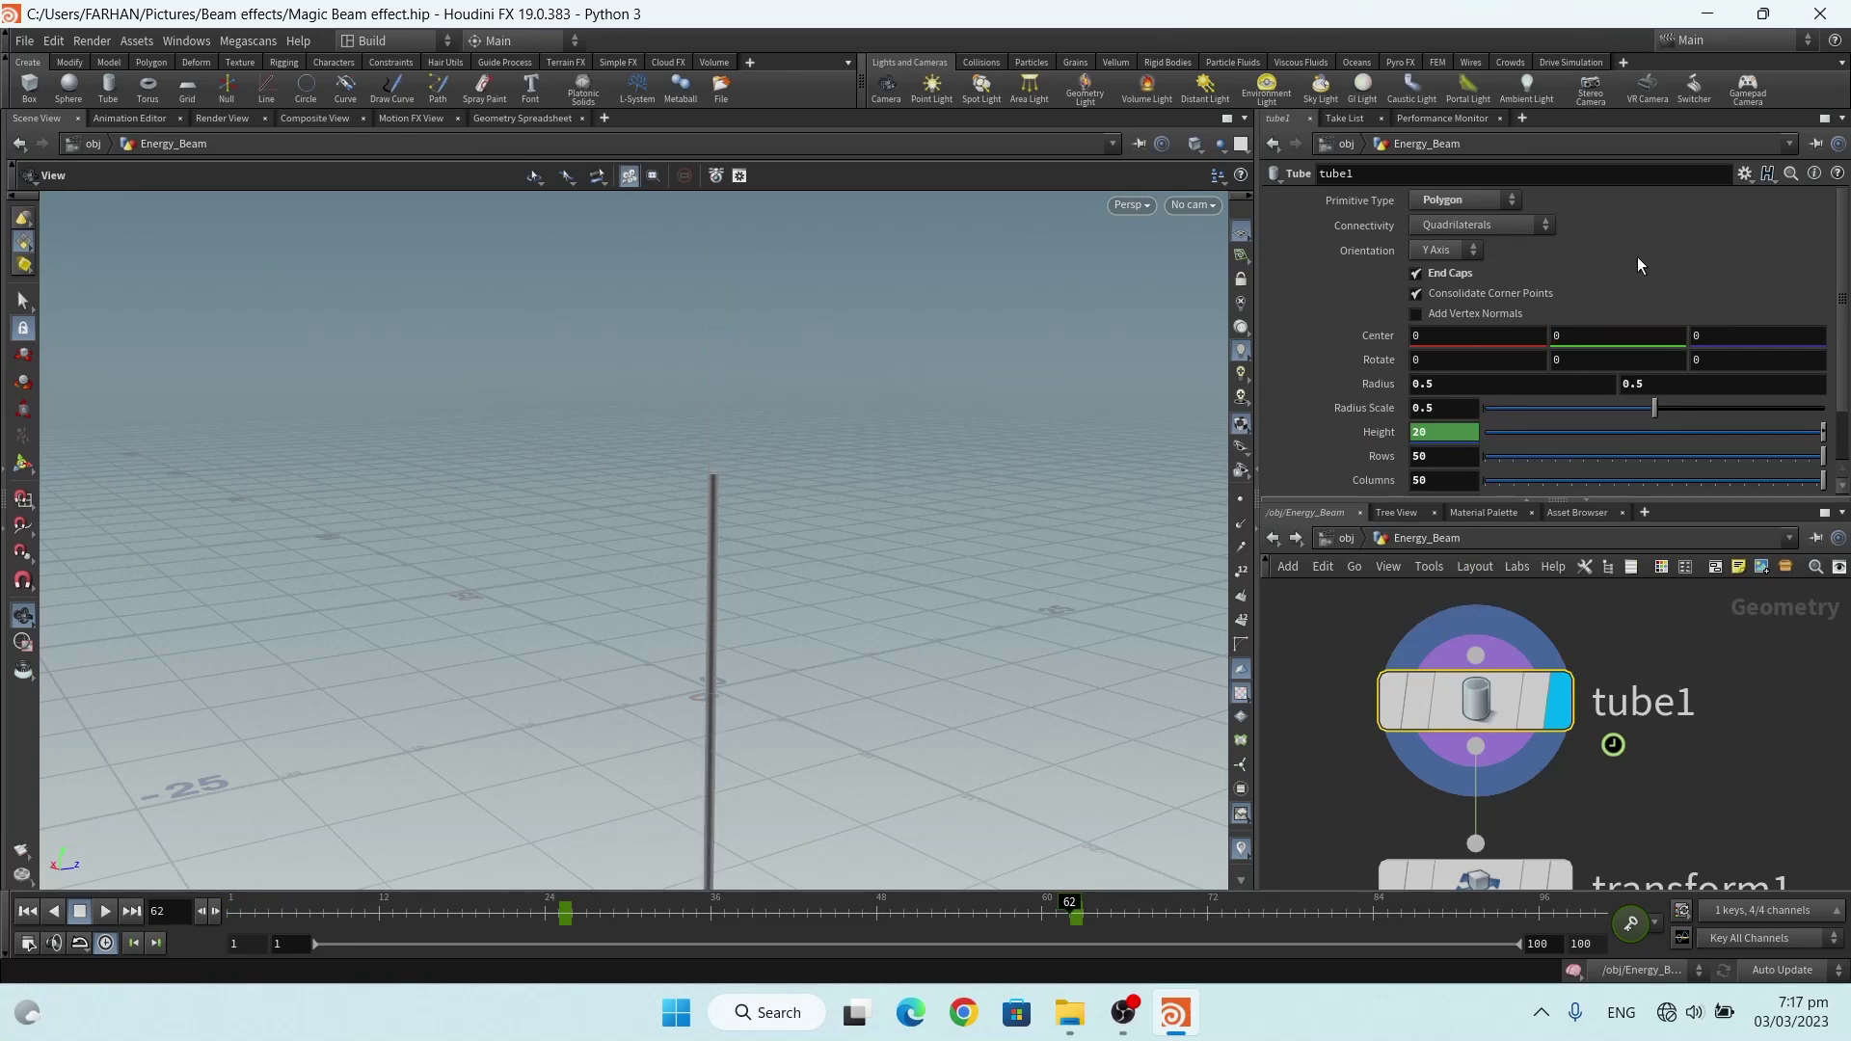
Scrub from frame 1 and advance to frame 33 to check how the tube grows with its centre at 0
left_click_drag(642, 833, 583, 748)
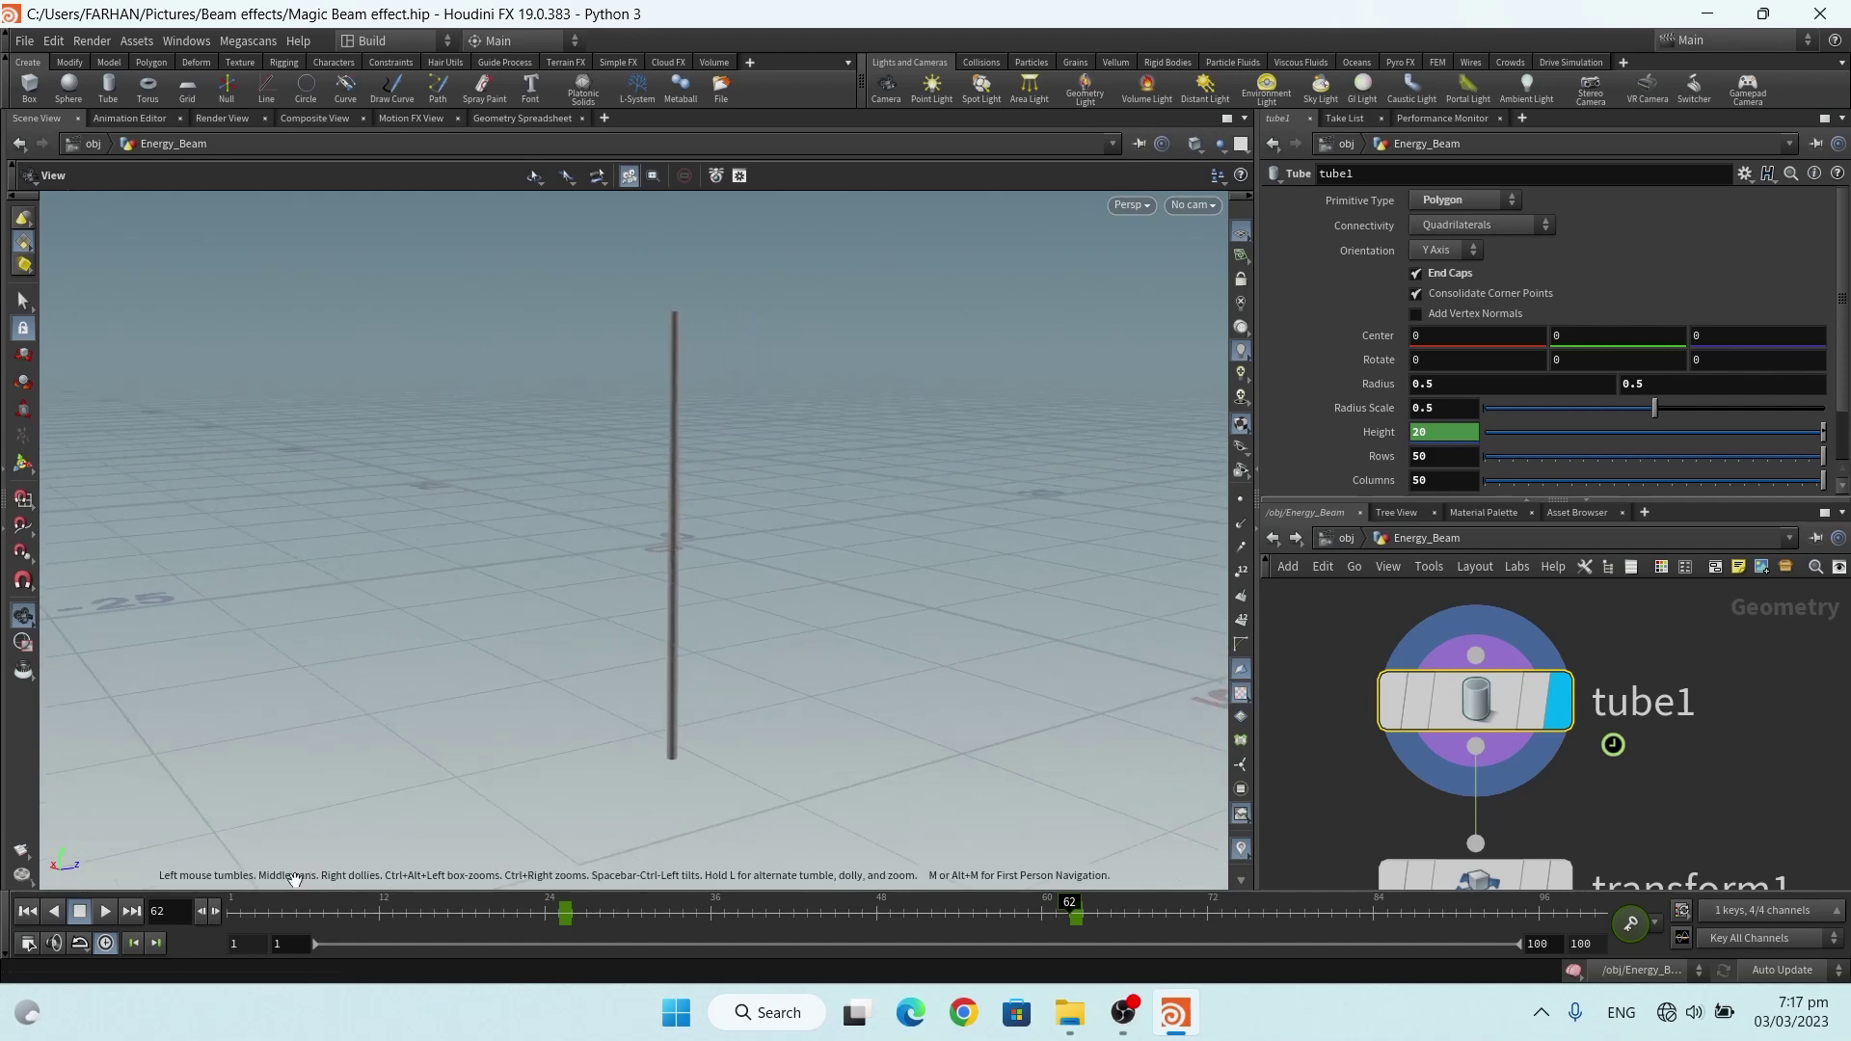
left_click(232, 904)
mouse_move(236, 904)
left_mouse_down()
mouse_move(781, 910)
mouse_move(952, 933)
mouse_move(1022, 911)
mouse_move(396, 907)
mouse_move(936, 907)
mouse_move(600, 906)
mouse_move(660, 912)
left_mouse_up()
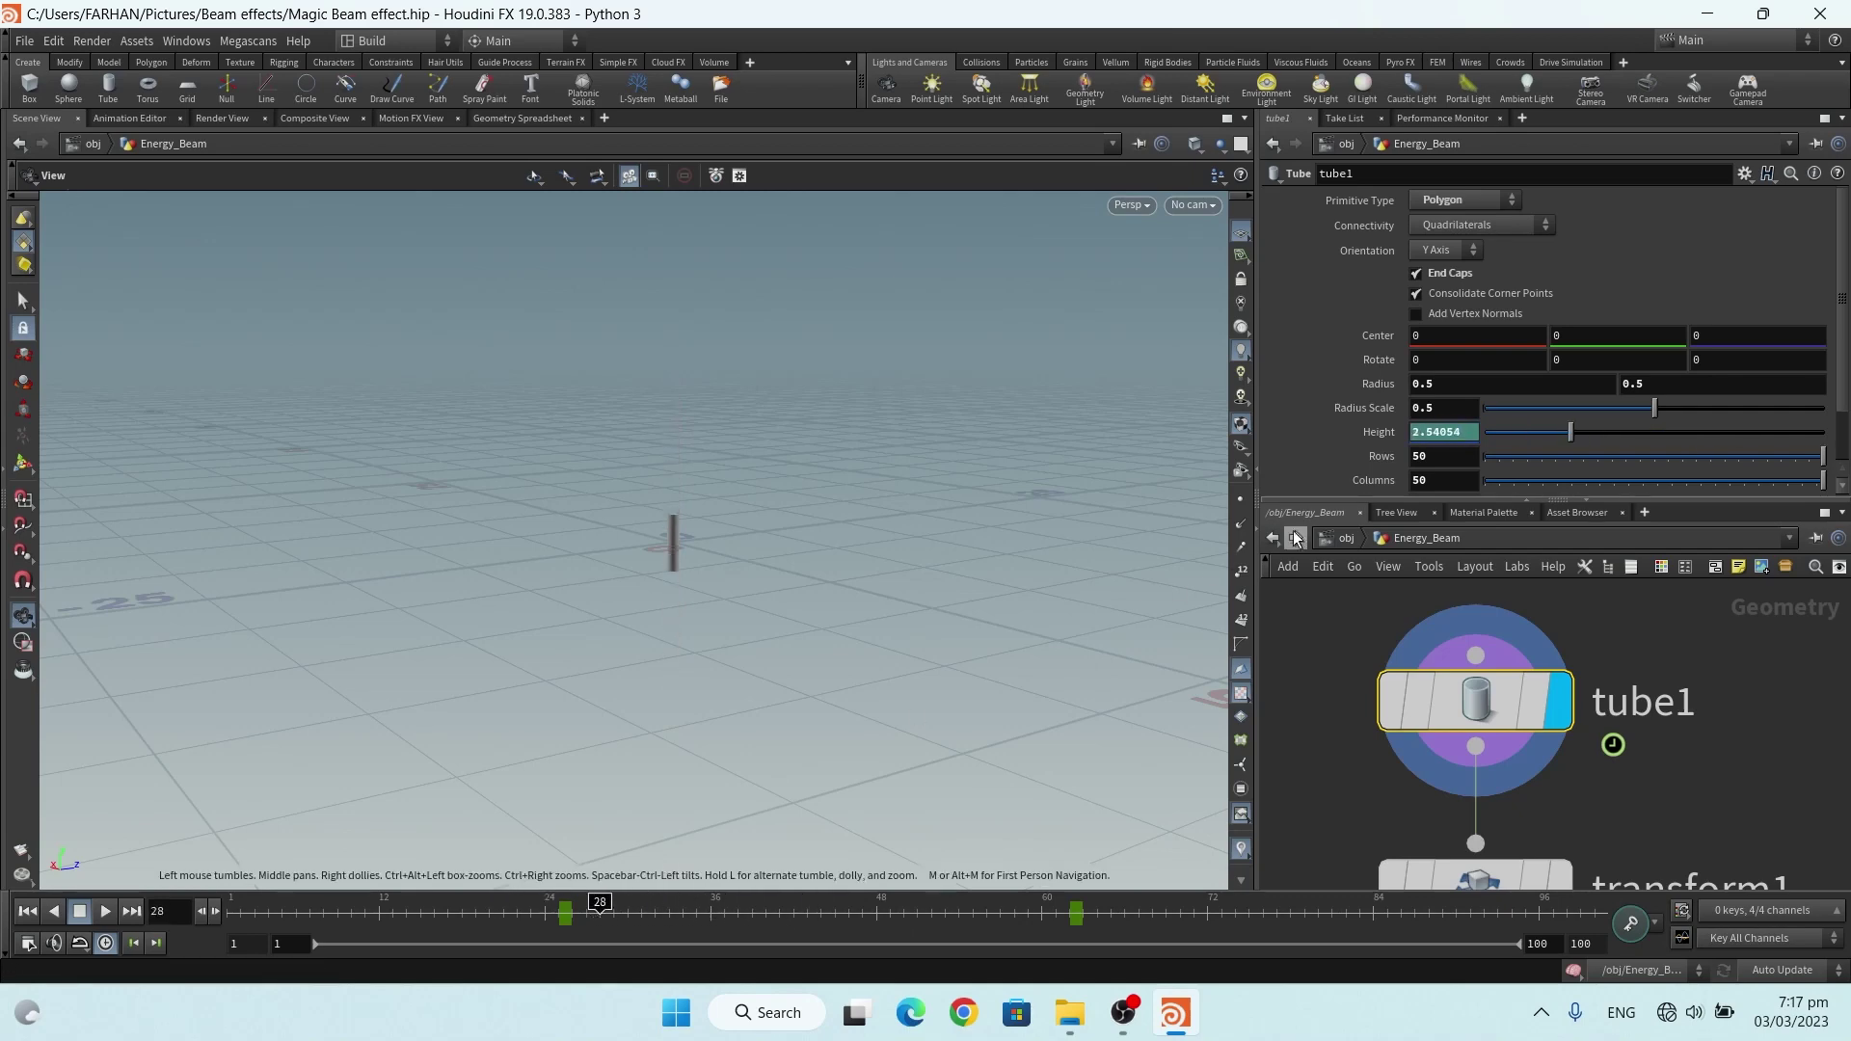
key("Right")
key("Right")
key("Right")
key("Right")
key("Right")
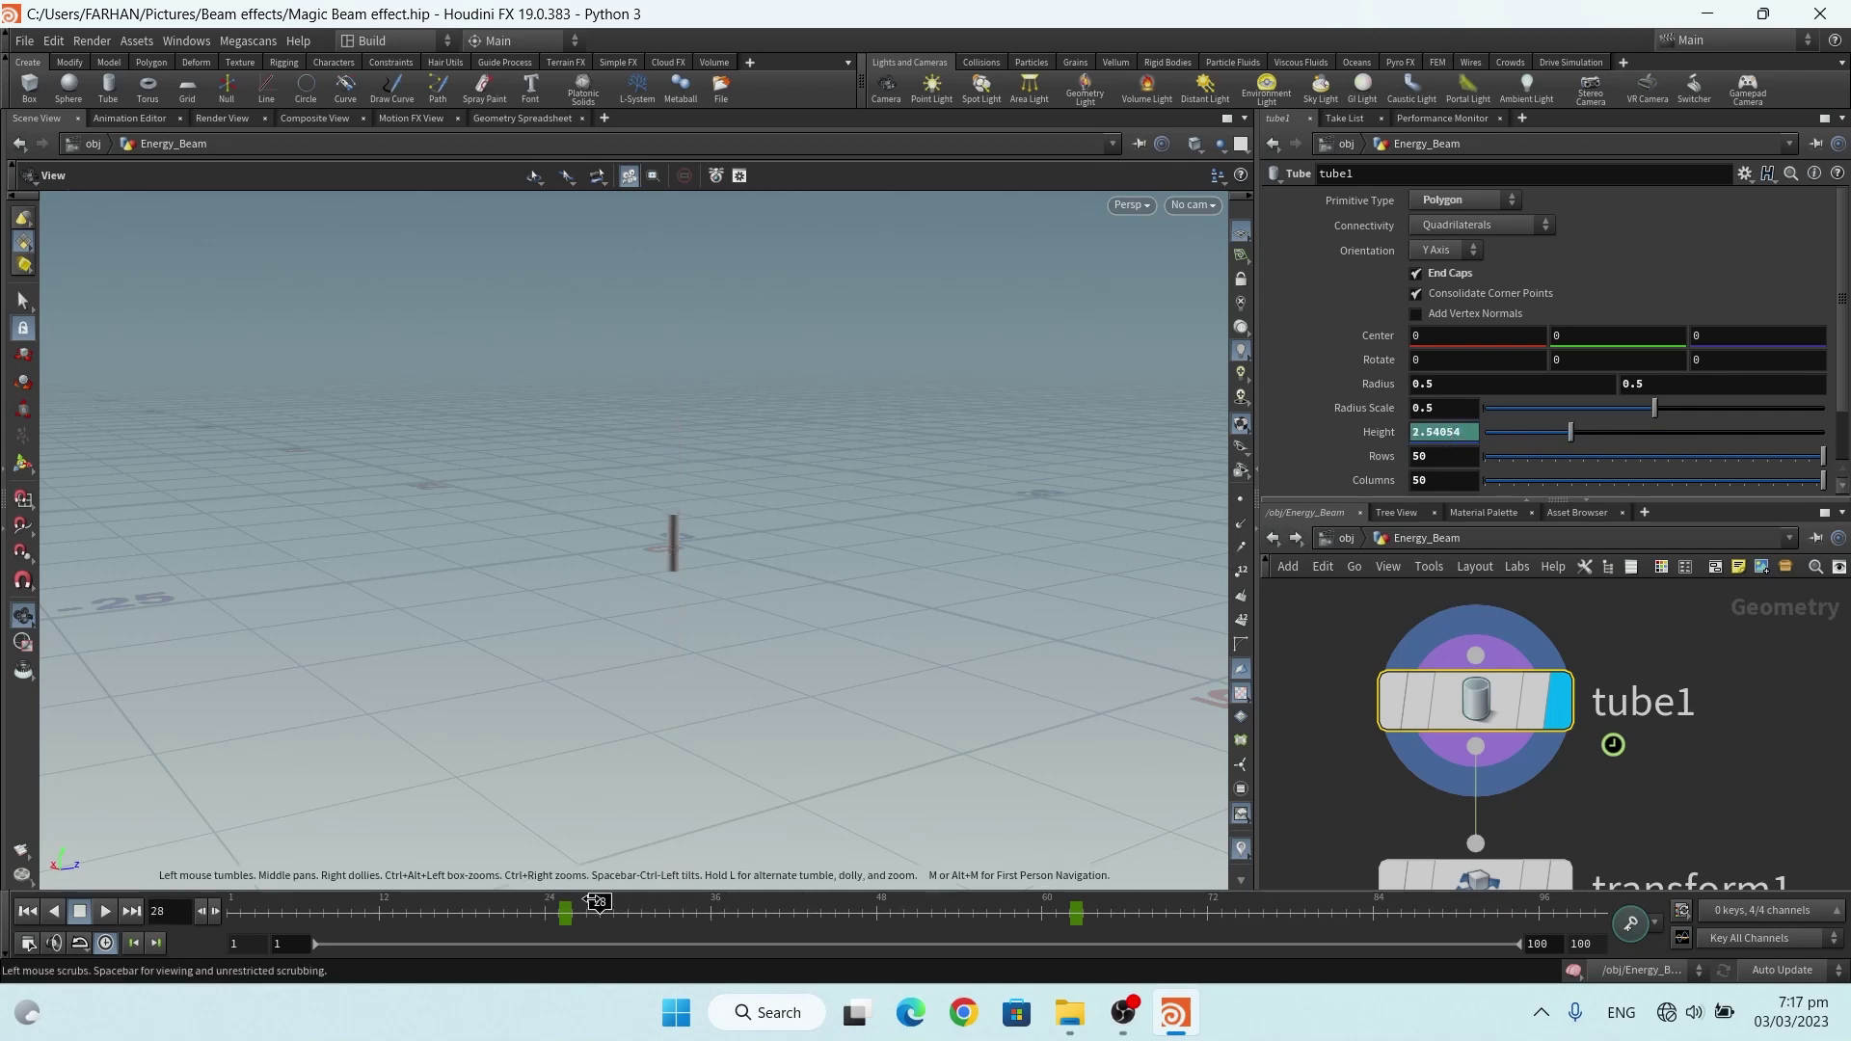
Copy tube1's Height parameter and paste it as a relative reference, ch("height"), into Center Y
right_click(1441, 435)
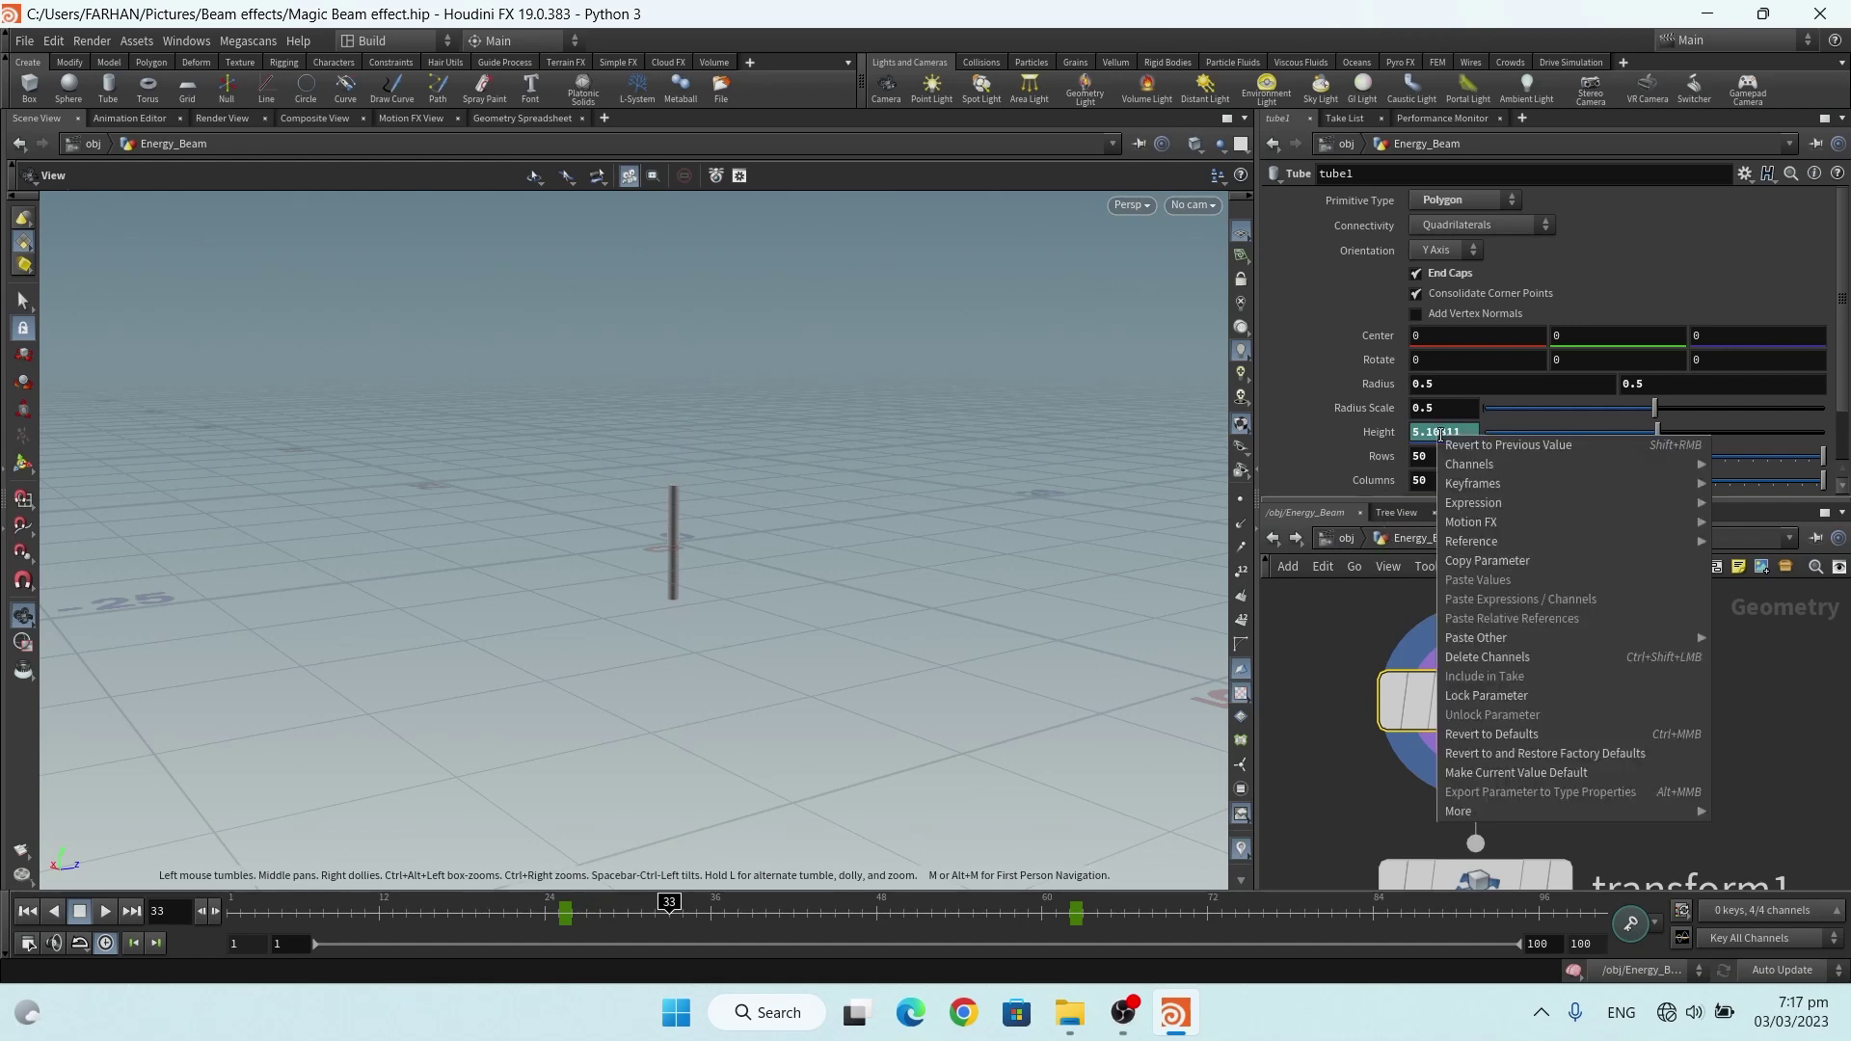
left_click(1432, 431)
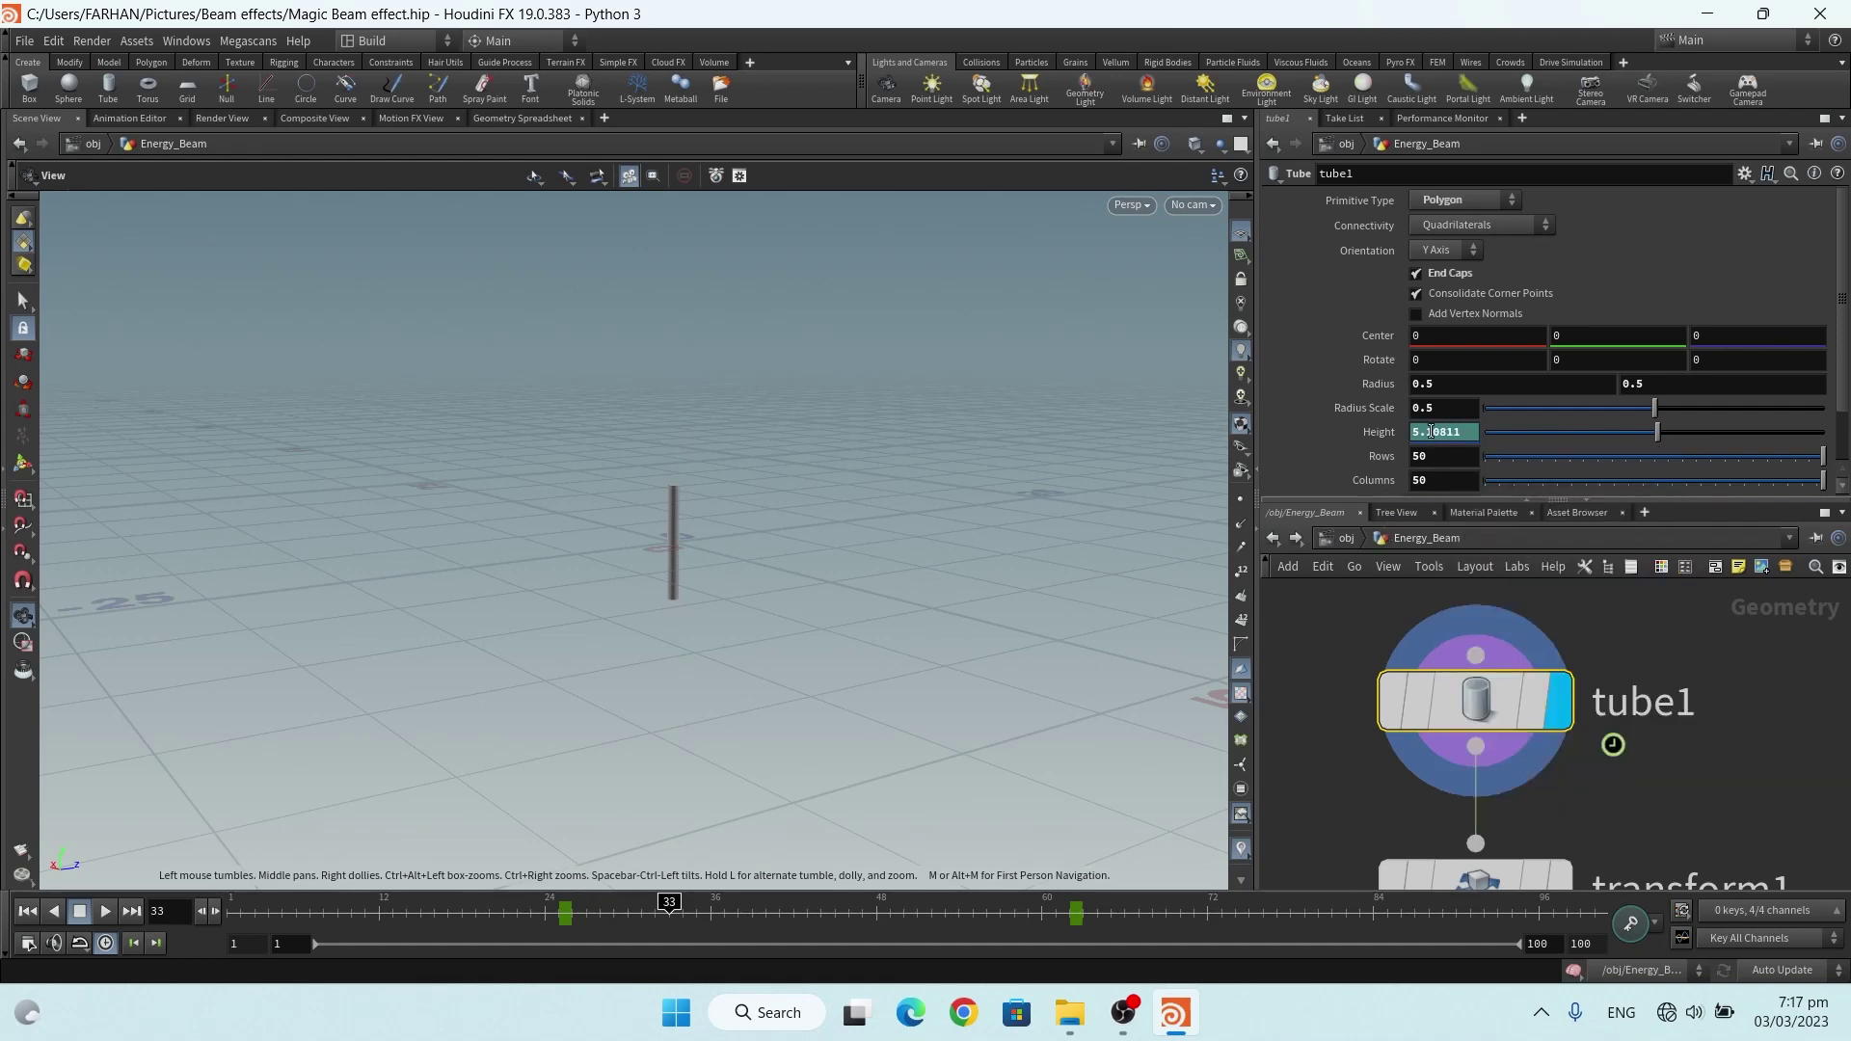
right_click(1432, 431)
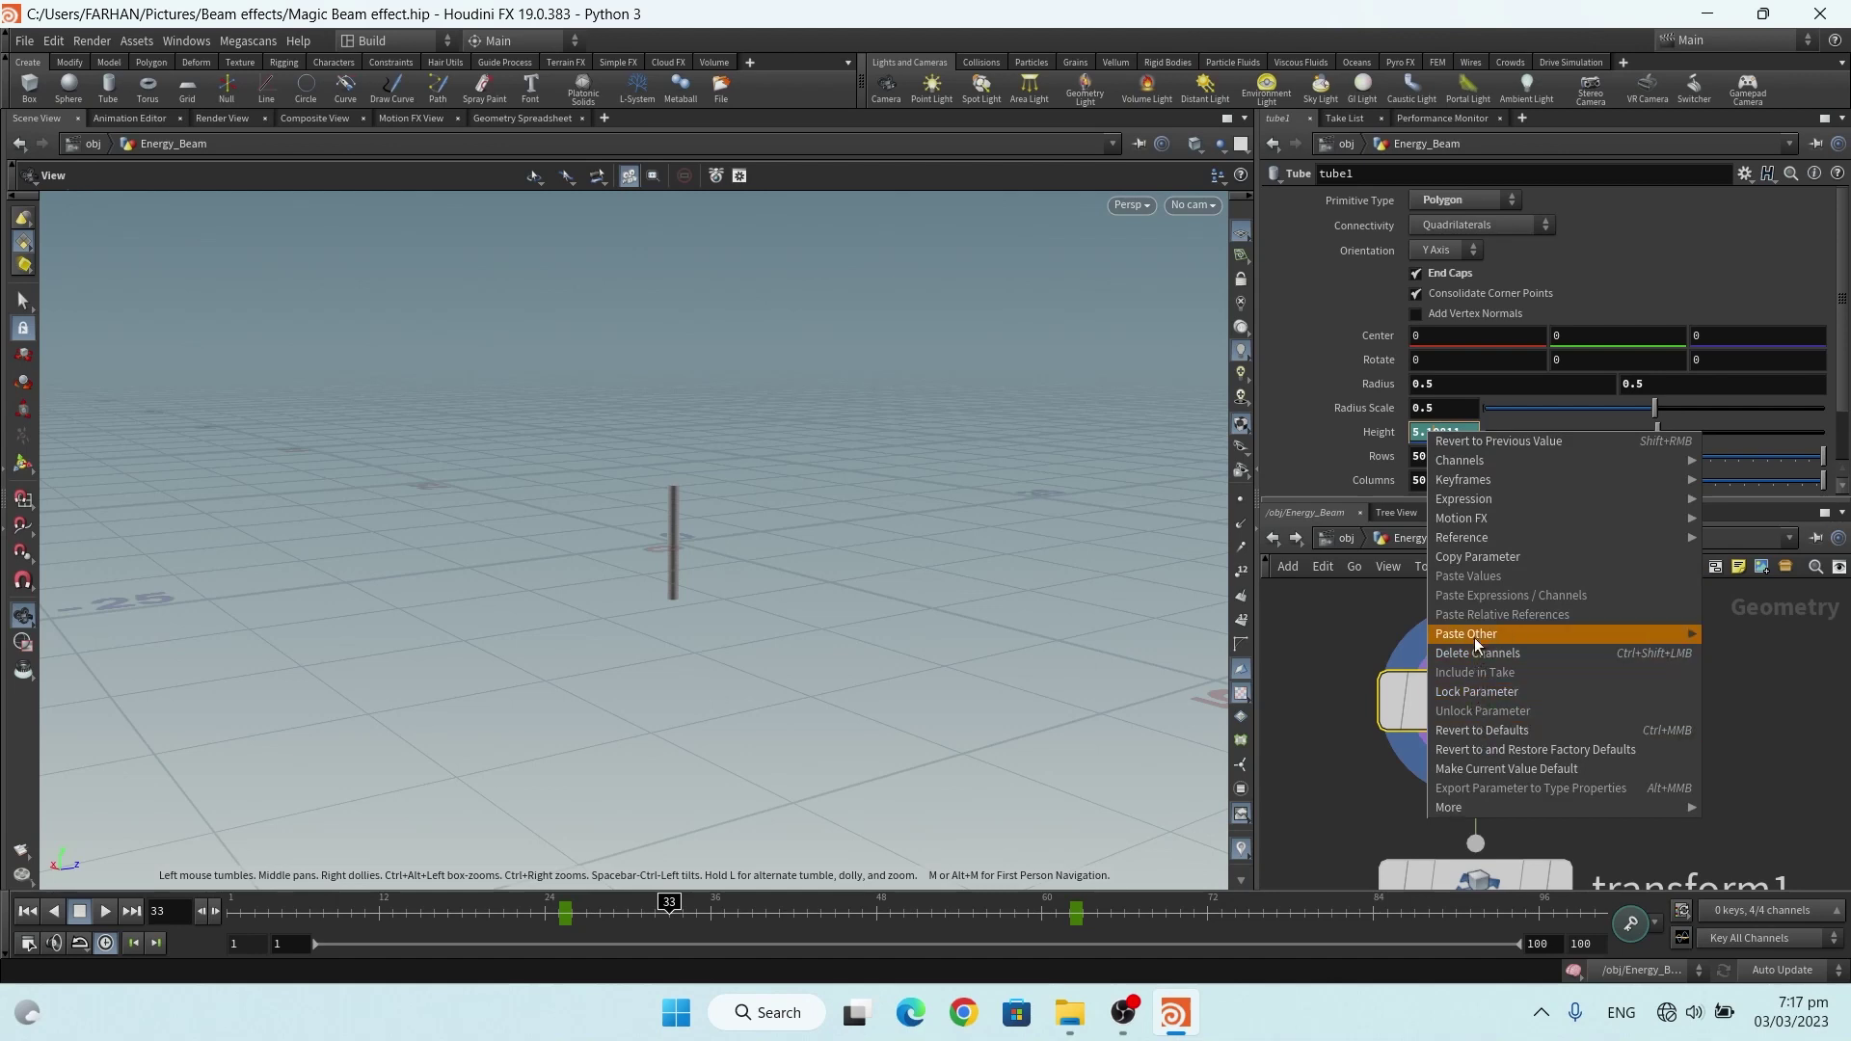
mouse_move(1477, 635)
left_click(1469, 557)
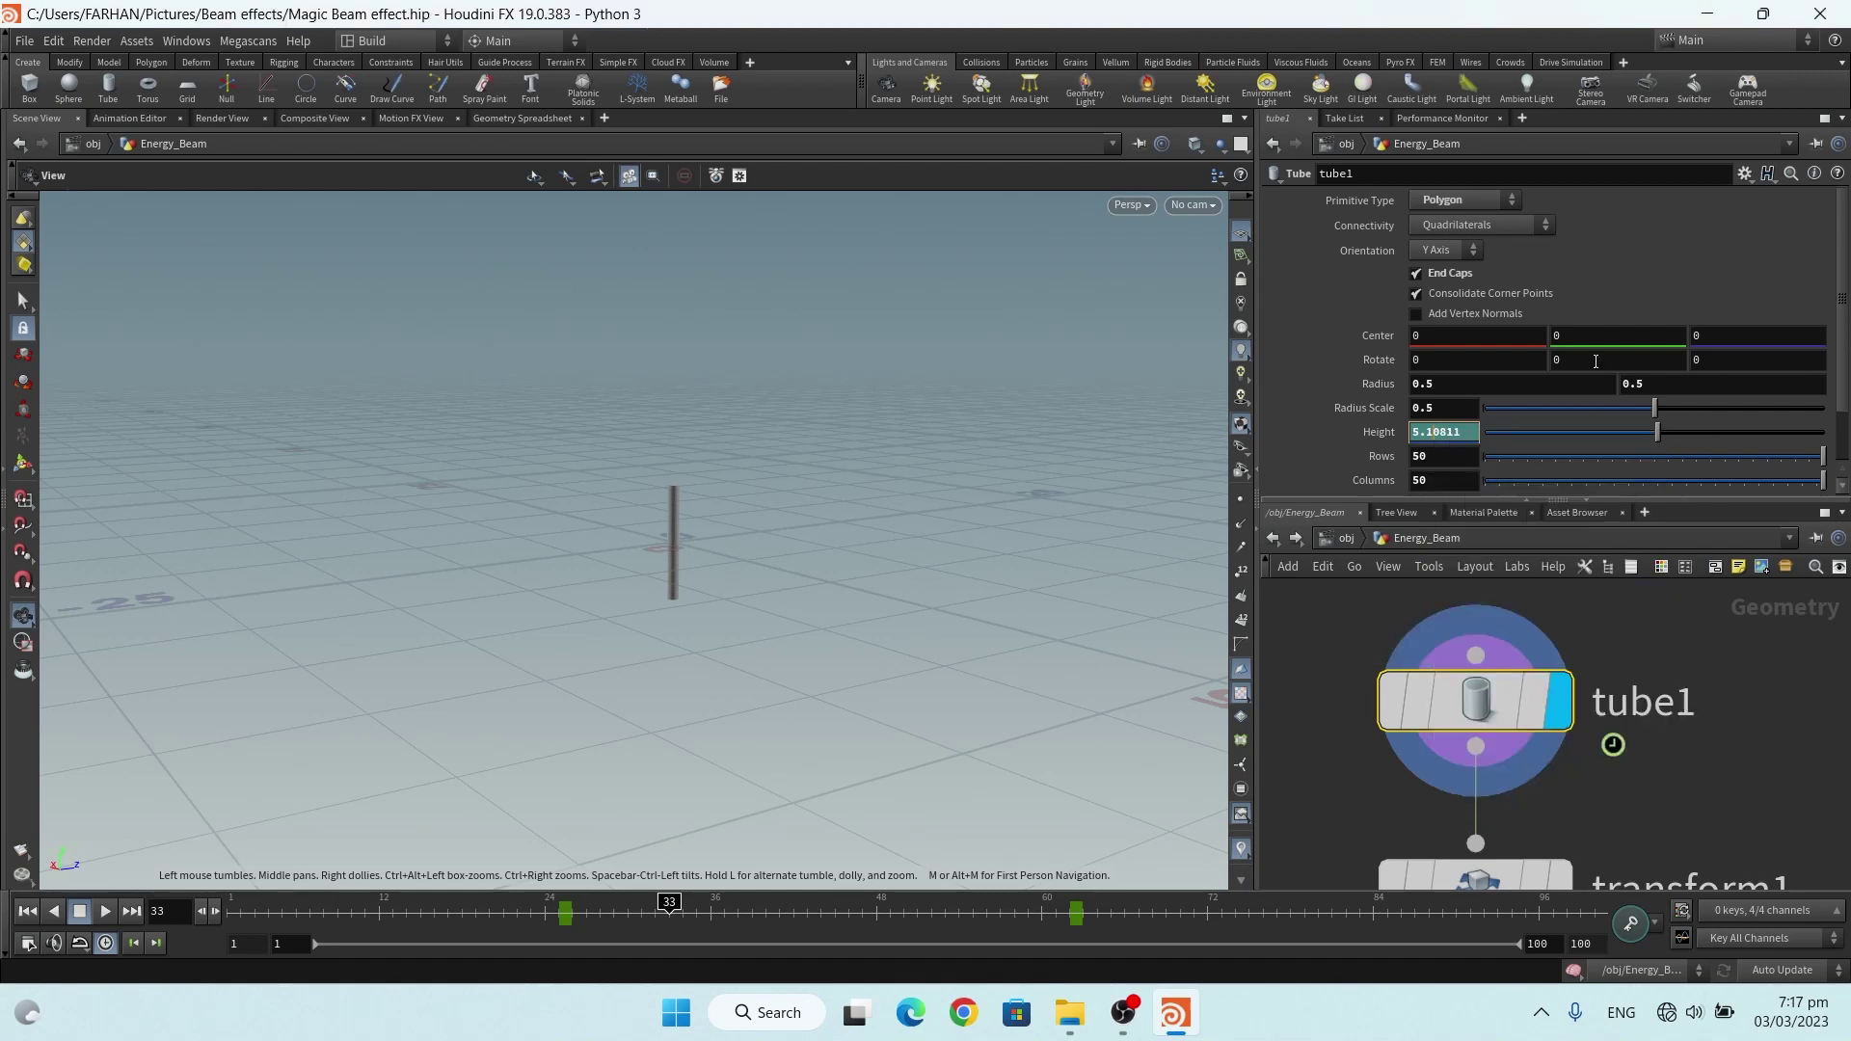
left_click(1554, 343)
right_click(1578, 340)
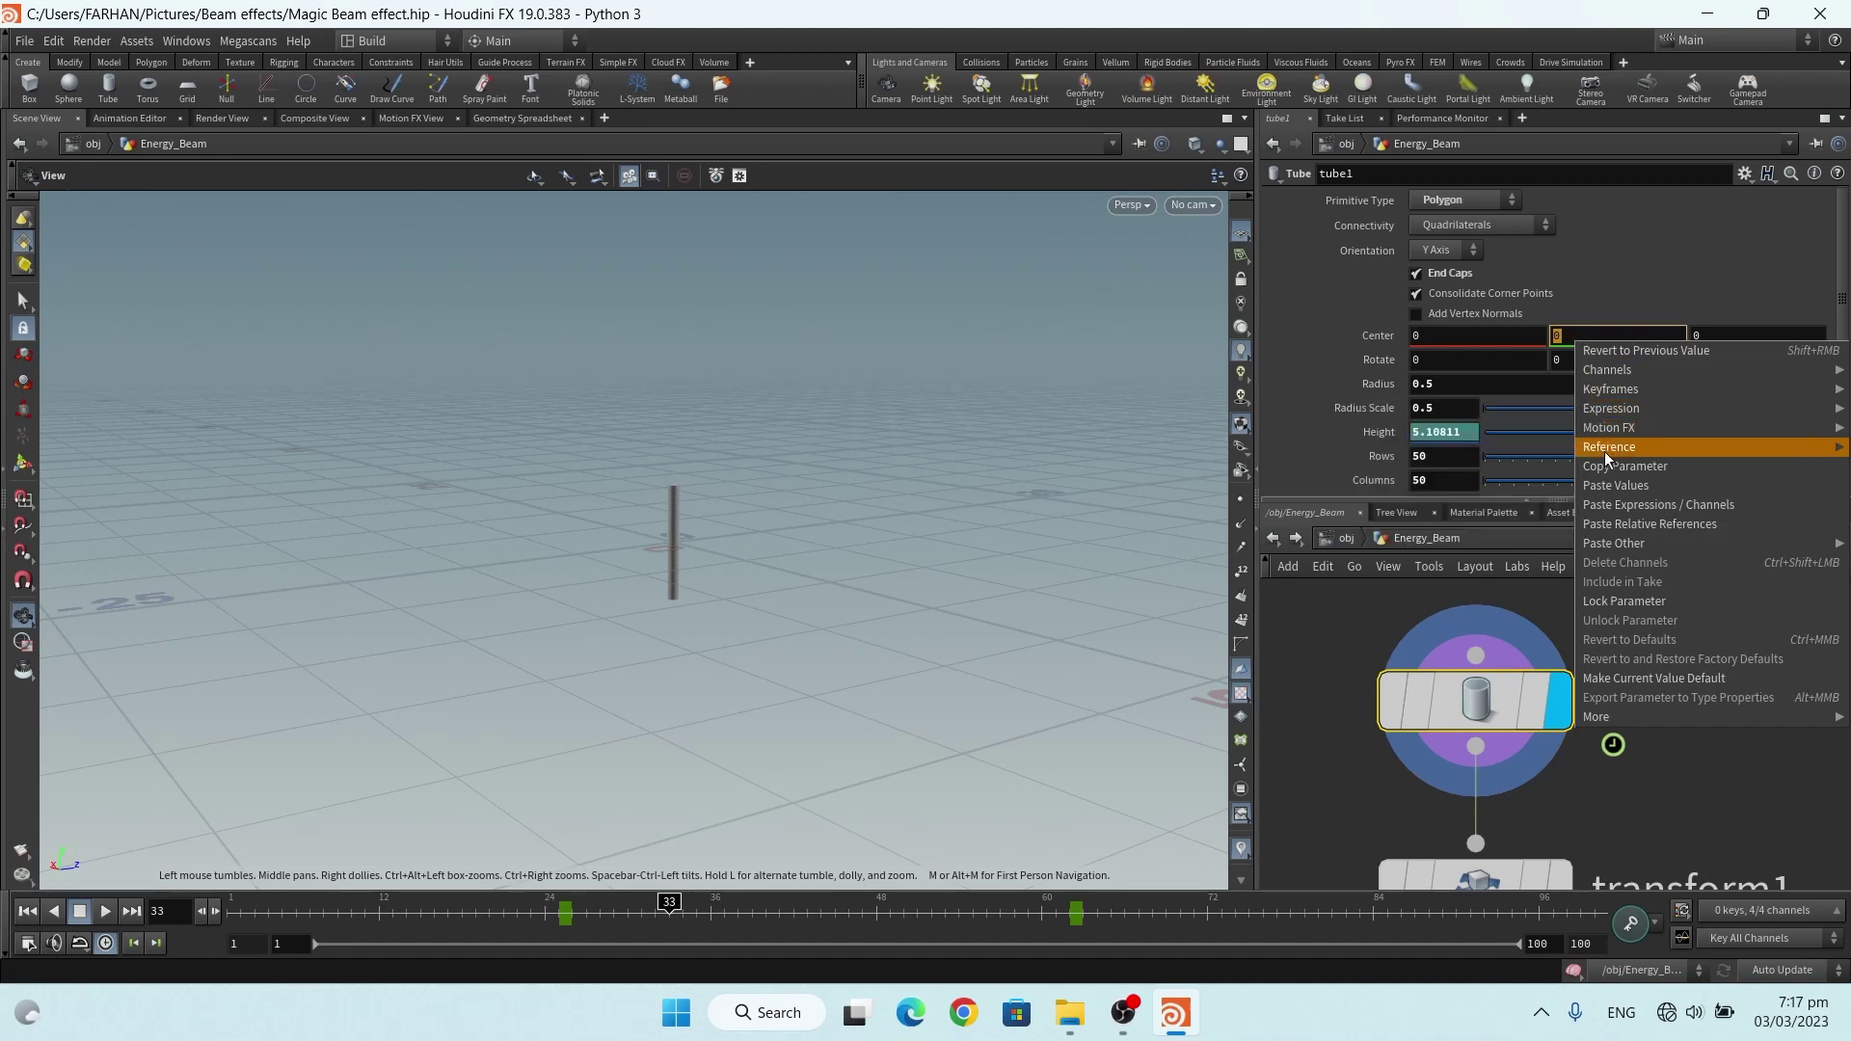
left_click(1630, 524)
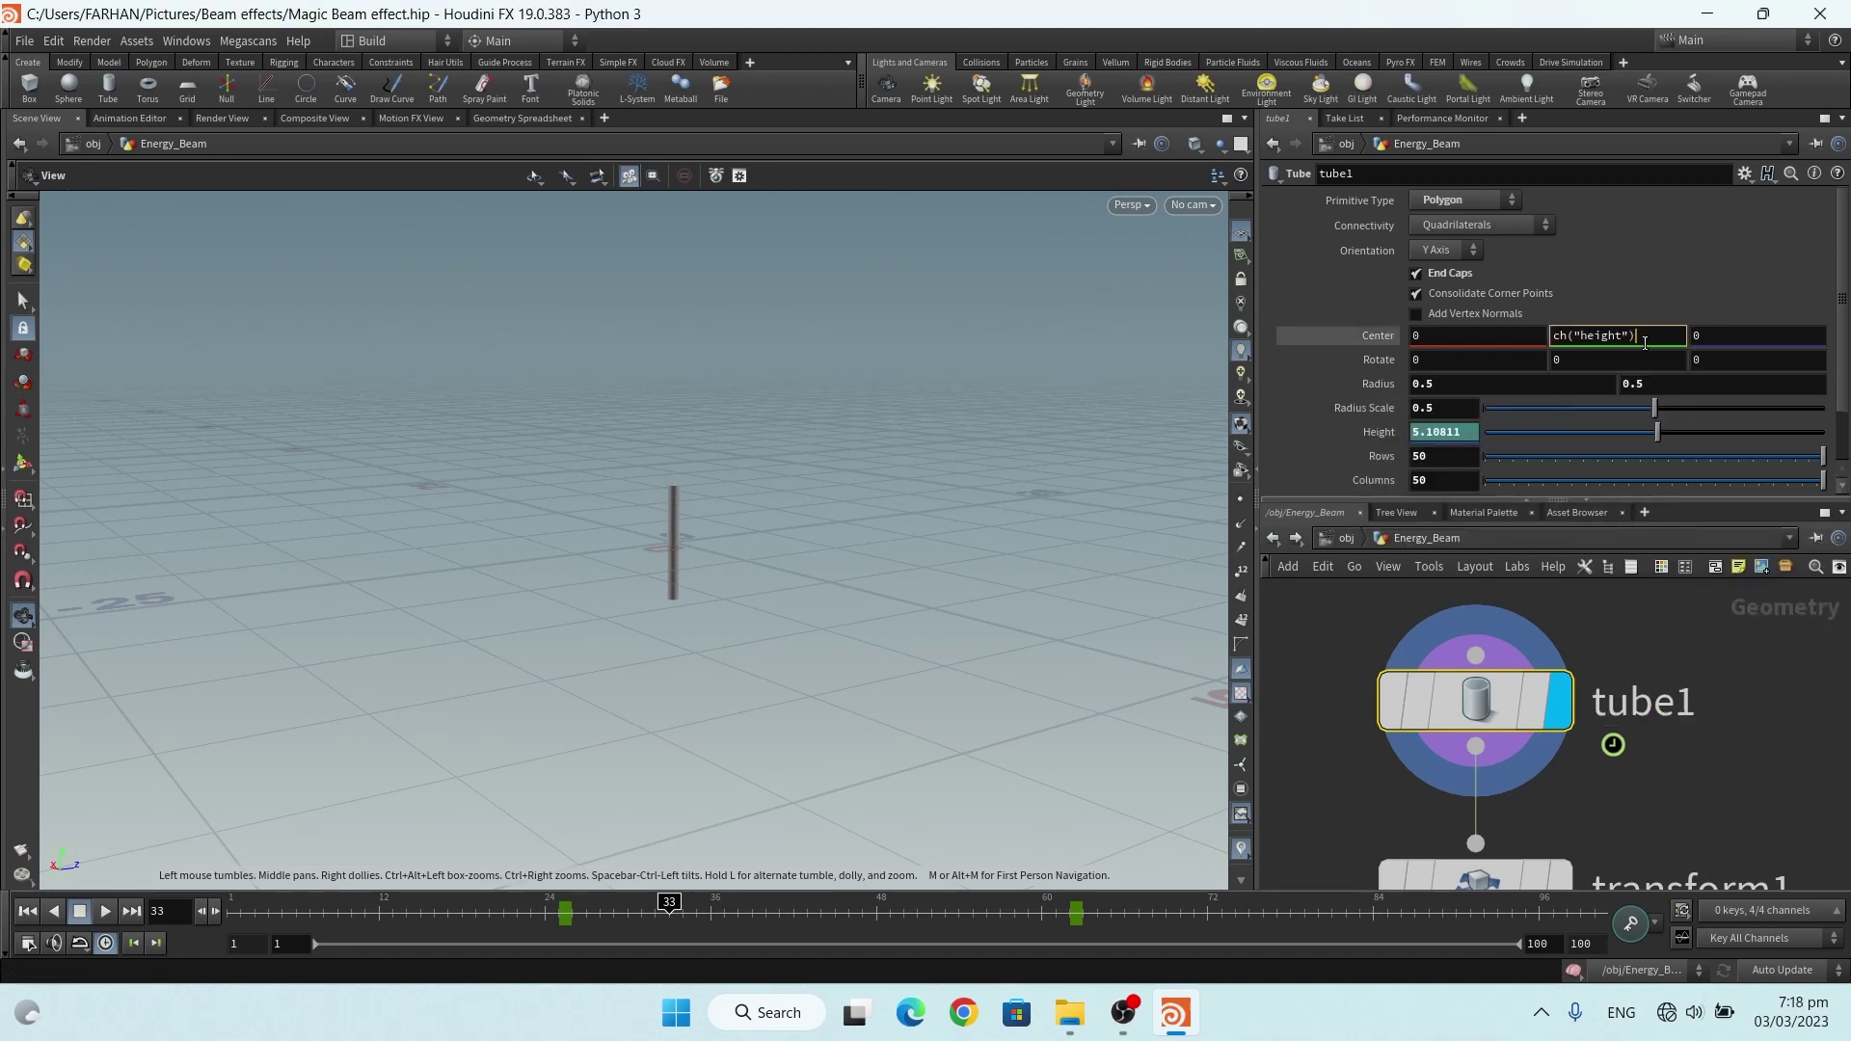
Complete tube1's Center Y expression as ch("height")/2 and switch the Center parameter to showing its evaluated value
type("/2")
key("Return")
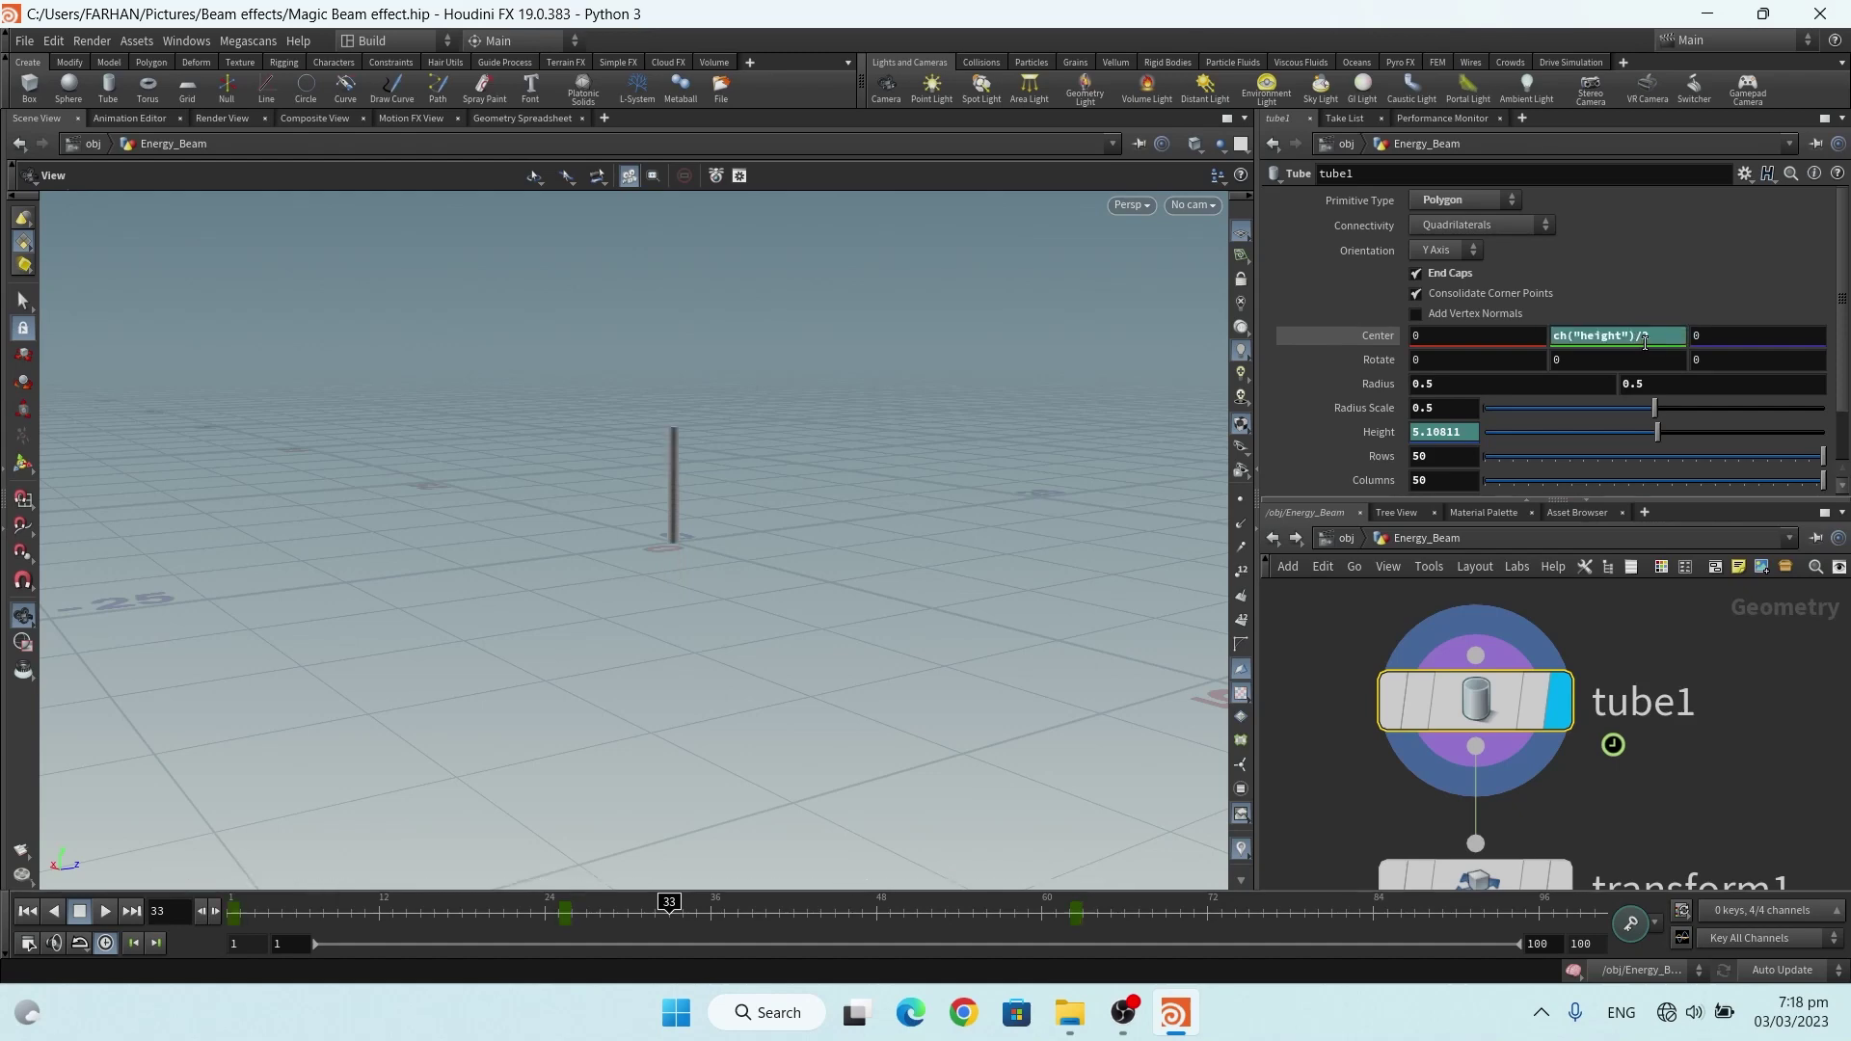
scroll(664, 494, "up", 5)
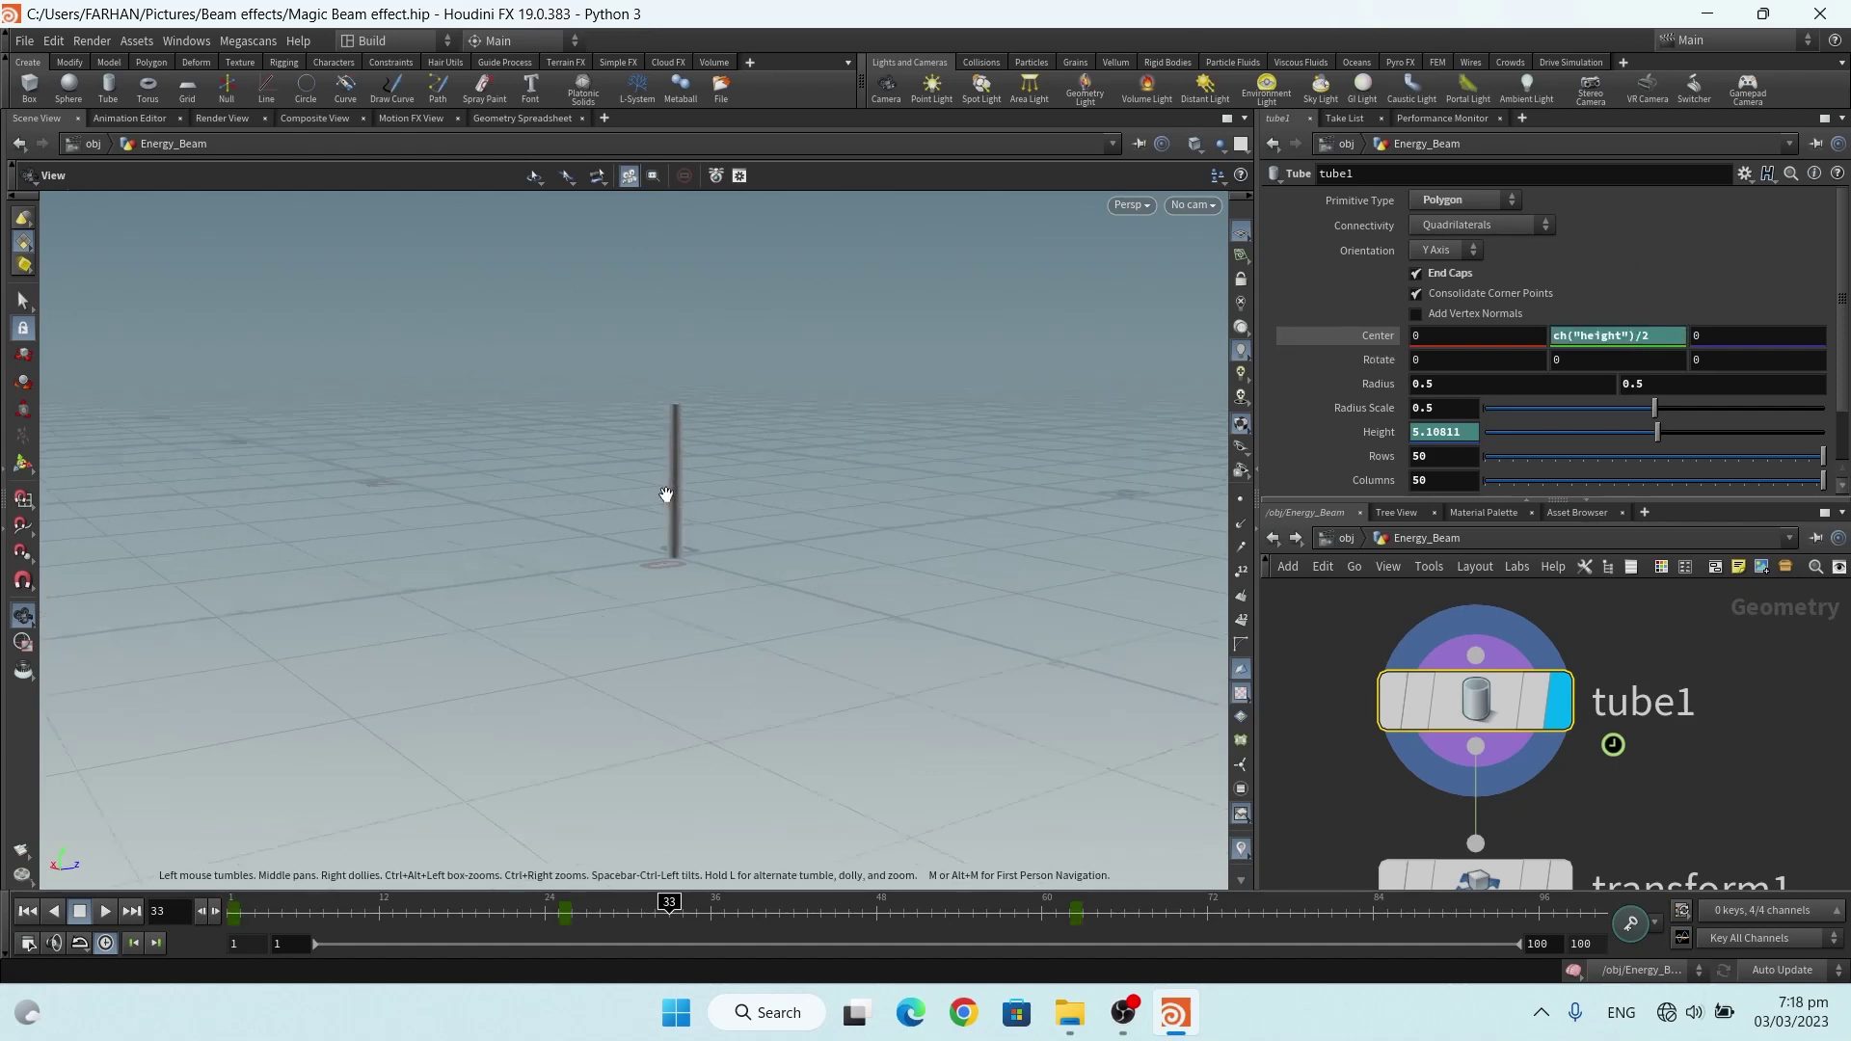
left_click(1369, 339)
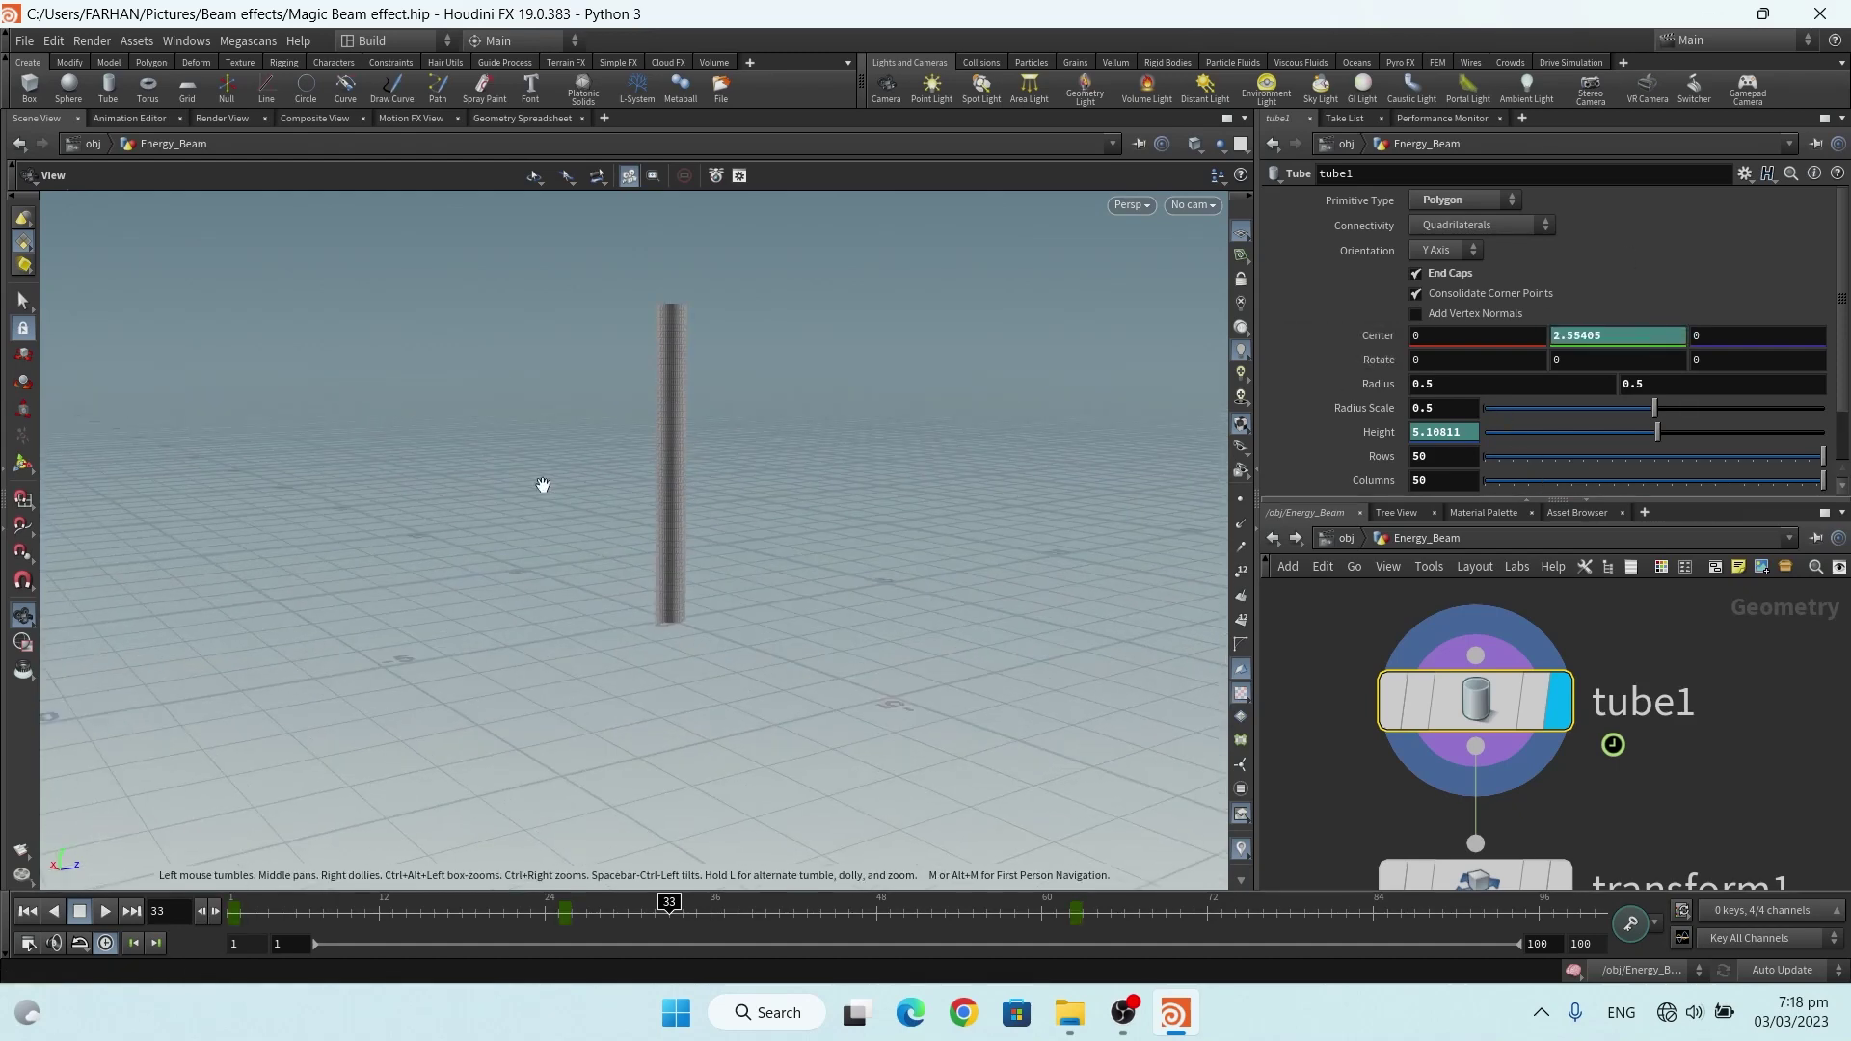
Scrub the timeline to frame 47 to check how the tube grows from its base, and review tube1's parameters
left_click_drag(472, 906, 890, 906)
left_click(861, 906)
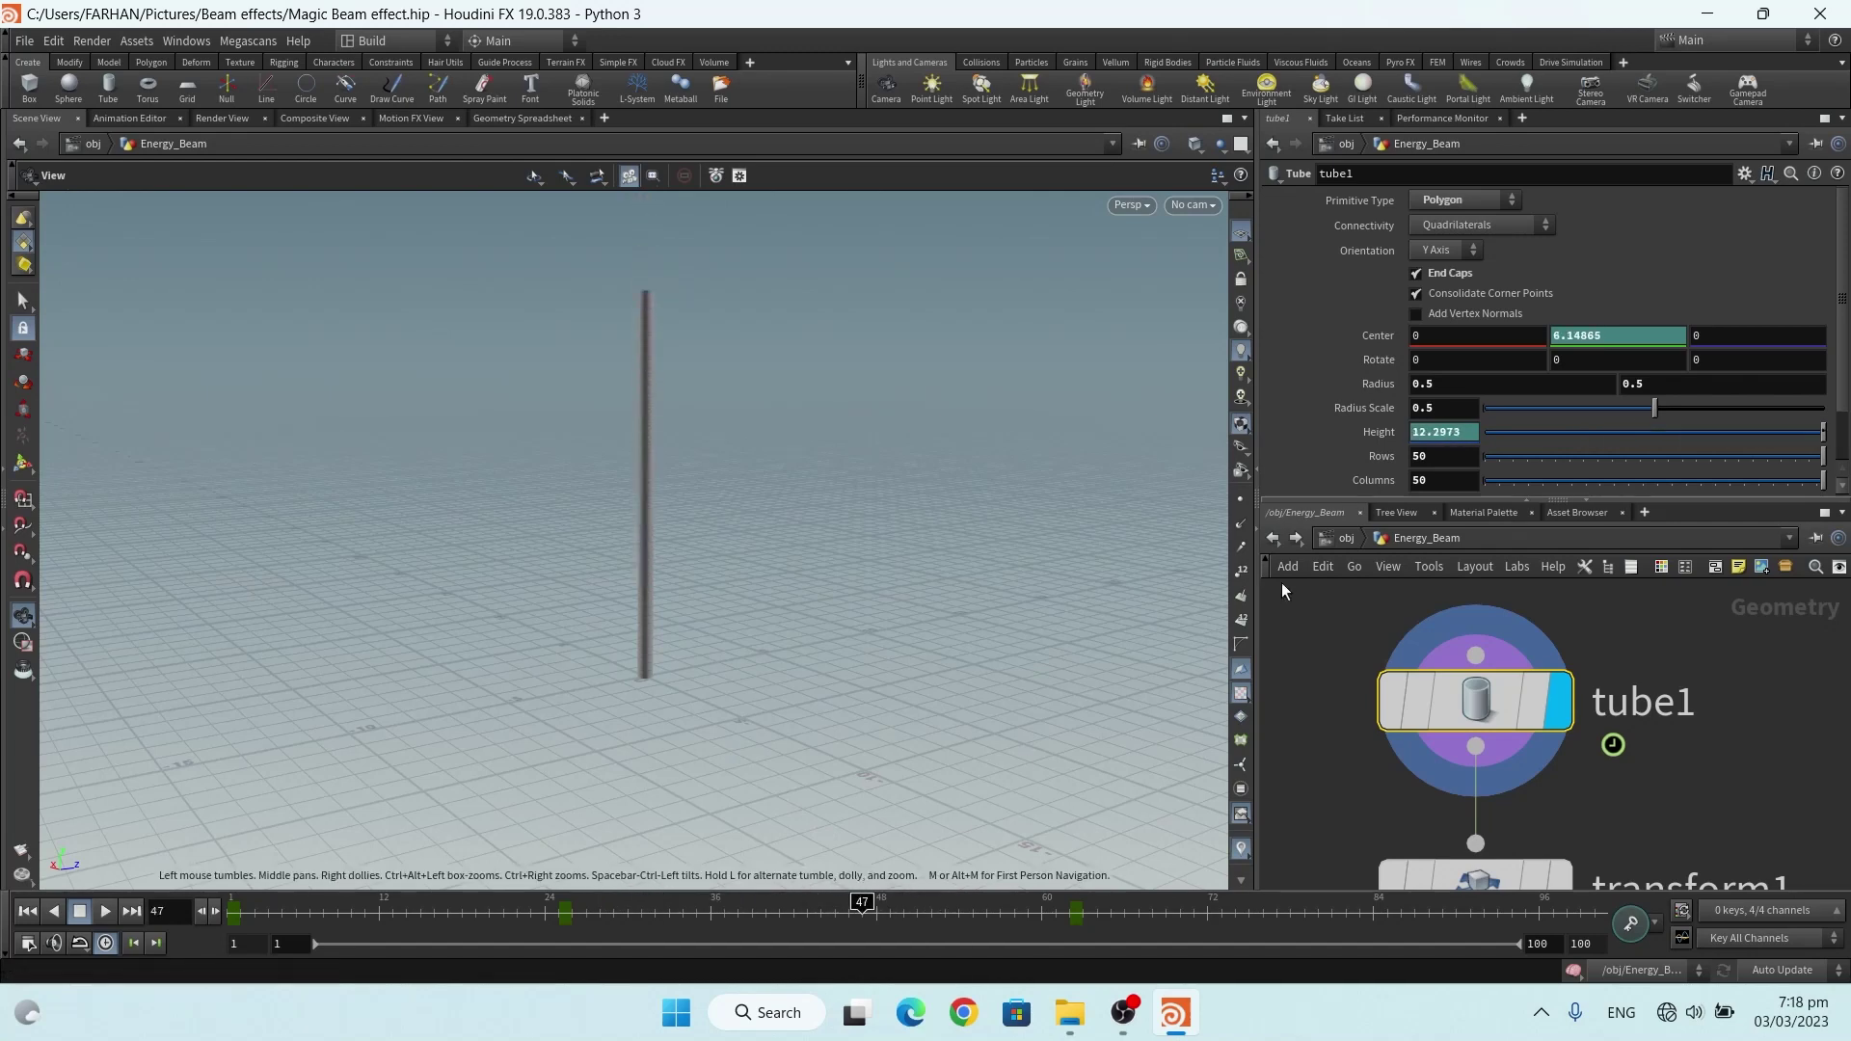
scroll(1410, 413, "down", 2)
scroll(1422, 420, "up", 2)
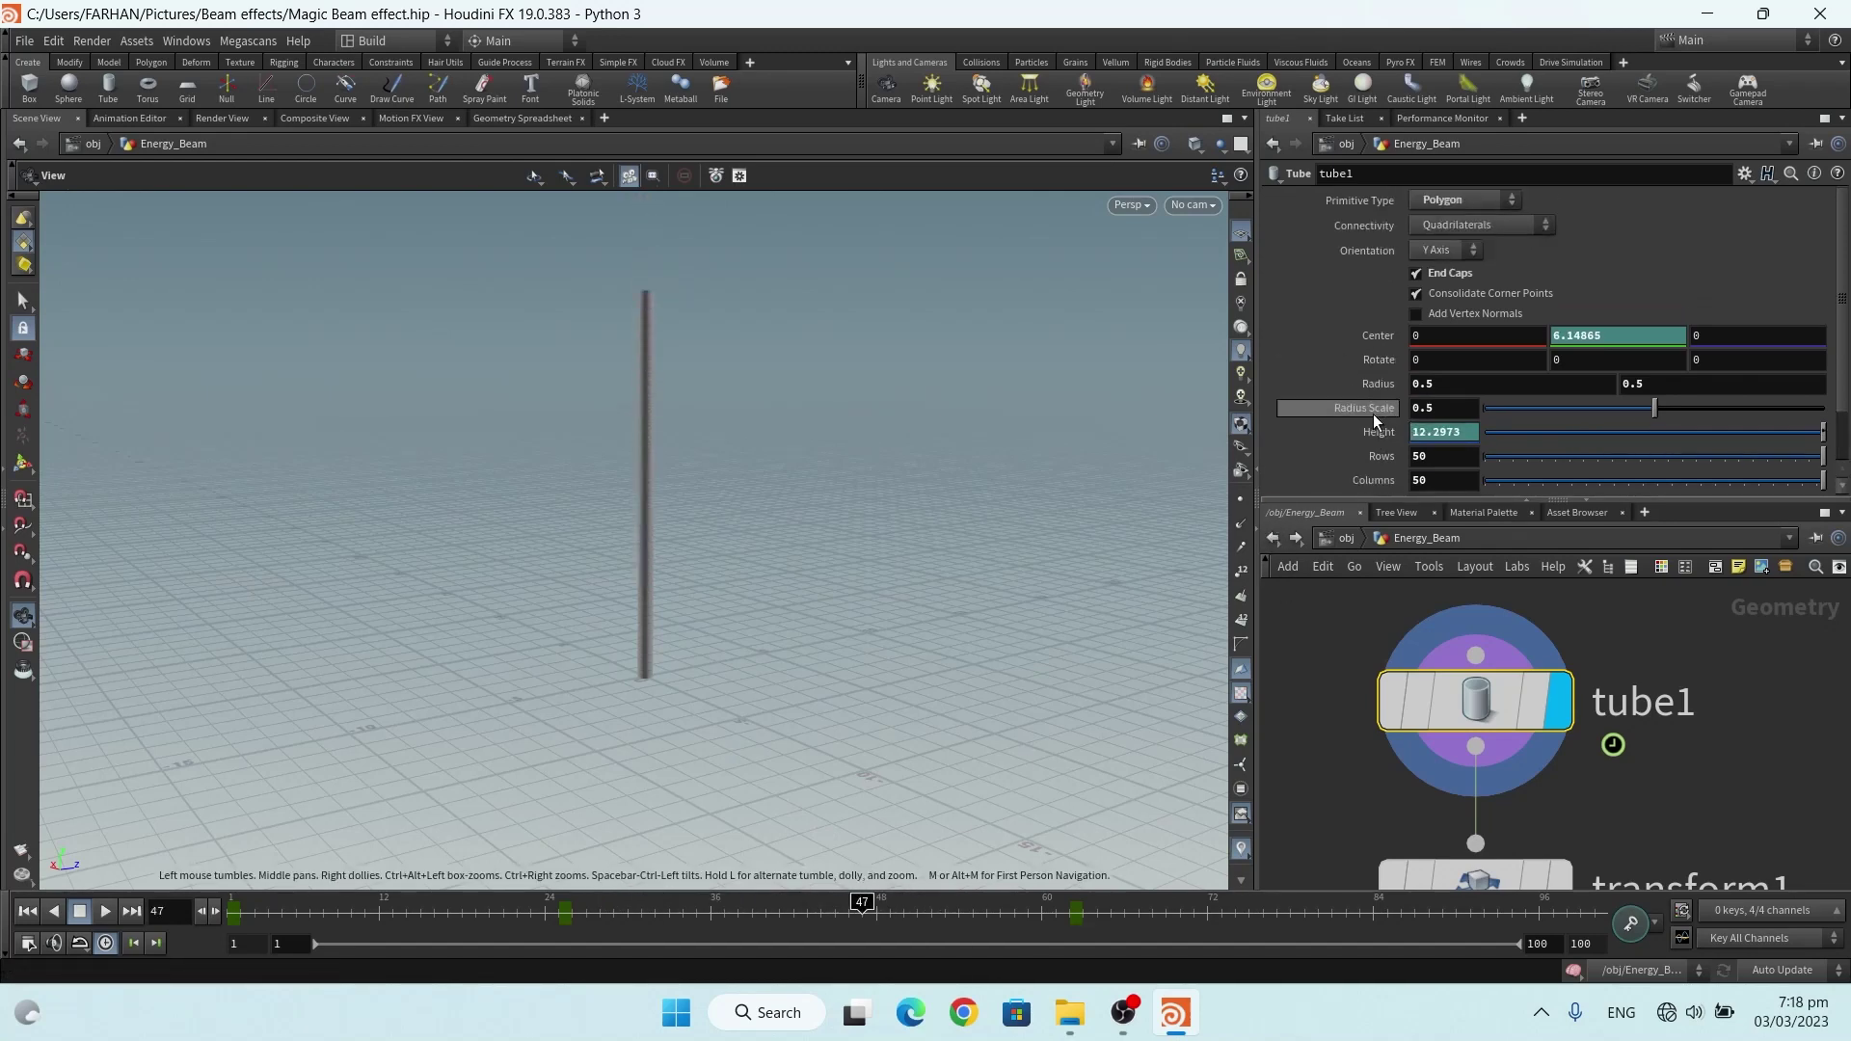
scroll(1398, 414, "down", 2)
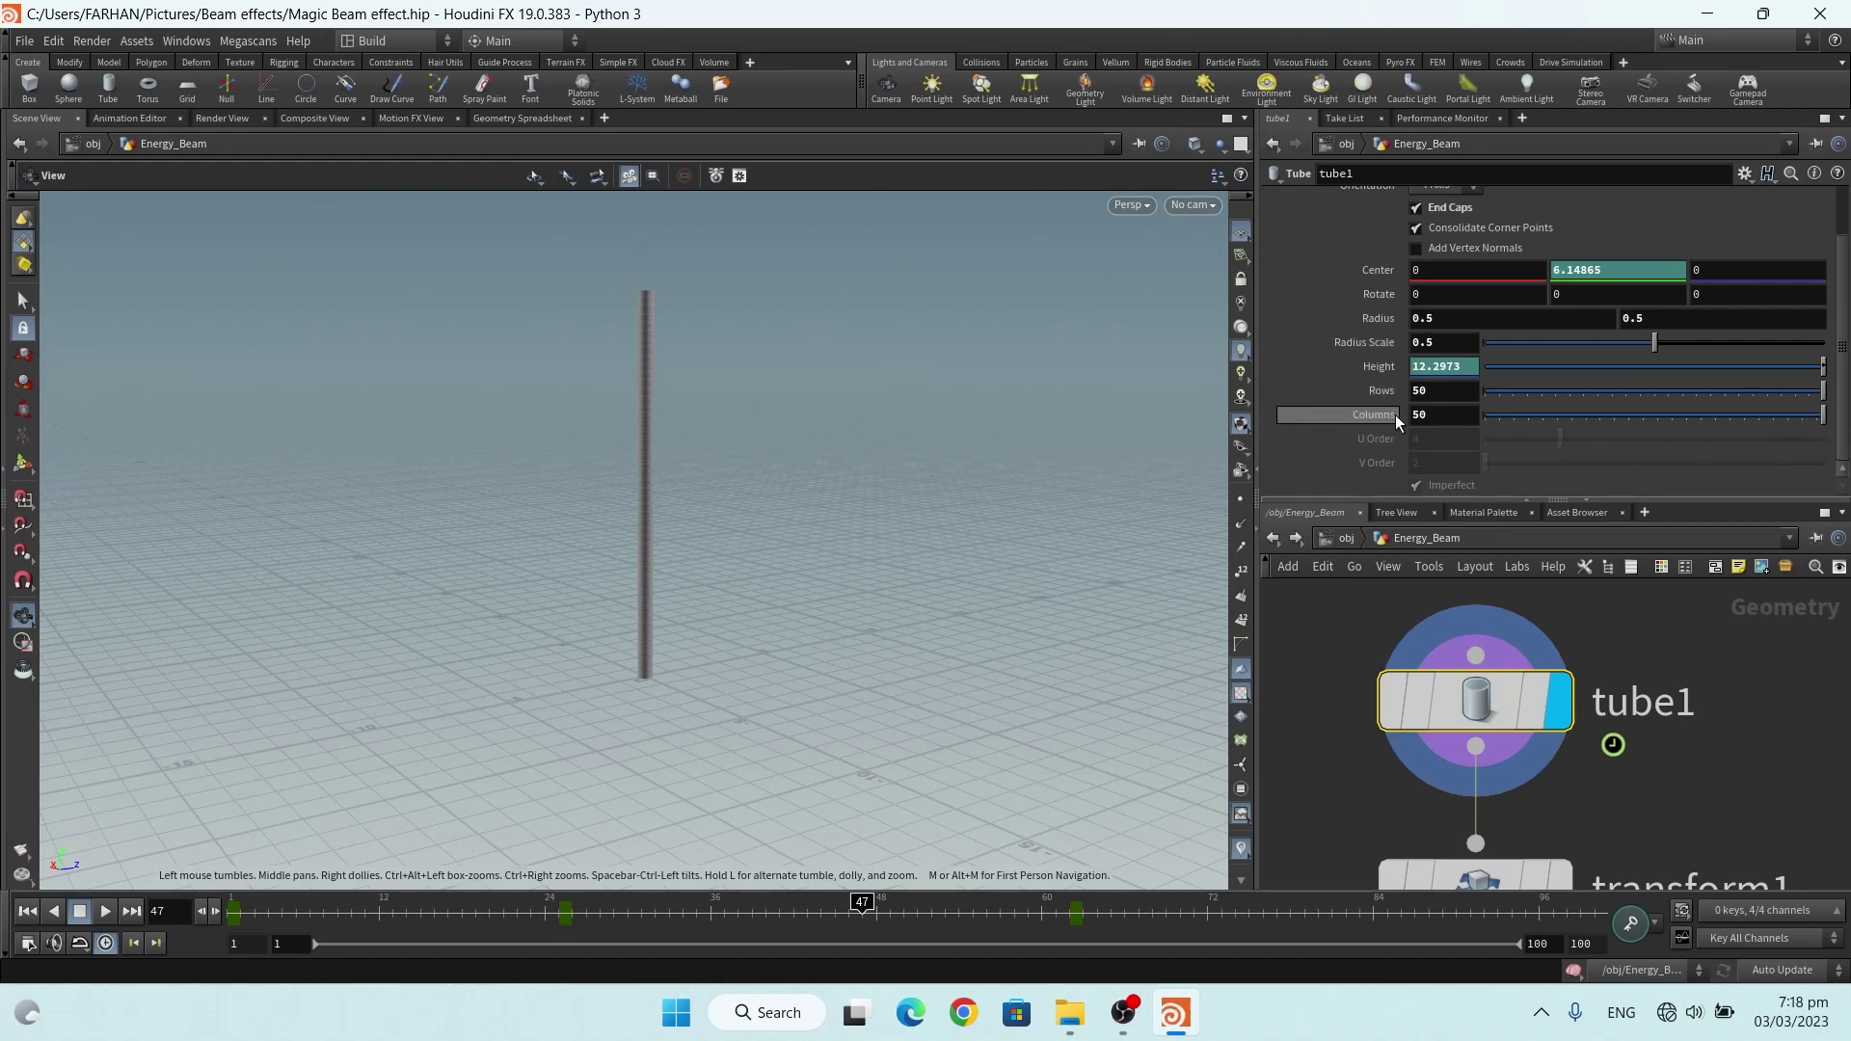
scroll(1321, 328, "up", 2)
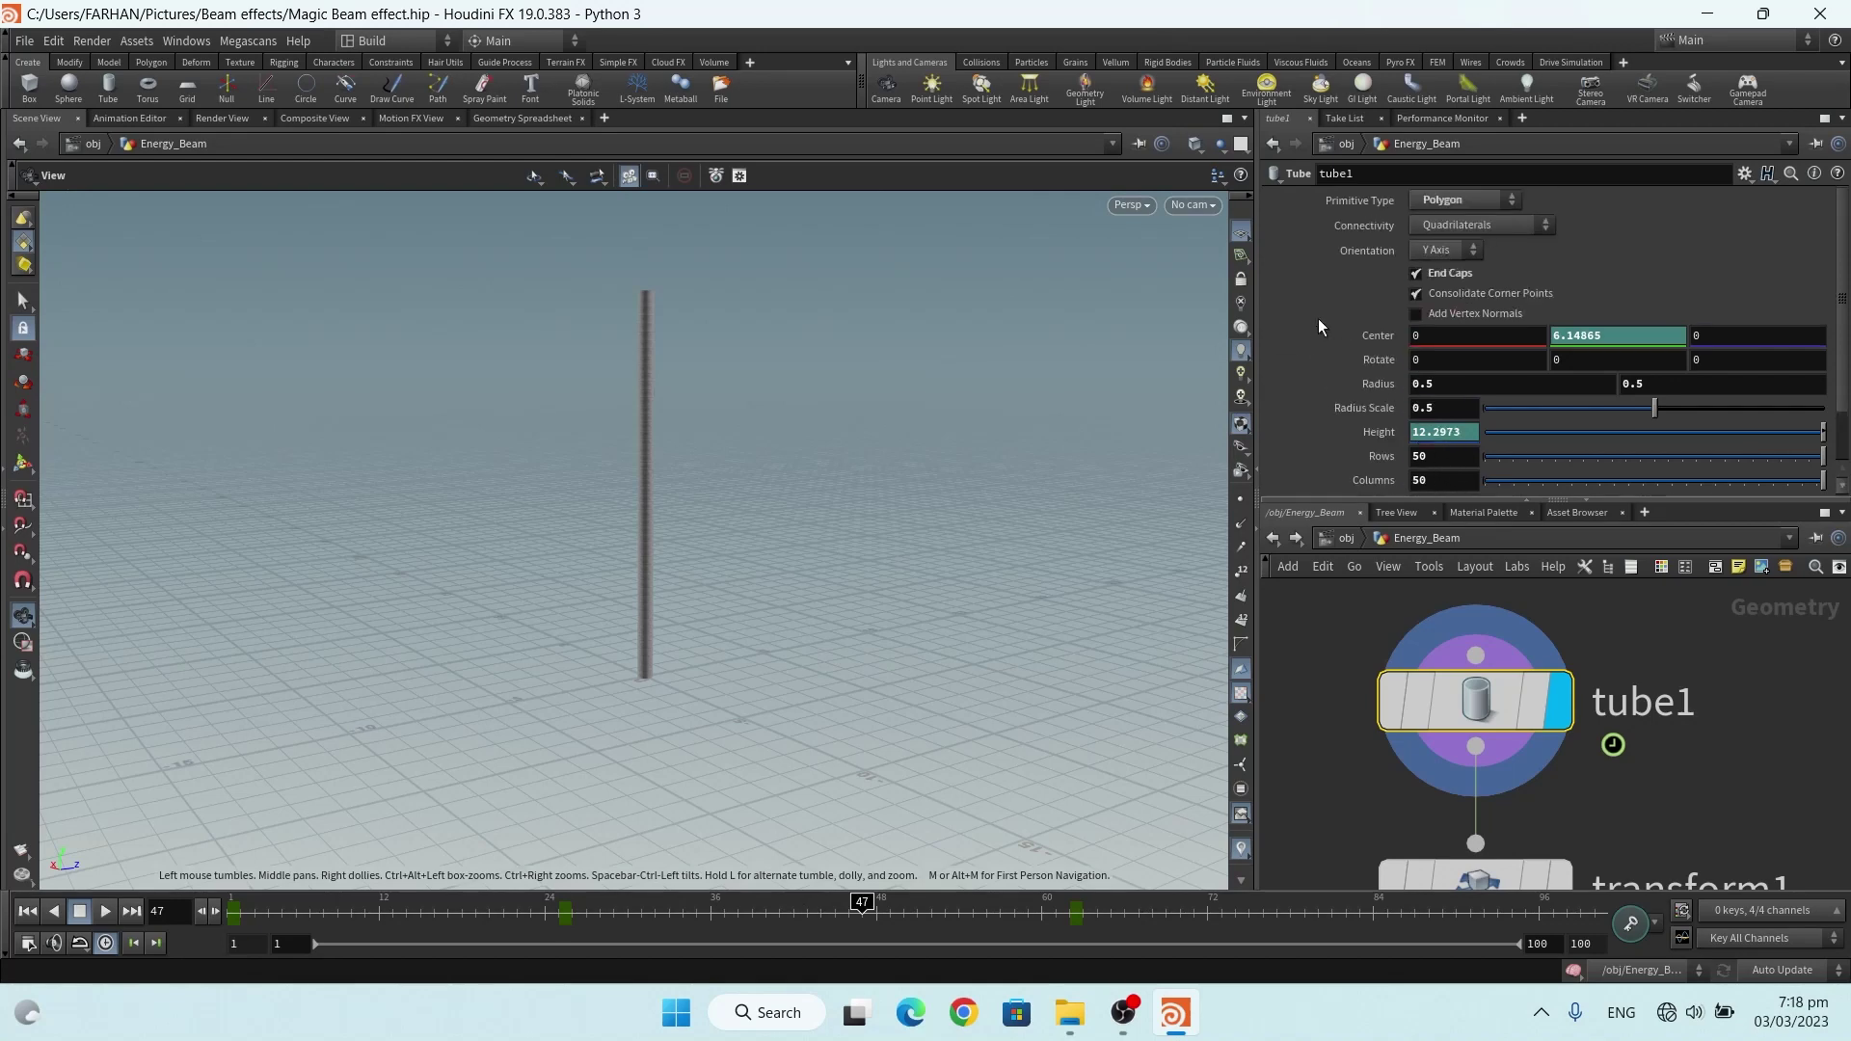
Set the display flag on transform1 and select the node to show its parameters
middle_click_drag(692, 604, 701, 694)
scroll(1304, 616, "down", 1)
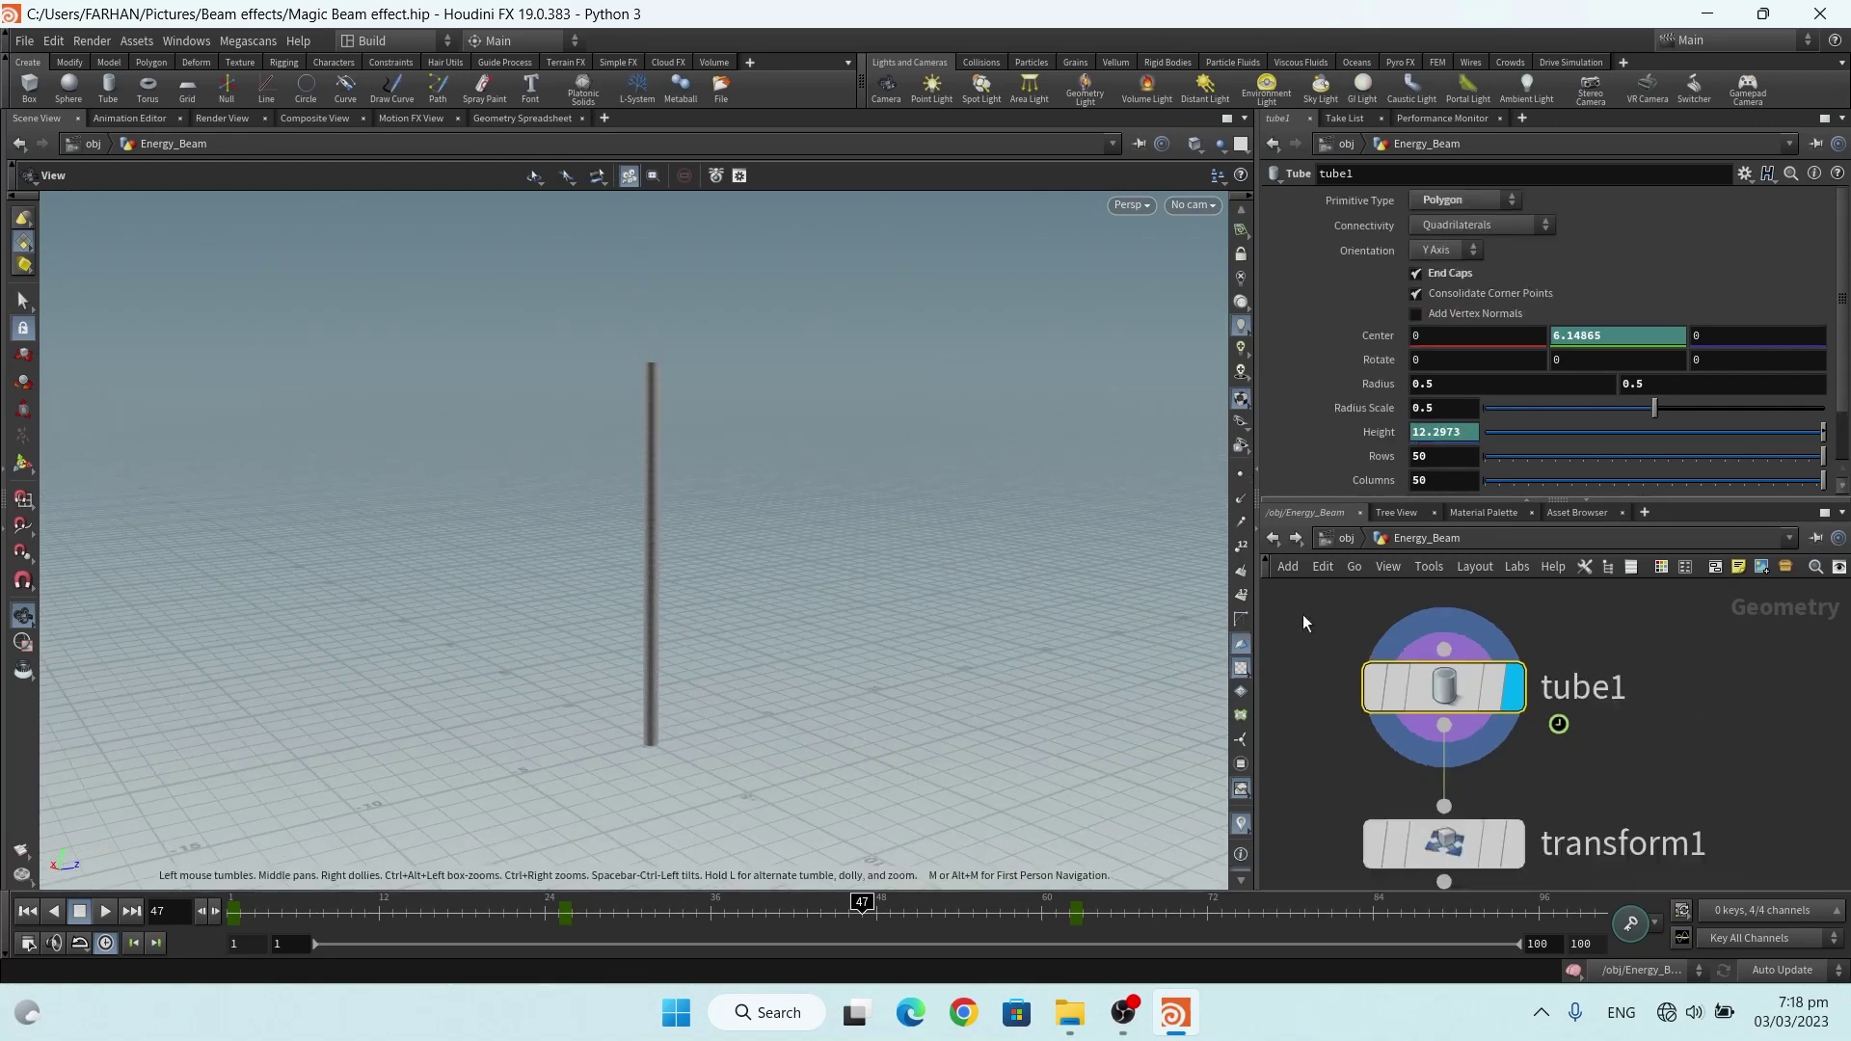
middle_click_drag(1534, 804, 1531, 714)
left_click(1506, 754)
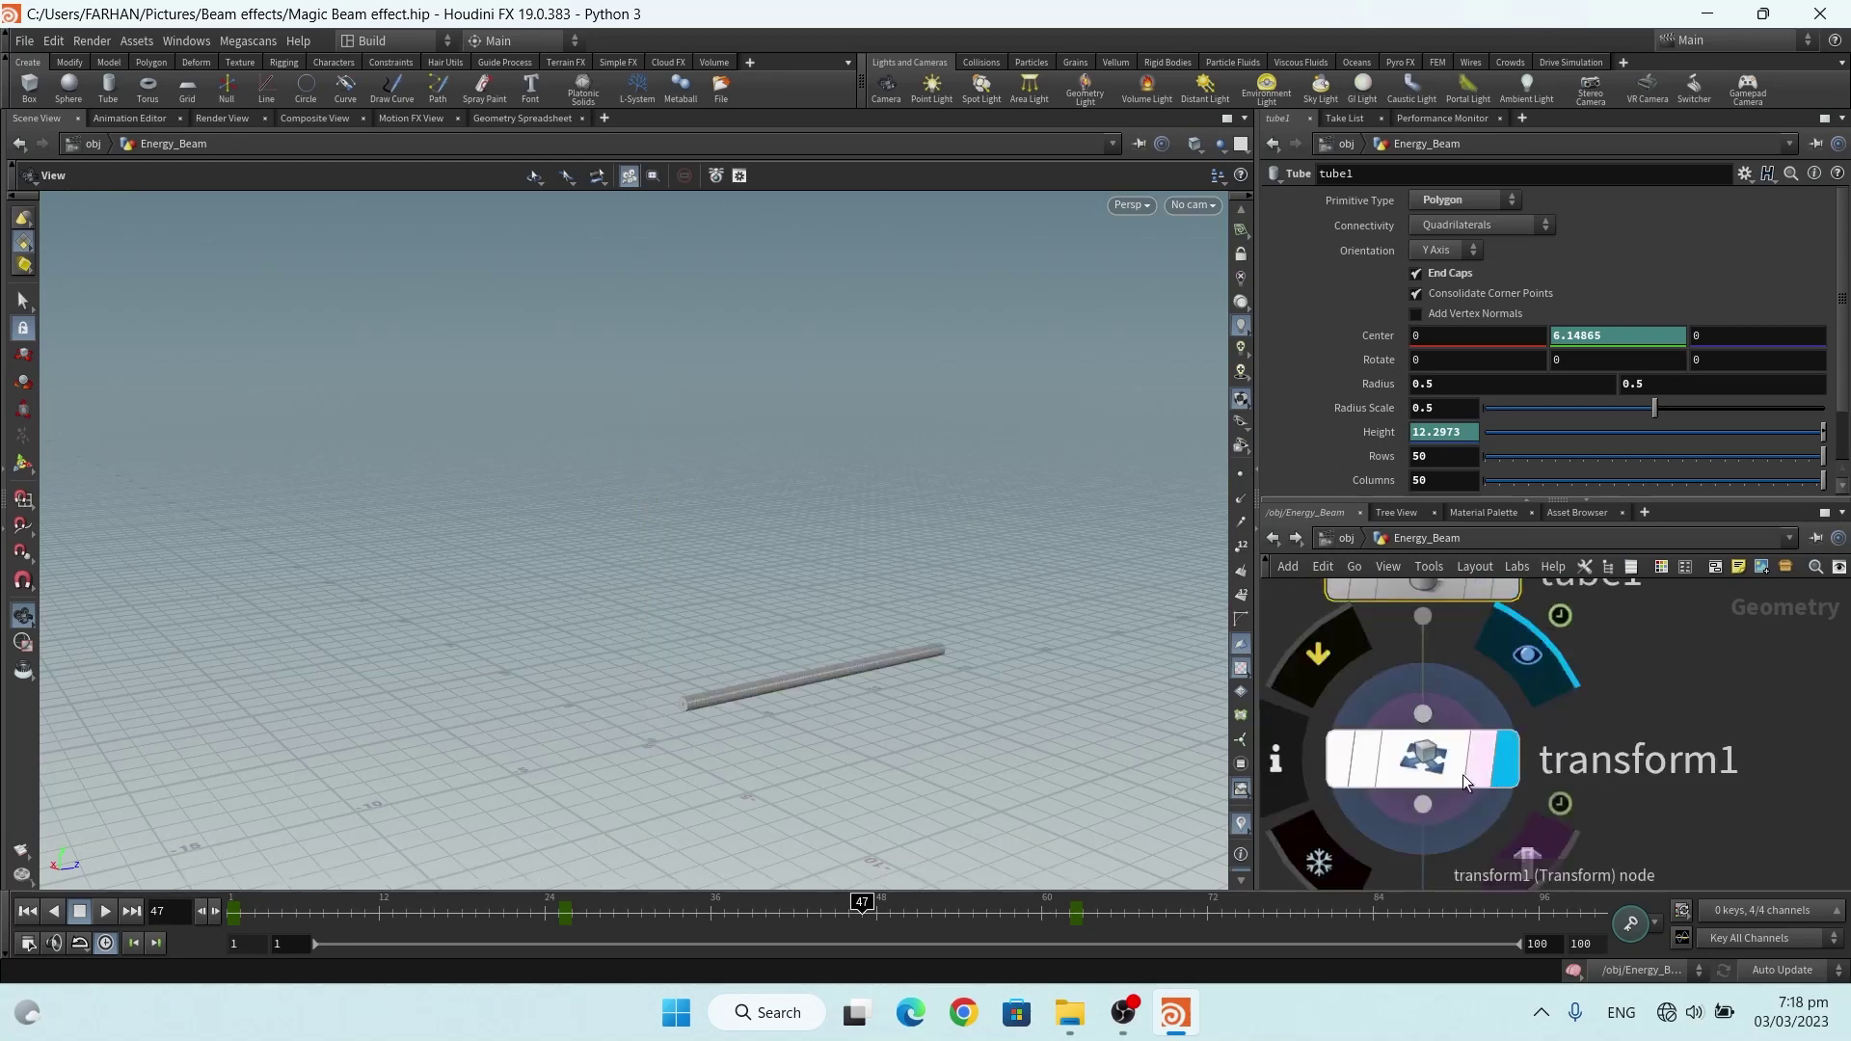
left_click(1442, 762)
scroll(914, 672, "up", 3)
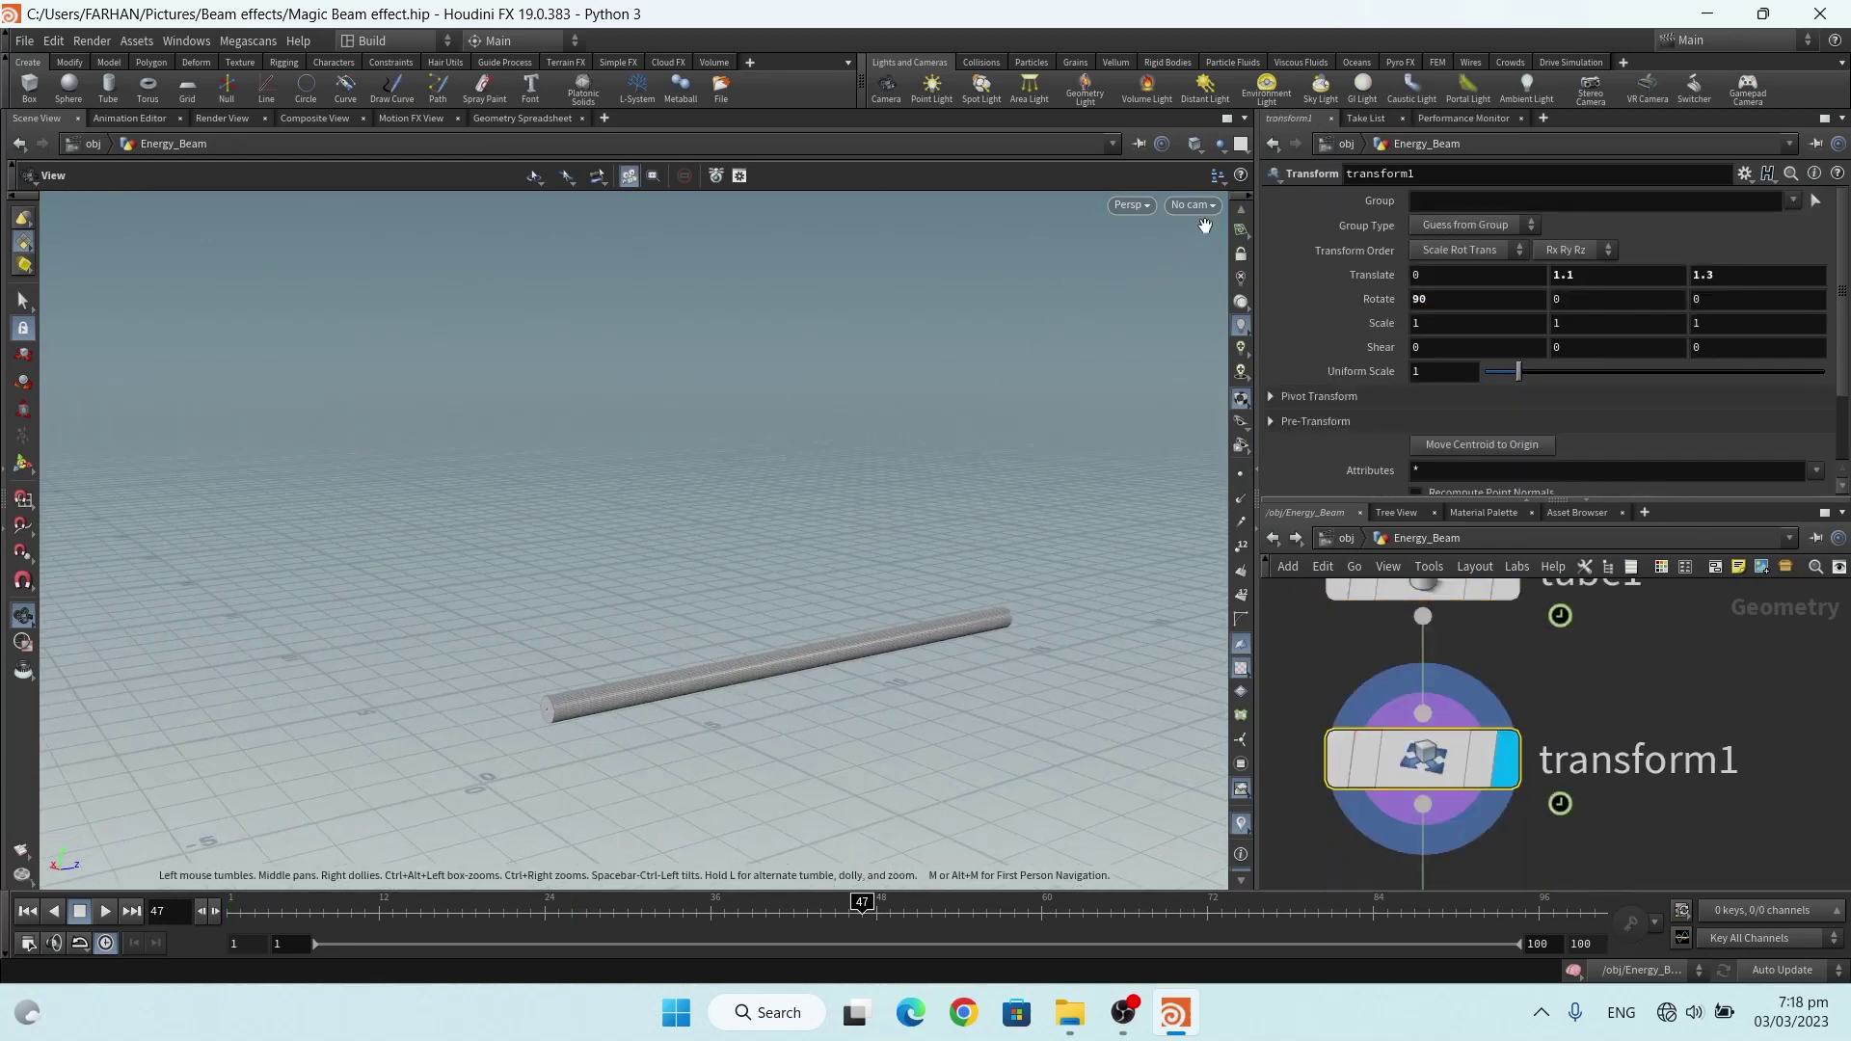
Ghost the other objects in the viewport so the character is shown together with the tube
left_click(1220, 145)
left_click(1222, 142)
left_click(1219, 144)
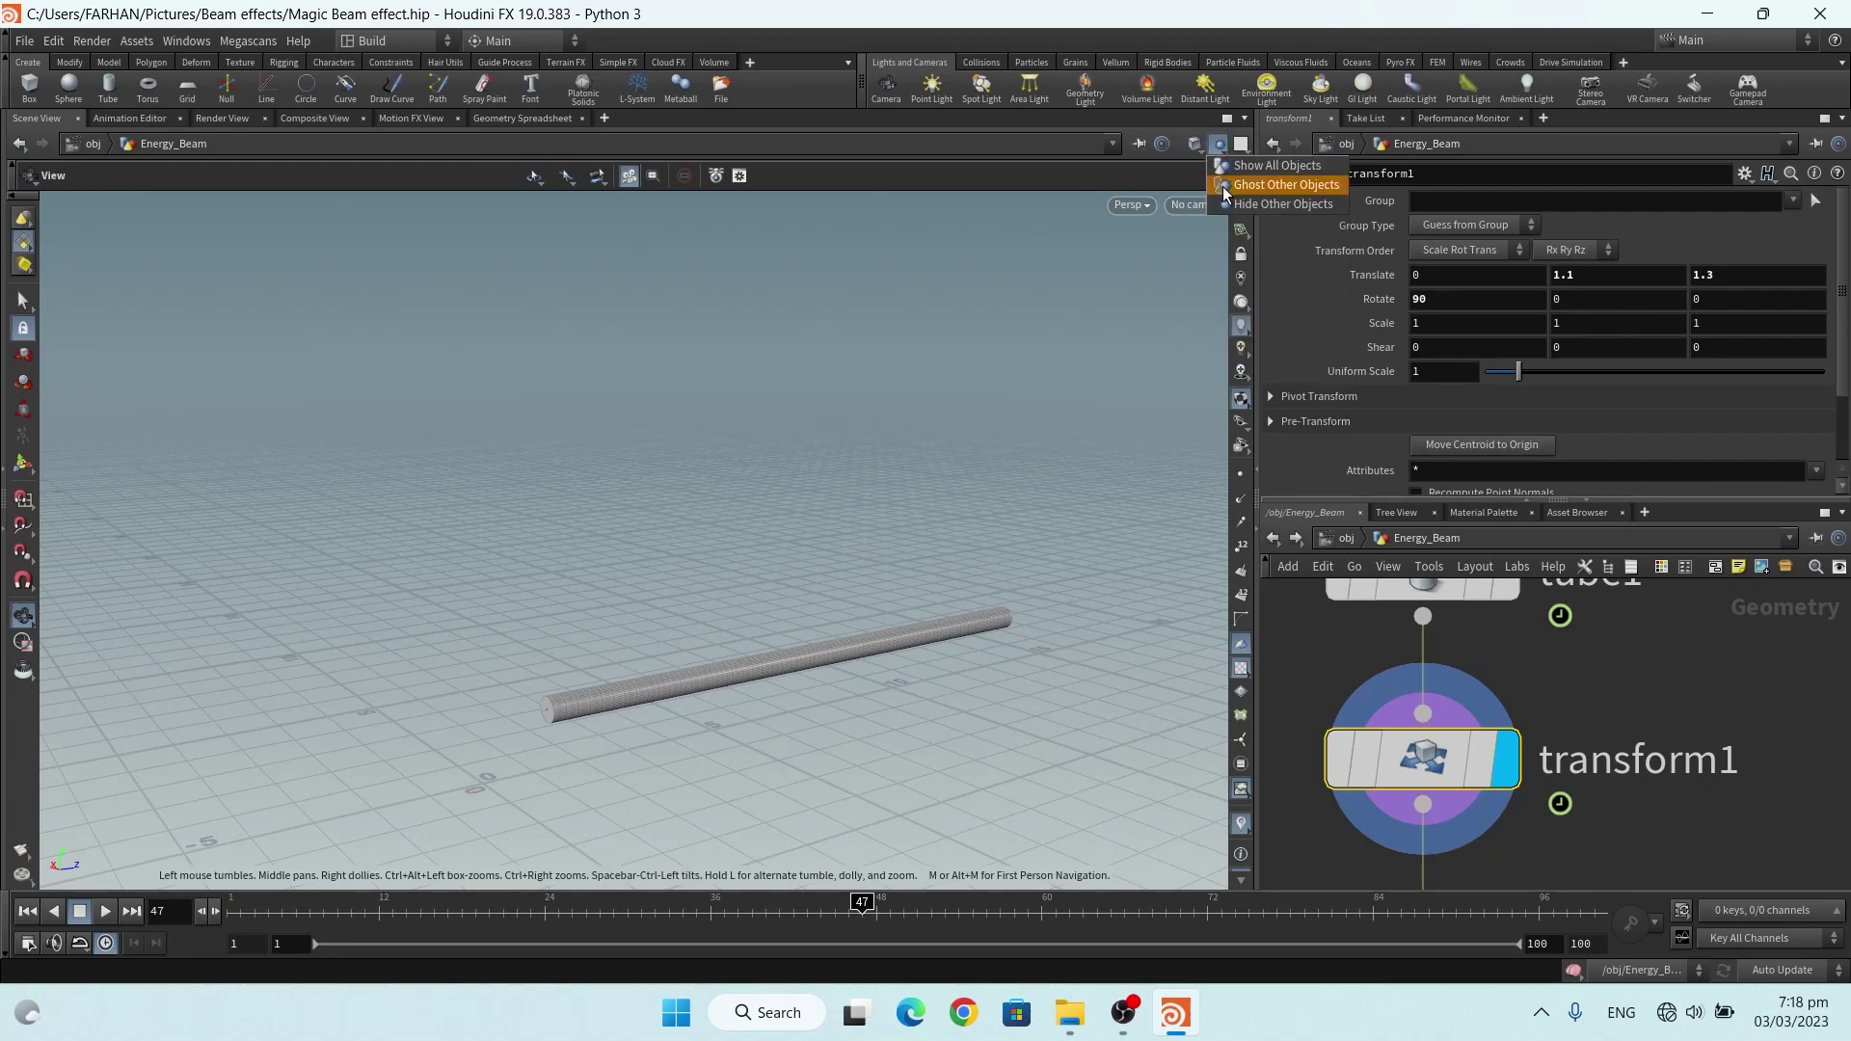
left_click(1257, 185)
scroll(694, 636, "up", 5)
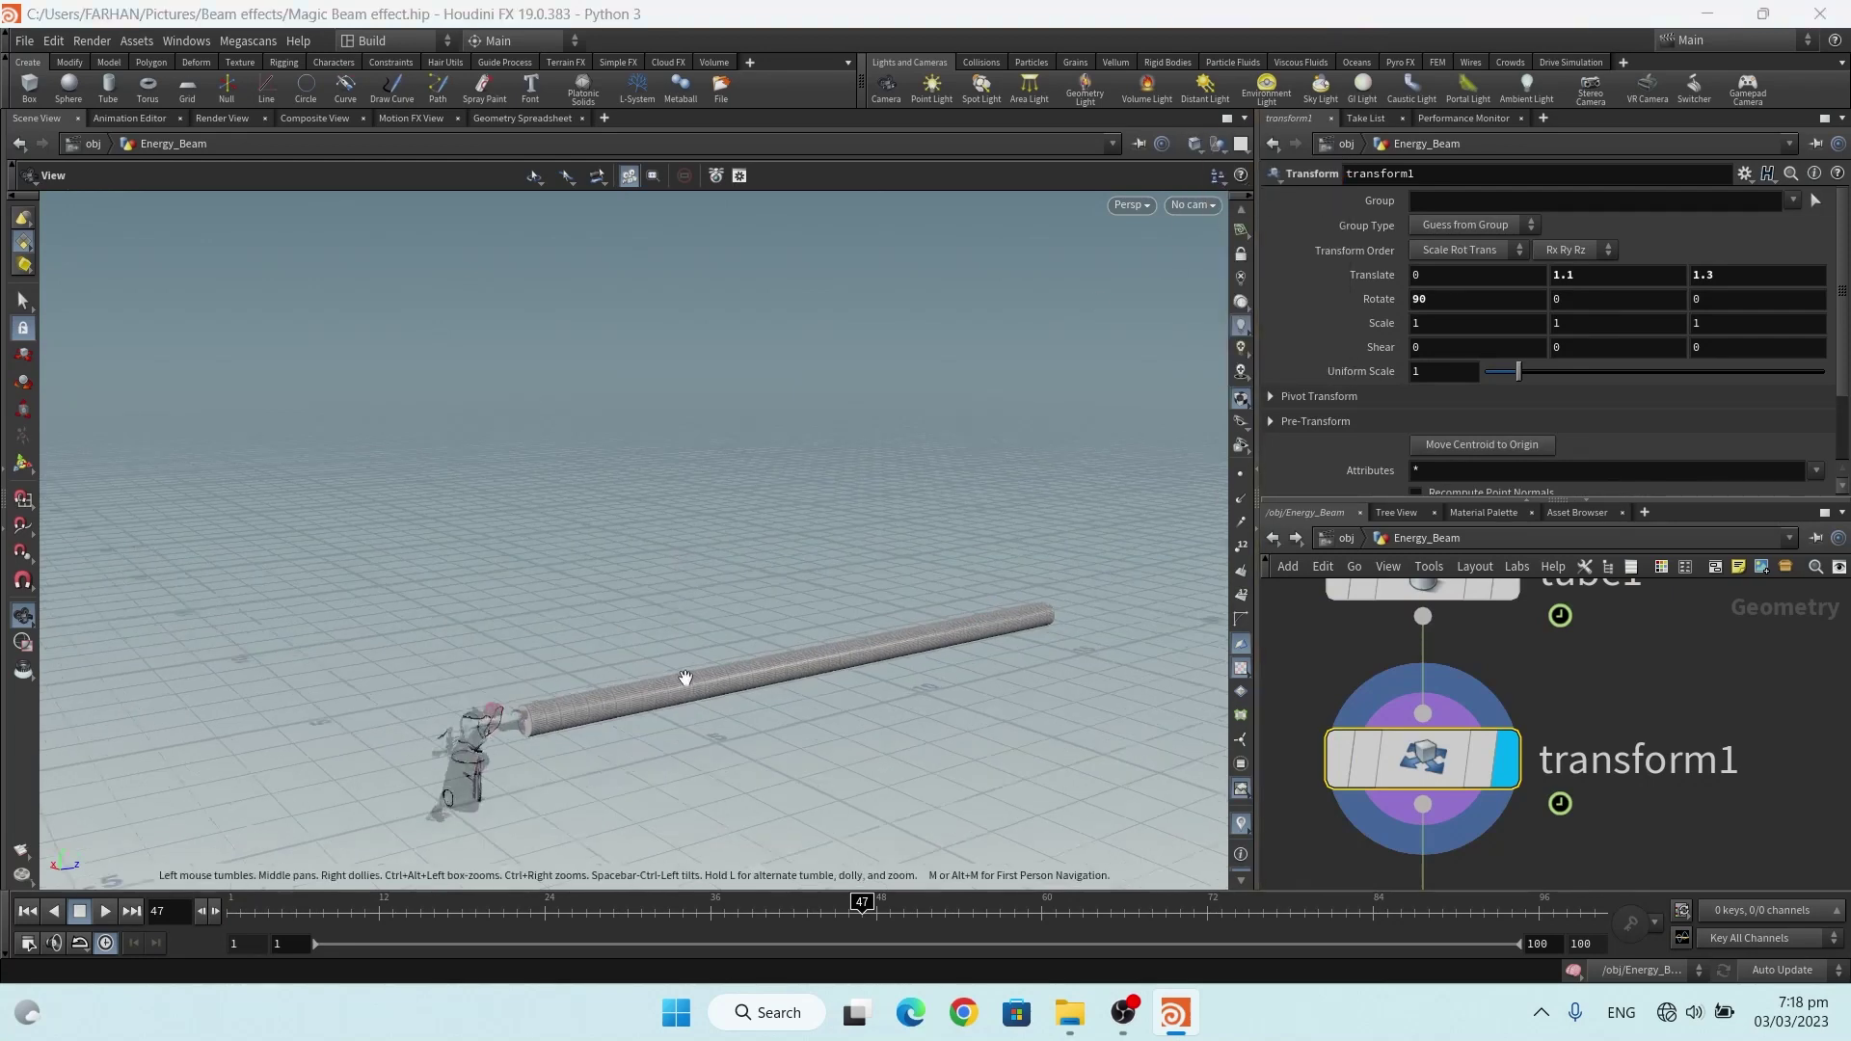
scroll(712, 606, "up", 3)
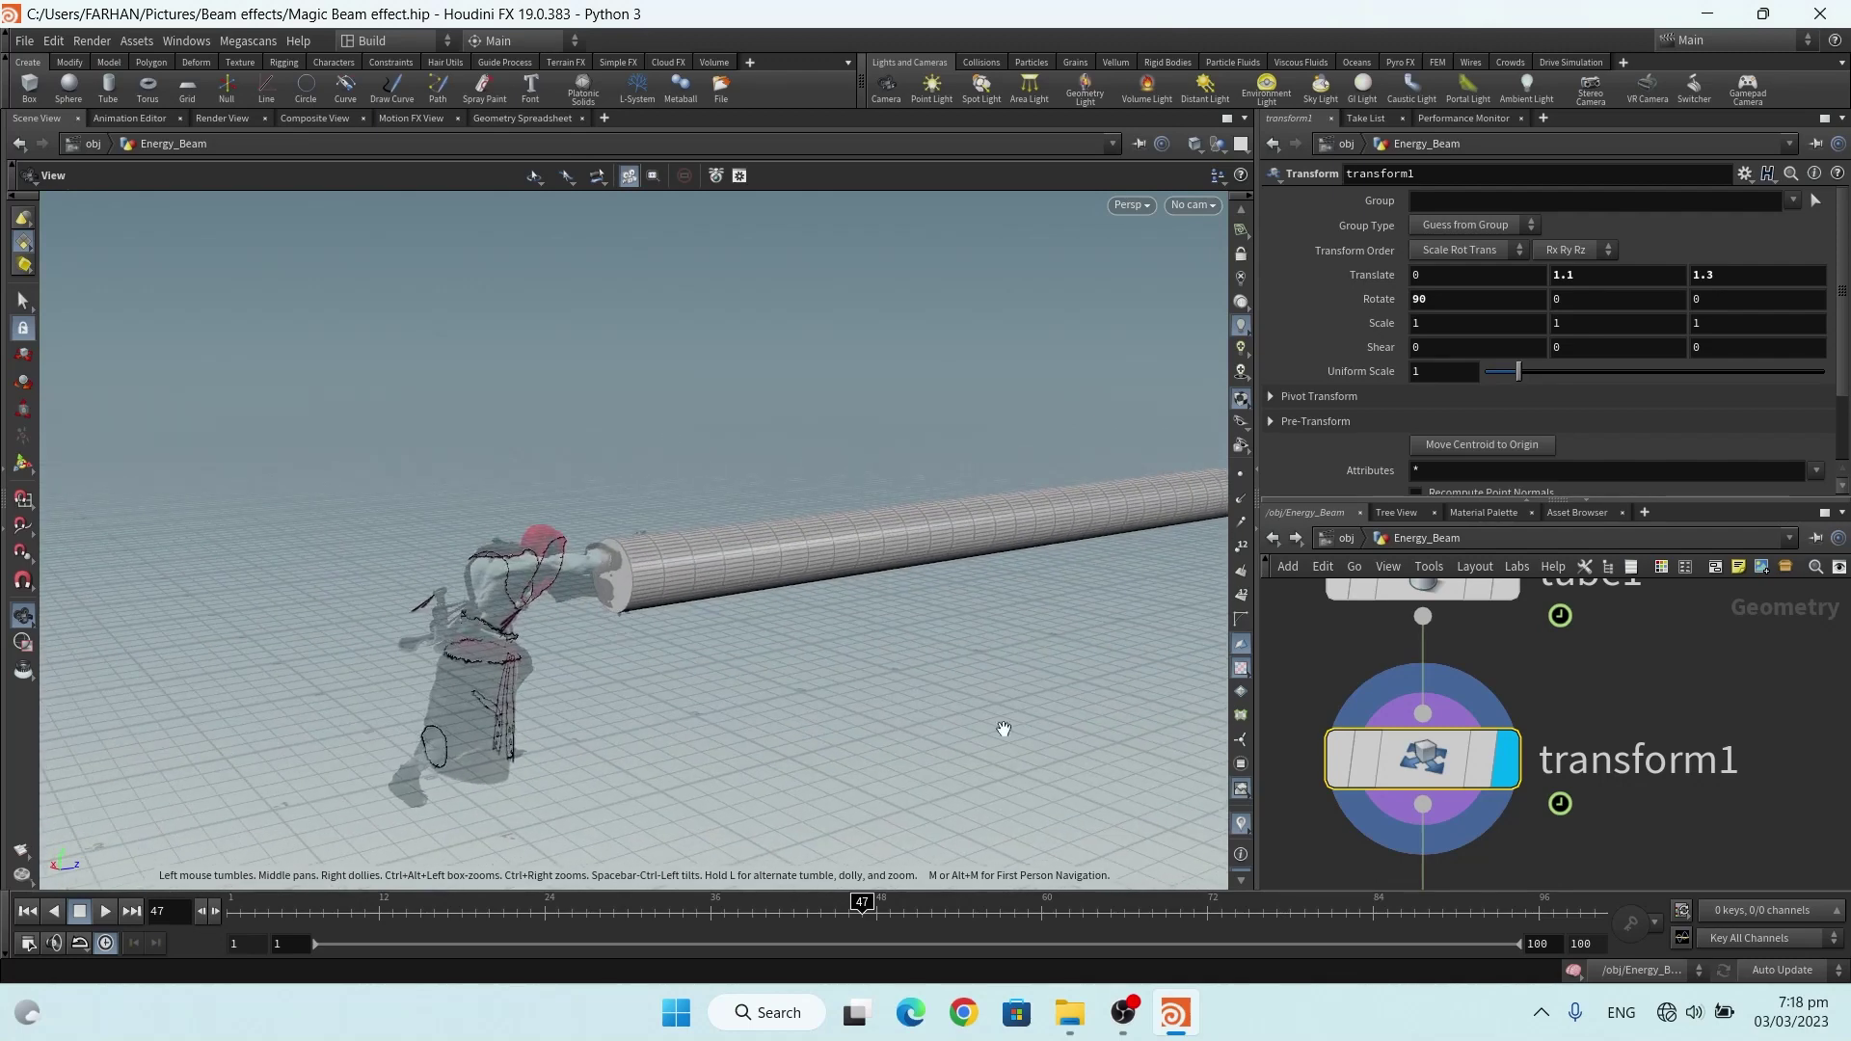
Scrub back through frame 40 to frame 27 to check the beam against the character's hands, and review transform1's parameters
mouse_move(1444, 761)
left_click_drag(861, 906, 765, 905)
left_click_drag(665, 617, 540, 617)
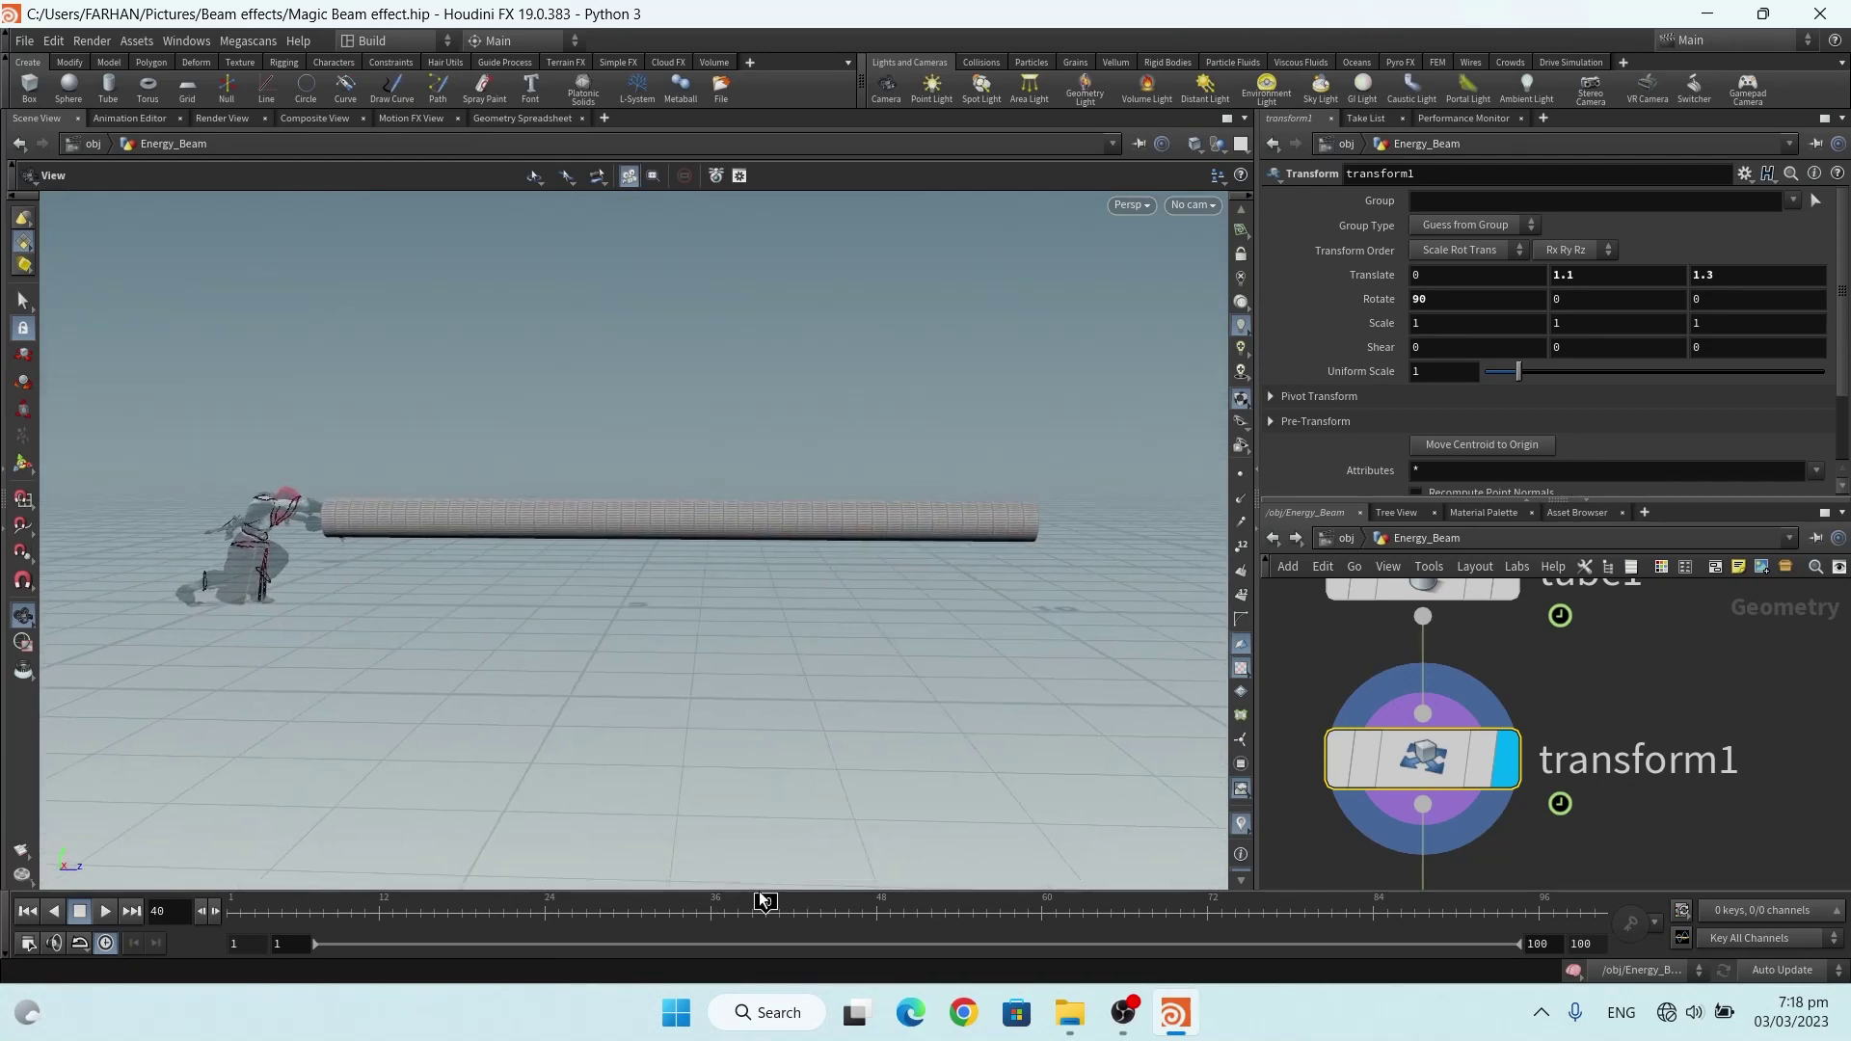
left_click_drag(764, 902, 586, 904)
scroll(1503, 363, "down", 2)
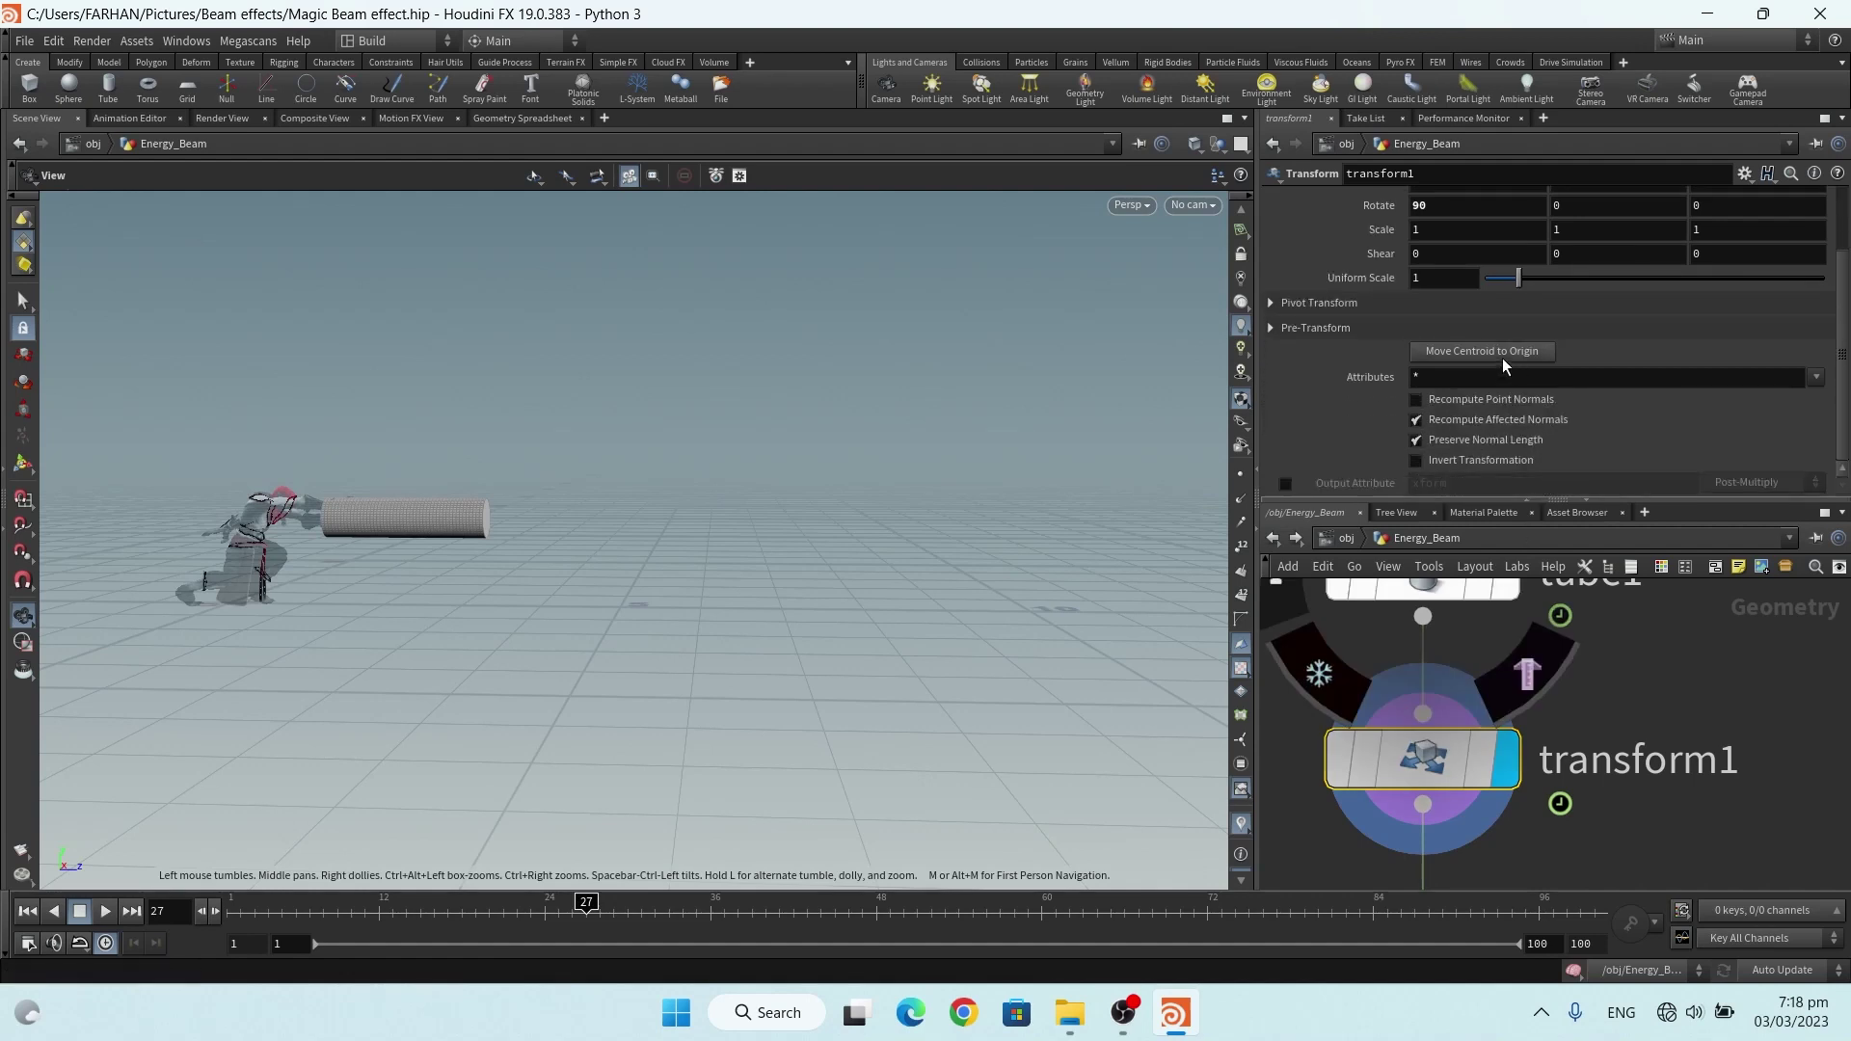
scroll(1503, 363, "up", 2)
Set the display flag on normal2 and select the node to show its parameters
scroll(1655, 692, "down", 5)
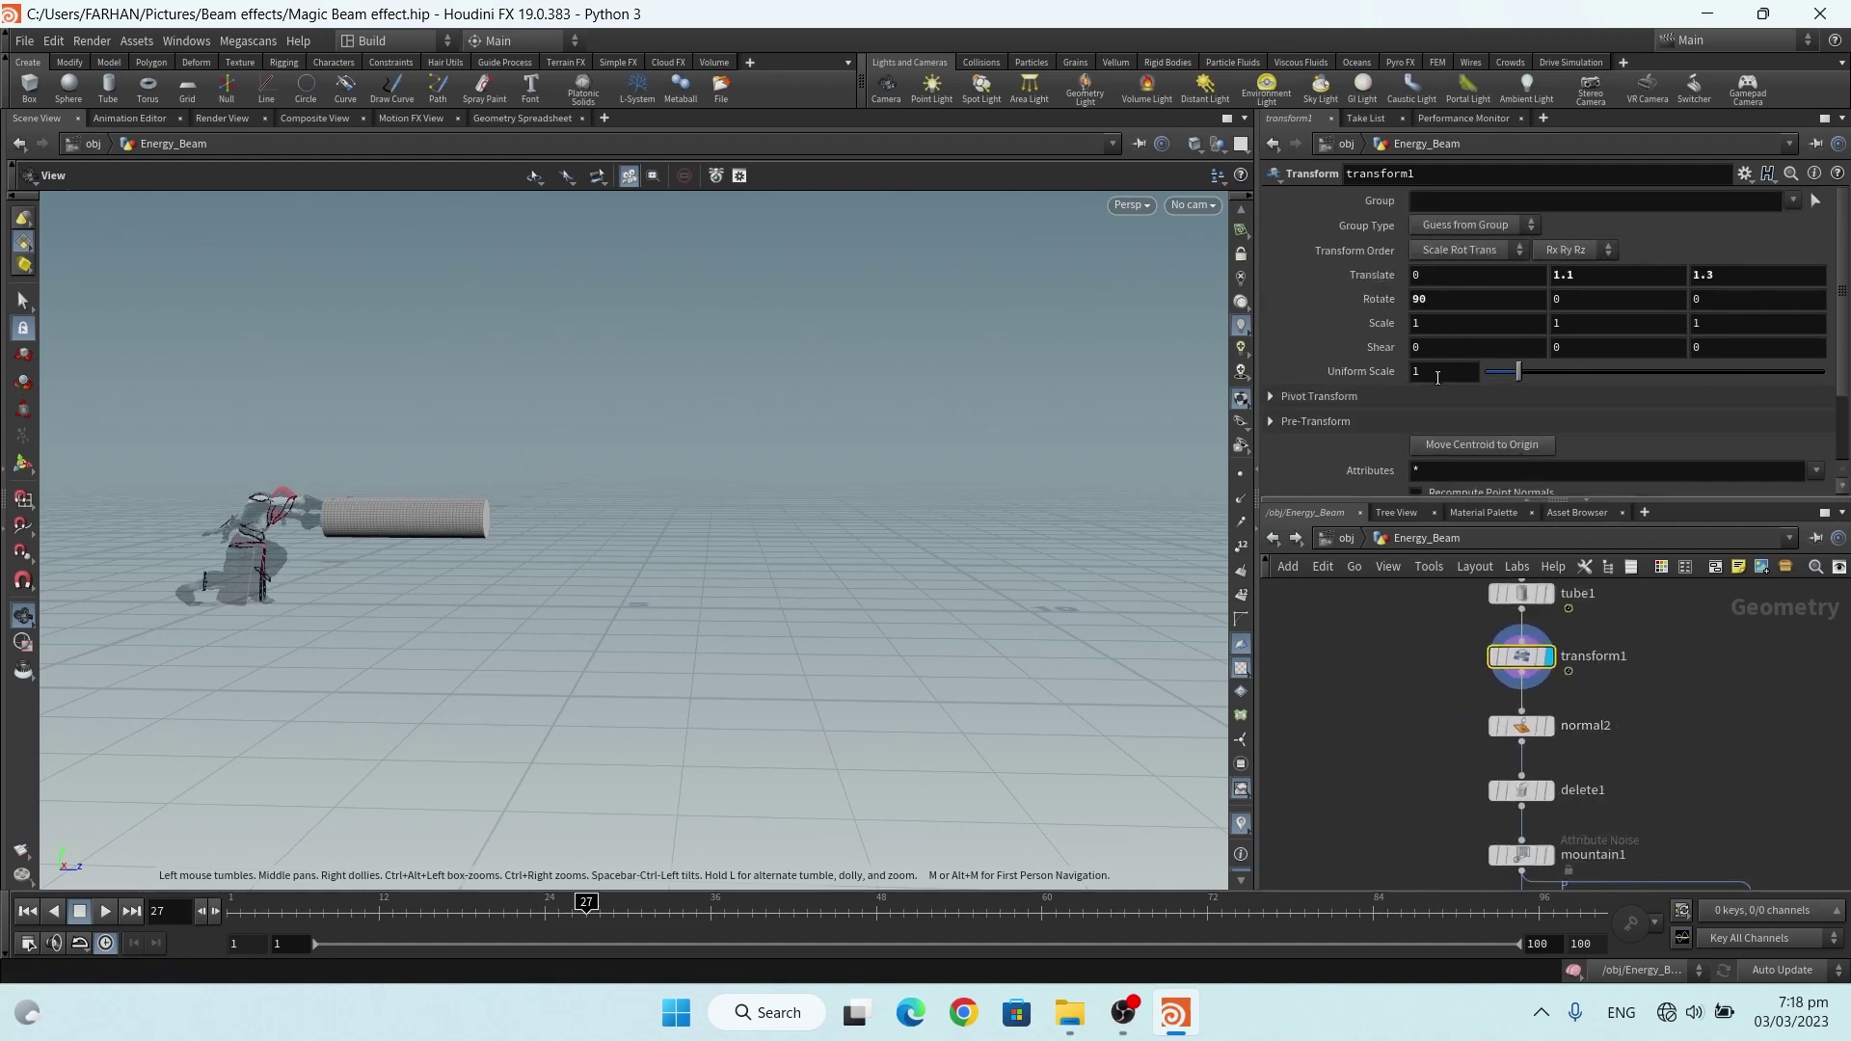
scroll(1566, 663, "up", 5)
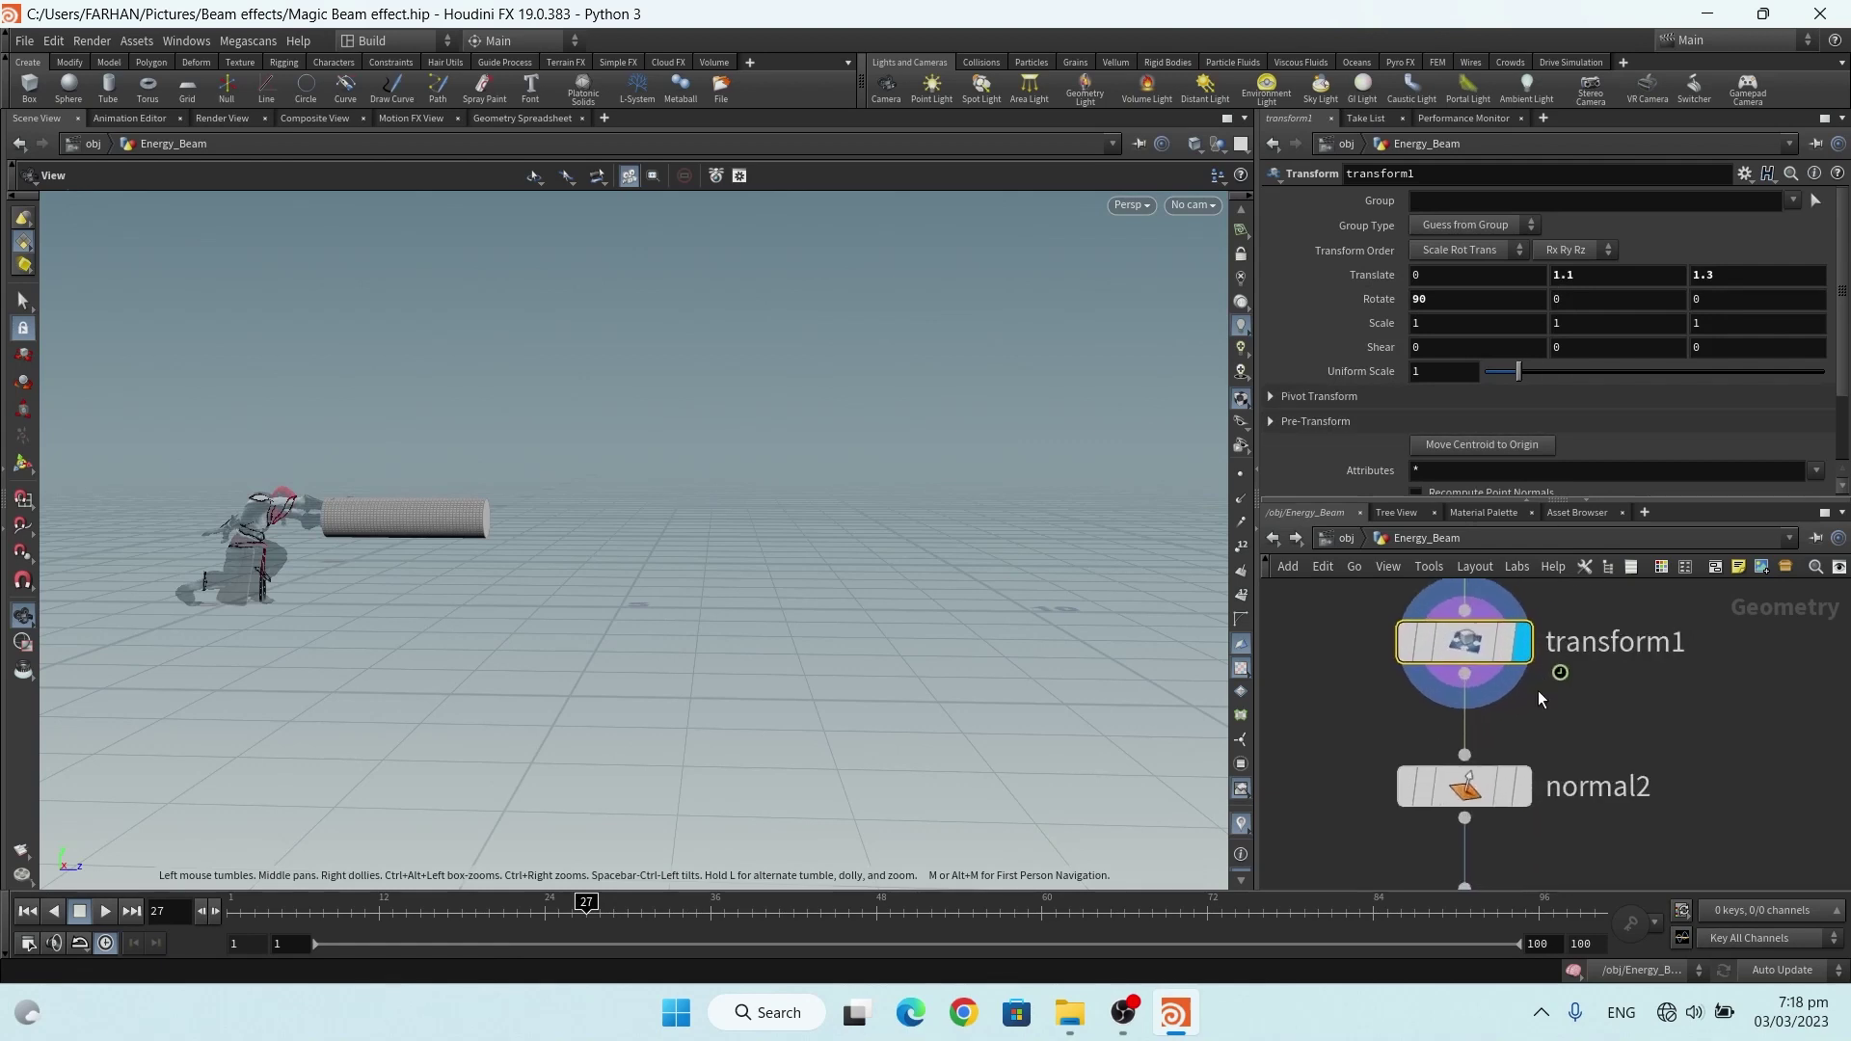
left_click(1520, 808)
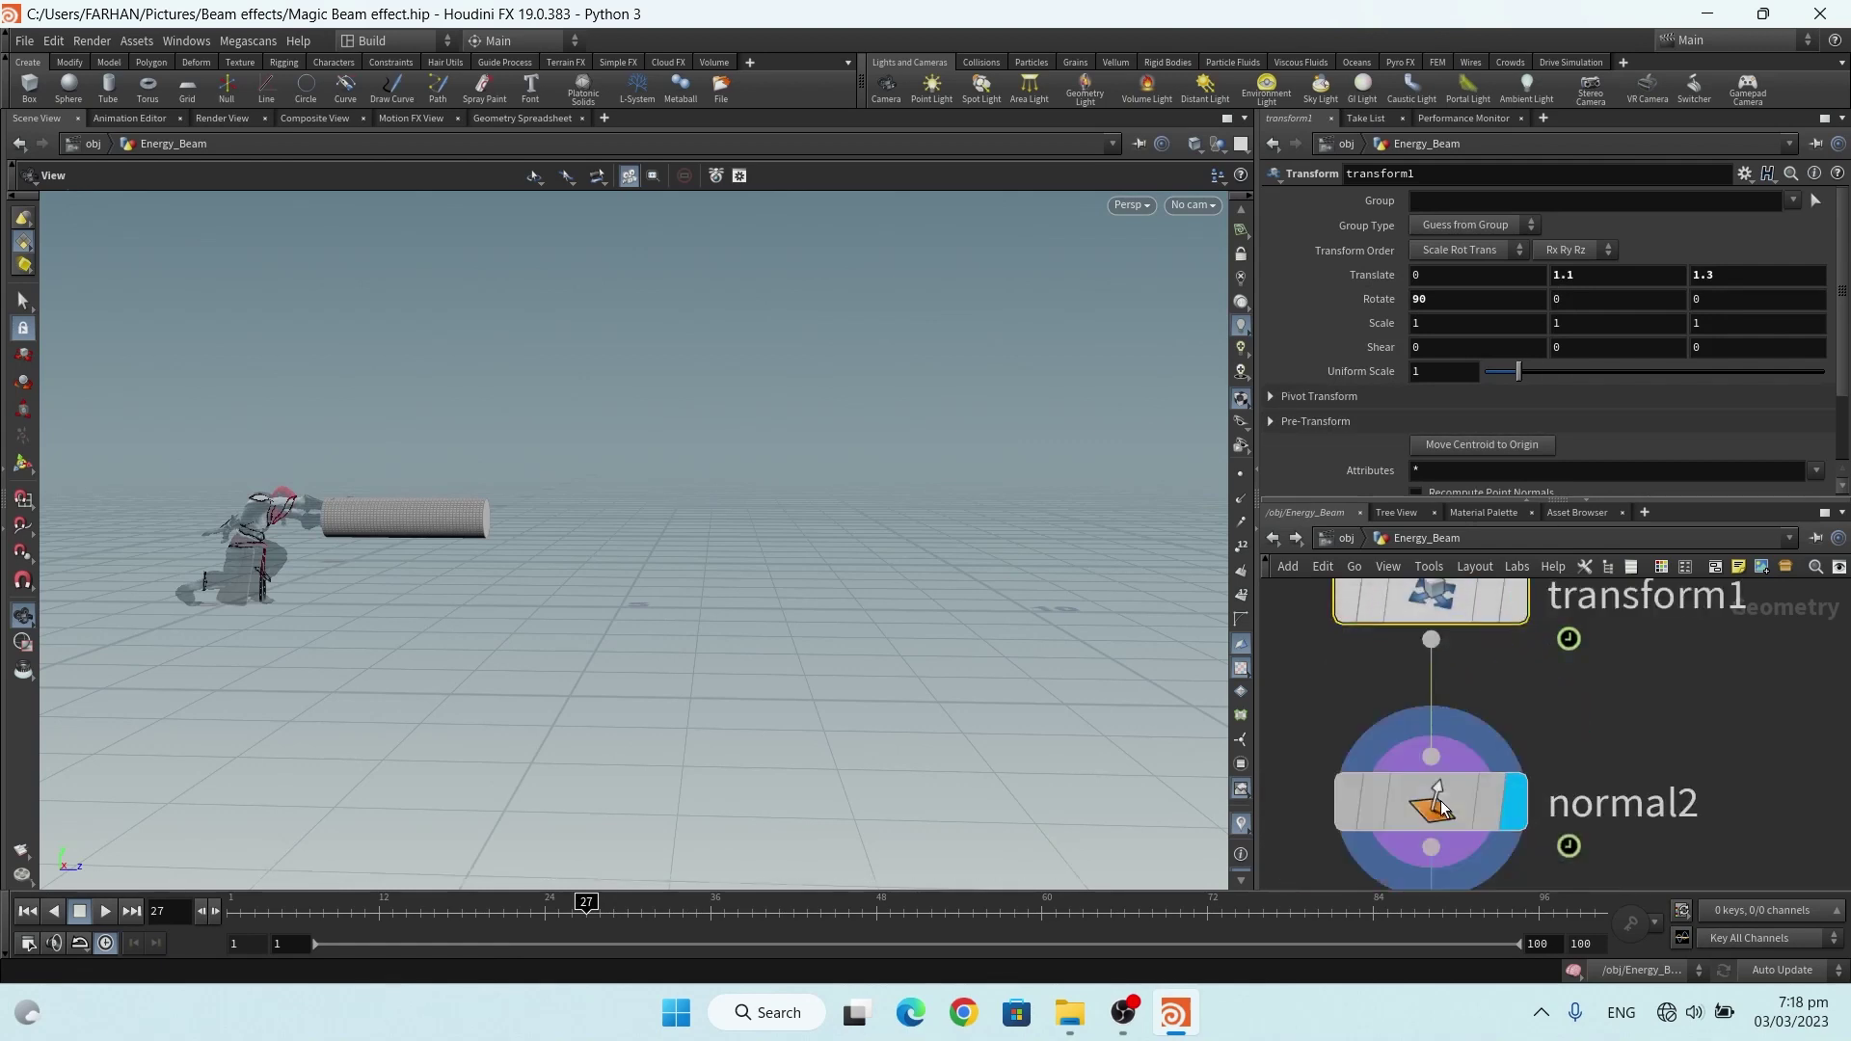
middle_click_drag(1629, 773, 1606, 638)
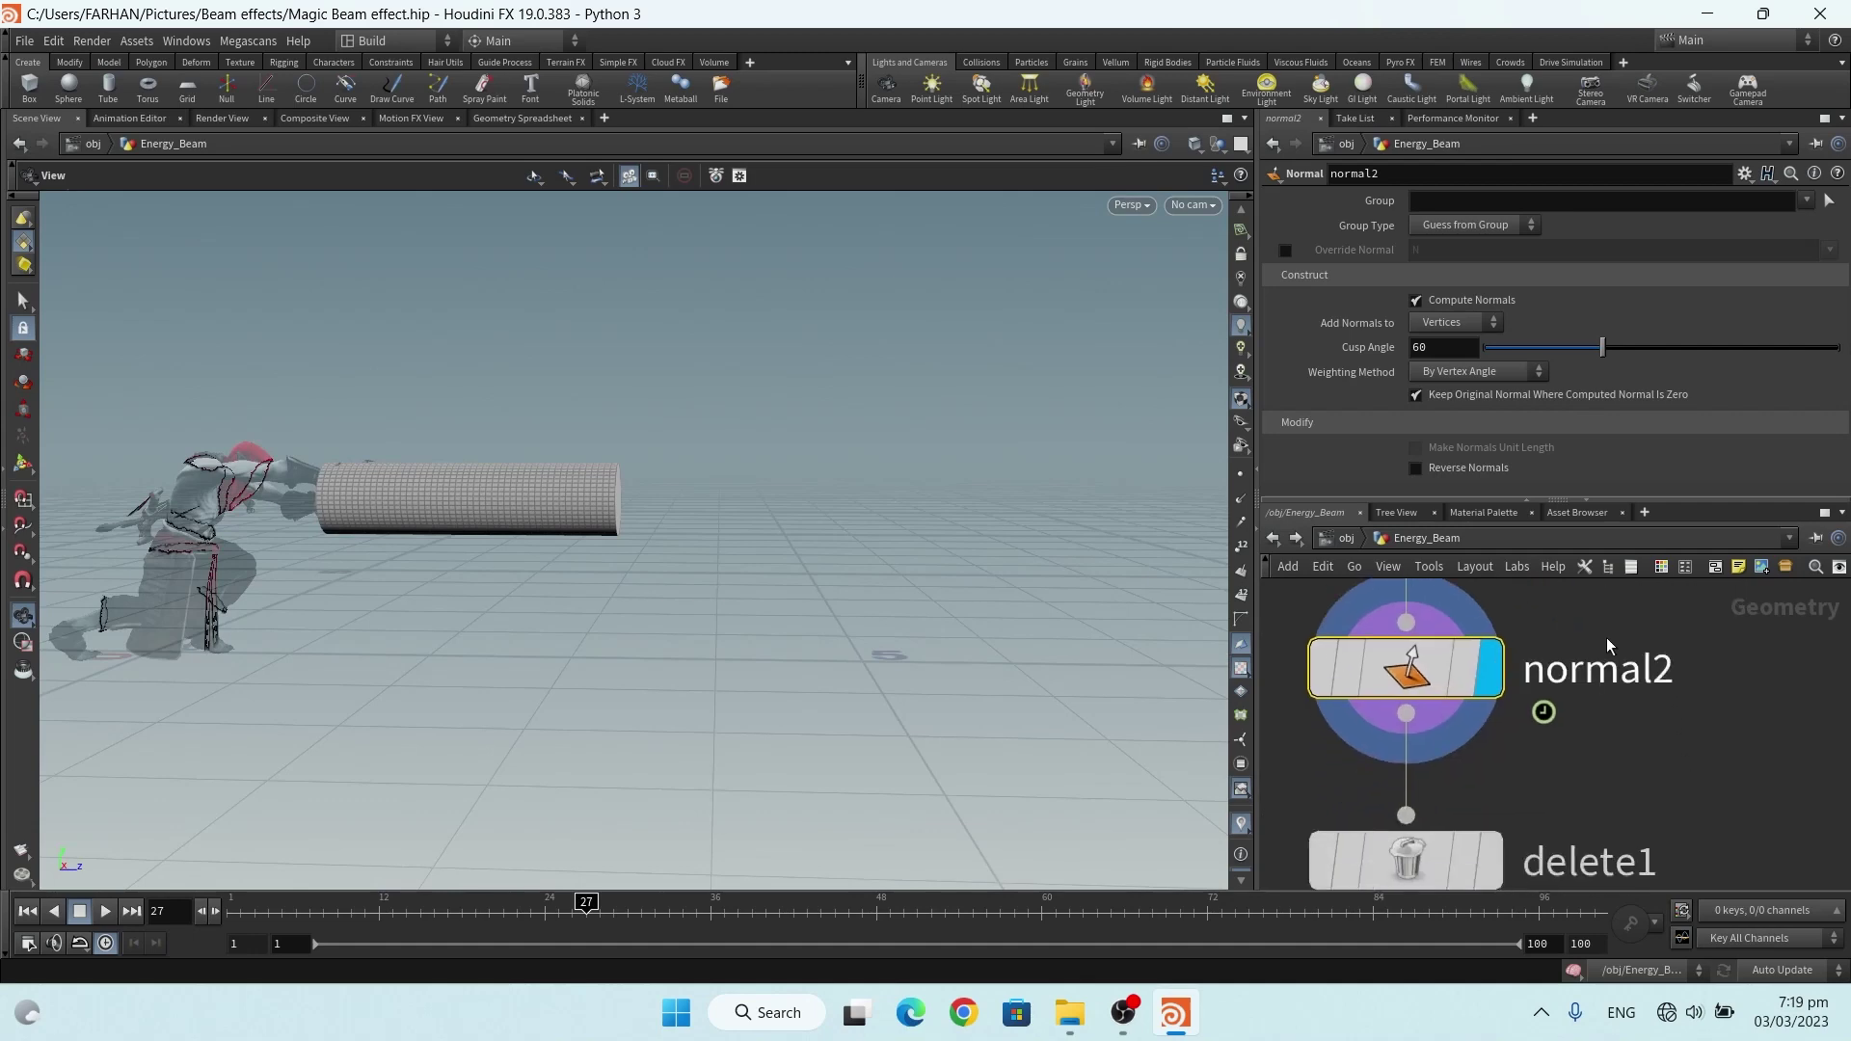
Select delete1, move the timeline back to frame 11 and set the display flag on the node
scroll(1620, 627, "down", 5)
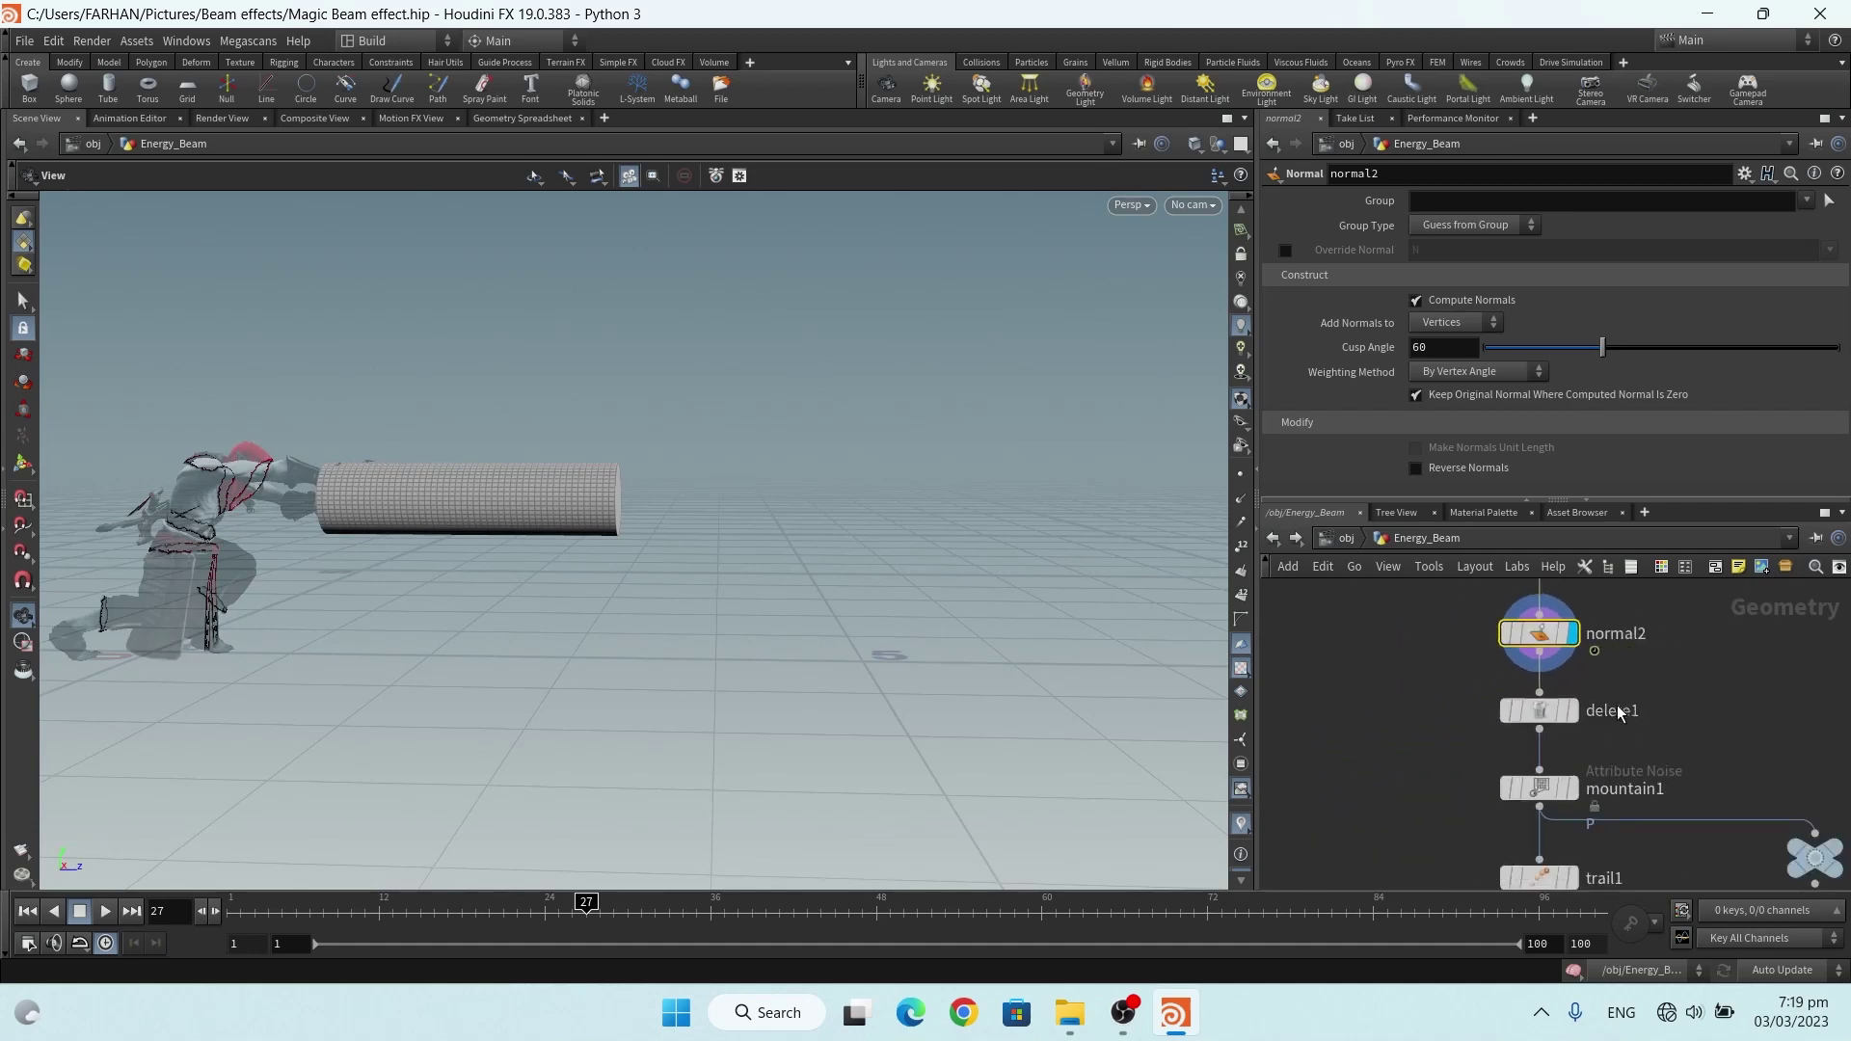
scroll(1472, 690, "up", 6)
left_click(1398, 699)
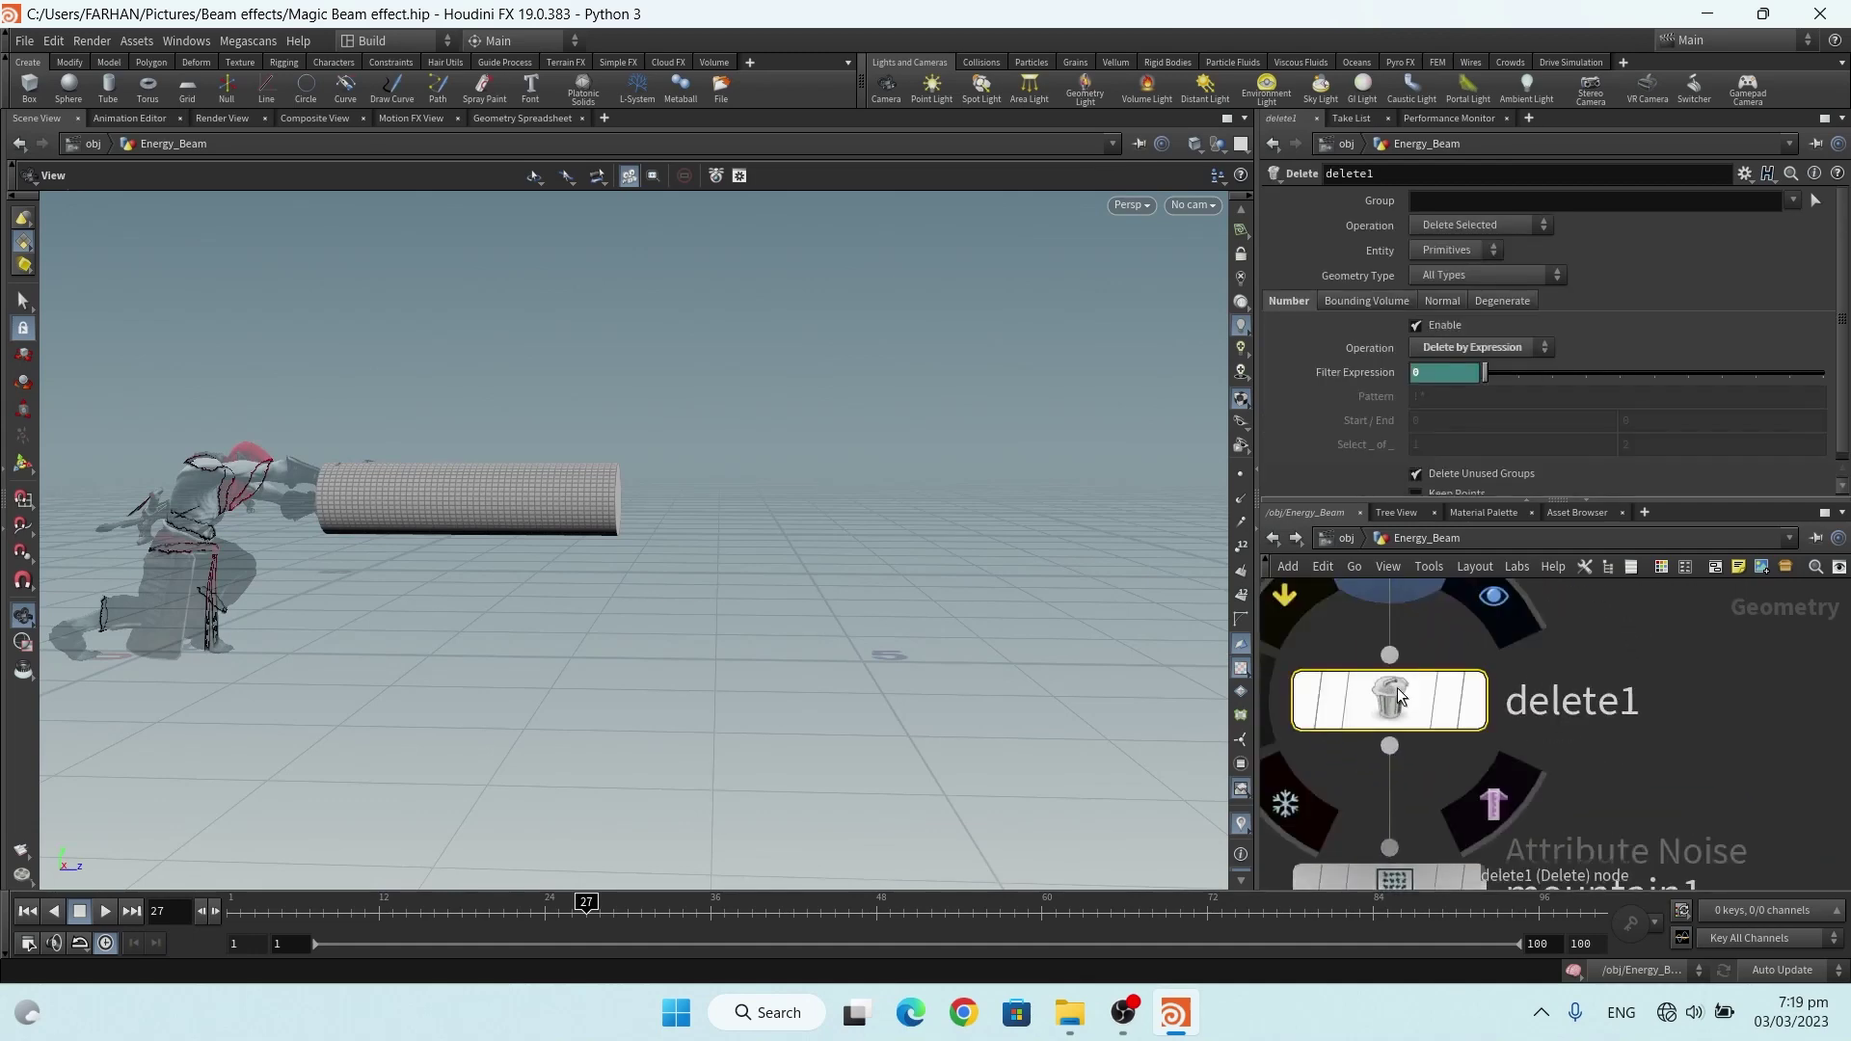
middle_click_drag(451, 737, 468, 762)
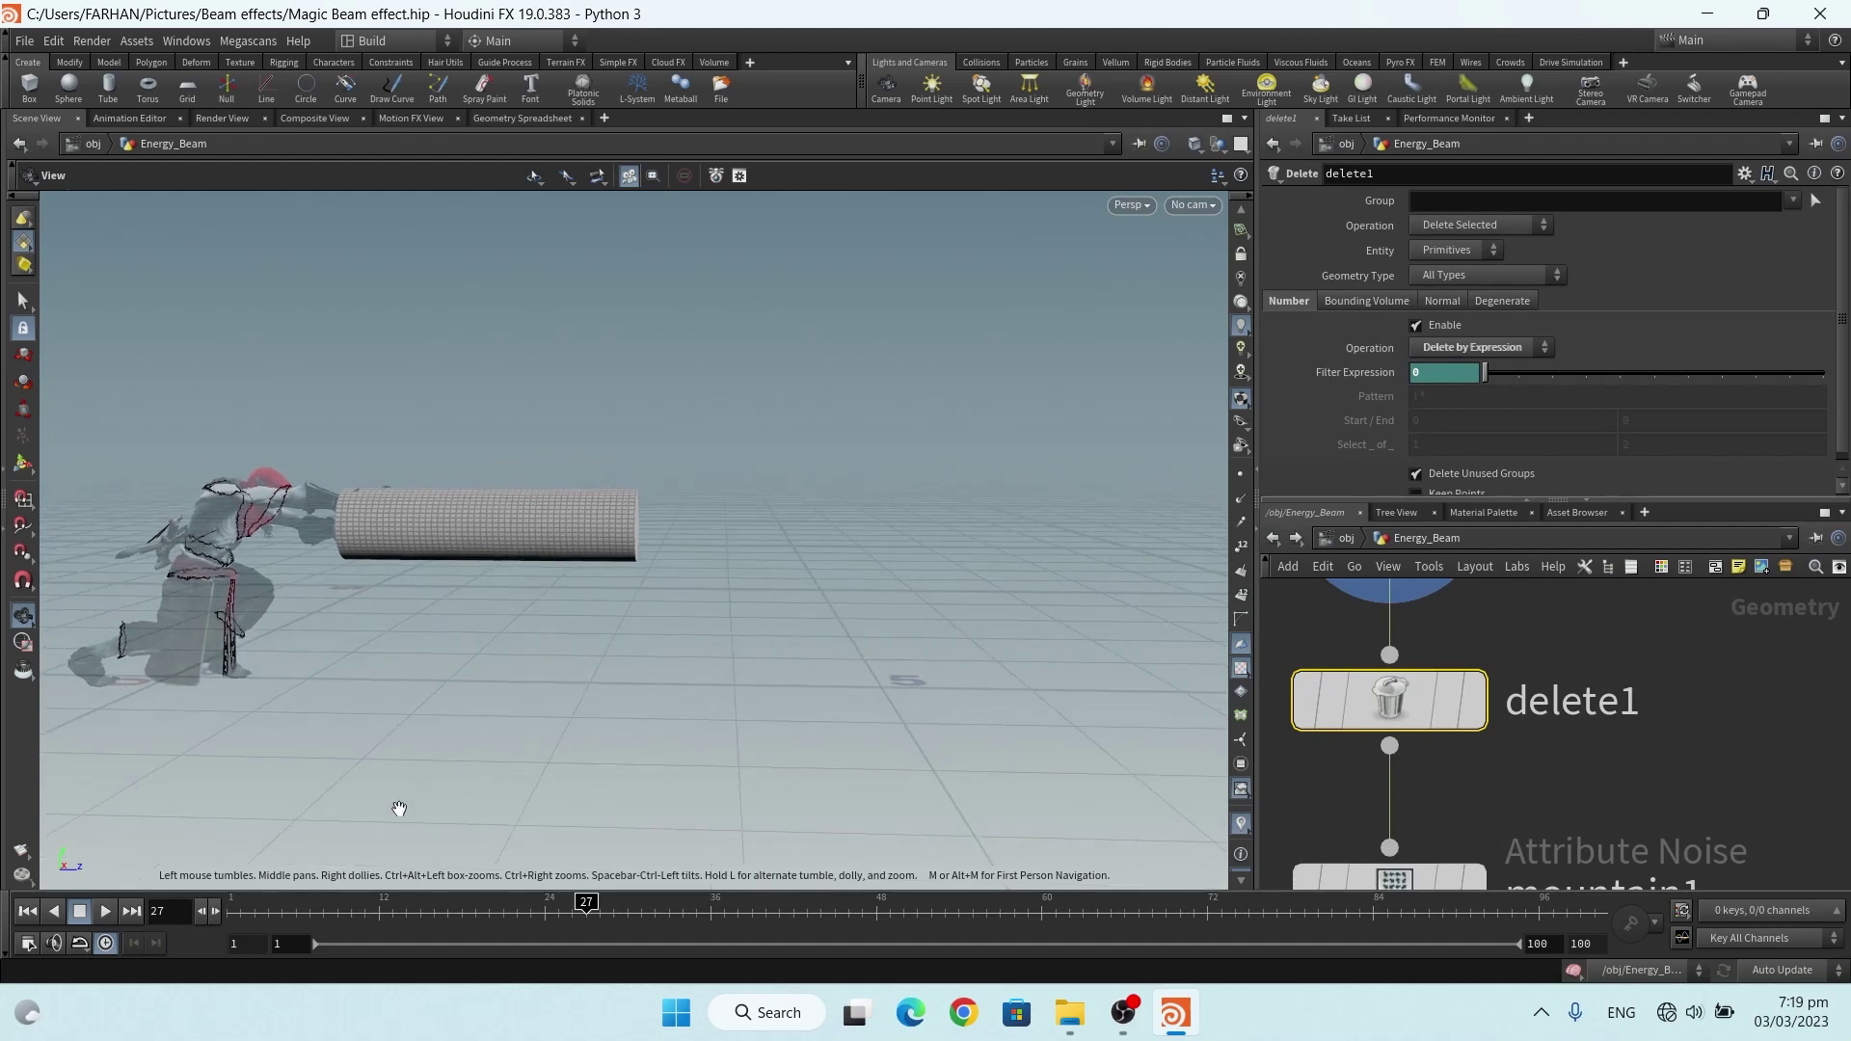
left_click_drag(585, 901, 364, 902)
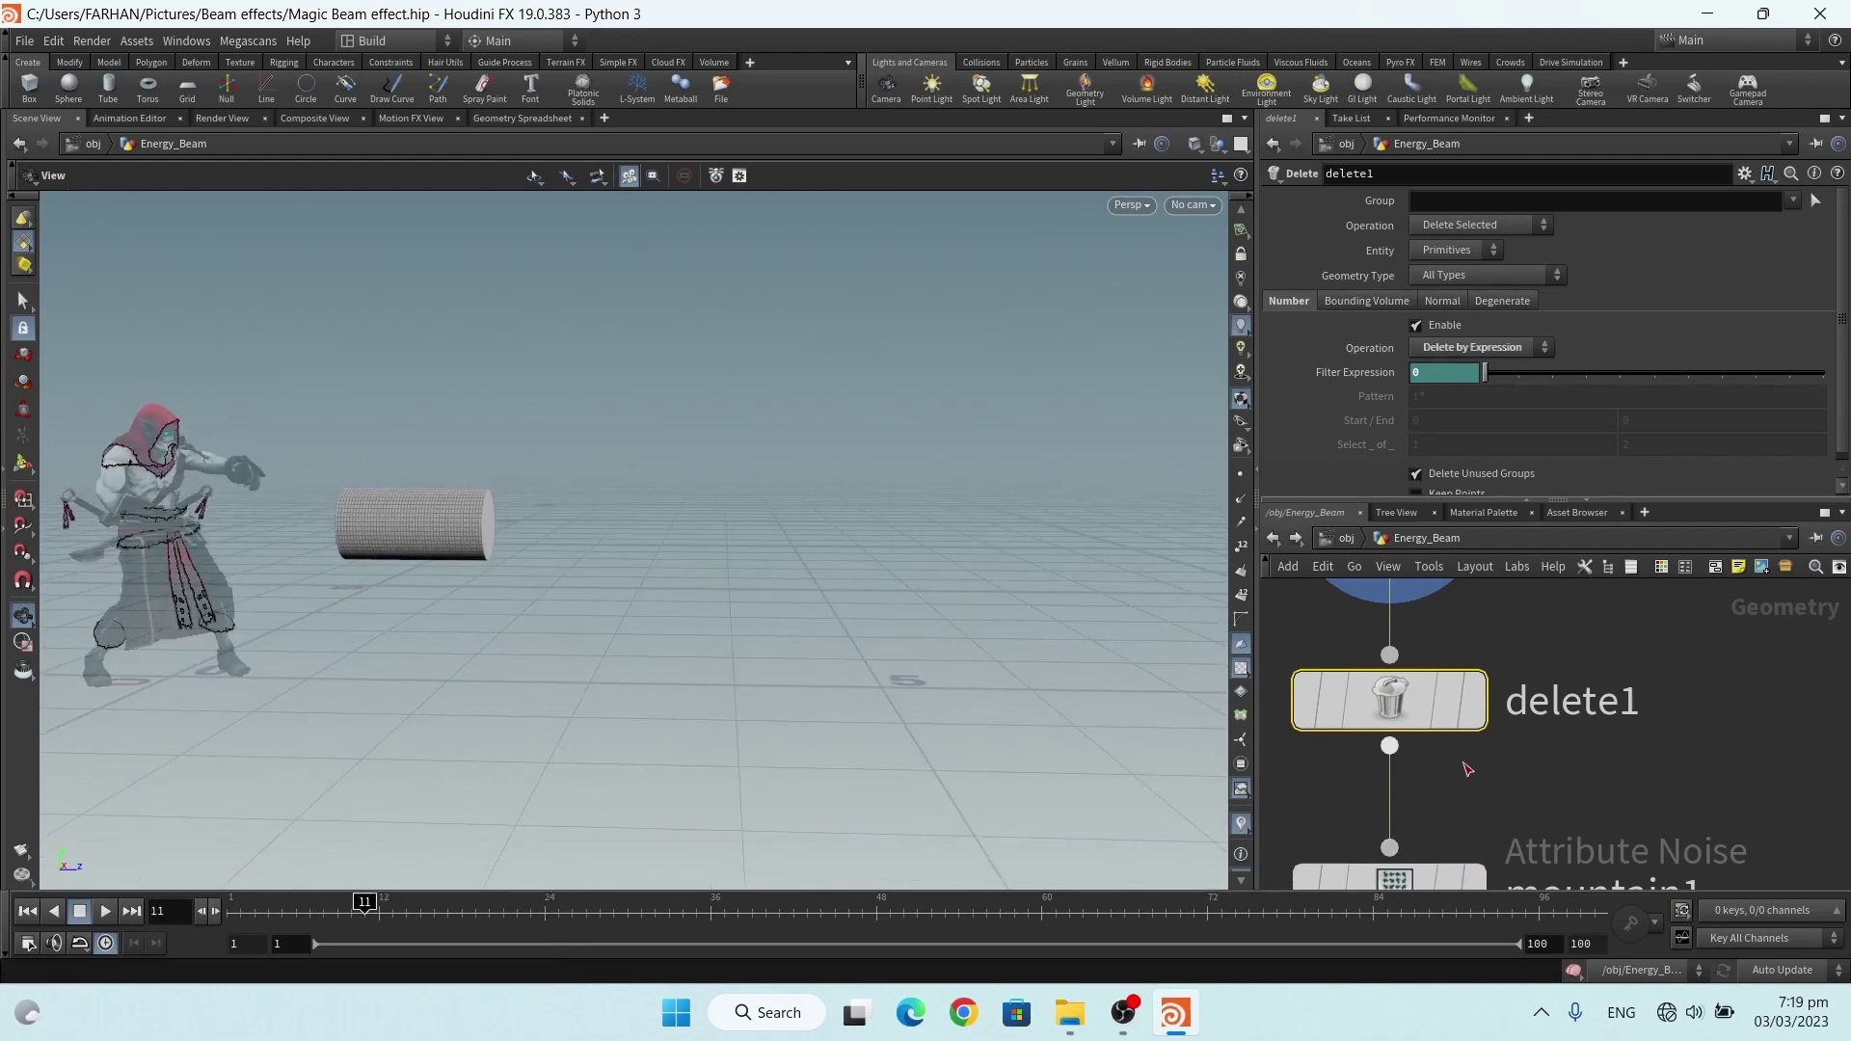
left_click(1473, 699)
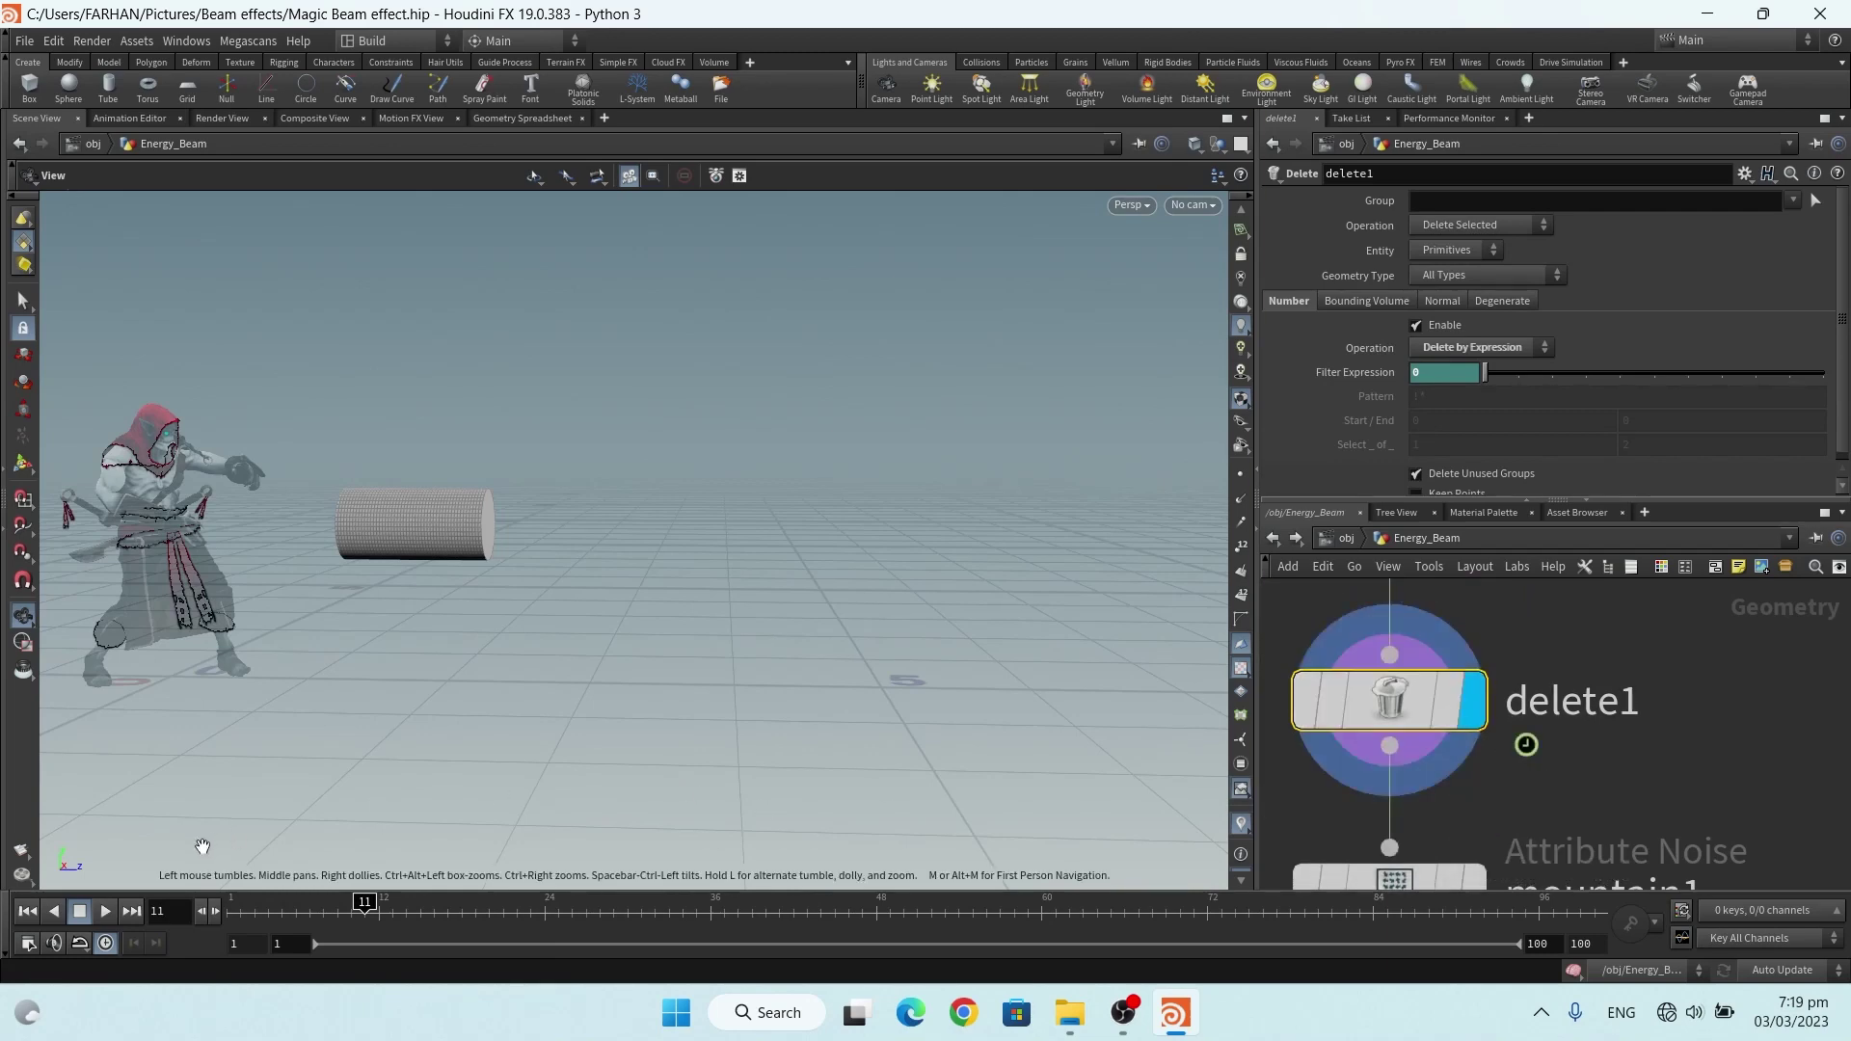
Scrub the timeline from frame 11 to frame 62 to examine the tube at the end of its growth
left_click_drag(365, 903, 1058, 914)
scroll(595, 690, "down", 2)
left_click(791, 903)
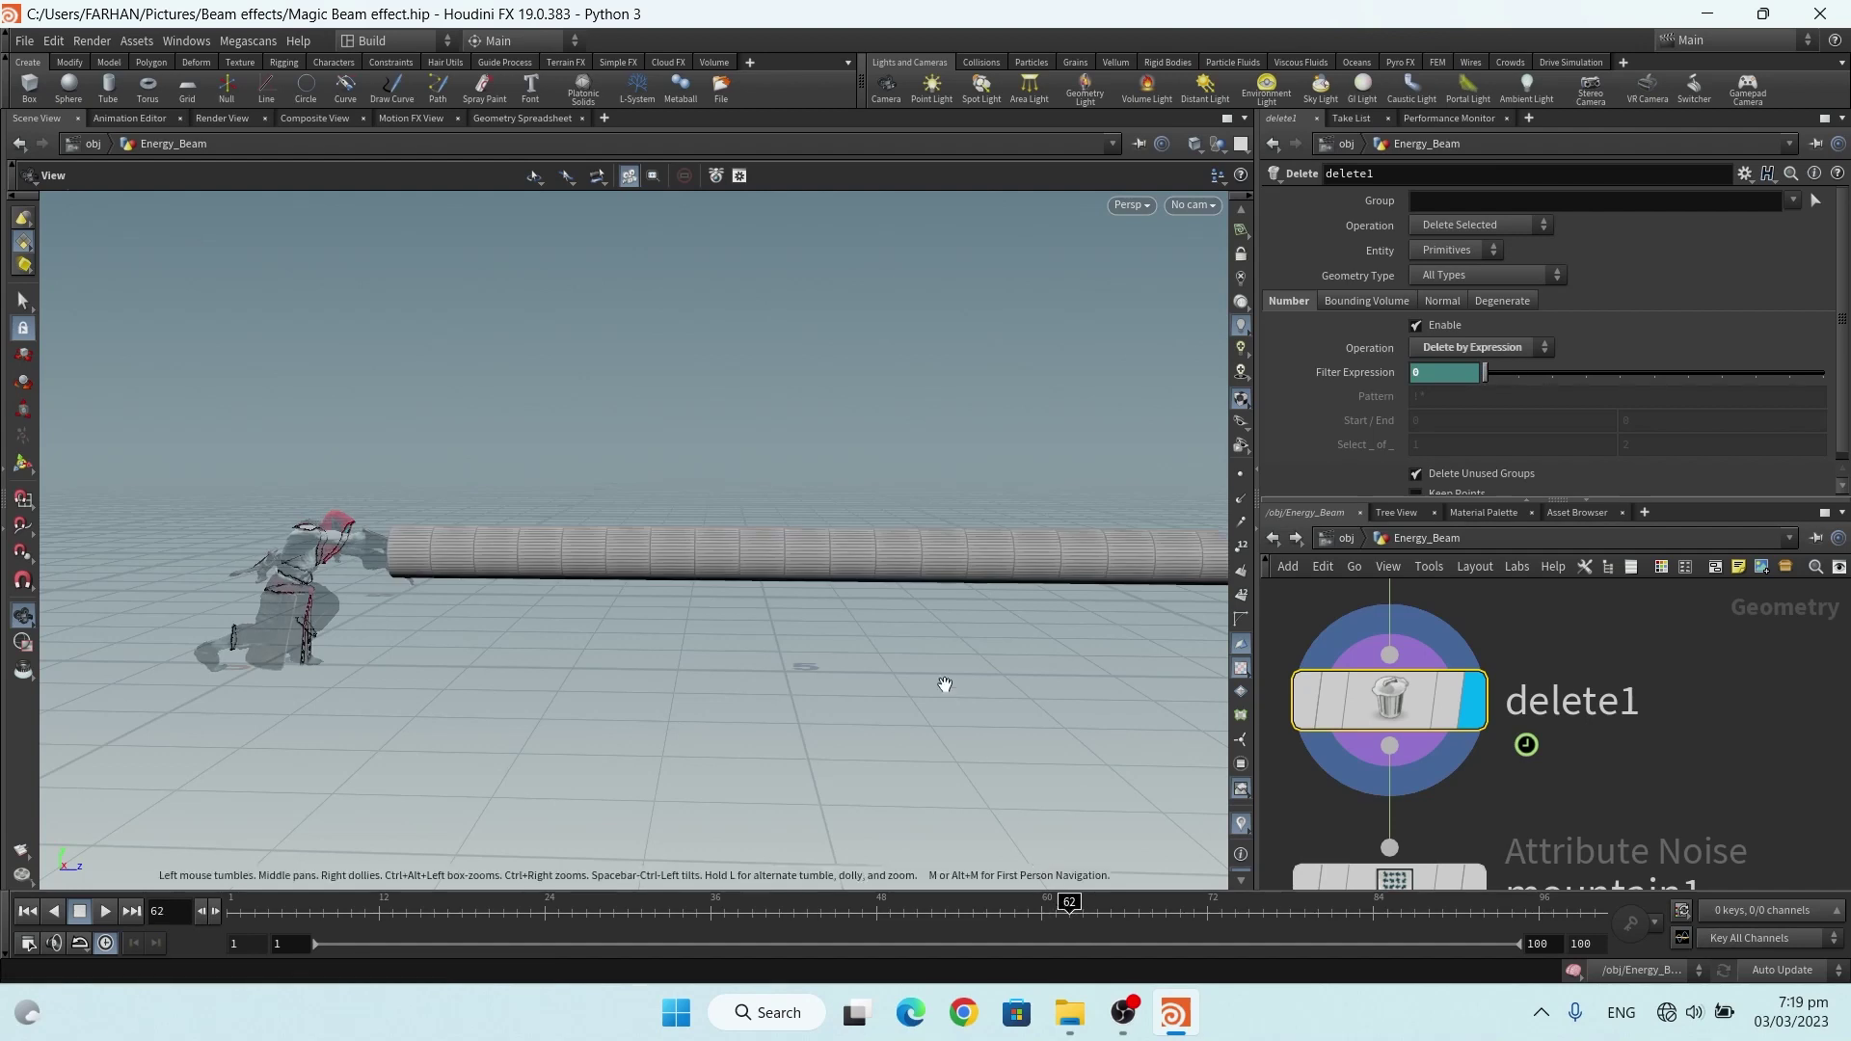
middle_click_drag(942, 686, 724, 669)
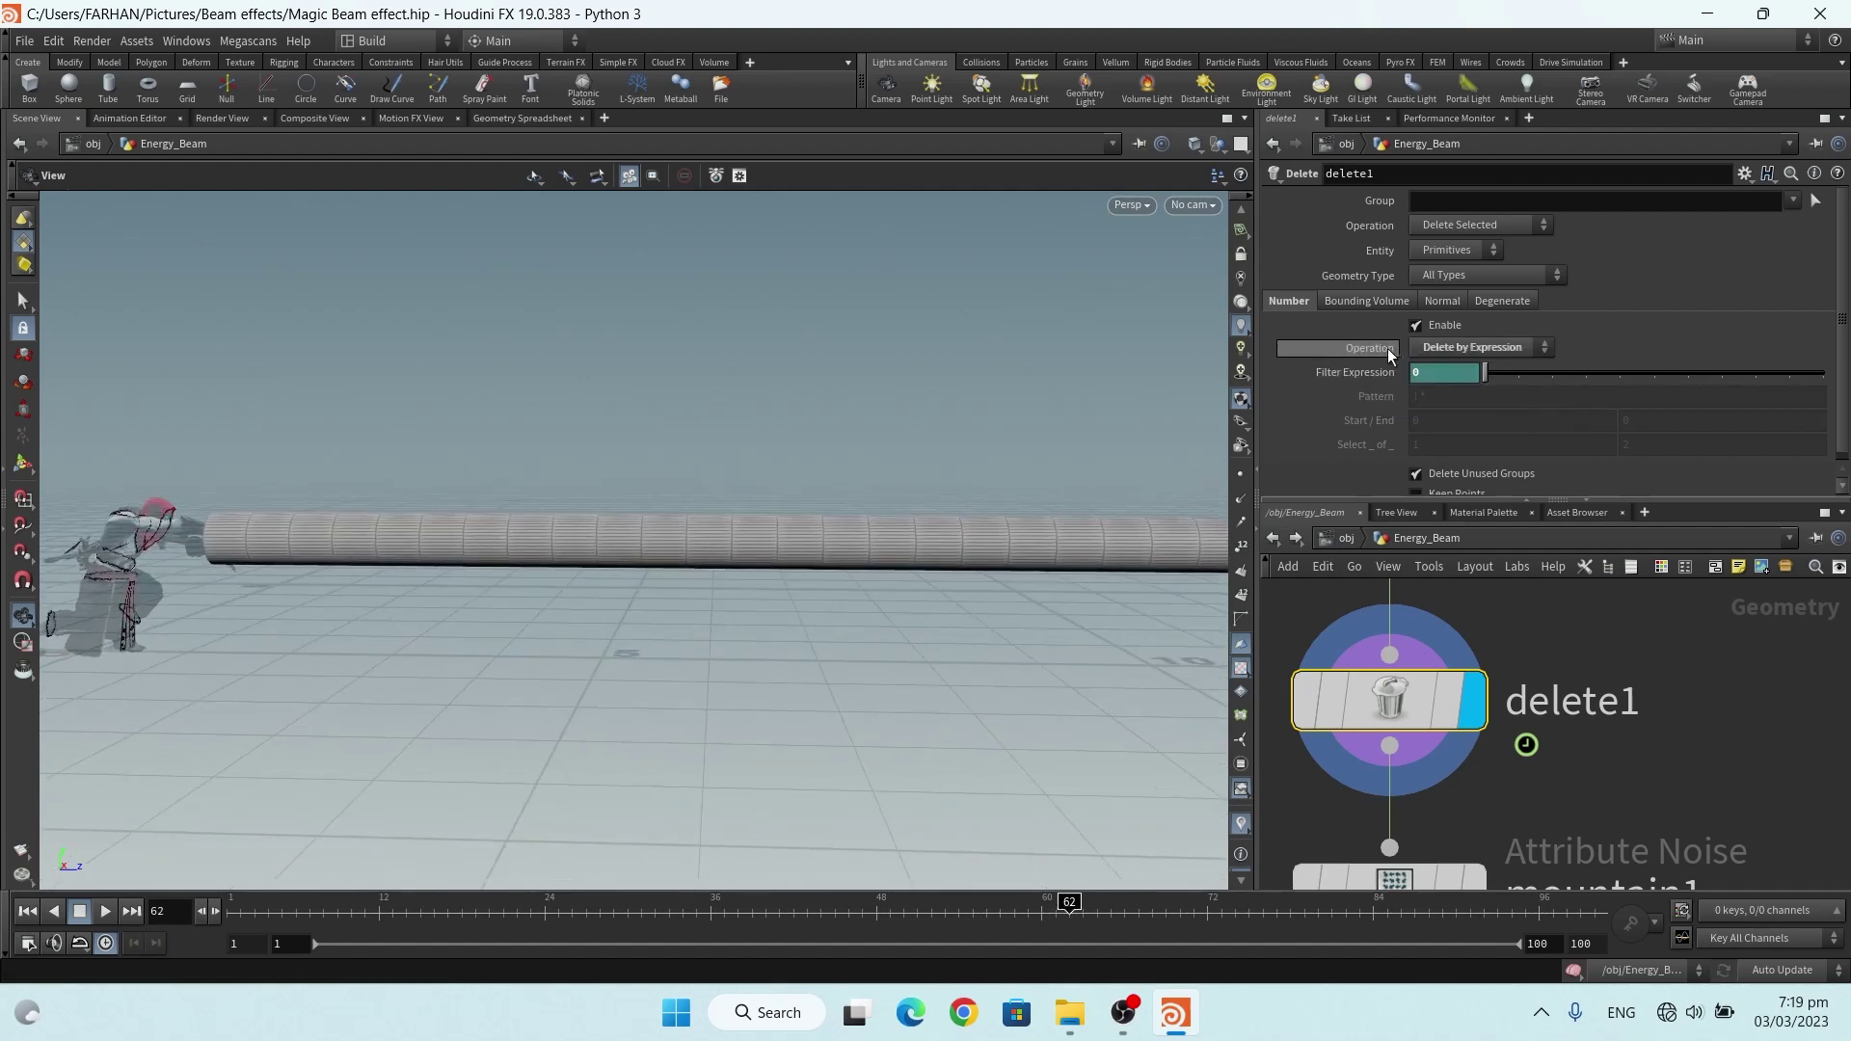
Set delete1's number operation to Delete by Expression with the filter expression $F>62
left_click(1449, 349)
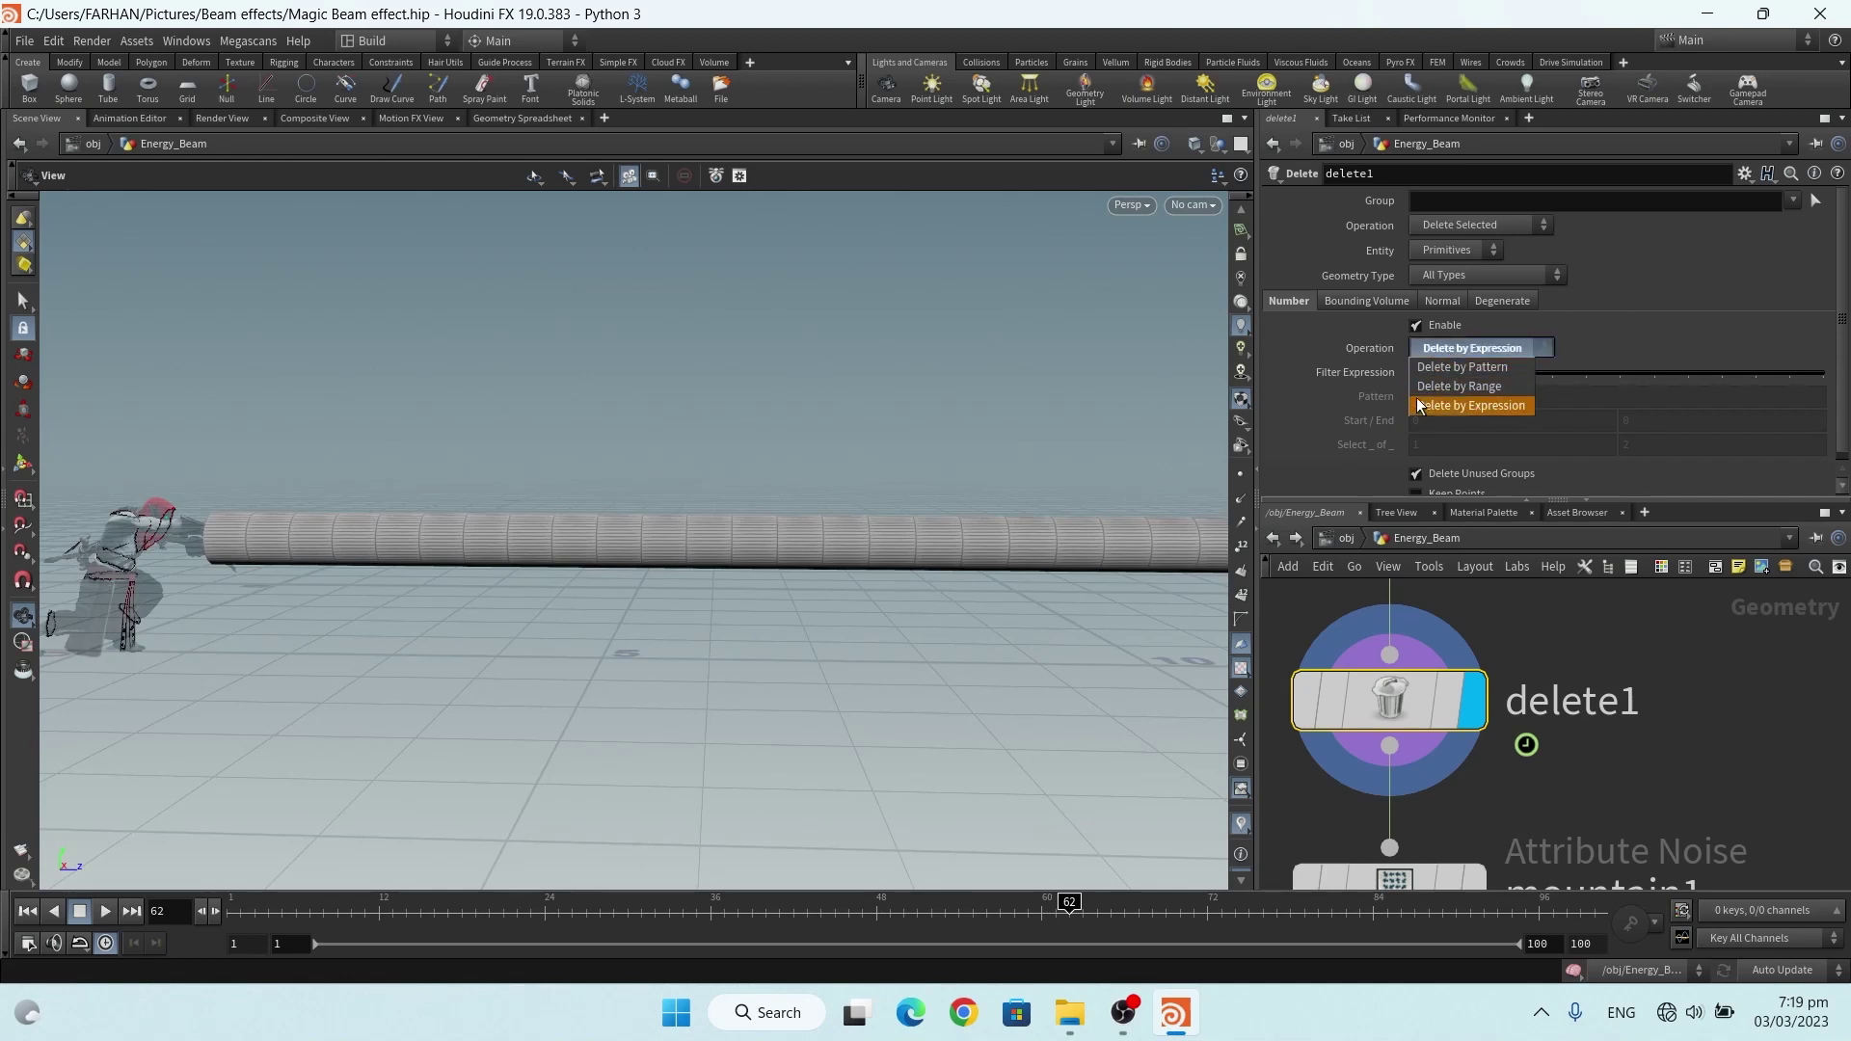
left_click(1460, 406)
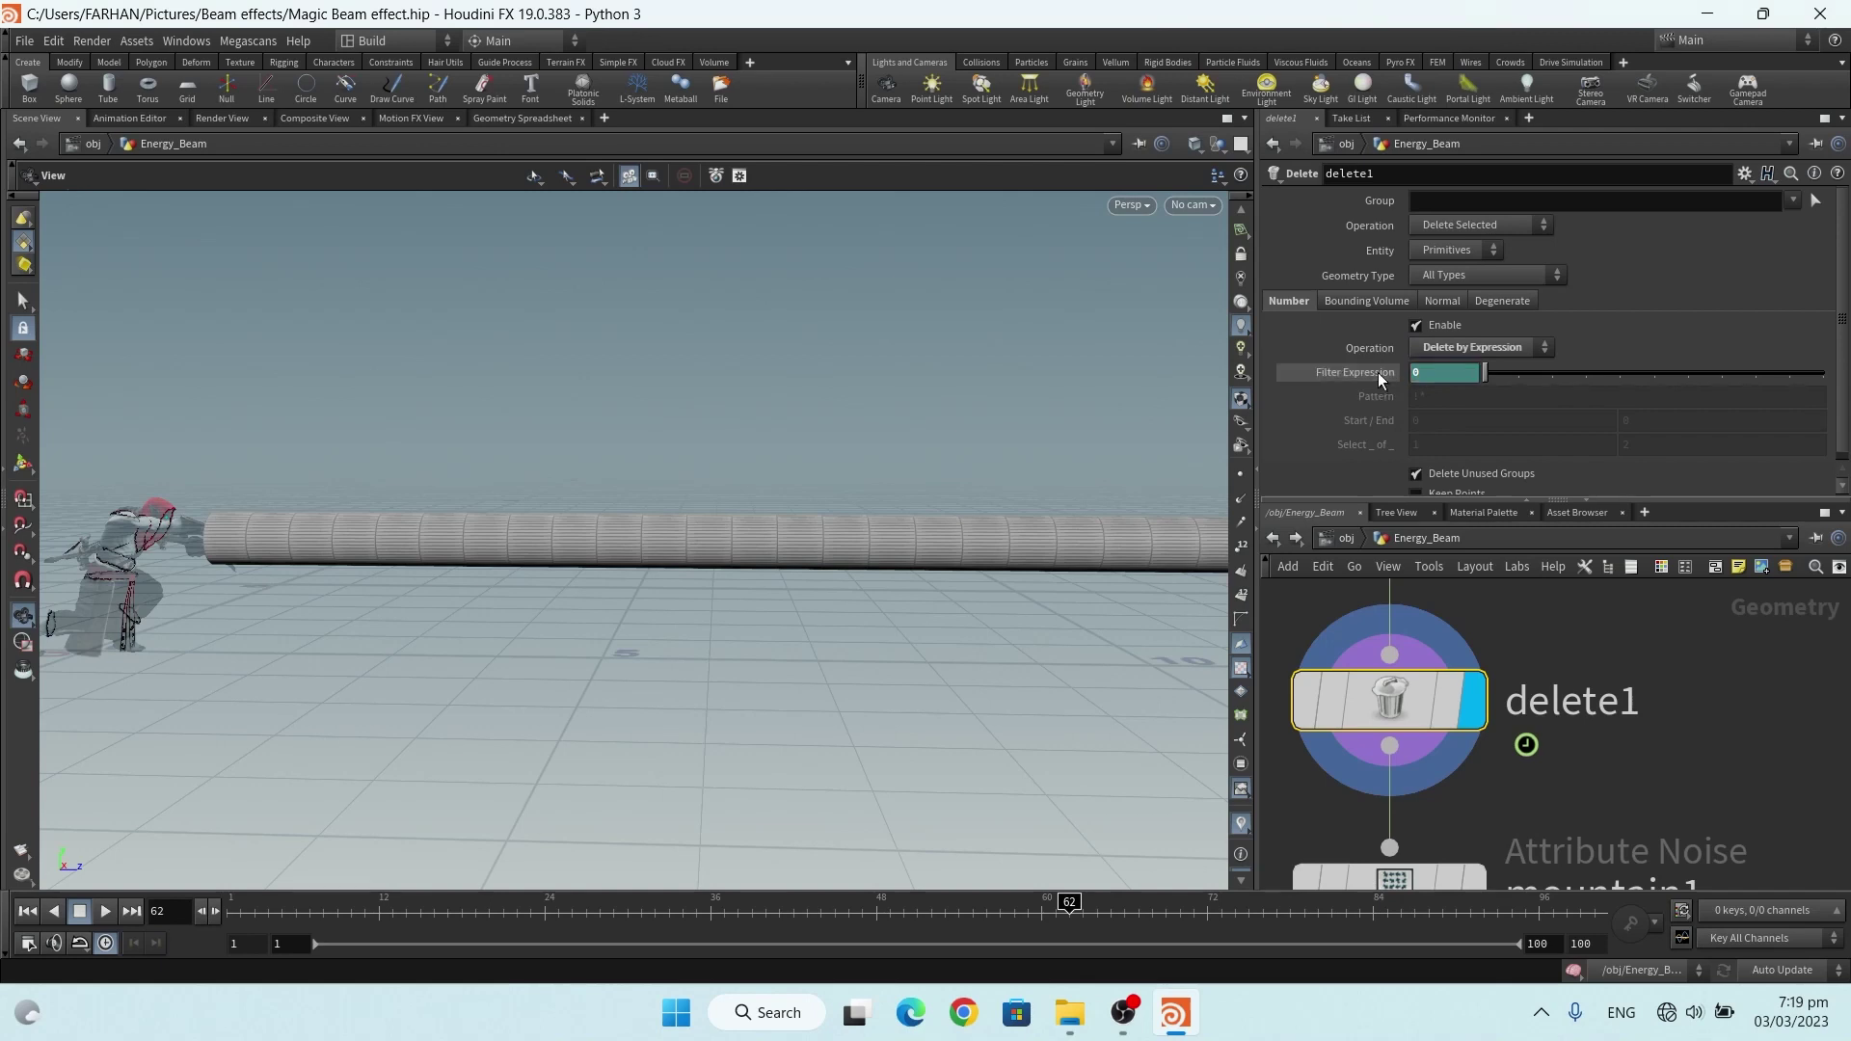
left_click(1445, 375)
type("$F>62")
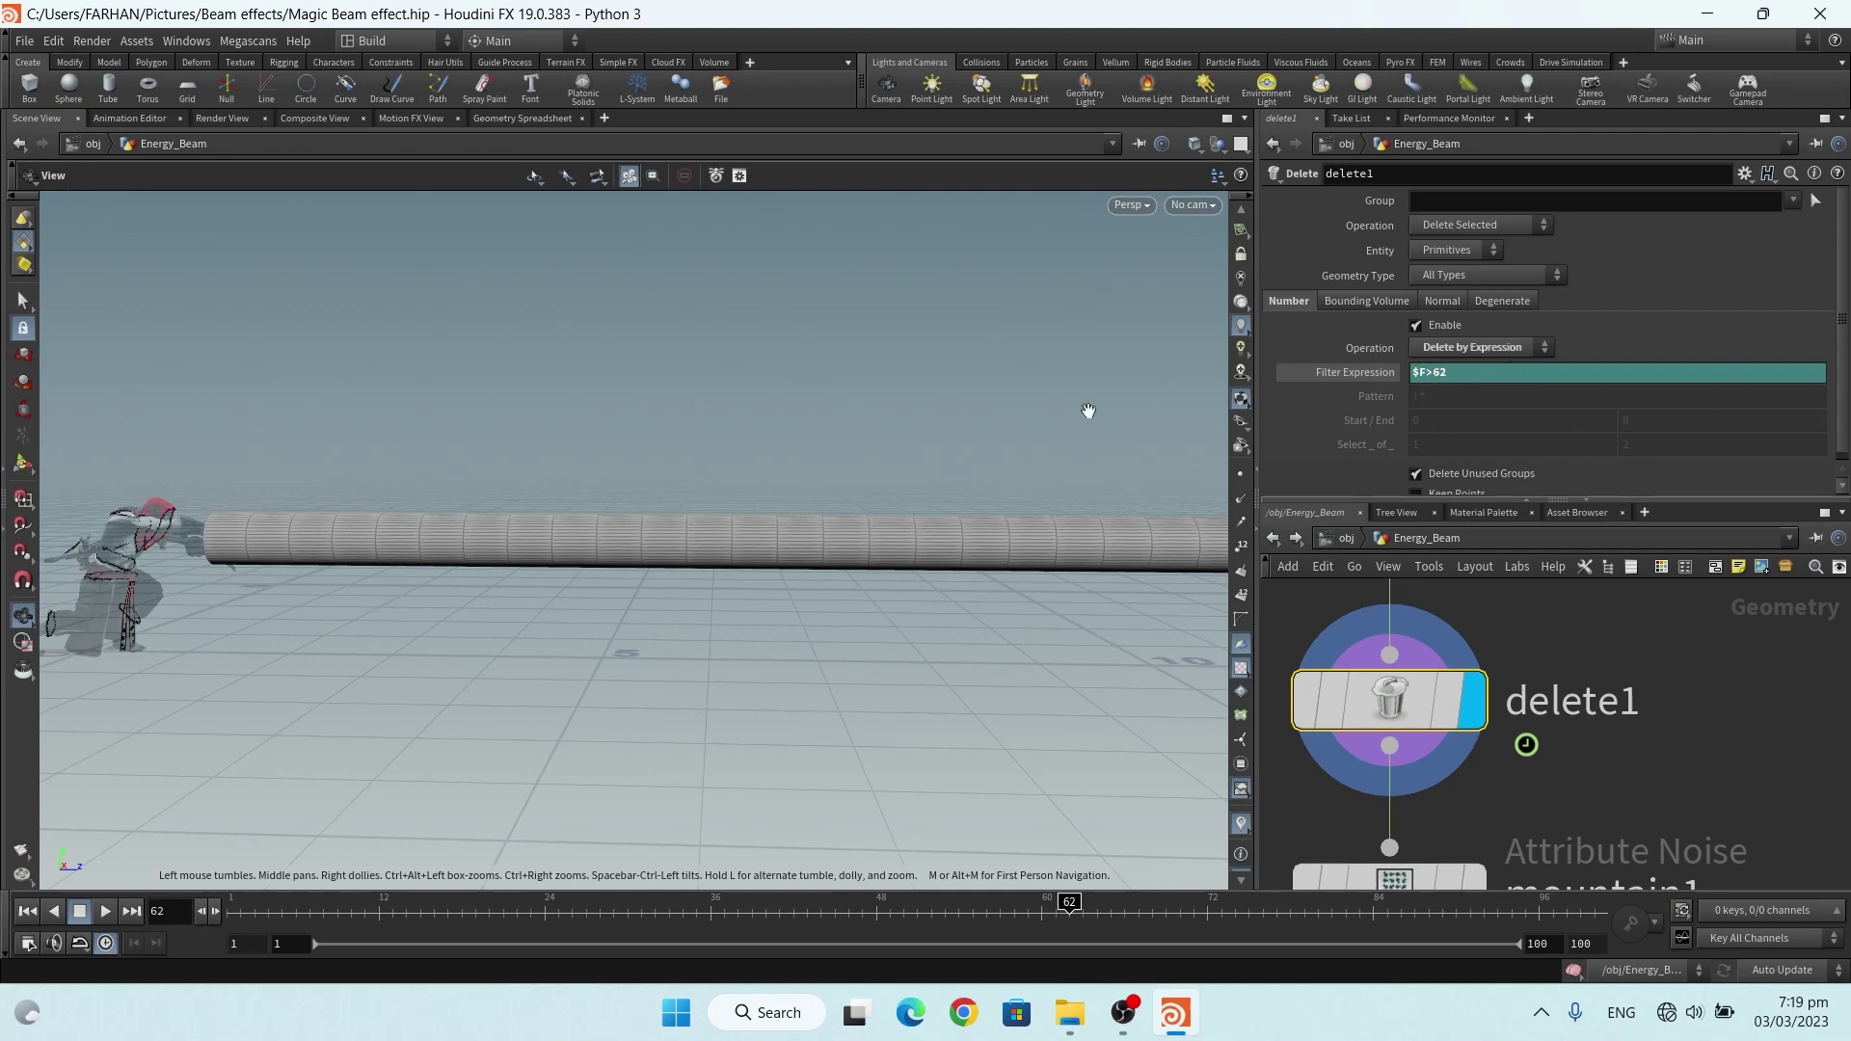
Scrub on to frame 67 to check the deletion, and switch Filter Expression to showing its evaluated value
mouse_move(1072, 901)
left_mouse_down()
mouse_move(876, 906)
mouse_move(1188, 914)
mouse_move(1139, 909)
left_mouse_up()
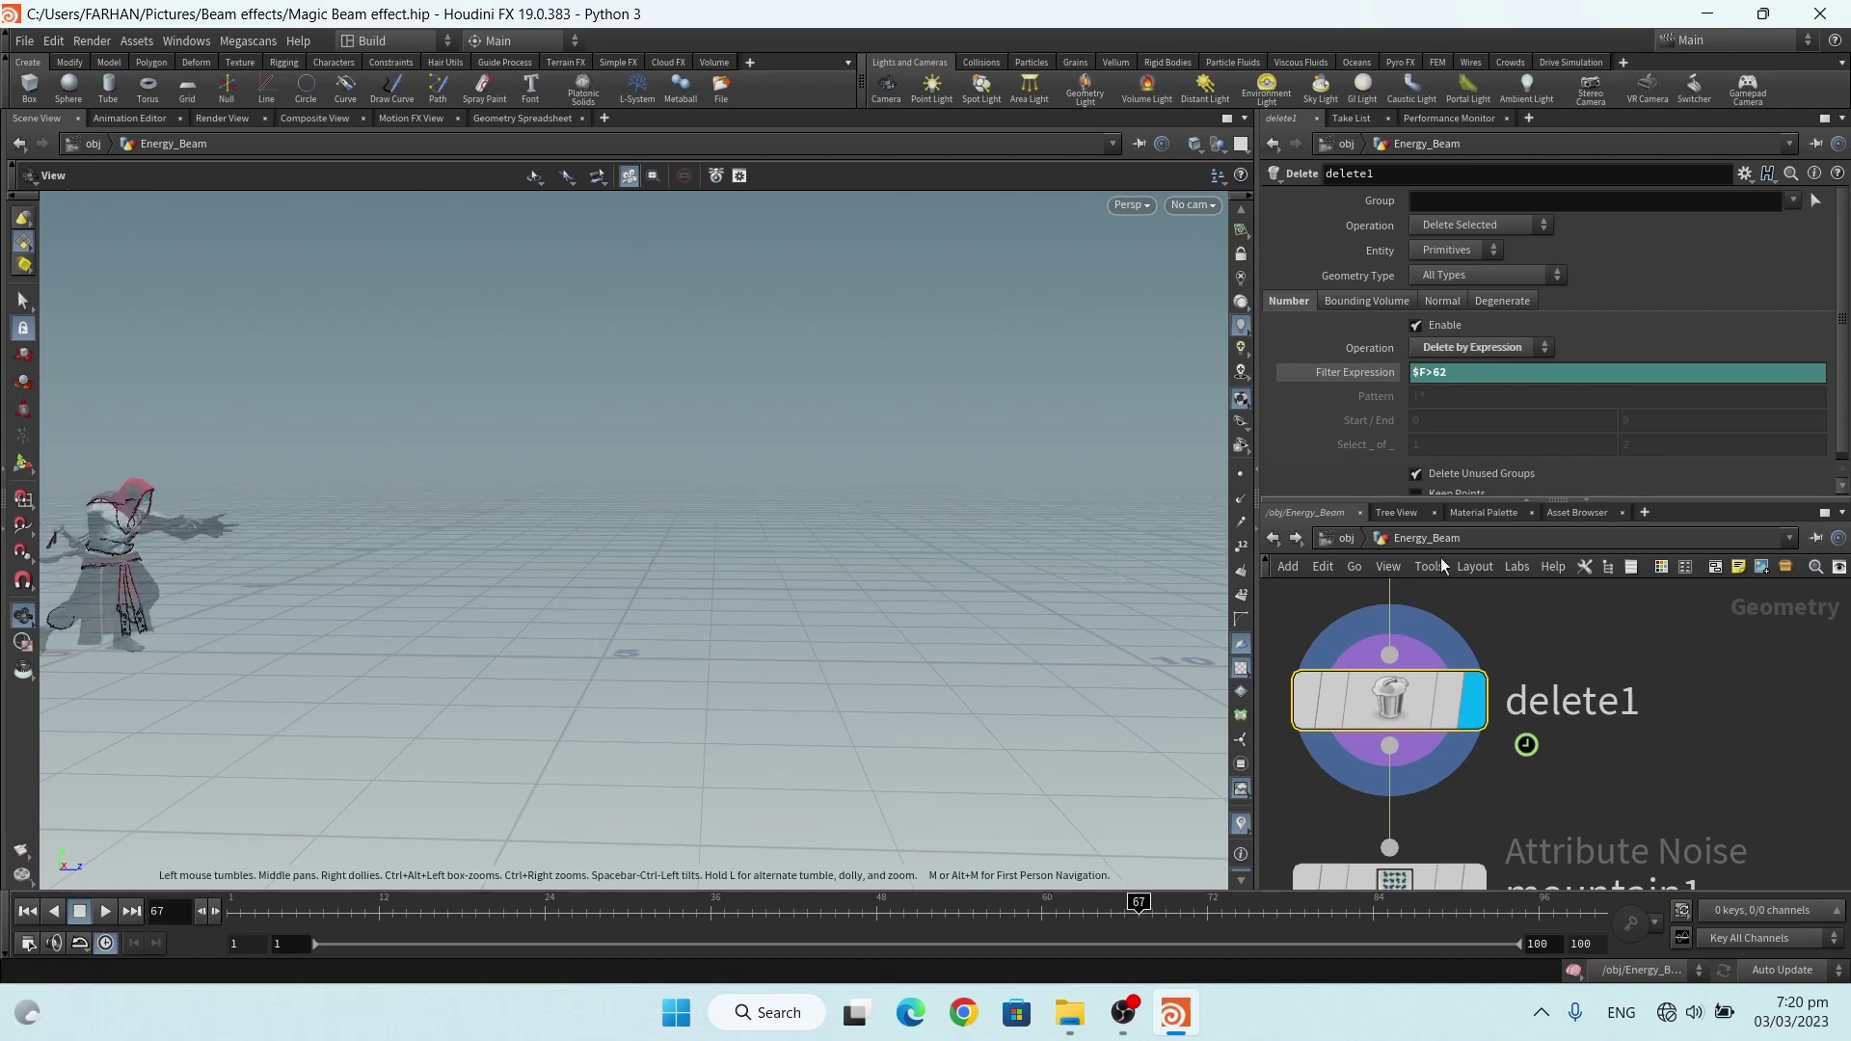
scroll(1460, 598, "down", 4)
middle_click(1385, 376, "ctrl")
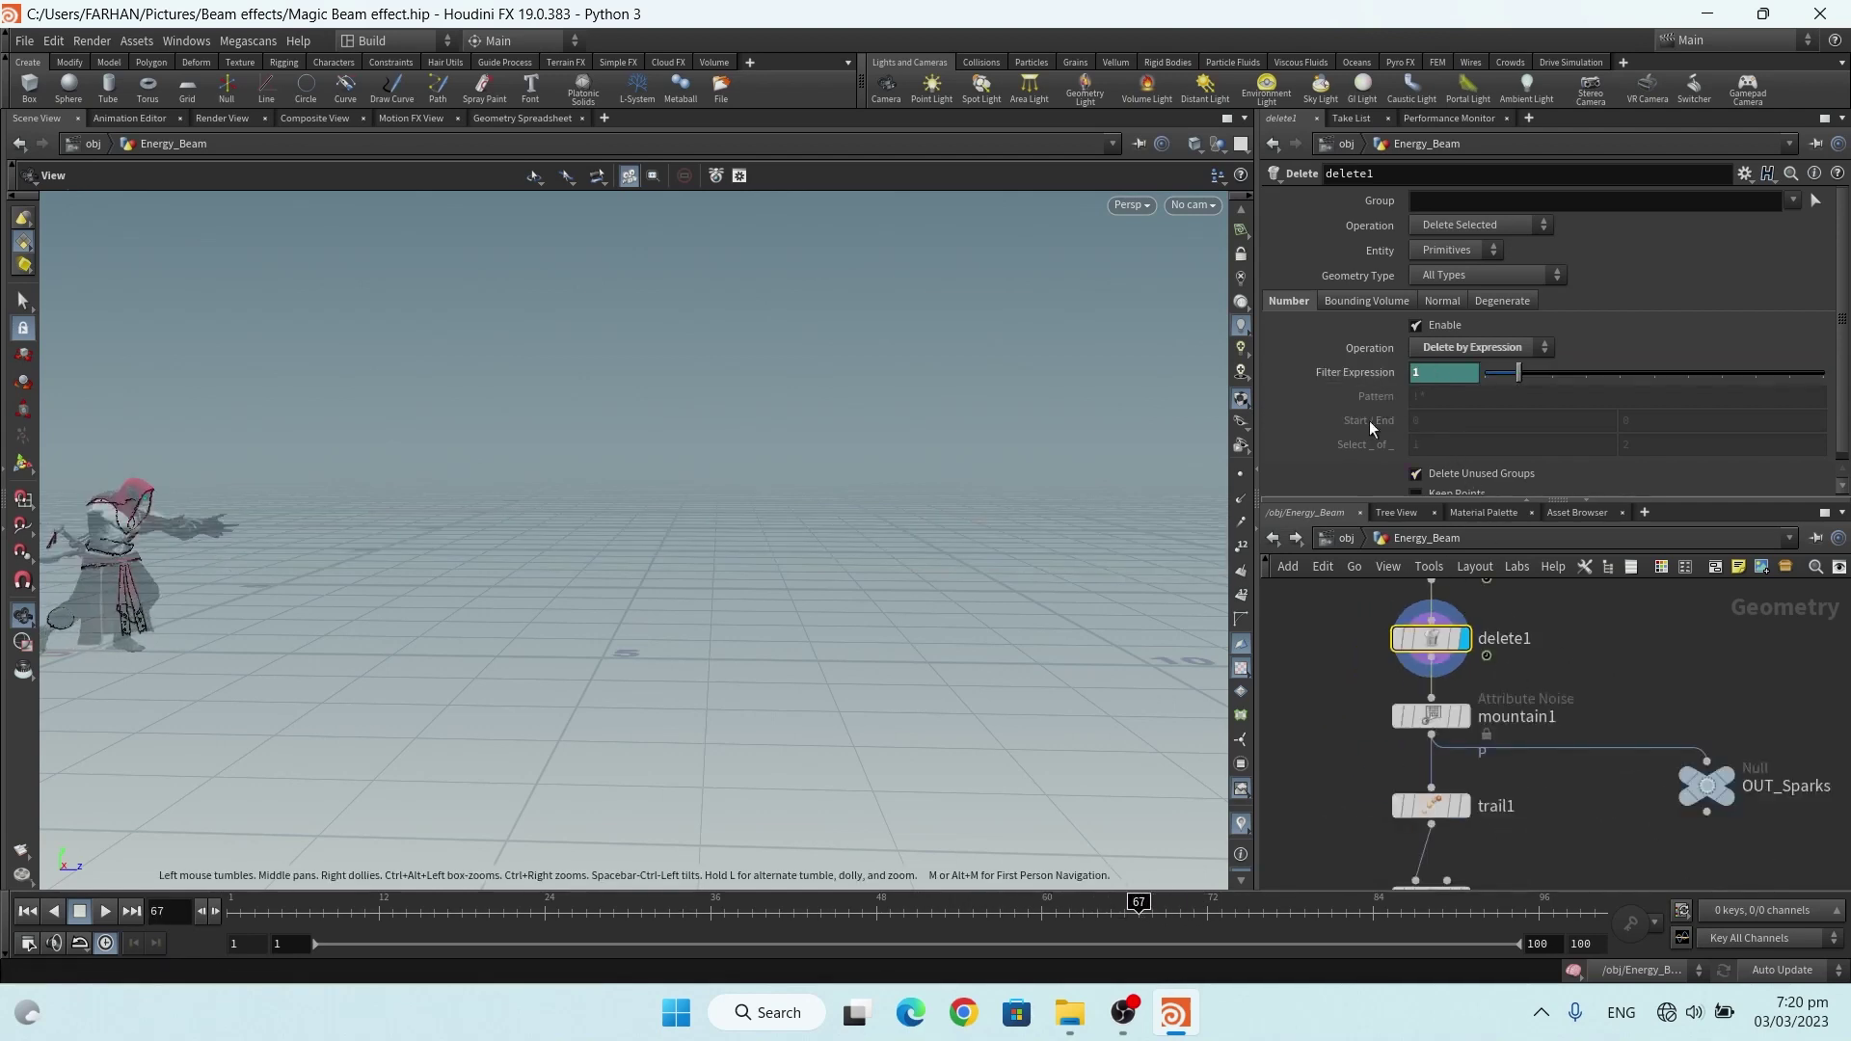
Set the display flag on the mountain1 Attribute Noise node and select it to show its parameters
scroll(1446, 694, "up", 2)
left_click(1456, 743)
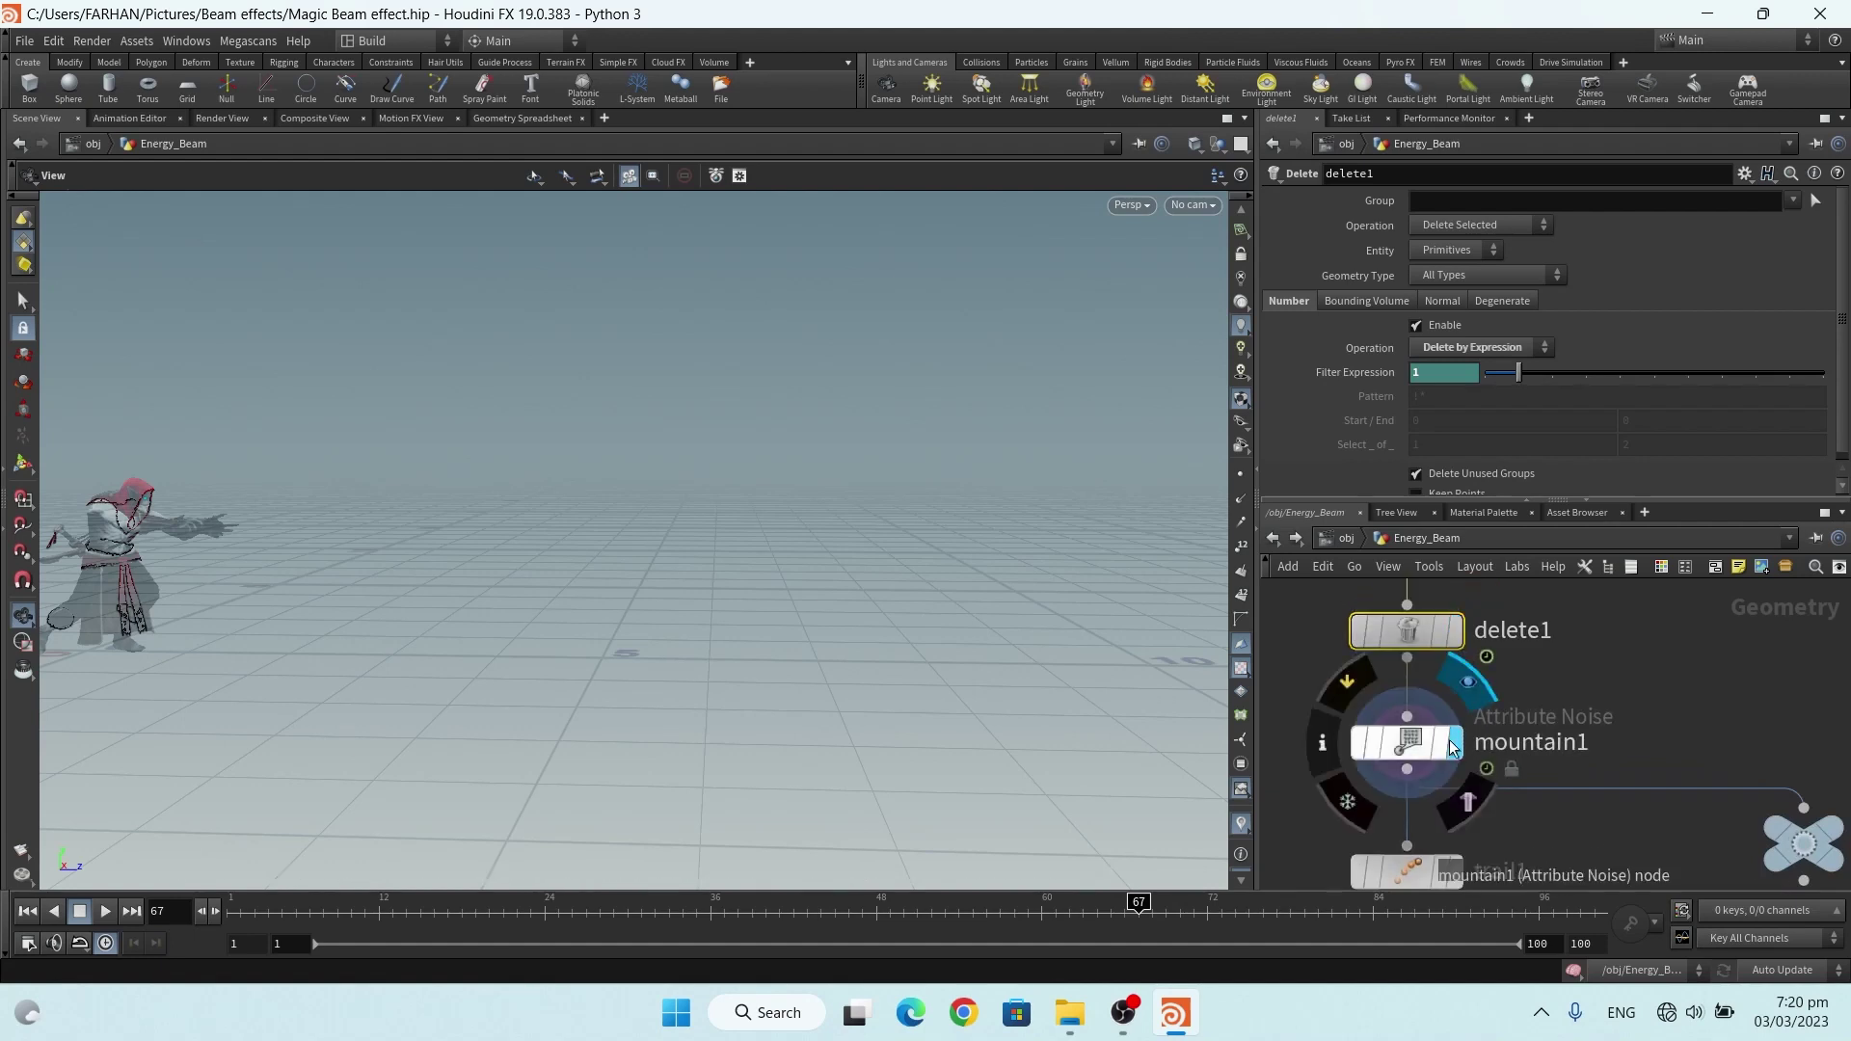
left_click(1414, 742)
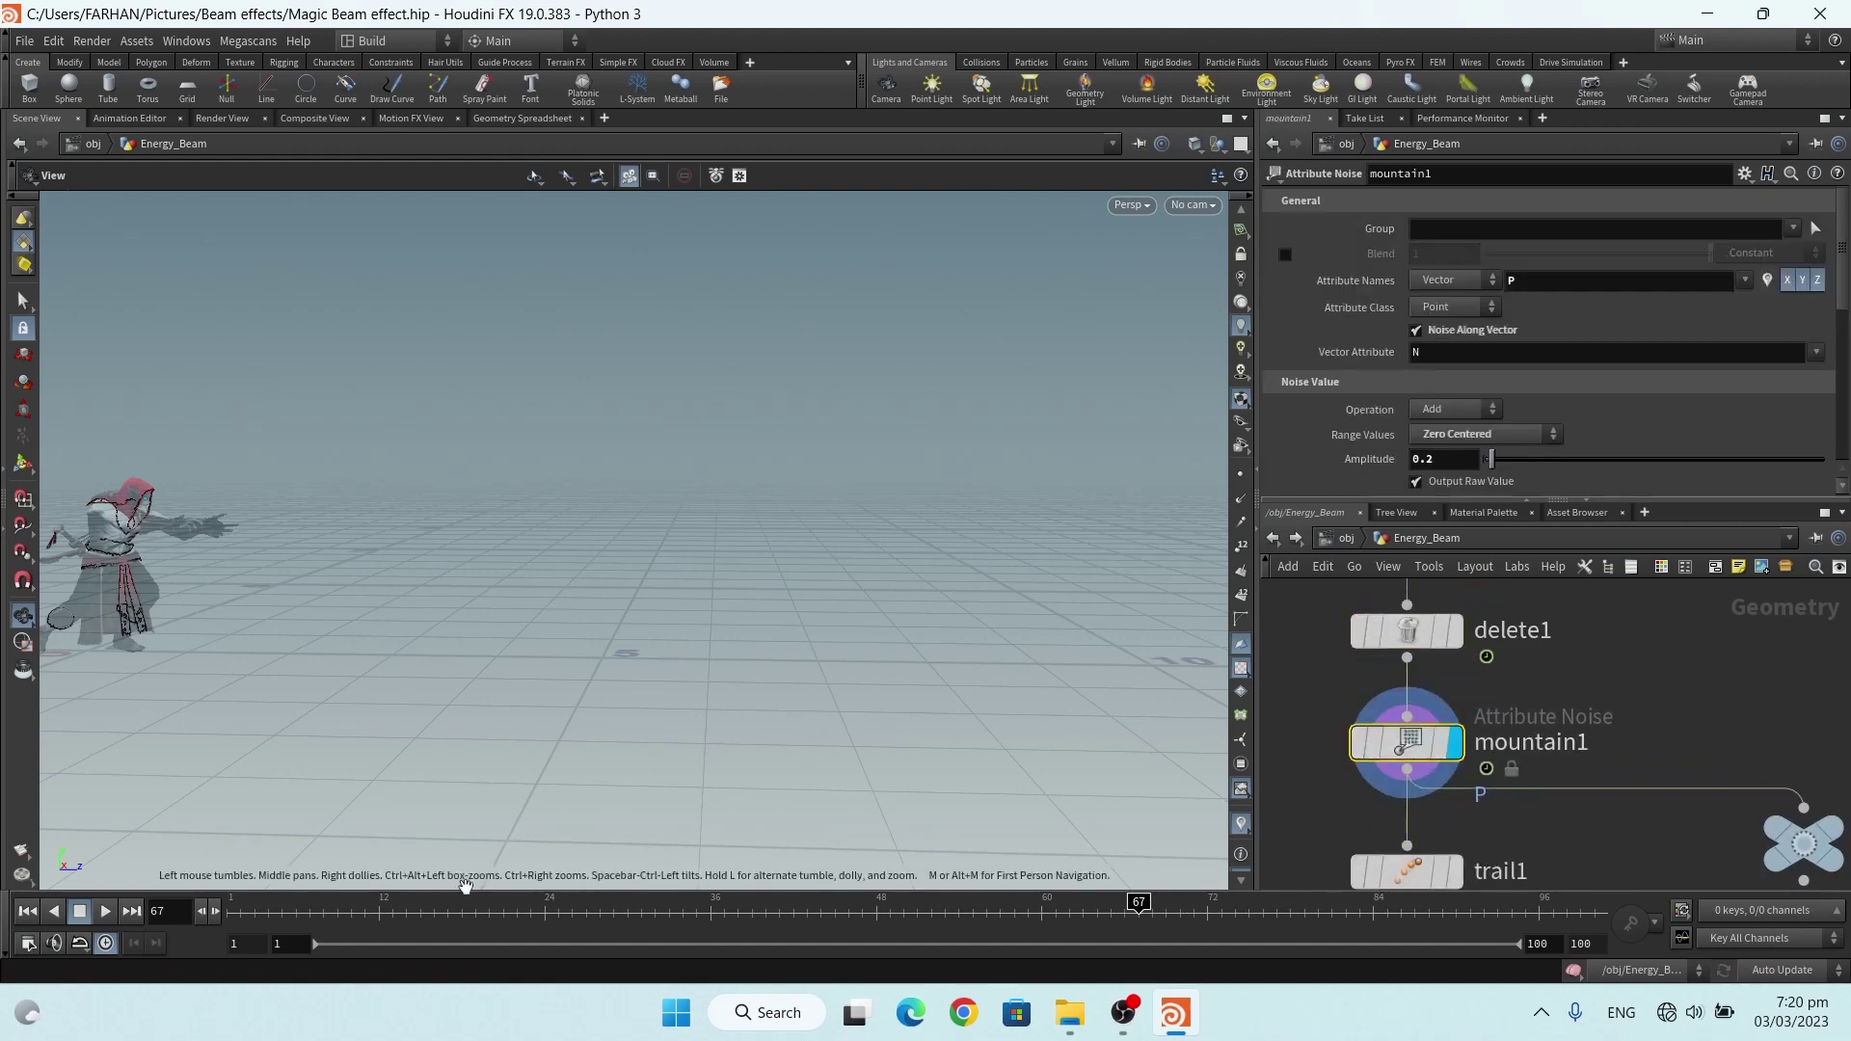
Scrub the timeline from the start to frame 48 to examine mountain1's noise along the beam
left_click_drag(236, 902, 835, 903)
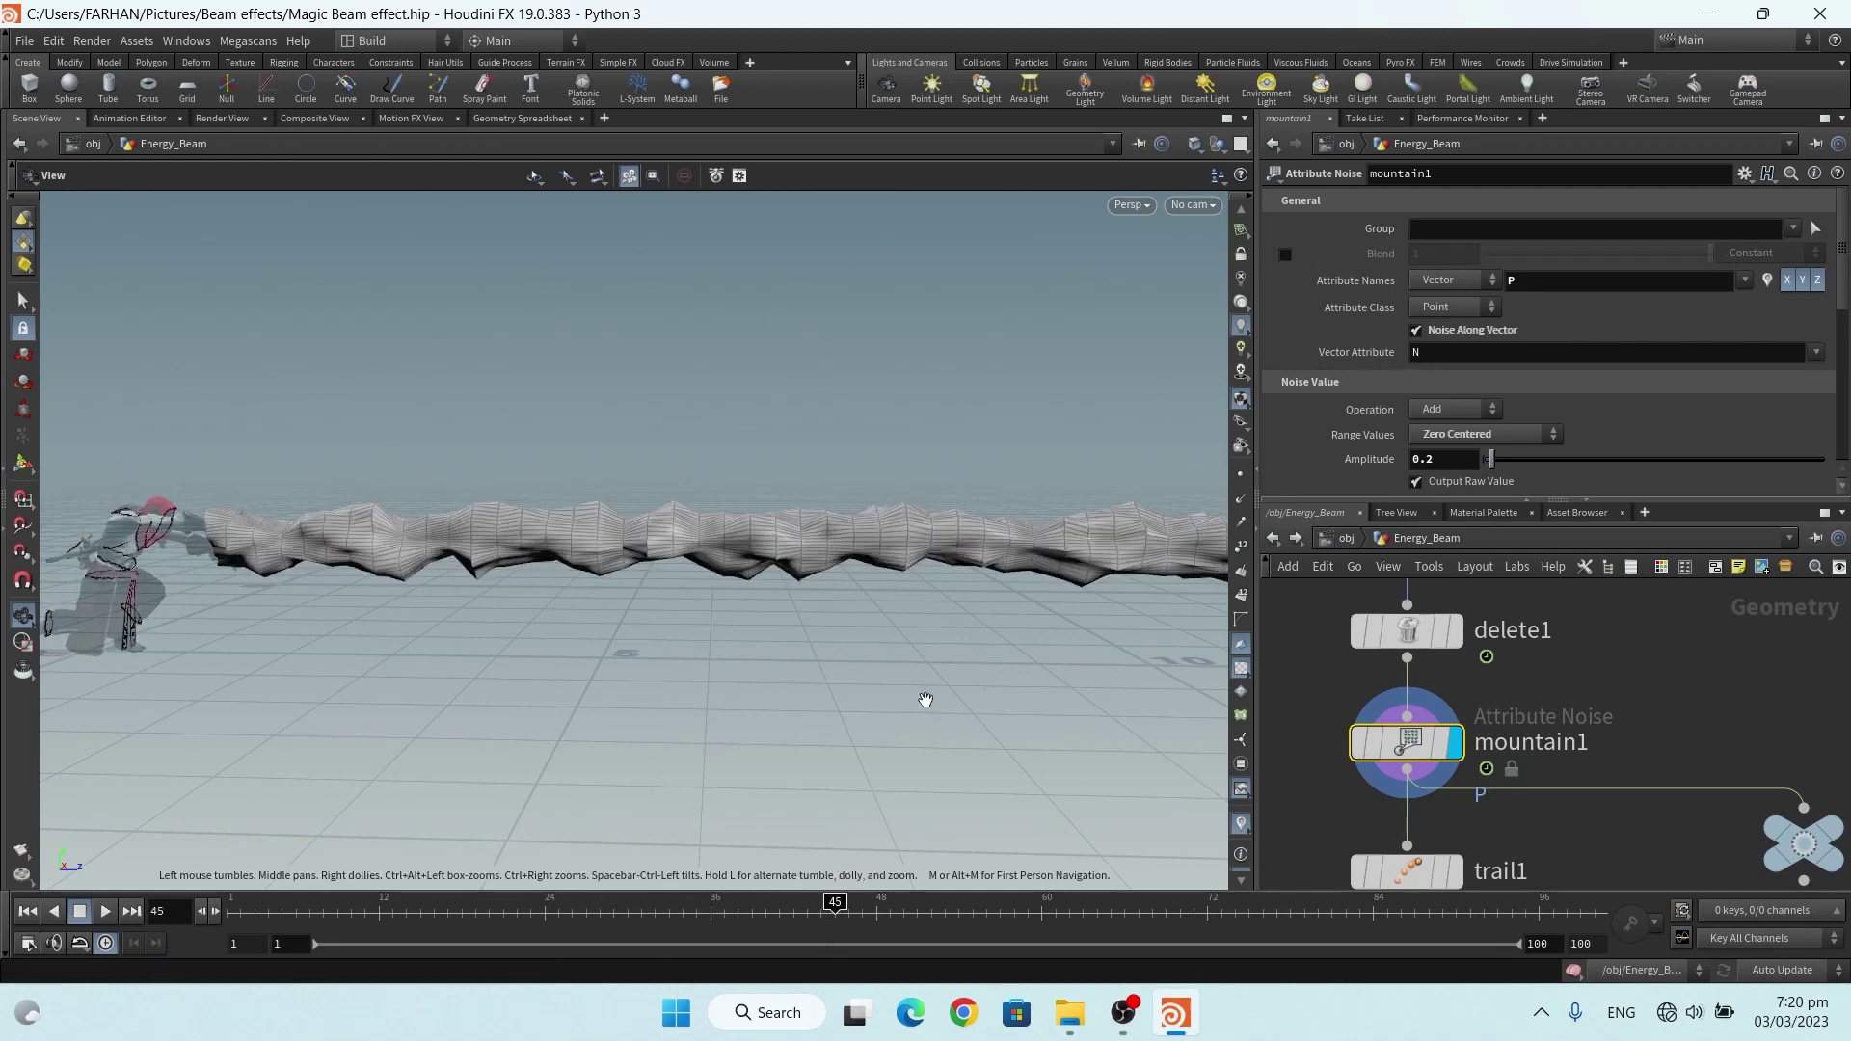
middle_click_drag(926, 700, 447, 653)
left_click_drag(767, 903, 868, 916)
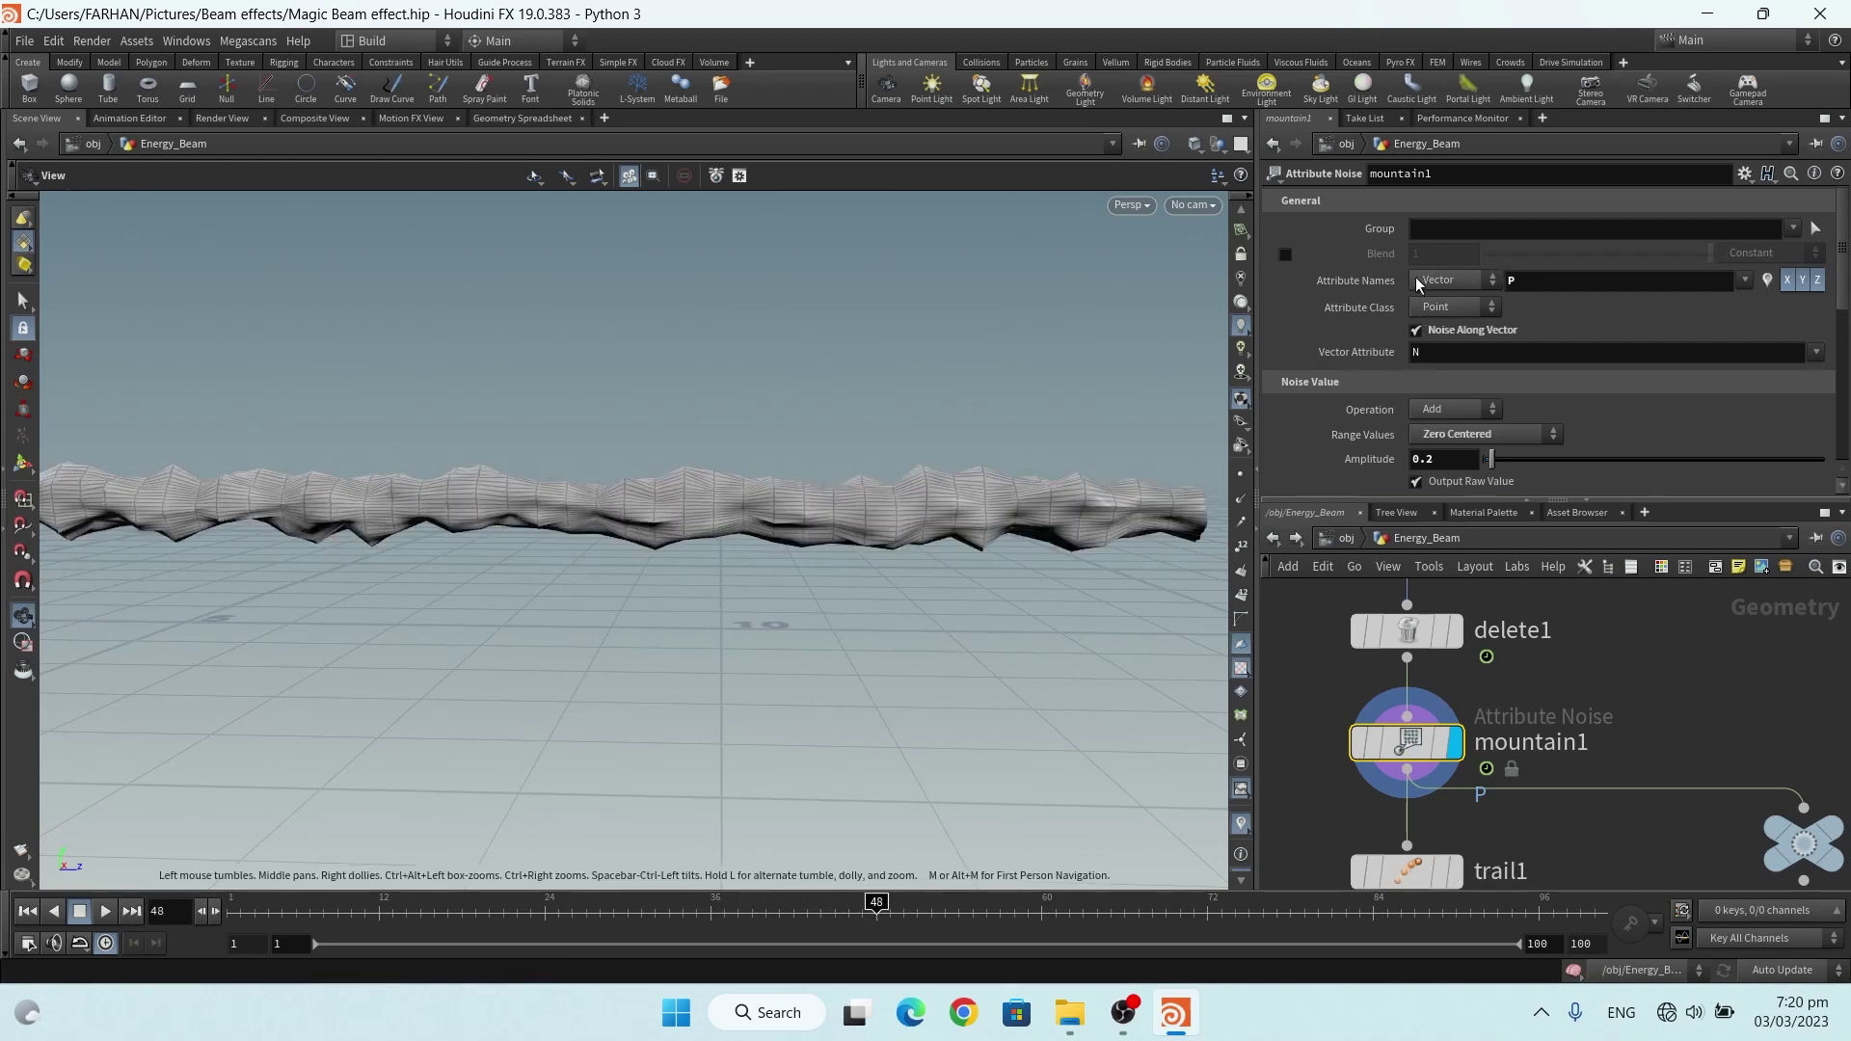
Examine mountain1's noise value, noise pattern, animation and post-process parameters
scroll(1793, 269, "down", 3)
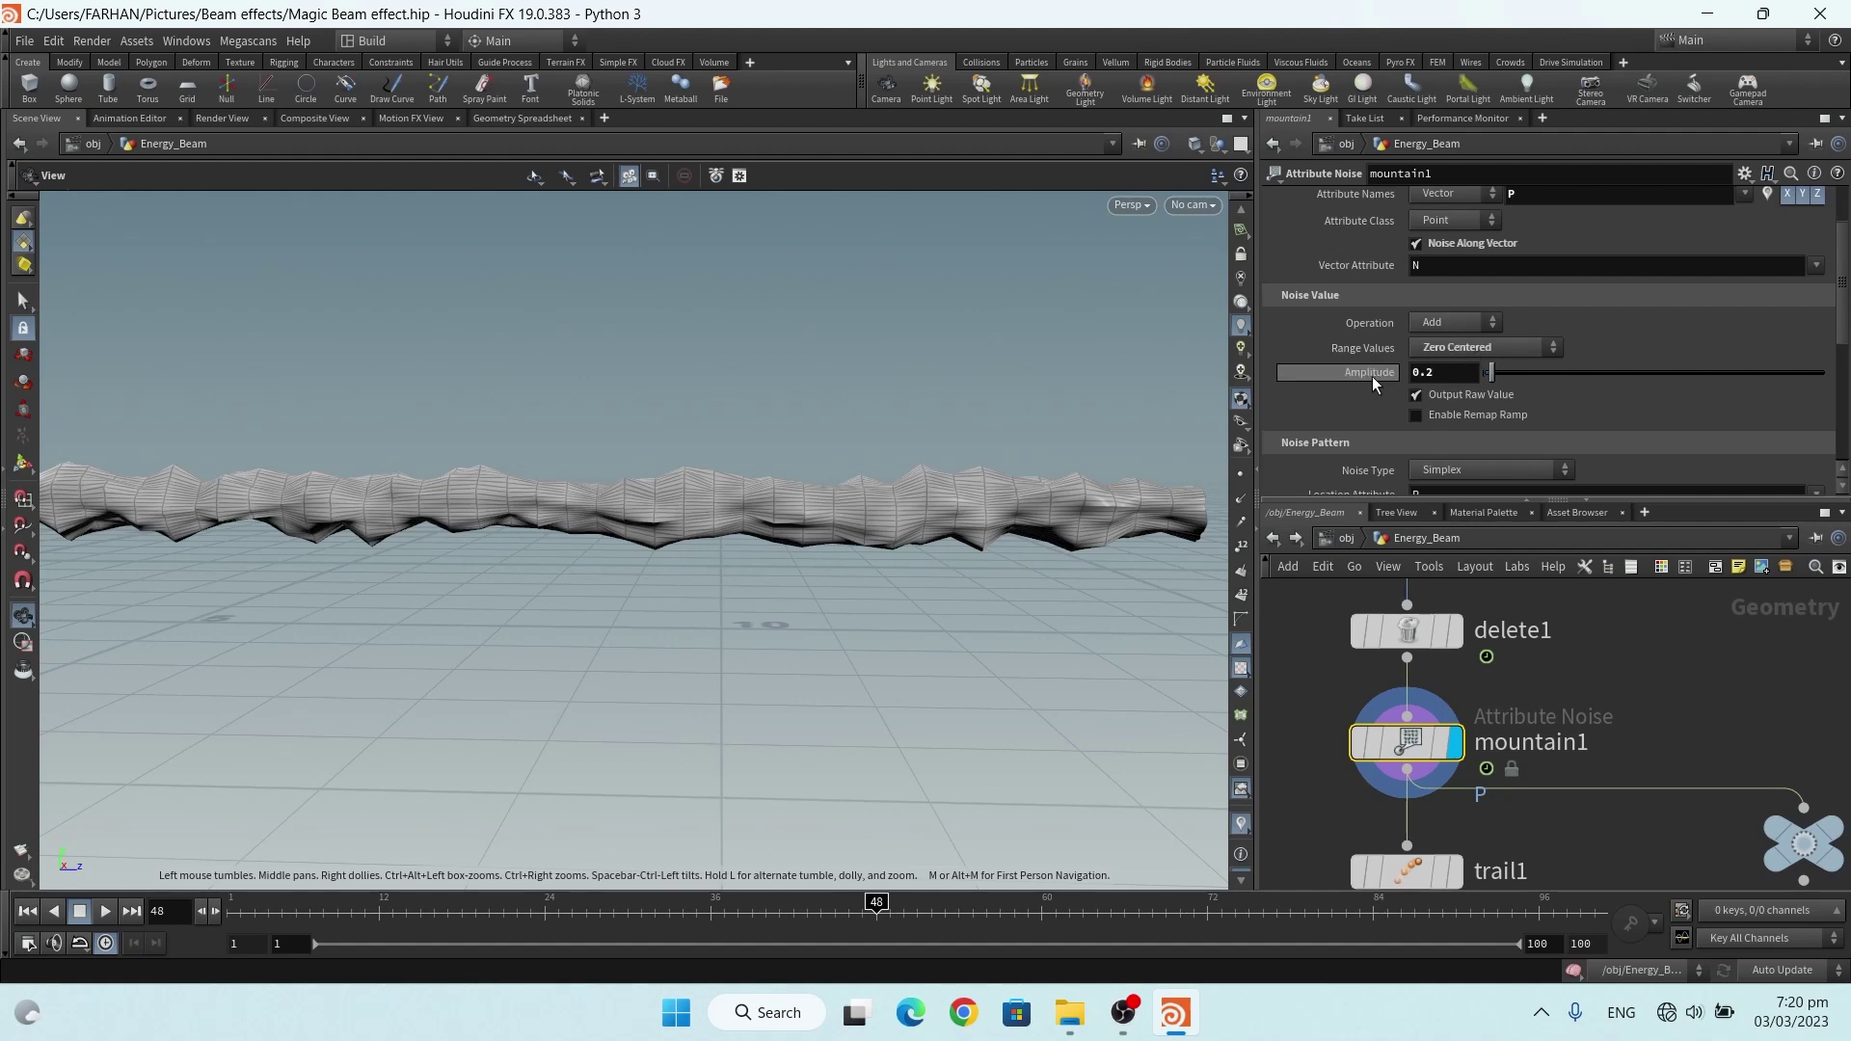
scroll(1842, 311, "down", 5)
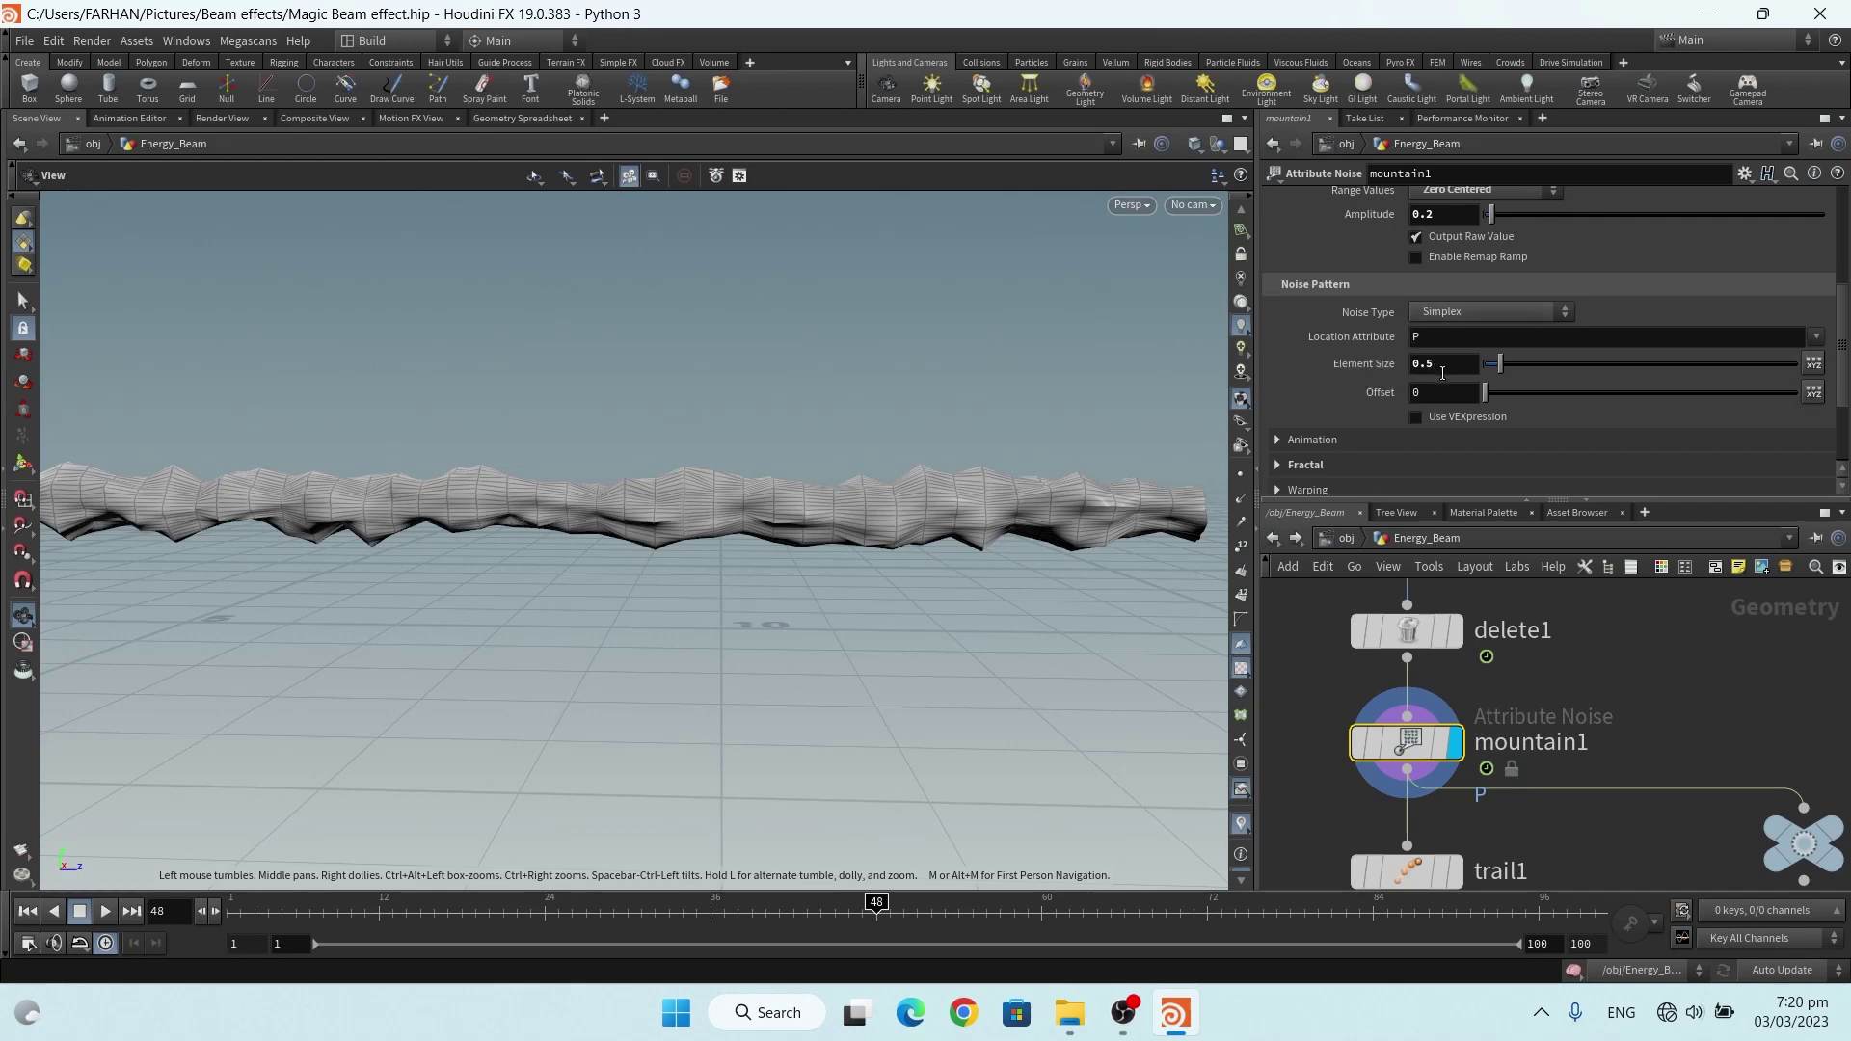
scroll(1843, 346, "down", 2)
scroll(1844, 345, "down", 2)
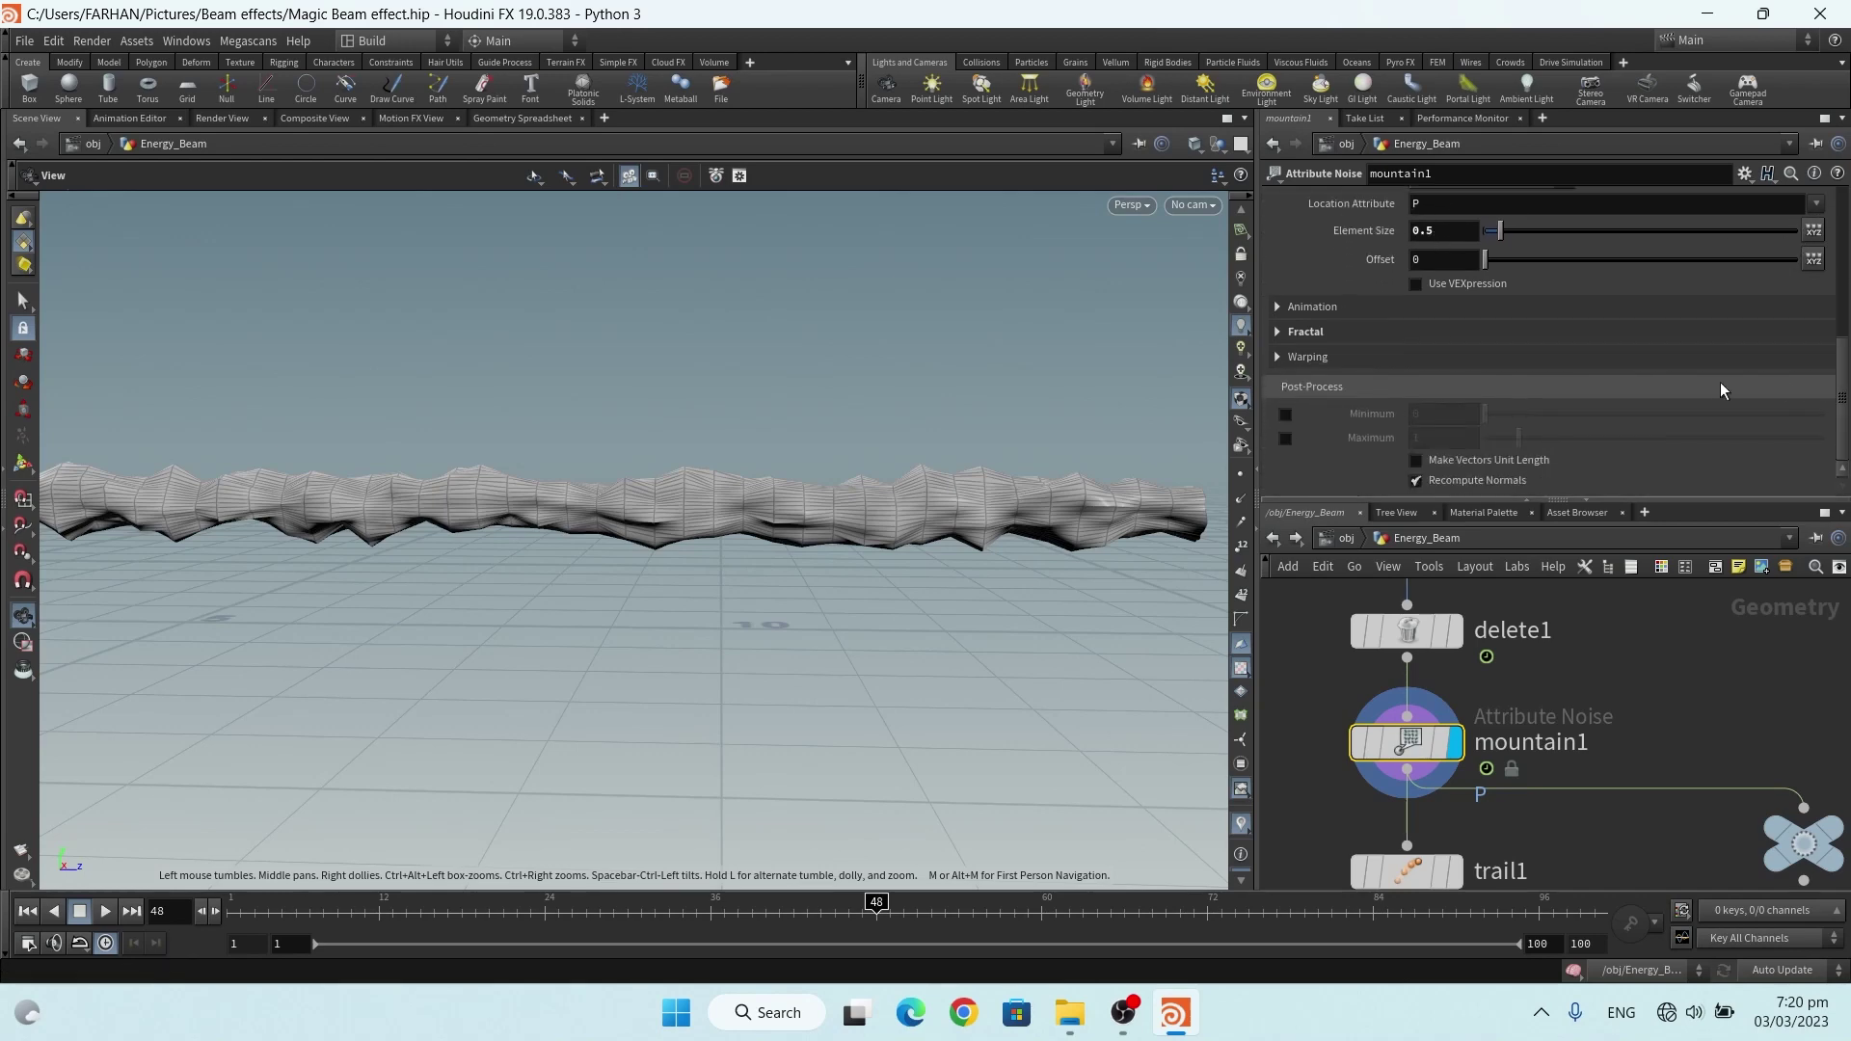
left_click(1374, 307)
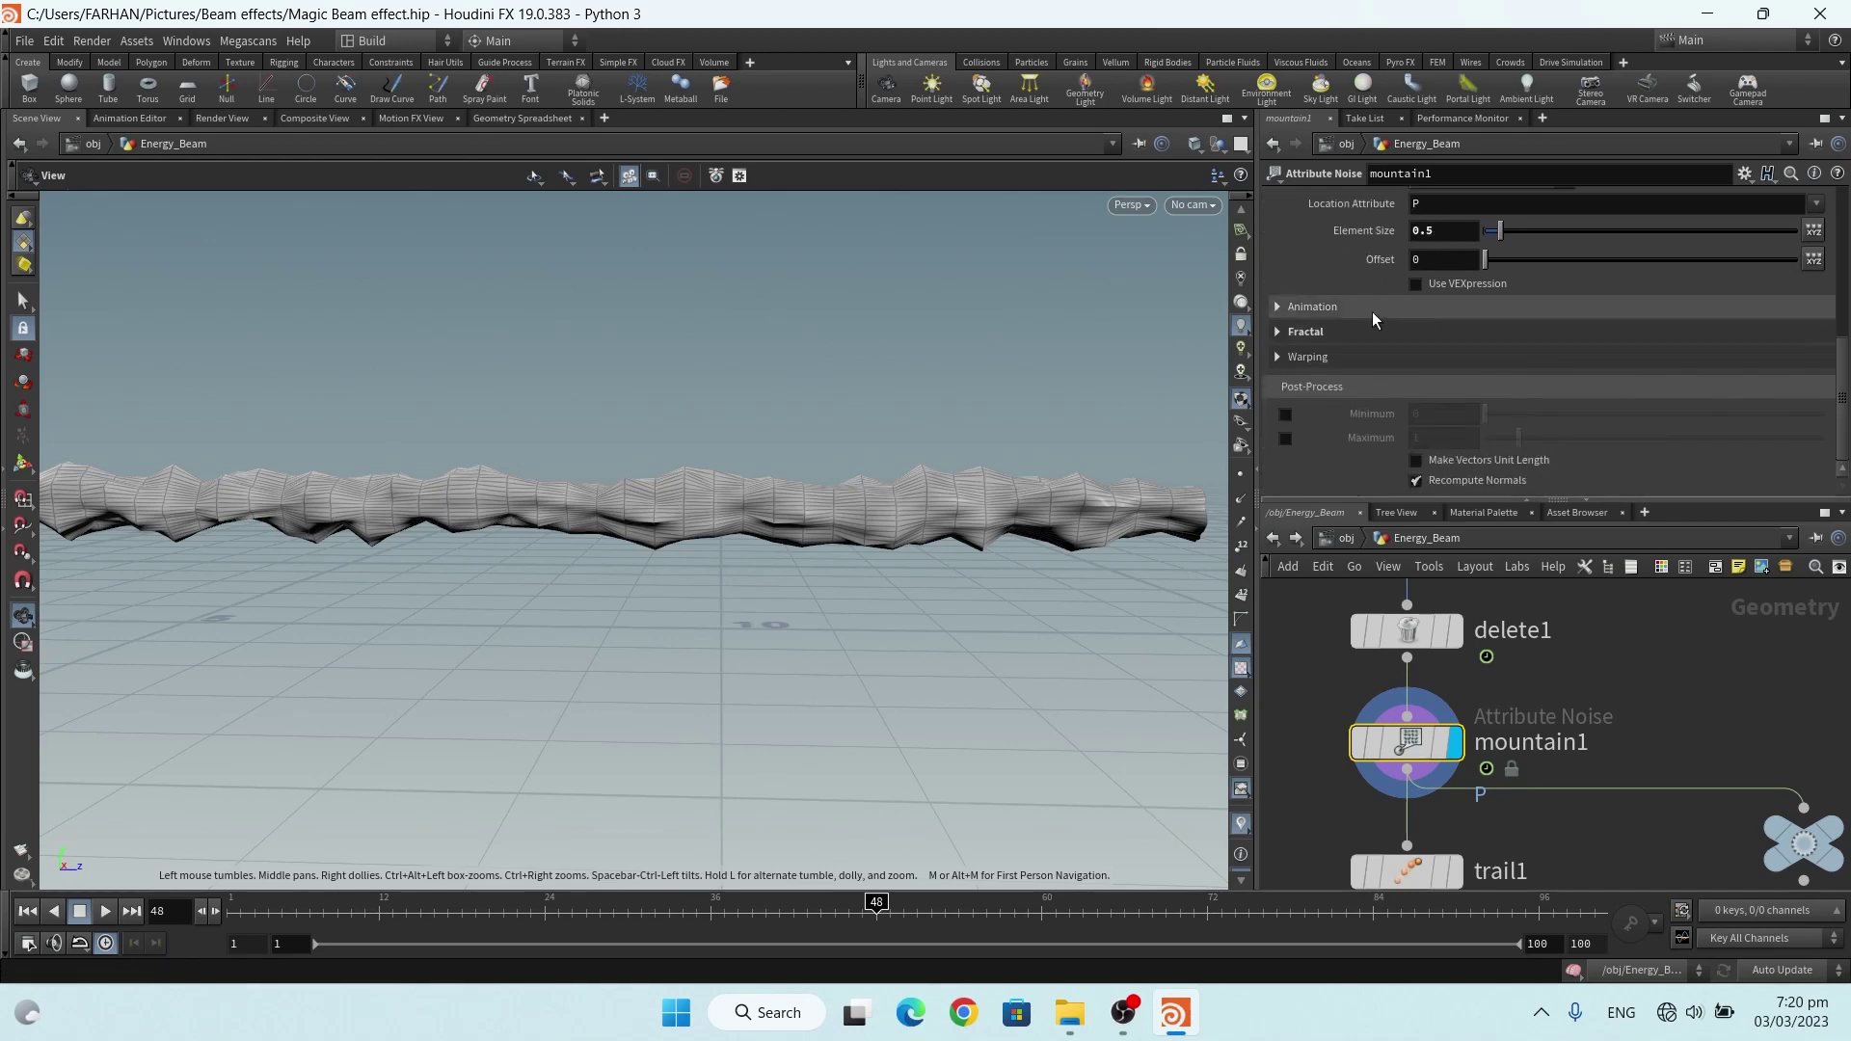
left_click(1314, 305)
Display and select the trail1 node, and check its Result Type options, keeping Compute Velocity
scroll(1454, 722, "down", 2)
scroll(1455, 721, "up", 4)
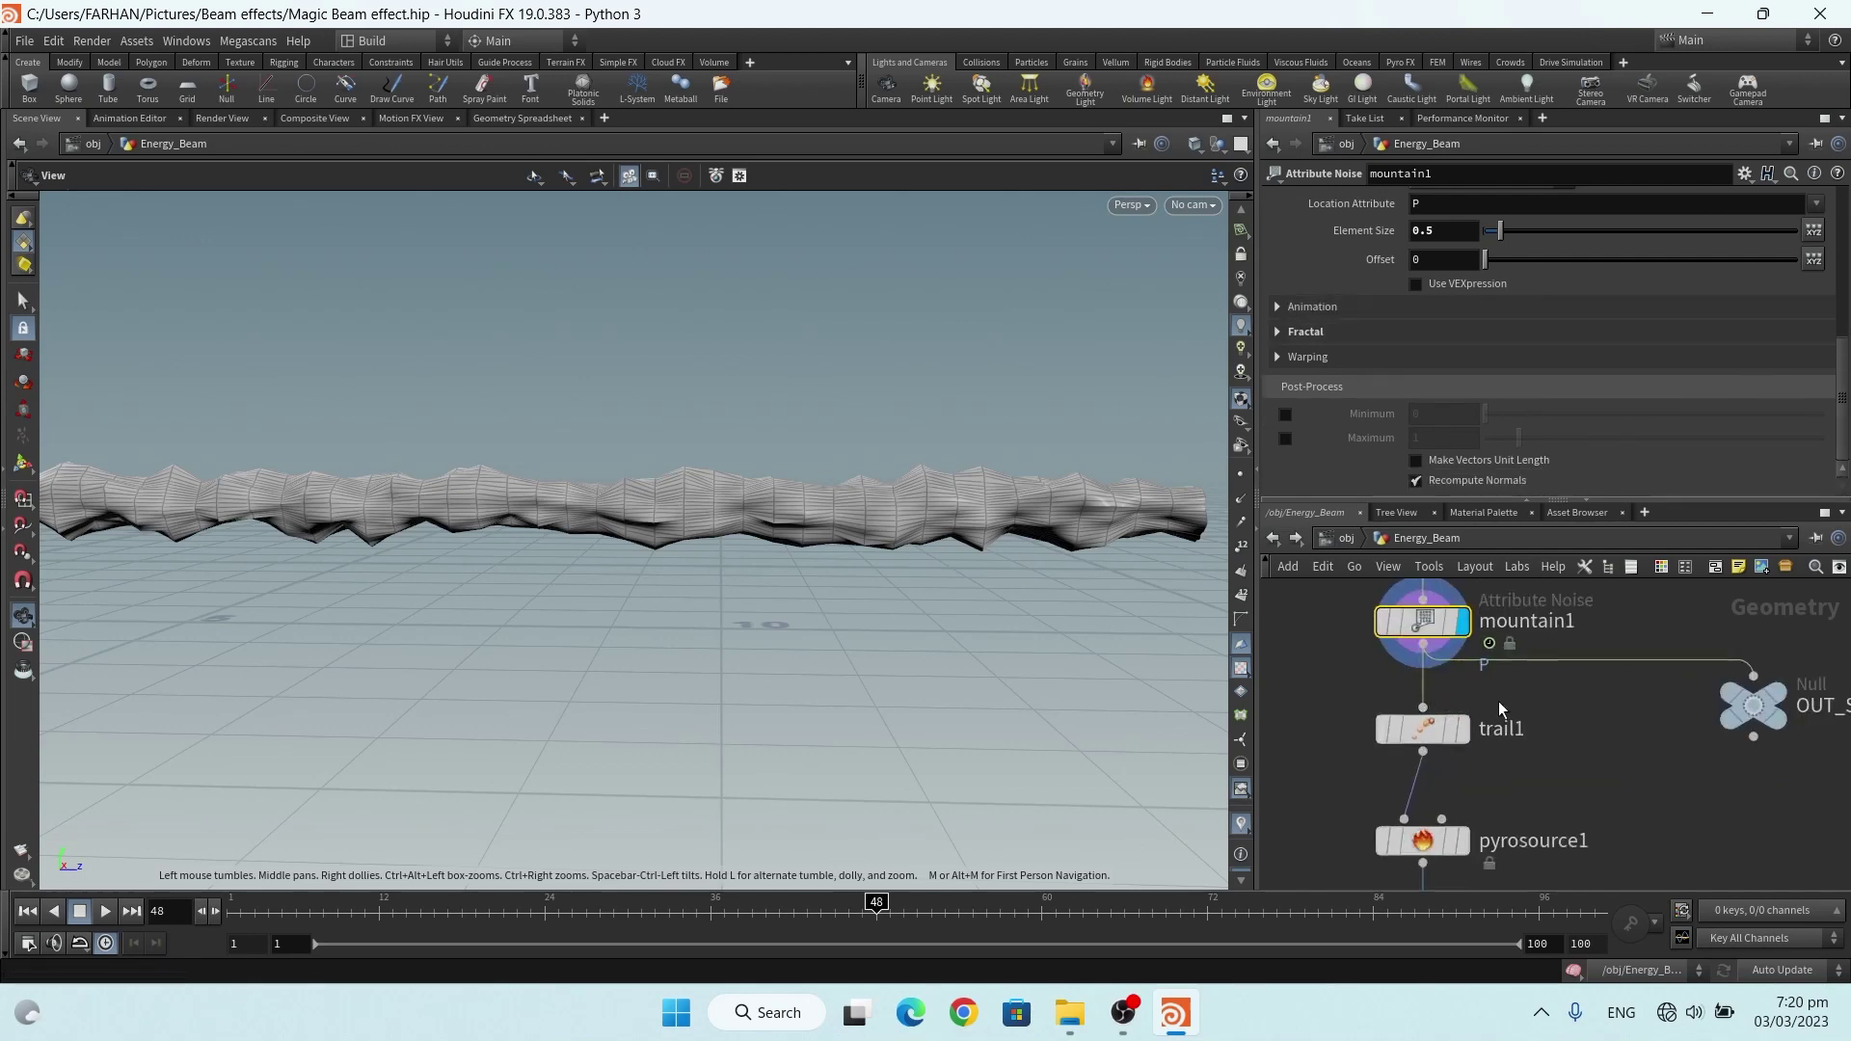
mouse_move(1473, 787)
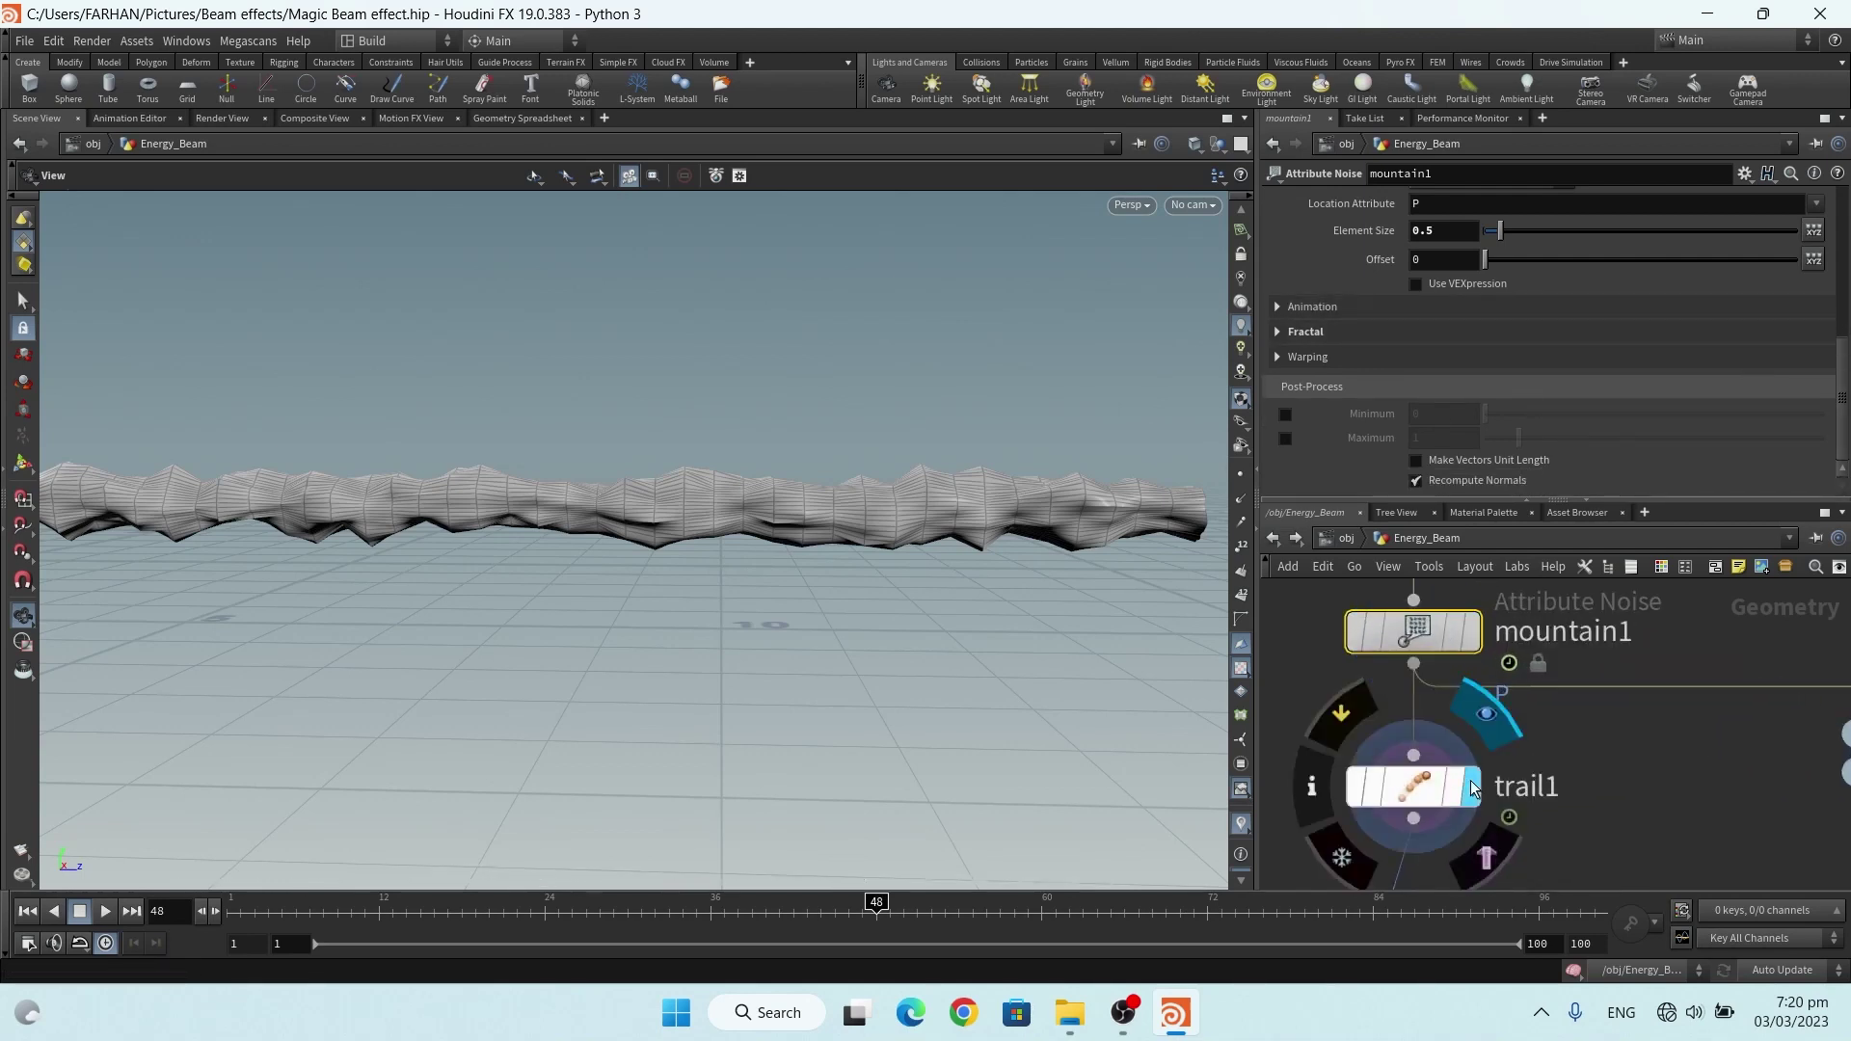
left_click(1404, 784)
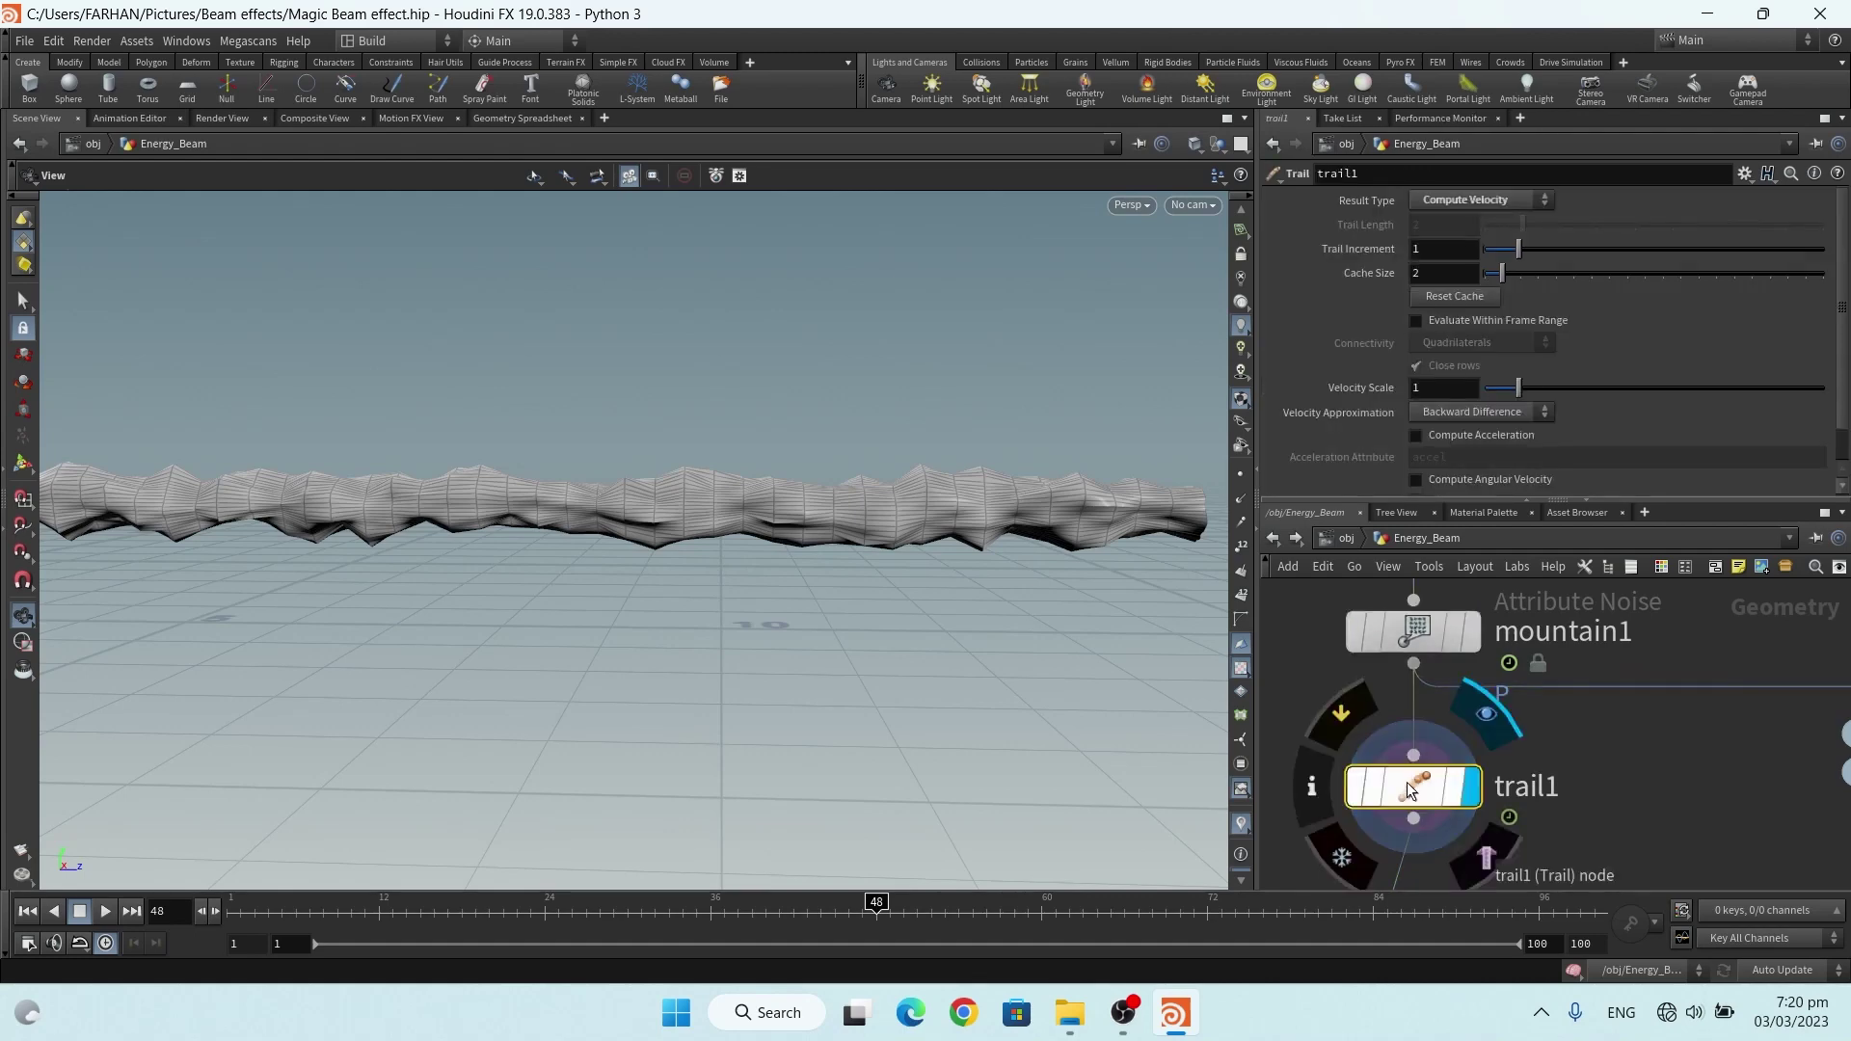
left_click(1462, 205)
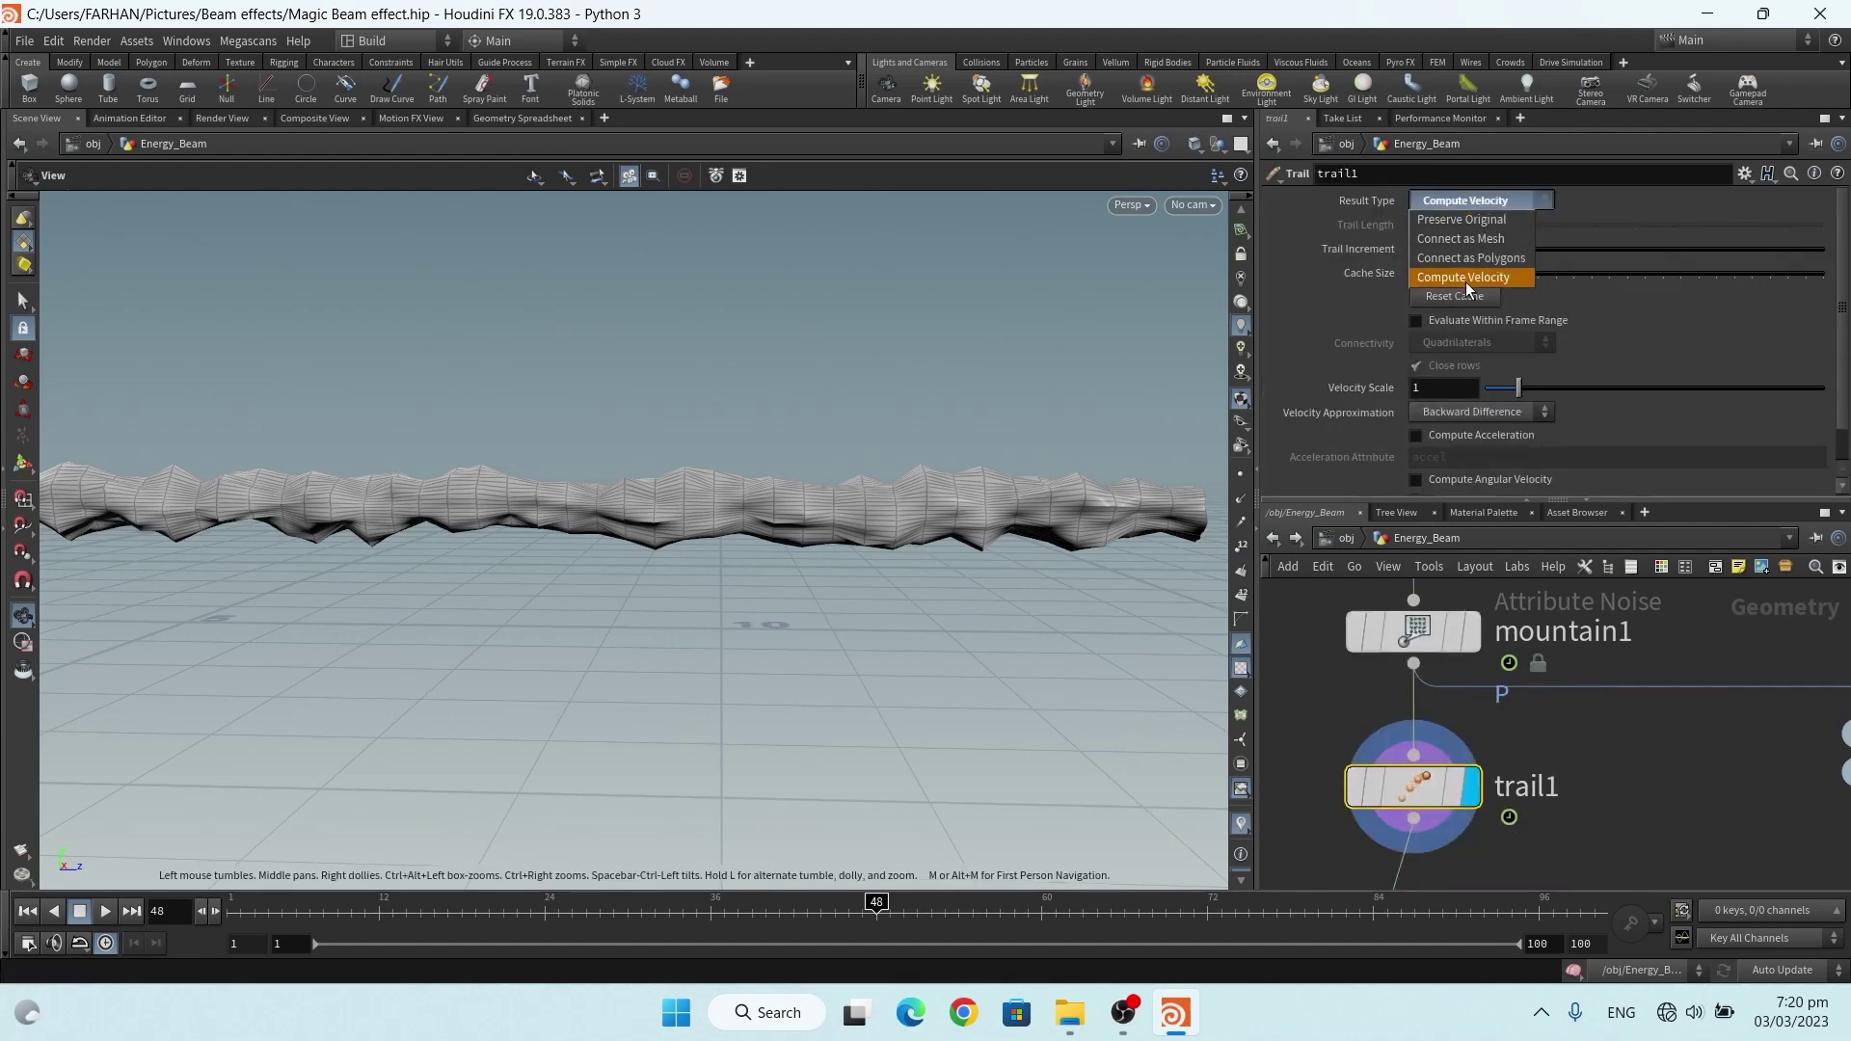
left_click(1483, 200)
Bring the whole beam into view, set the display flag on pyrosource1 and select it, and advance from the first frame to frame 33
scroll(1437, 797, "down", 3)
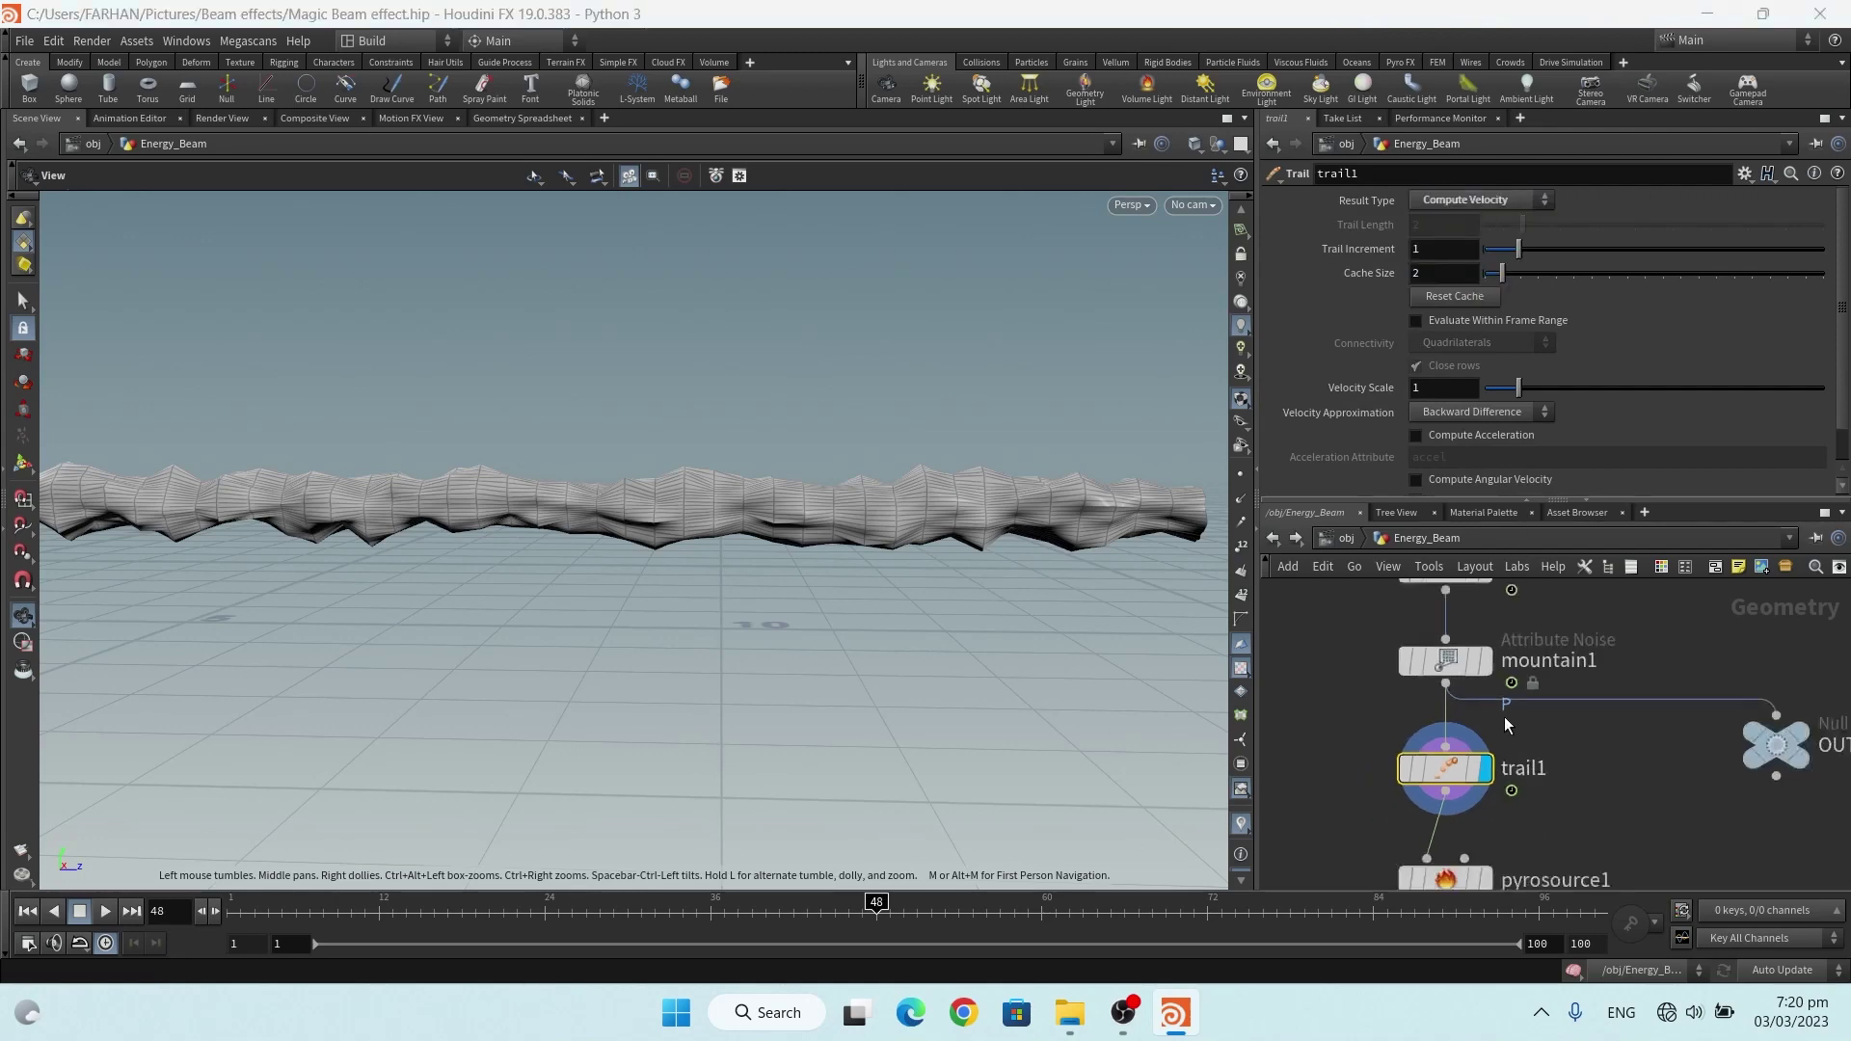
right_click_drag(998, 640, 594, 589)
left_click_drag(594, 589, 297, 465)
scroll(1425, 656, "up", 3)
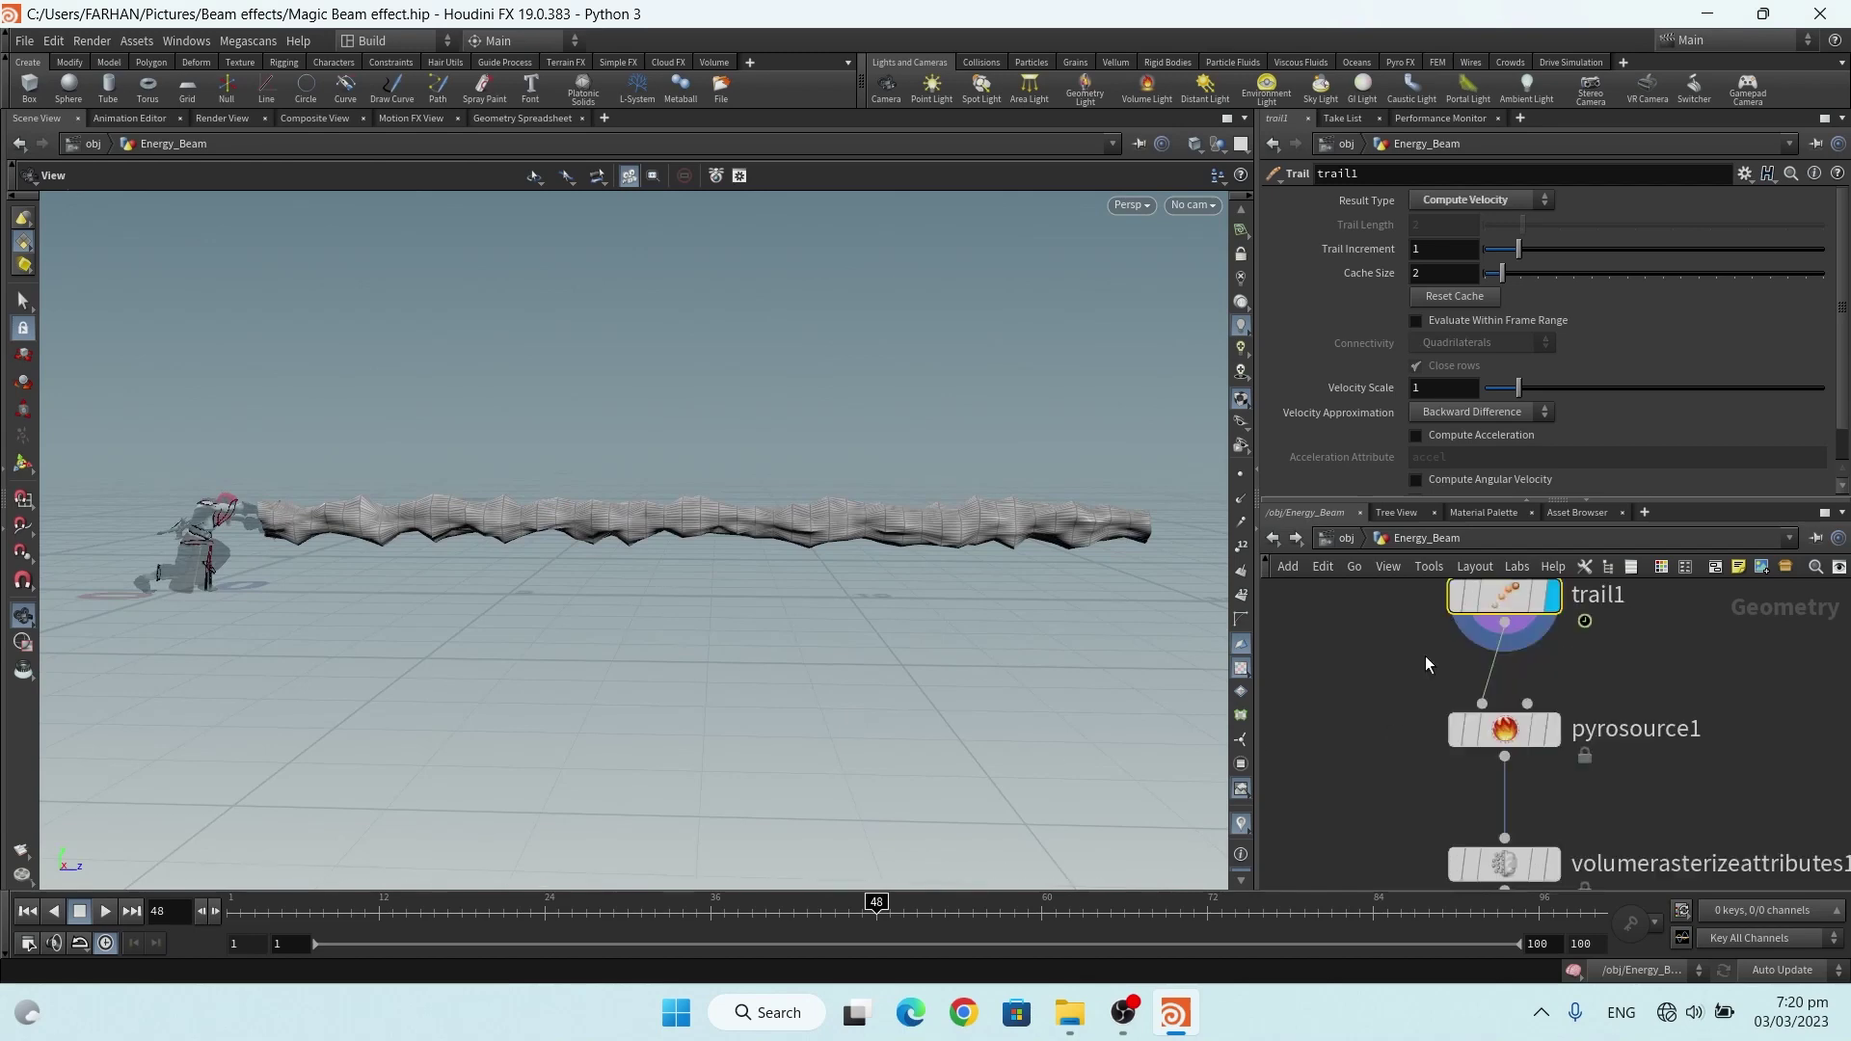
left_click(1462, 762)
key("ctrl+Left")
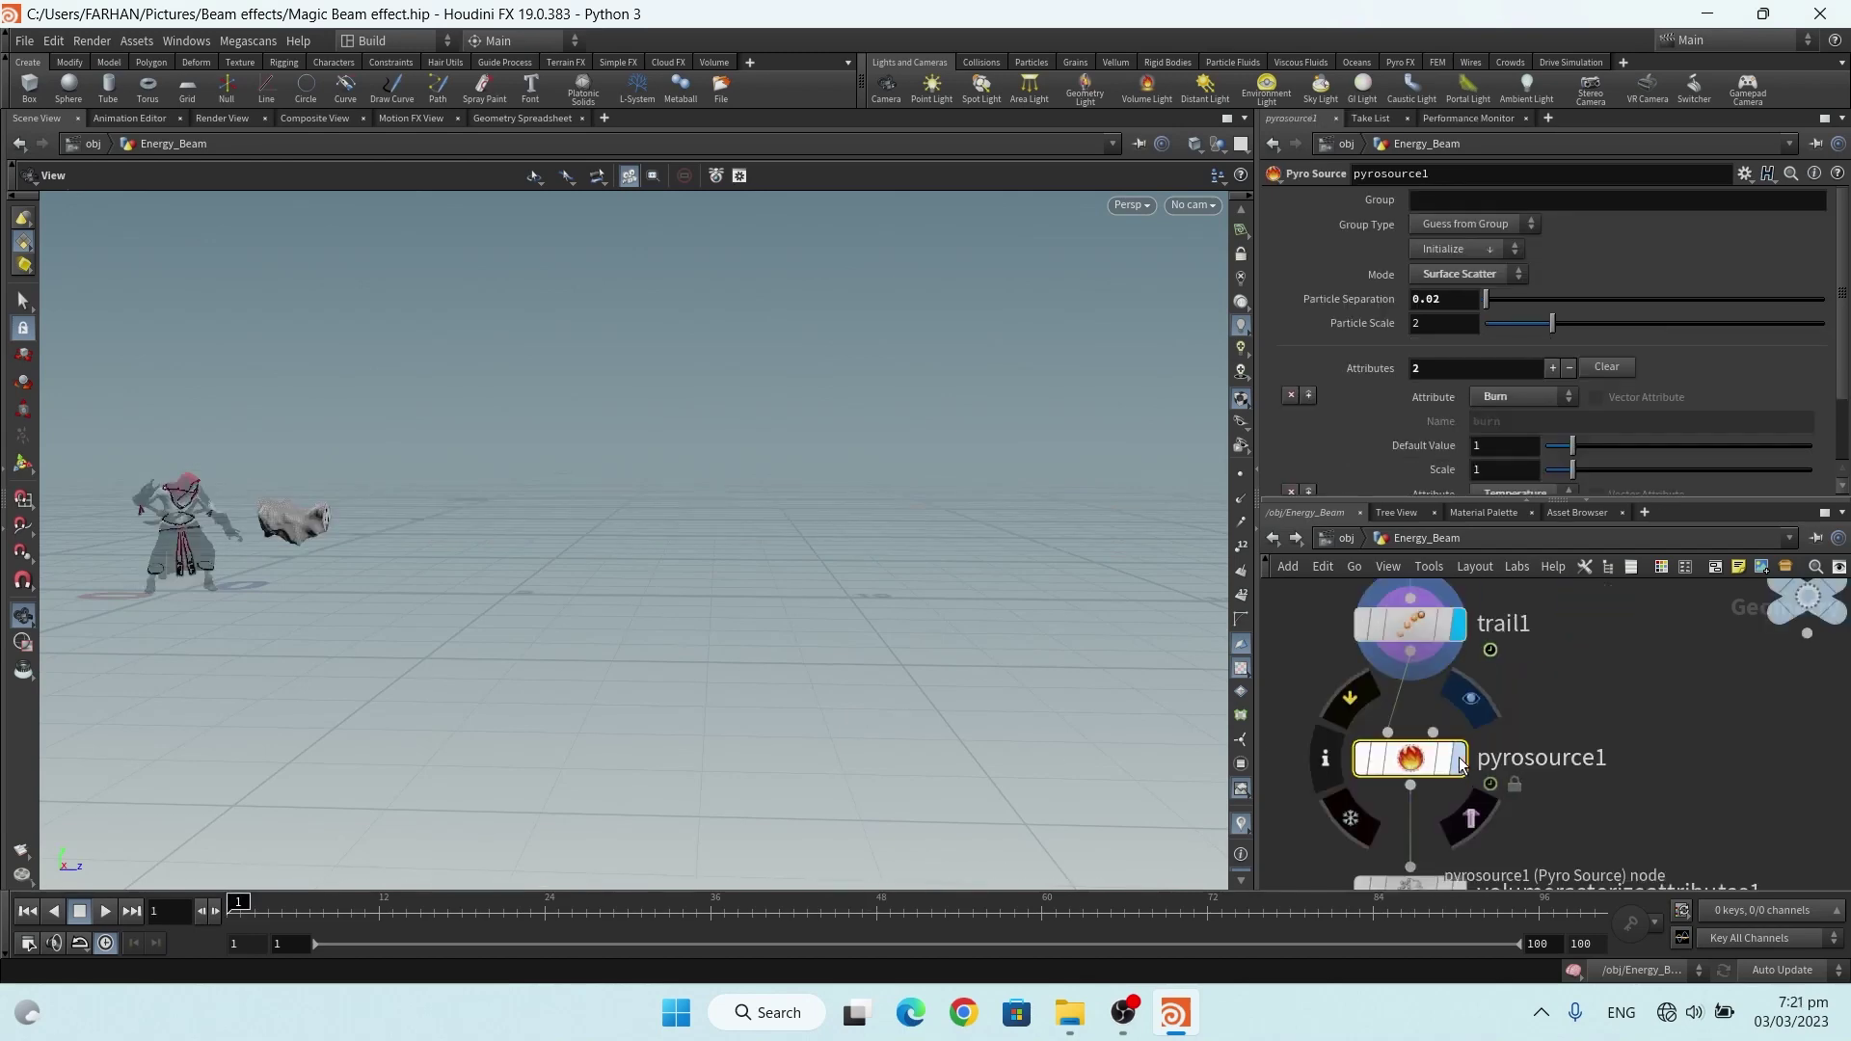
left_click(1462, 758)
key("Up")
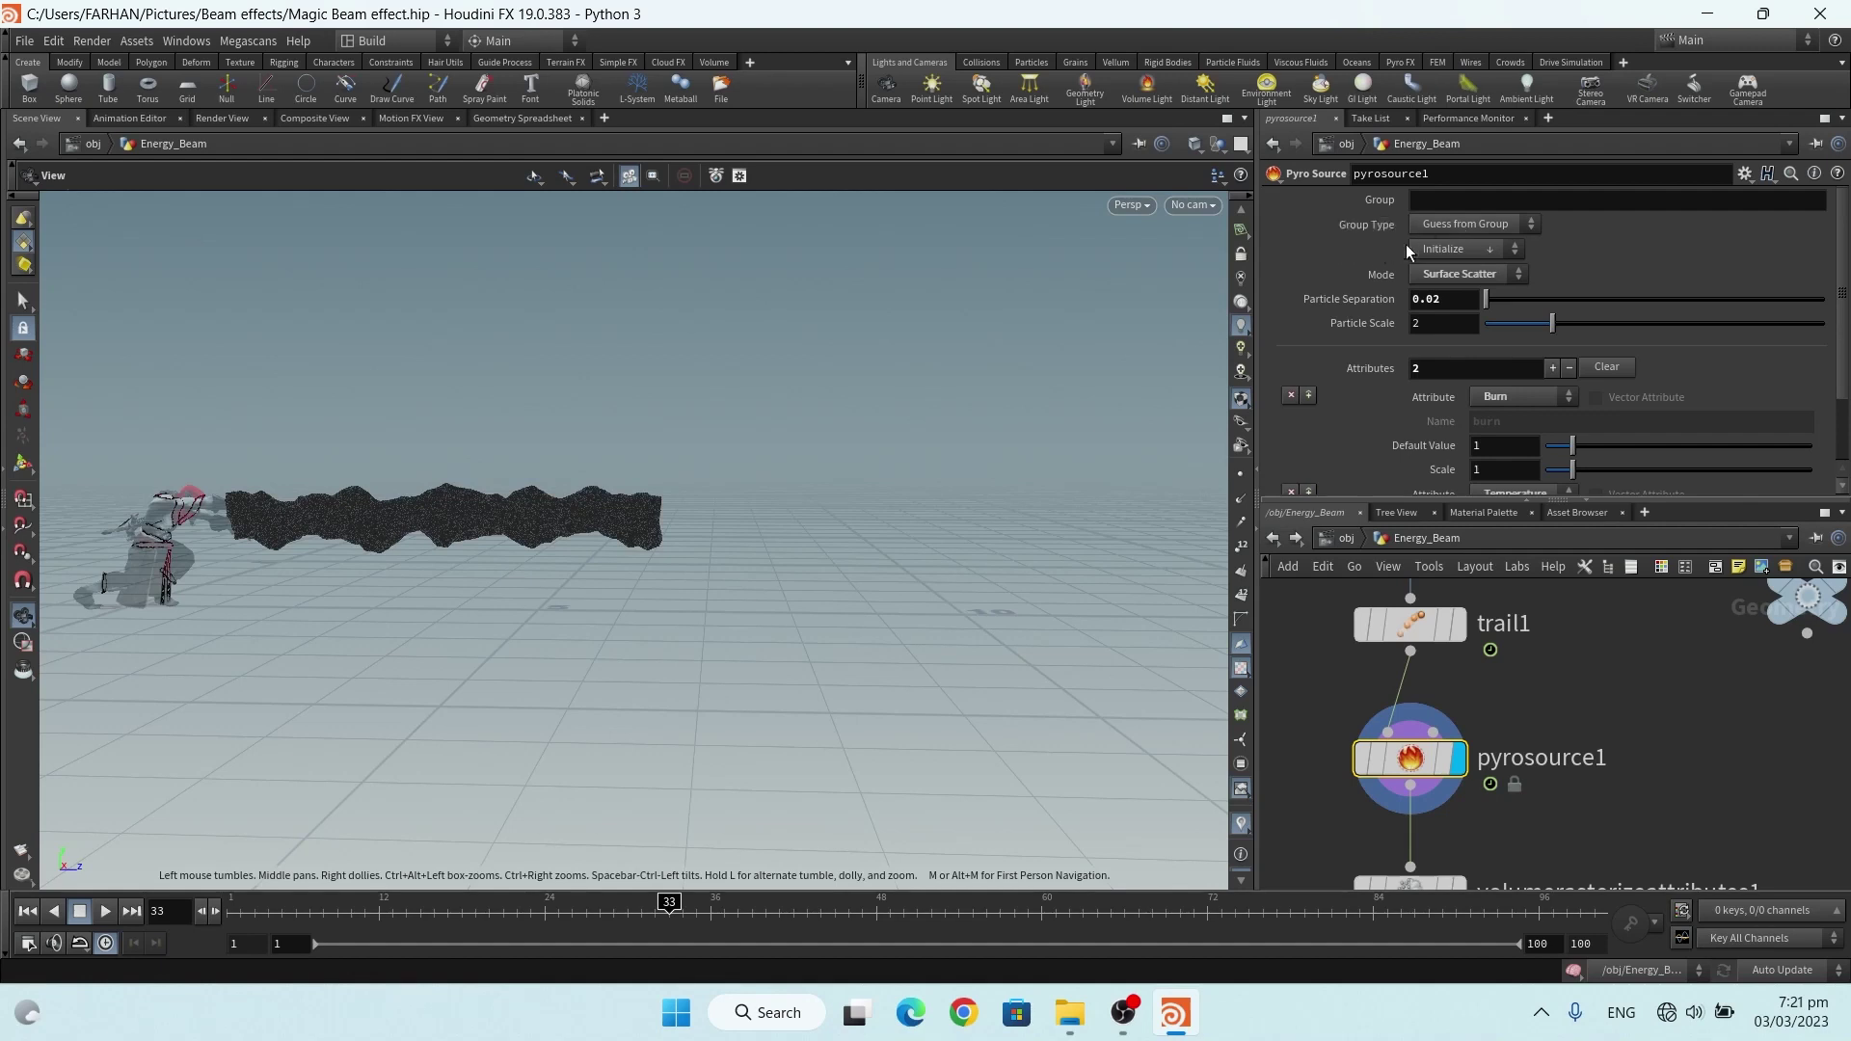
Examine pyrosource1's Initialize presets, Mode options, particle separation, and burn and temperature attributes
left_click(1461, 250)
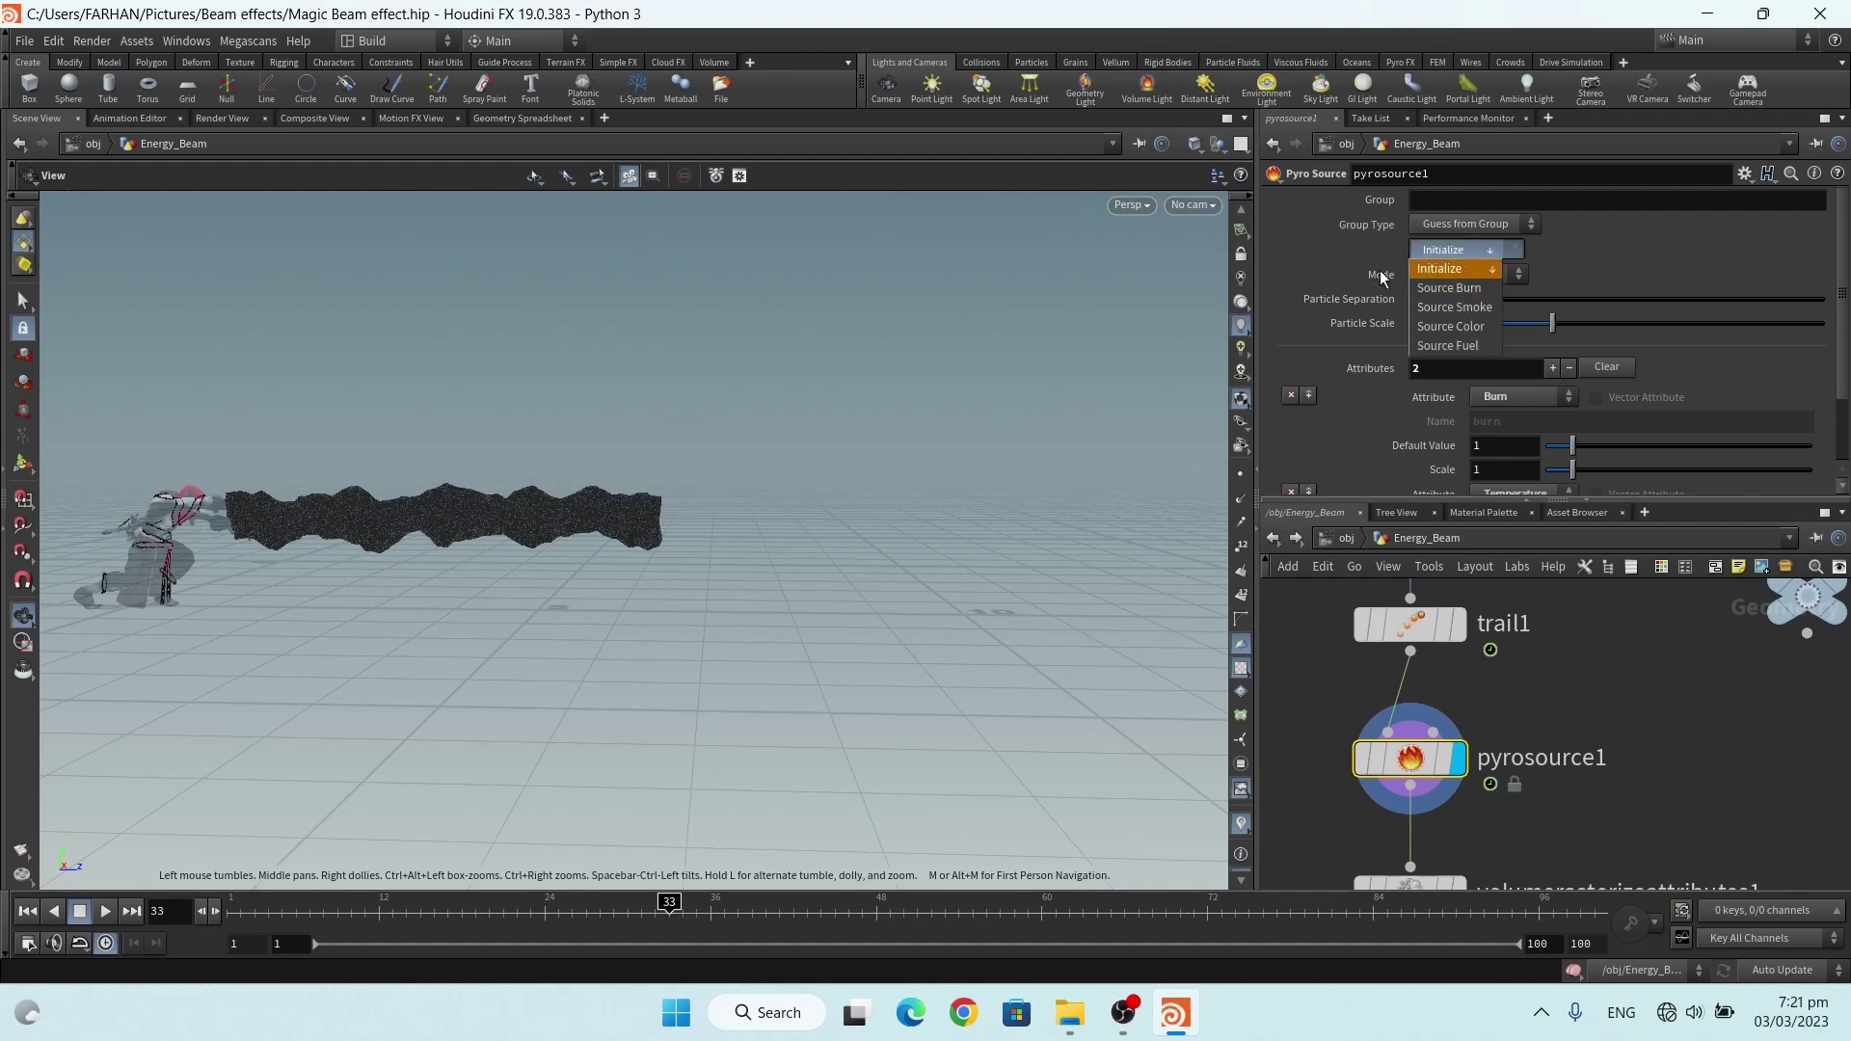
left_click(1271, 237)
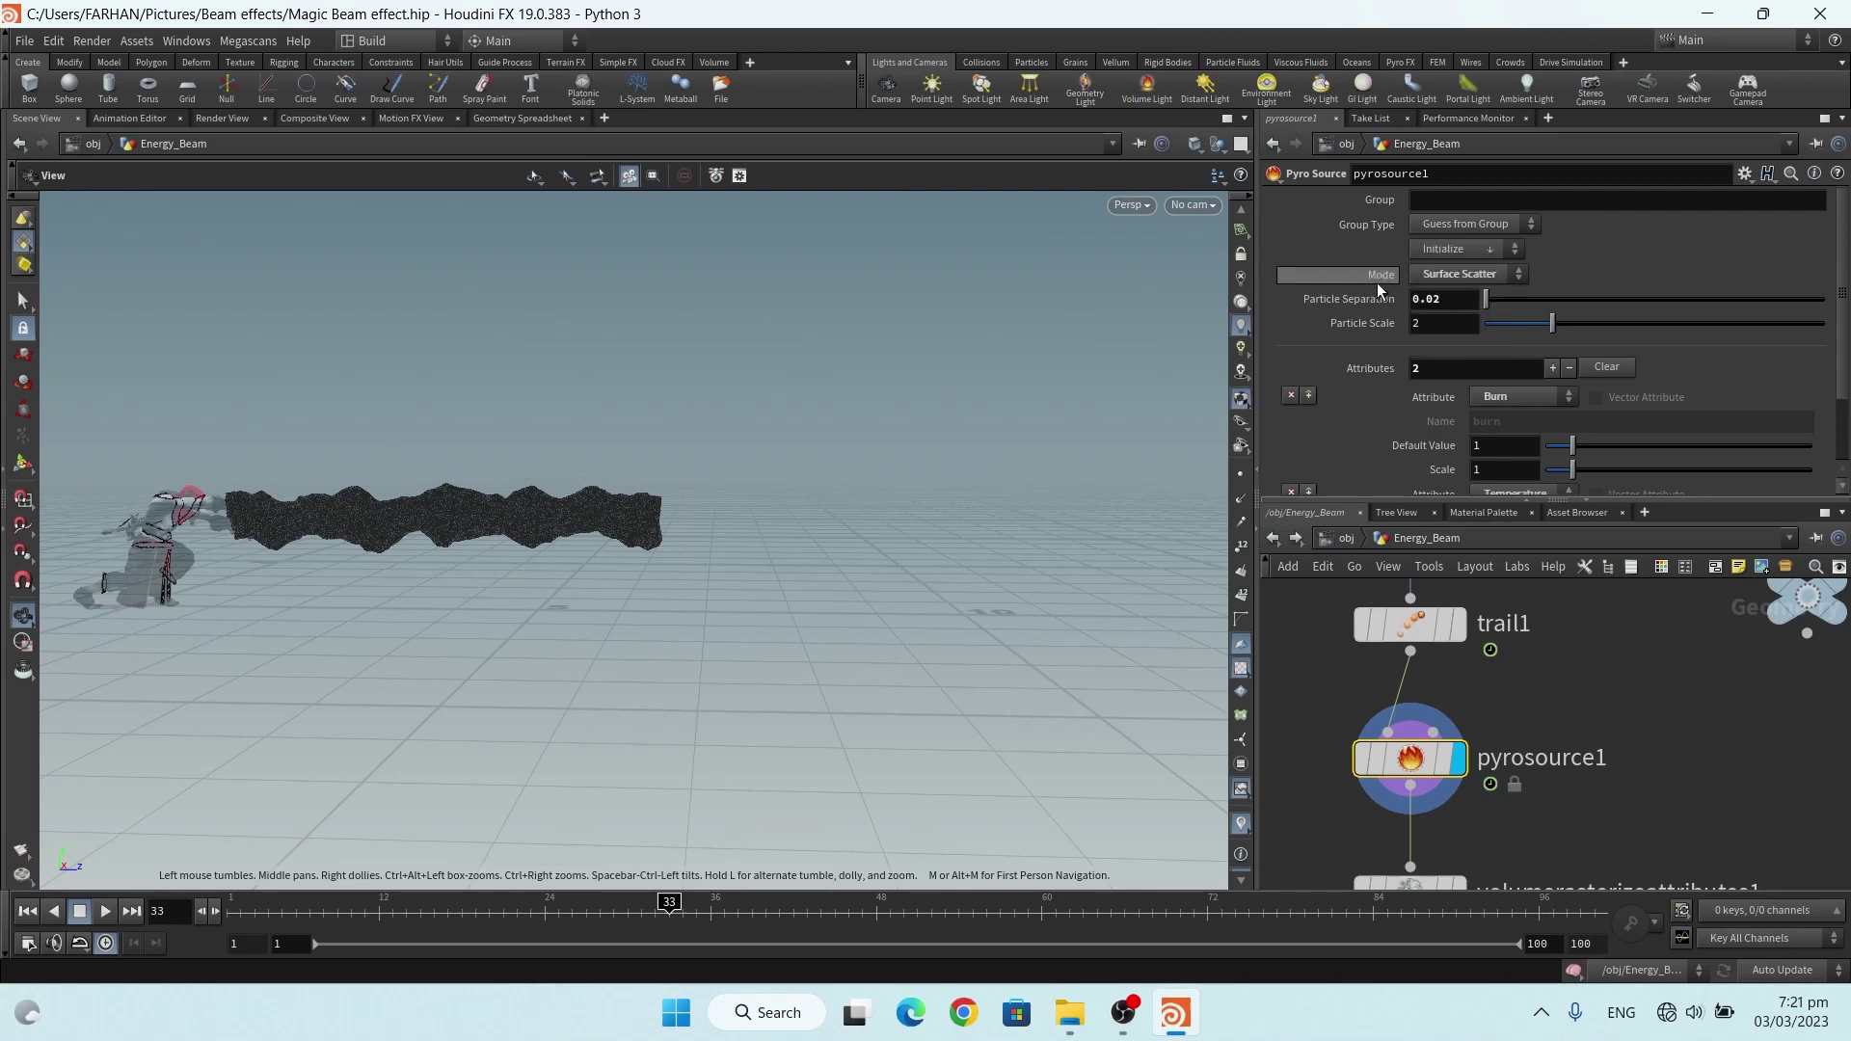
left_click(1471, 276)
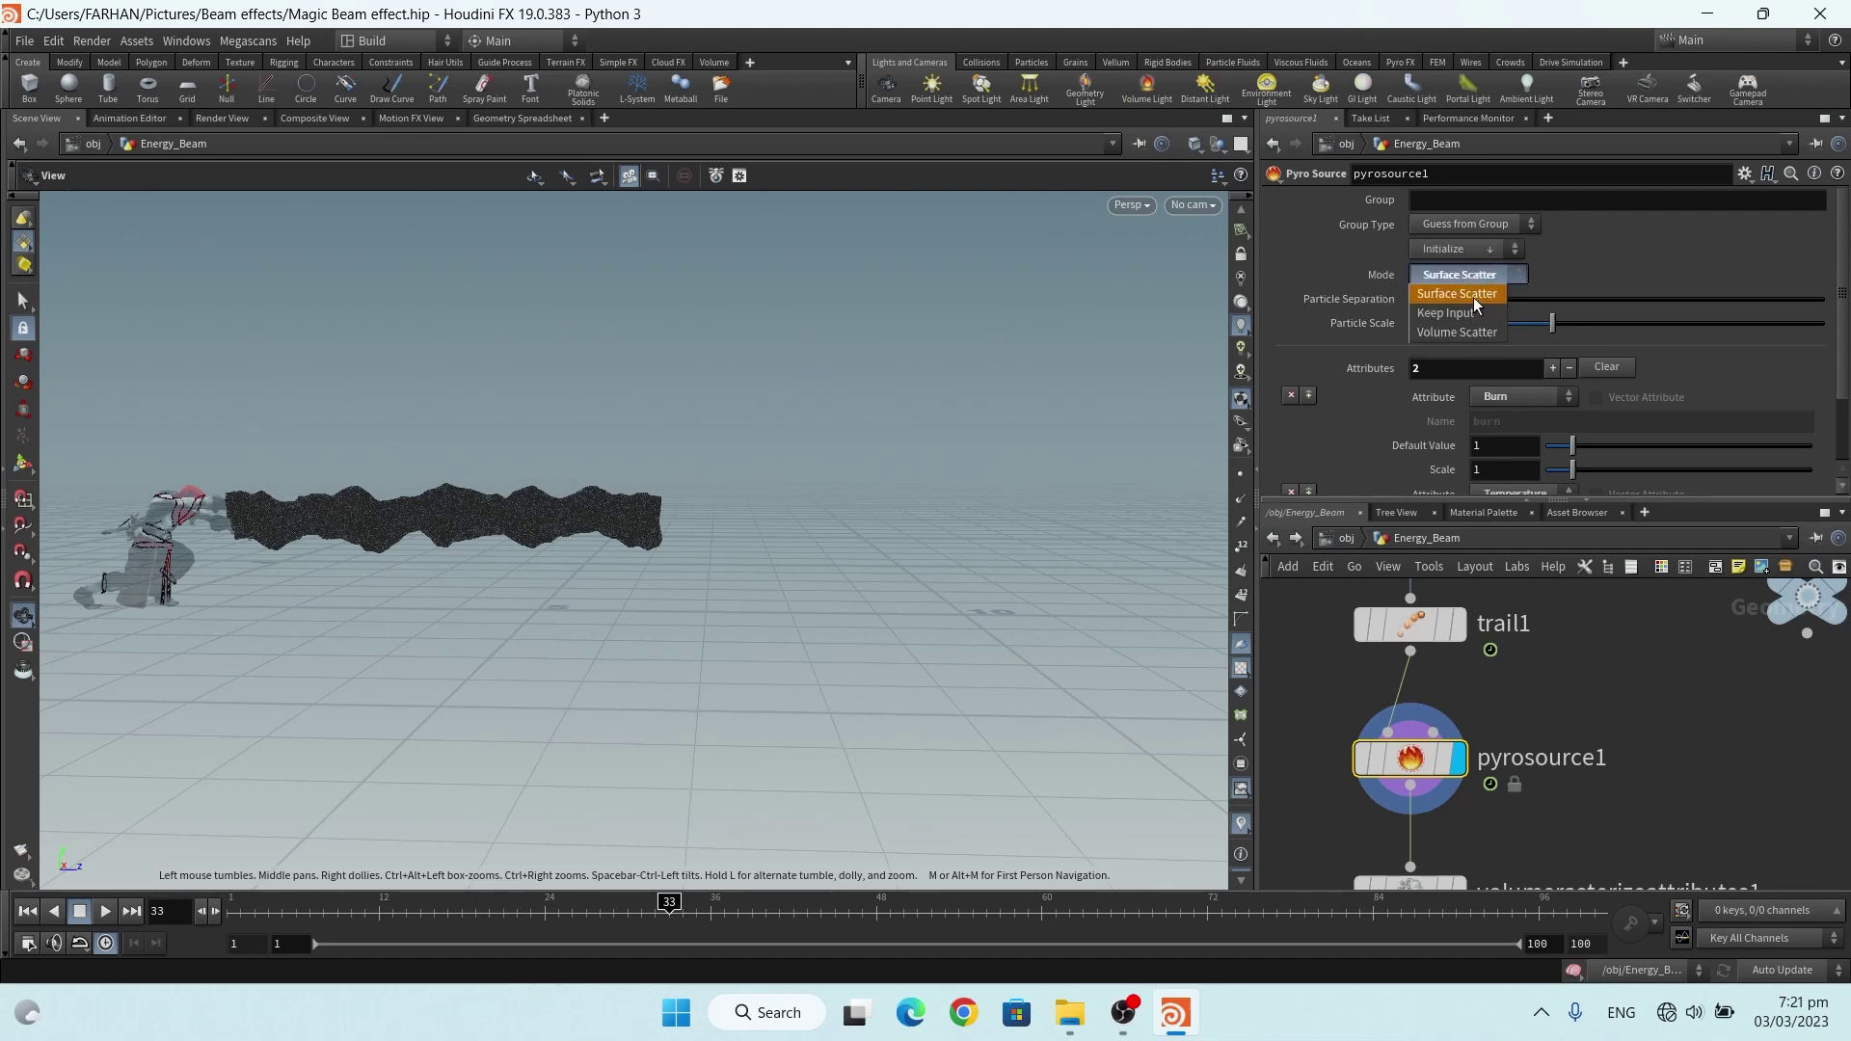
left_click(1300, 242)
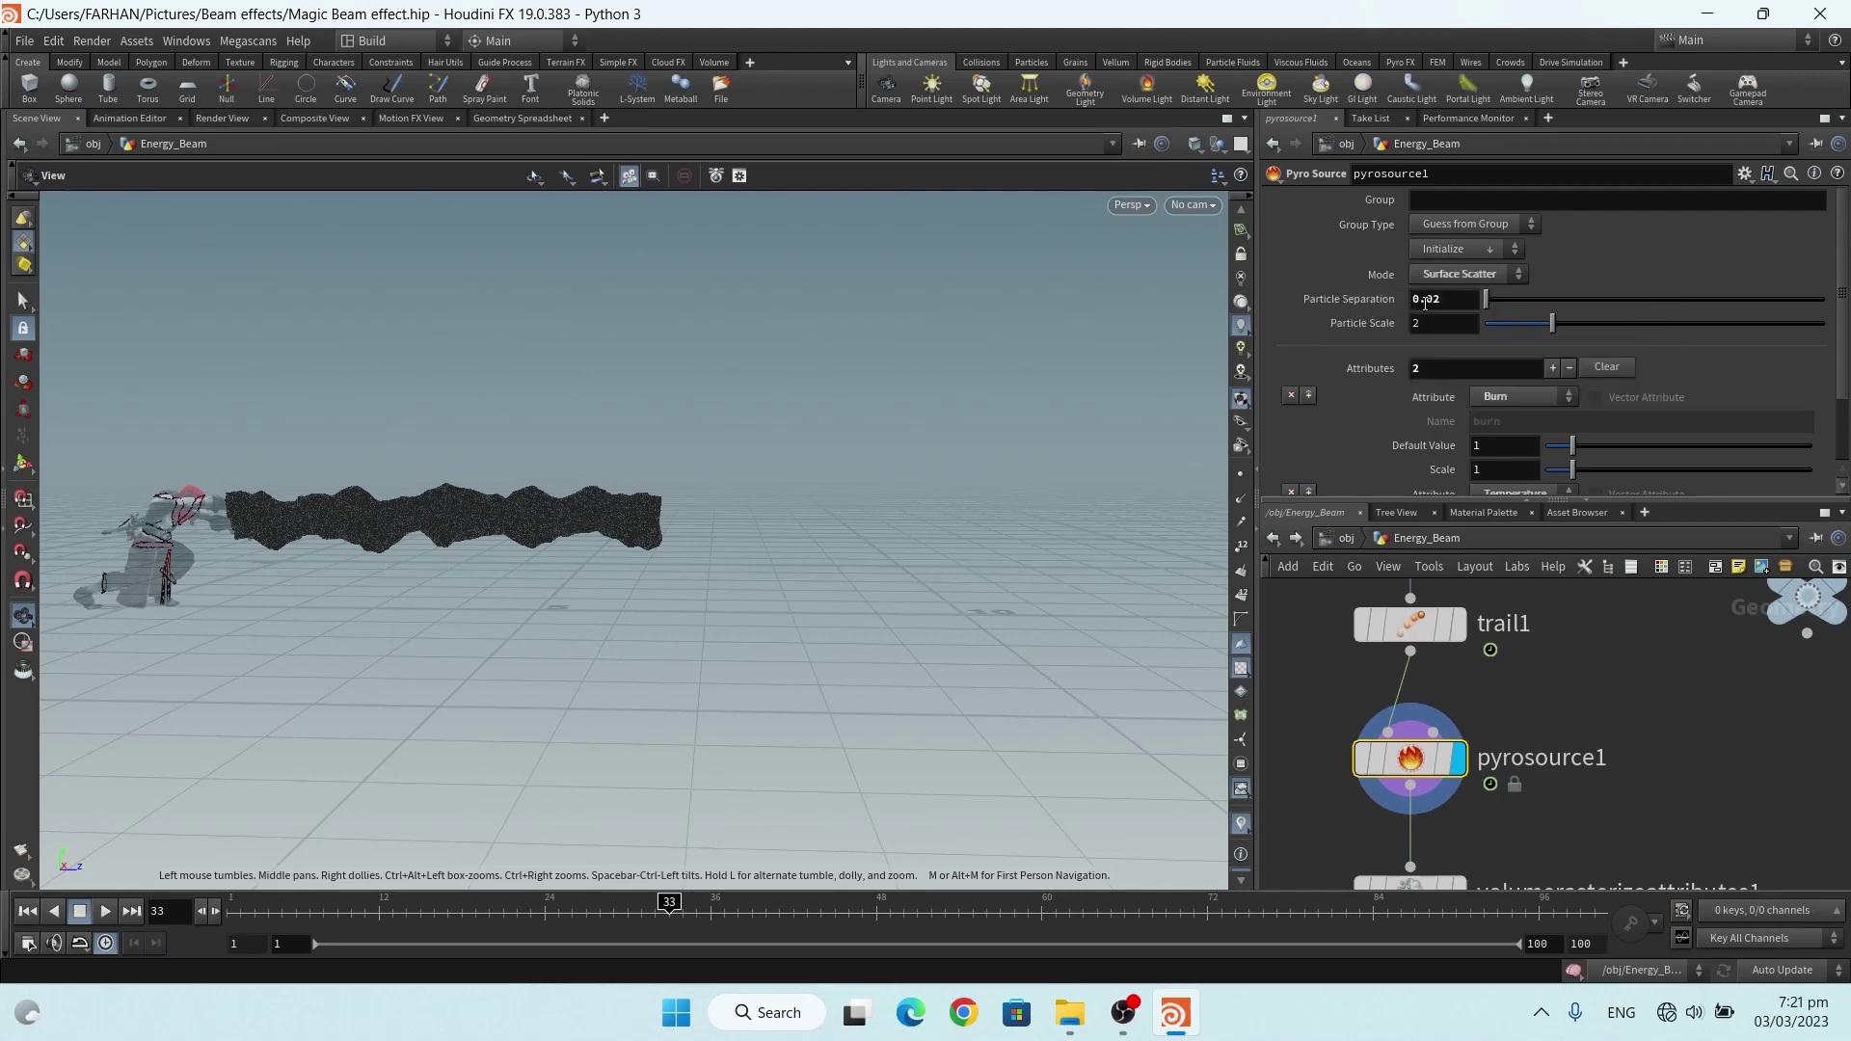
scroll(1379, 362, "down", 2)
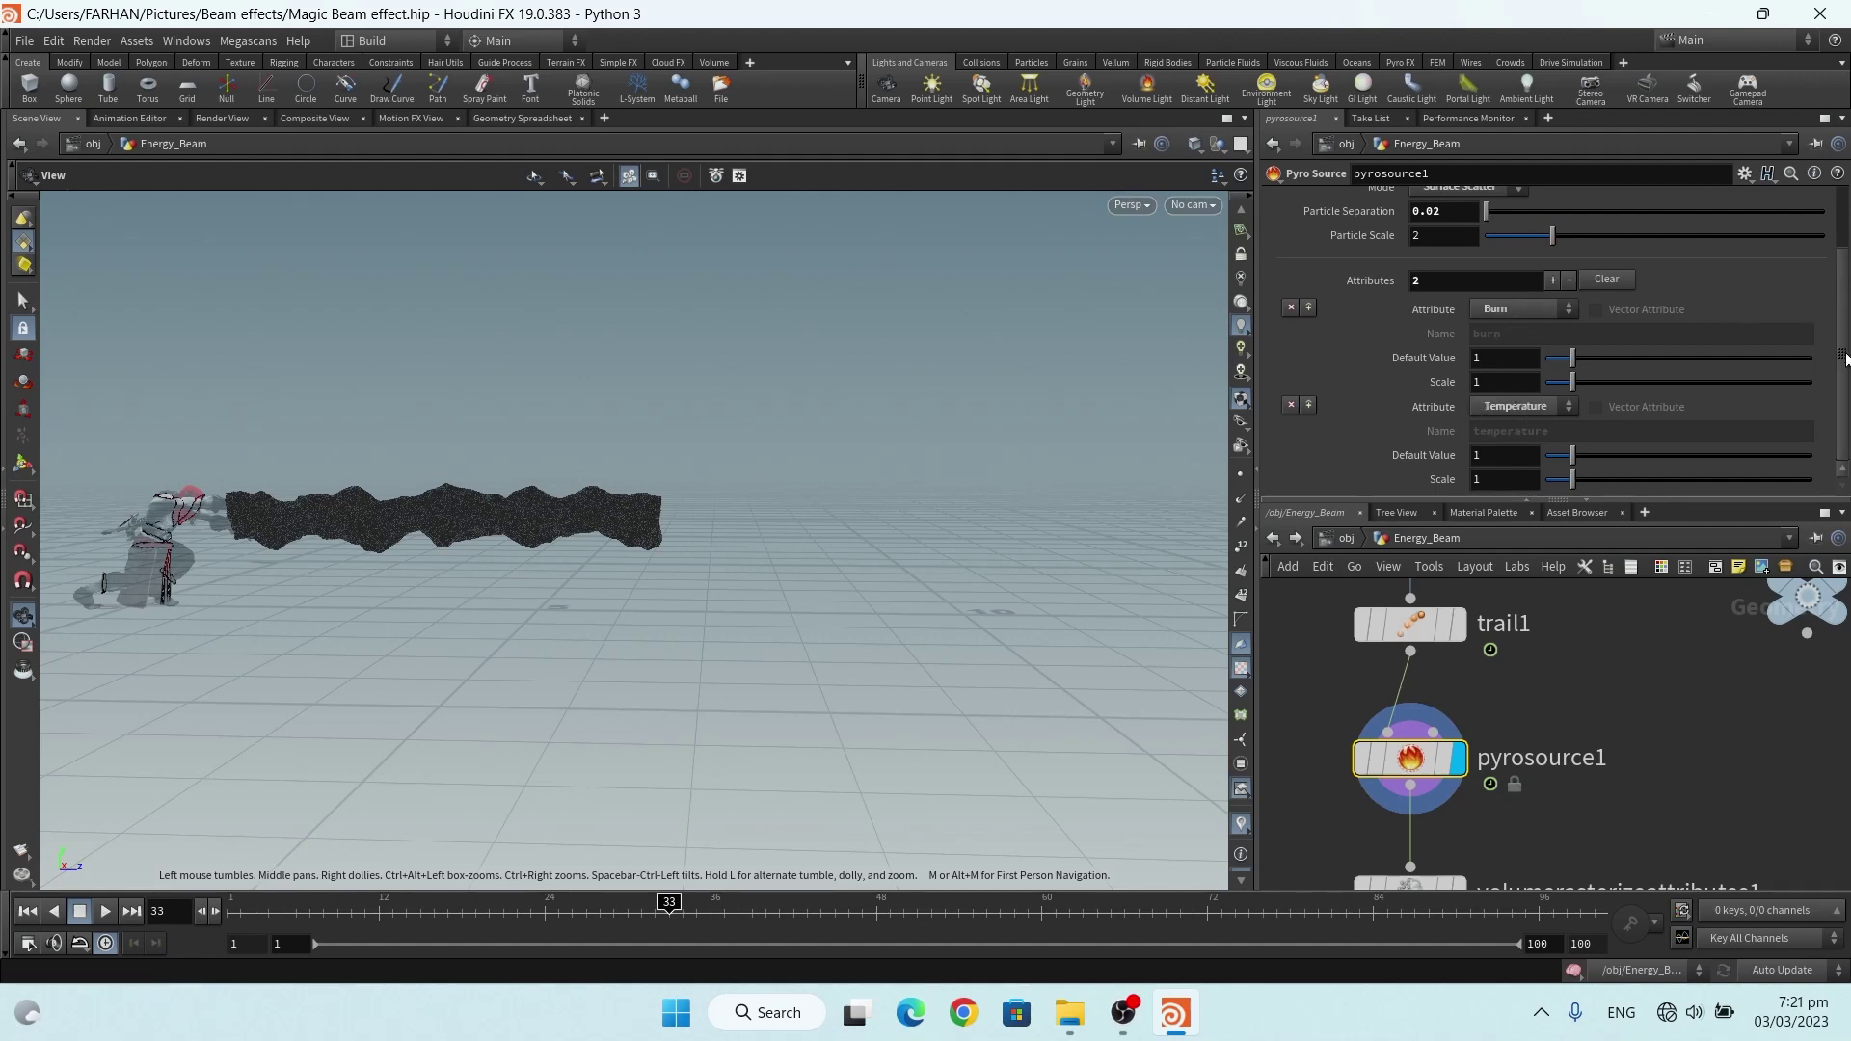
scroll(1603, 666, "down", 3)
scroll(1550, 798, "up", 3)
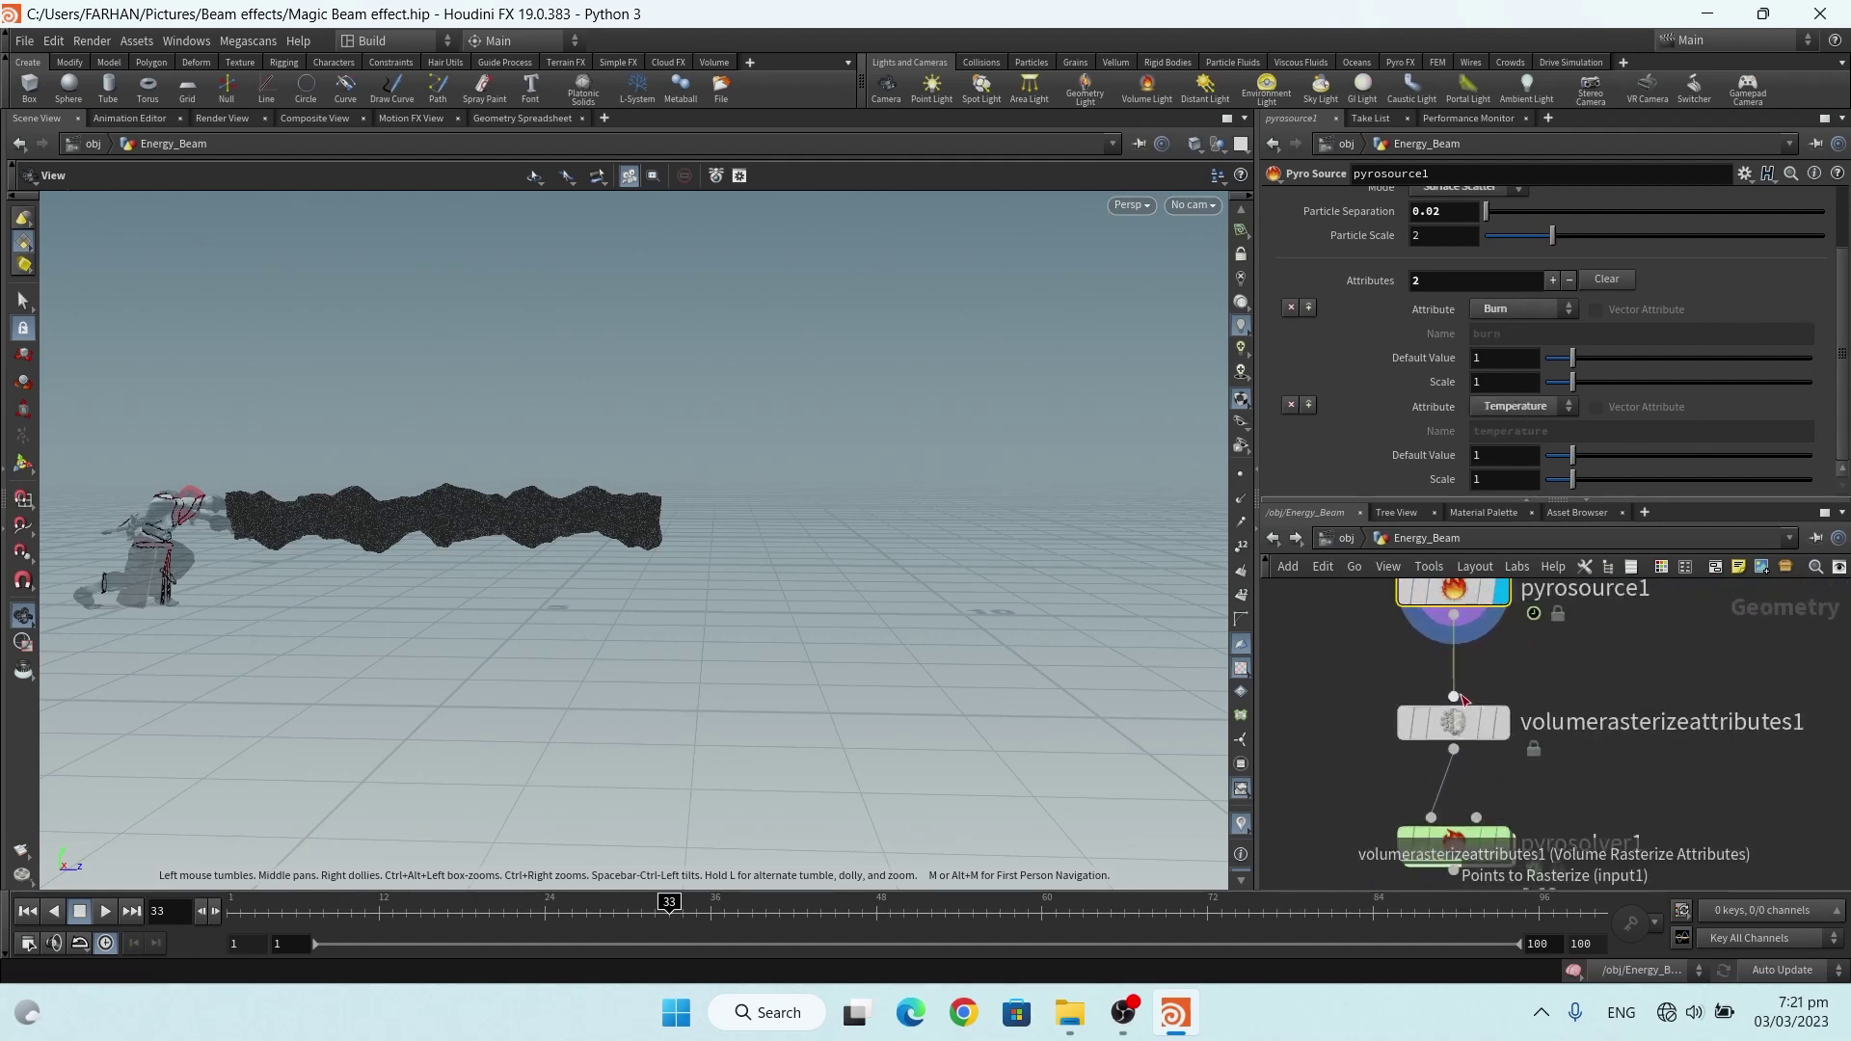
Display and select volumerasterizeattributes1, and review its rasterized attributes, voxel size, velocity blur and coverage settings
left_click(1505, 724)
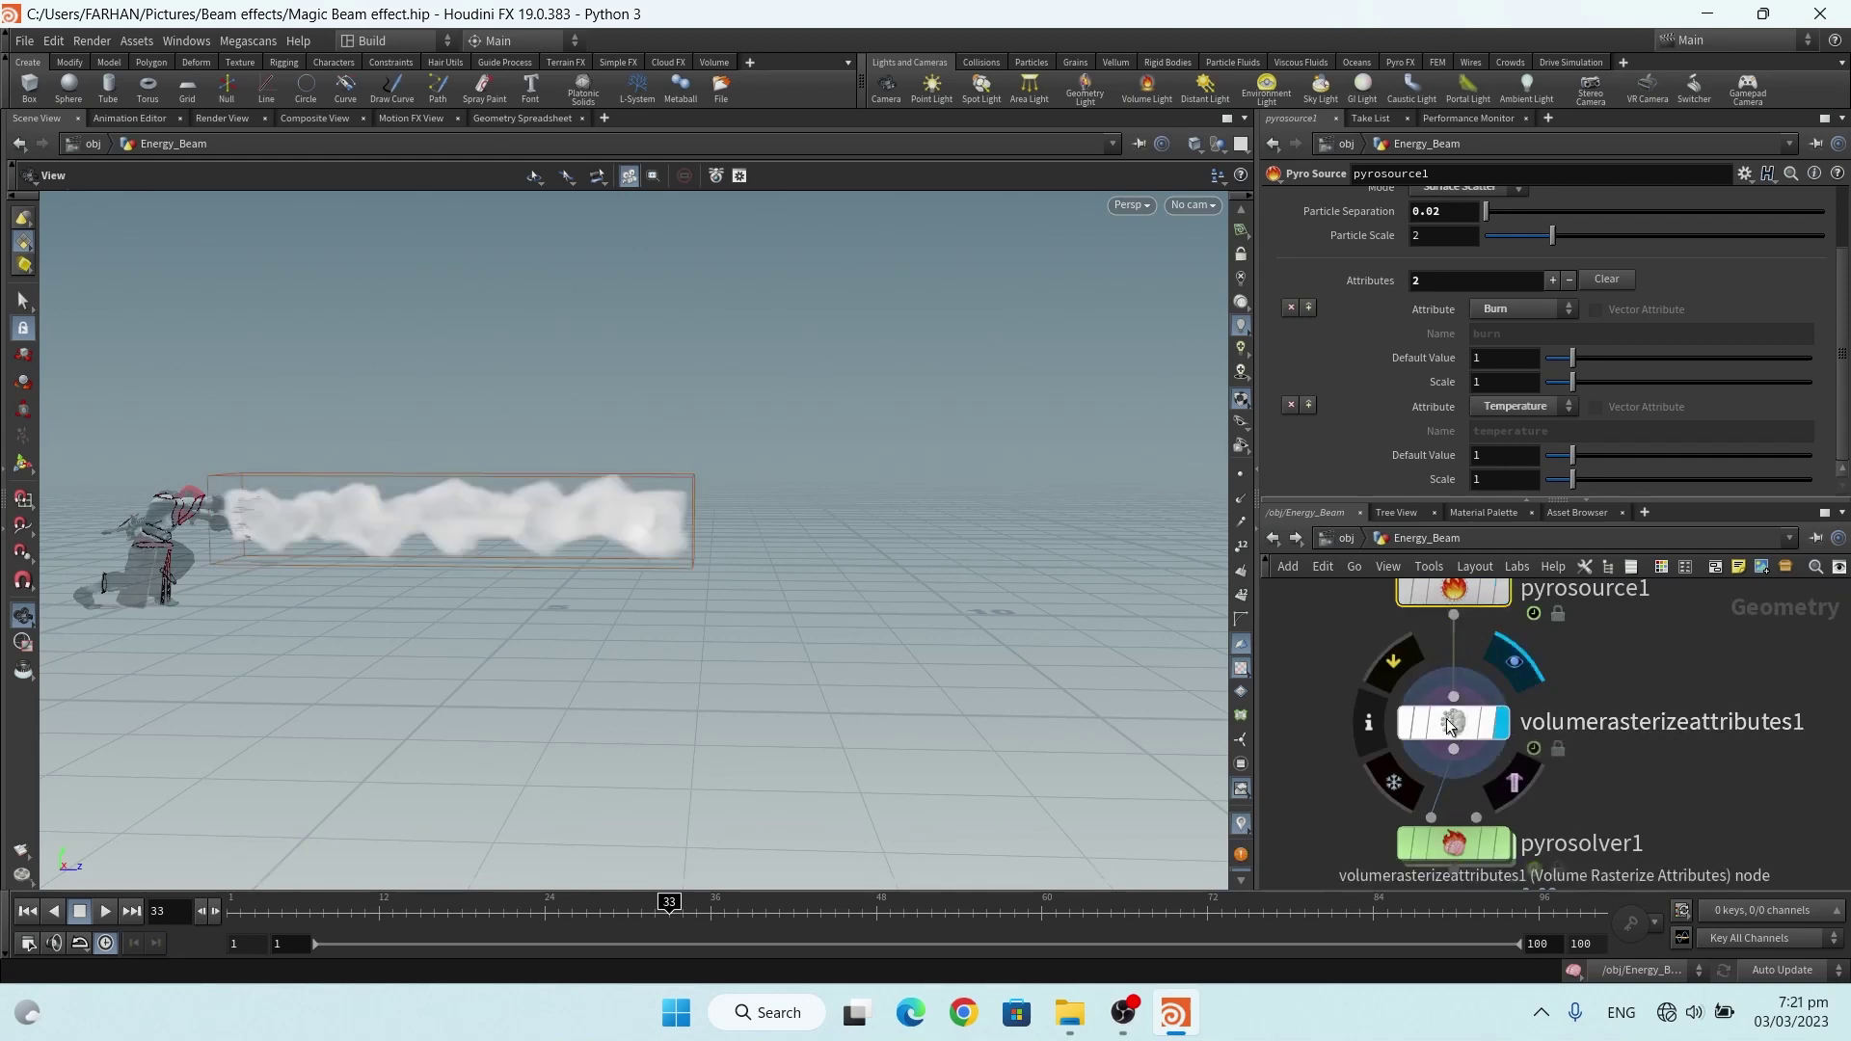
left_click(1449, 721)
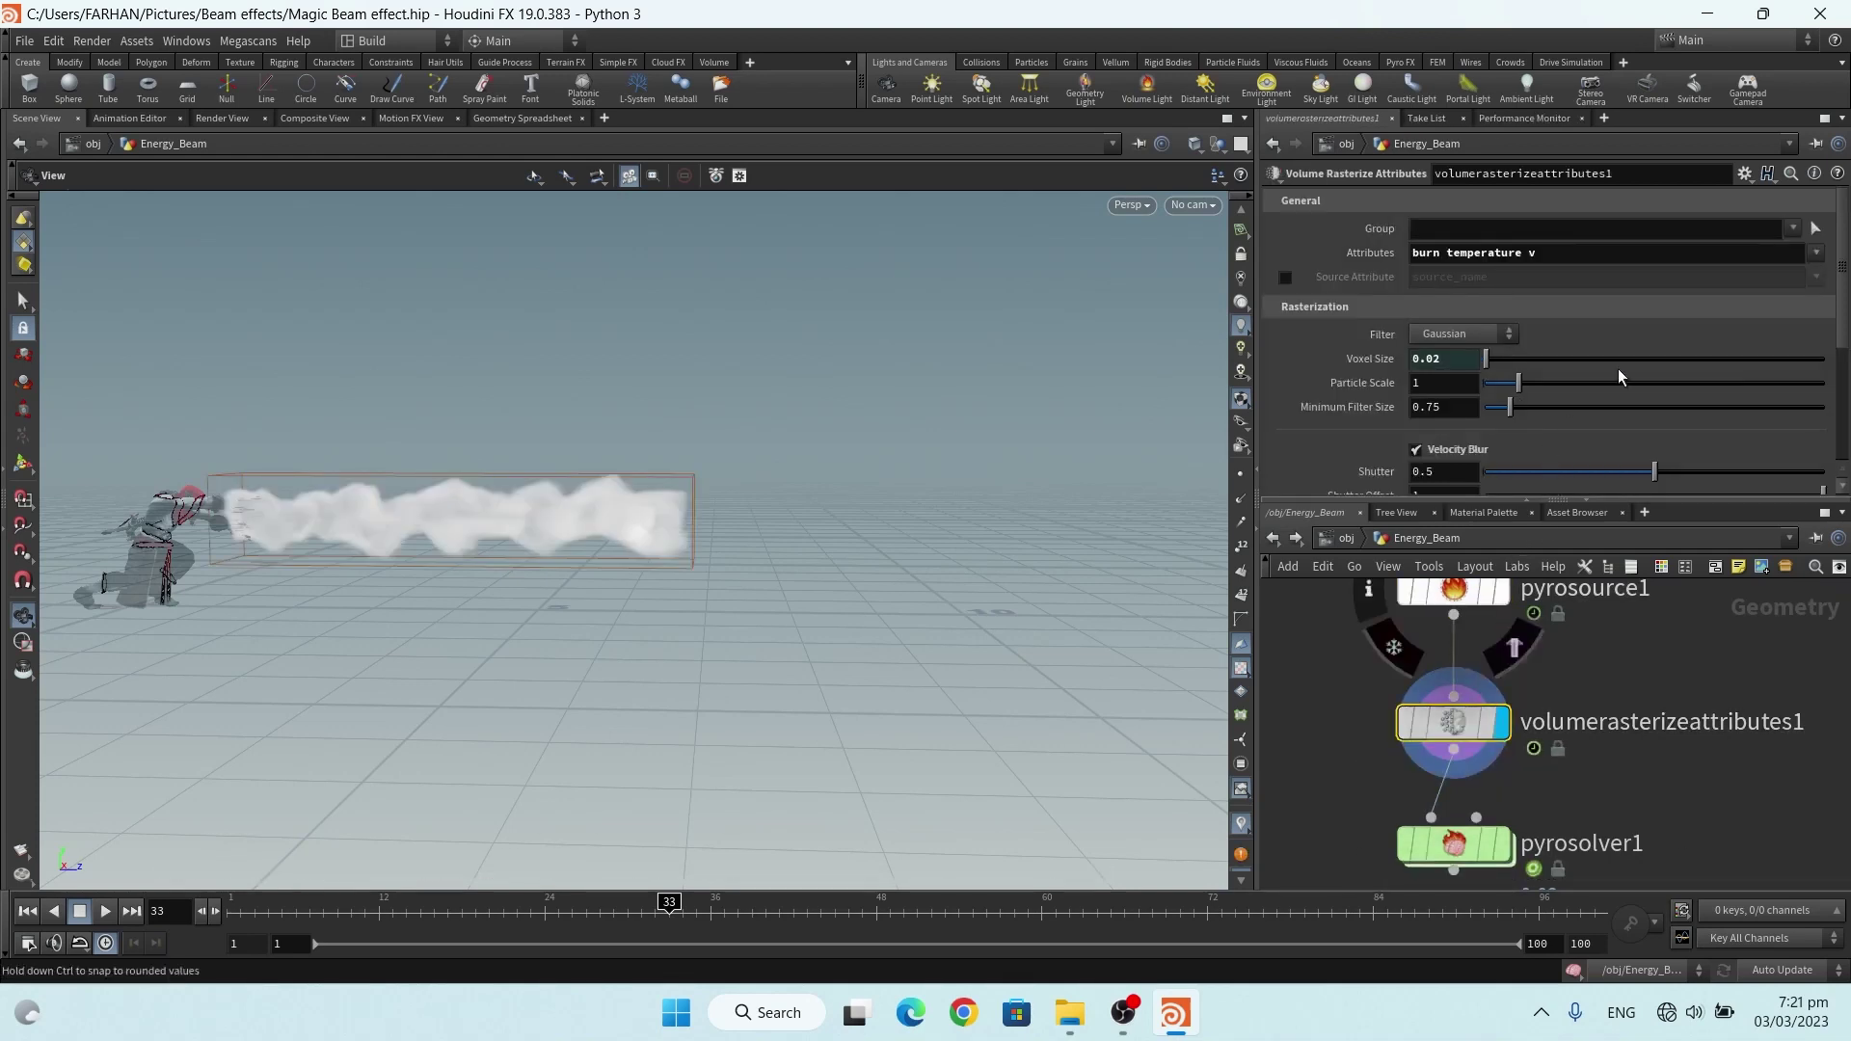
scroll(1619, 376, "down", 2)
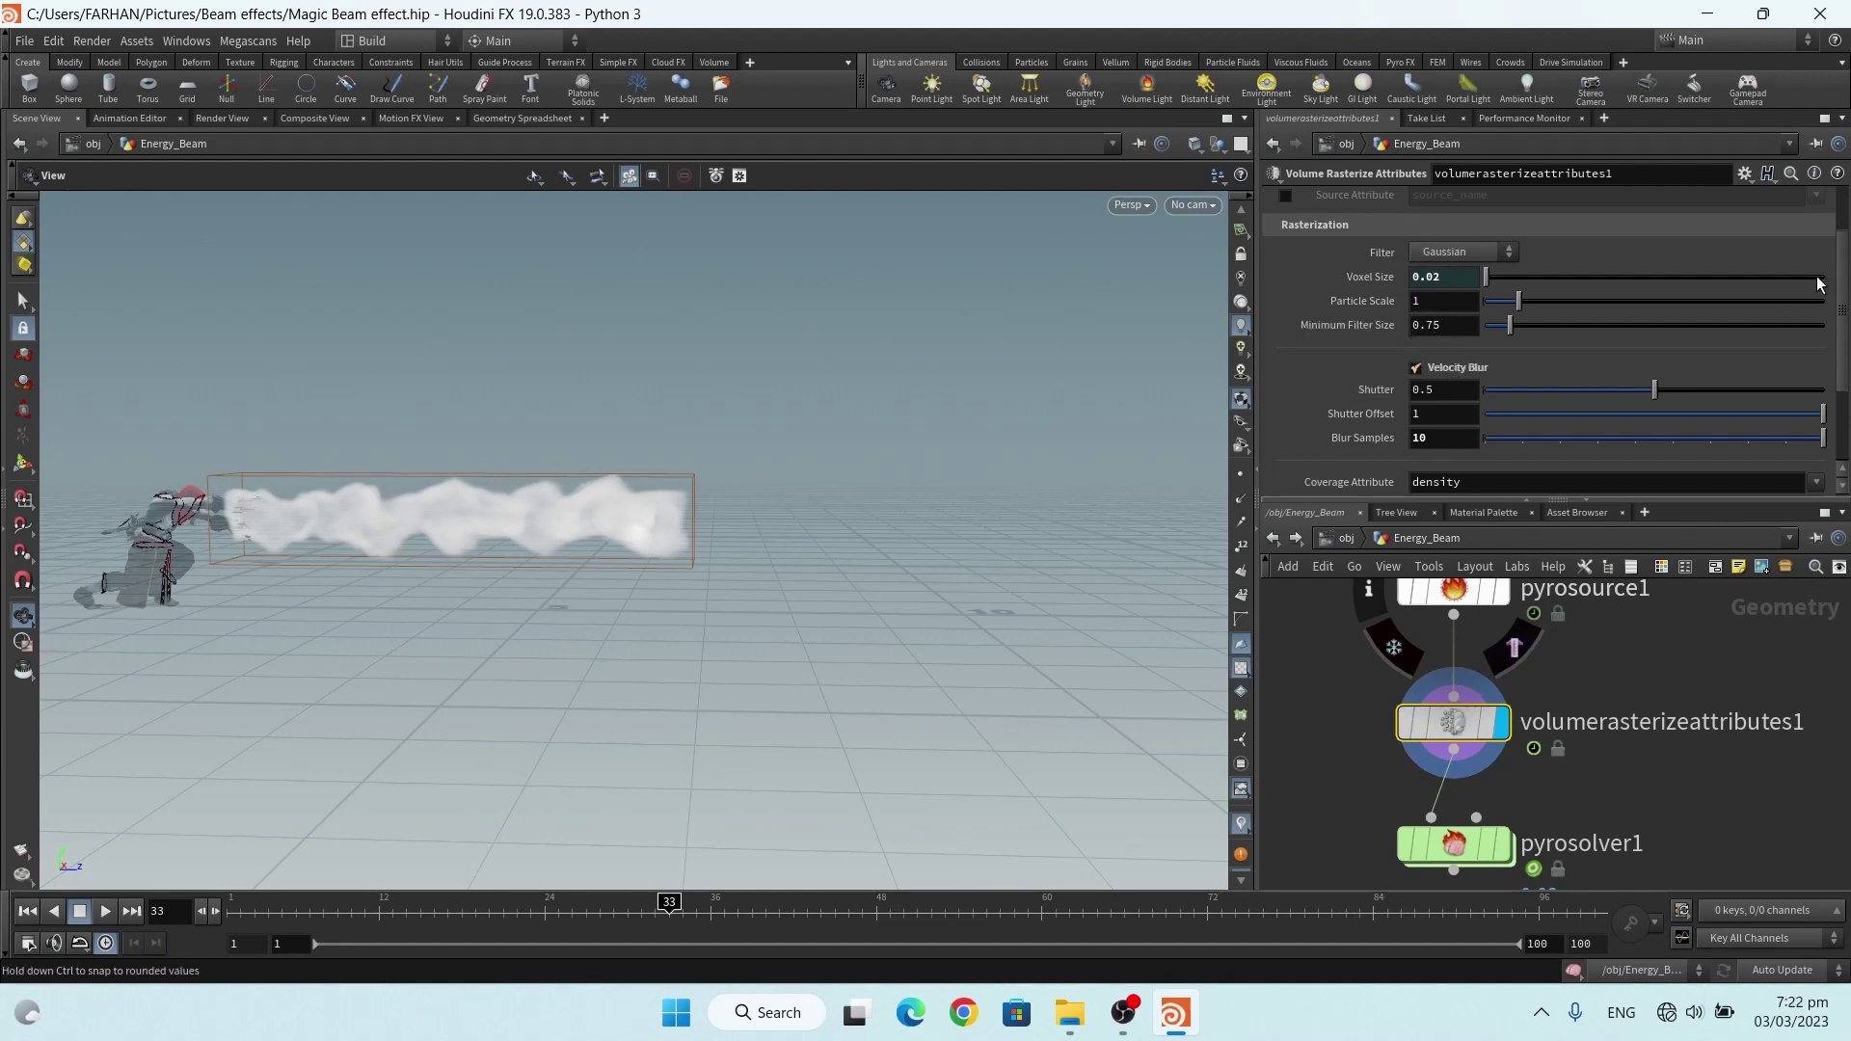
scroll(1376, 325, "down", 2)
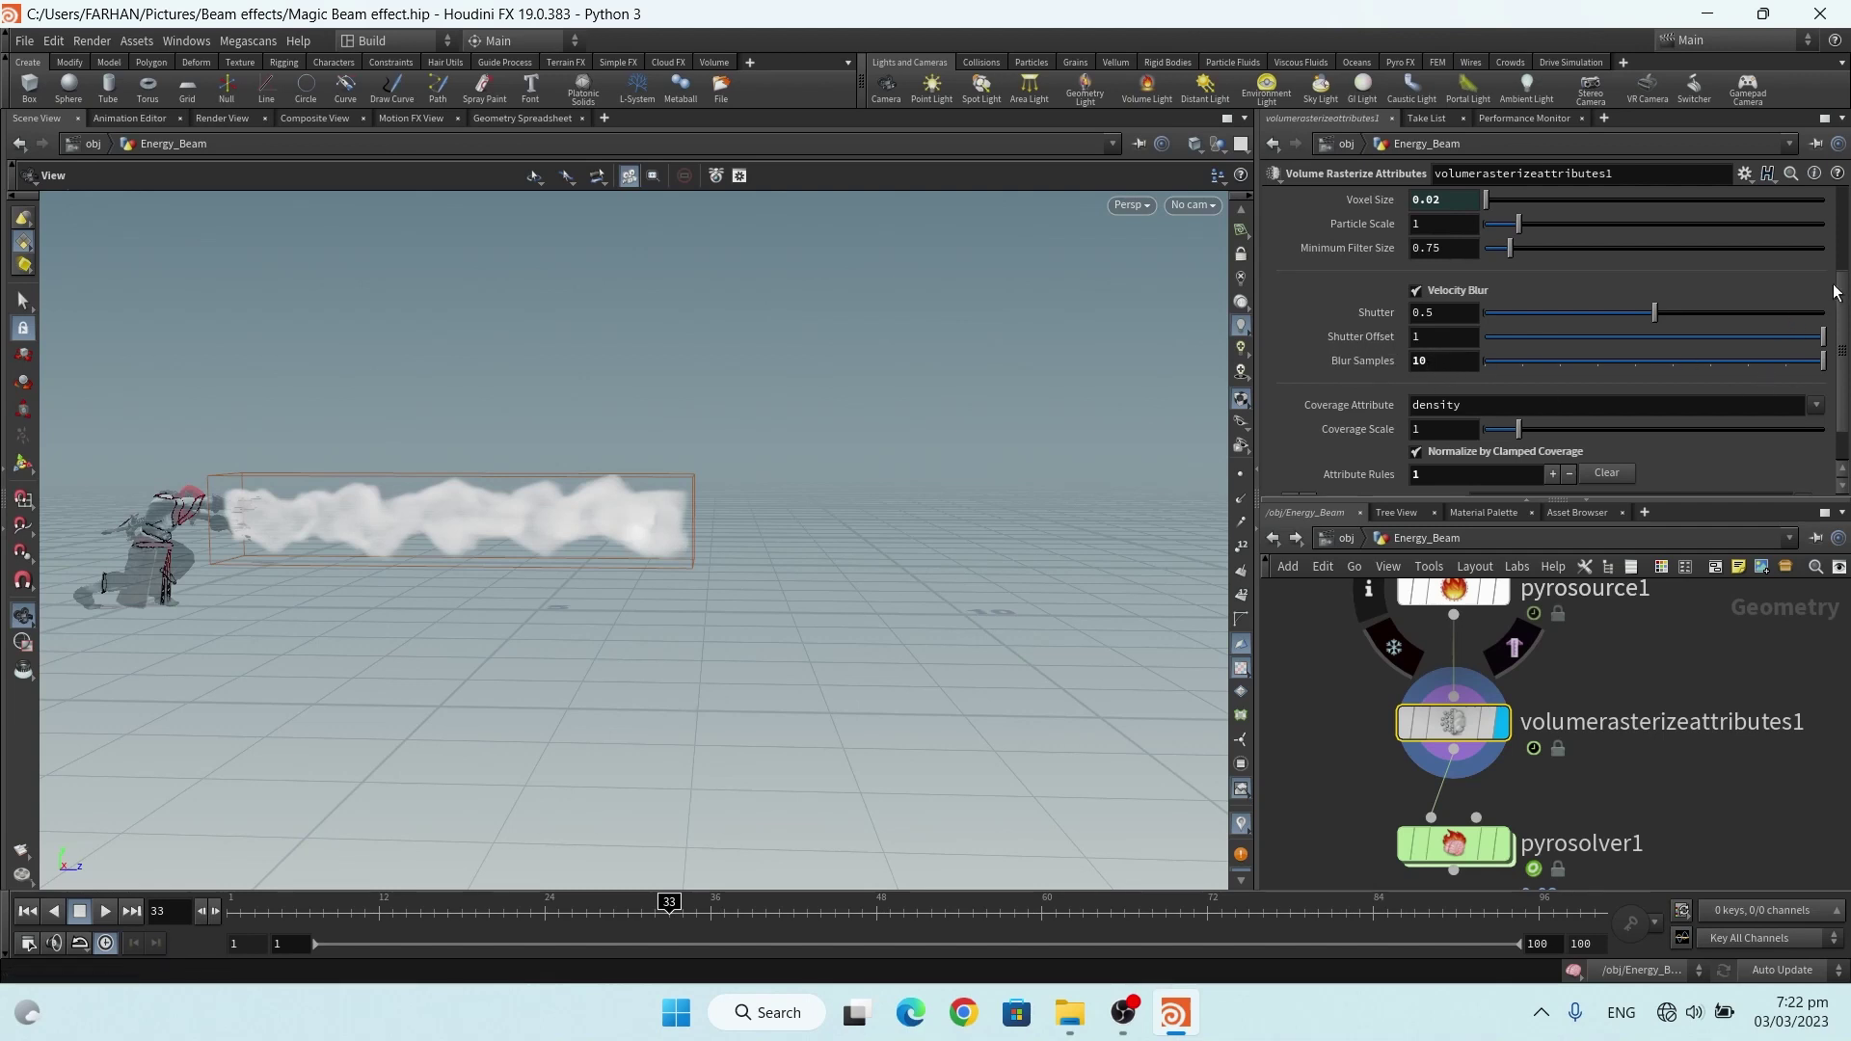
scroll(1840, 299, "down", 1)
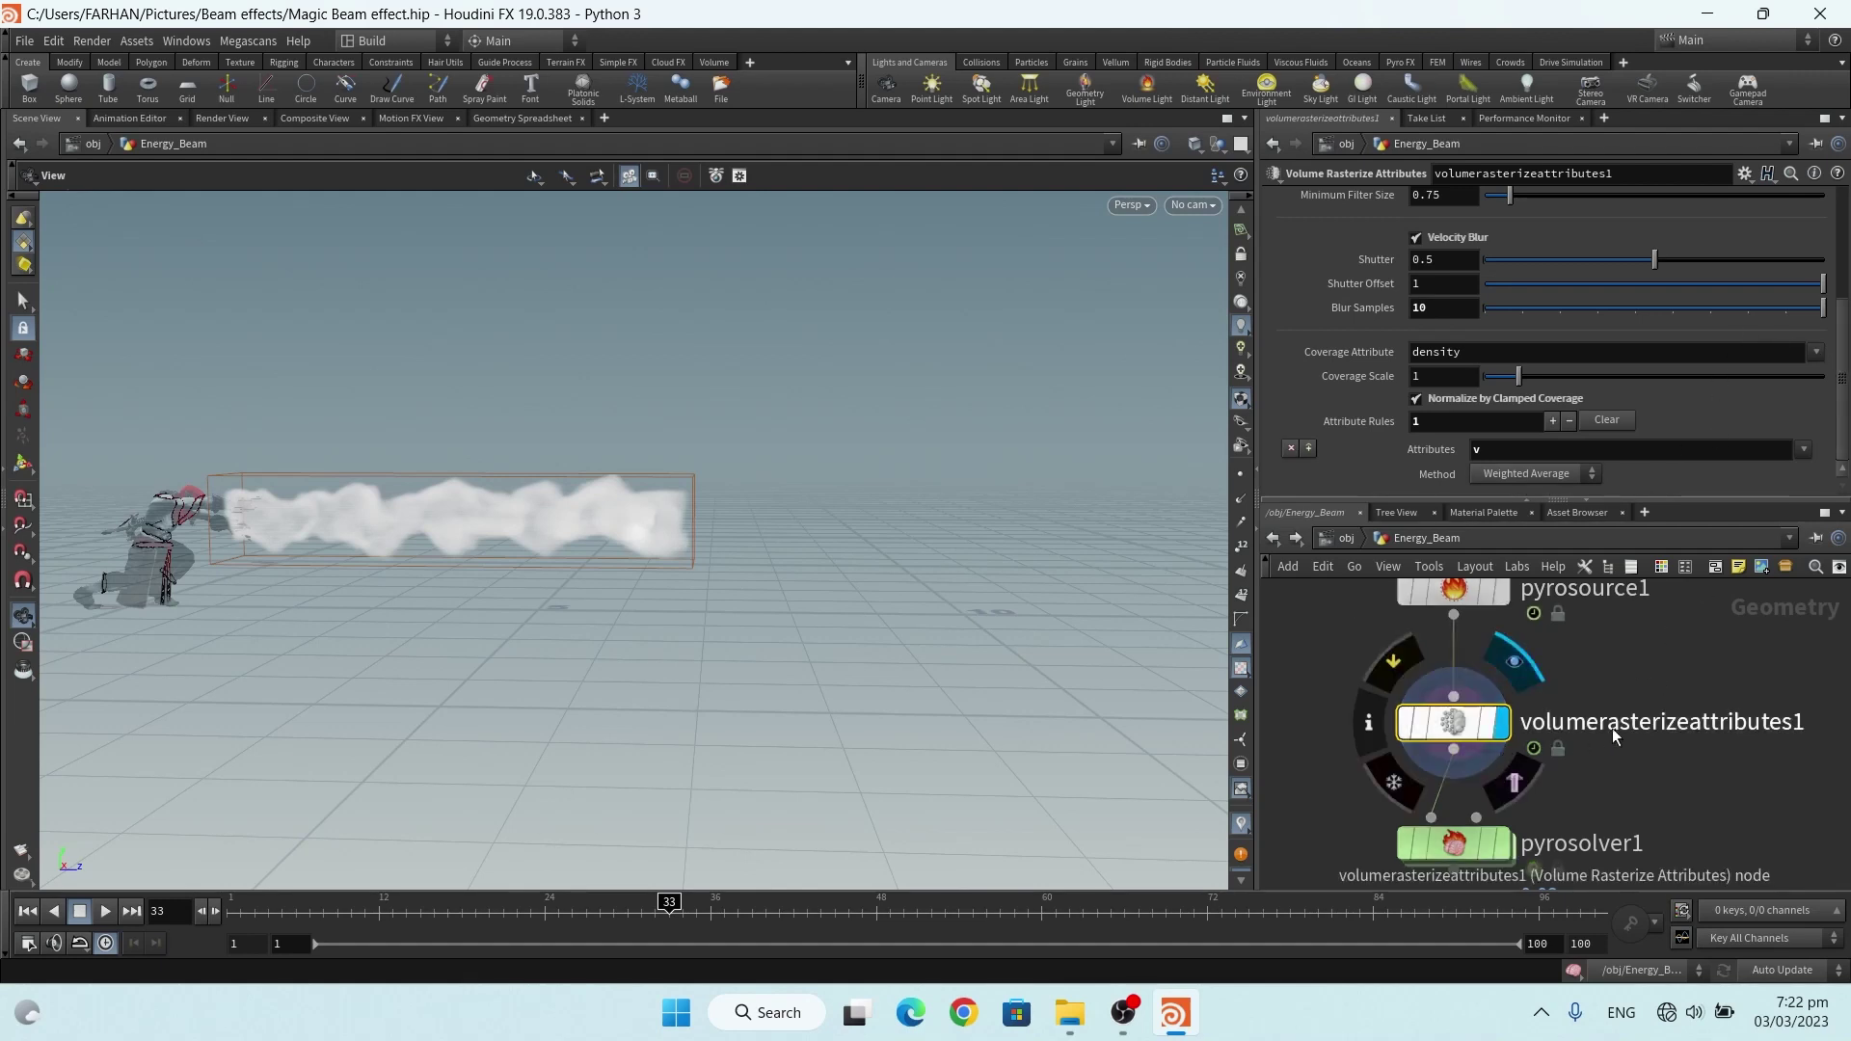
Return to the first frame, set the display flag on pyrosolver1 and select it to show its parameters
scroll(1630, 721, "down", 5)
scroll(1639, 781, "up", 3)
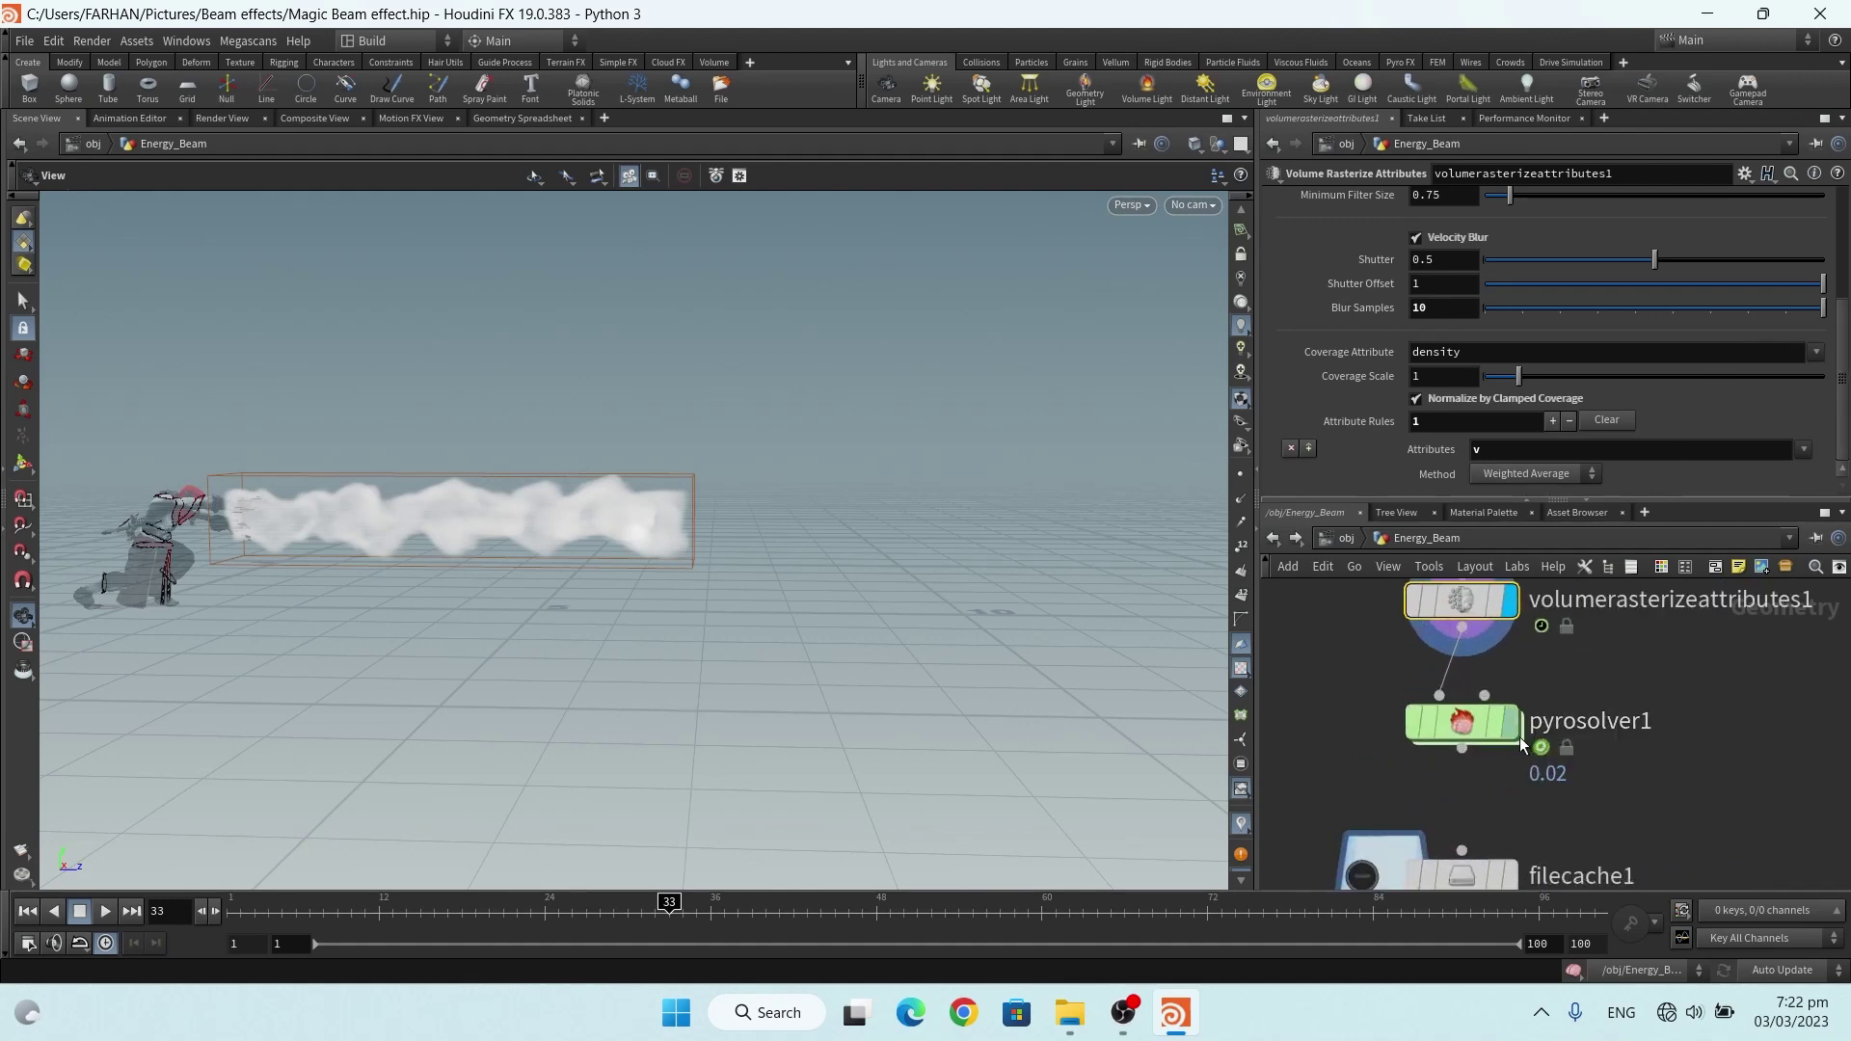
left_click(27, 912)
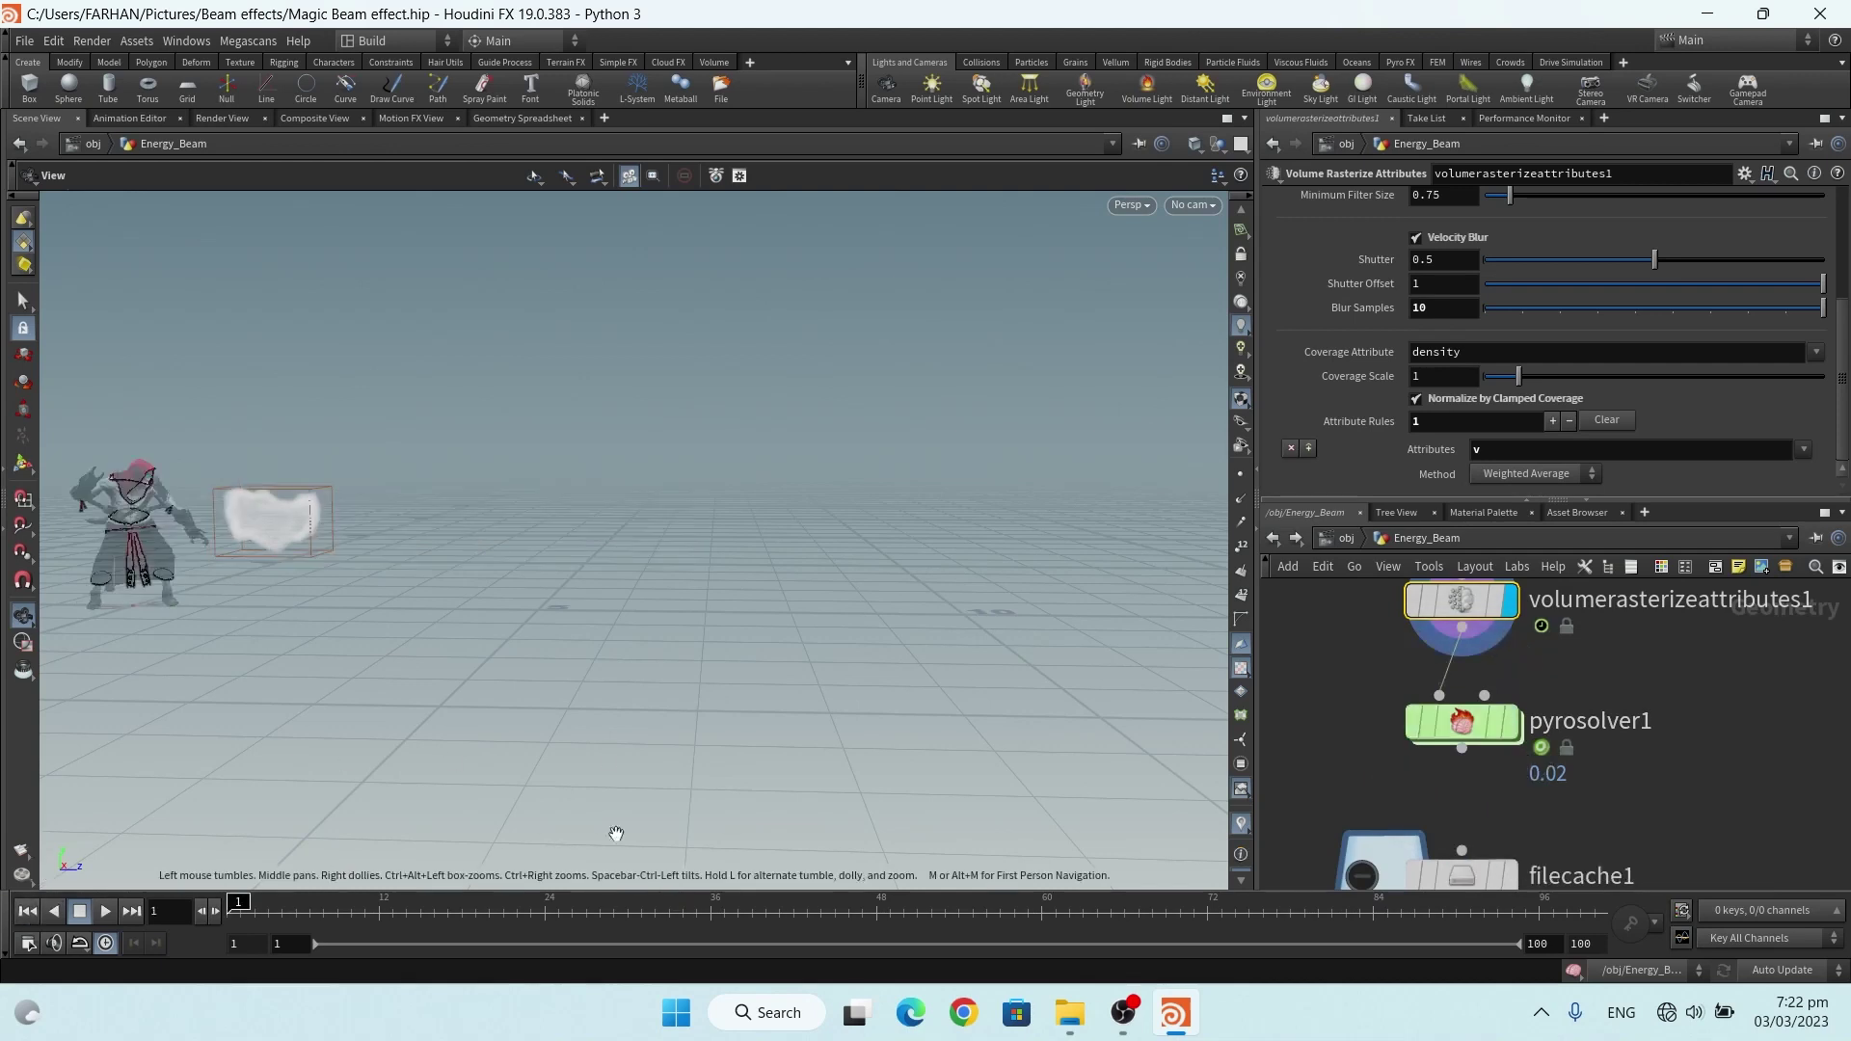
left_click(1510, 723)
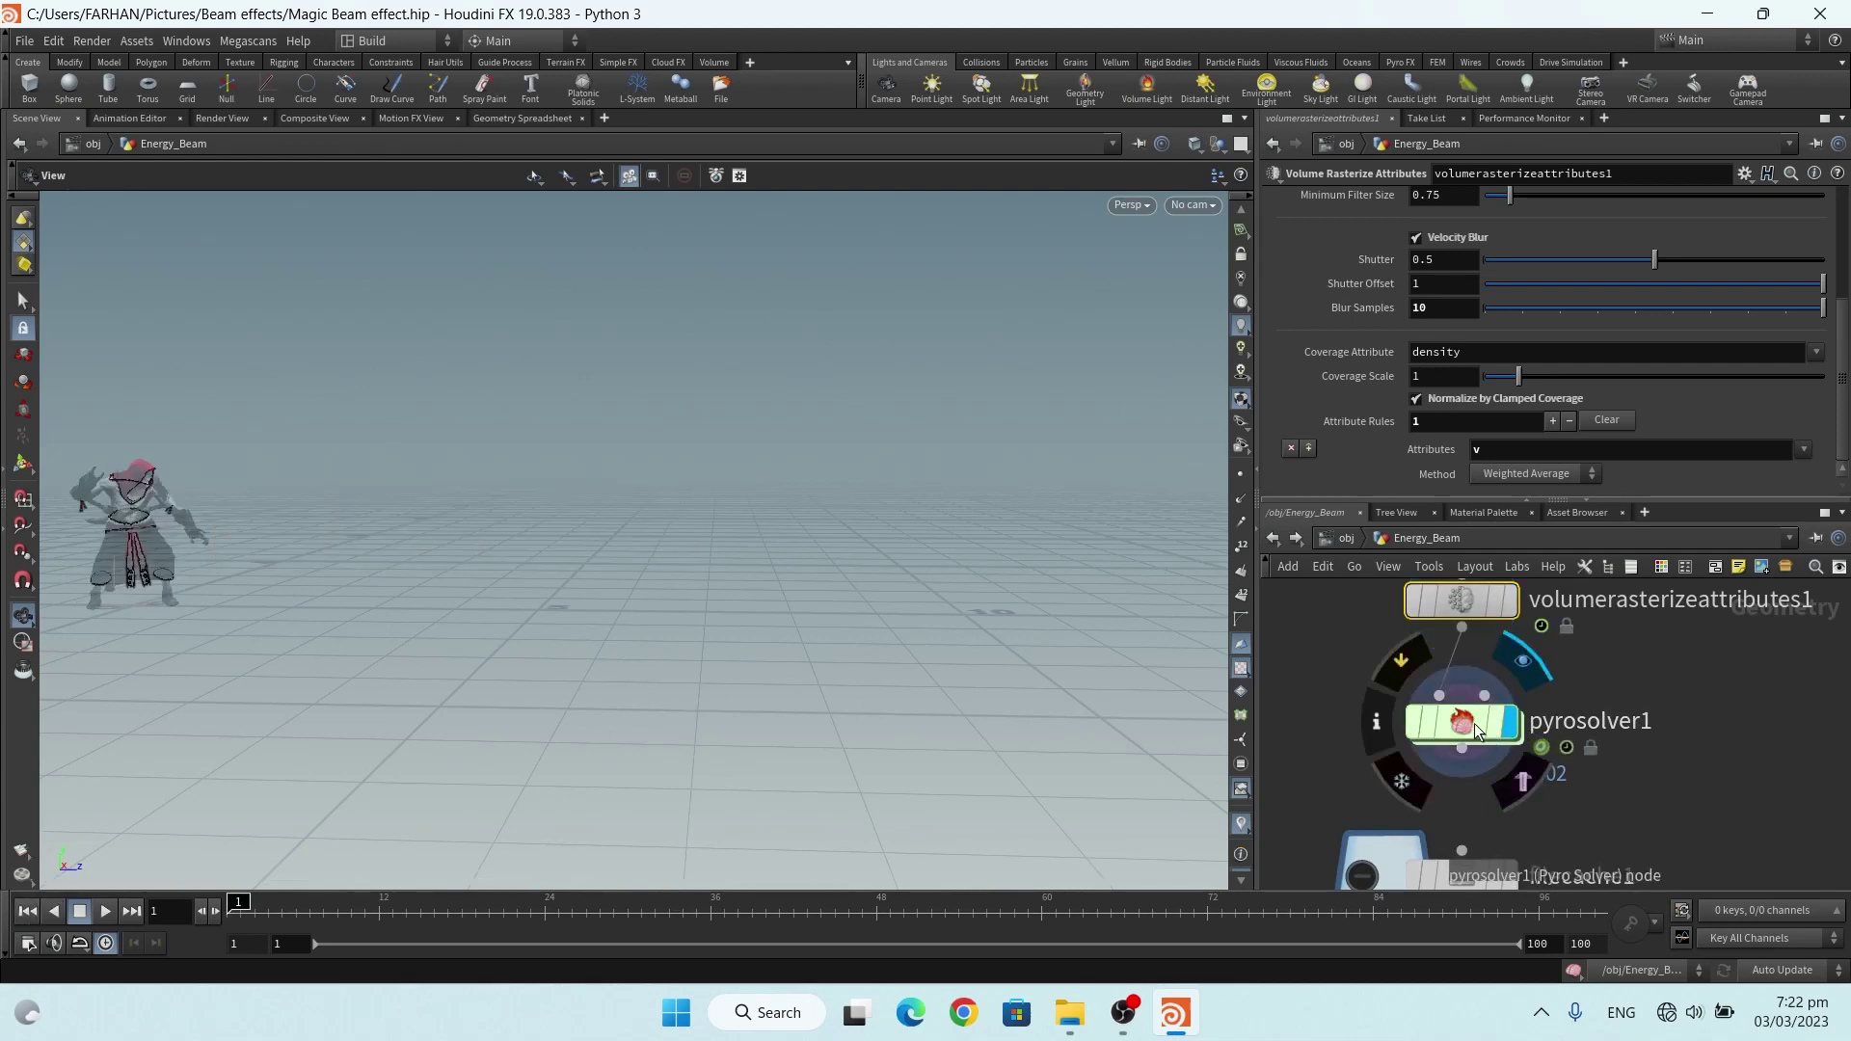
left_click(1460, 723)
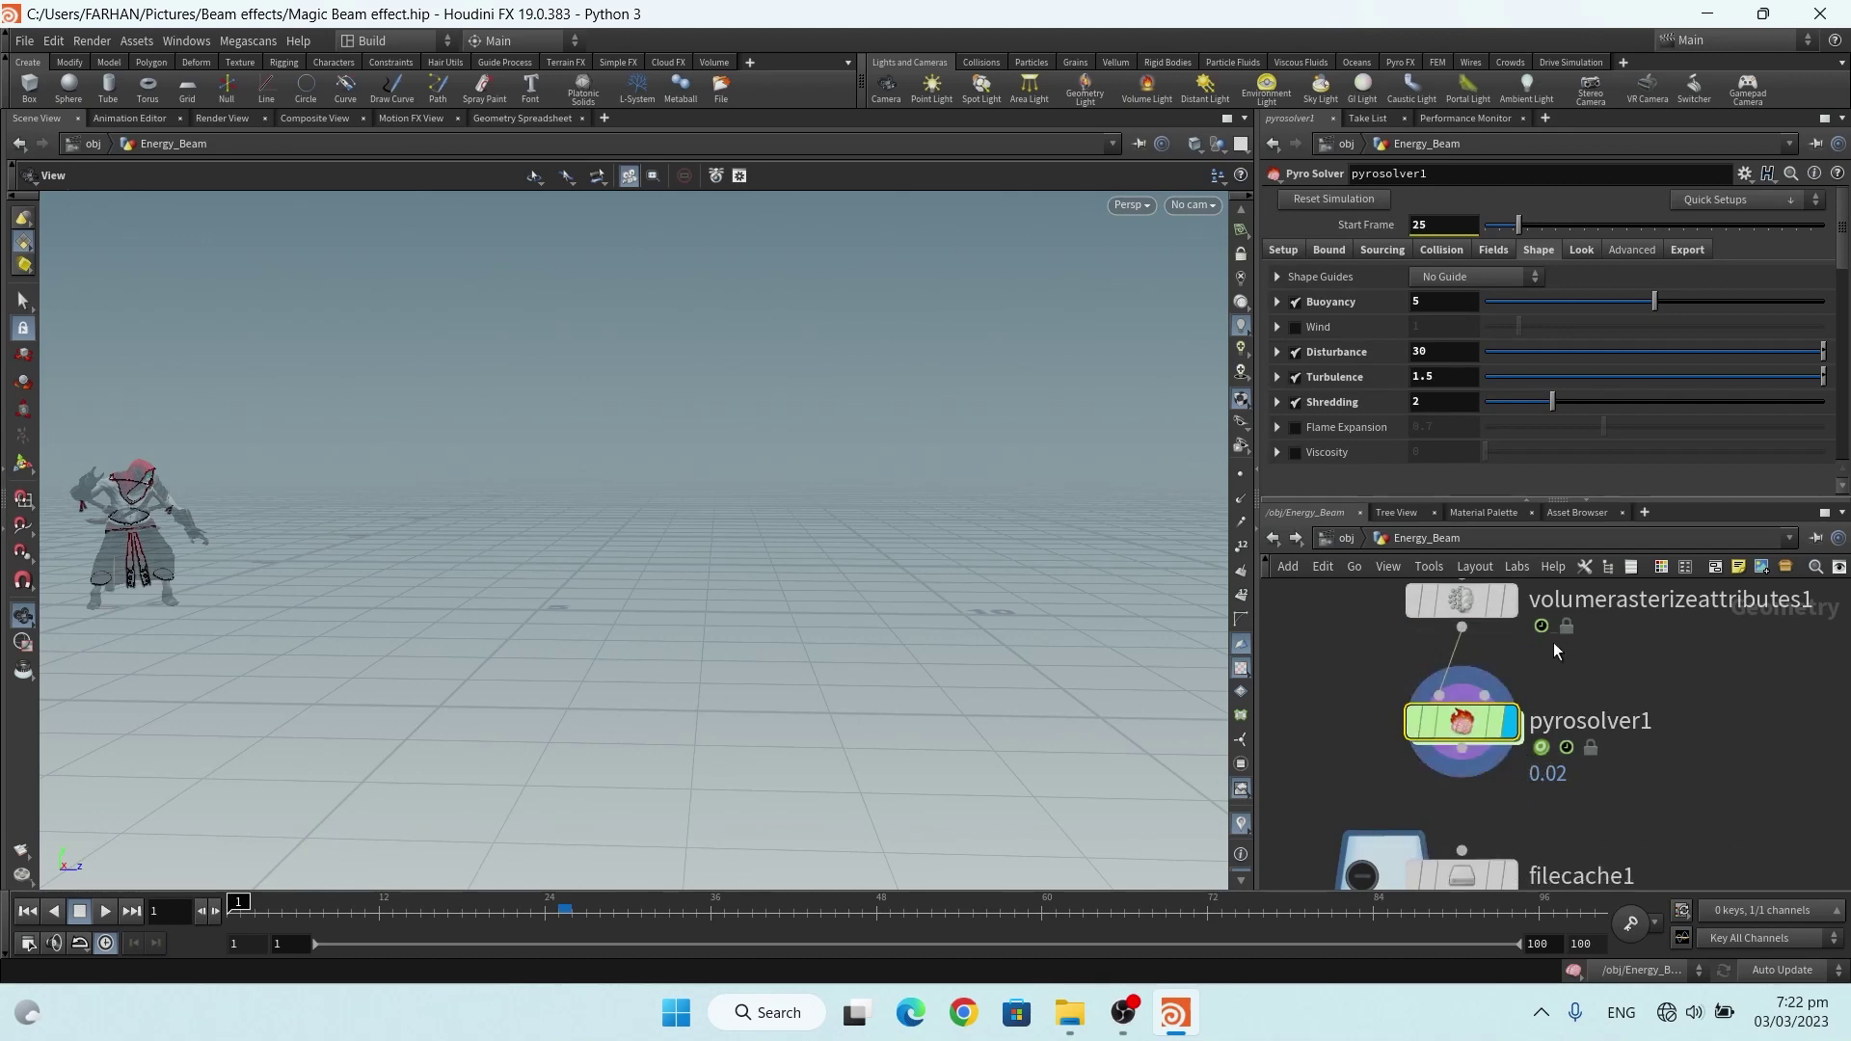
Show pyrosolver1's Setup parameters and look up the copy and paste commands available for its Voxel Size
left_click(1283, 250)
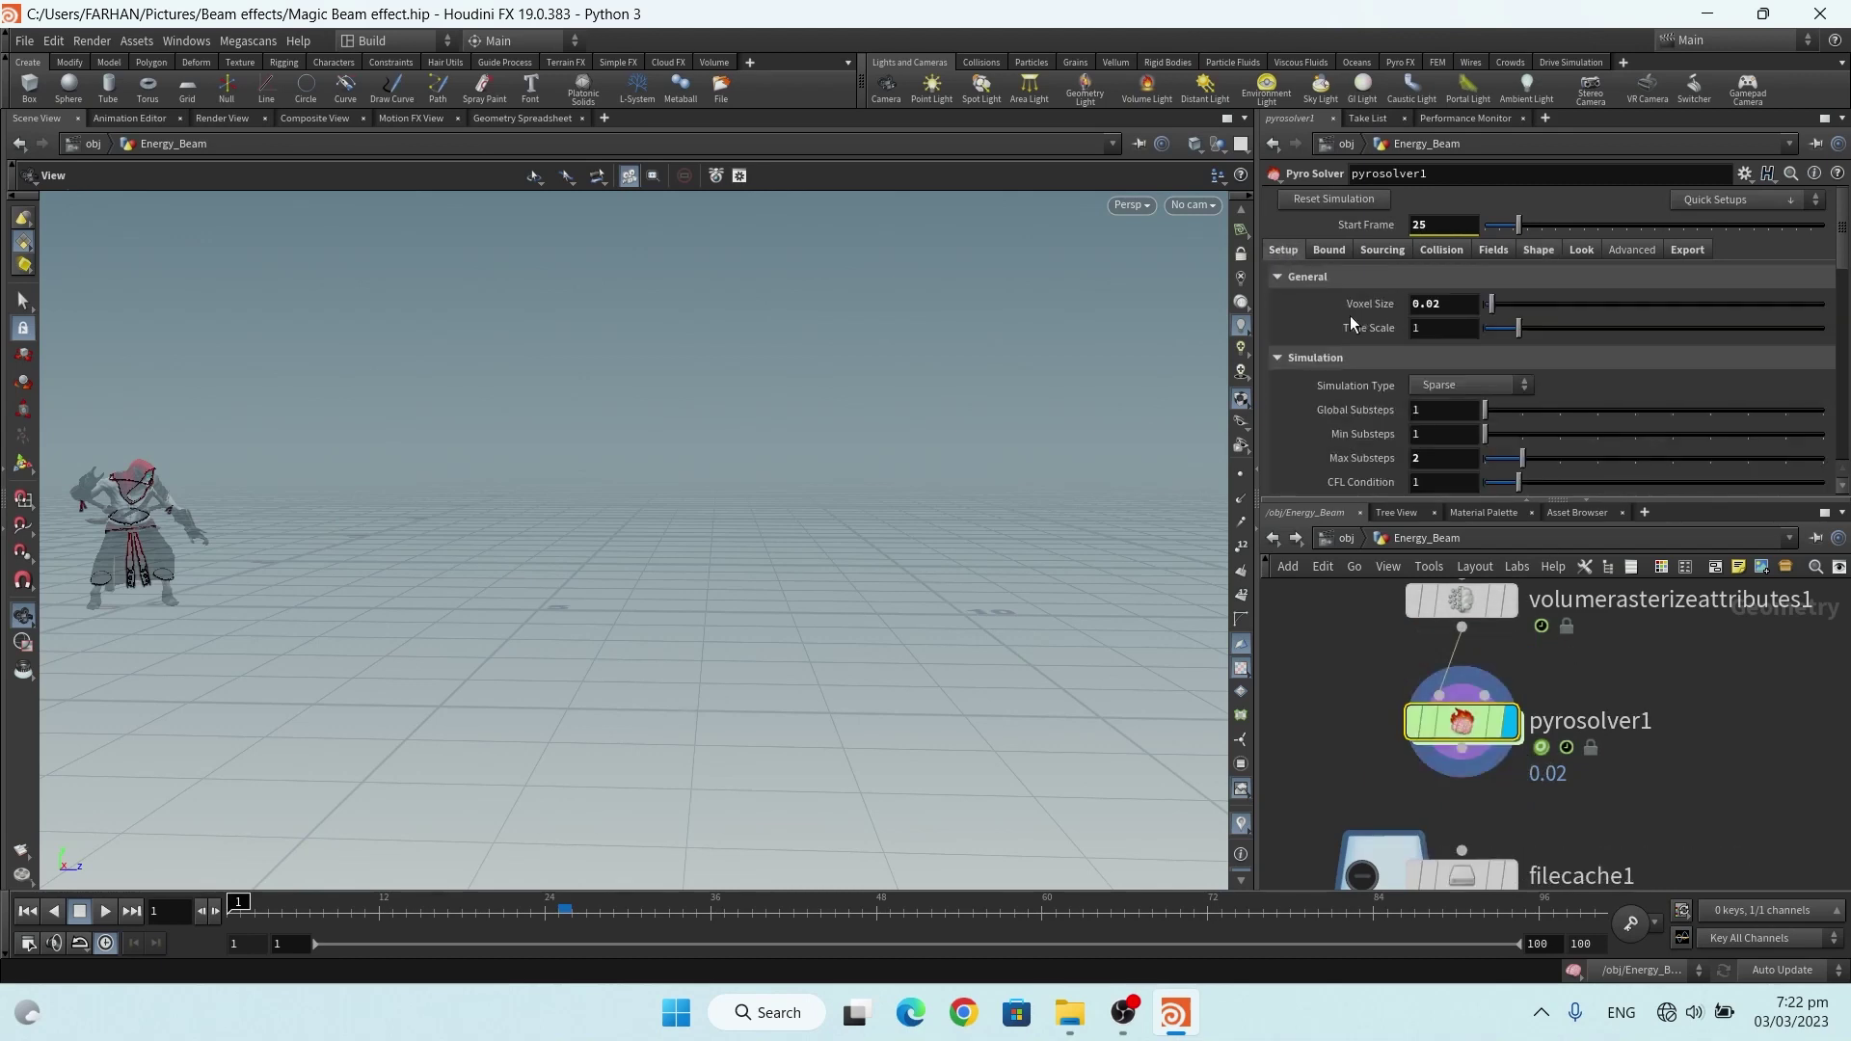
right_click(1365, 301)
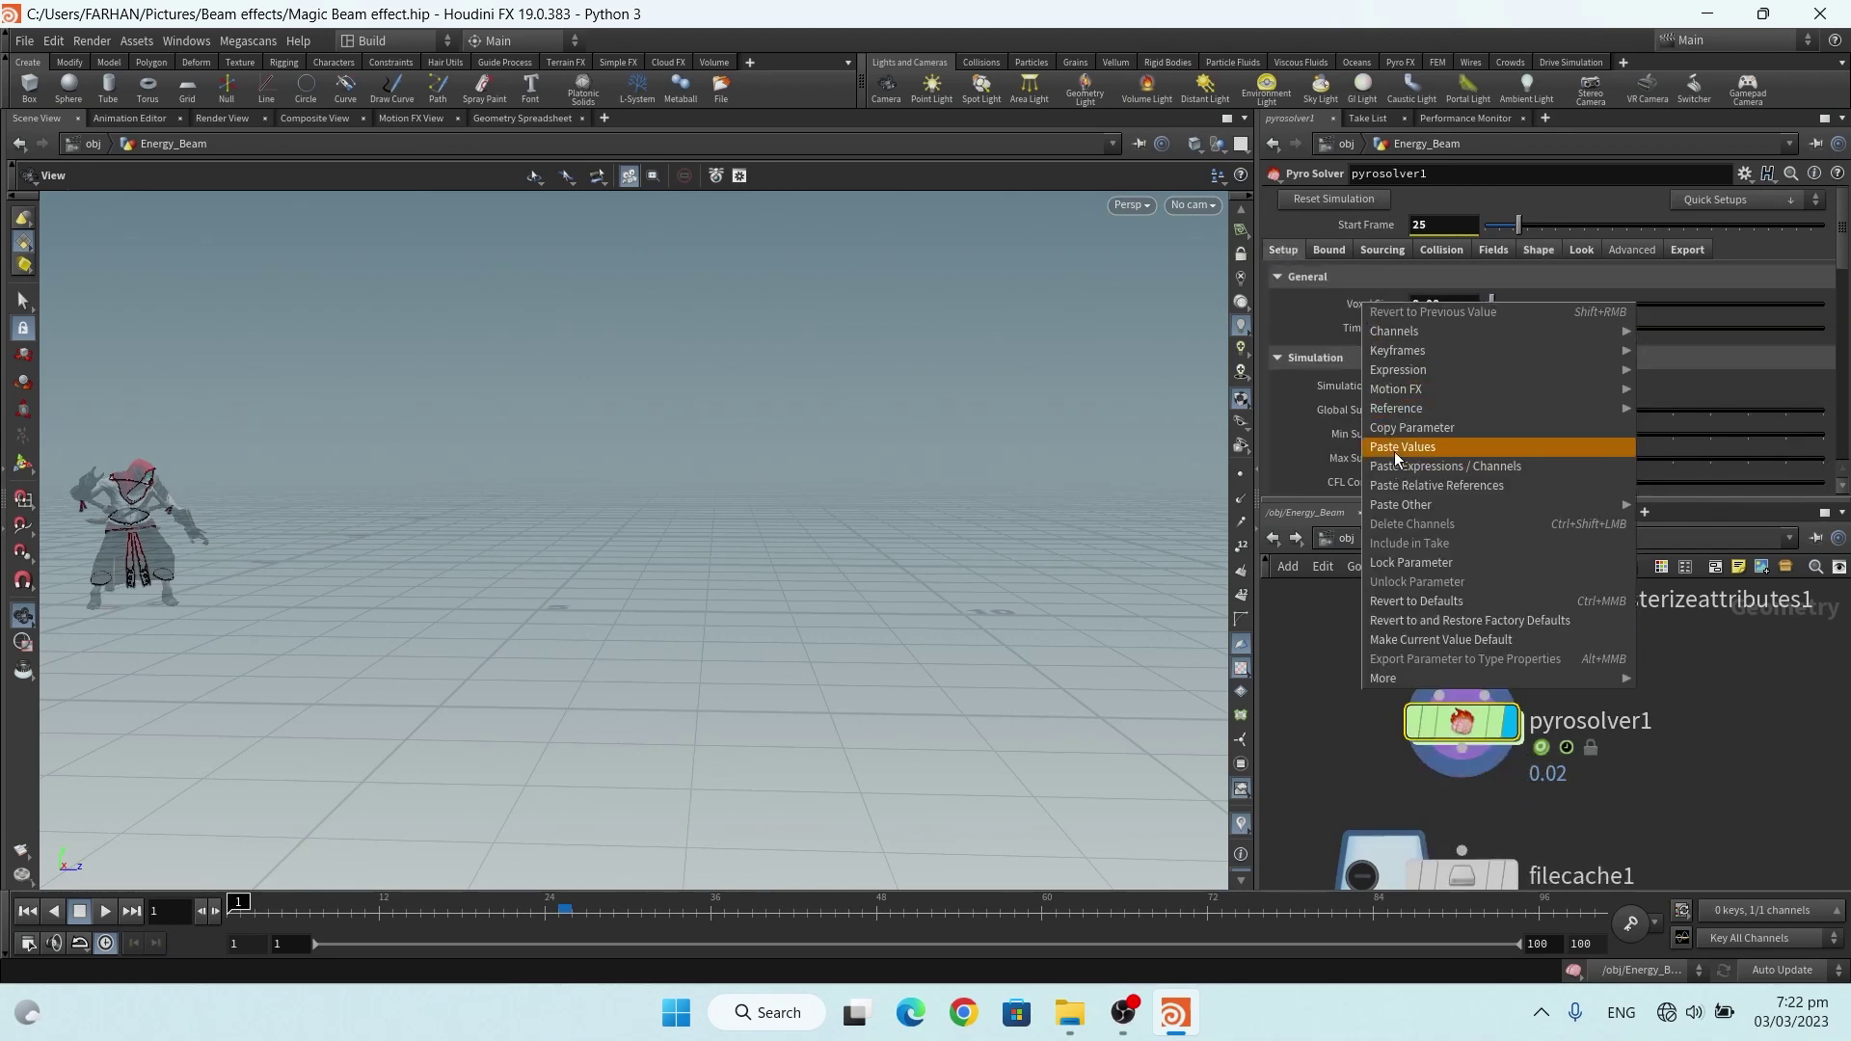
left_click(1348, 641)
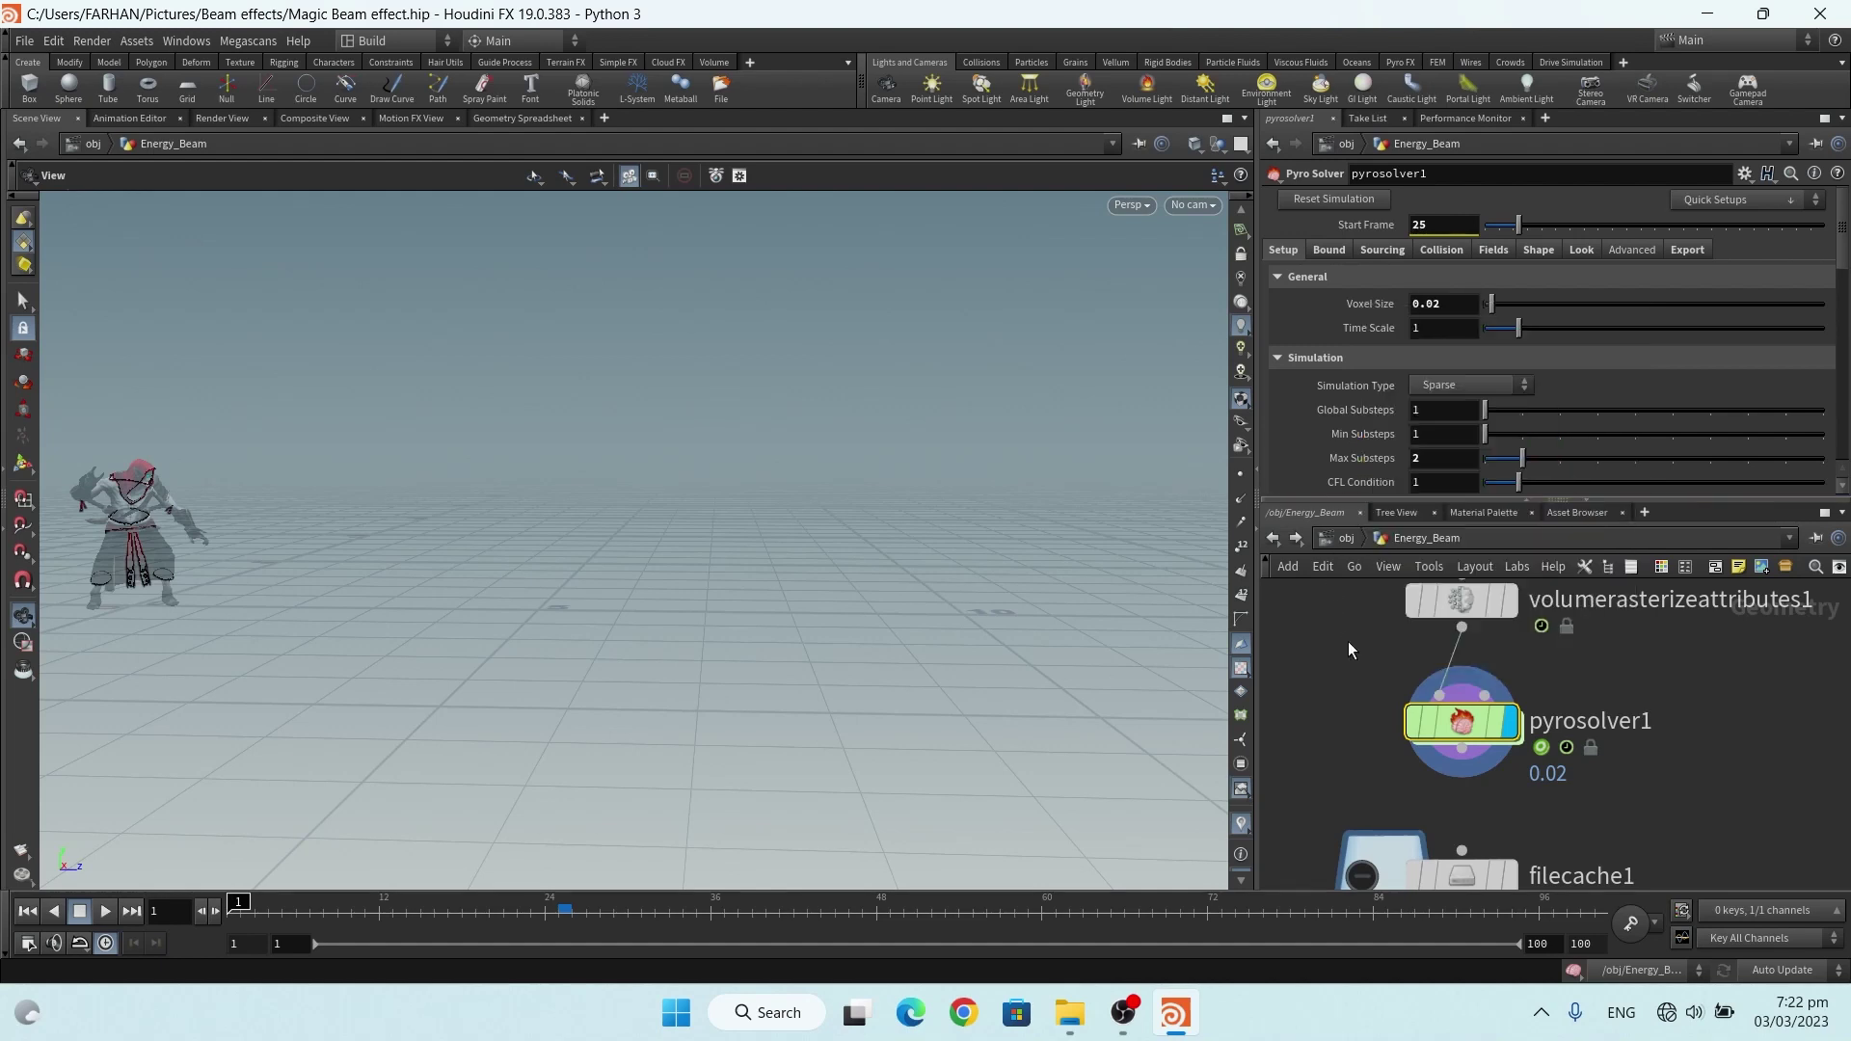
Check the Paste Relative References command for volumerasterizeattributes1's Voxel Size, and reselect pyrosolver1 to compare its Voxel Size
scroll(1341, 665, "down", 3)
middle_click_drag(1335, 678, 1384, 840)
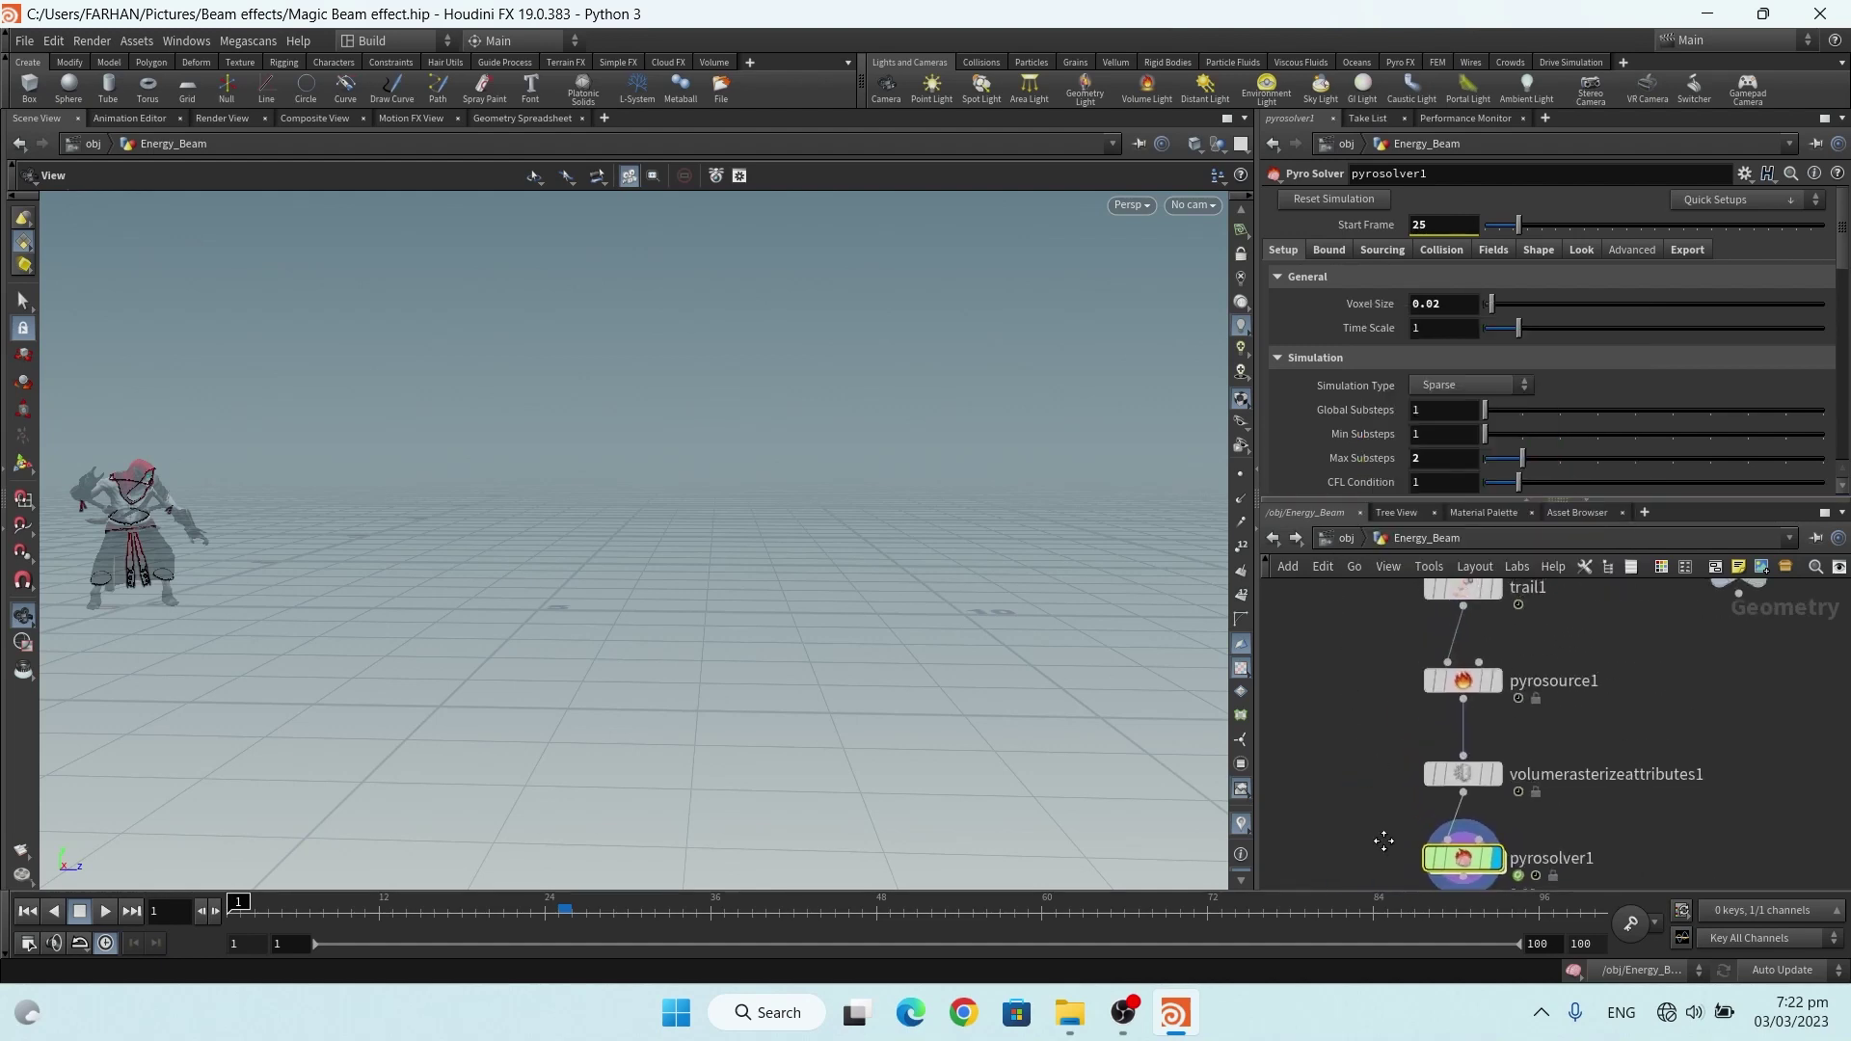
left_click(1472, 761)
scroll(1344, 229, "up", 3)
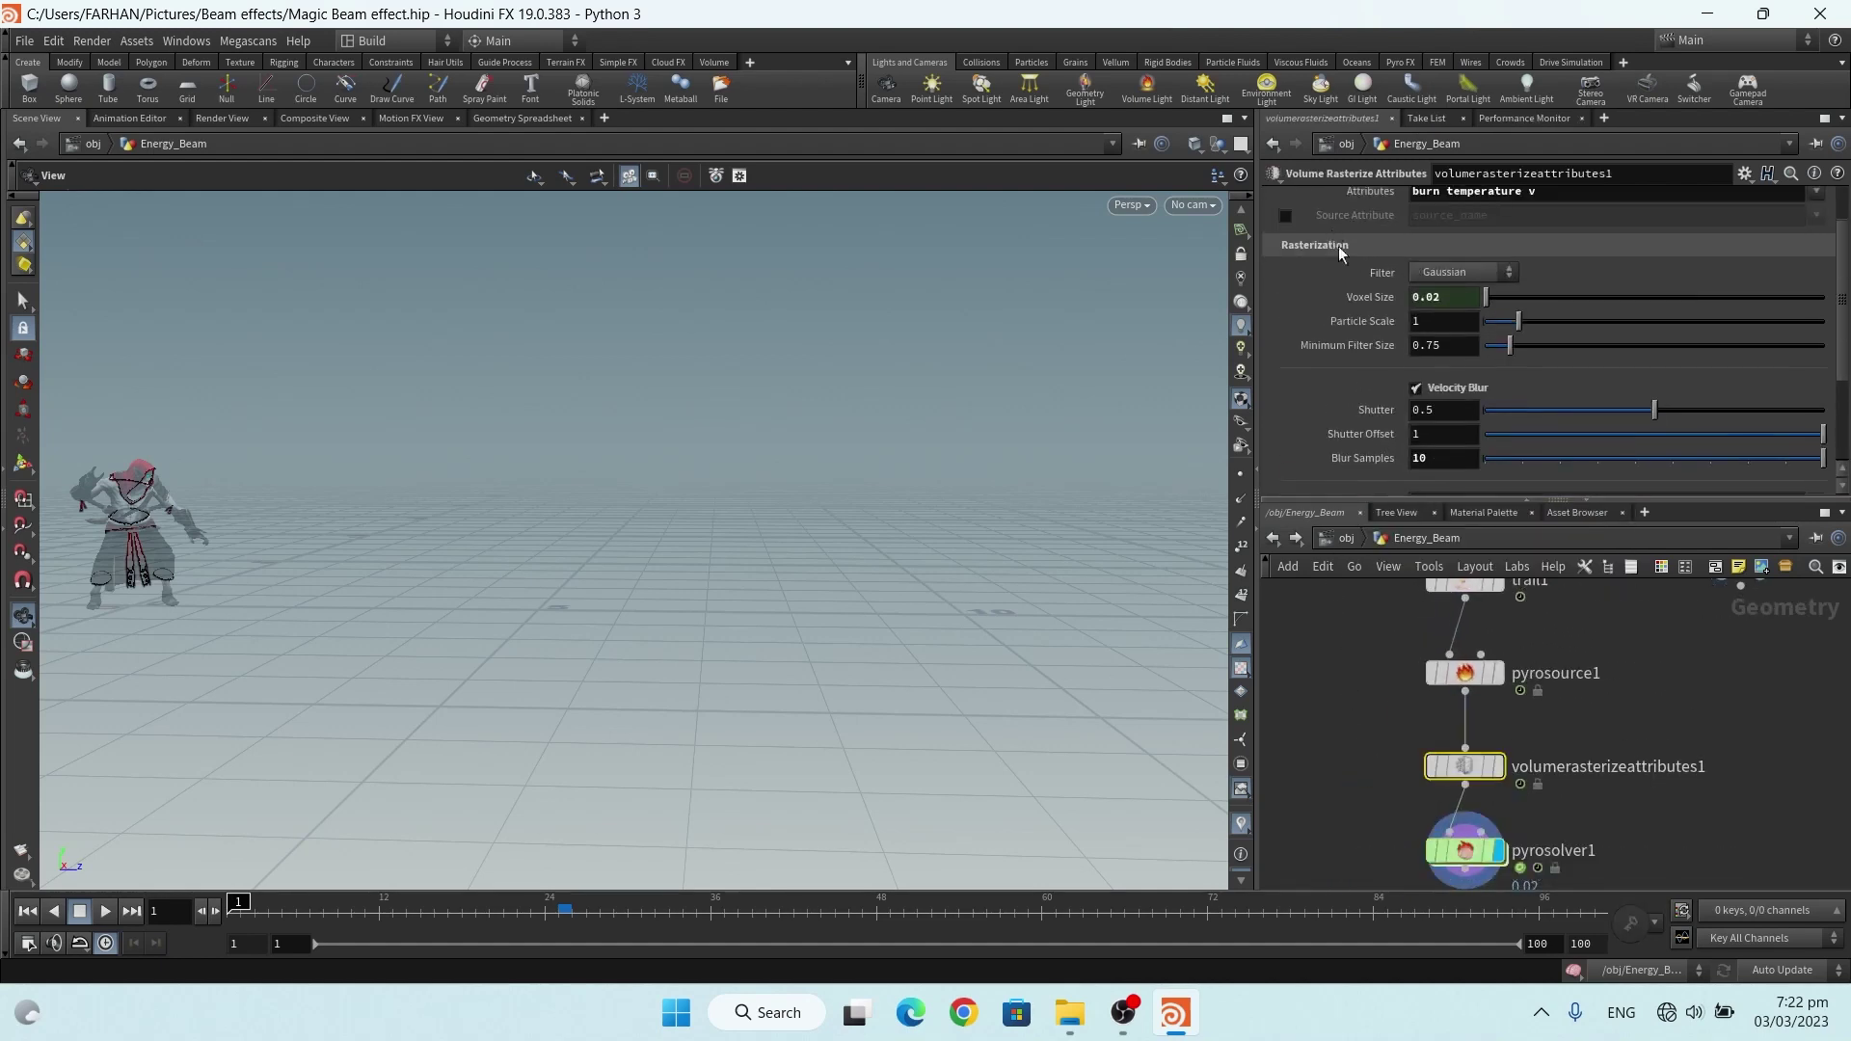
right_click(1369, 292)
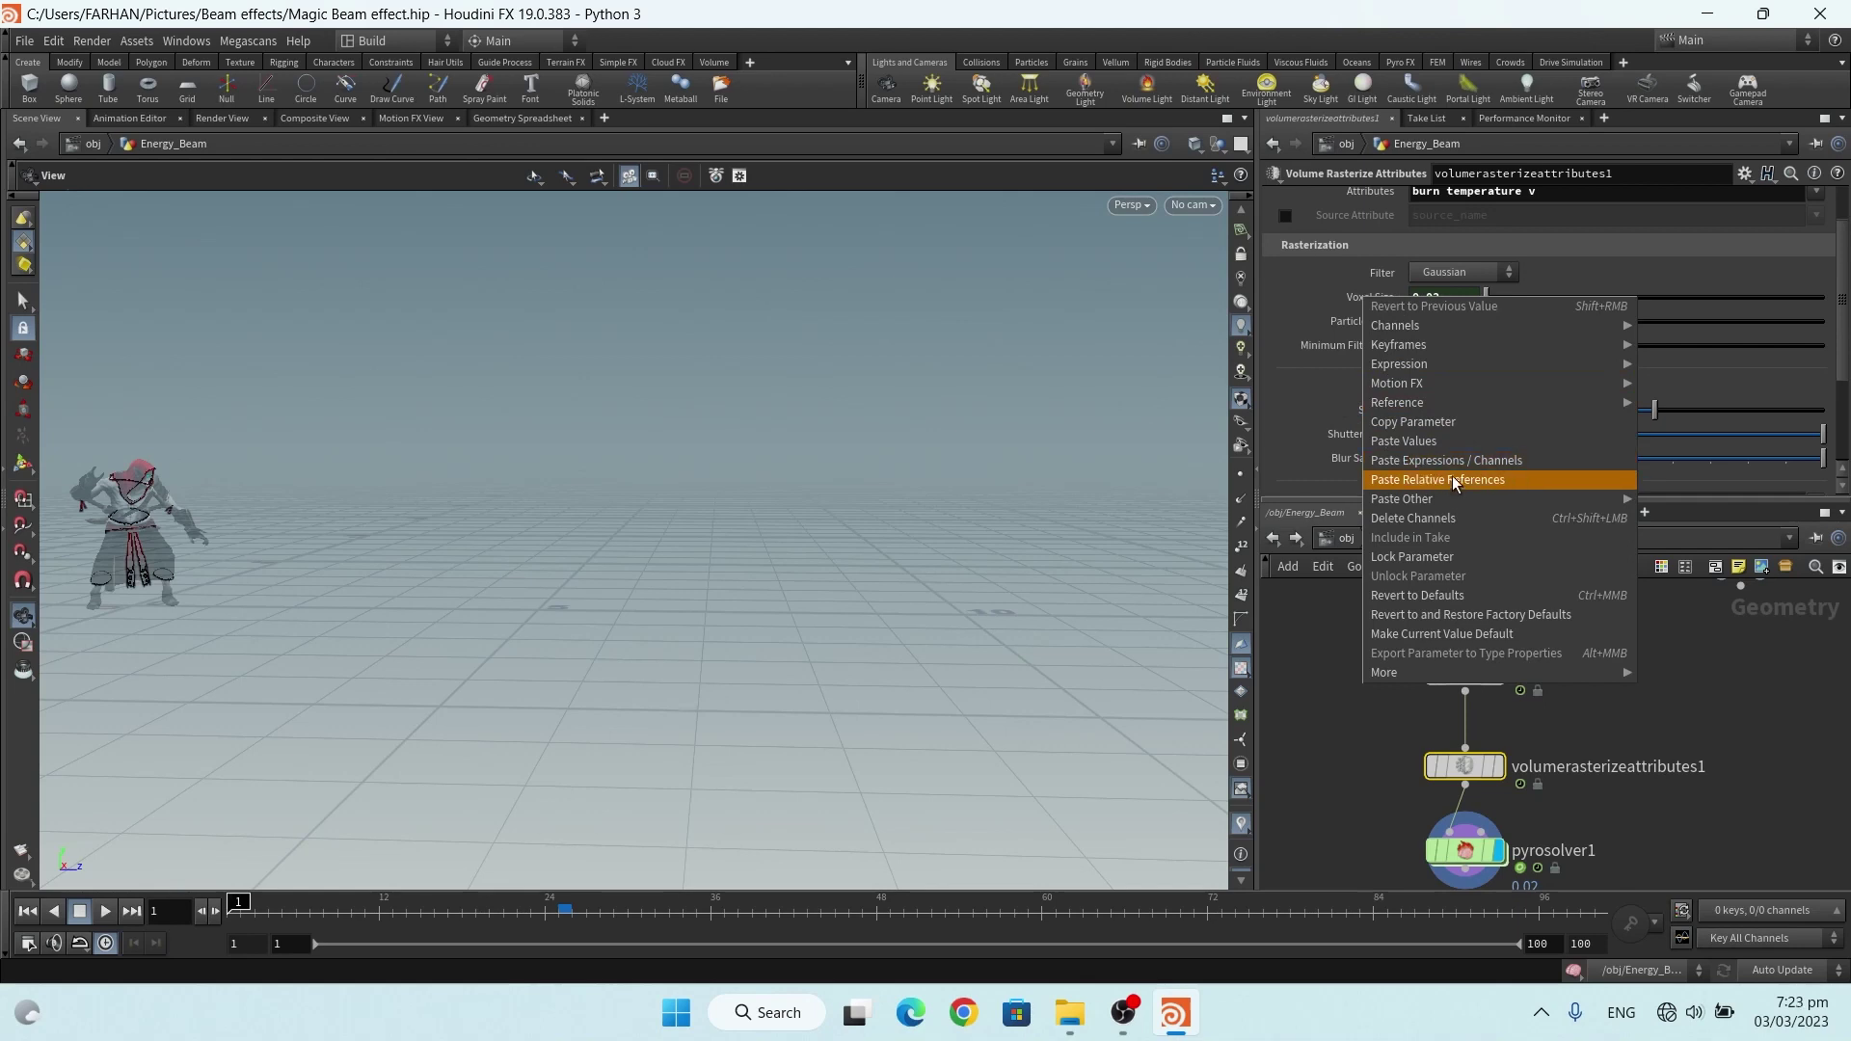
left_click(1340, 721)
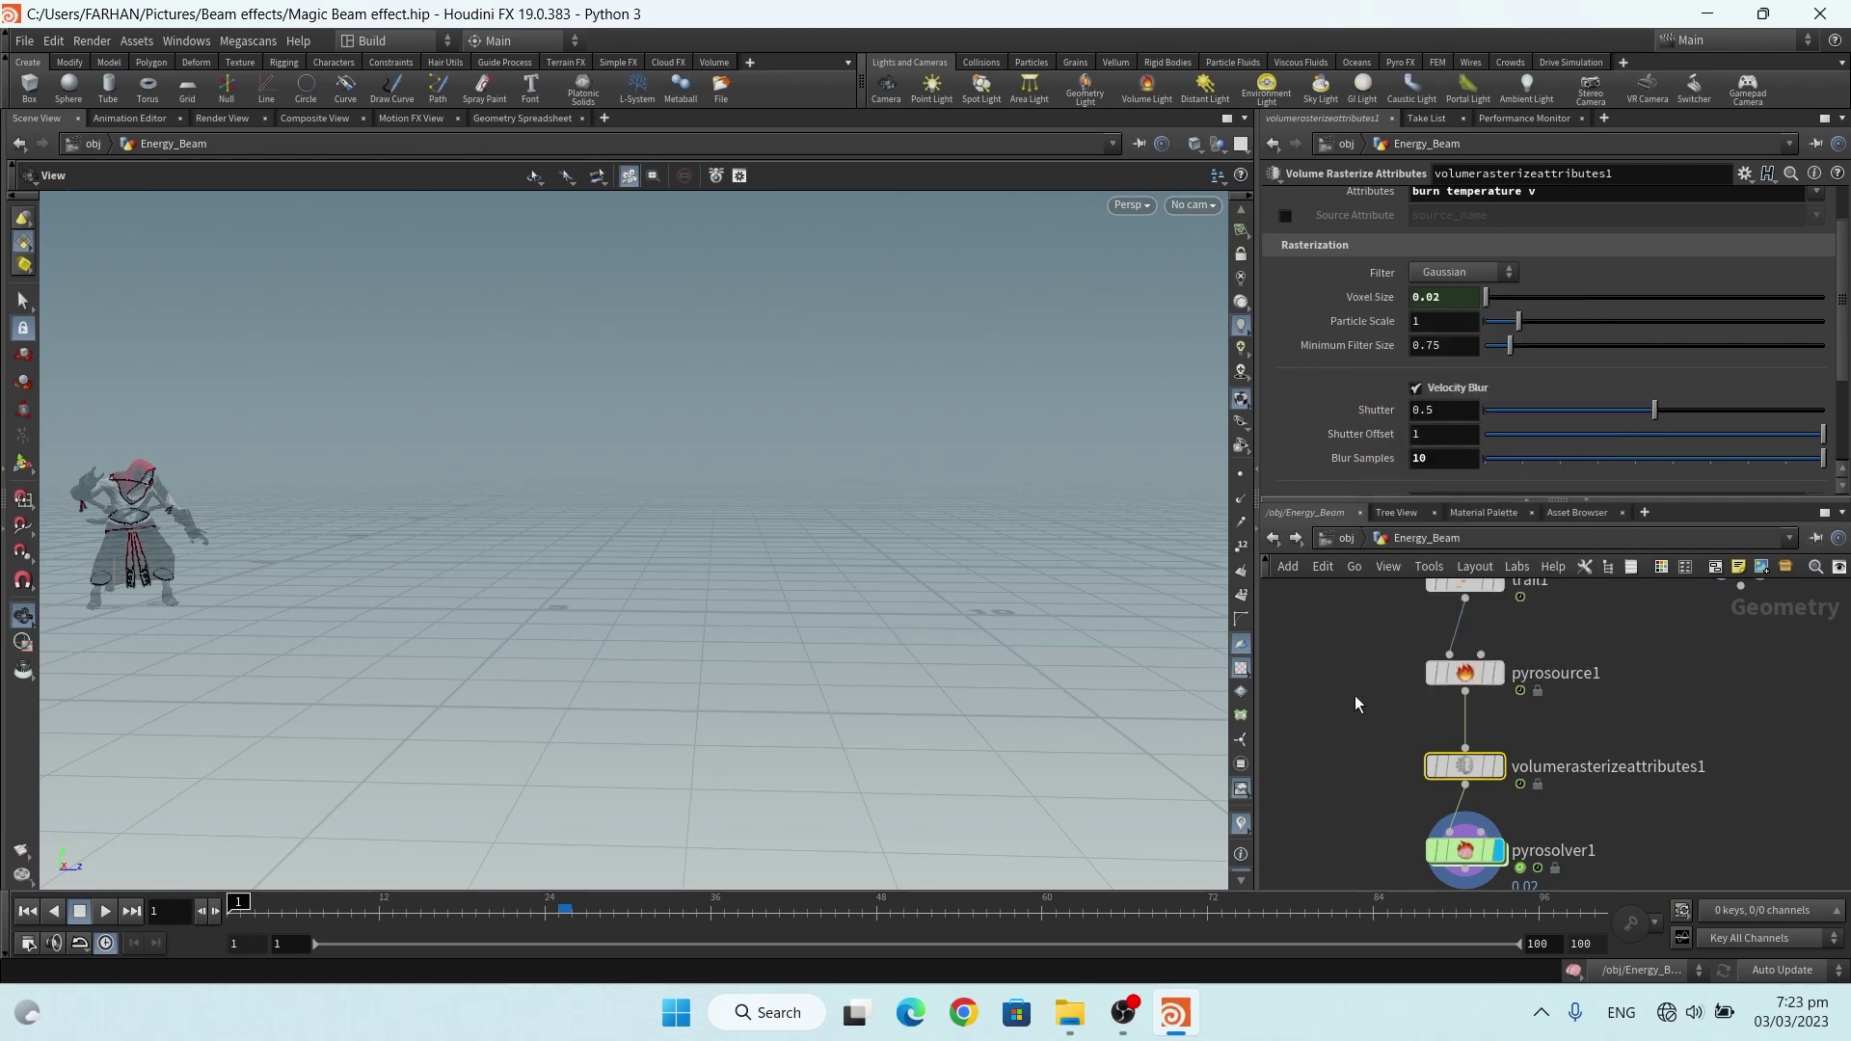
left_click(1464, 851)
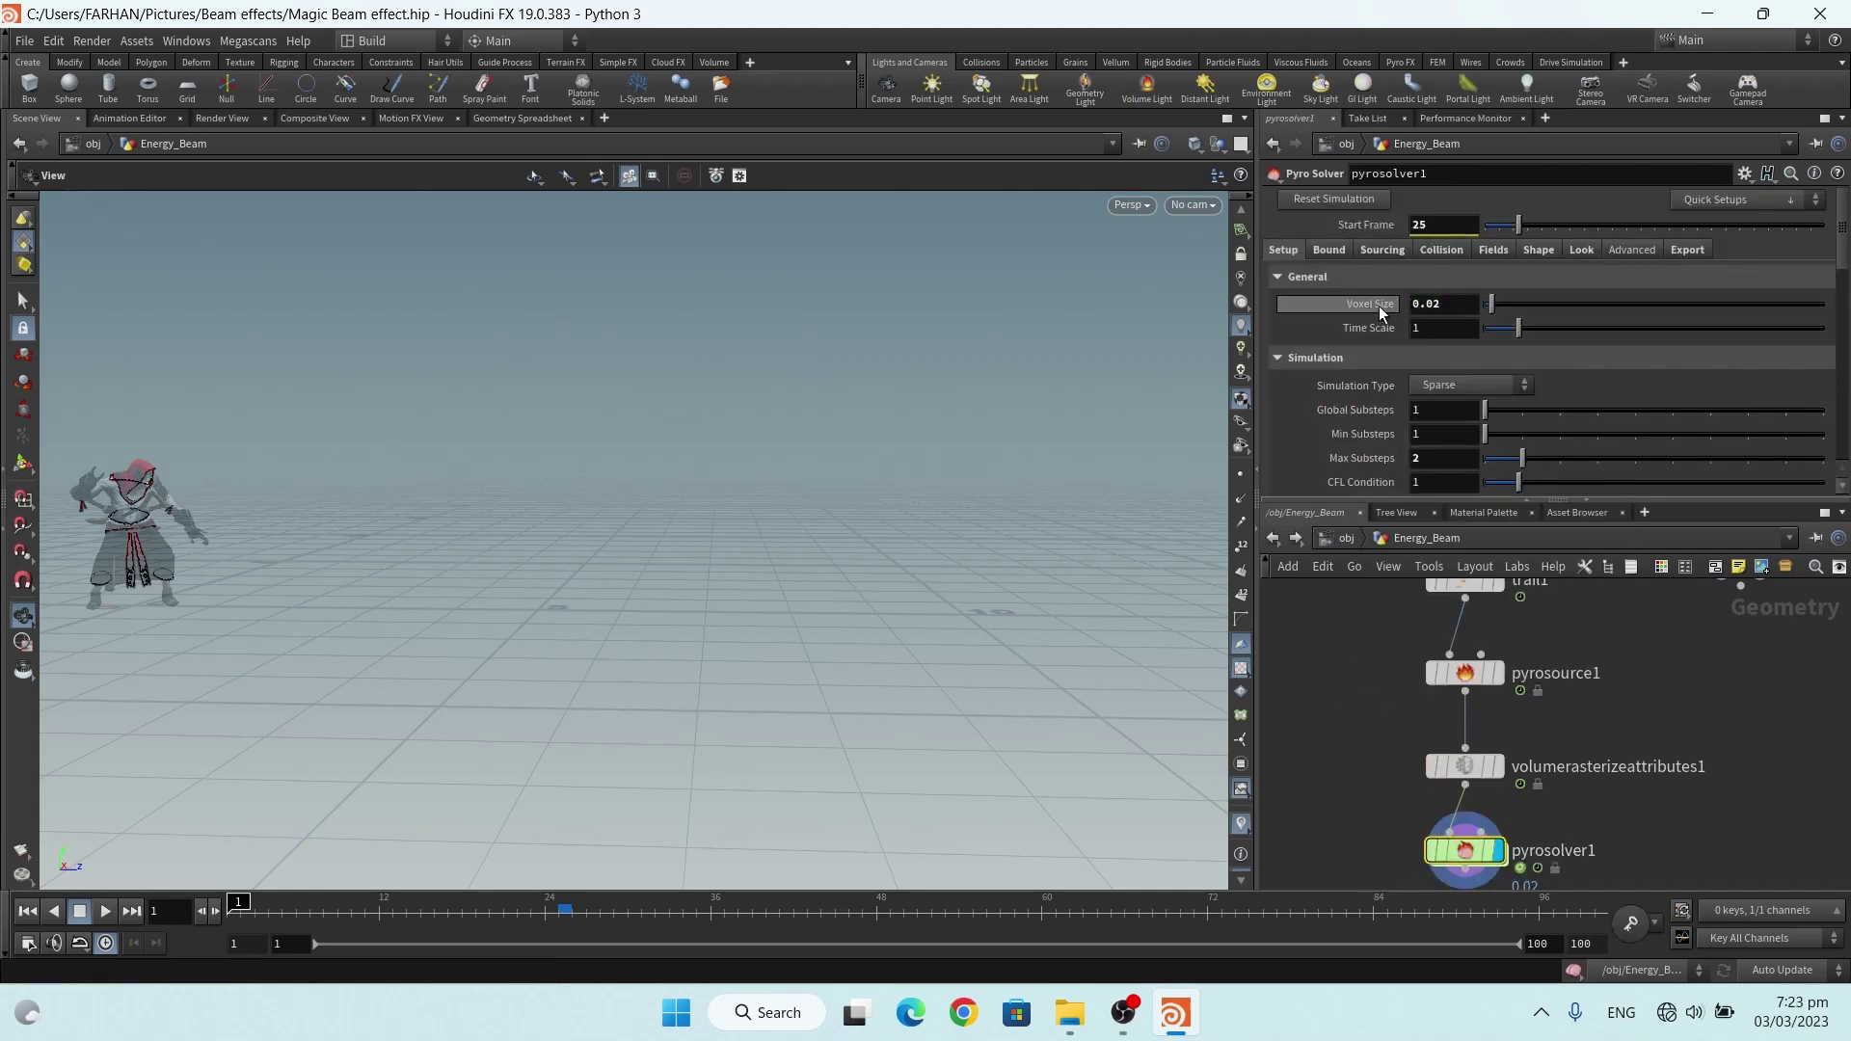
Check volumerasterizeattributes1's Voxel Size, reselect pyrosolver1 and move the timeline to frame 25
left_click(1466, 765)
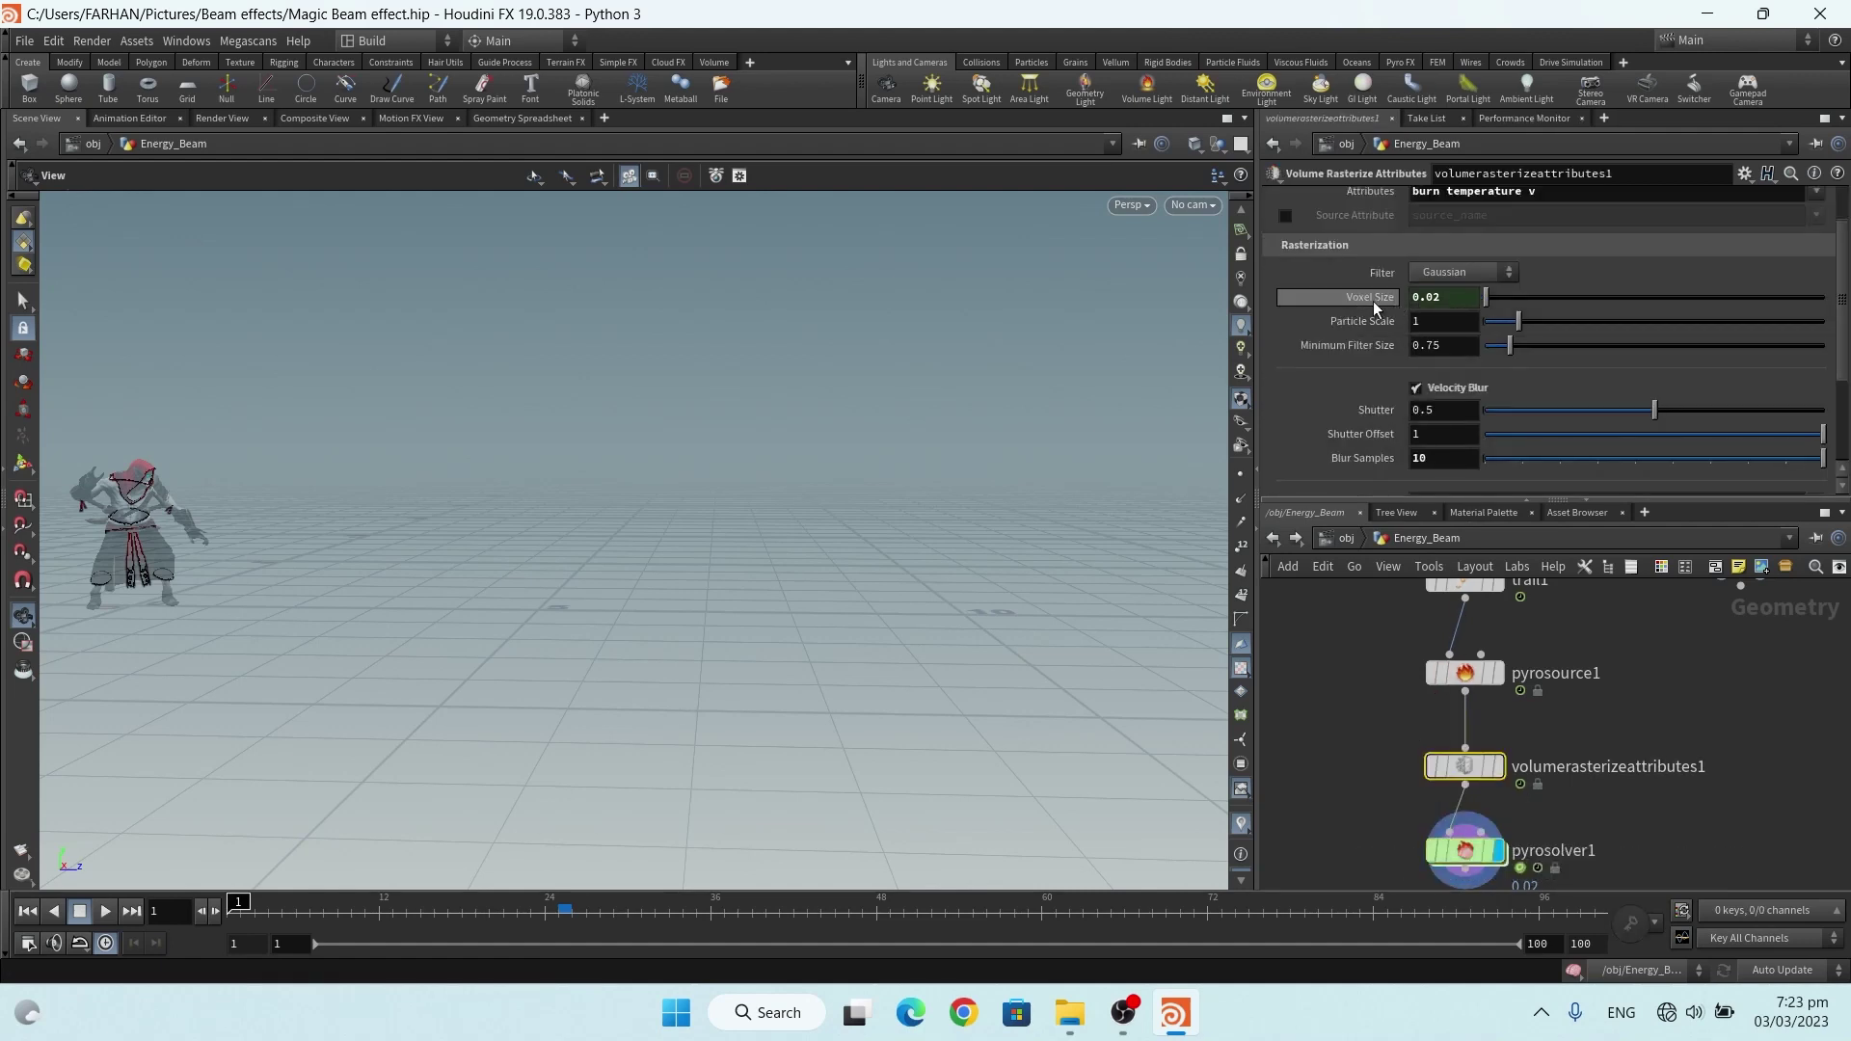
left_click(1466, 850)
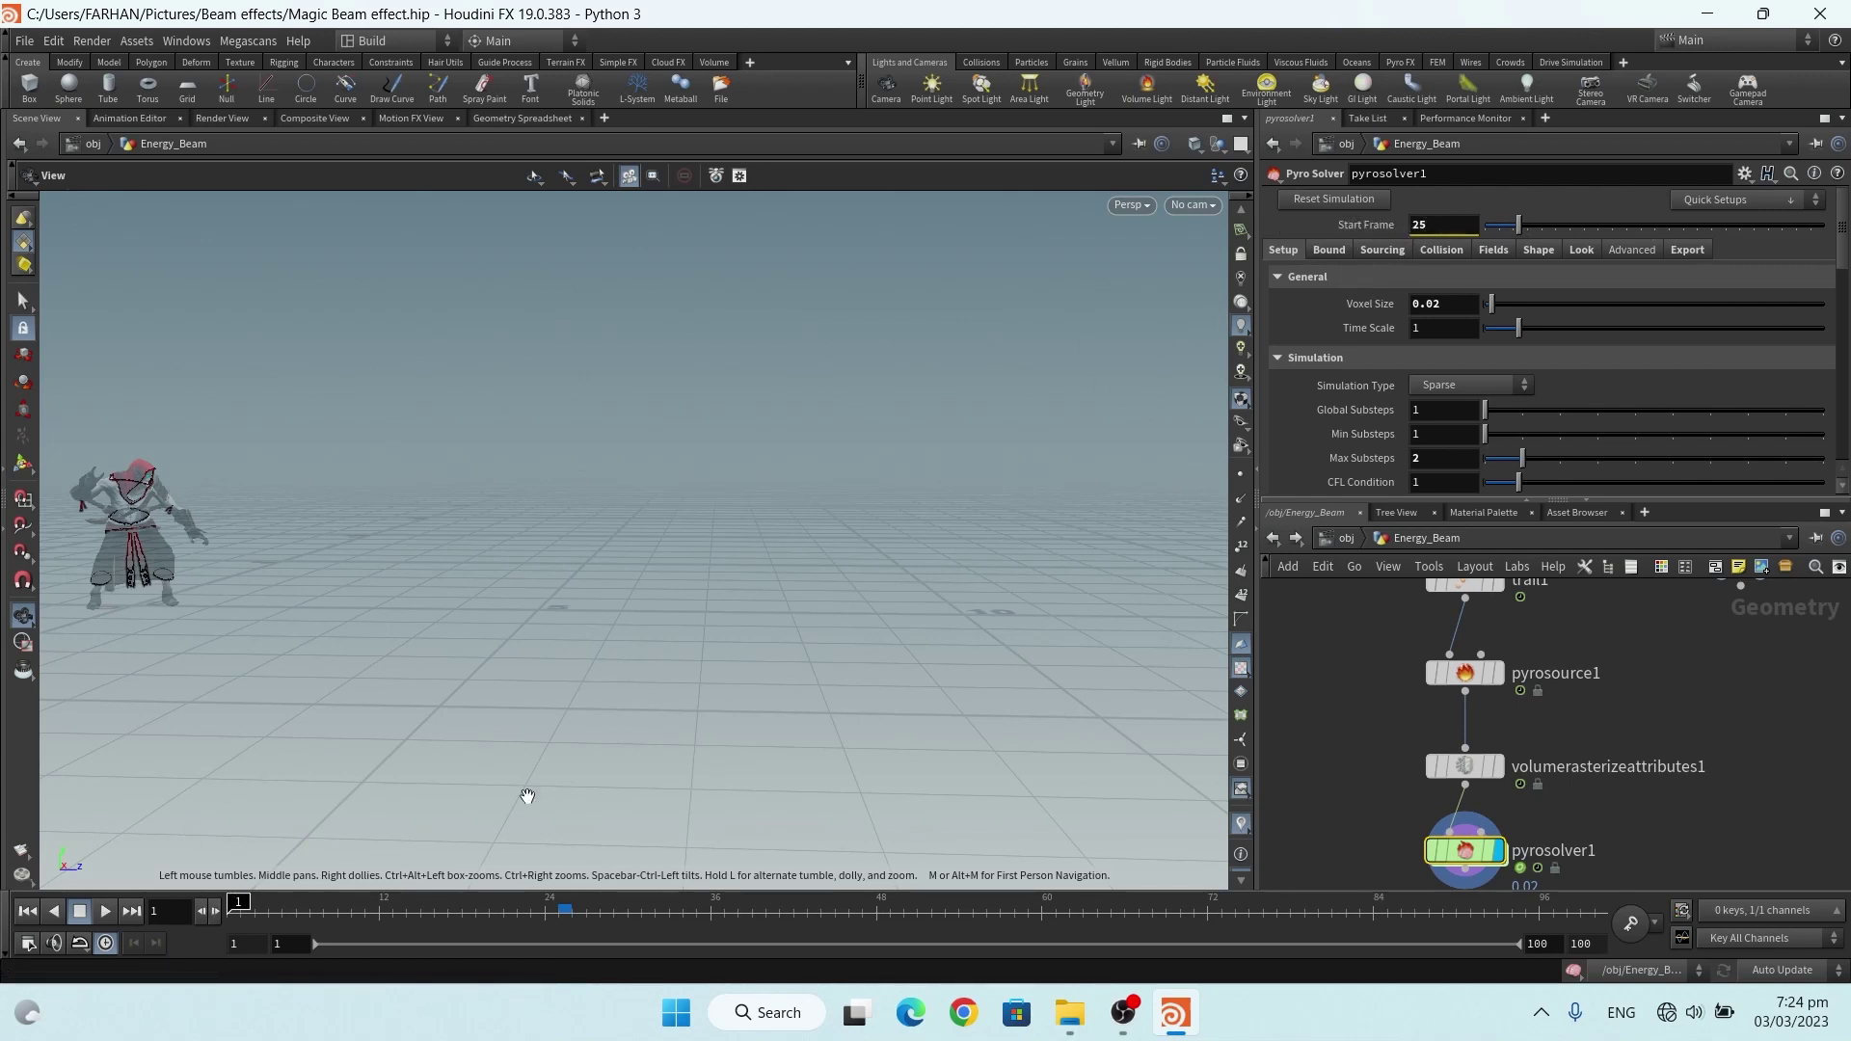
left_click(275, 903)
left_click_drag(294, 897, 560, 916)
Review pyrosolver1's Setup simulation substeps and its Bound size and boundary conditions
left_click_drag(1842, 246, 1842, 280)
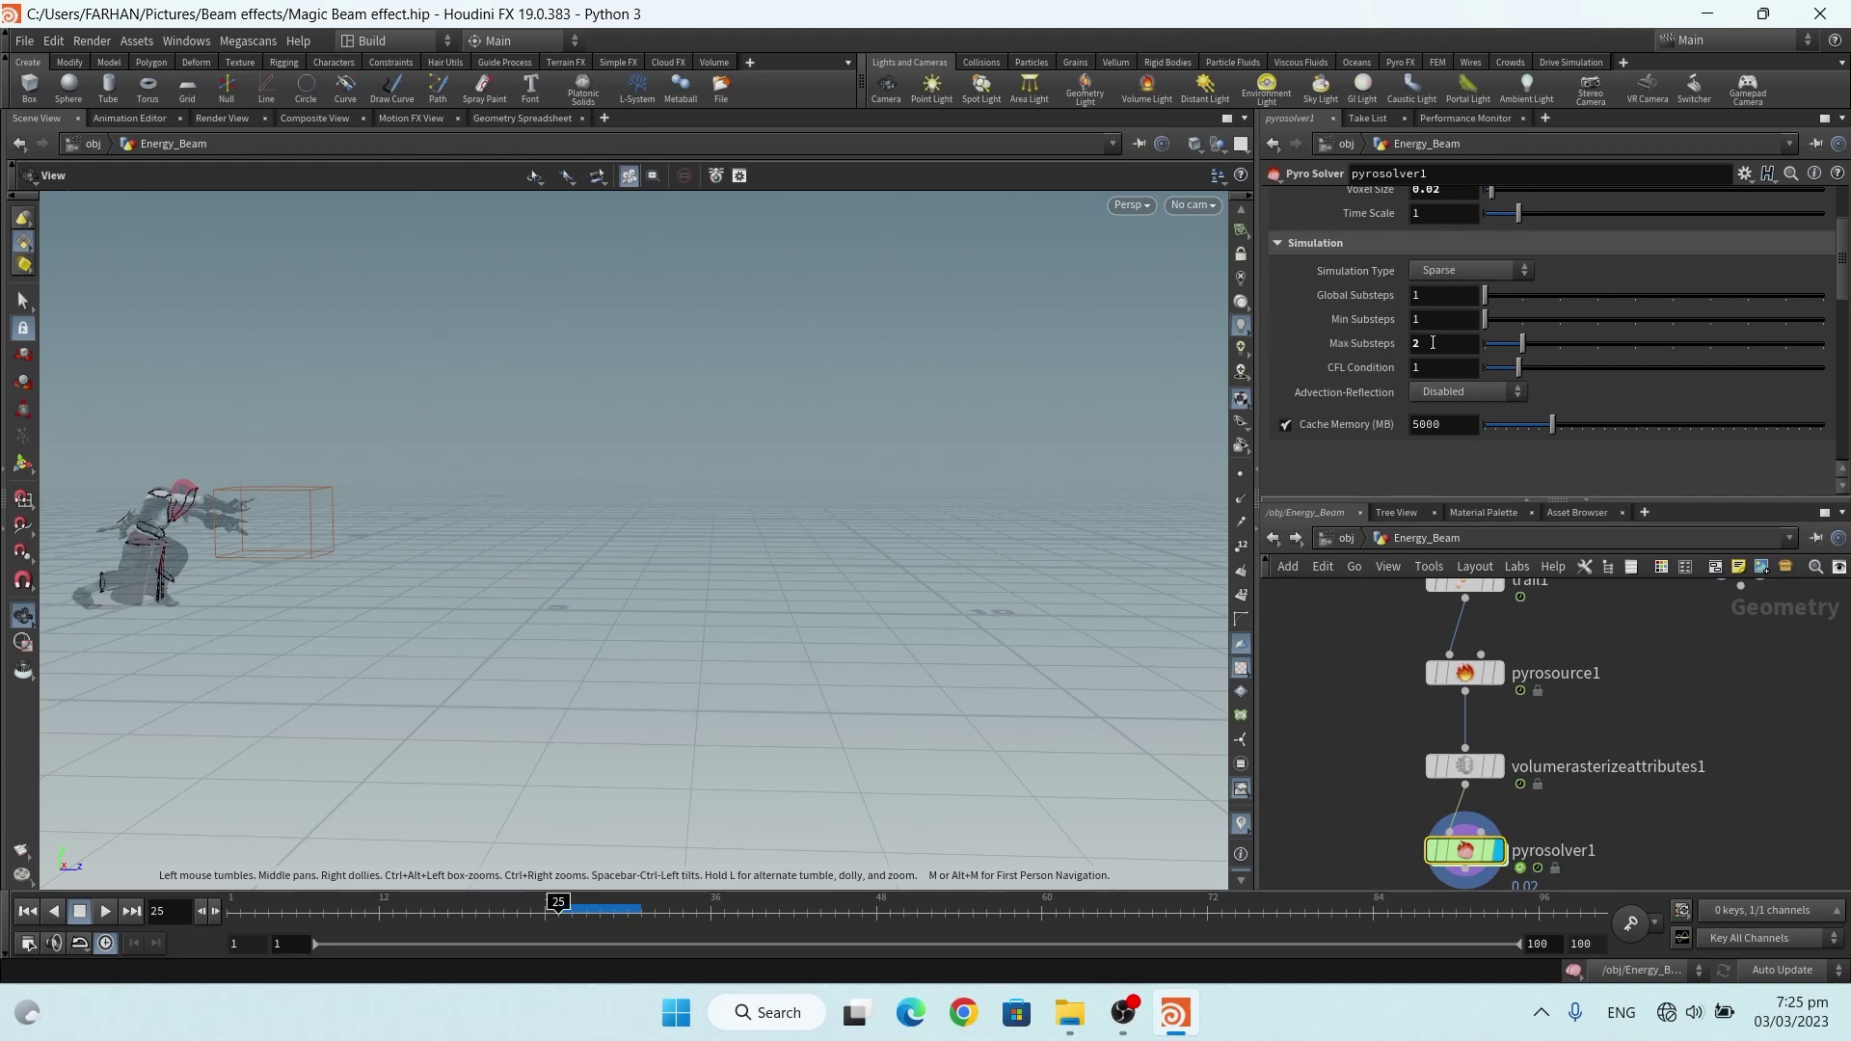
scroll(1433, 342, "down", 1)
scroll(1611, 220, "up", 3)
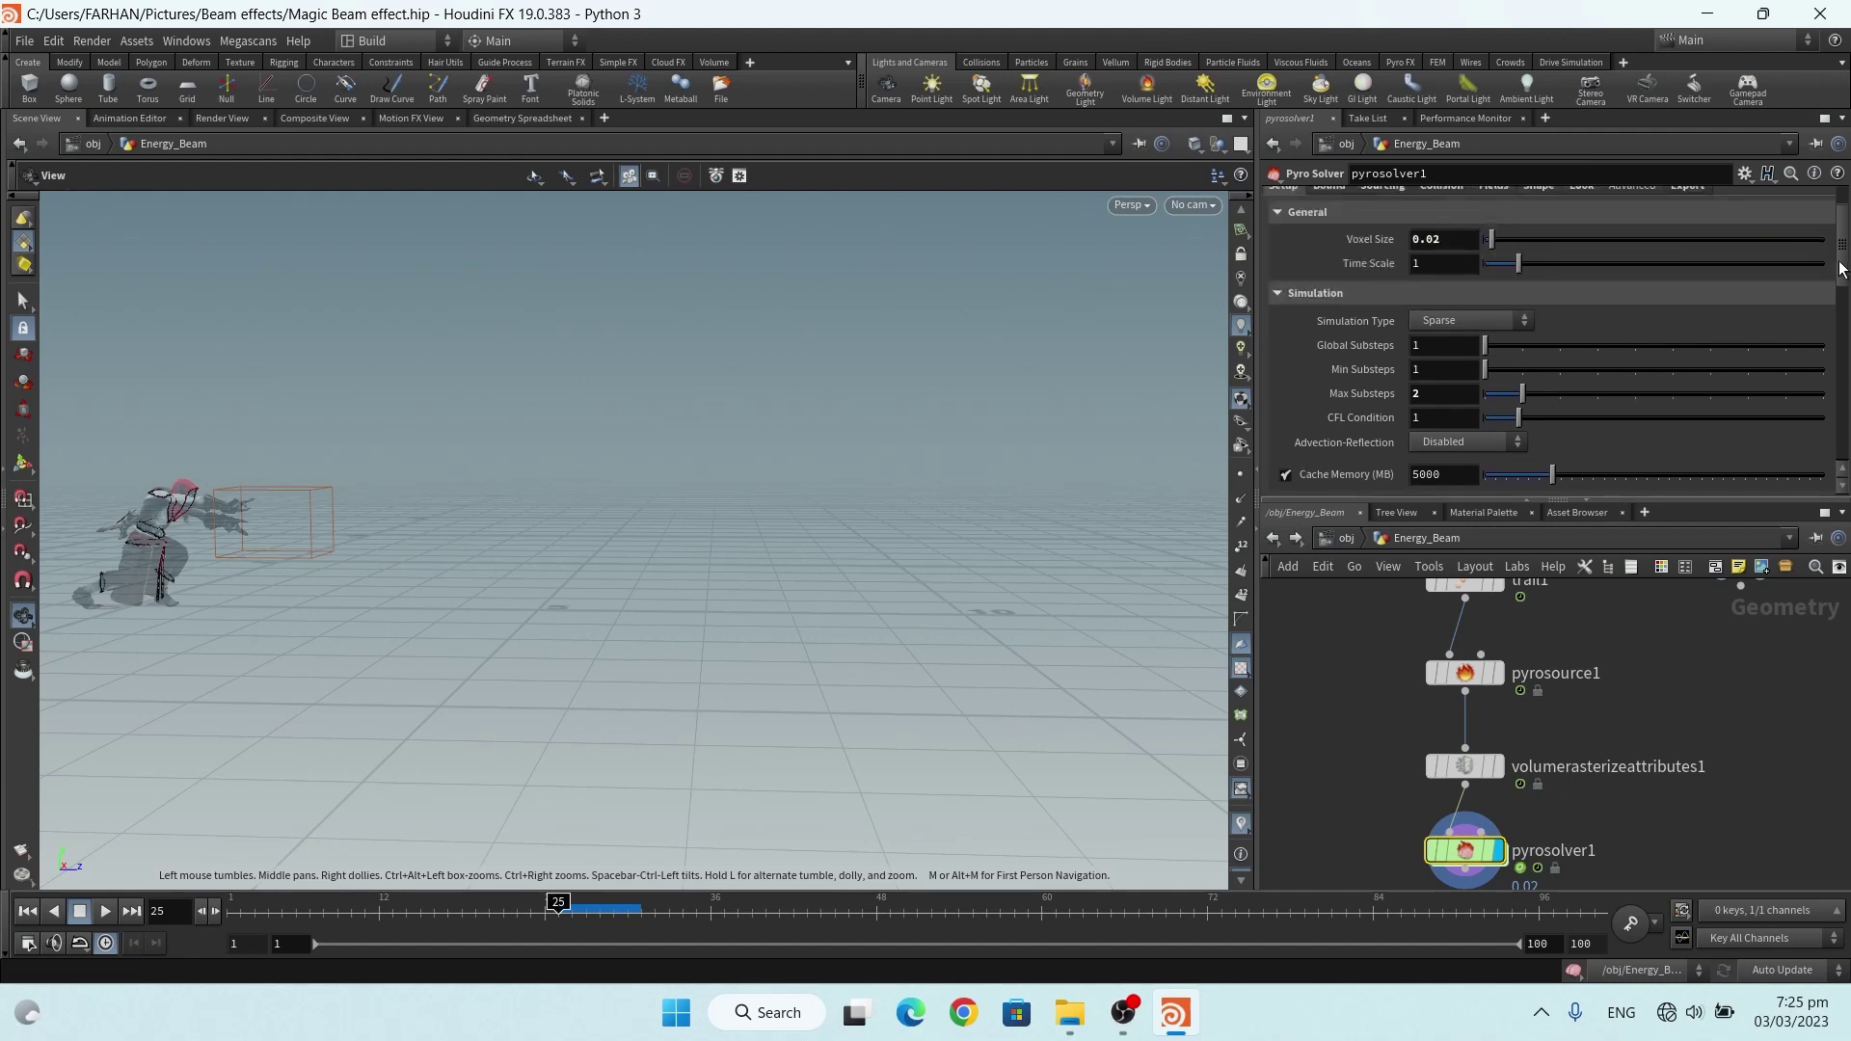
left_click(1316, 252)
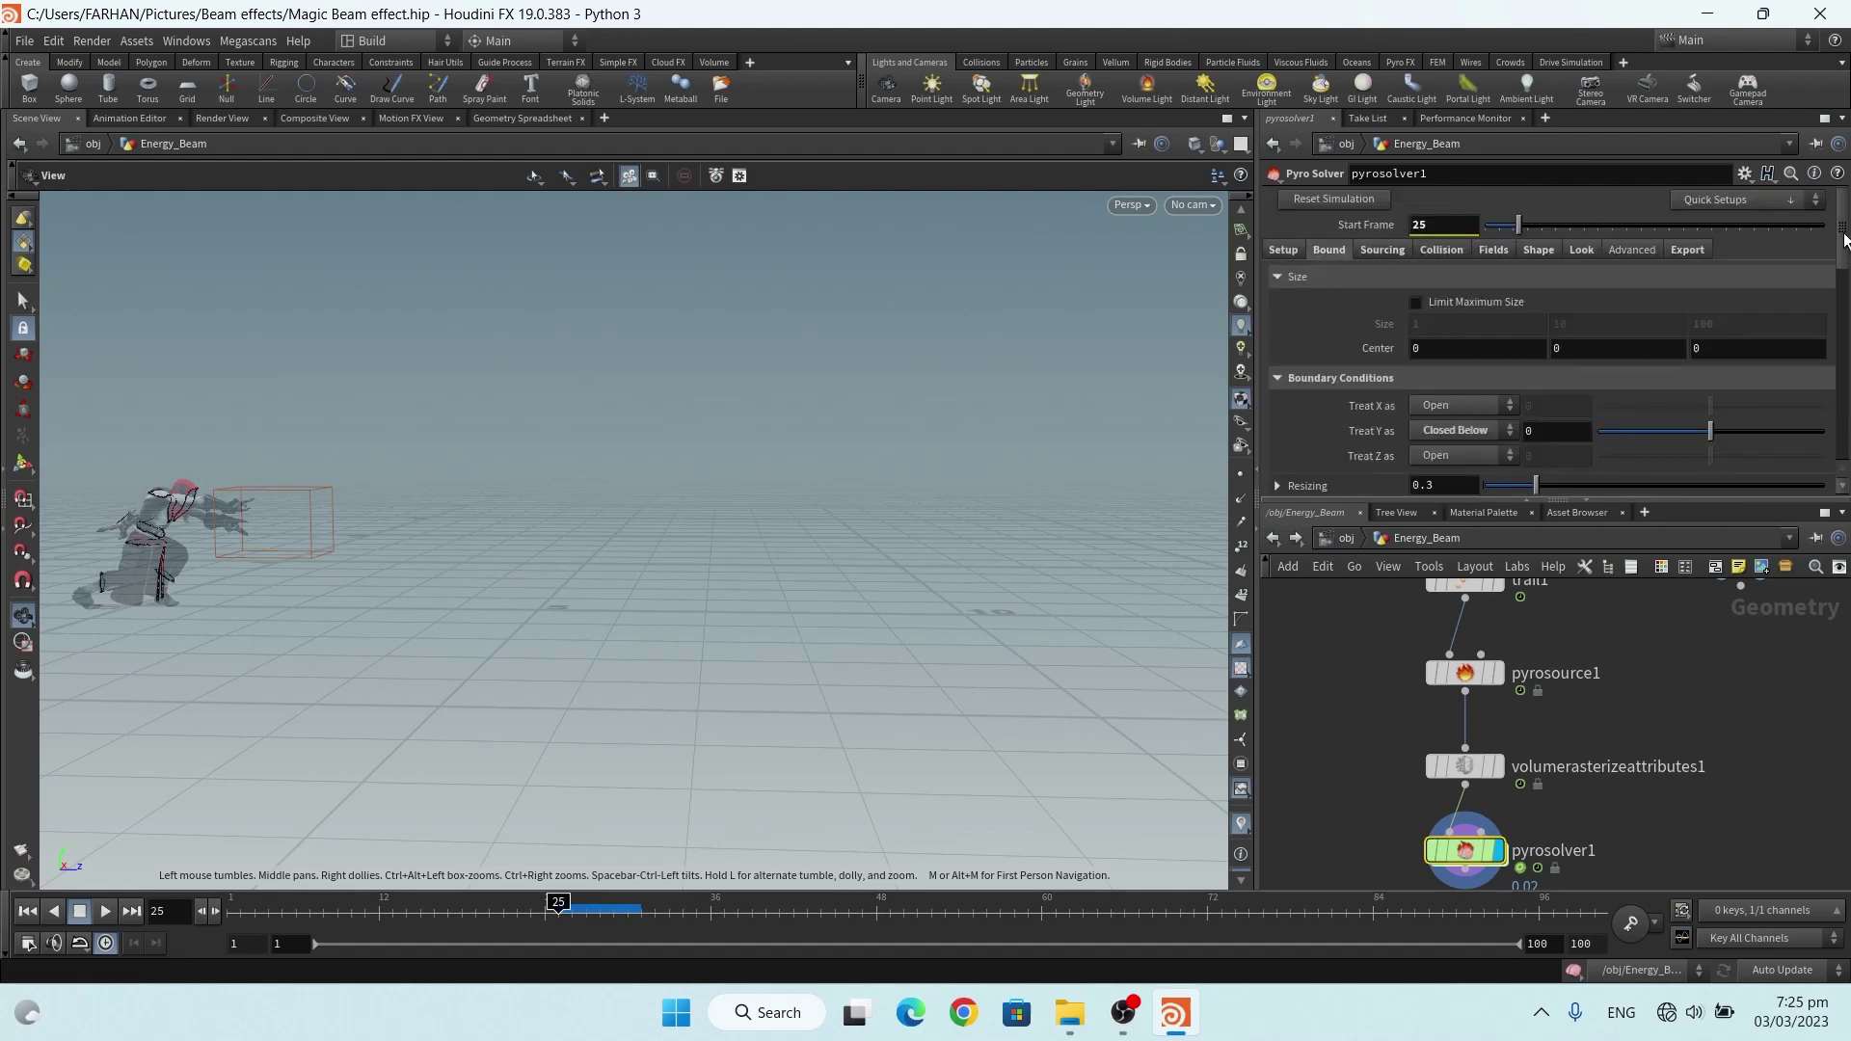
scroll(1715, 308, "down", 2)
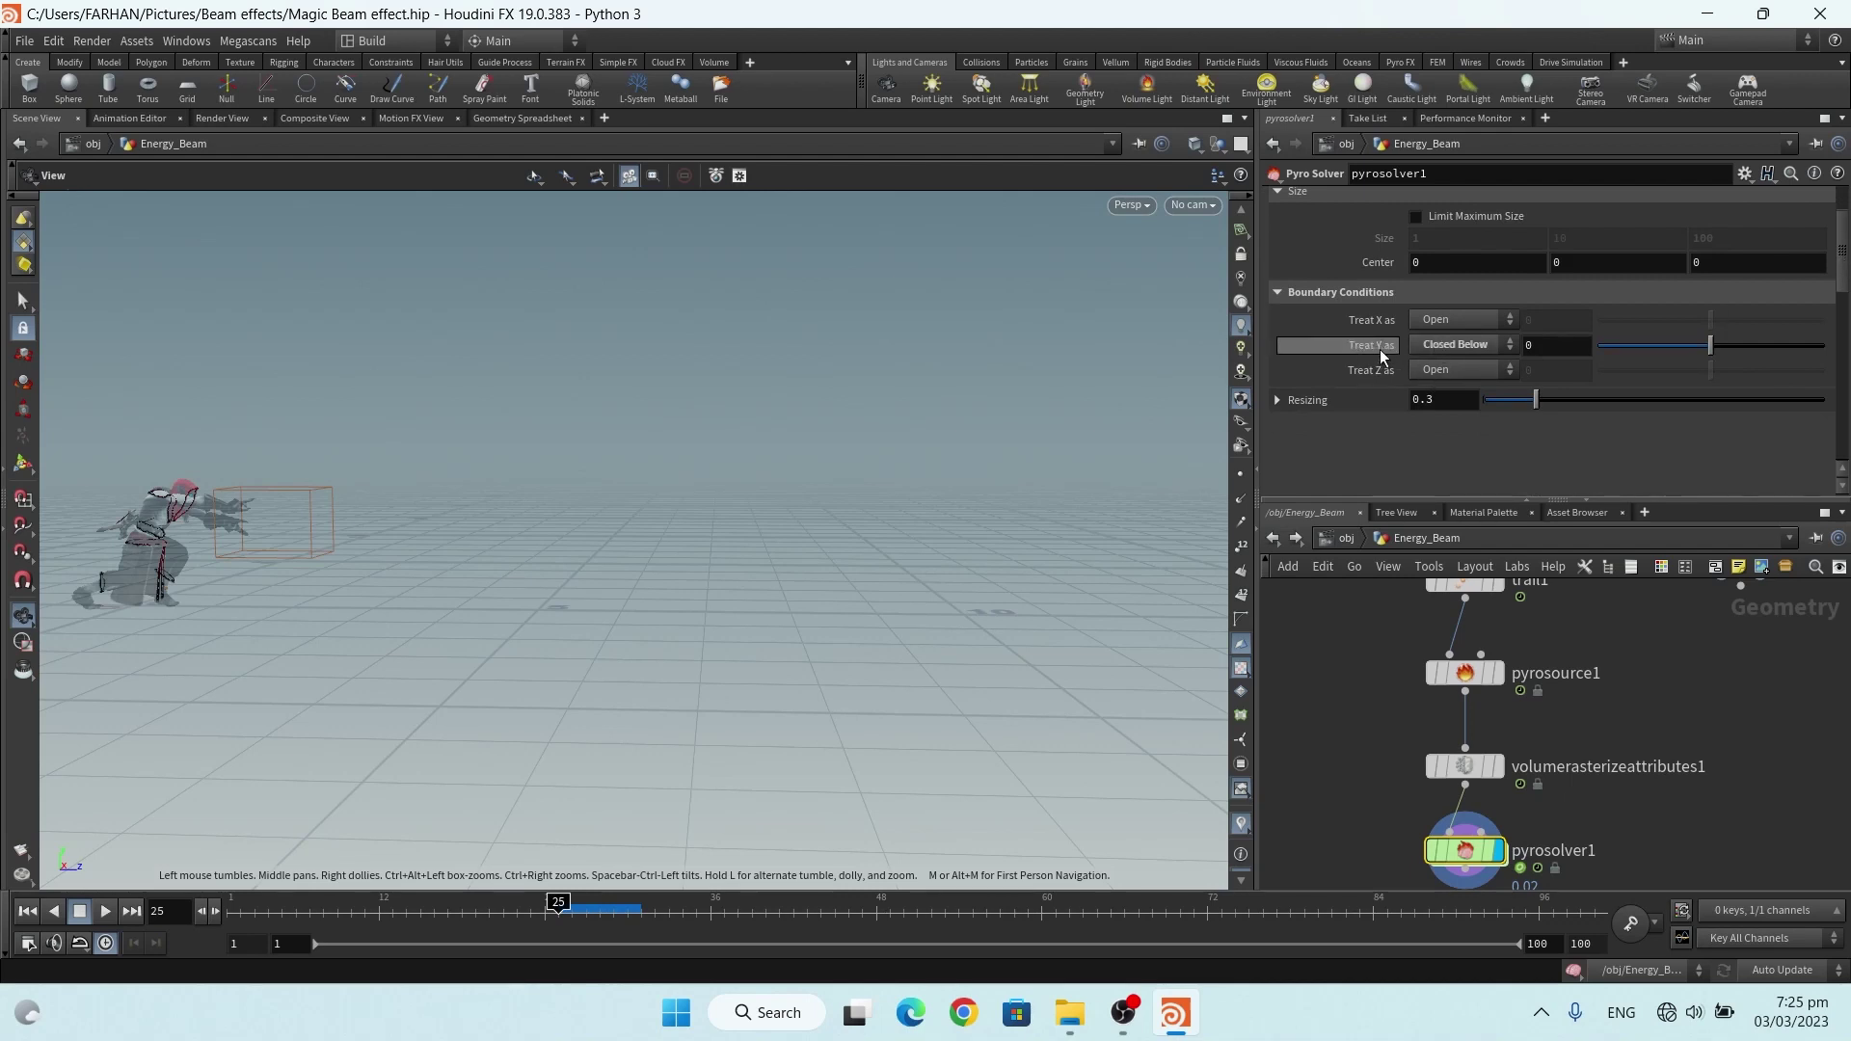
scroll(1418, 299, "up", 2)
Review pyrosolver1's Sourcing volumes and its Collision settings
left_click(1381, 251)
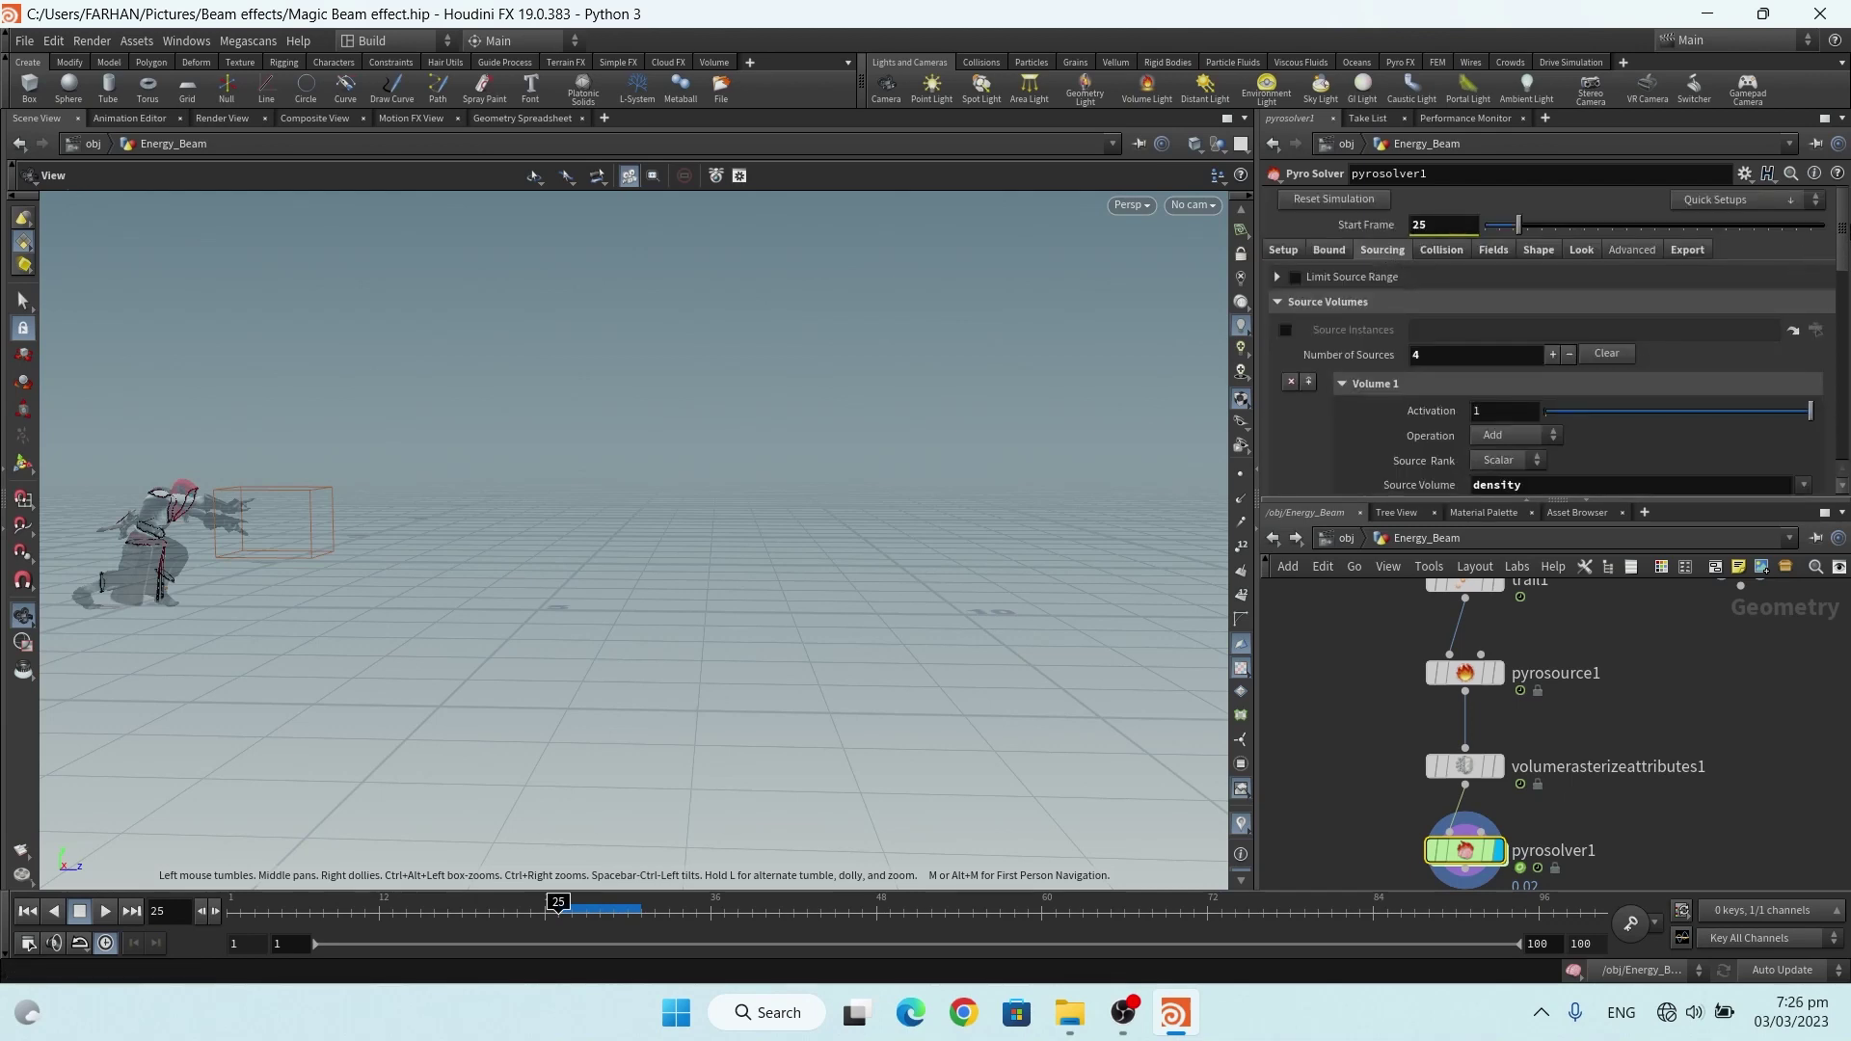
mouse_move(1844, 235)
left_mouse_down()
mouse_move(1844, 416)
mouse_move(1827, 295)
mouse_move(1717, 249)
left_mouse_up()
left_click(1439, 248)
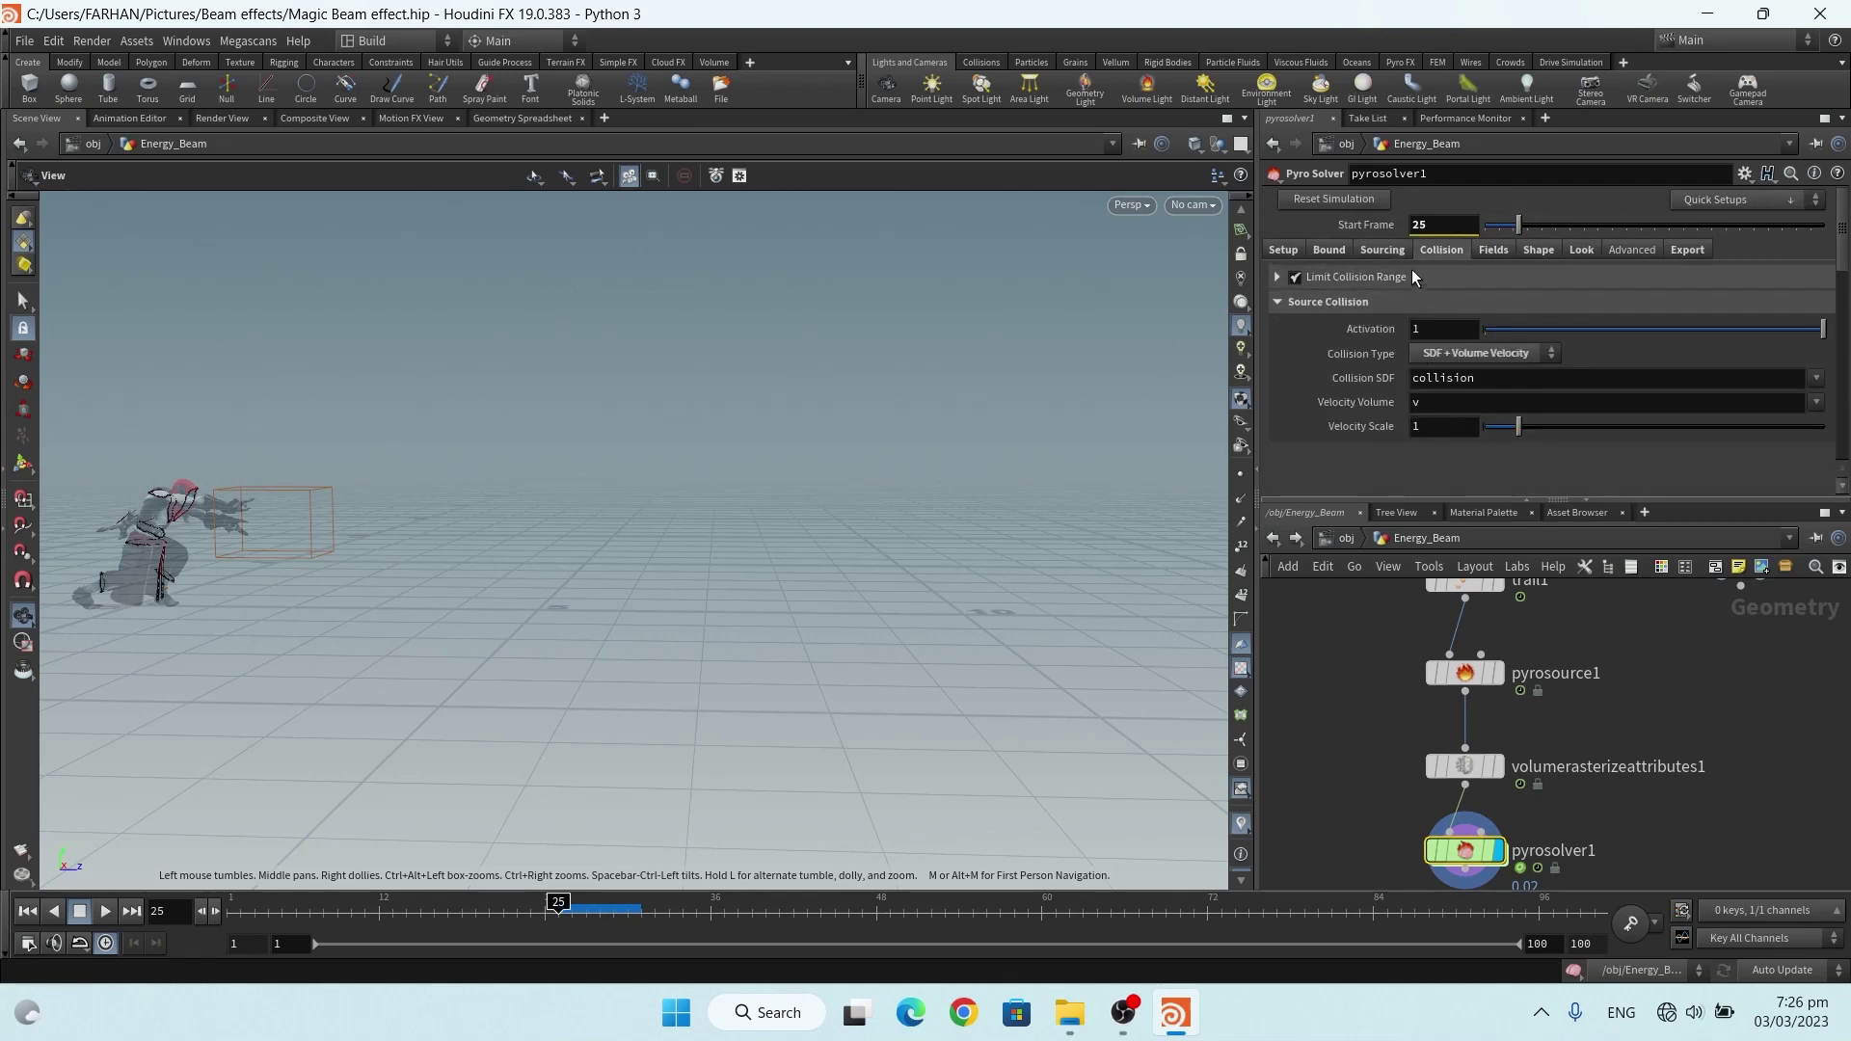
Review pyrosolver1's Fields settings for density and temperature, and expand Flame to inspect the Flame Lifespan
left_click(1495, 249)
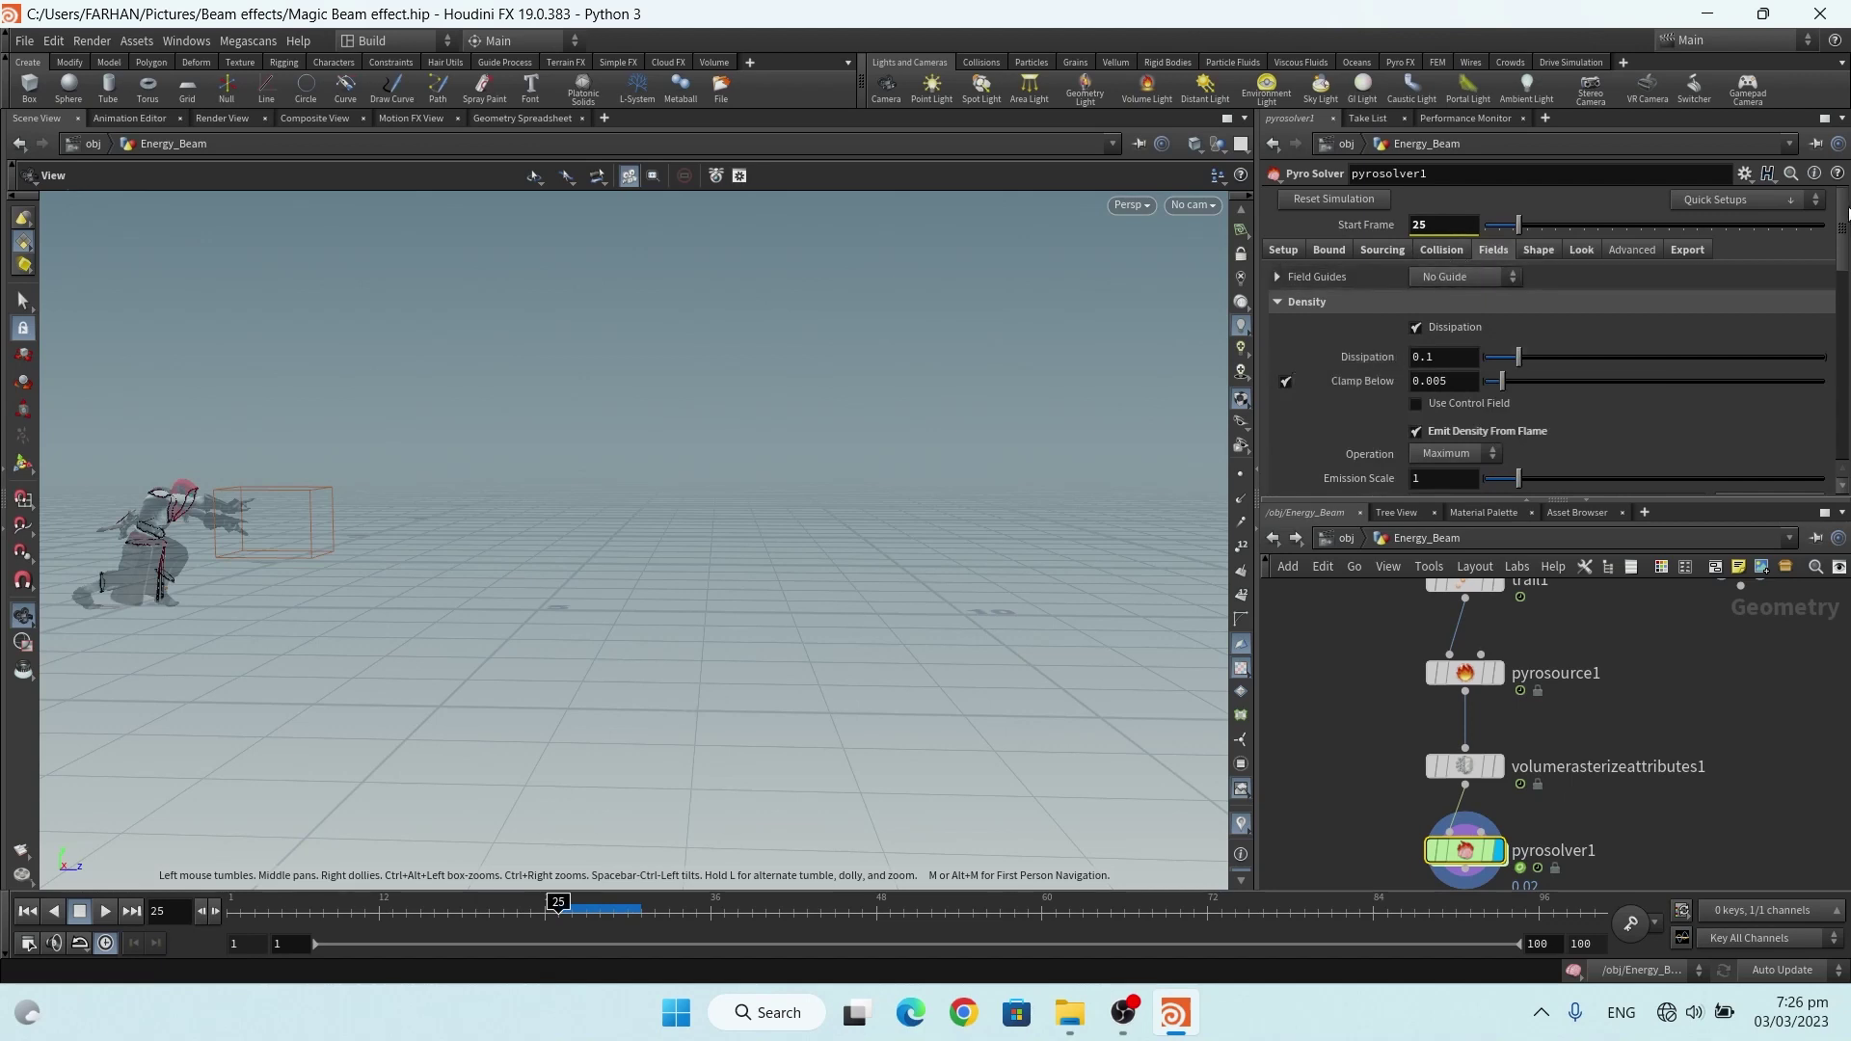
scroll(1389, 289, "down", 3)
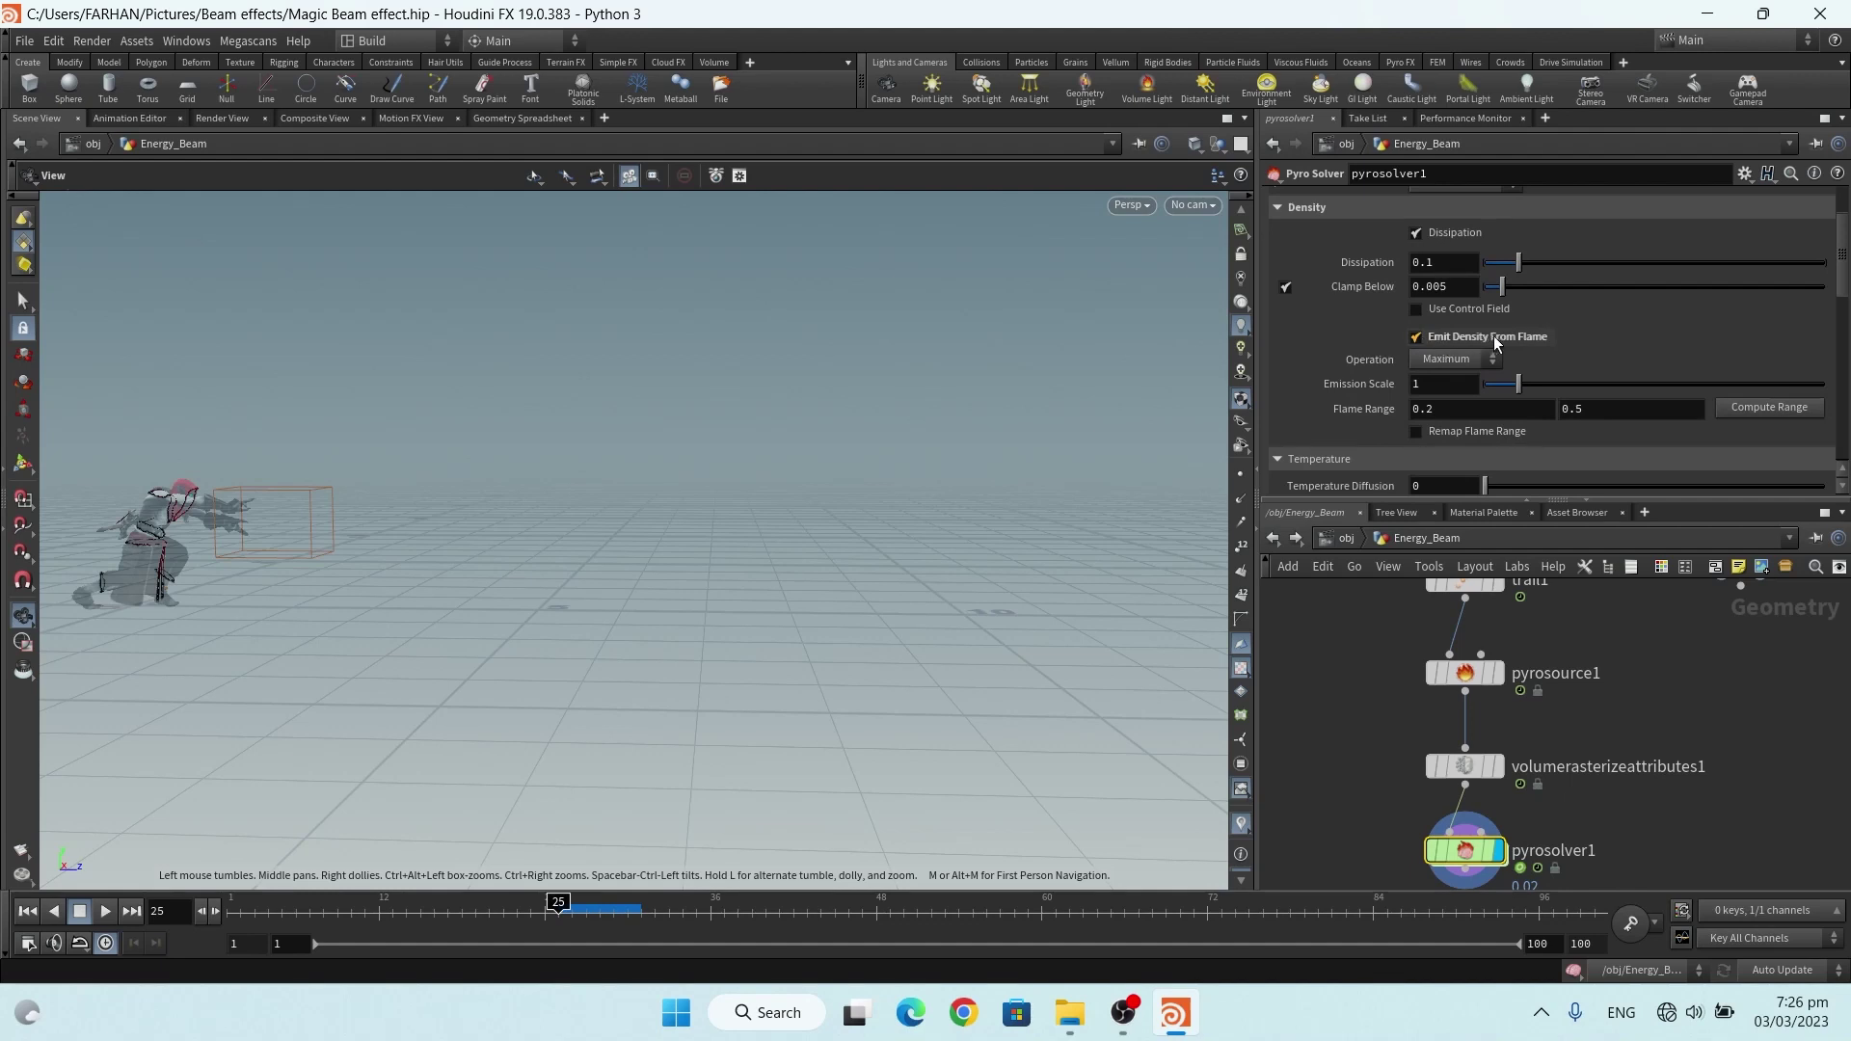
scroll(1461, 355, "down", 2)
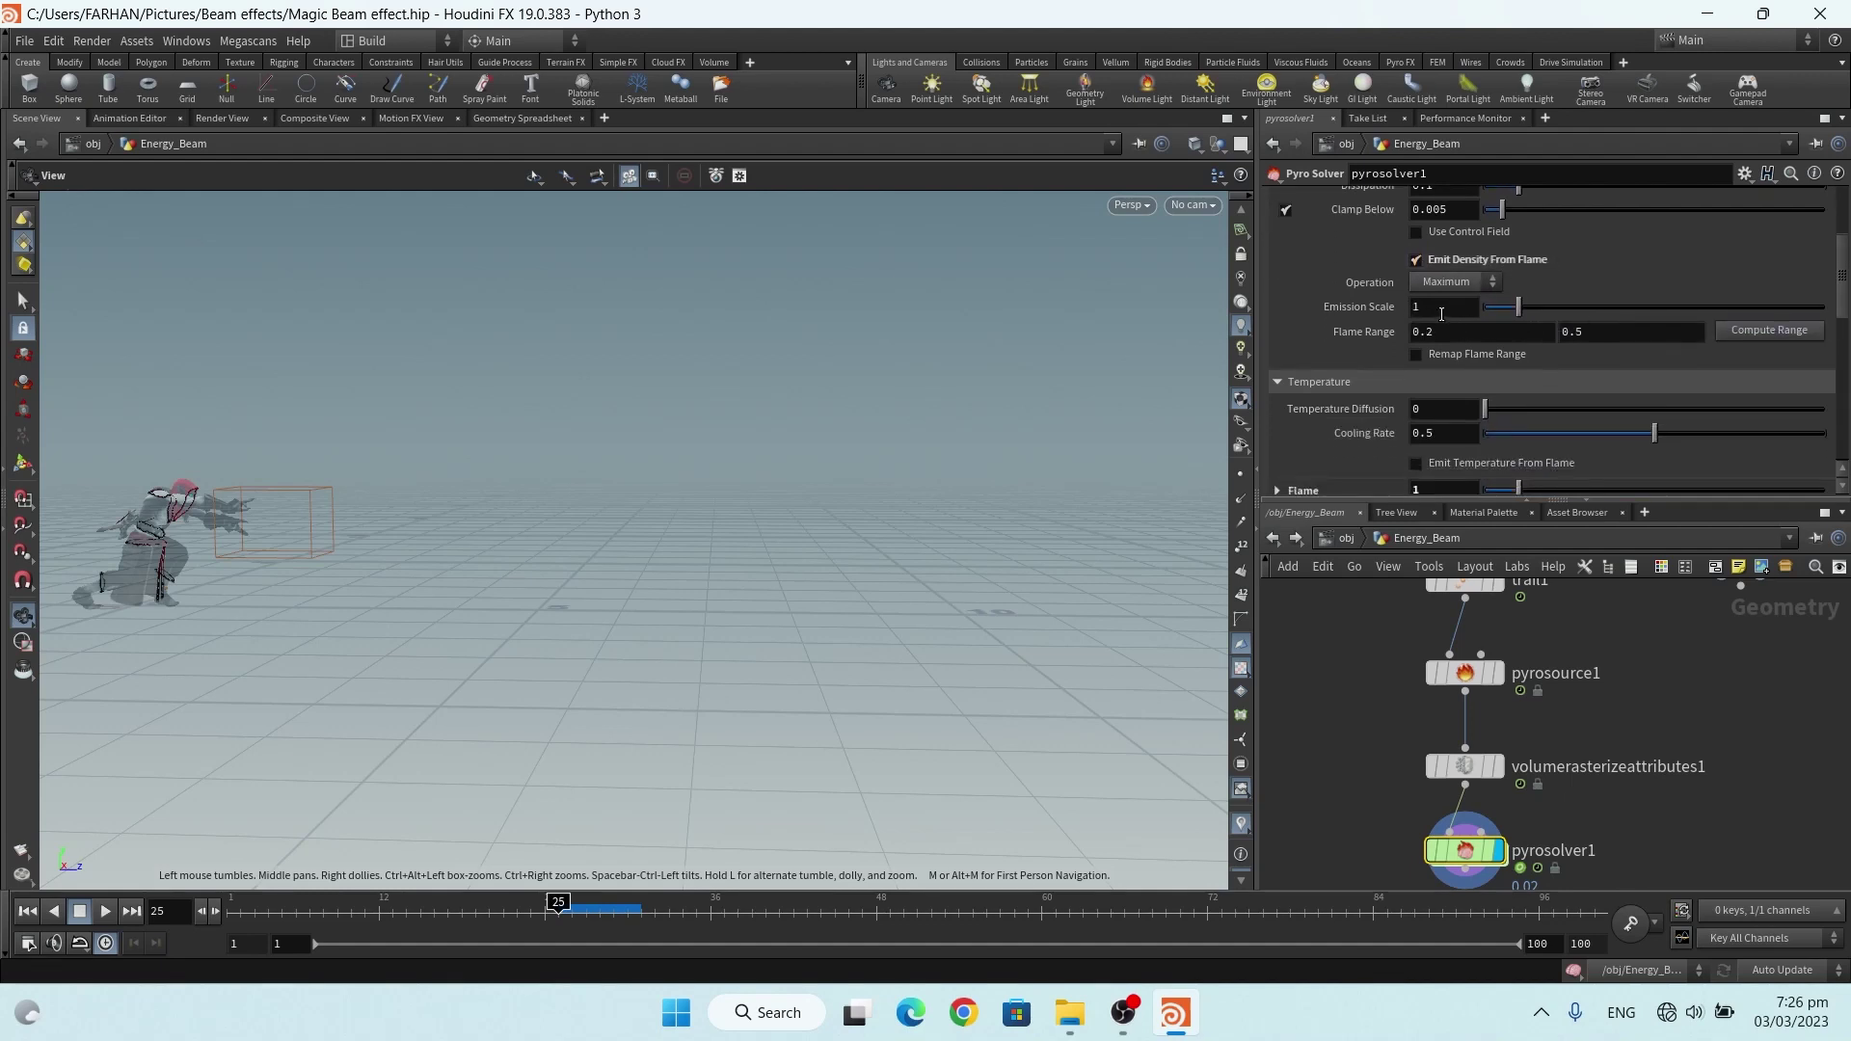
scroll(1392, 280, "down", 4)
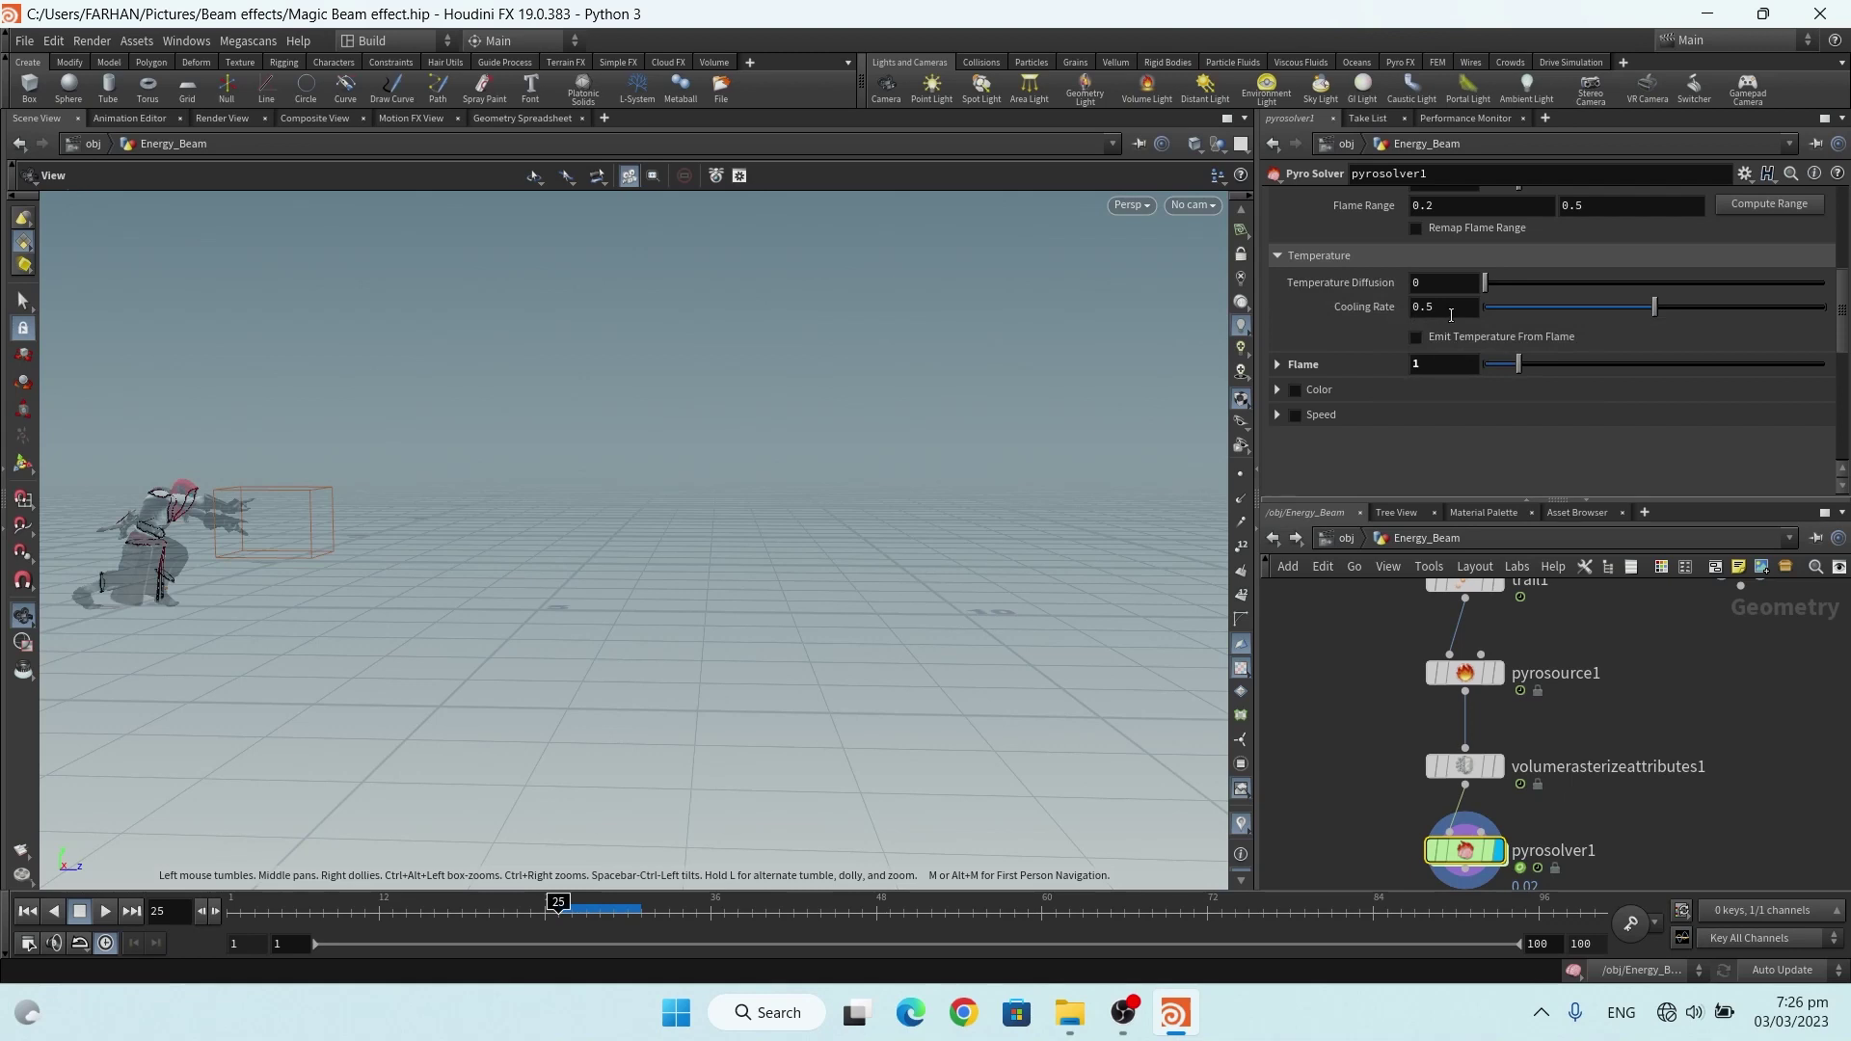
left_click(1275, 364)
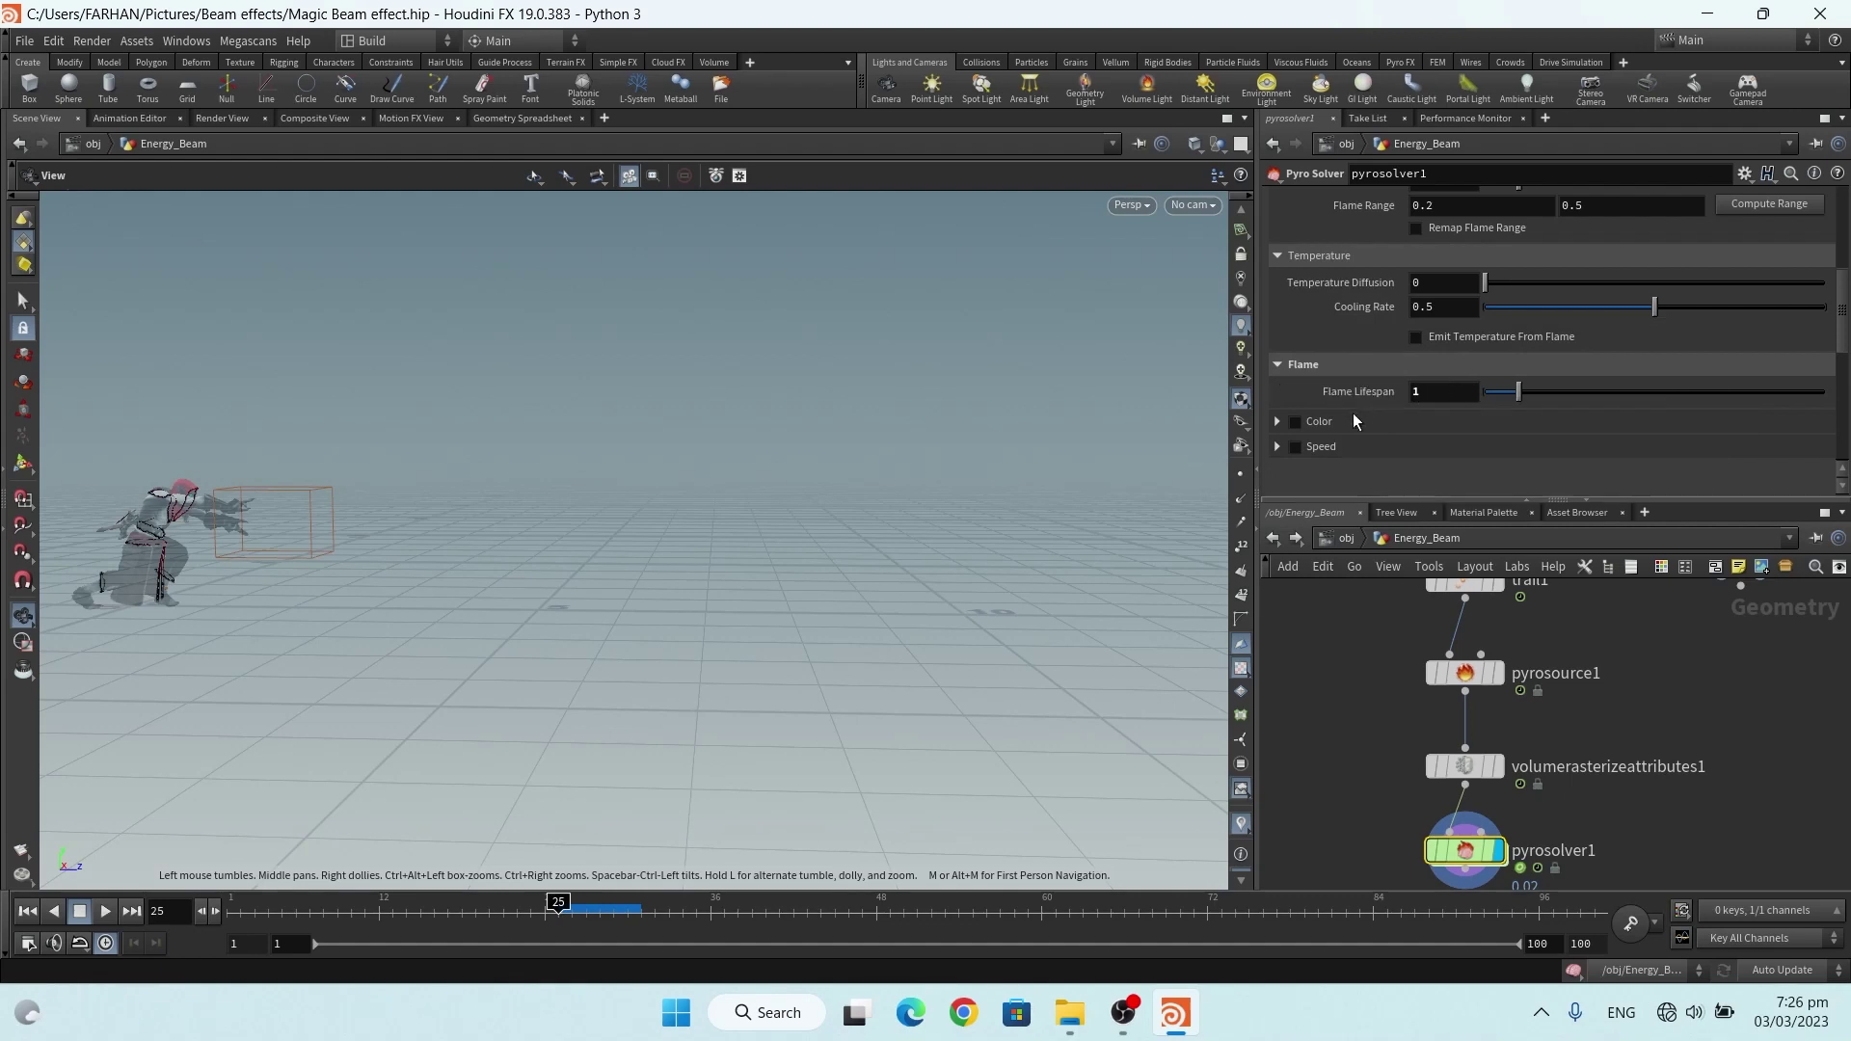
scroll(1825, 245, "up", 6)
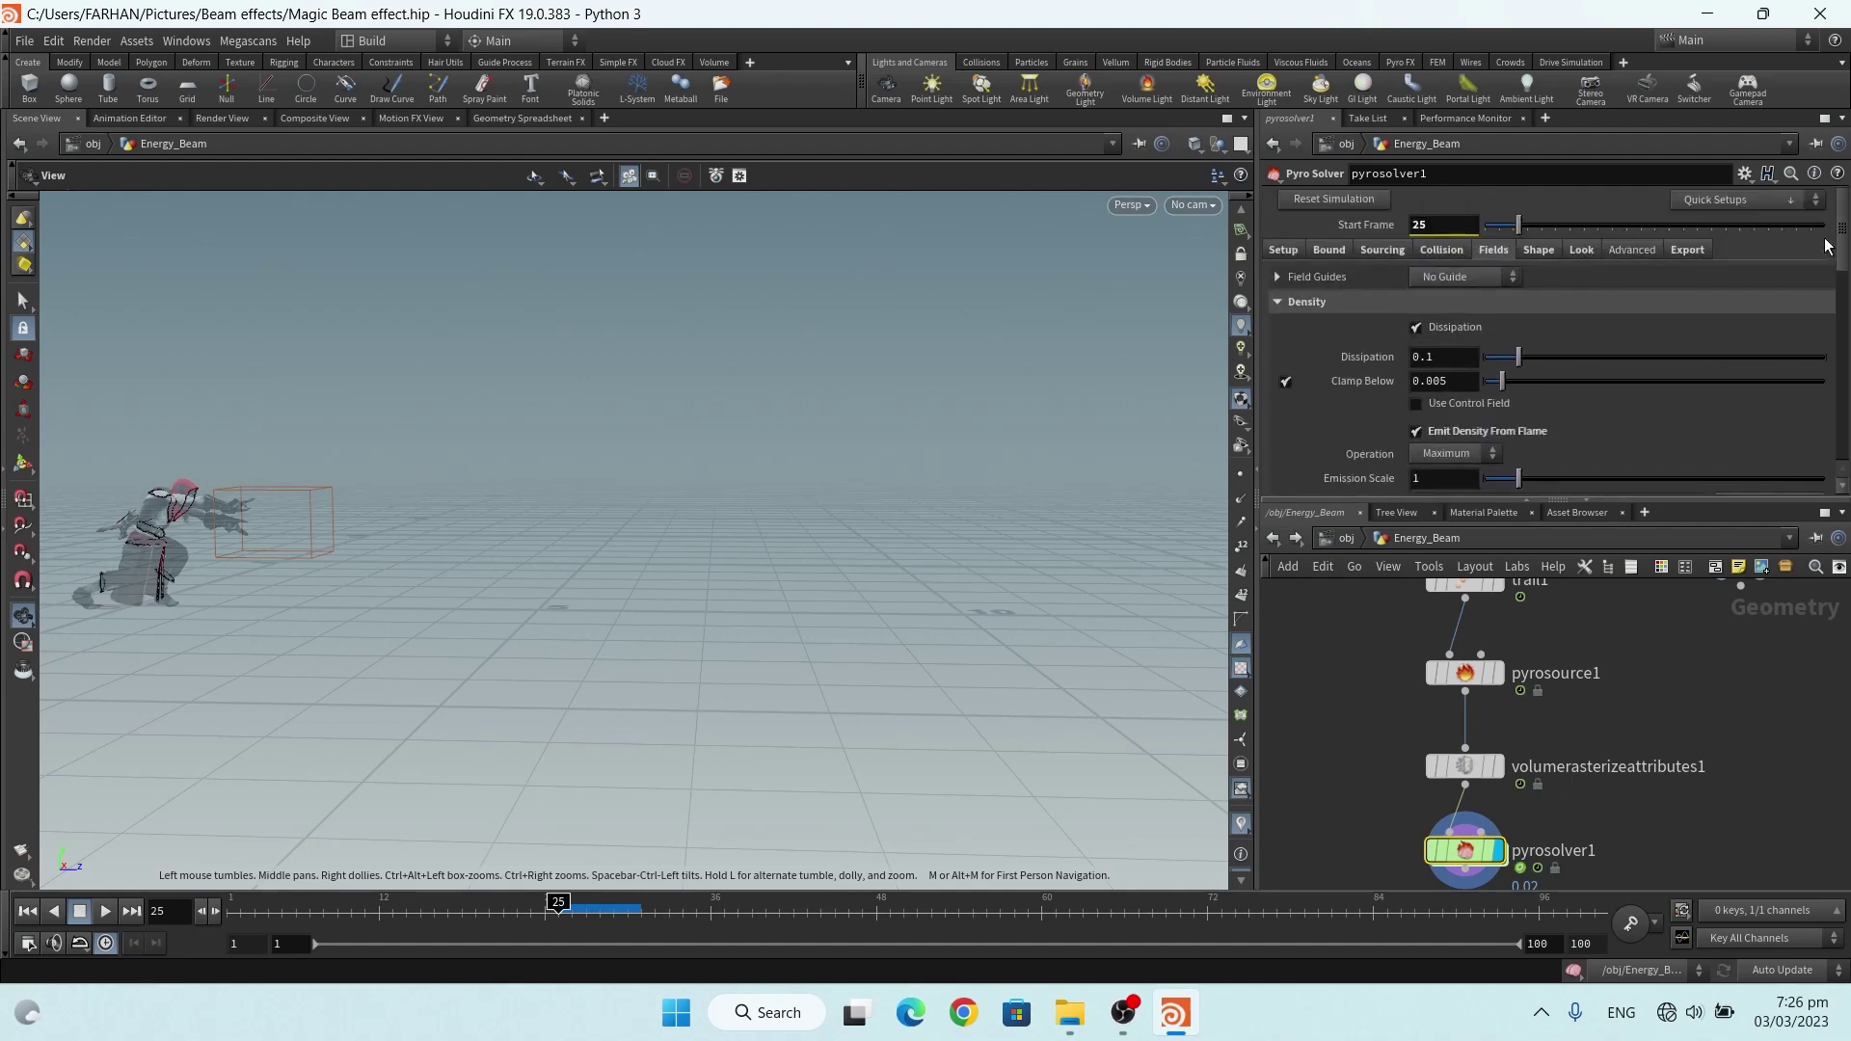
Show pyrosolver1's Shape parameters and expand Buoyancy and Disturbance to review their settings
left_click(1543, 252)
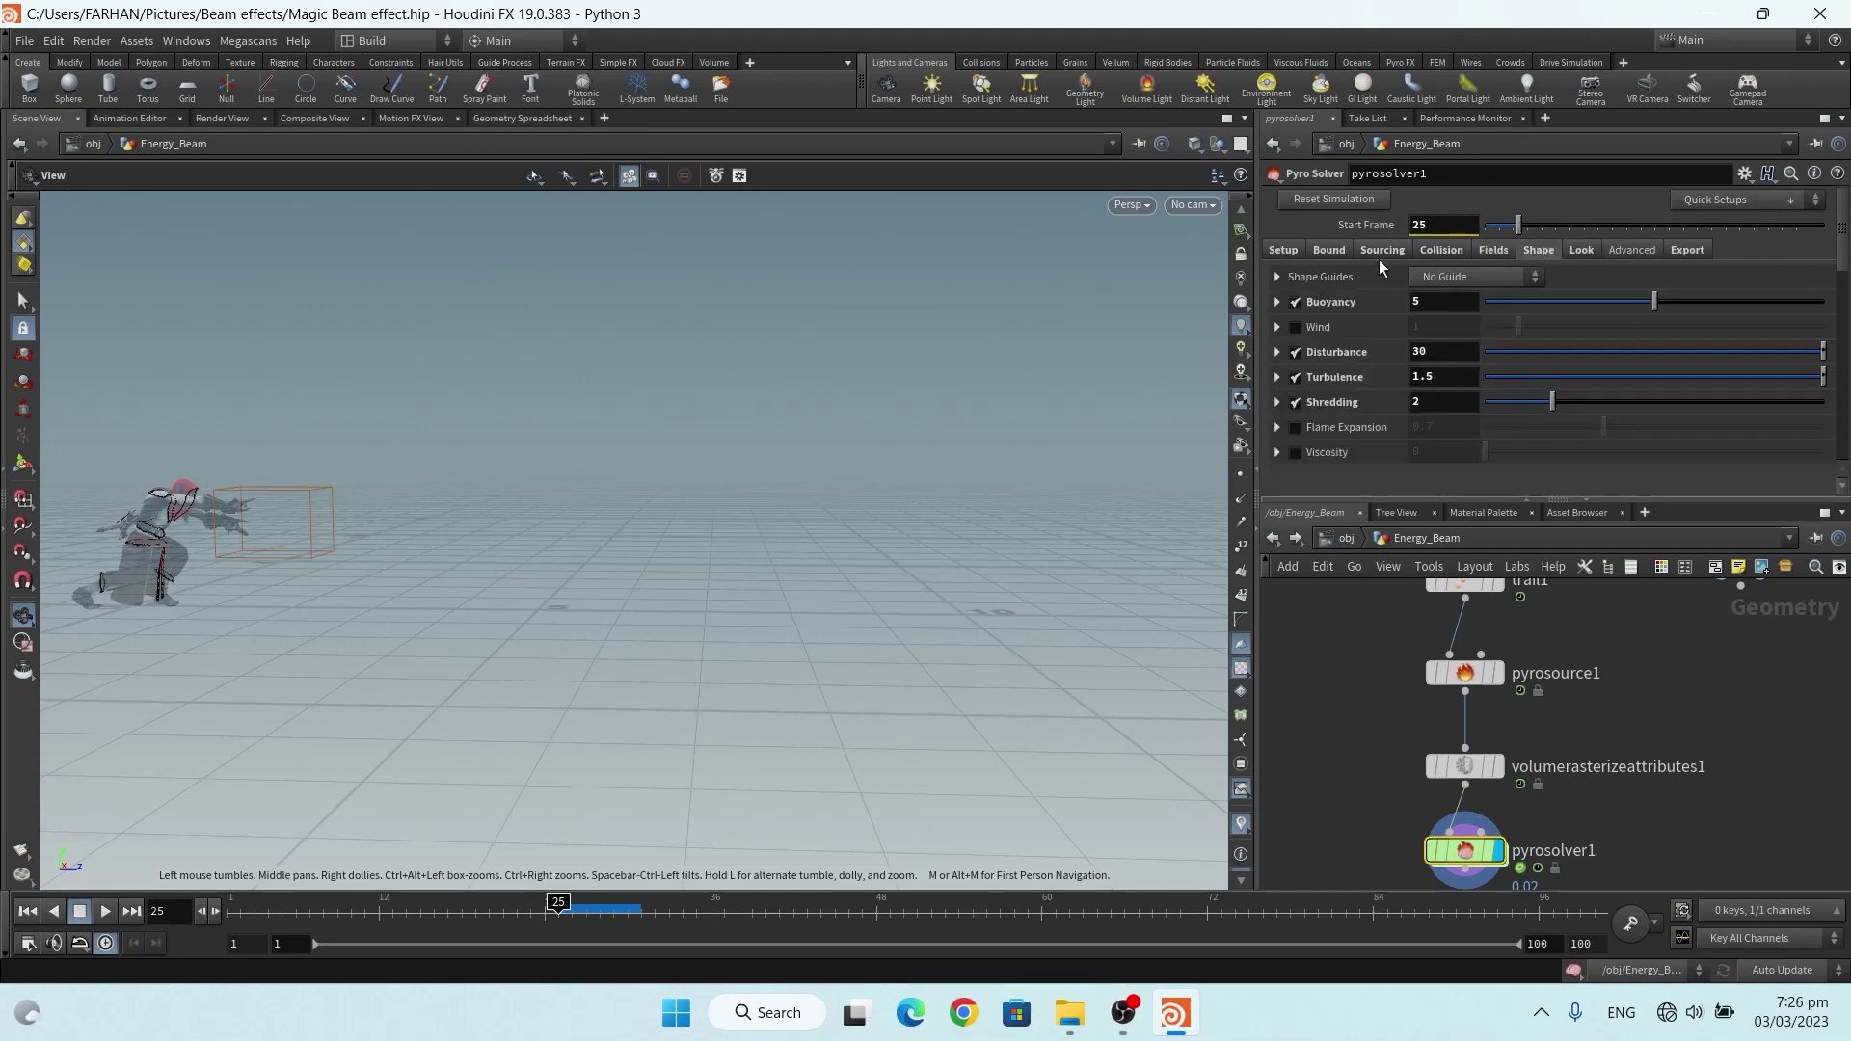
left_click(1277, 302)
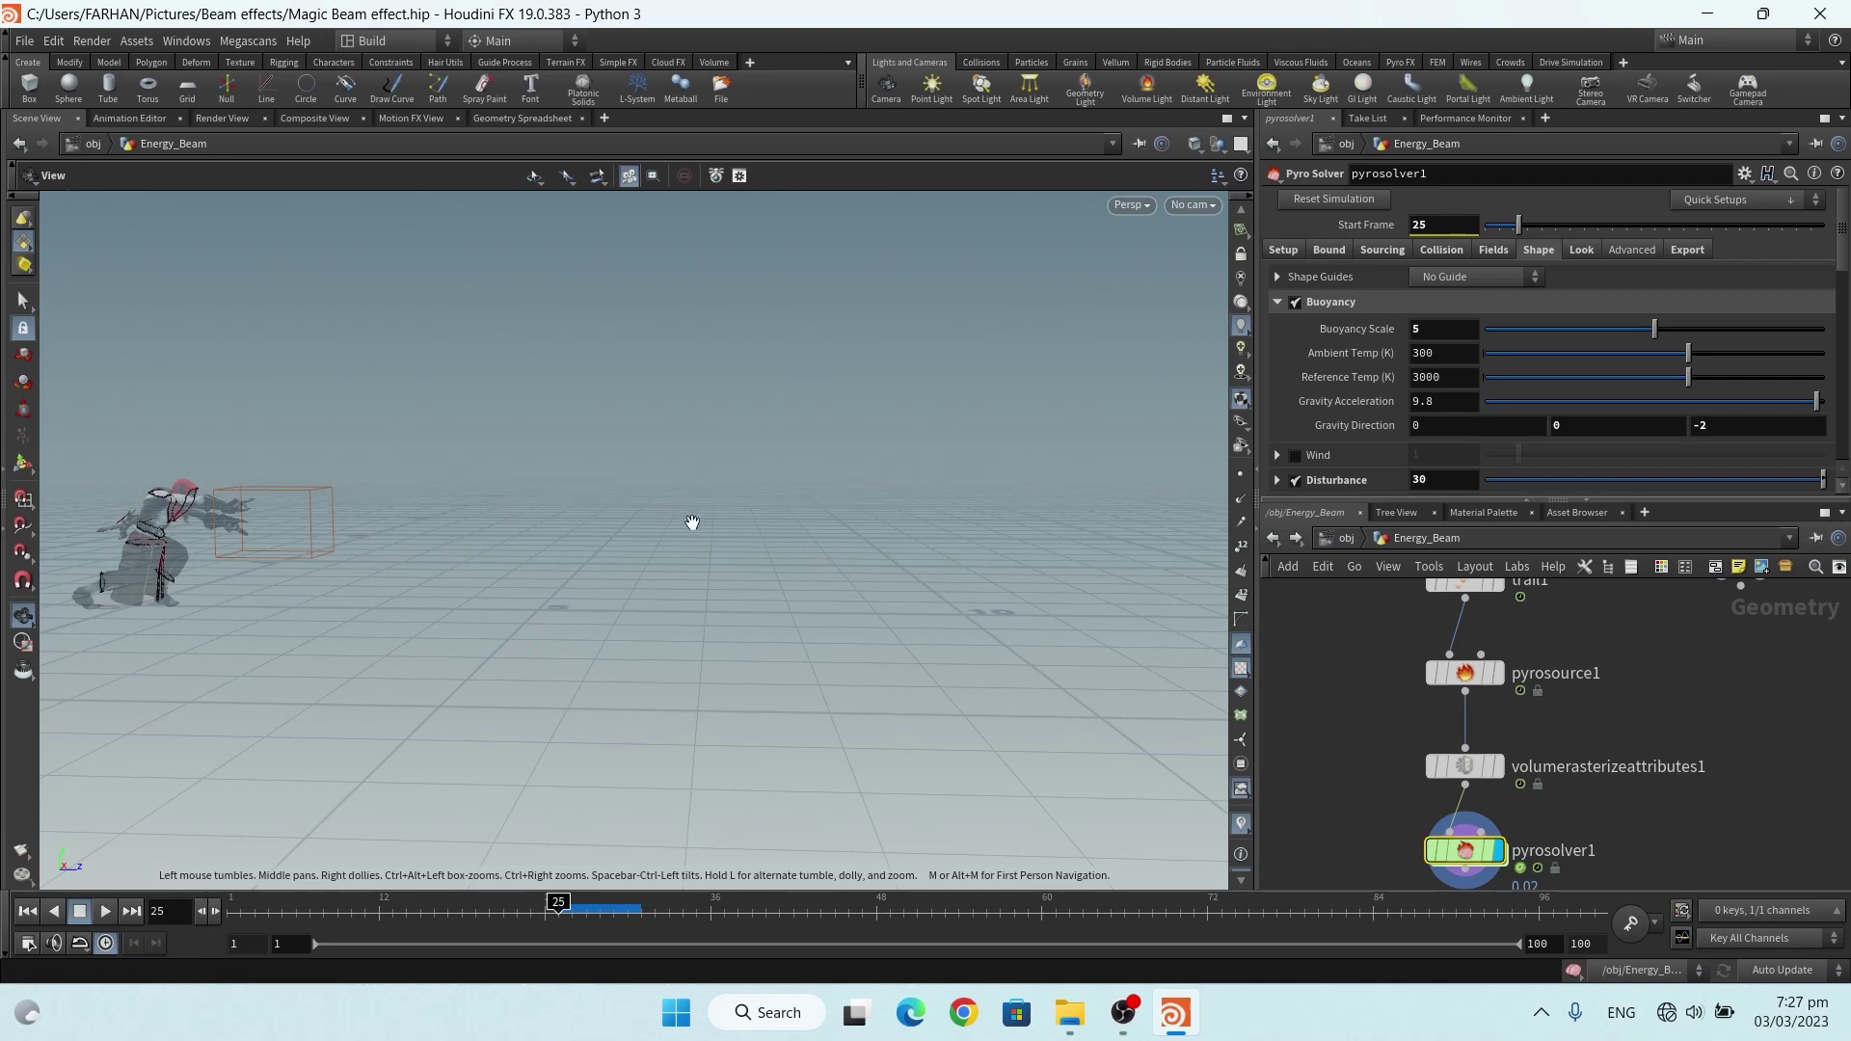
scroll(1275, 376, "down", 2)
left_click(1276, 375)
scroll(1327, 372, "down", 1)
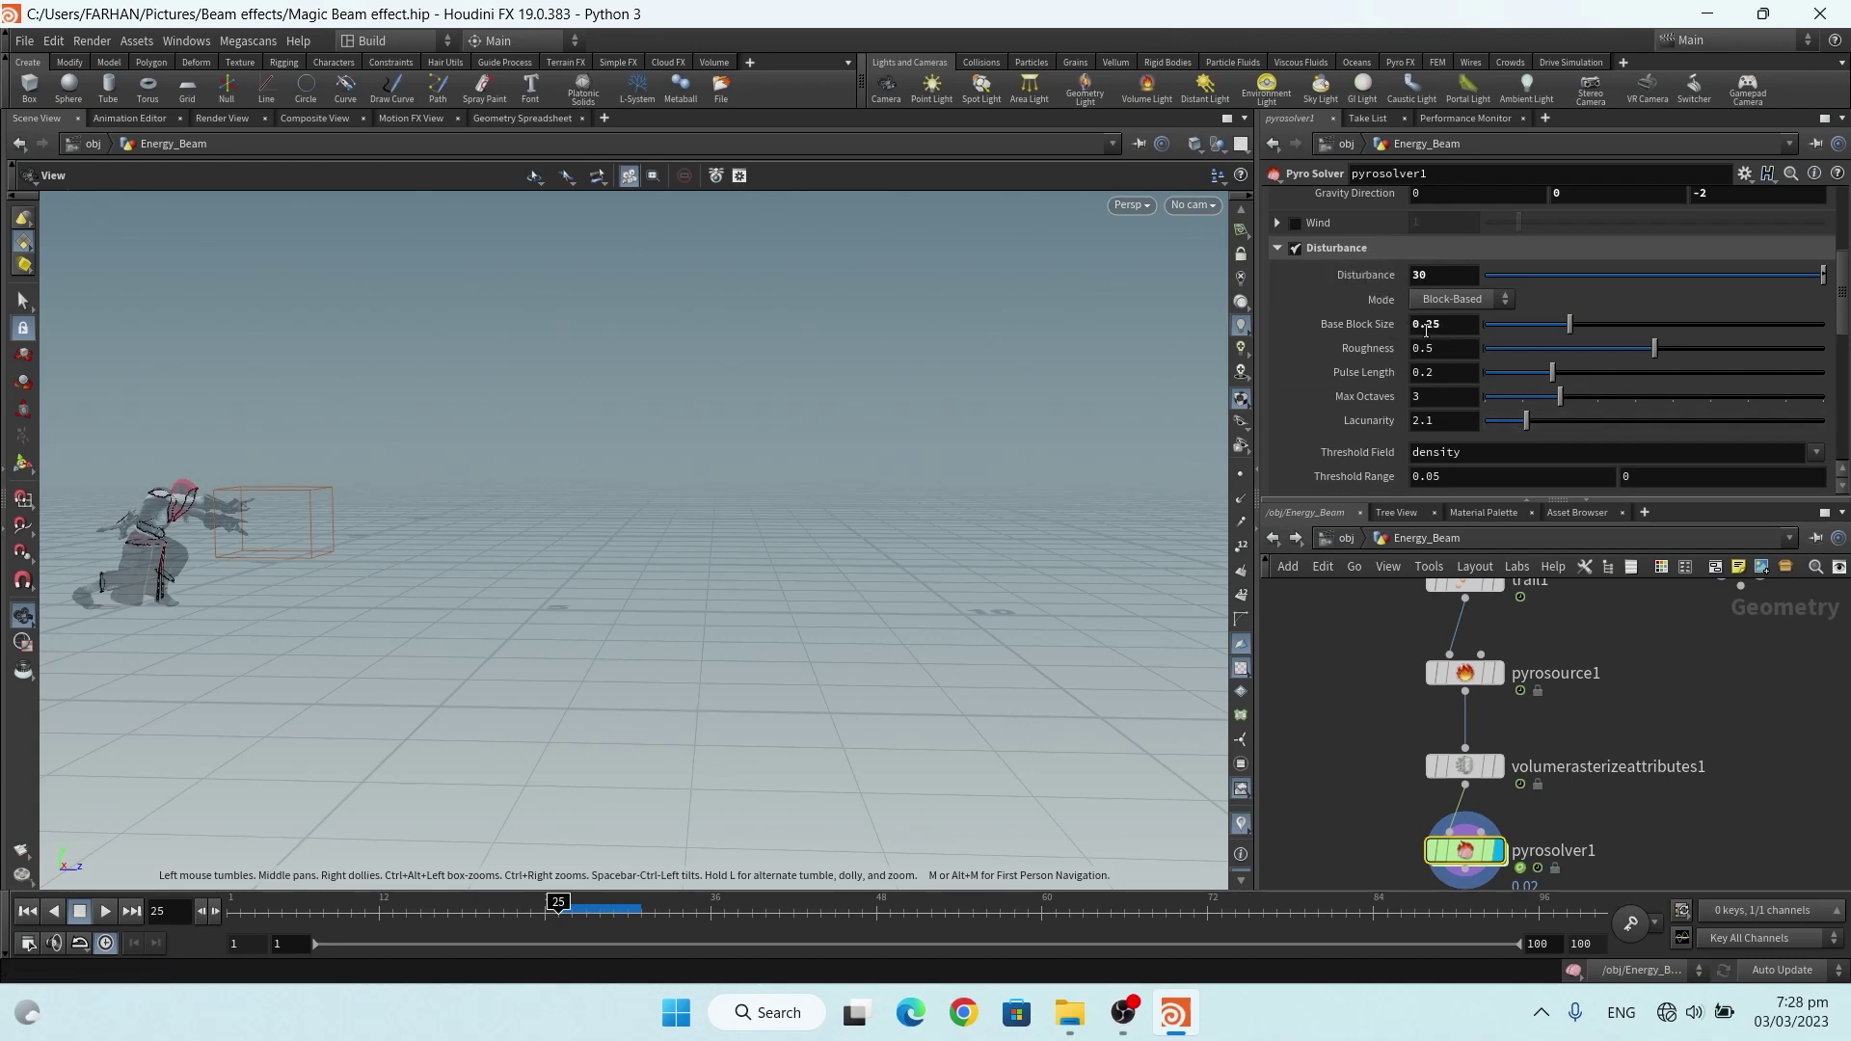
Expand pyrosolver1's Turbulence settings and review the swirl size, threshold and control field values
left_click_drag(1842, 291, 1840, 343)
left_click(1276, 341)
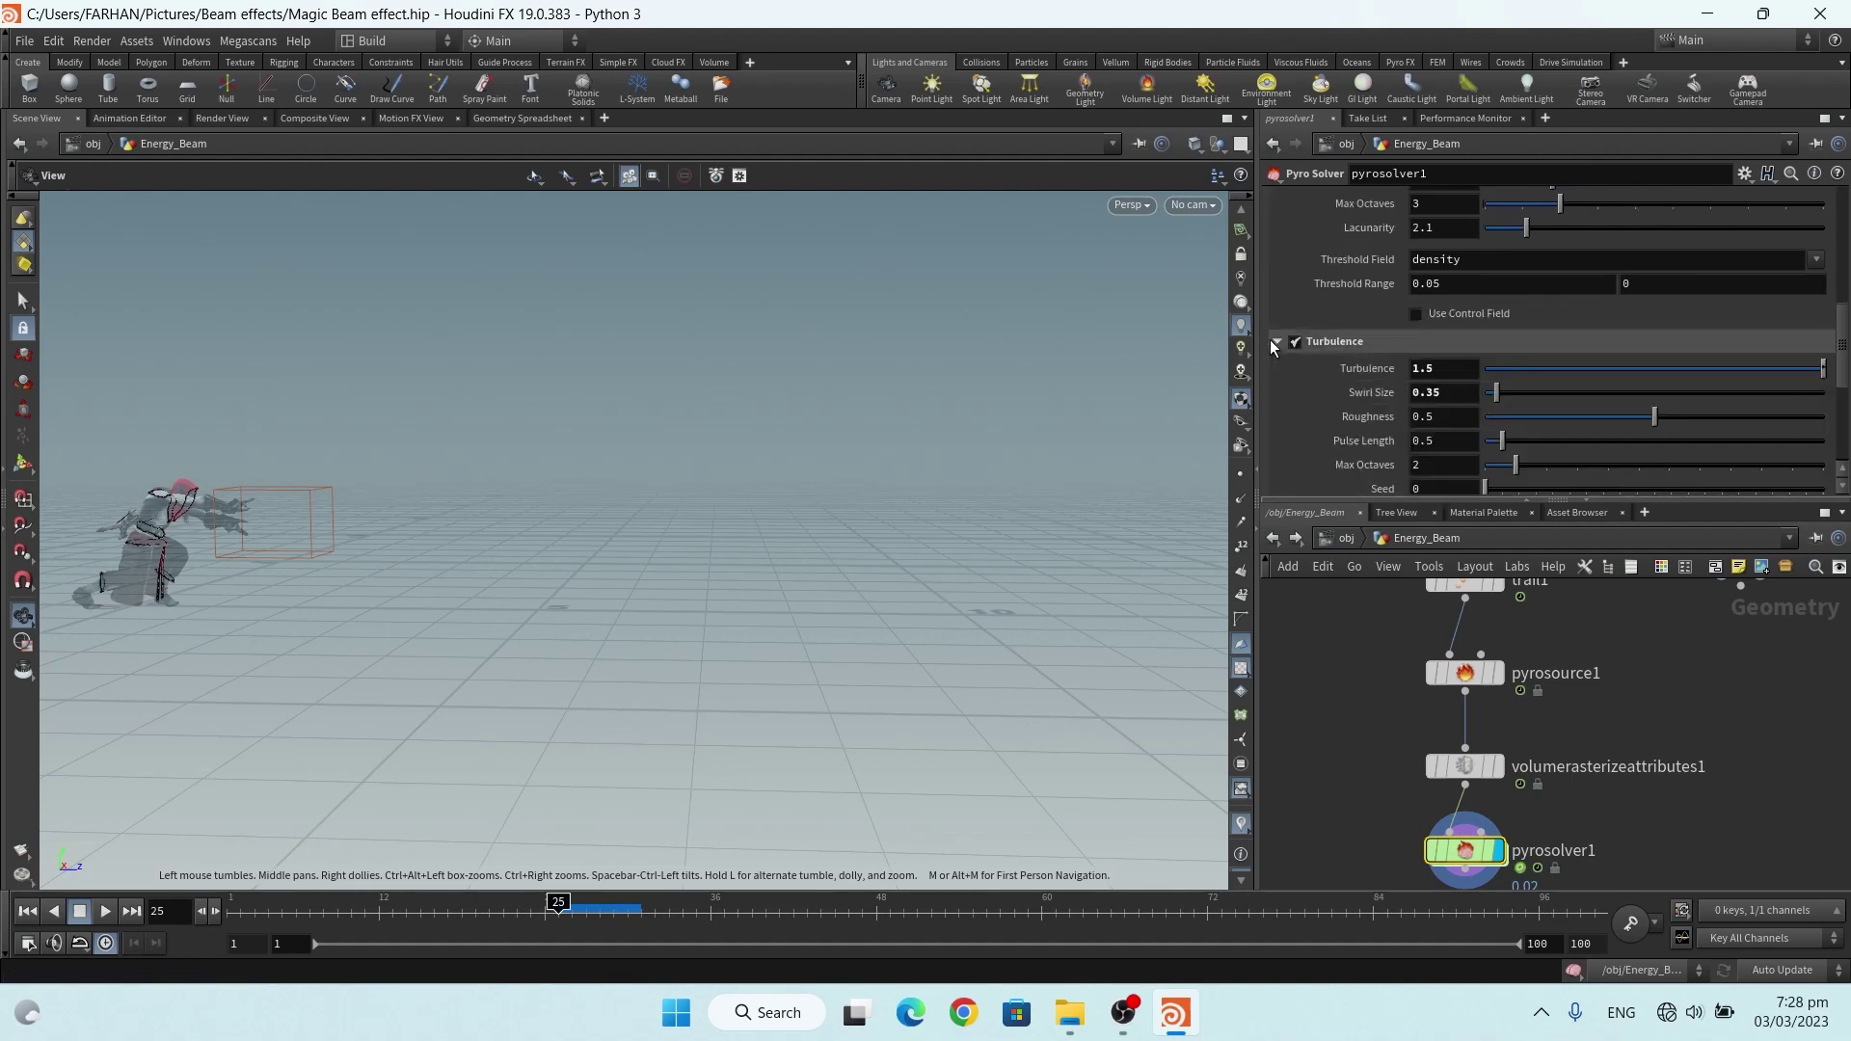
left_click_drag(1843, 329, 1843, 353)
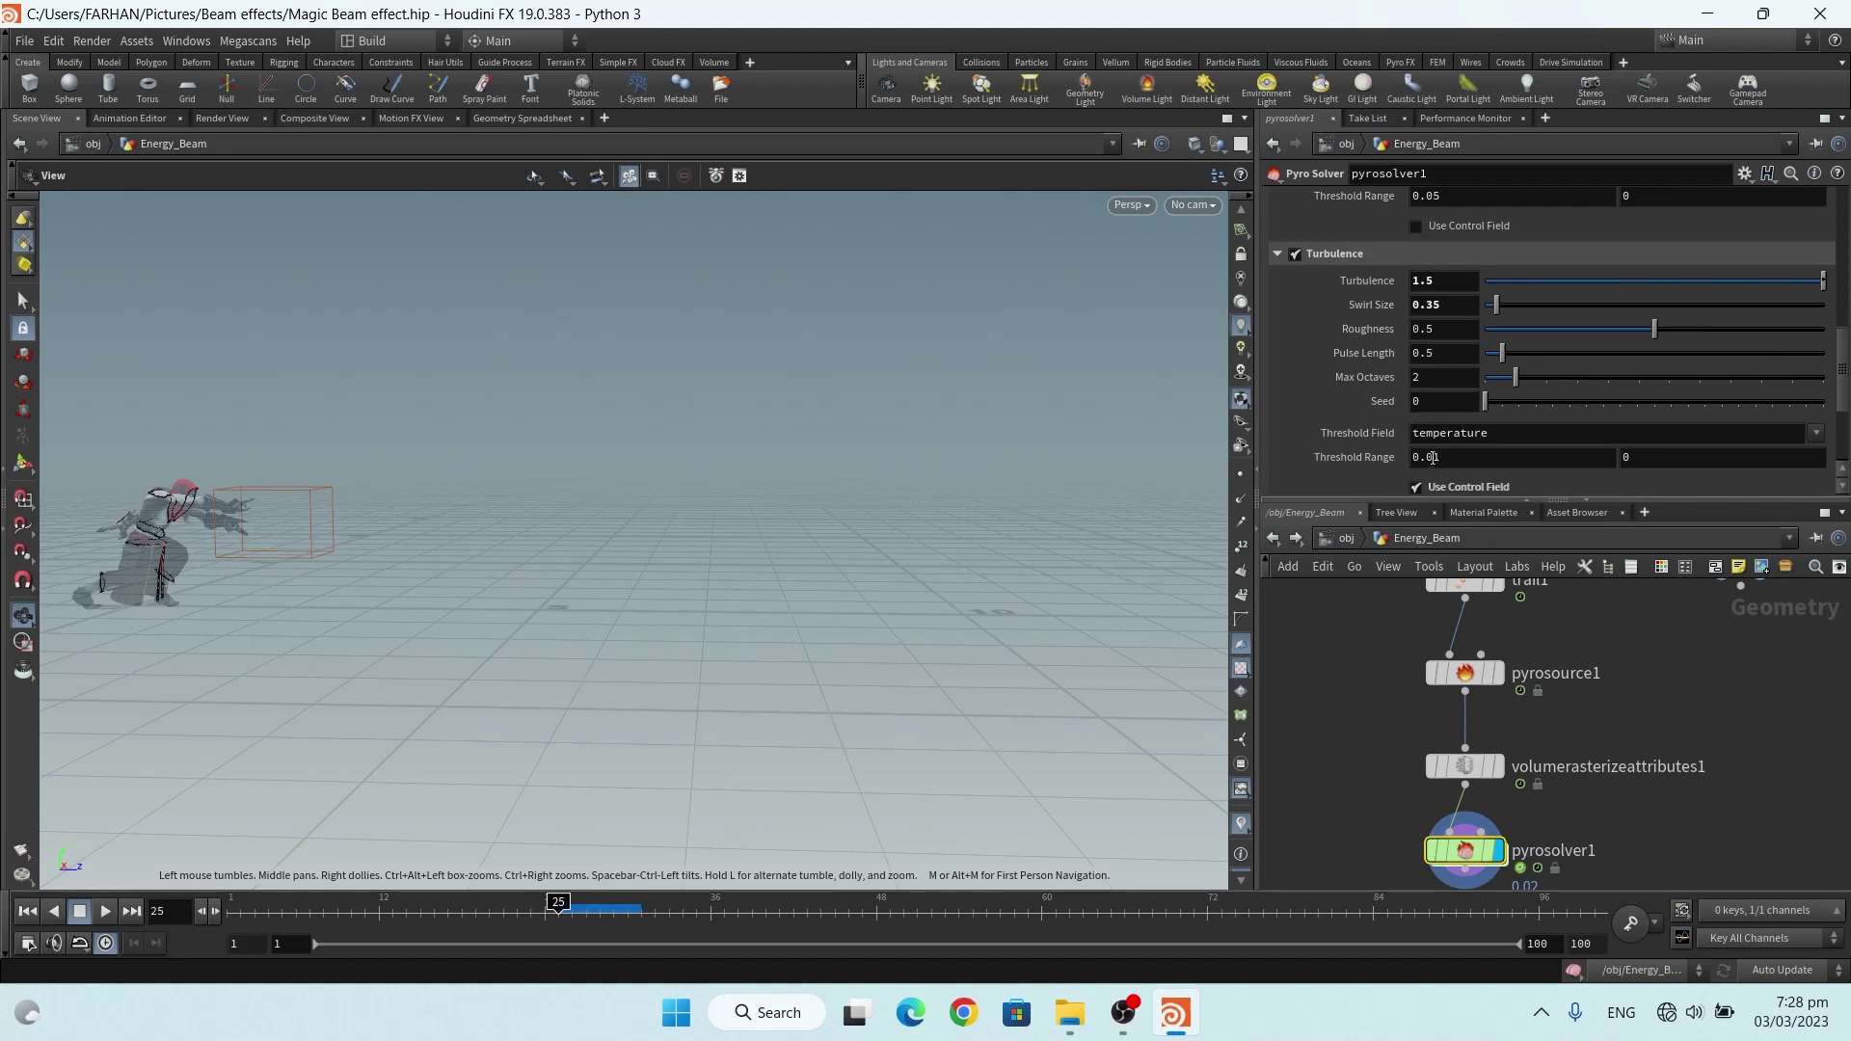
left_click_drag(1843, 345, 1847, 394)
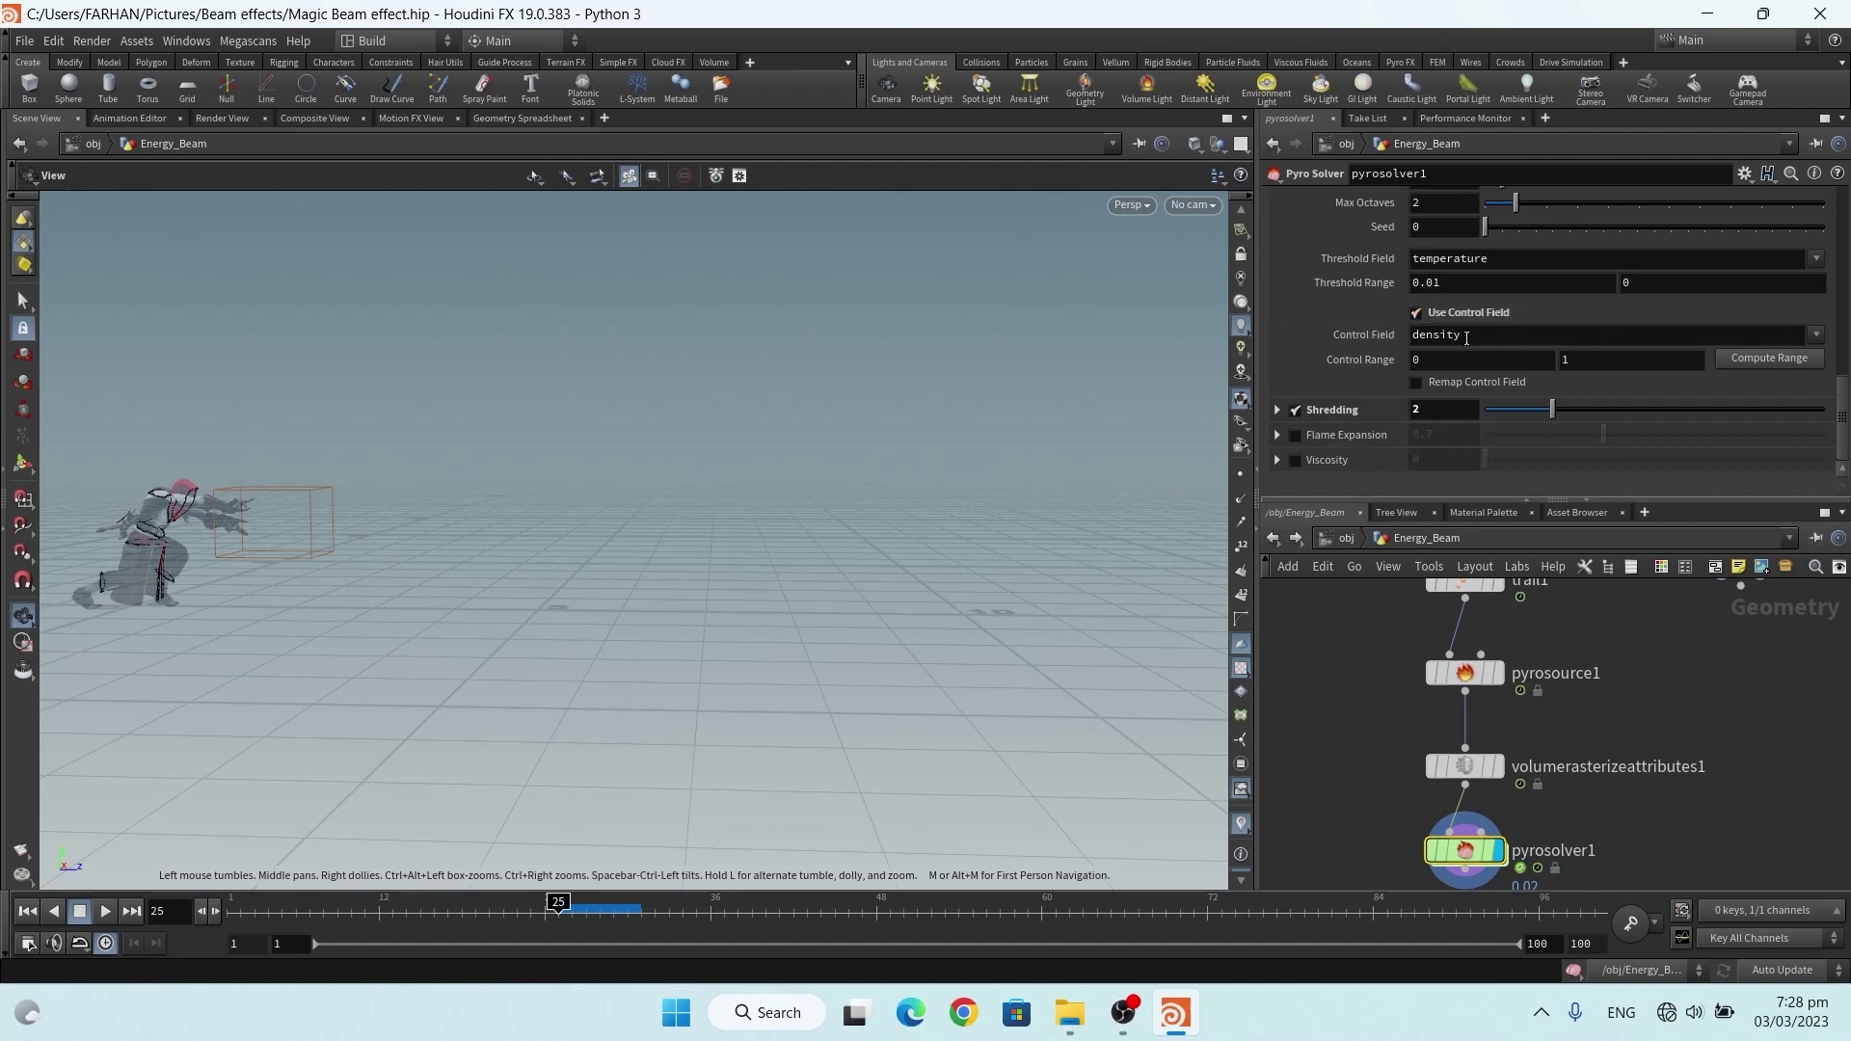
Expand pyrosolver1's Shredding settings and review its block size, roughness and threshold field
left_click(1278, 410)
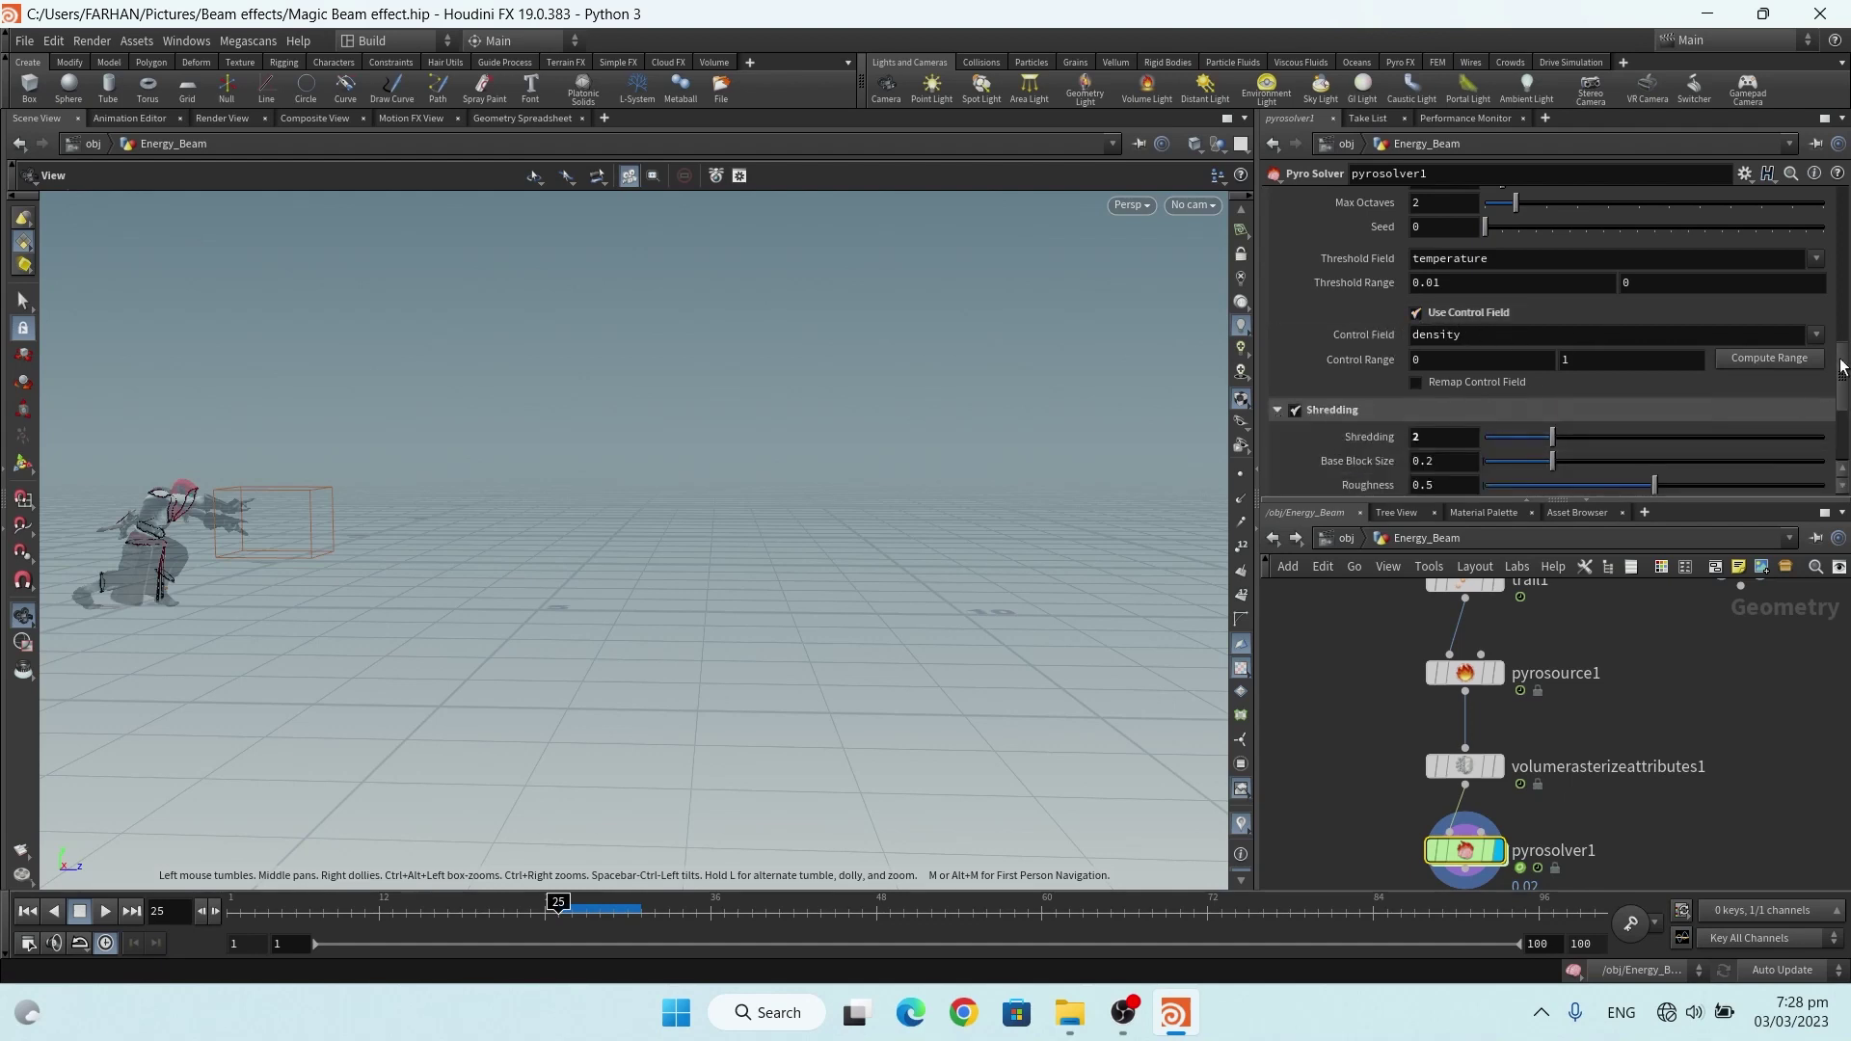
left_click_drag(1844, 355, 1844, 378)
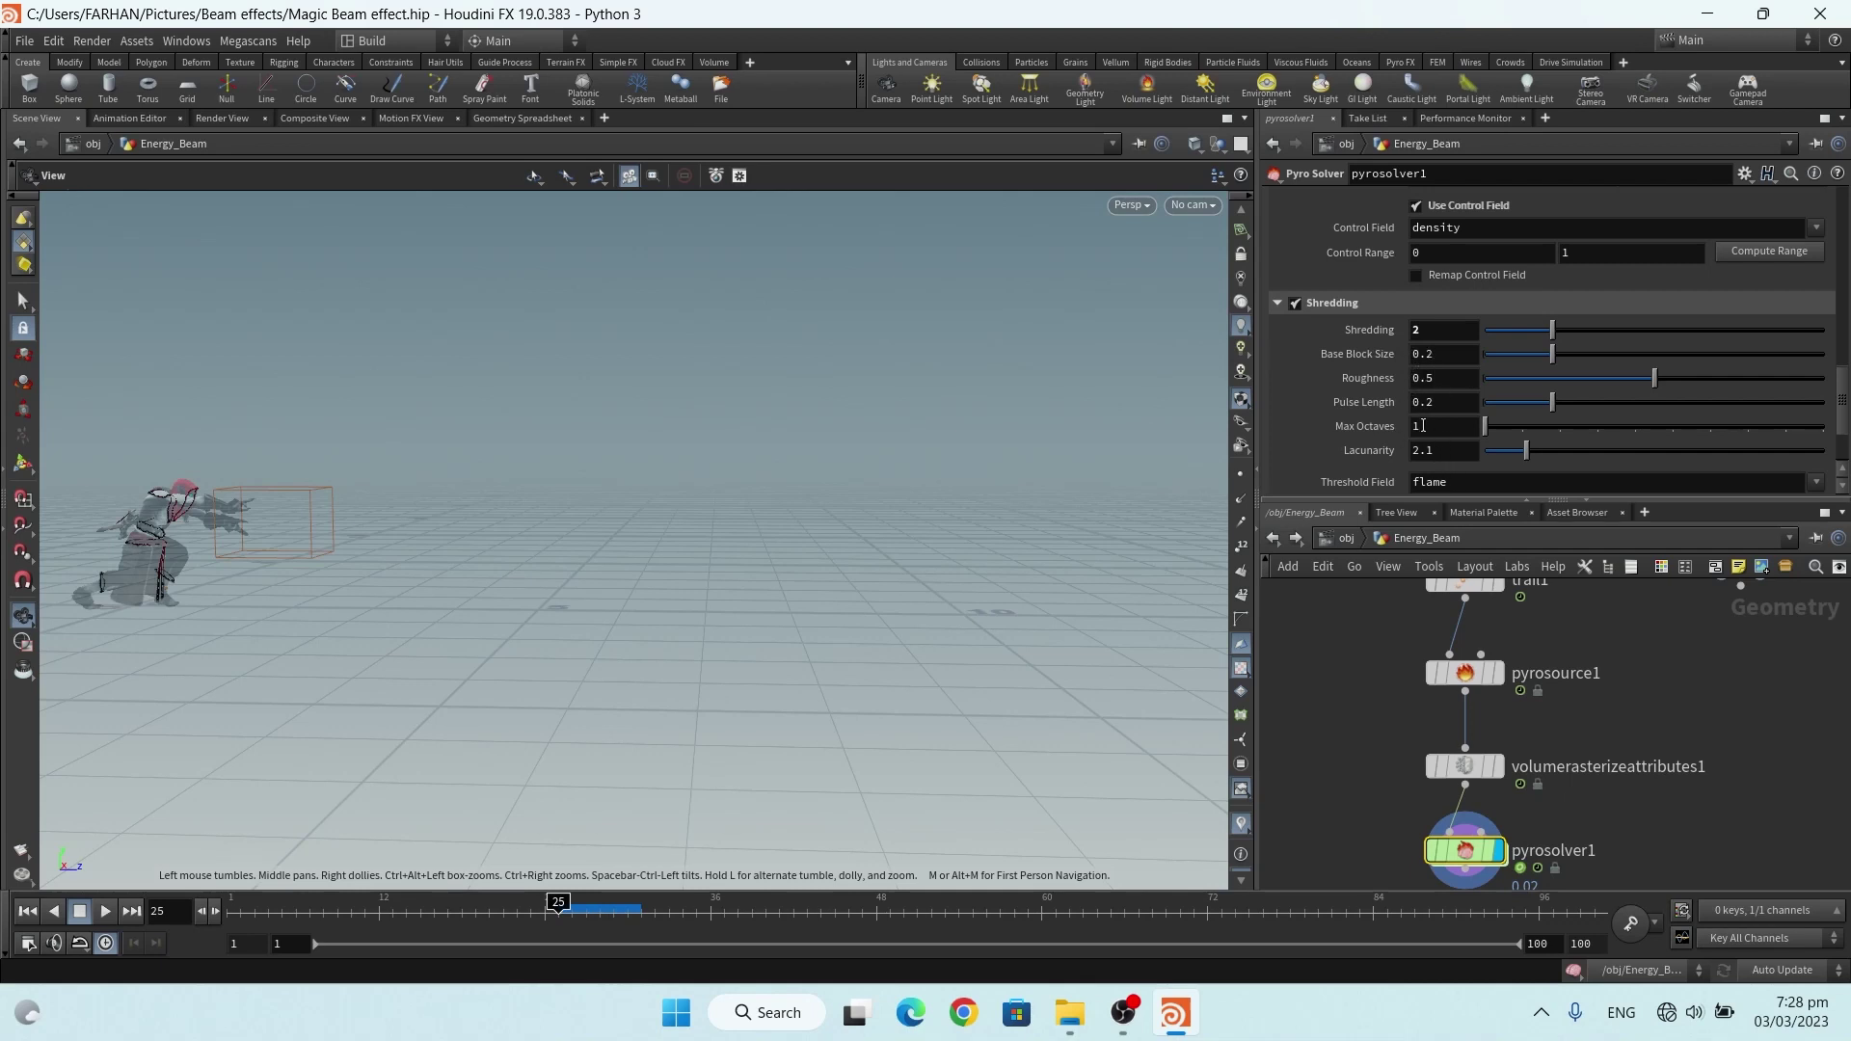
left_click_drag(1844, 419, 1844, 444)
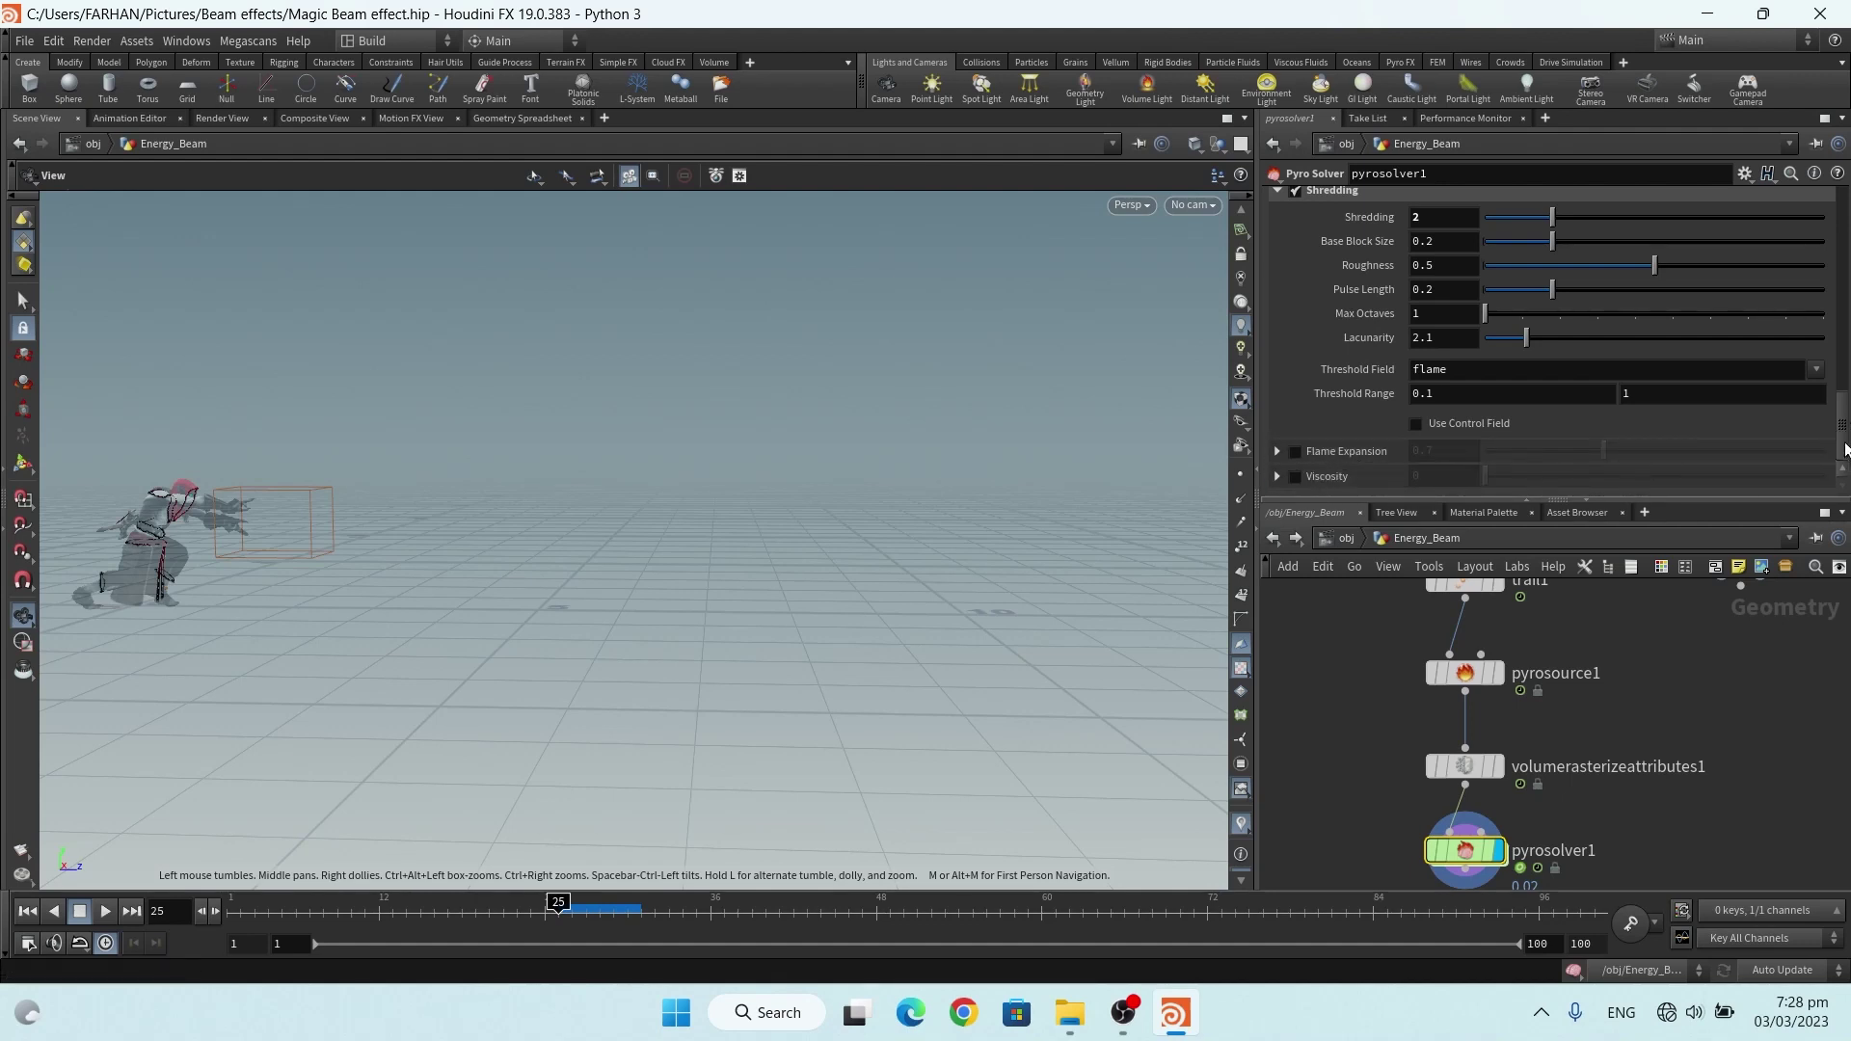
left_click_drag(1842, 439, 1811, 237)
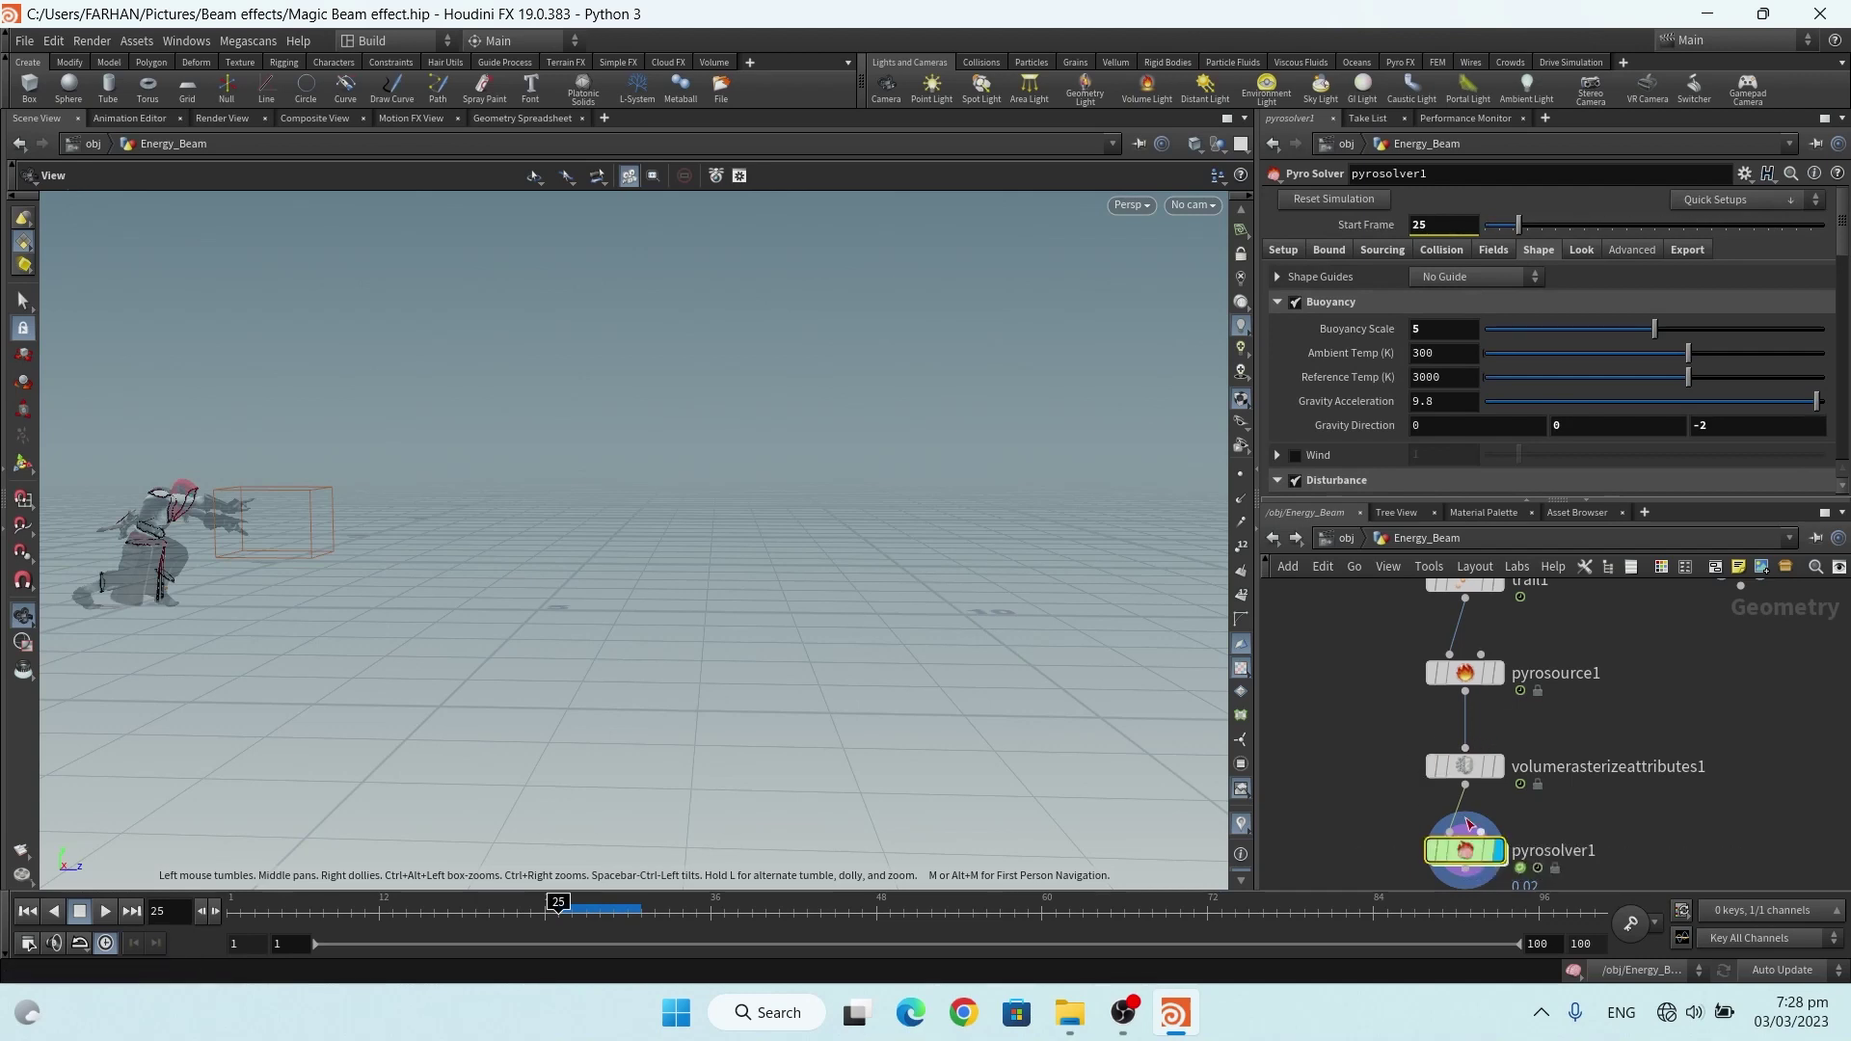
Connect pyrosolver1's output to filecache1, select filecache1 and set its display flag
scroll(1559, 260, "down", 10)
scroll(1370, 668, "up", 3)
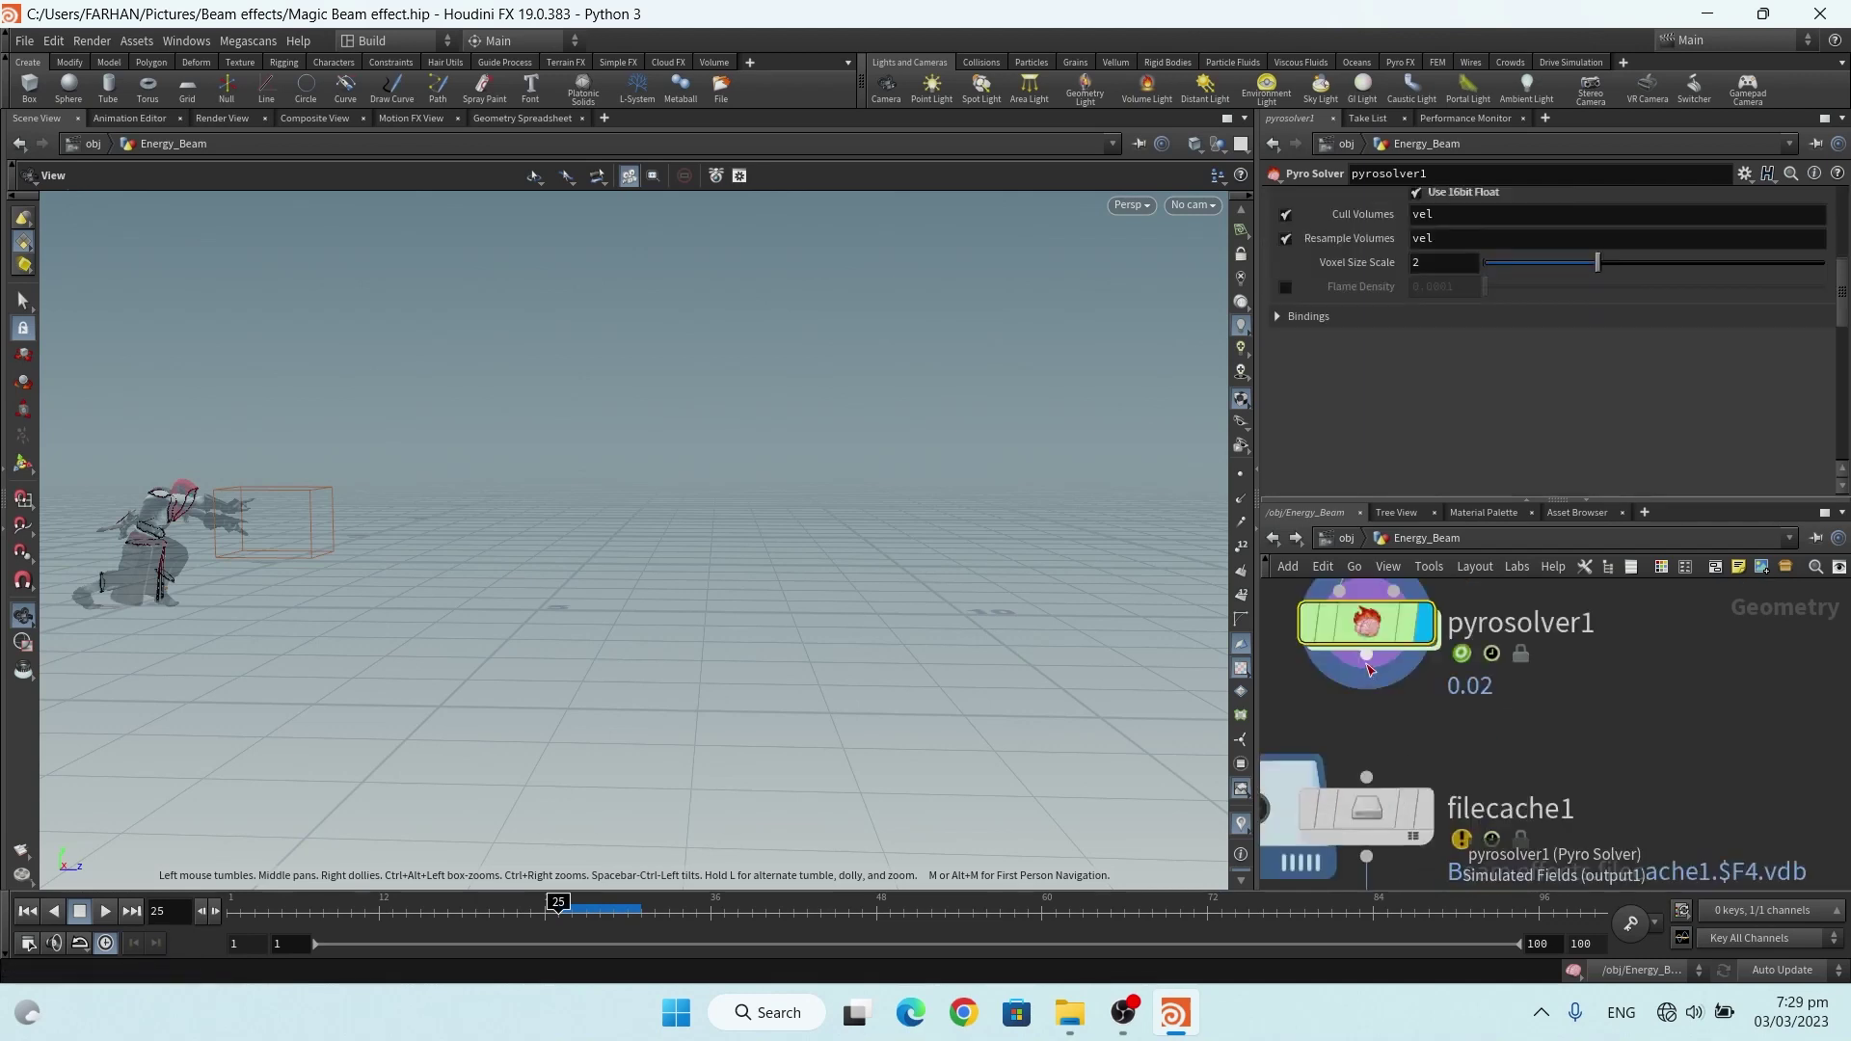
left_click_drag(1369, 659, 1367, 777)
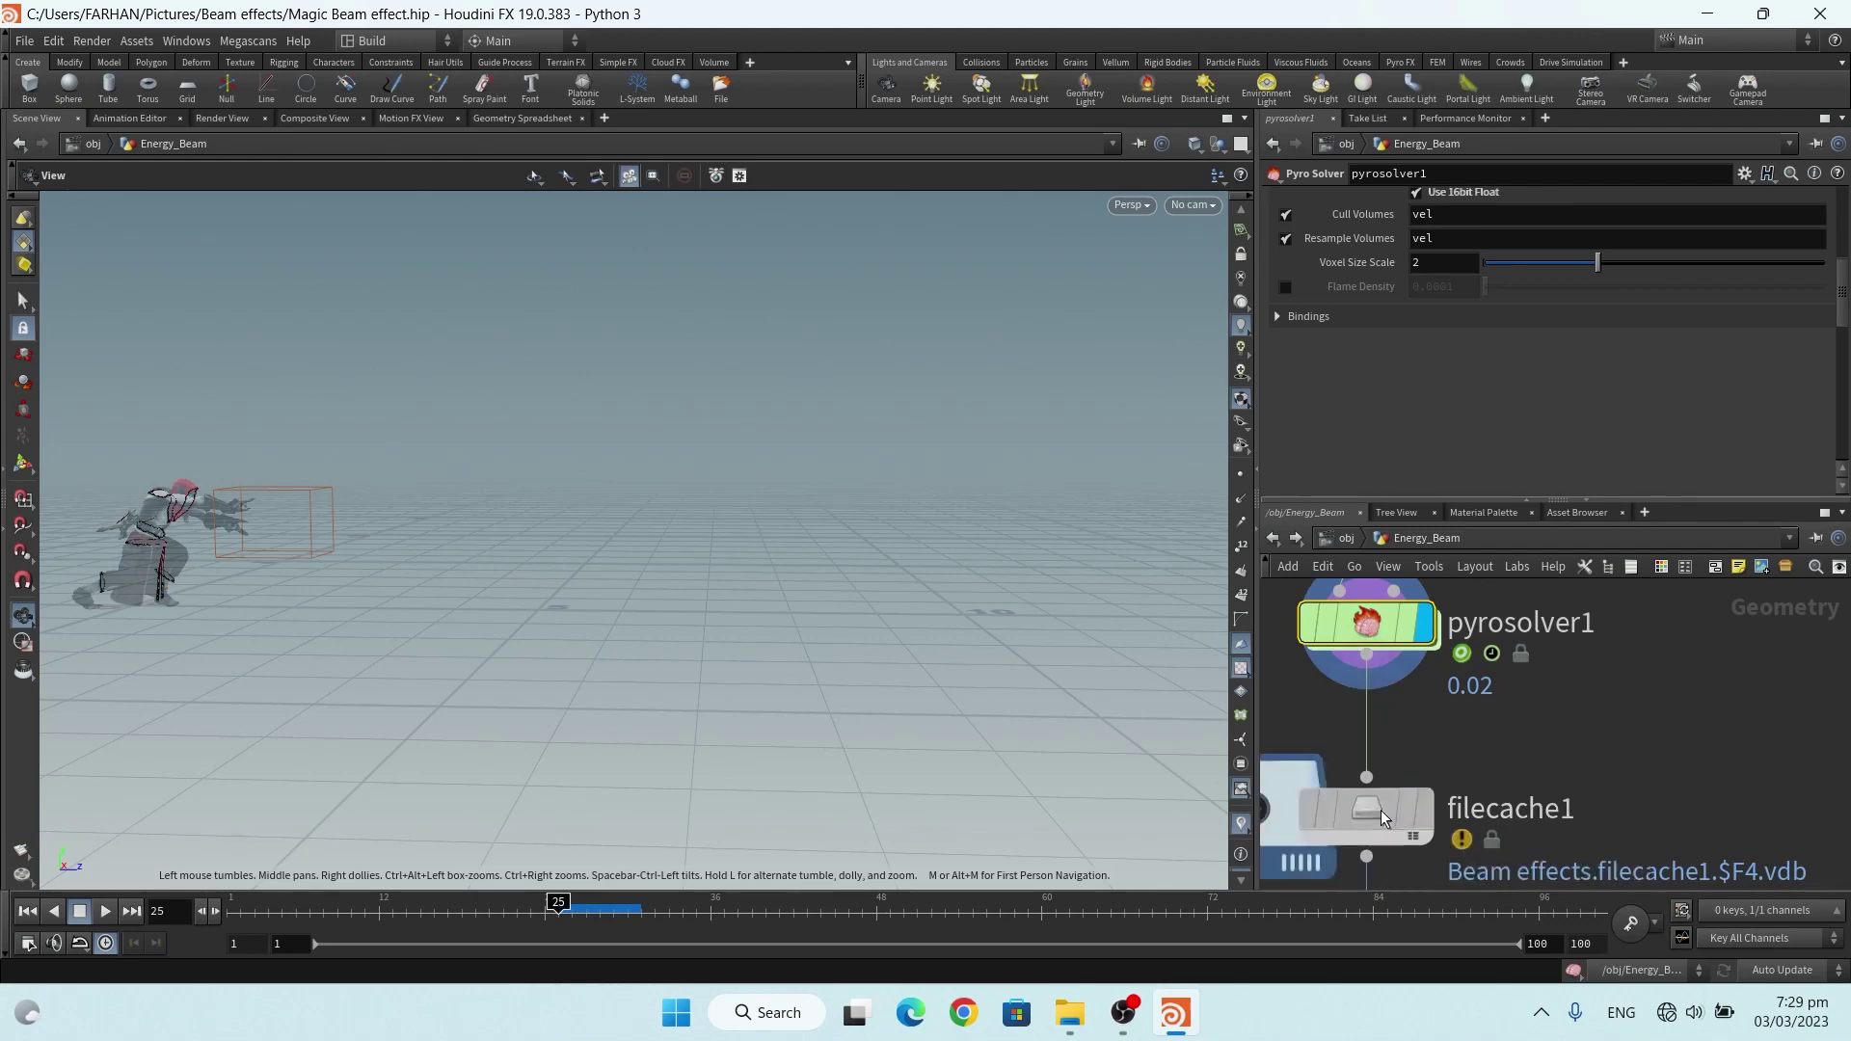
left_click(1382, 818)
left_click(1426, 813)
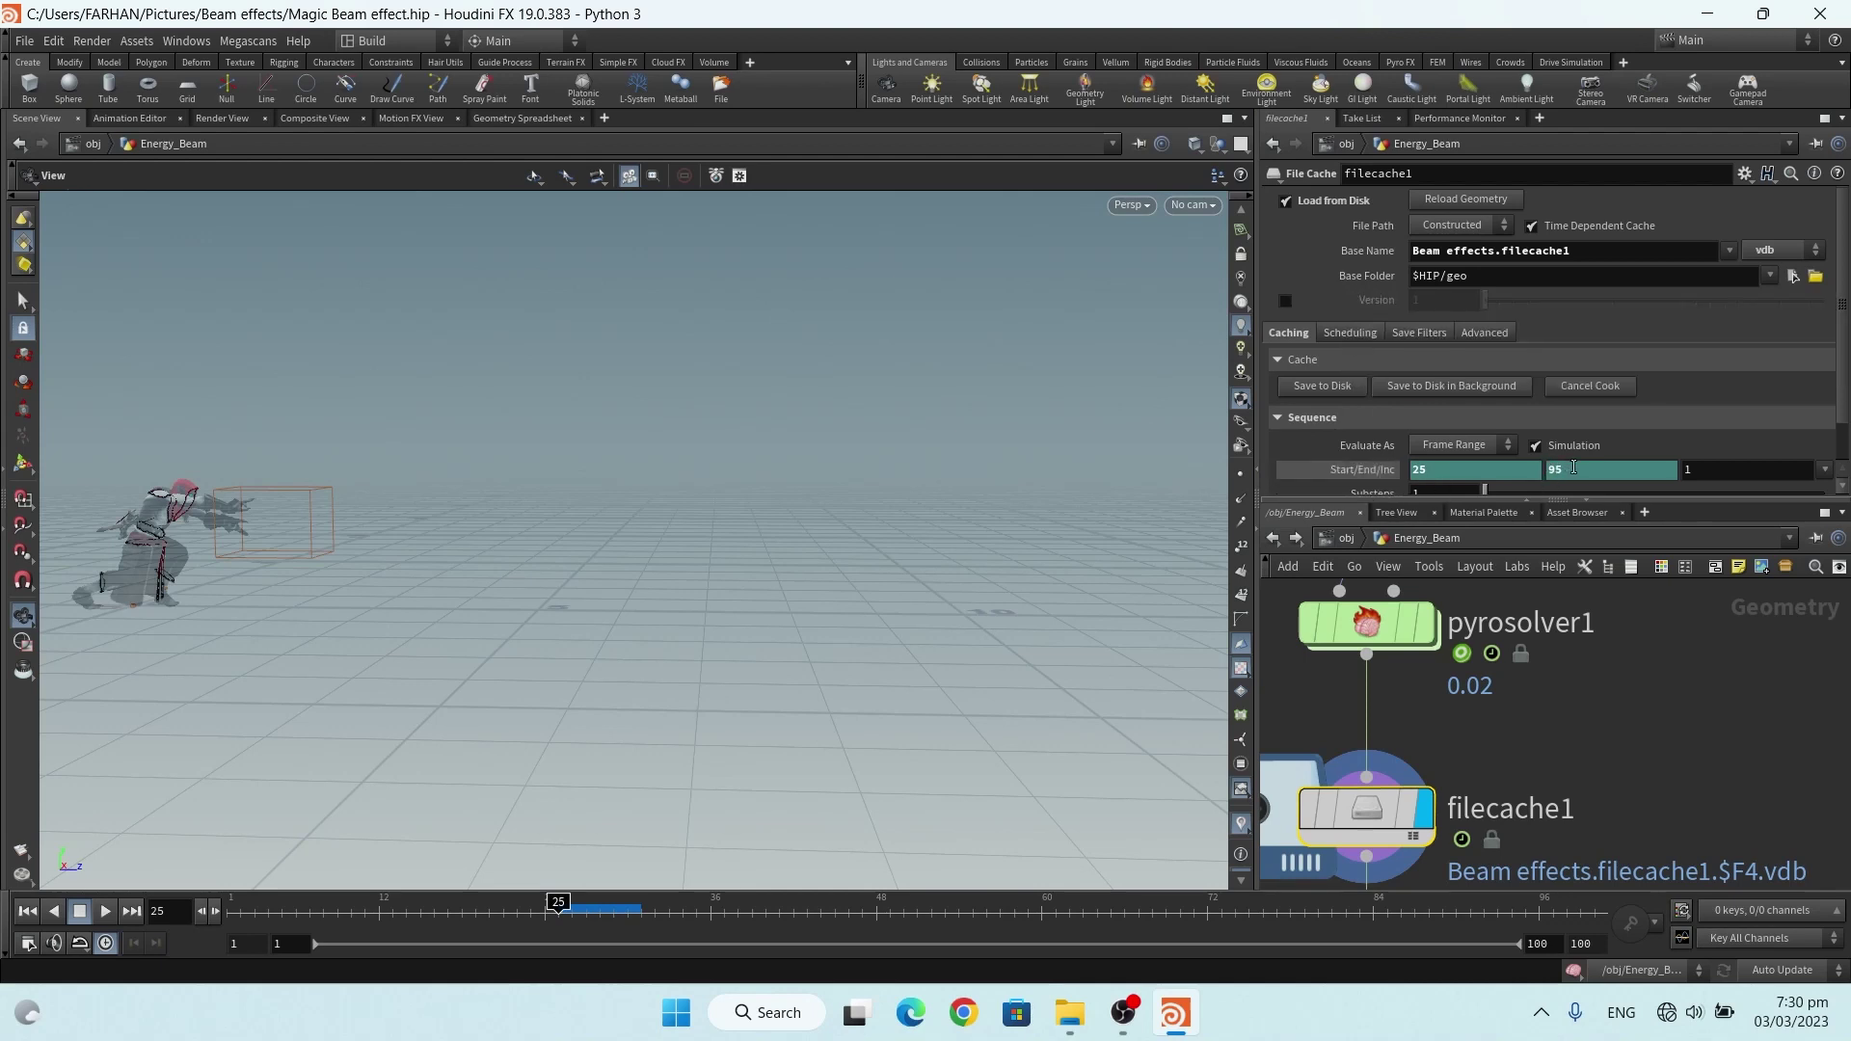
Review filecache1's base name, vdb format and frame range settings for caching
left_click_drag(1844, 306, 1845, 347)
scroll(1601, 377, "up", 2)
scroll(1493, 675, "down", 3)
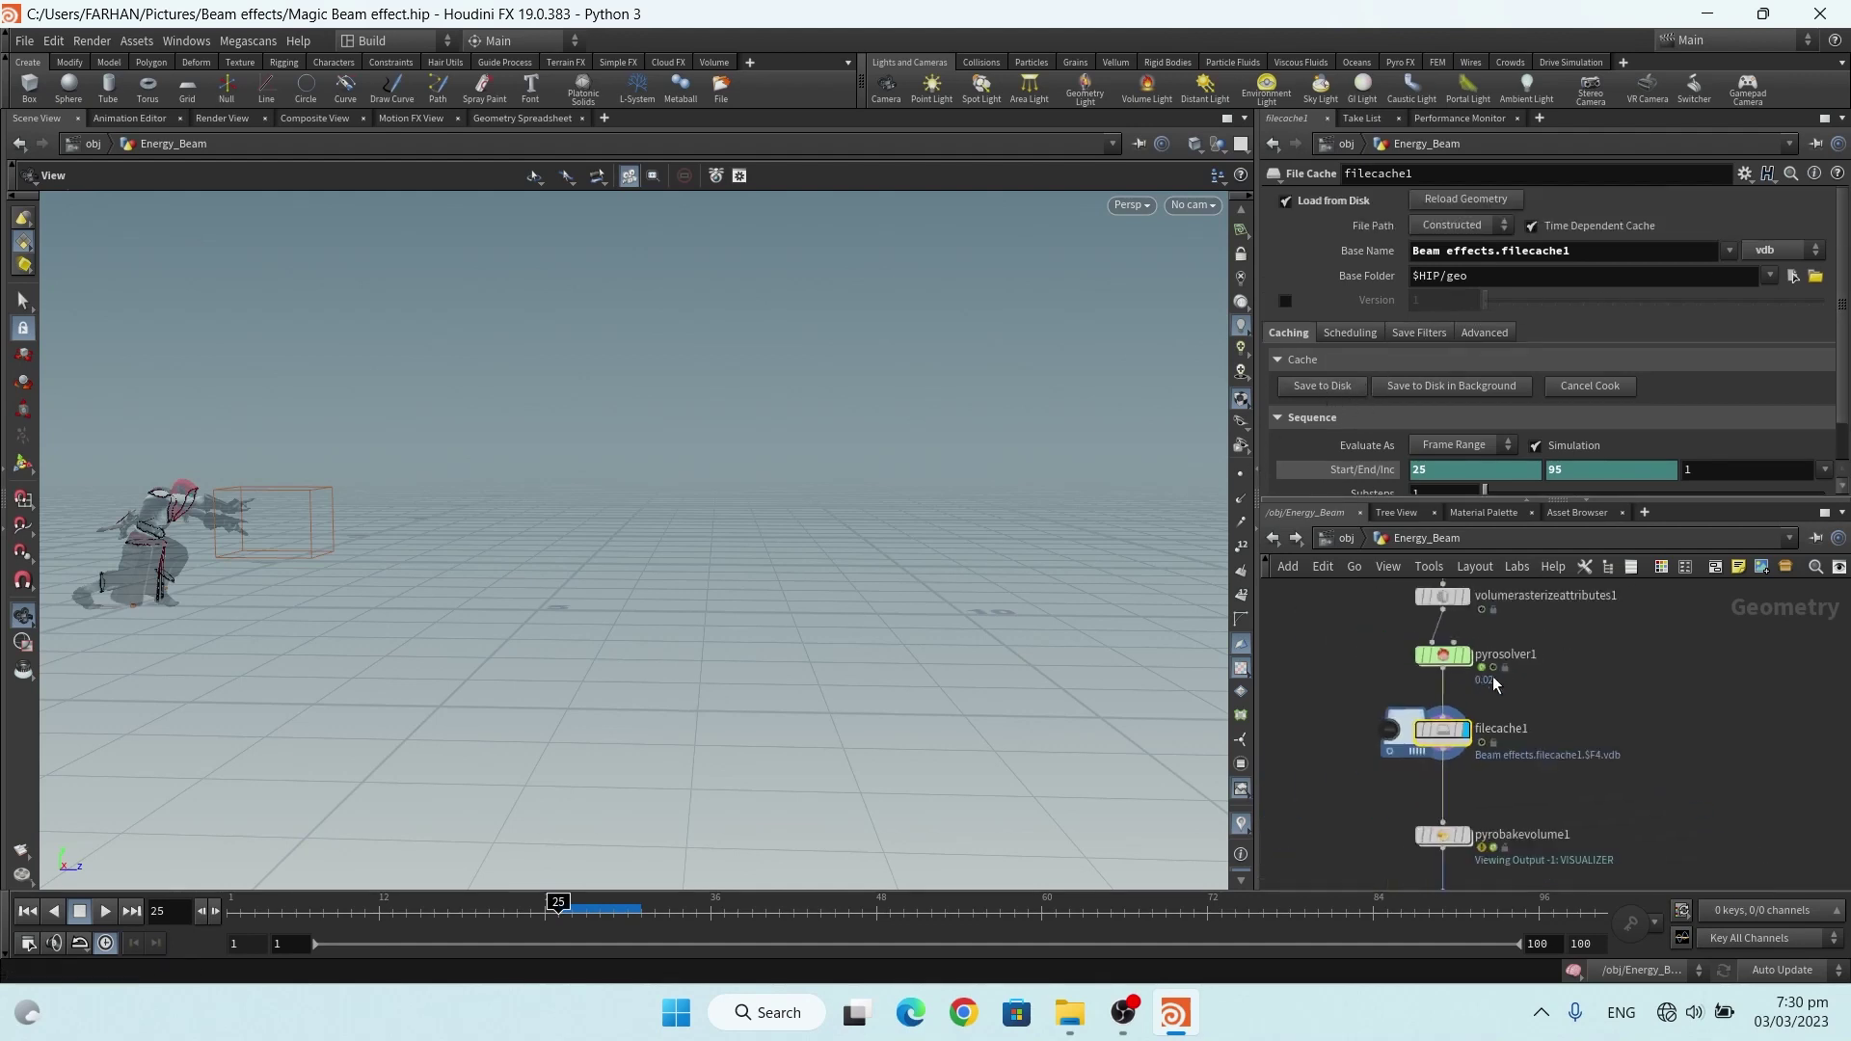
Move the timeline to frame 28 to view the cached beam
middle_click_drag(1439, 675, 1442, 587)
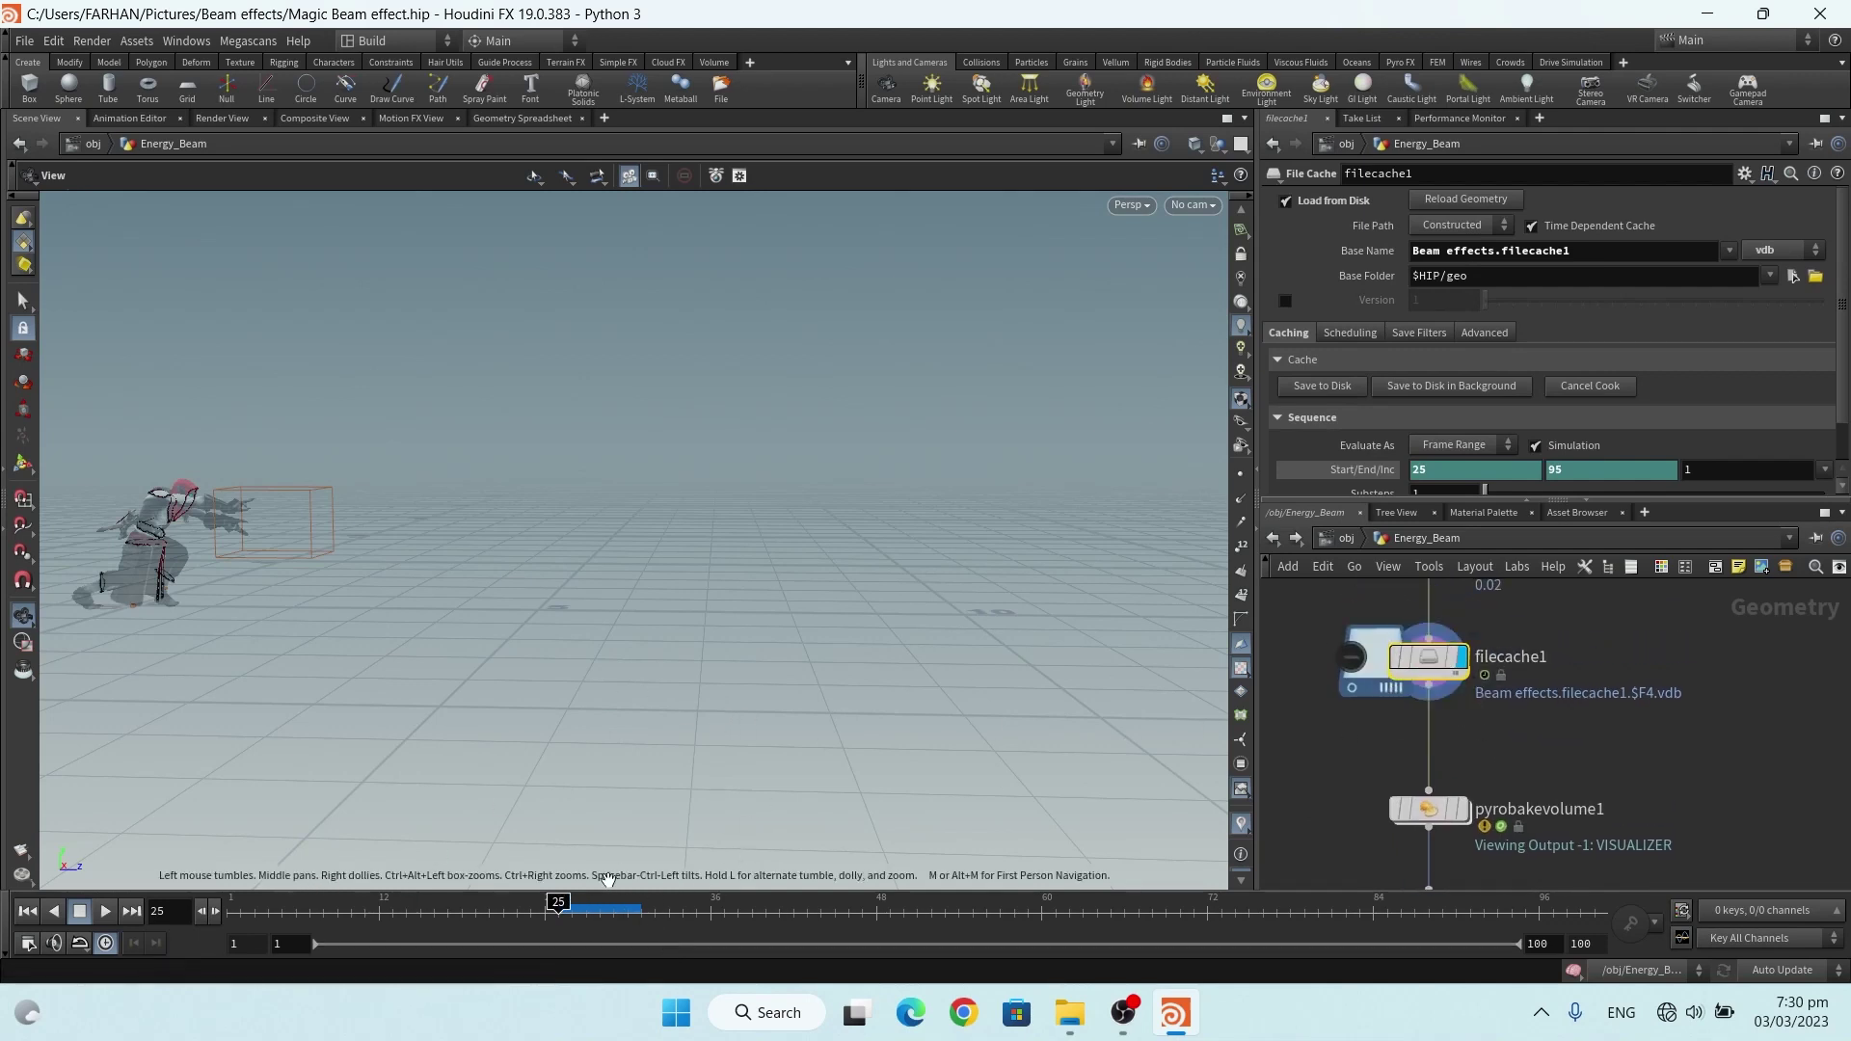
mouse_move(561, 902)
left_mouse_down()
mouse_move(656, 896)
mouse_move(603, 896)
left_mouse_up()
scroll(1275, 770, "down", 2)
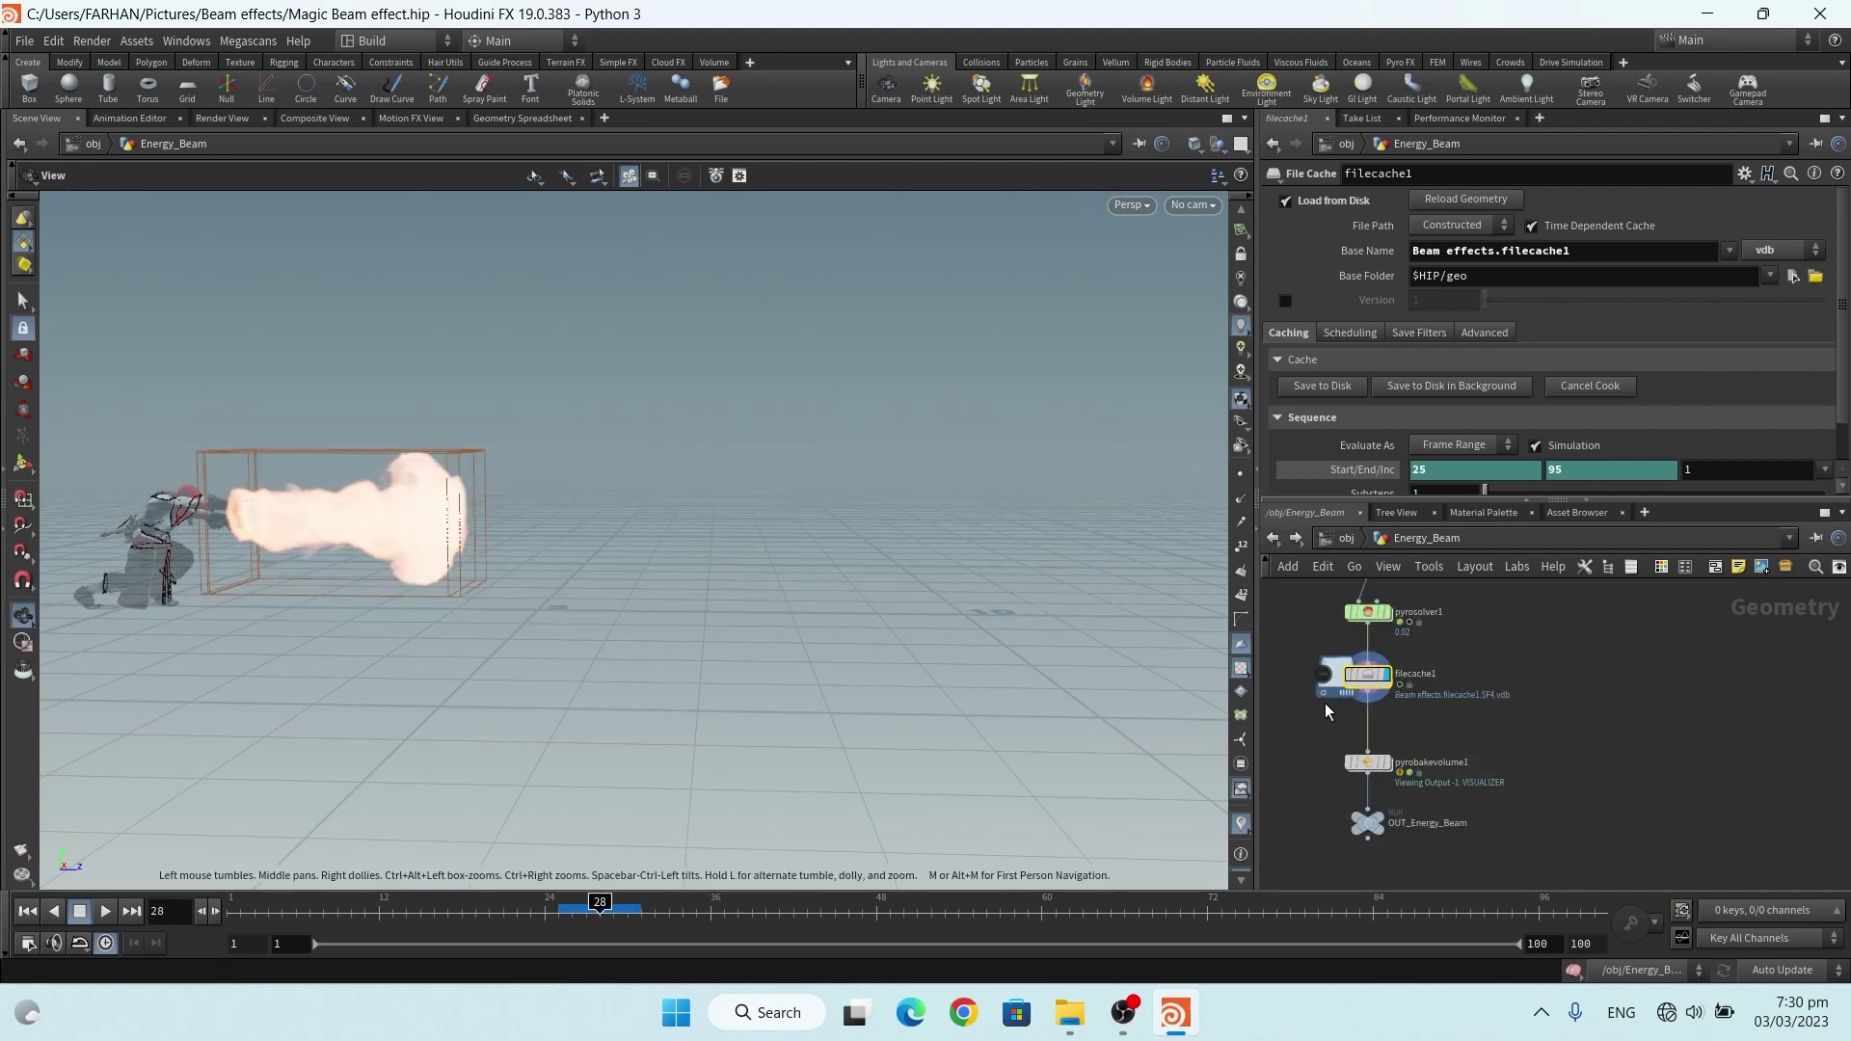
Set the display flag on pyrobakevolume1 and select it to show its parameters
scroll(1325, 703, "up", 5)
mouse_move(1486, 852)
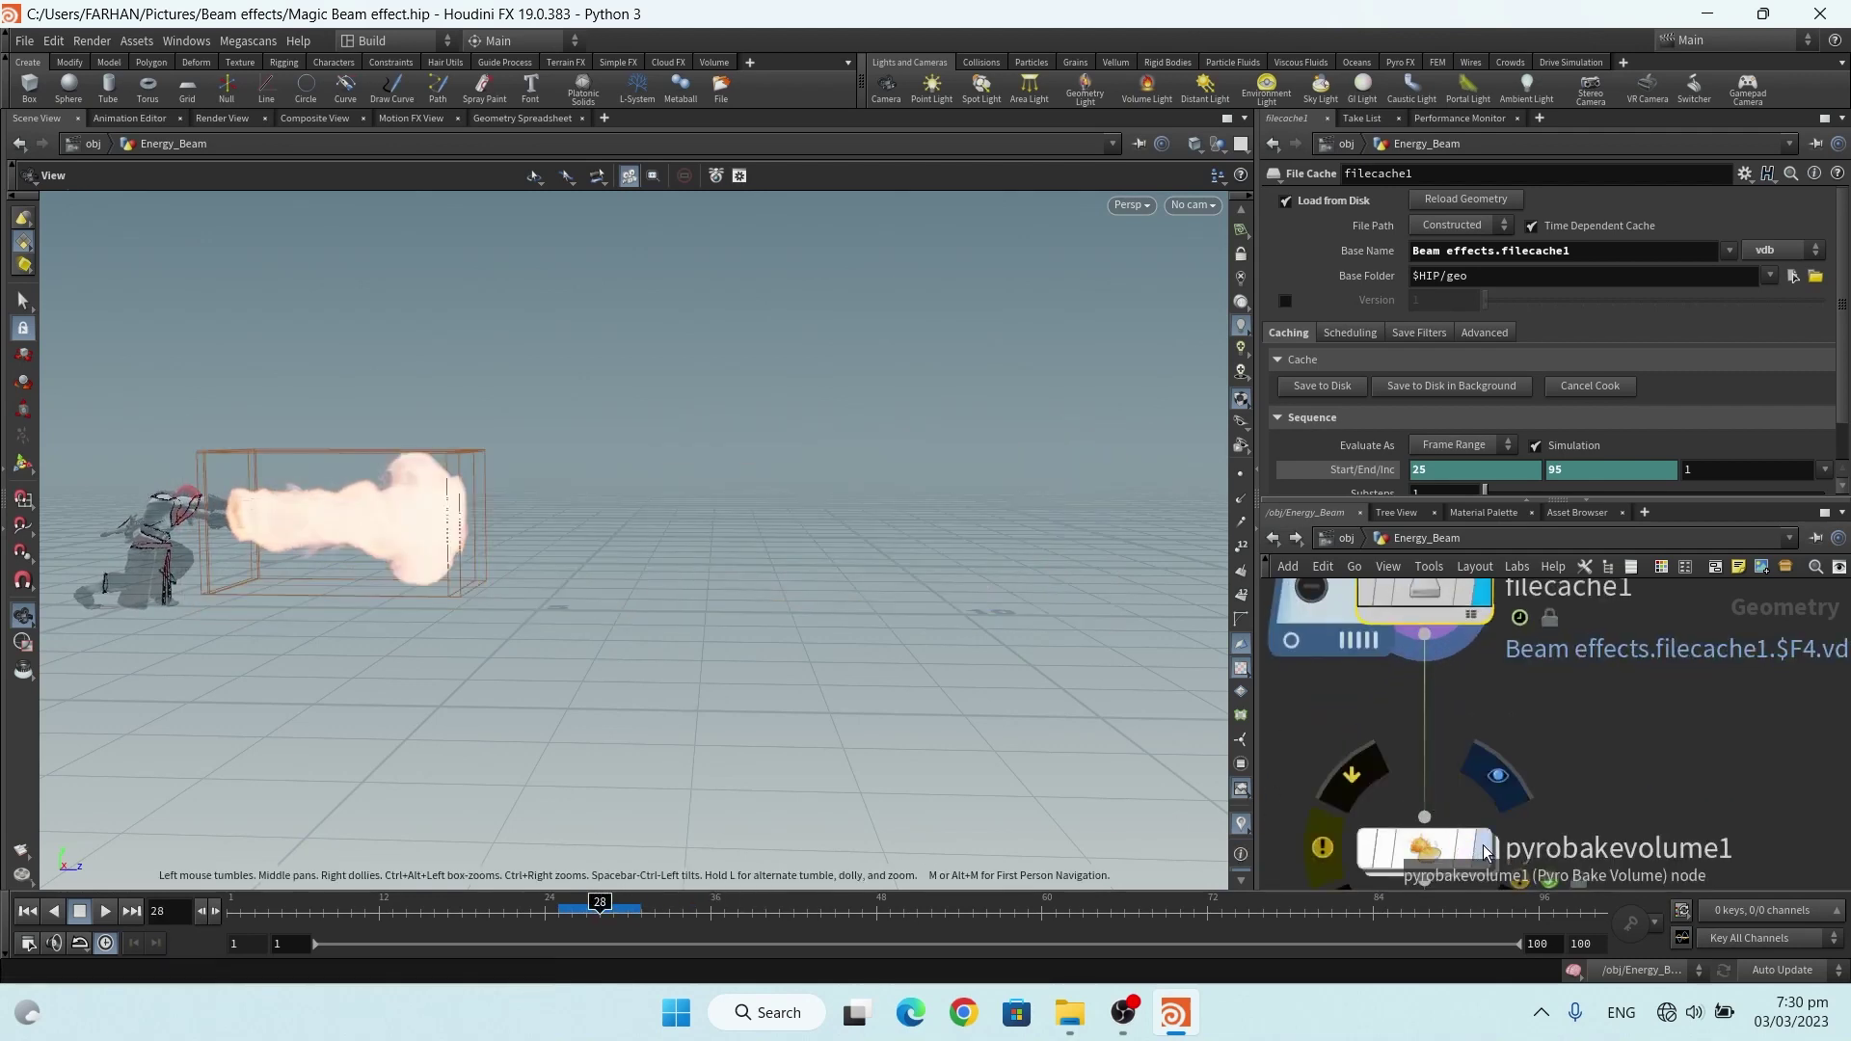
key("r")
left_click(1433, 841)
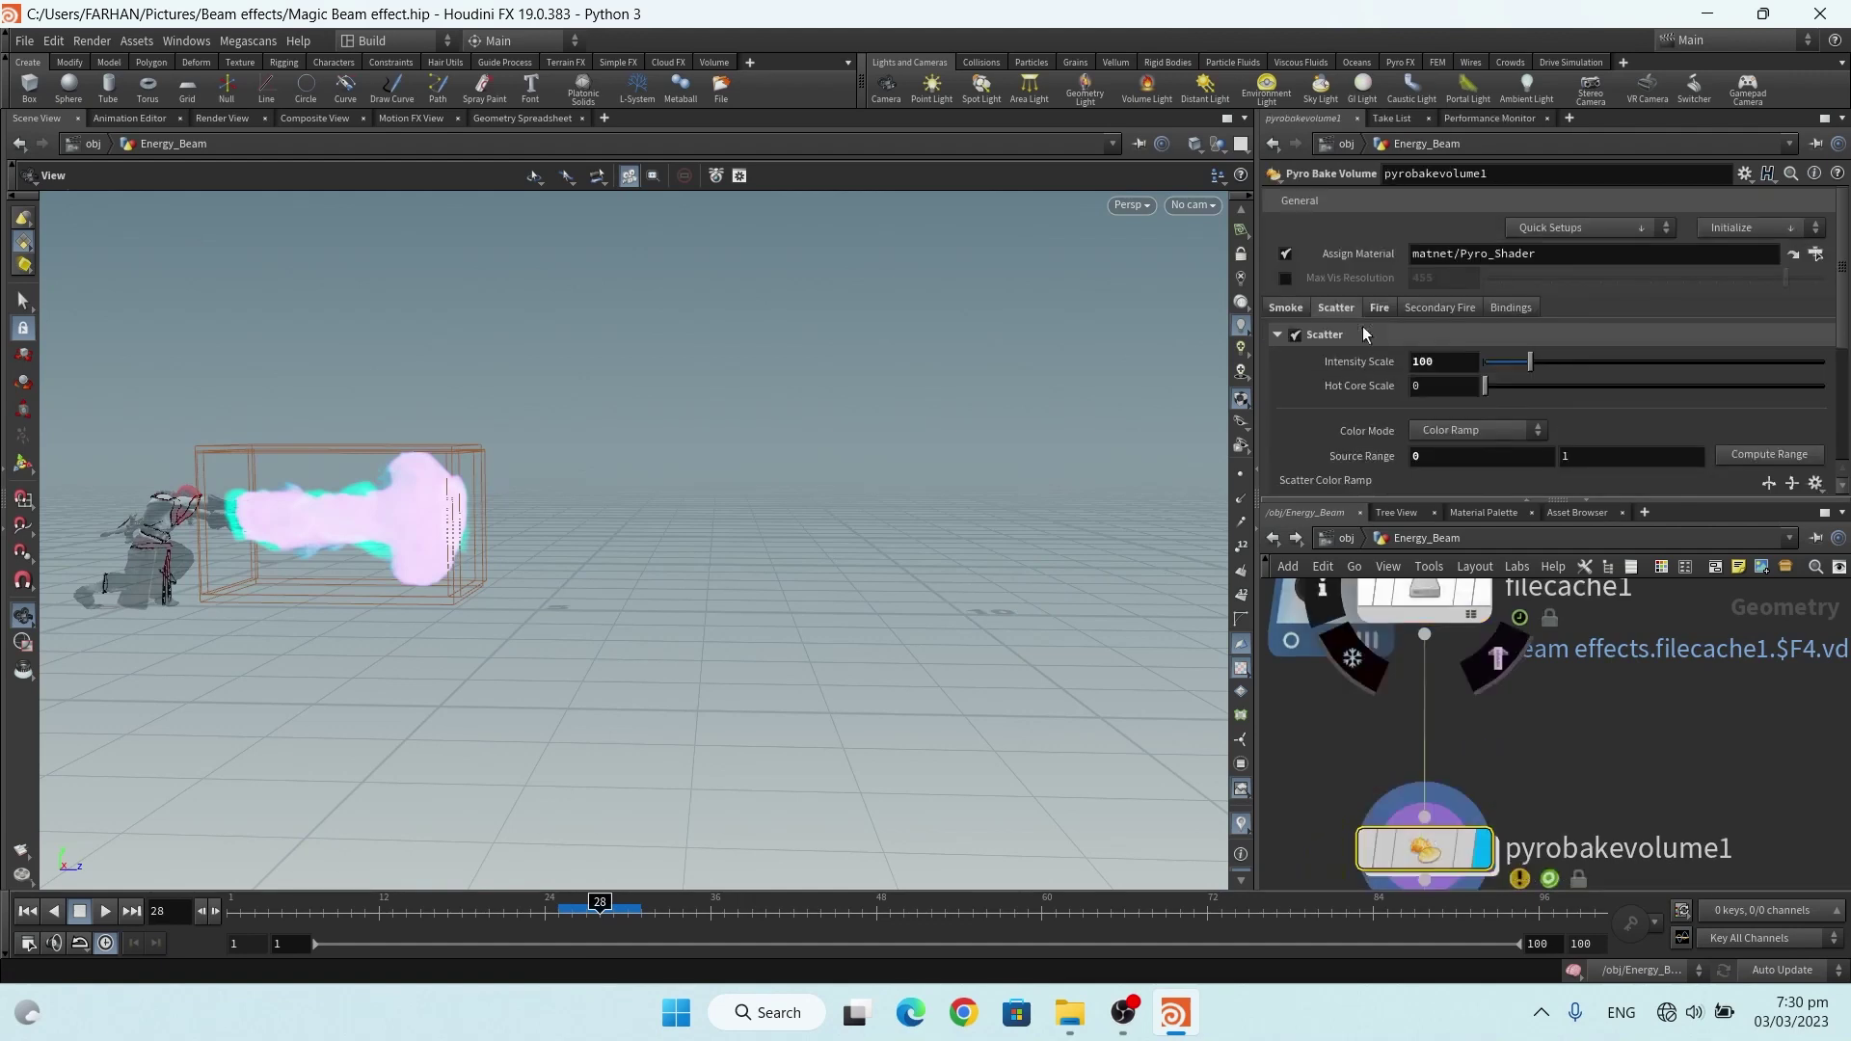
Review pyrobakevolume1's Smoke density and color, and its Scatter intensity and color ramp
left_click(1274, 308)
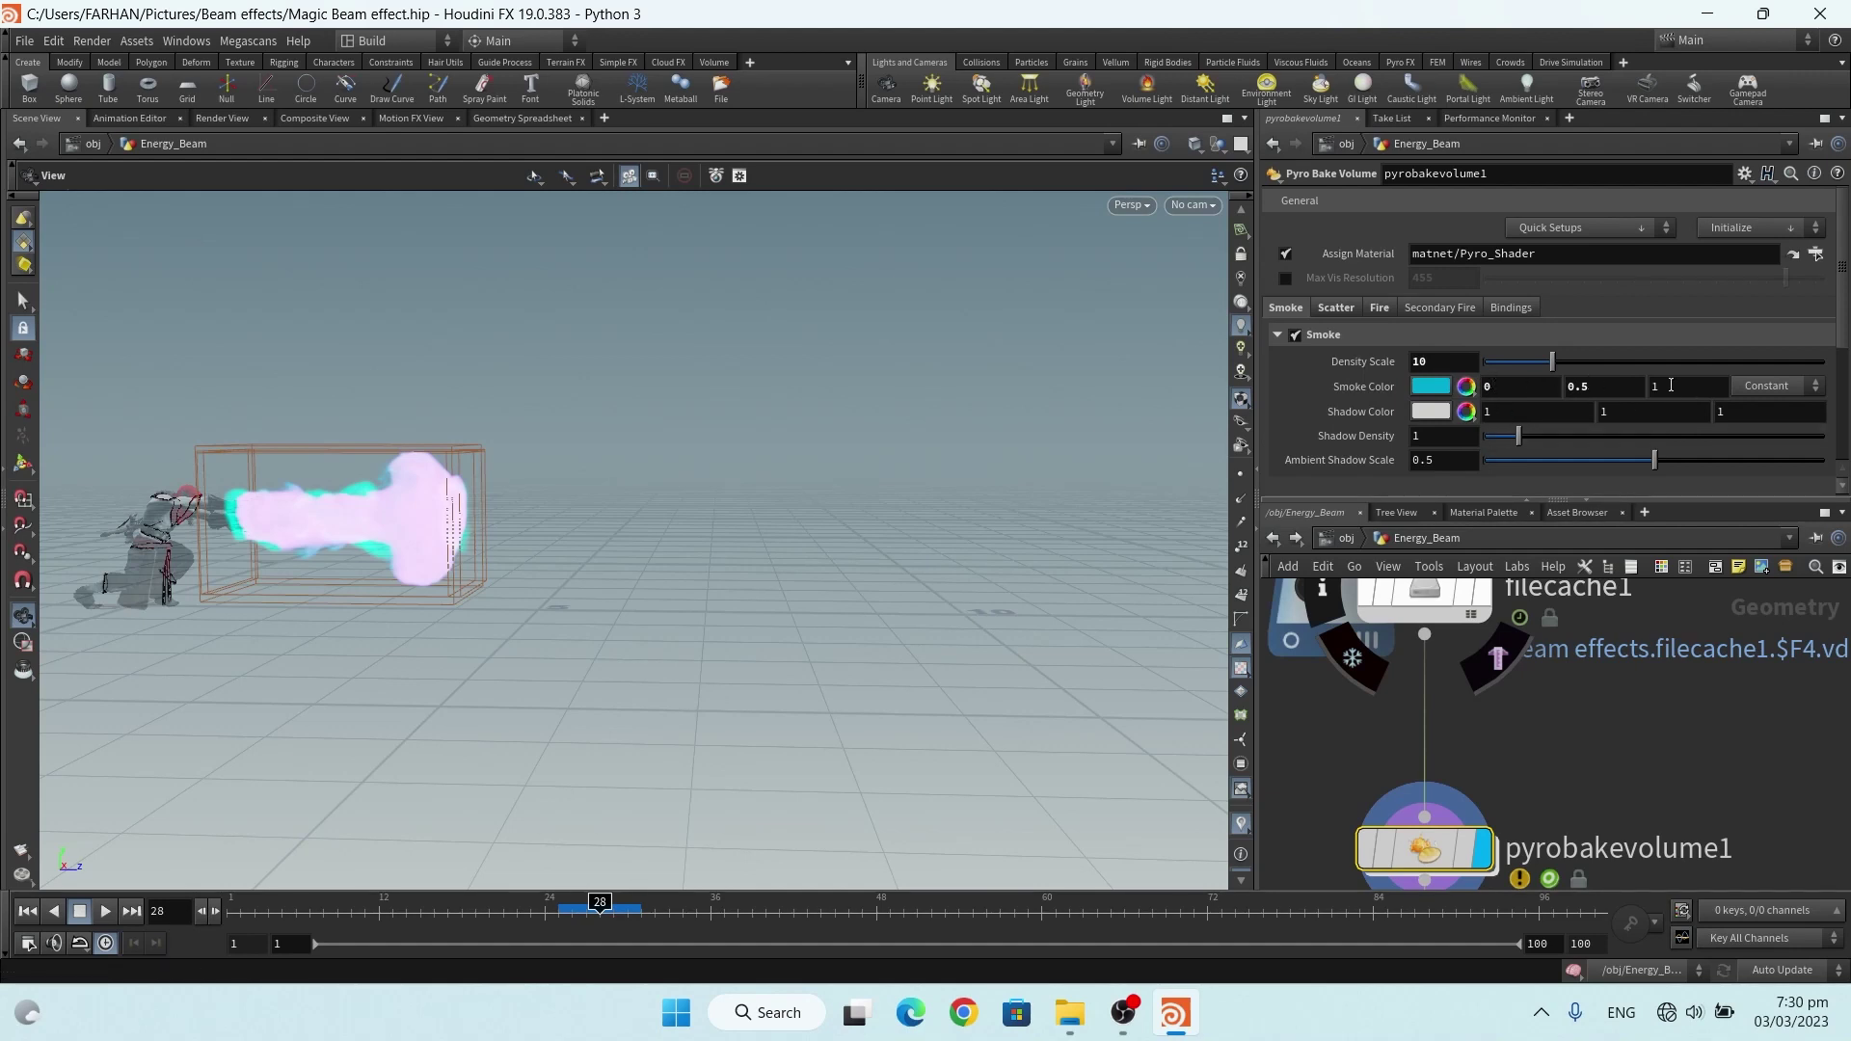
left_click(1339, 310)
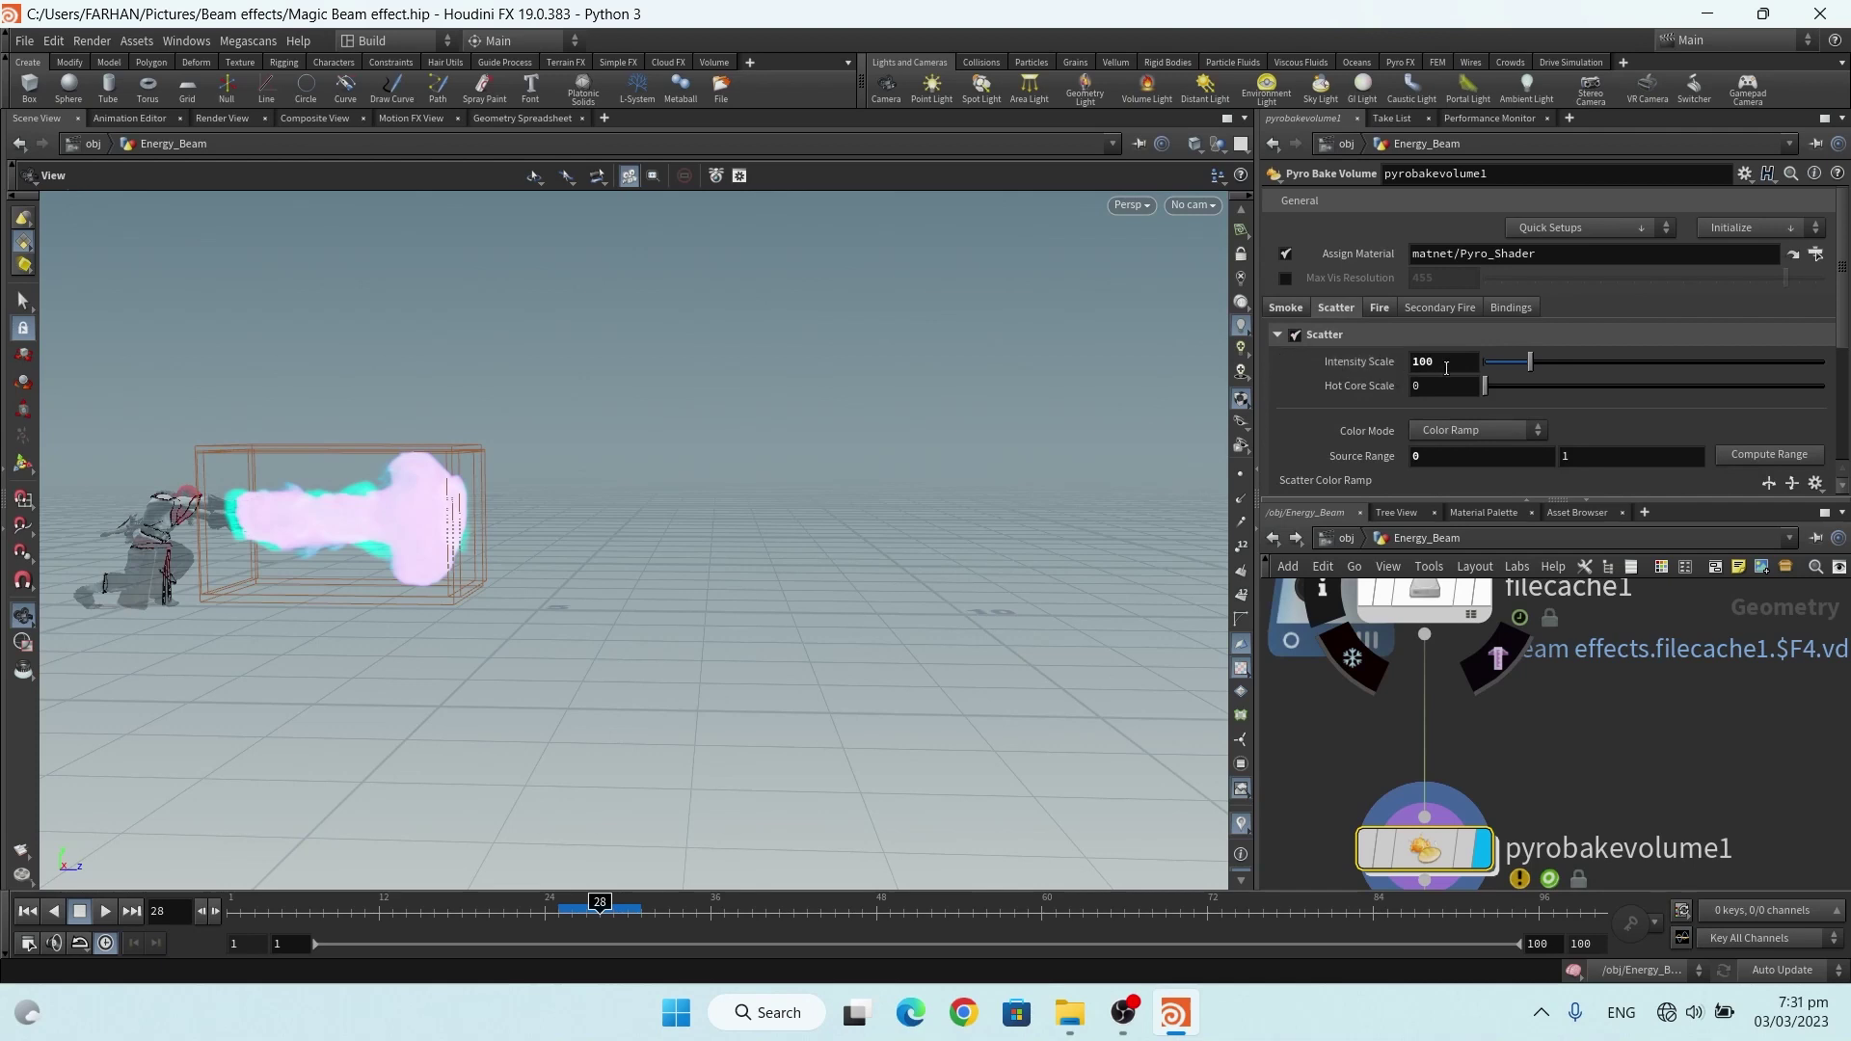
scroll(1780, 338, "down", 3)
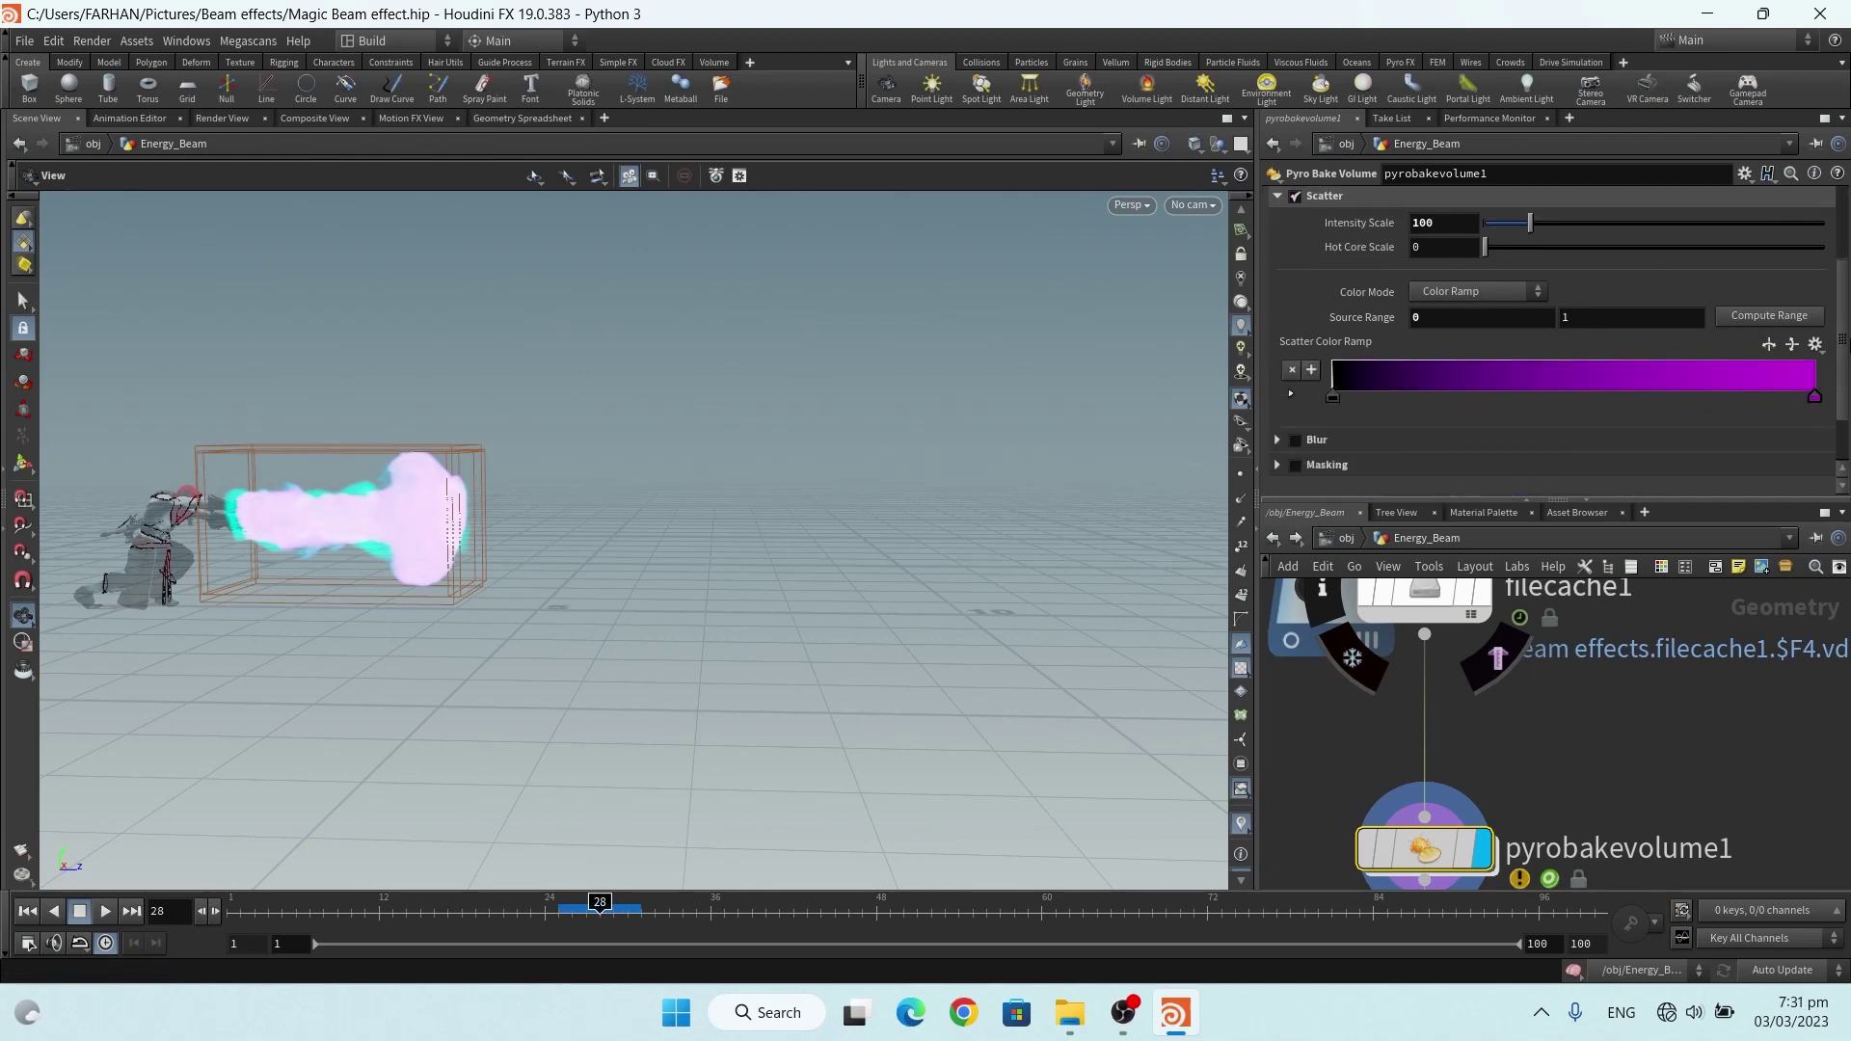
Inspect the end color of pyrobakevolume1's Scatter color ramp in the color editor
double_click(1815, 399)
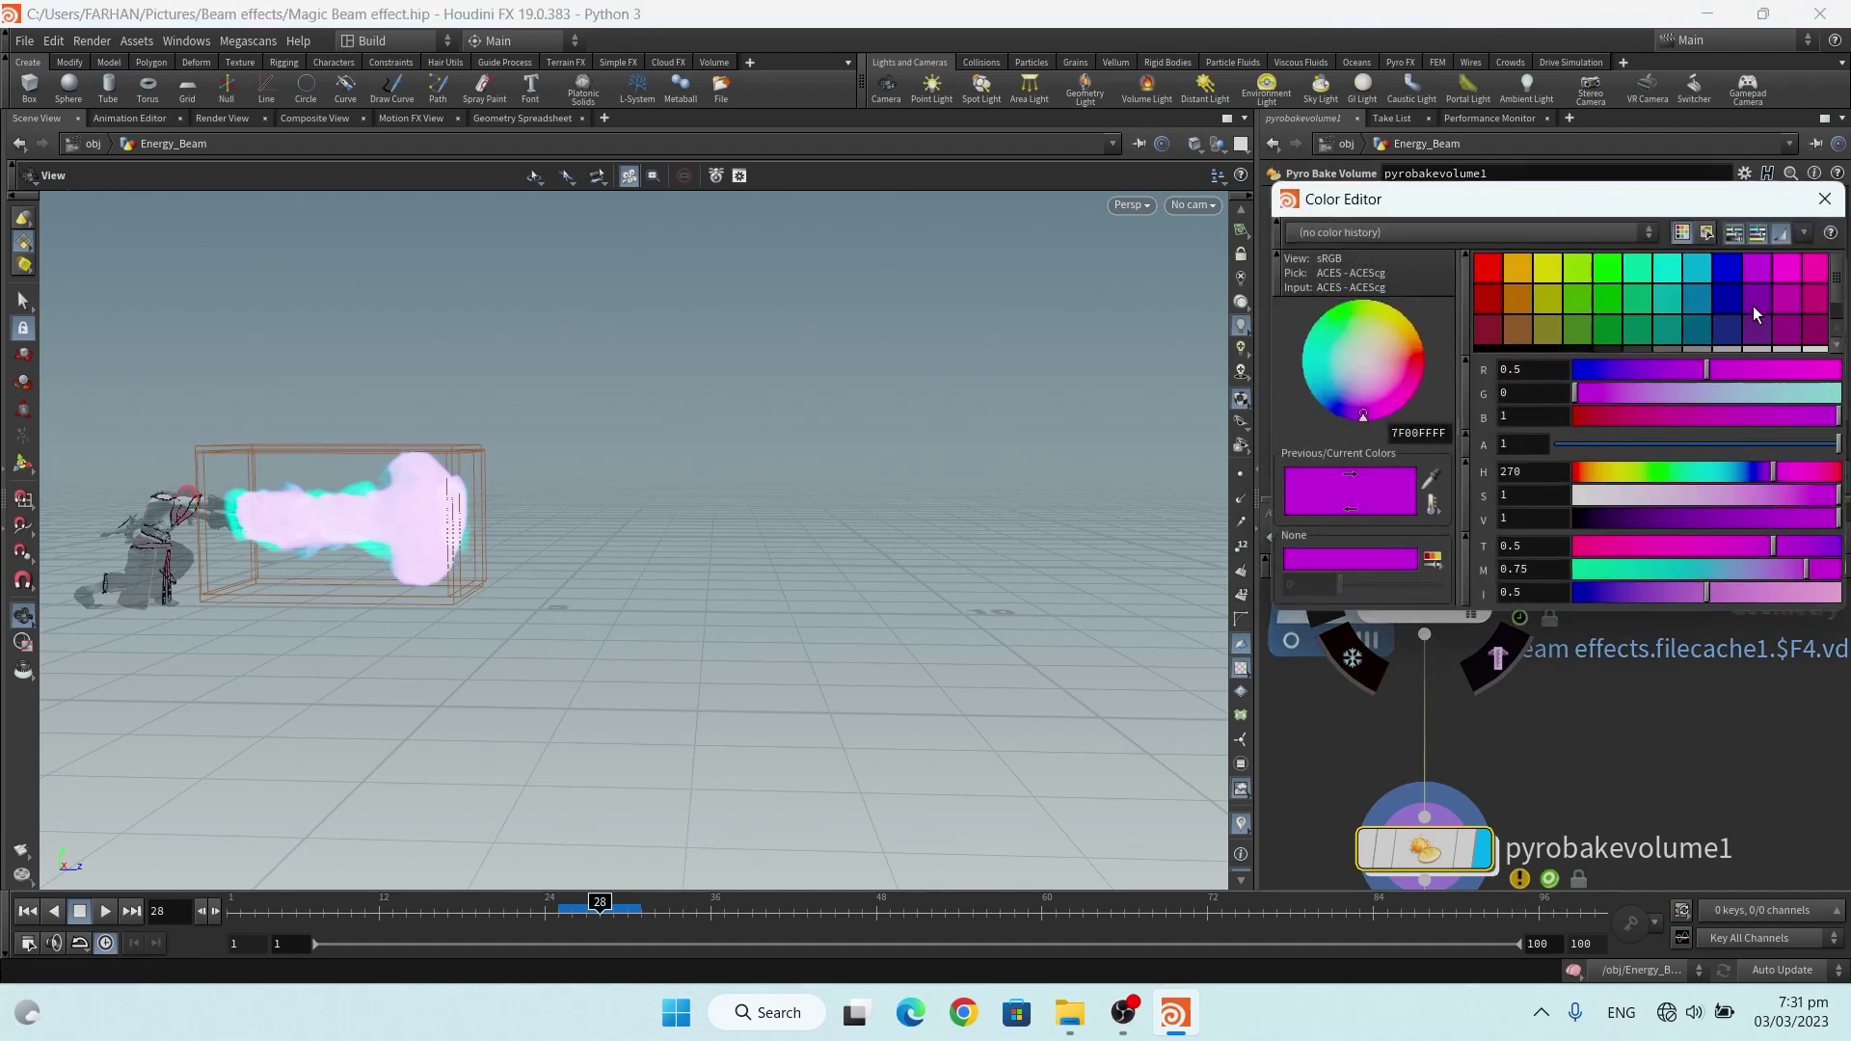
left_click_drag(1636, 204, 1521, 178)
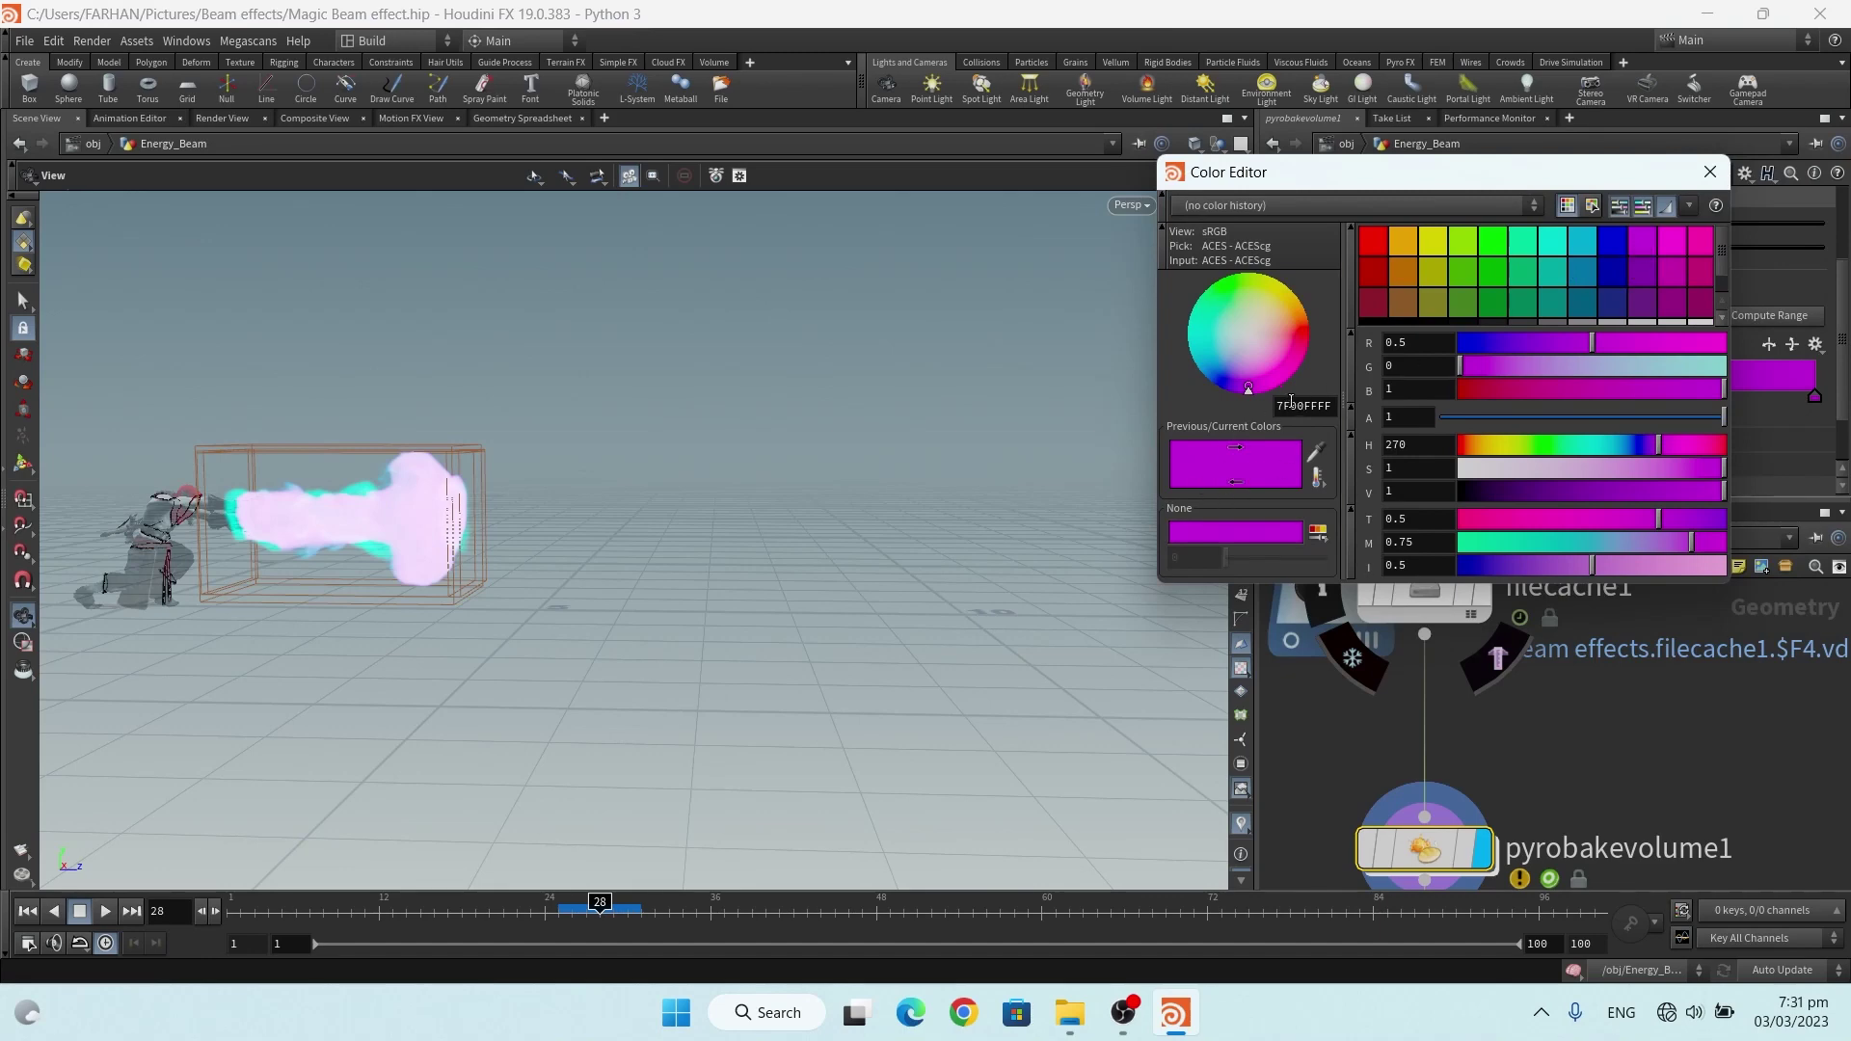
left_click_drag(1278, 405, 1330, 386)
left_click(1710, 170)
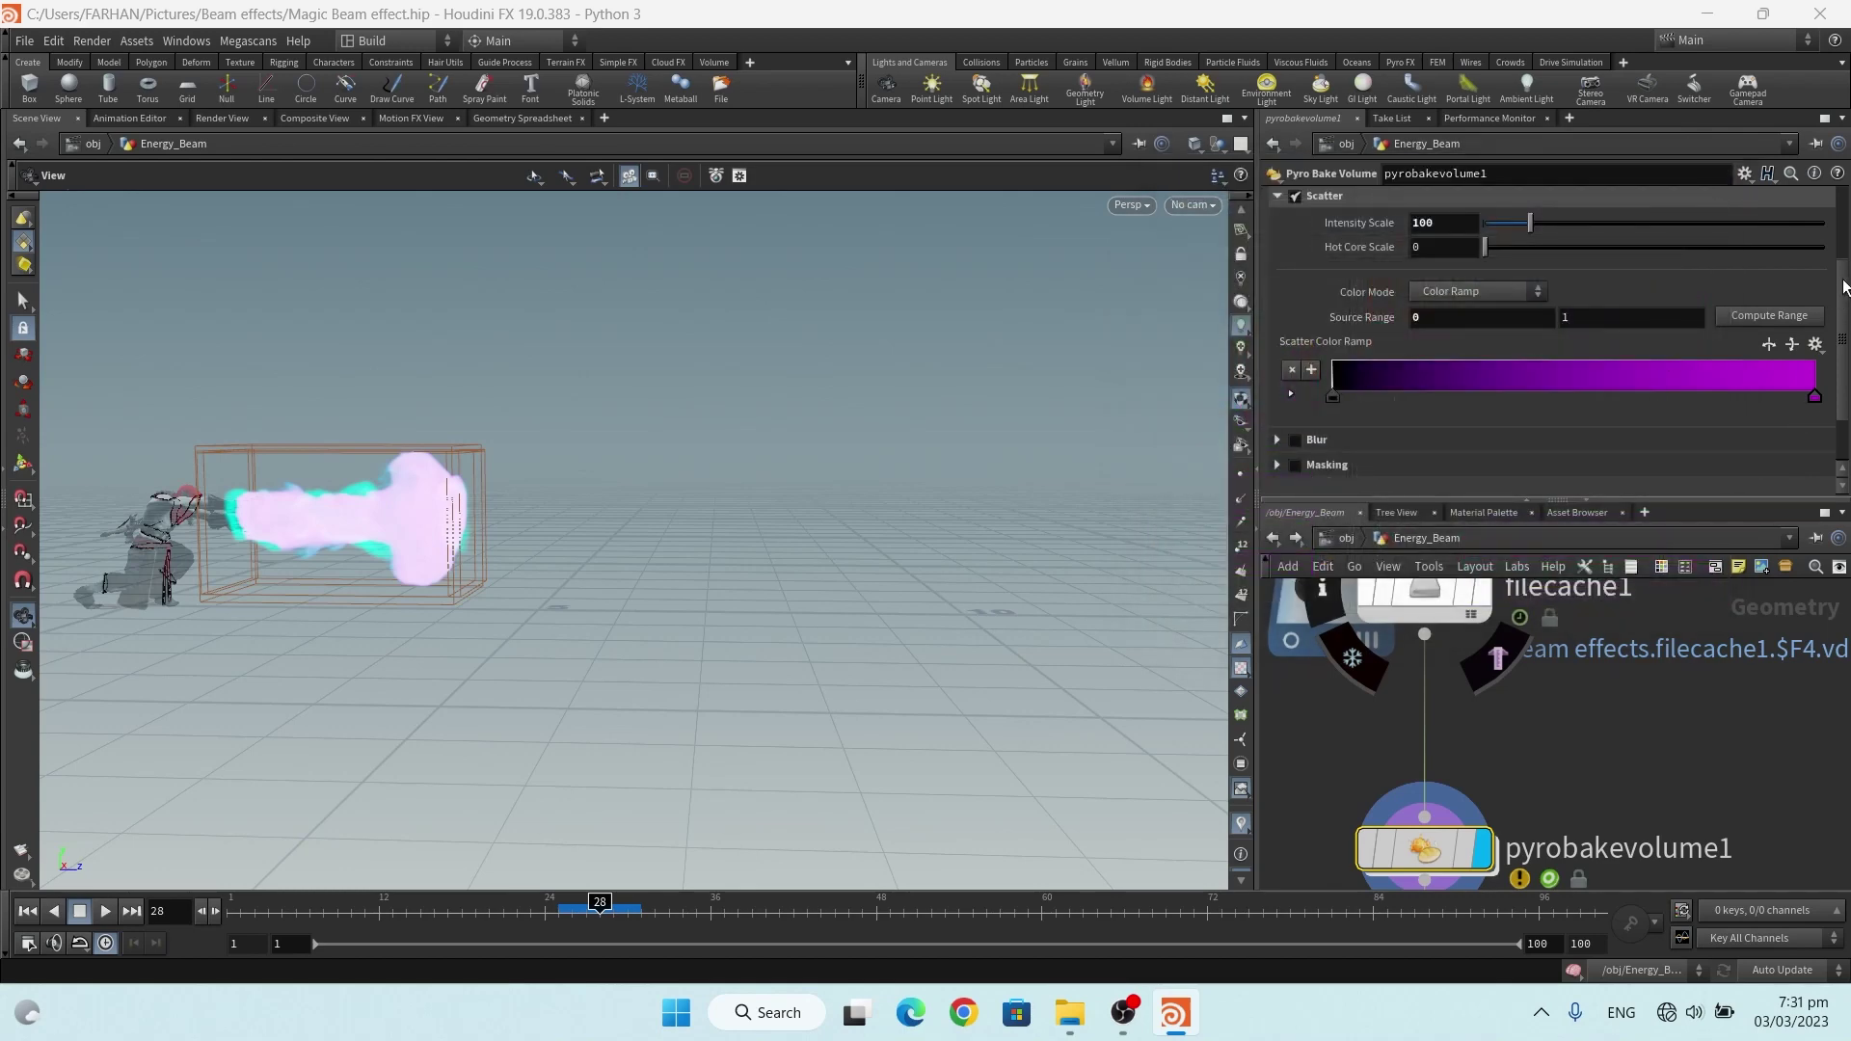
Review pyrobakevolume1's Fire intensity scale, source range and intensity ramp, and inspect the end color of its Fire color ramp
scroll(1843, 291, "down", 2)
scroll(1844, 291, "up", 5)
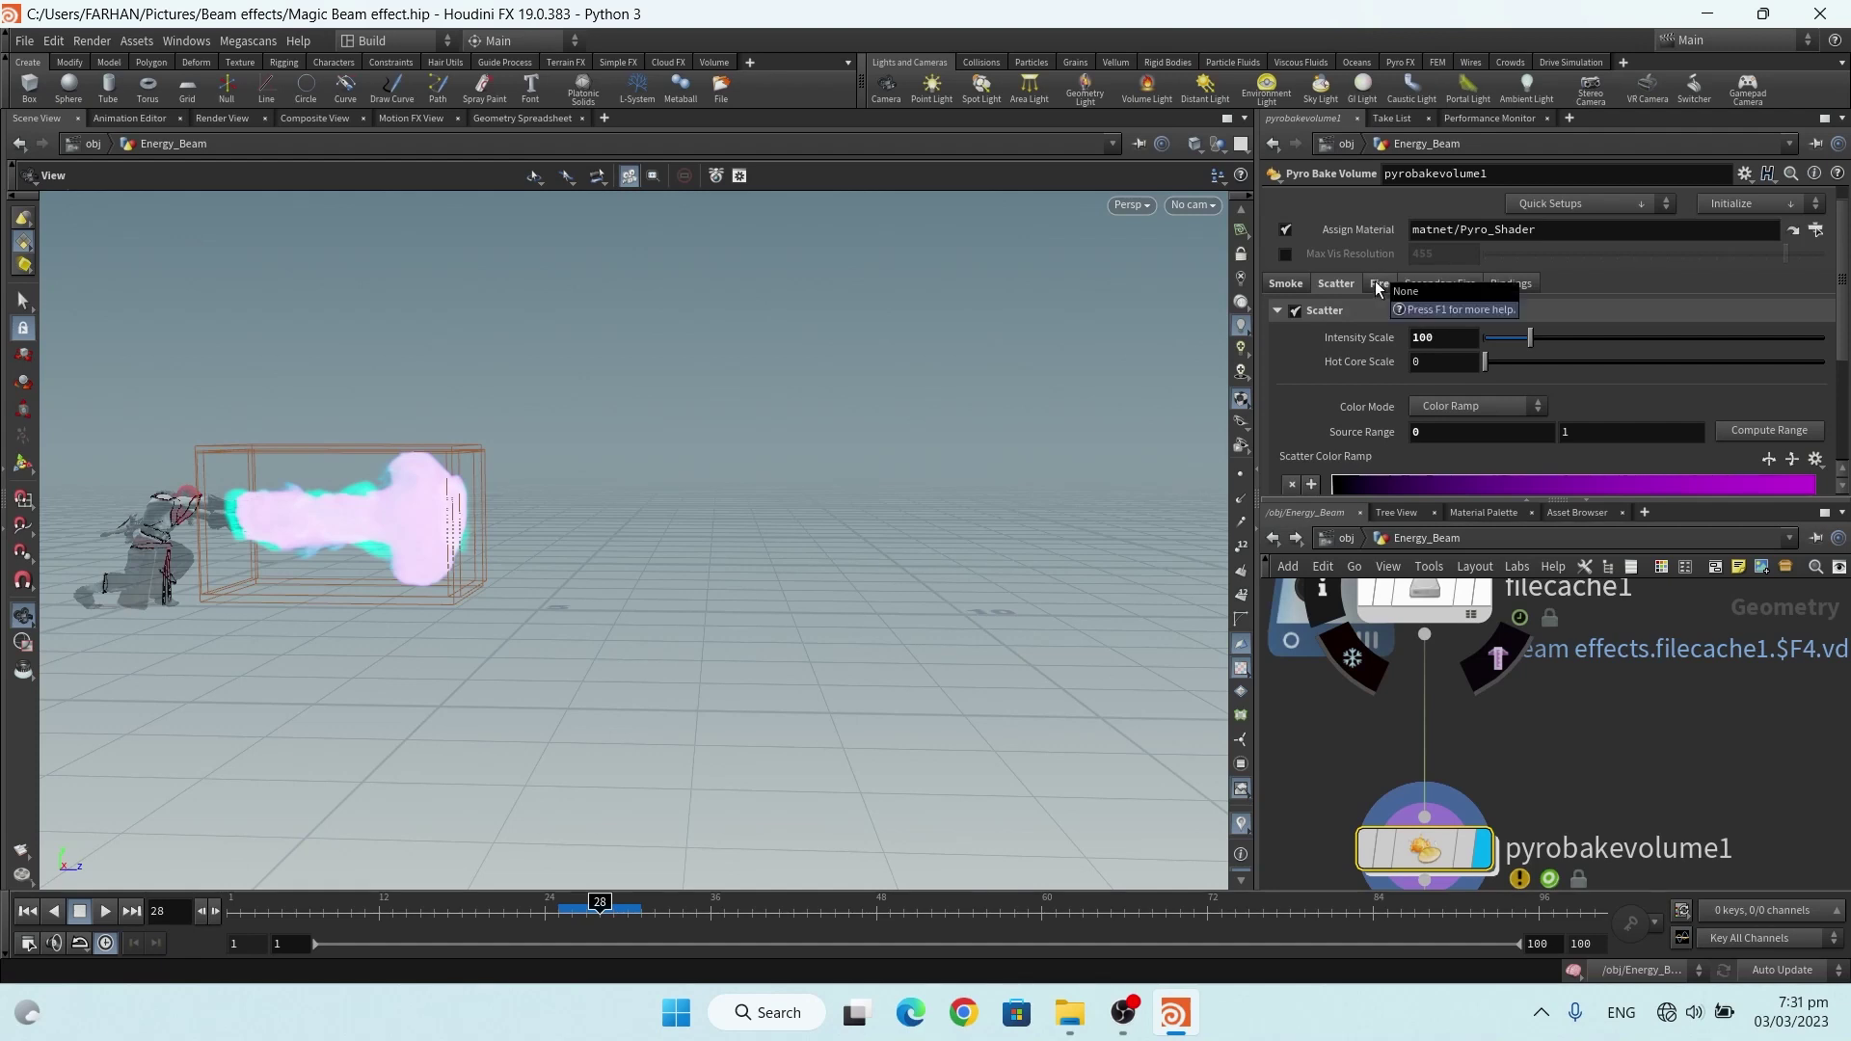
left_click(1377, 282)
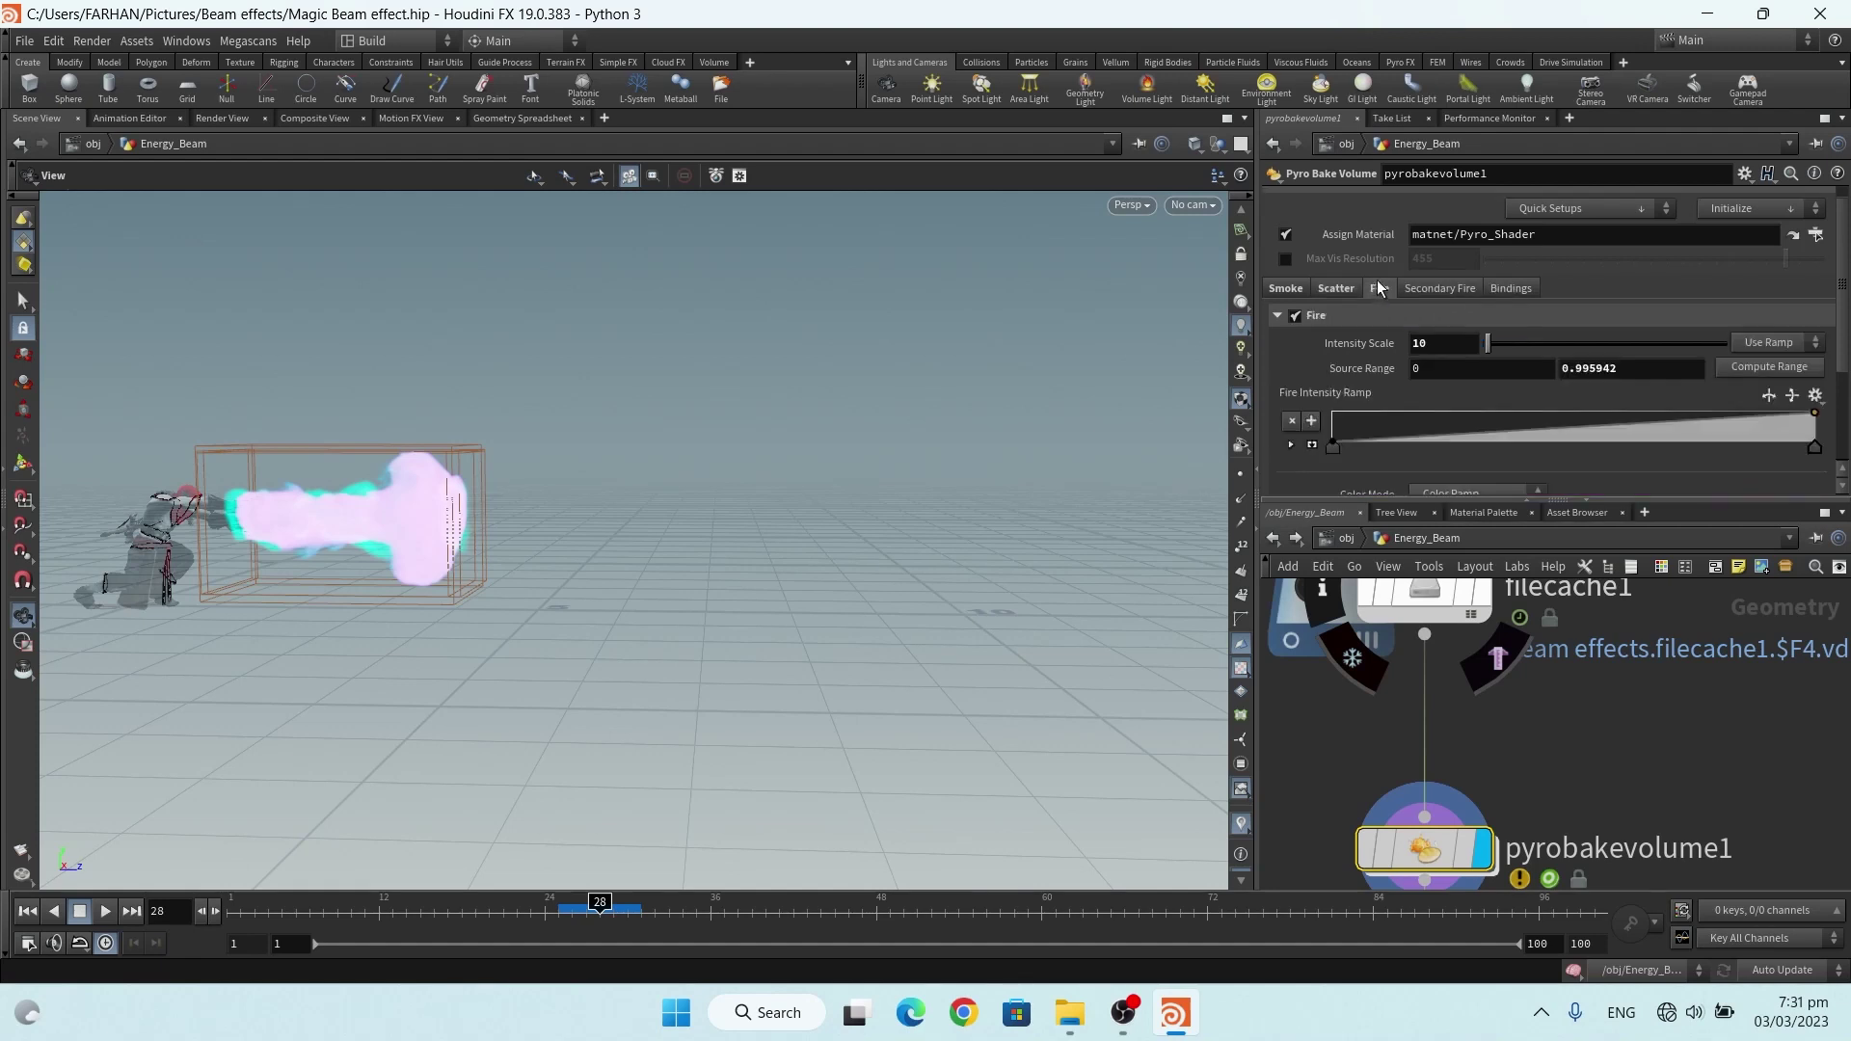
scroll(1840, 307, "down", 2)
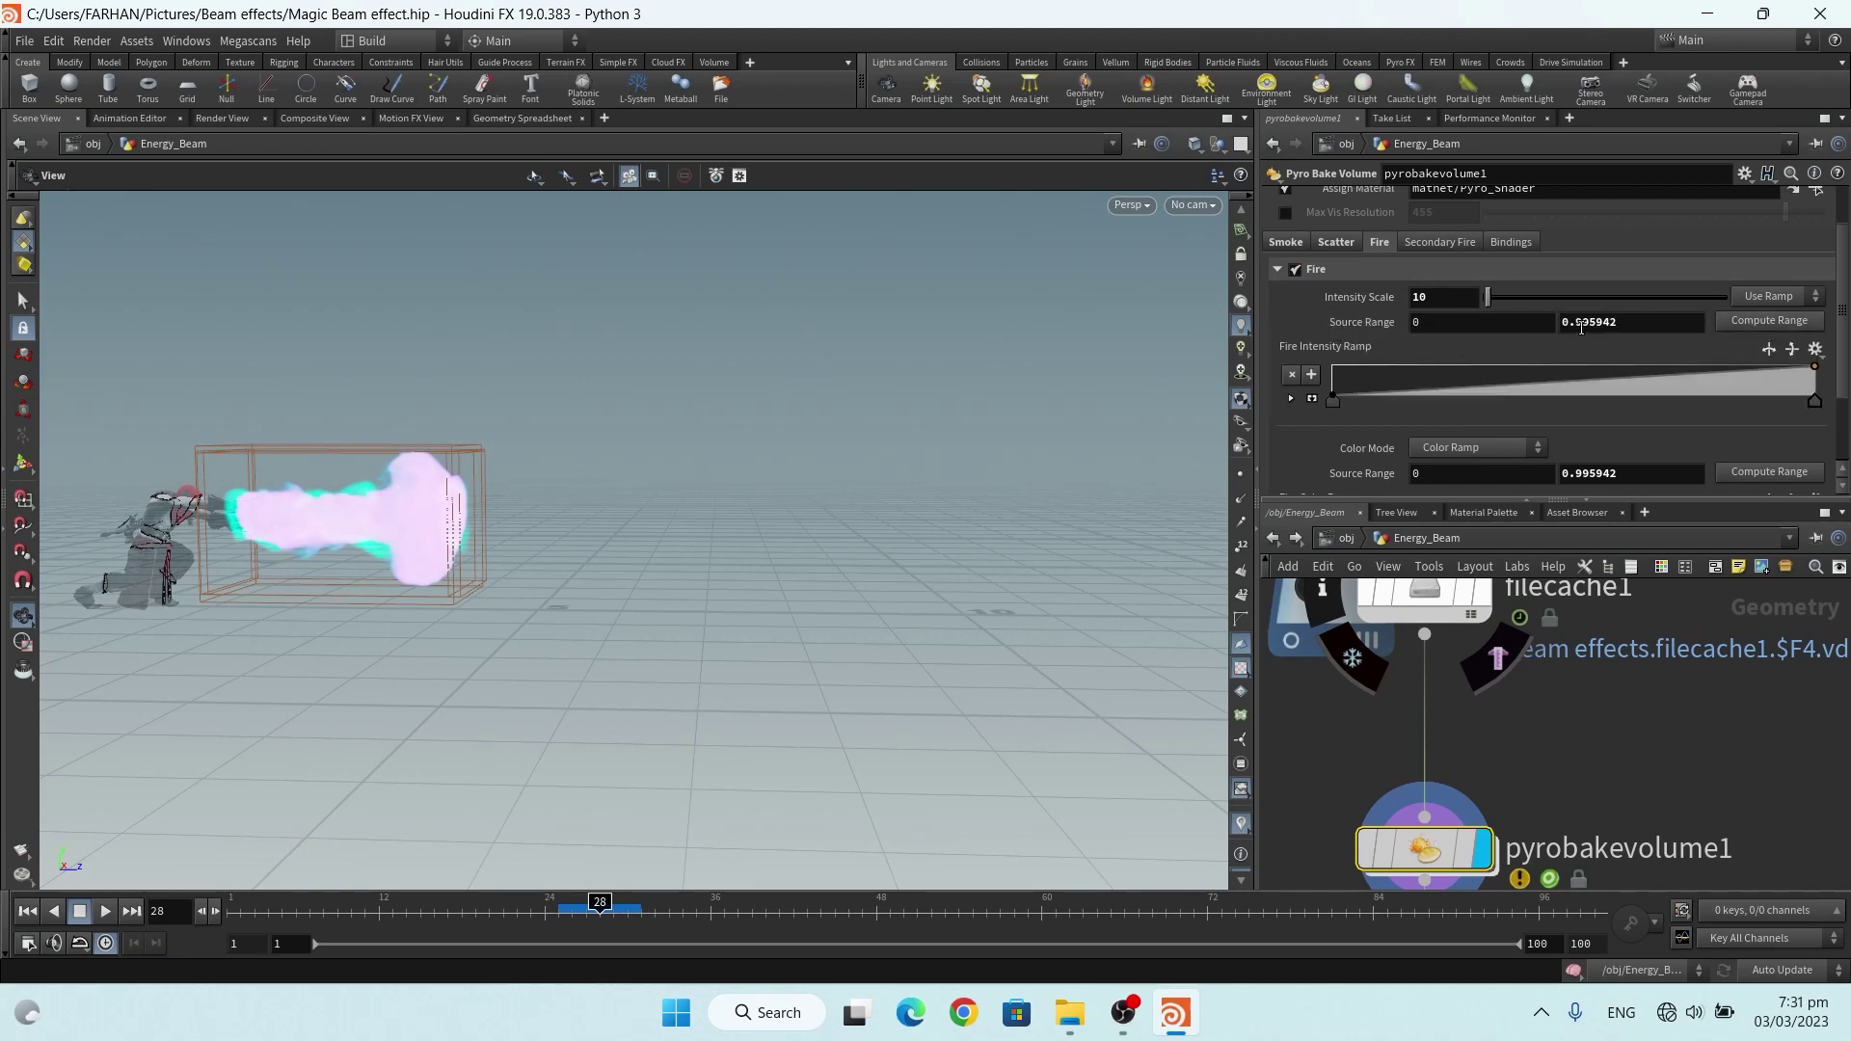
left_click_drag(1839, 294, 1839, 357)
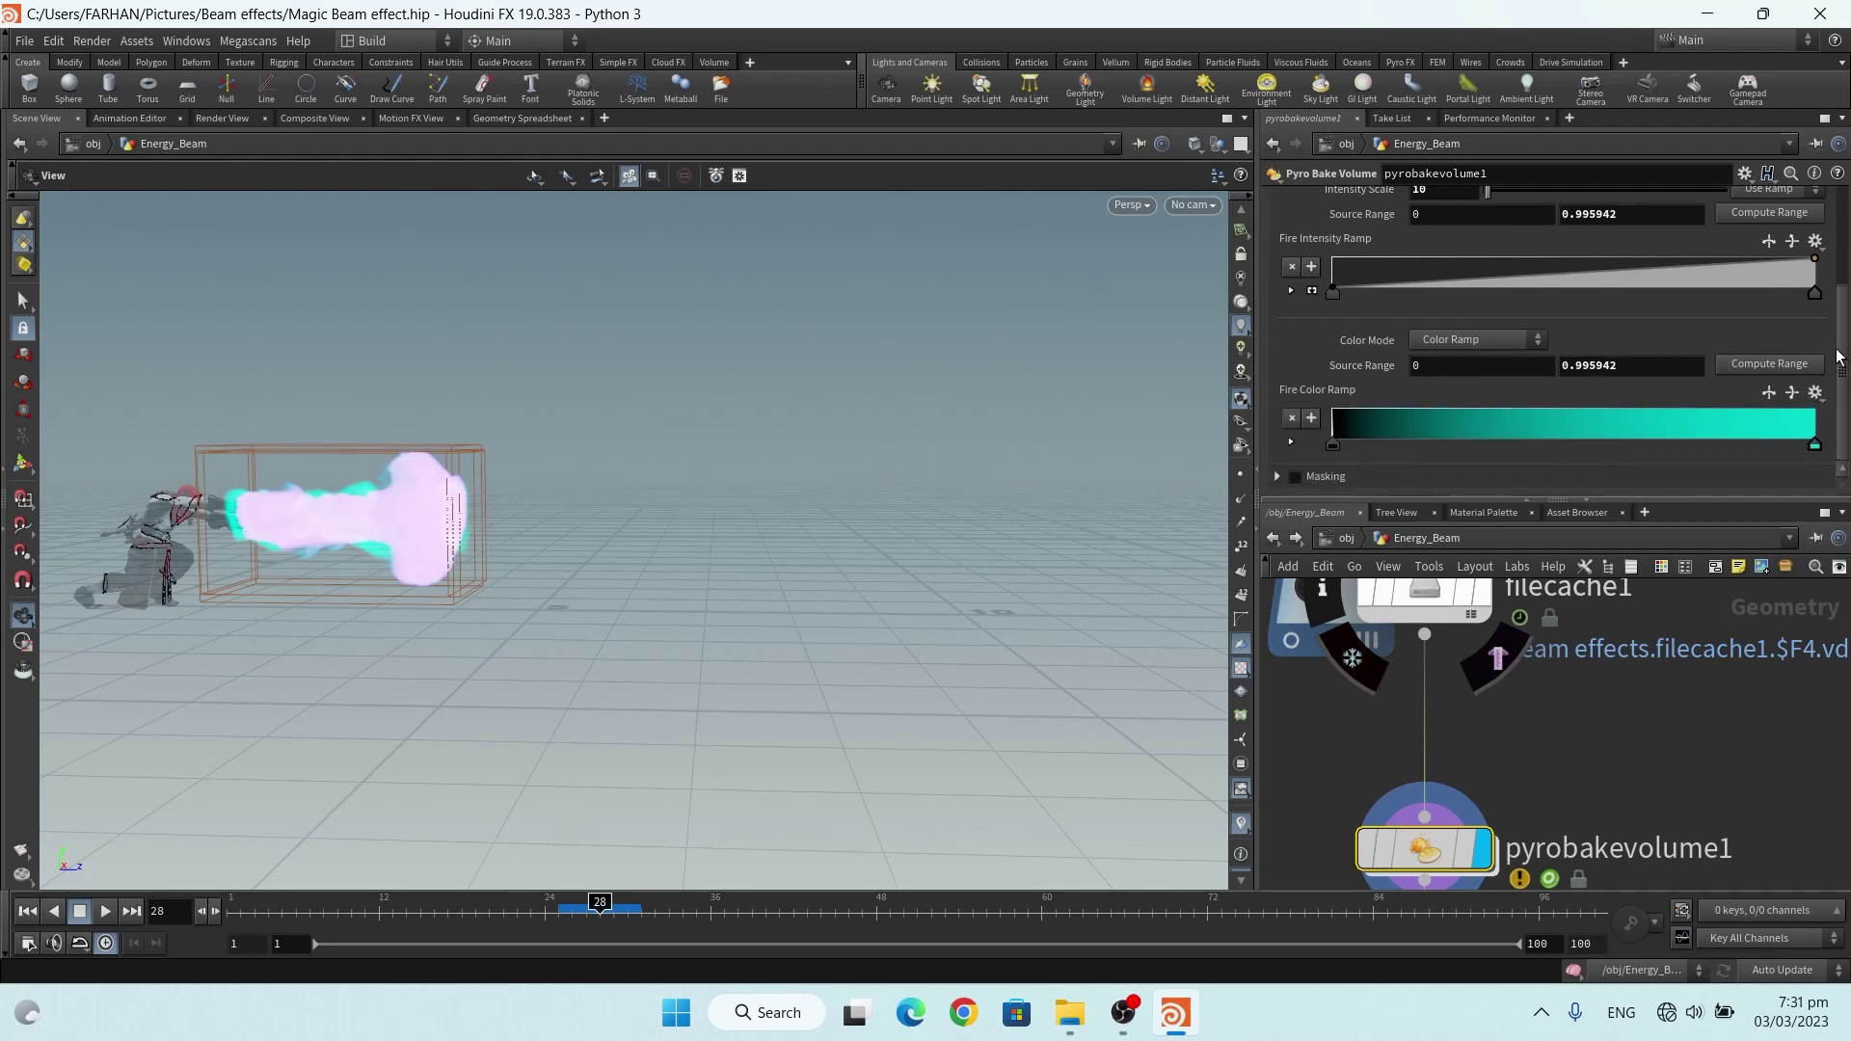
left_click(1754, 364)
left_click(1765, 365)
double_click(1814, 445)
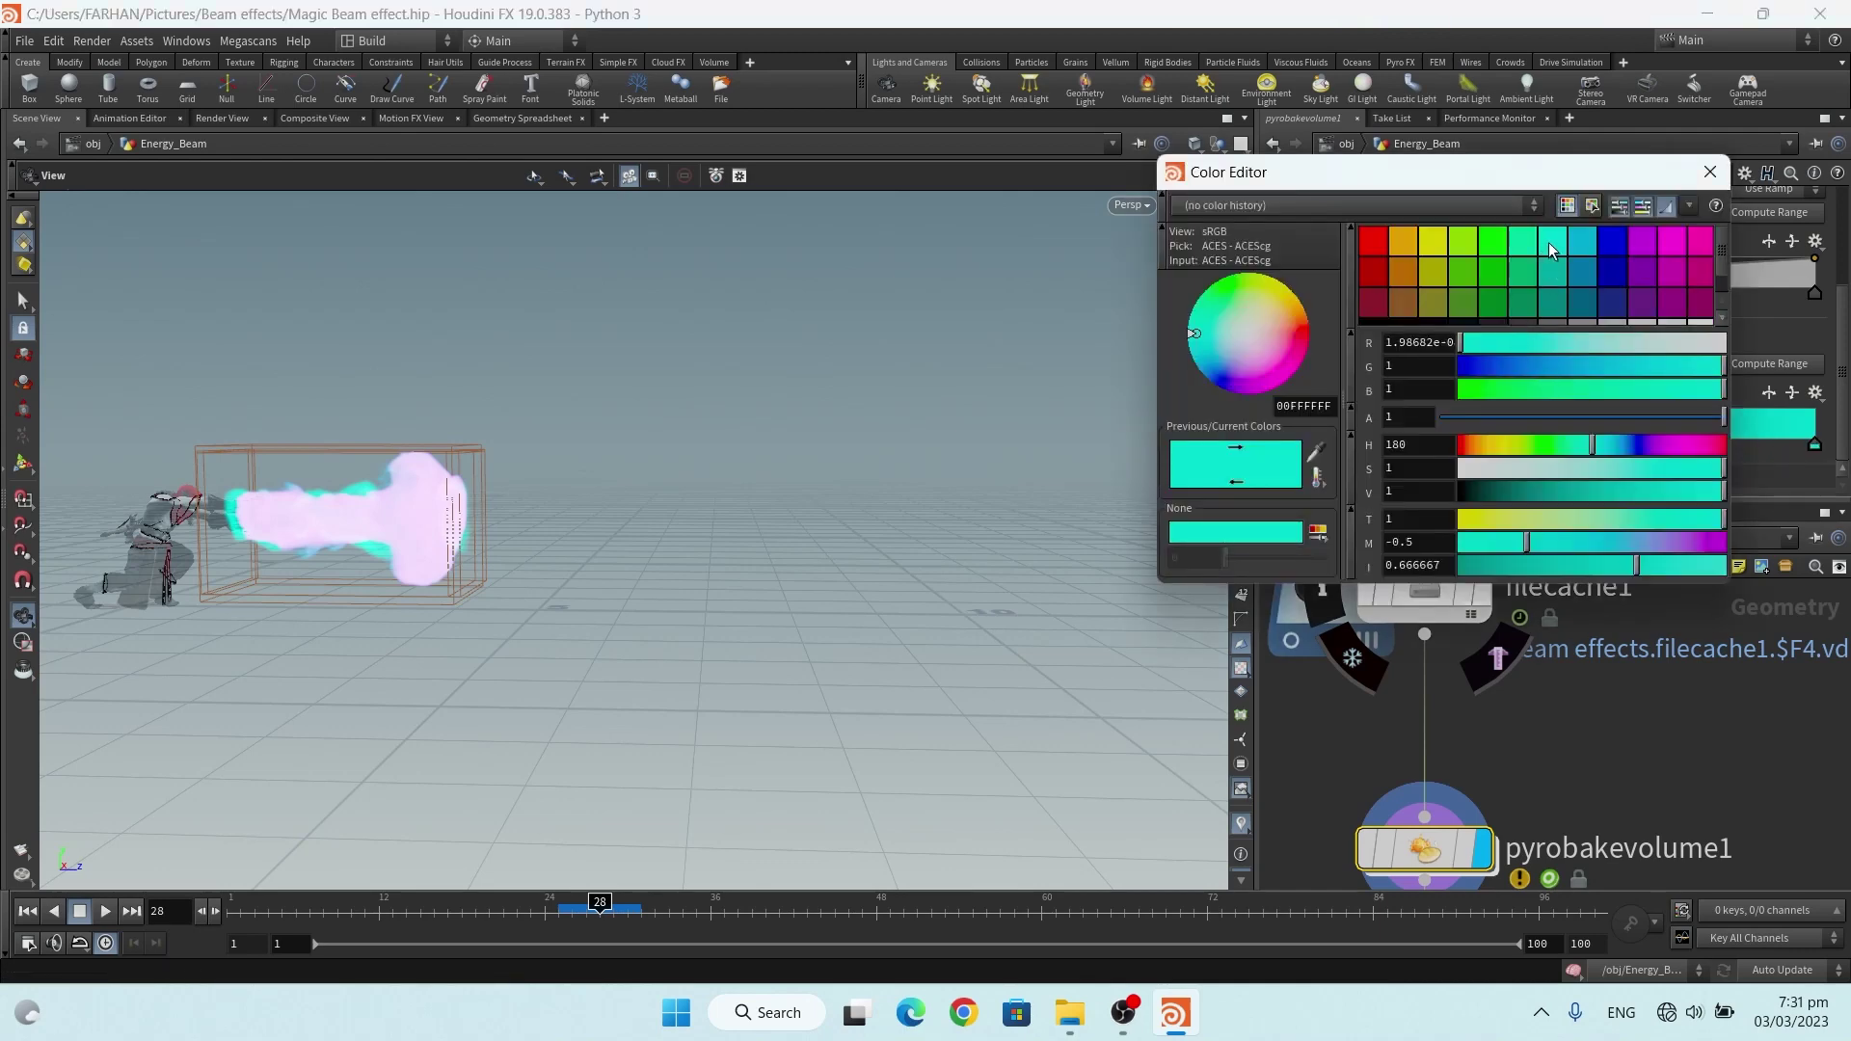
left_click(1709, 174)
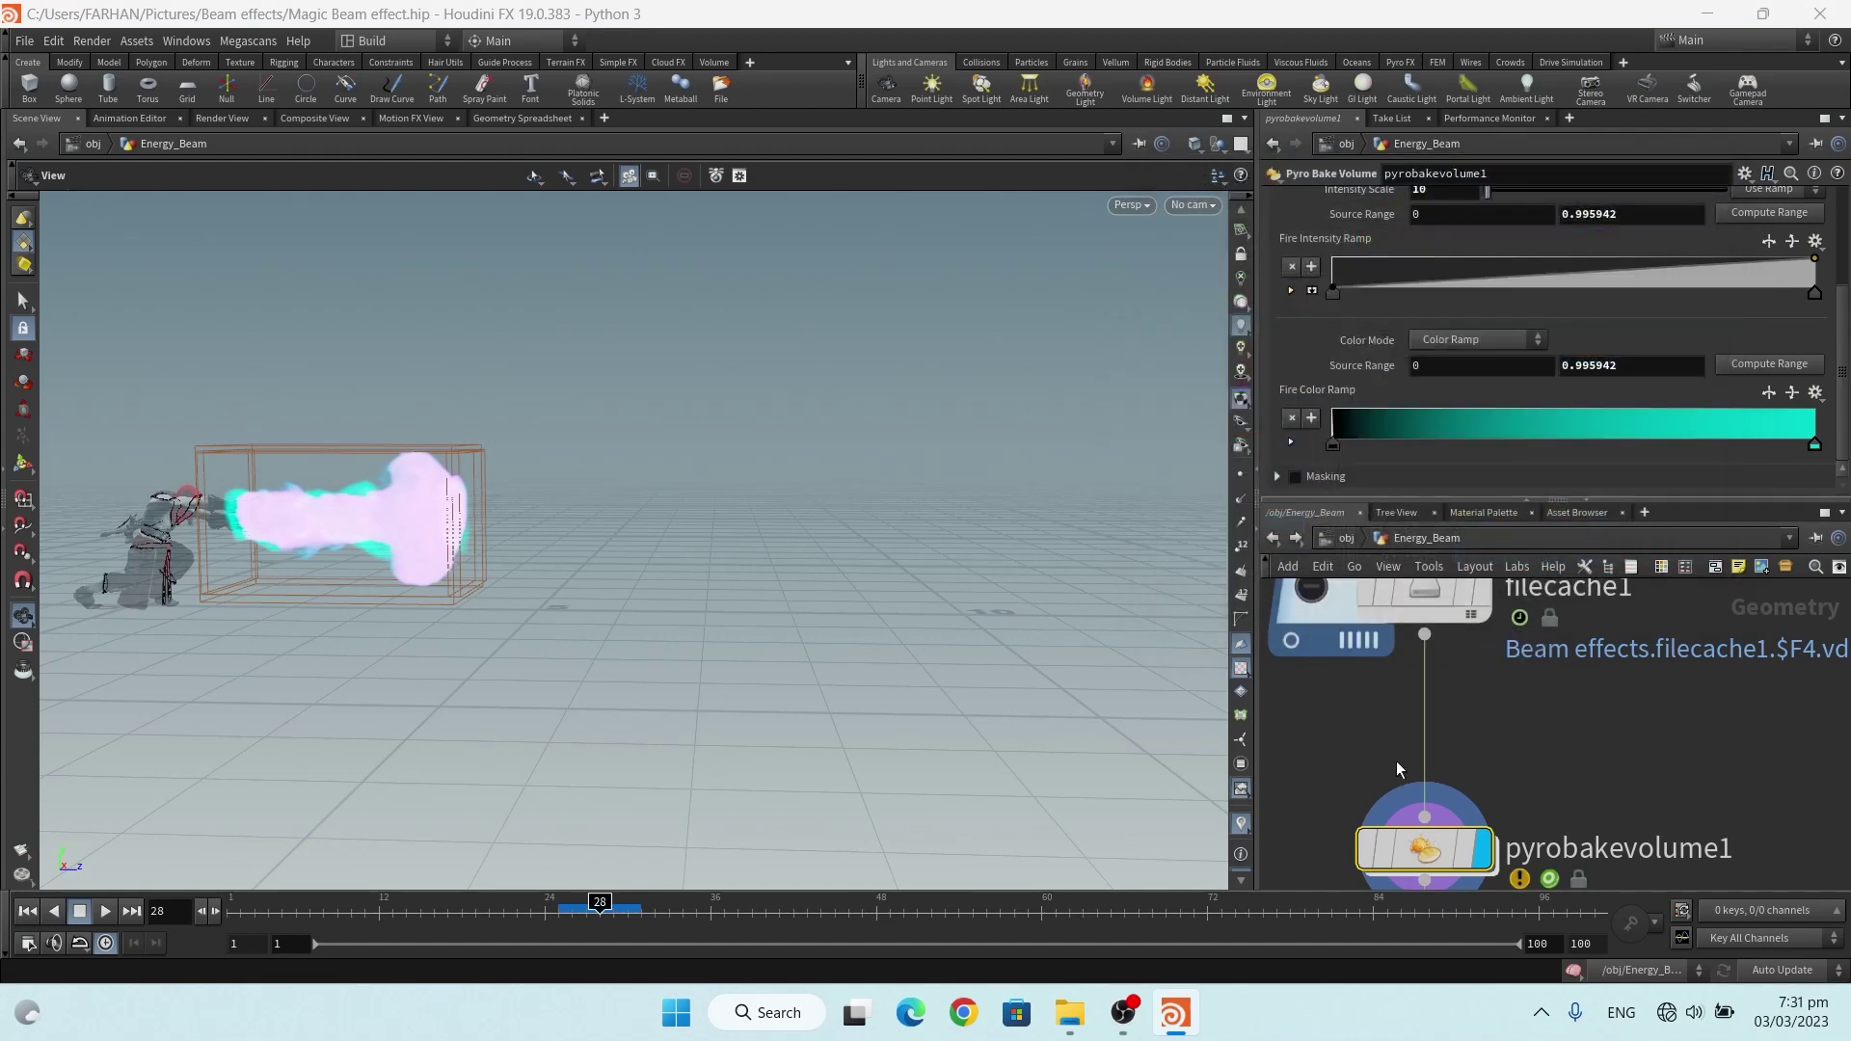
Set the display flag on the OUT_Energy_Beam null and move the timeline to frame 33
scroll(1396, 761, "down", 3)
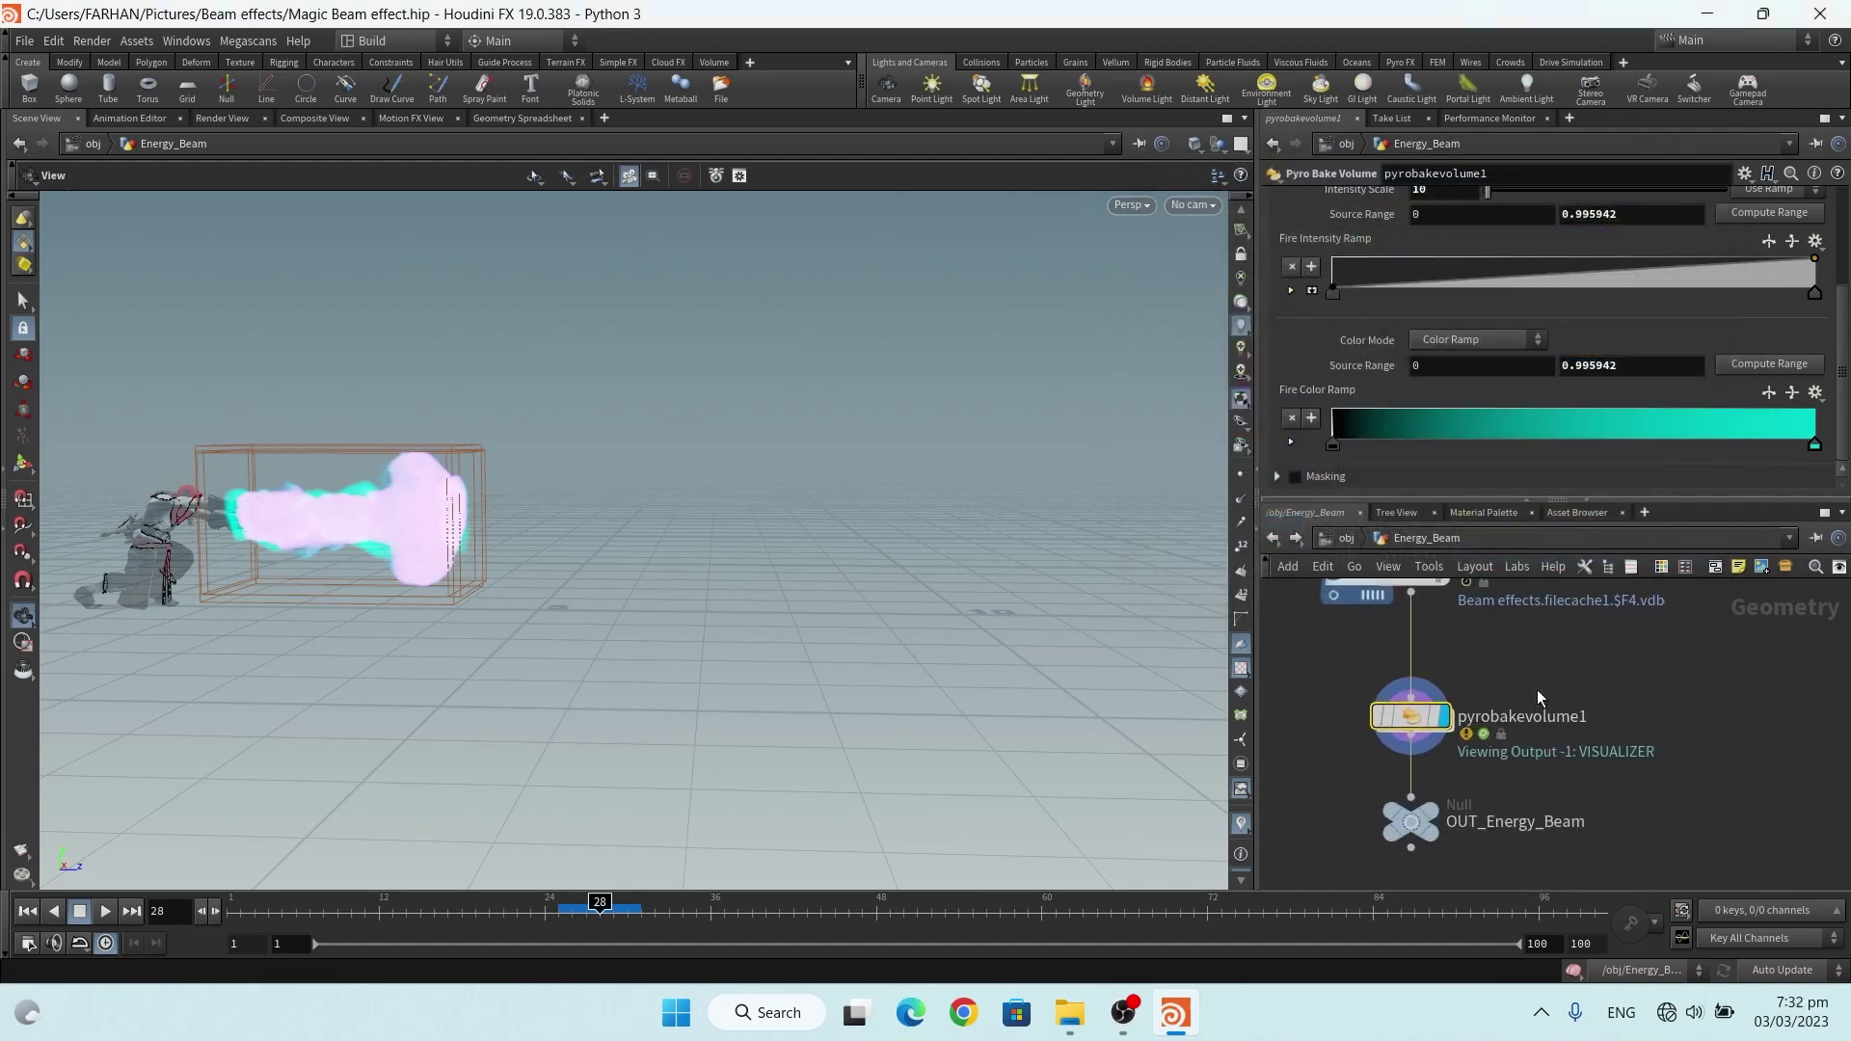
scroll(1537, 690, "up", 5)
scroll(1458, 719, "down", 1)
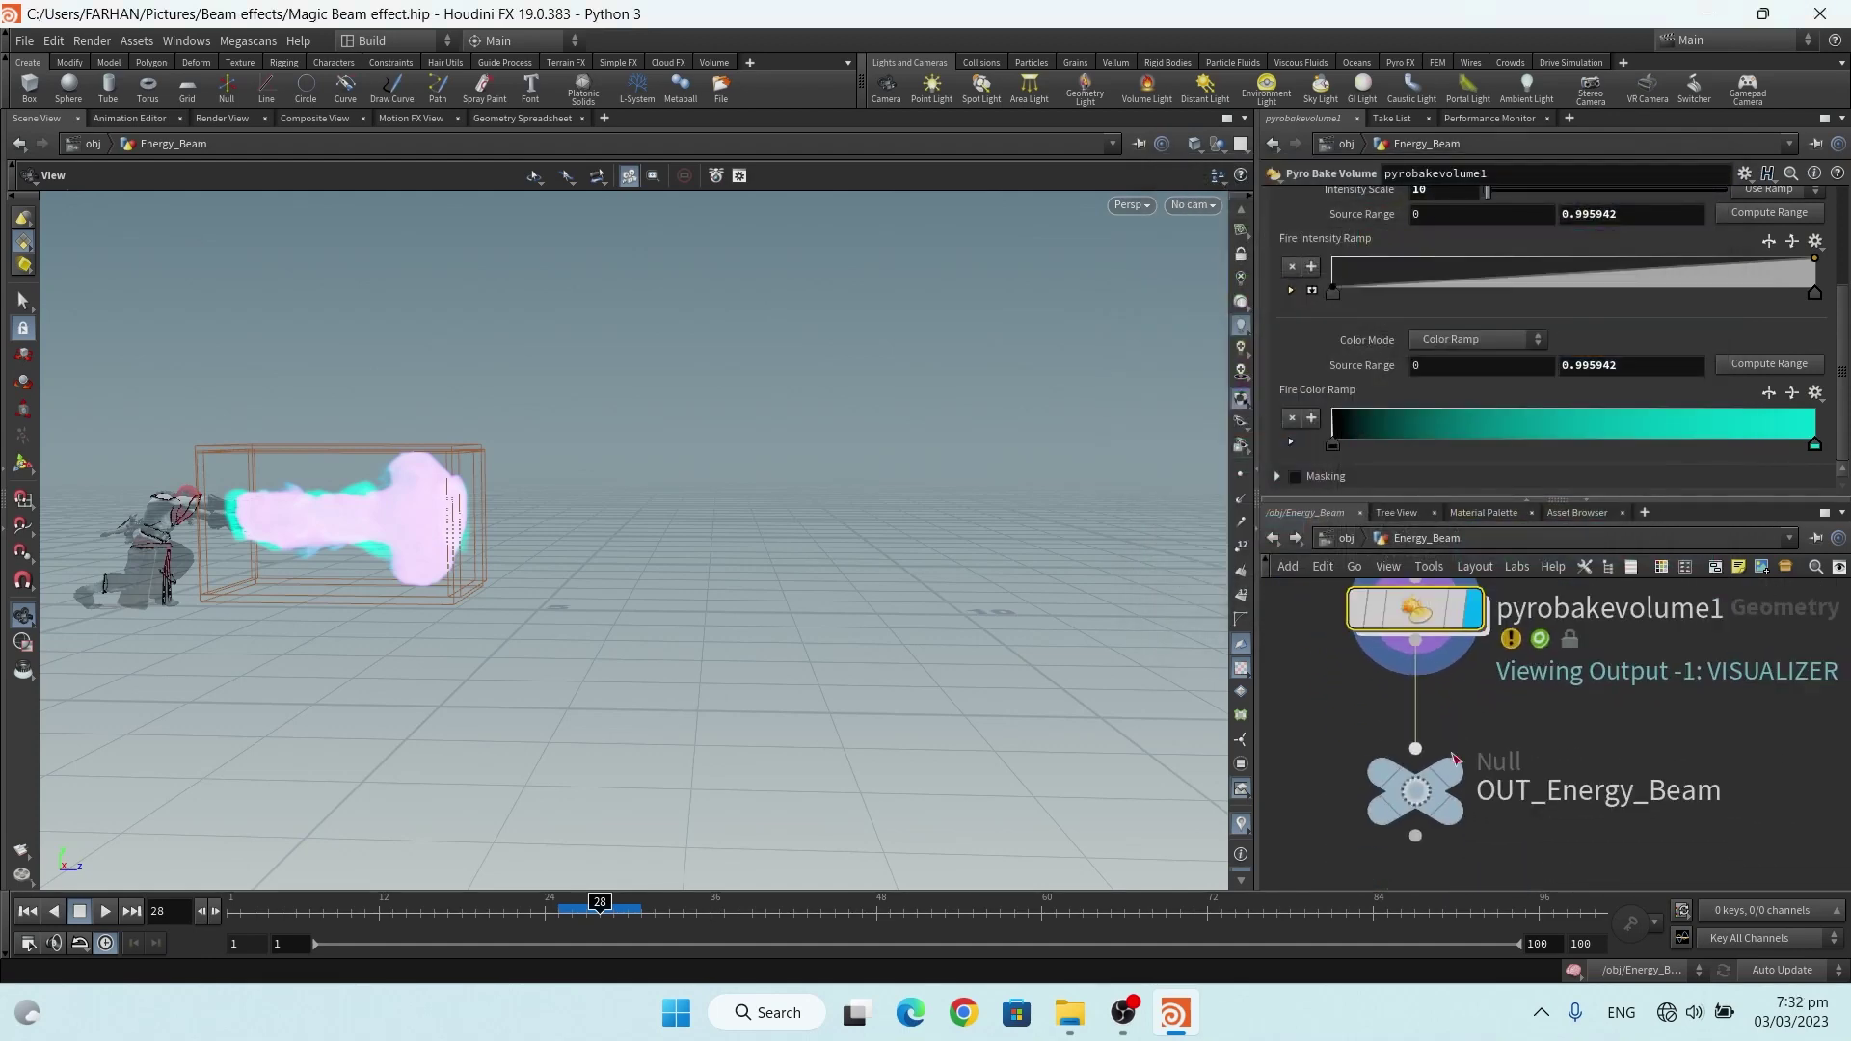
left_click(1456, 774)
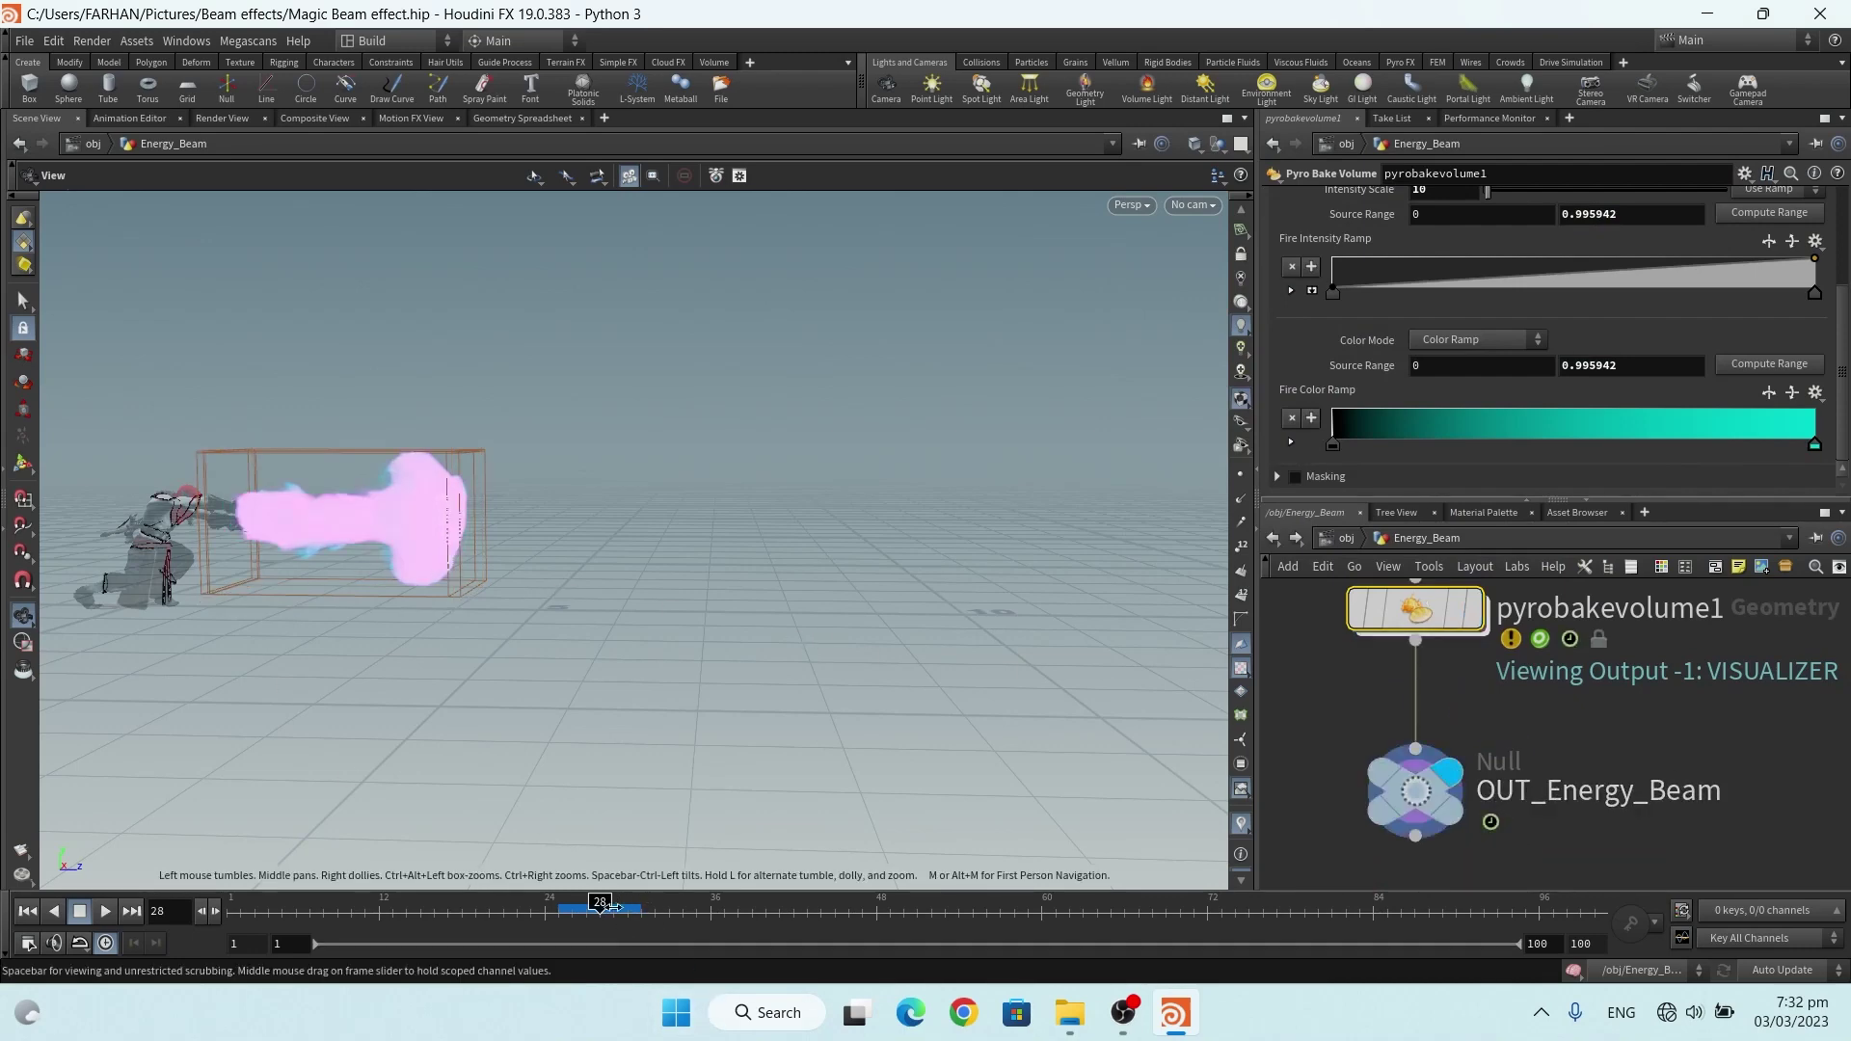
mouse_move(657, 927)
left_mouse_down()
mouse_move(675, 902)
mouse_move(950, 907)
mouse_move(615, 901)
mouse_move(669, 901)
left_mouse_up()
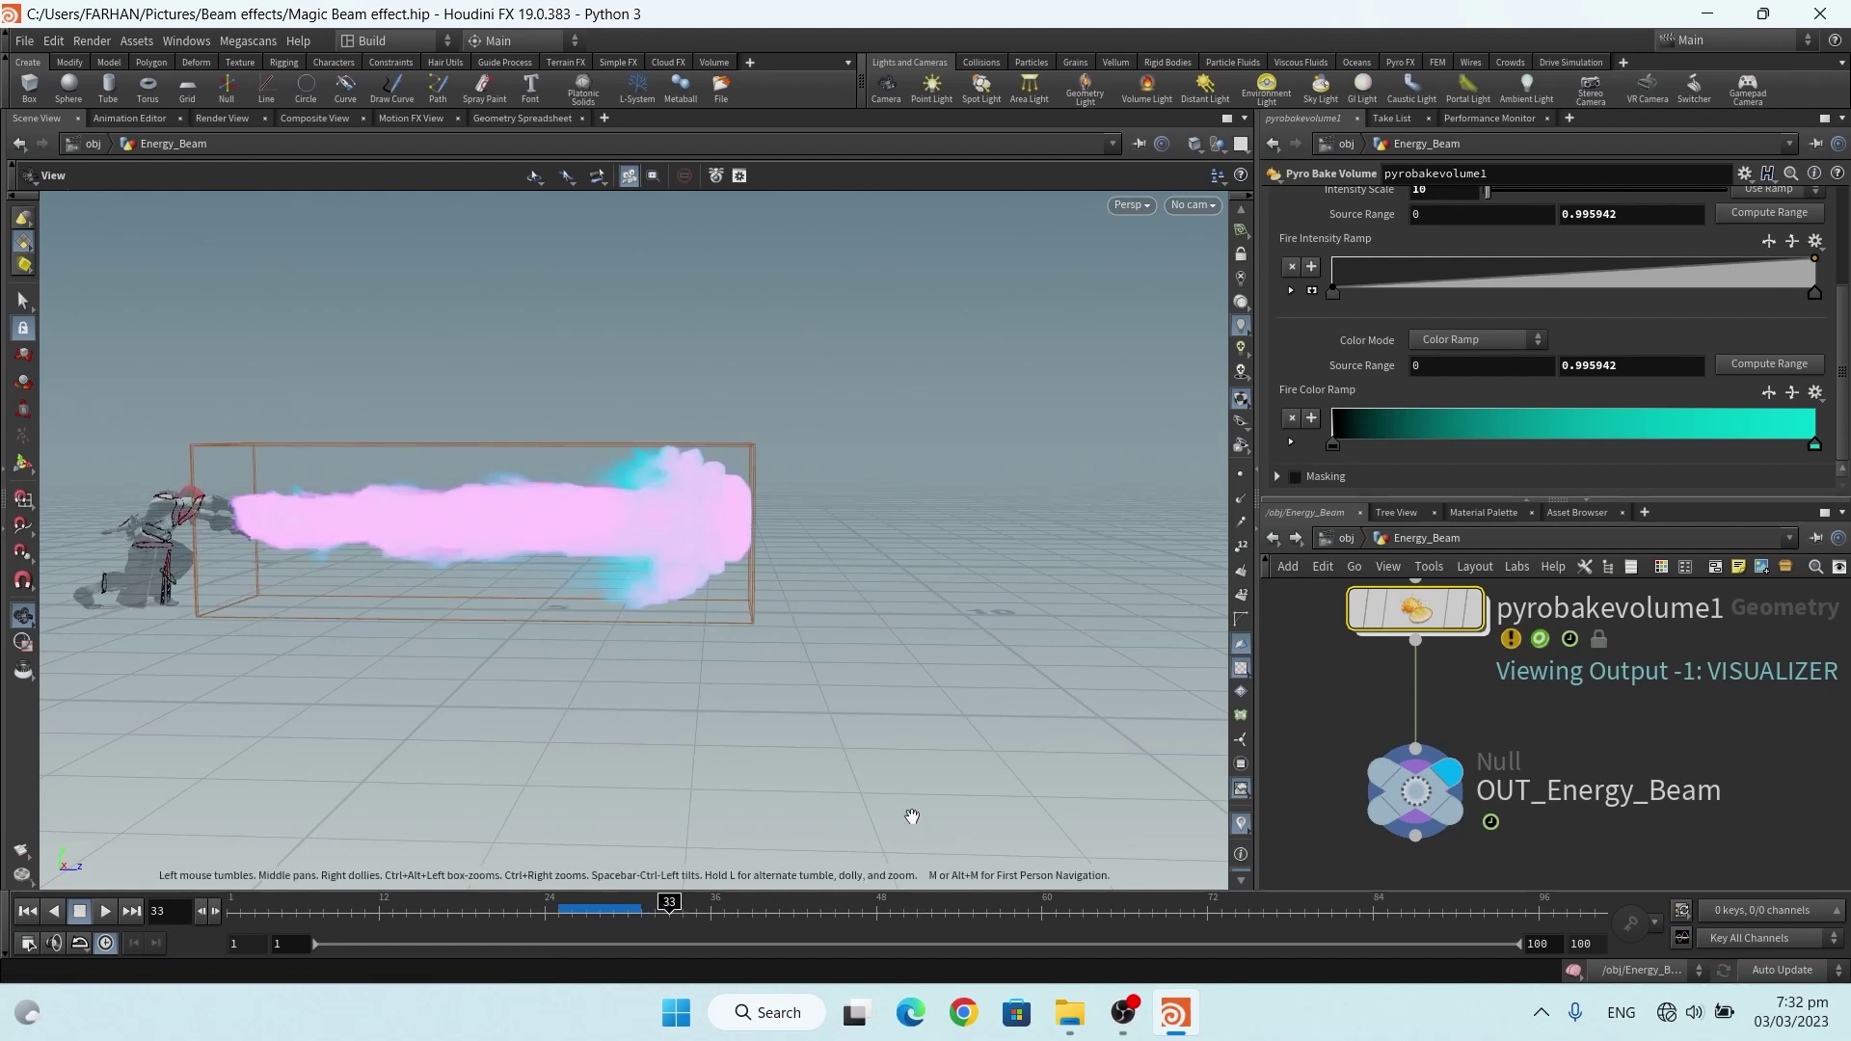
Return to the object level and review the principledshader material's base color and specular settings
left_click(1273, 539)
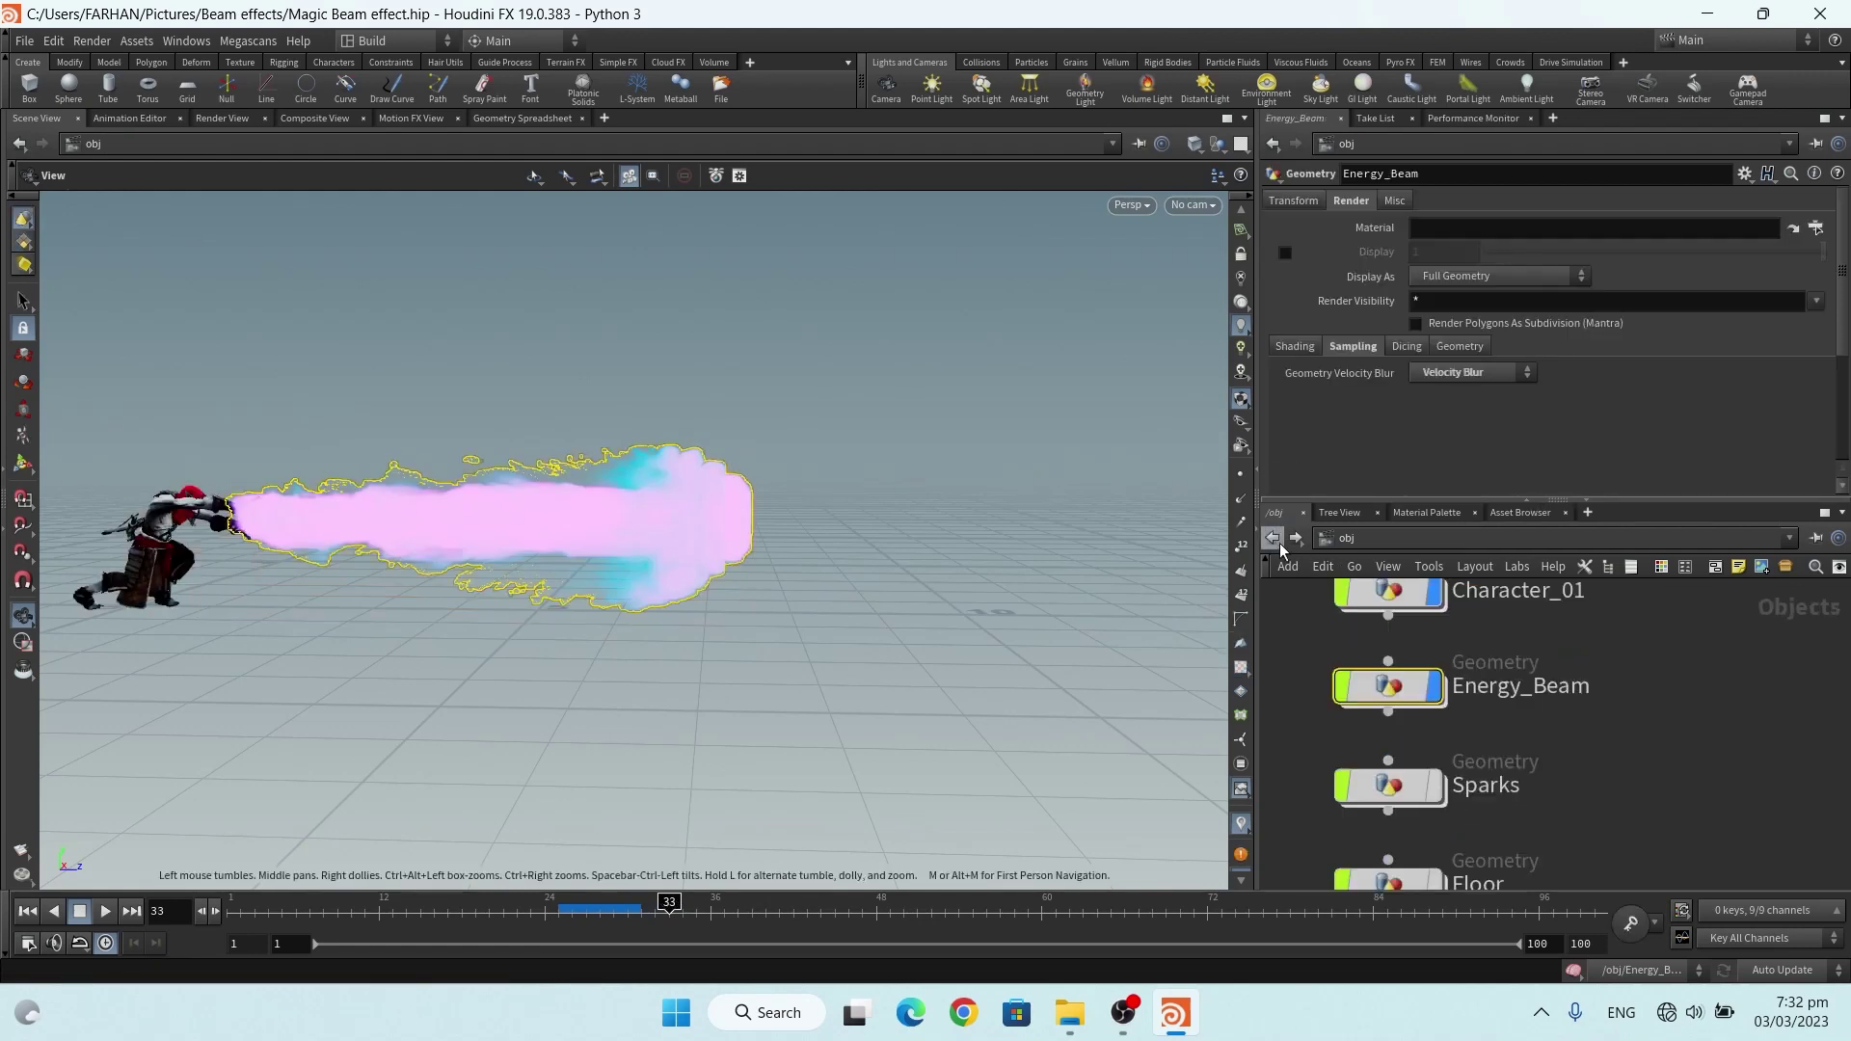
left_click(1431, 513)
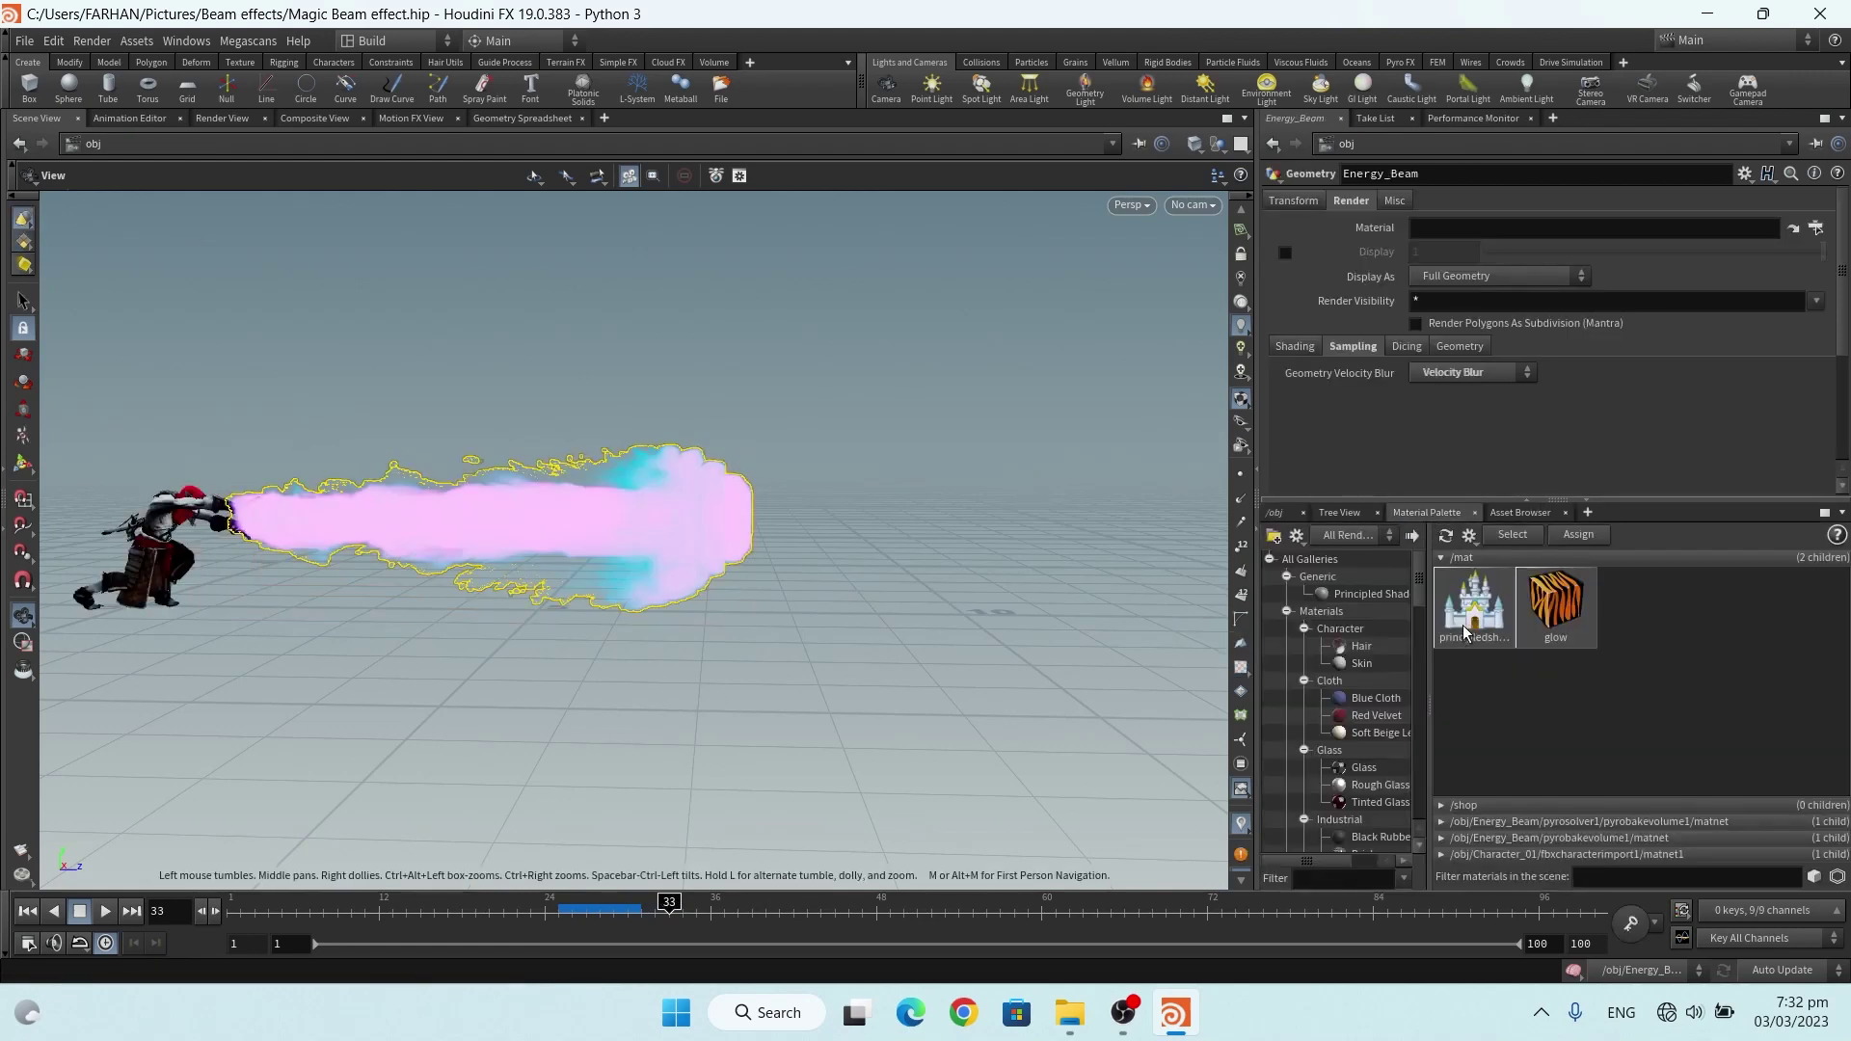
left_click(1476, 598)
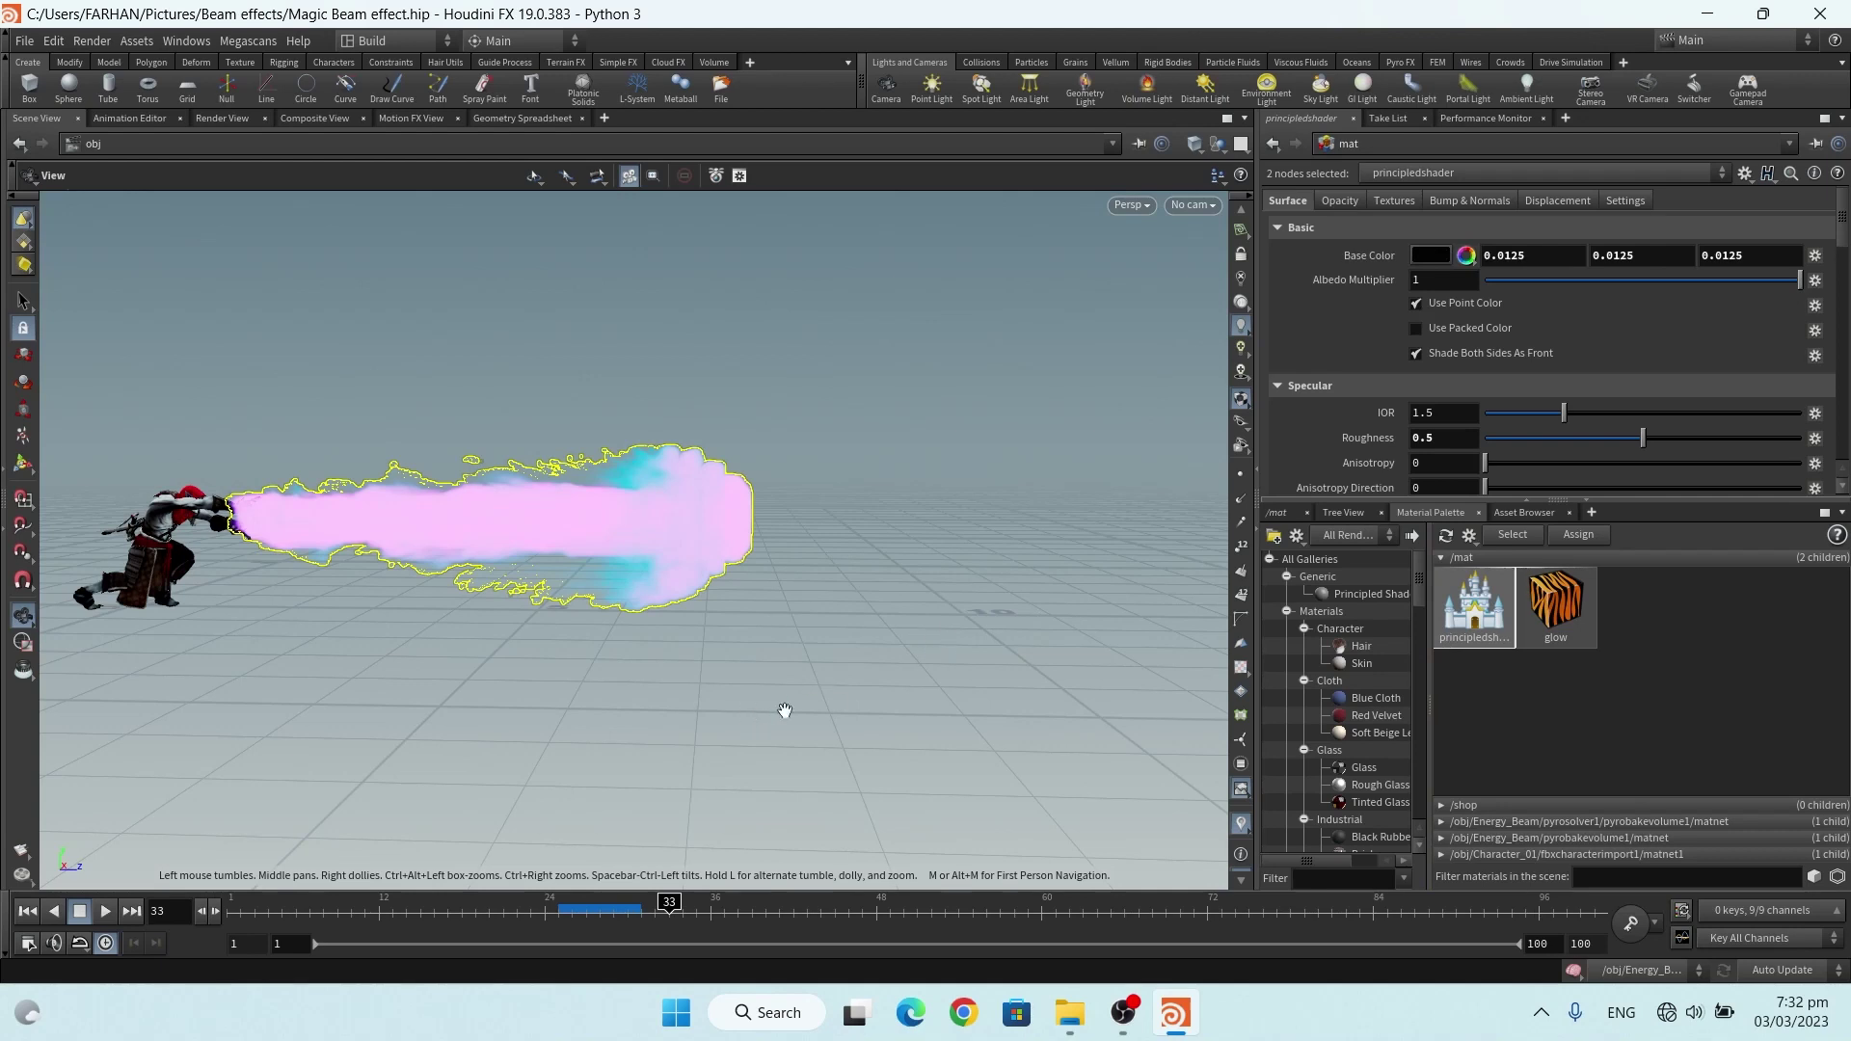
left_click(1429, 257)
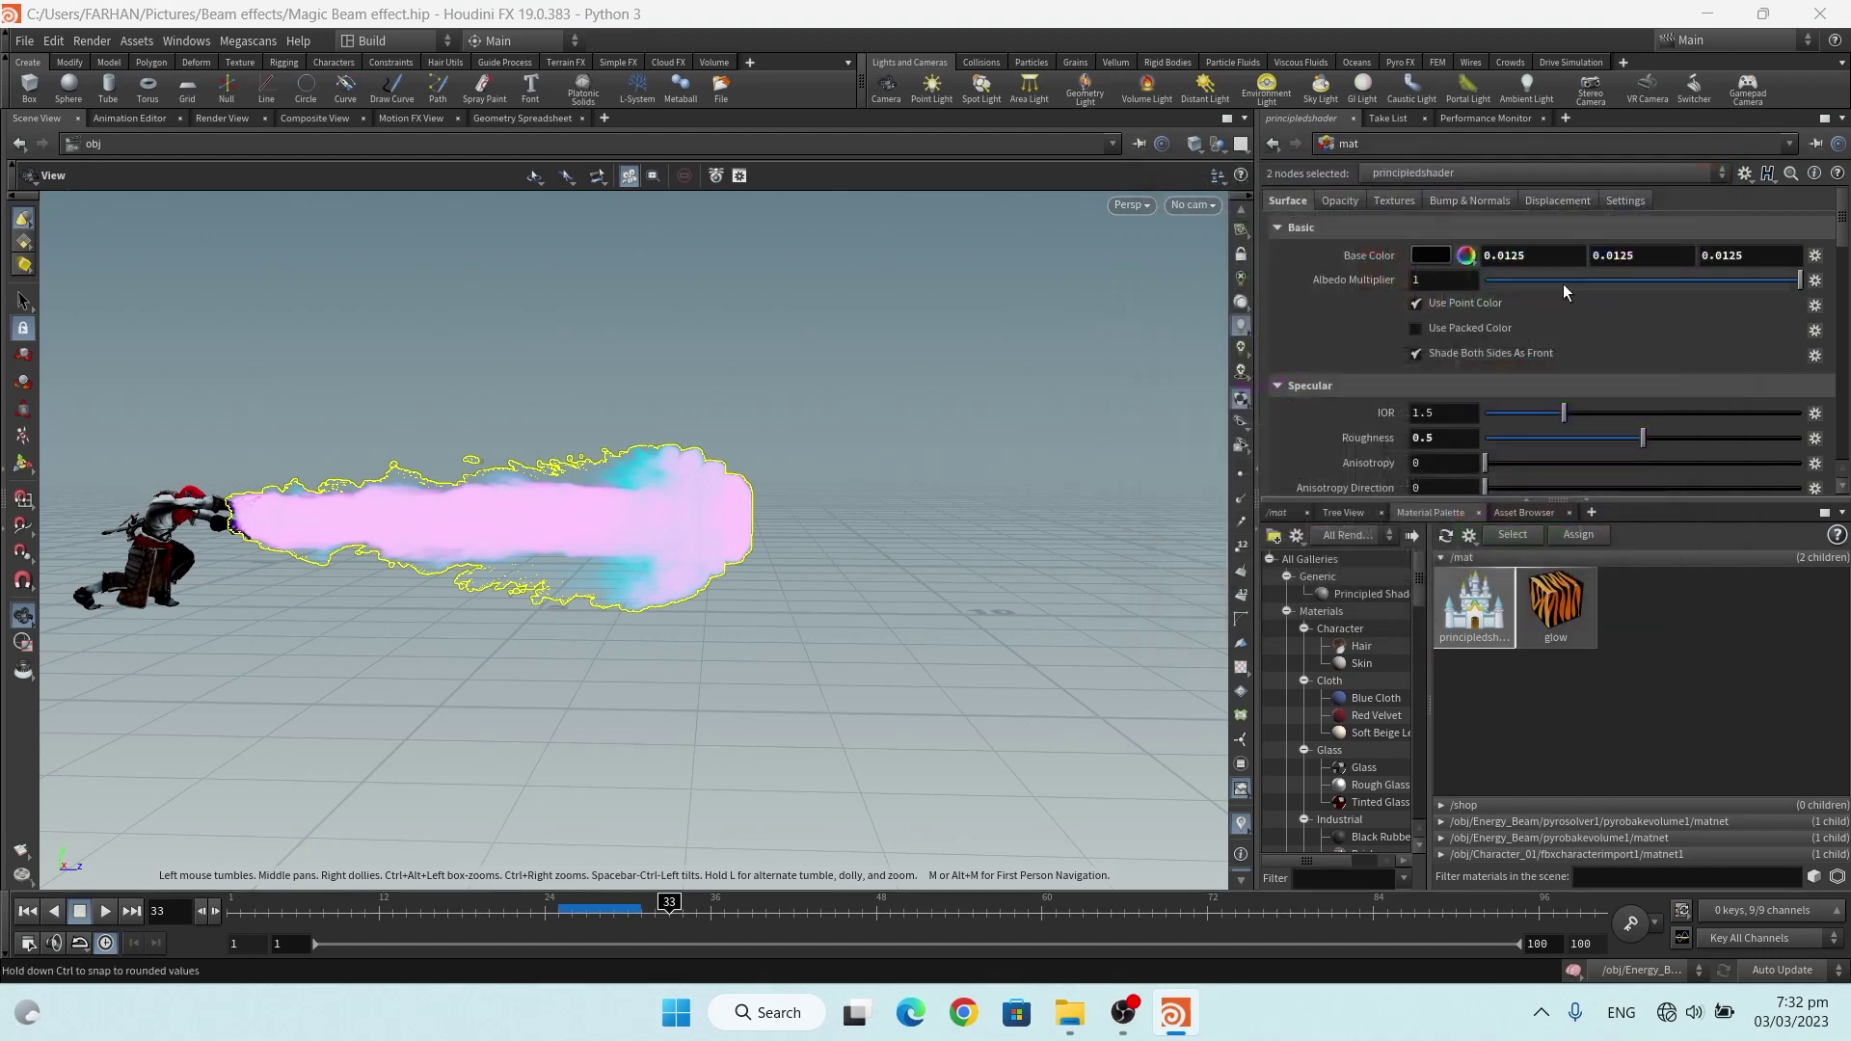
left_click(1706, 171)
scroll(1367, 397, "down", 1)
scroll(1367, 397, "up", 1)
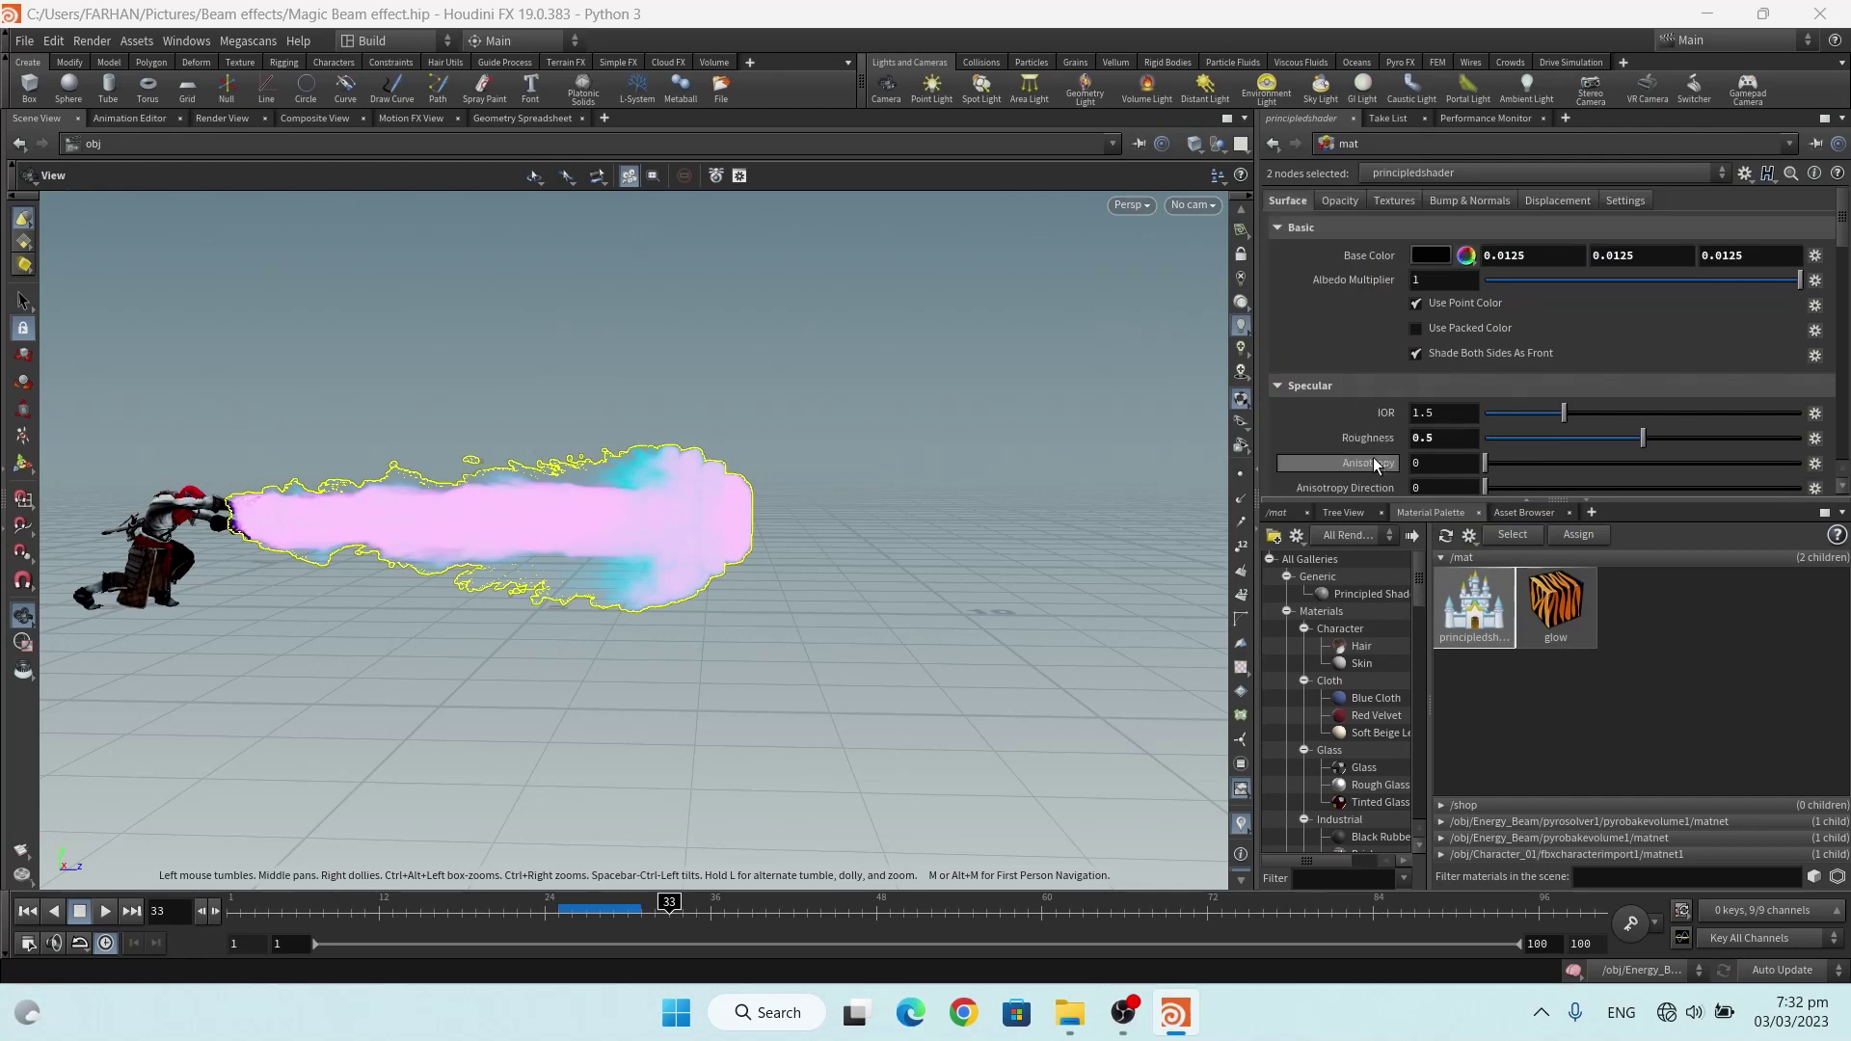
Review the glow material's color and emission settings, and return to the object-level network
left_click(1556, 605)
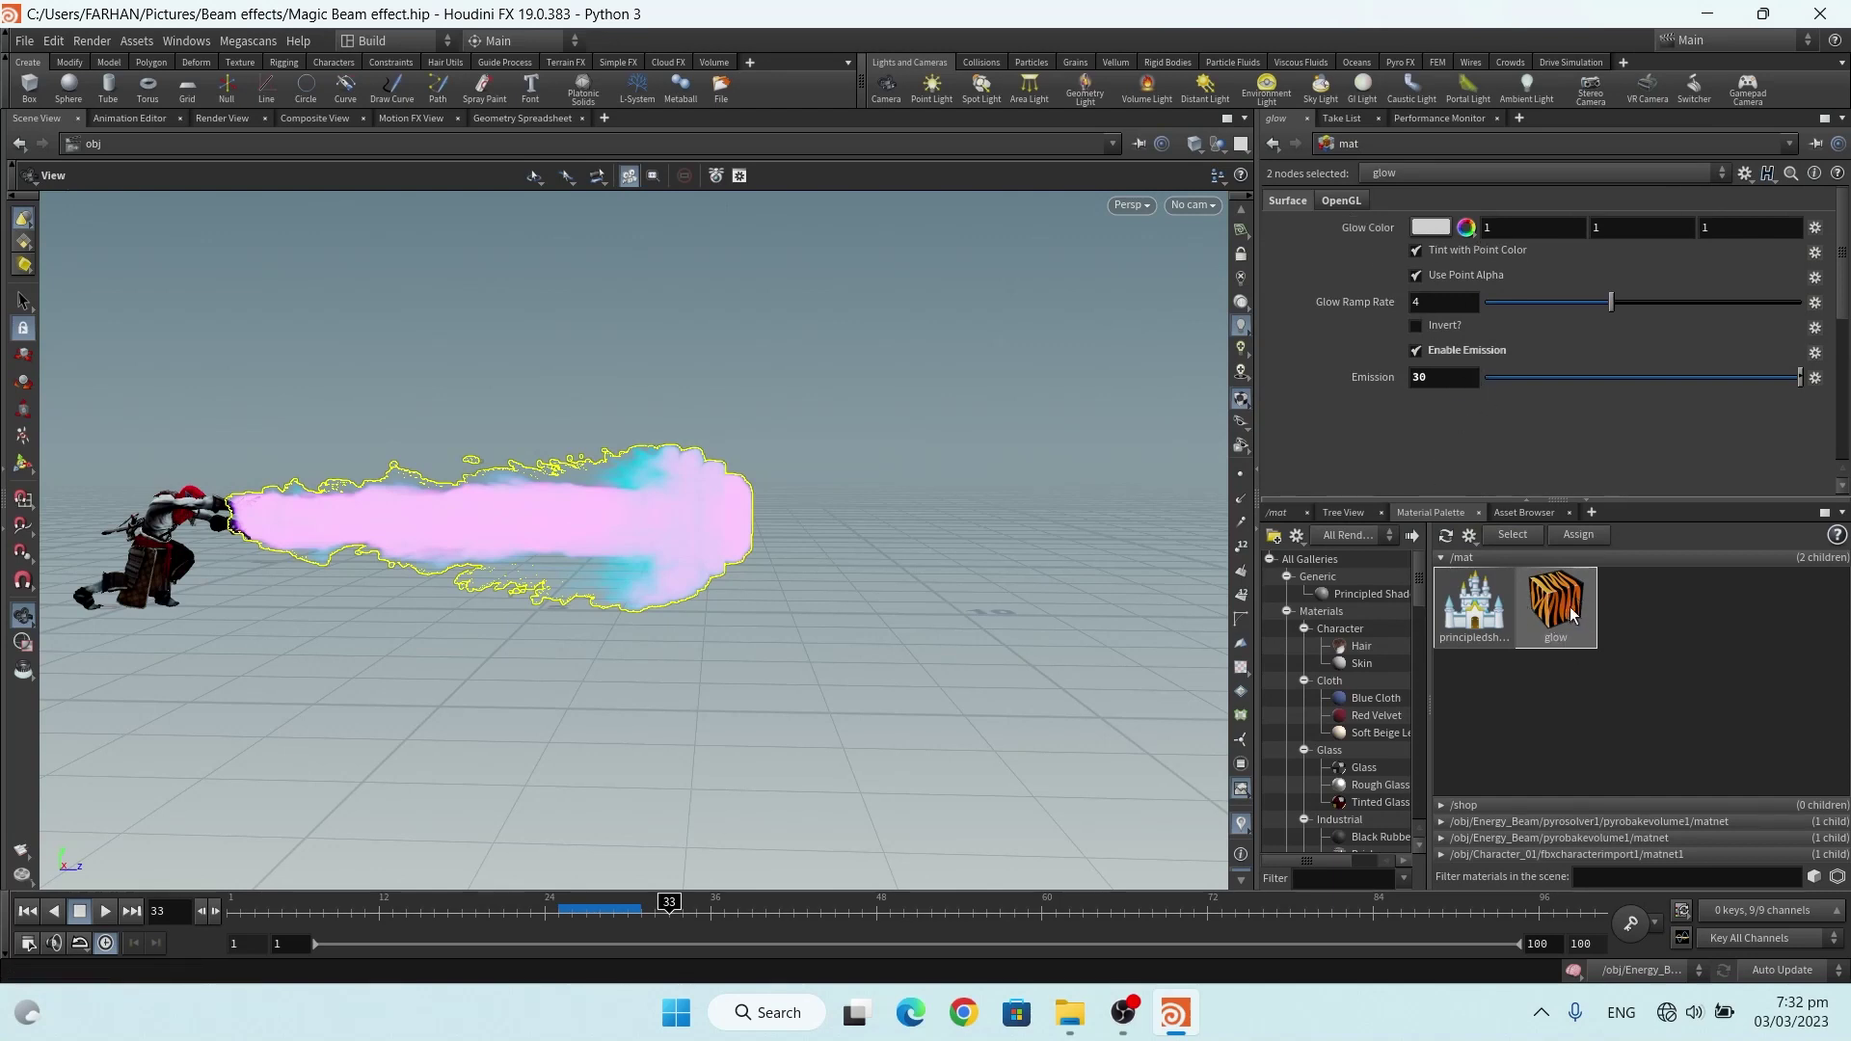
left_click(1280, 513)
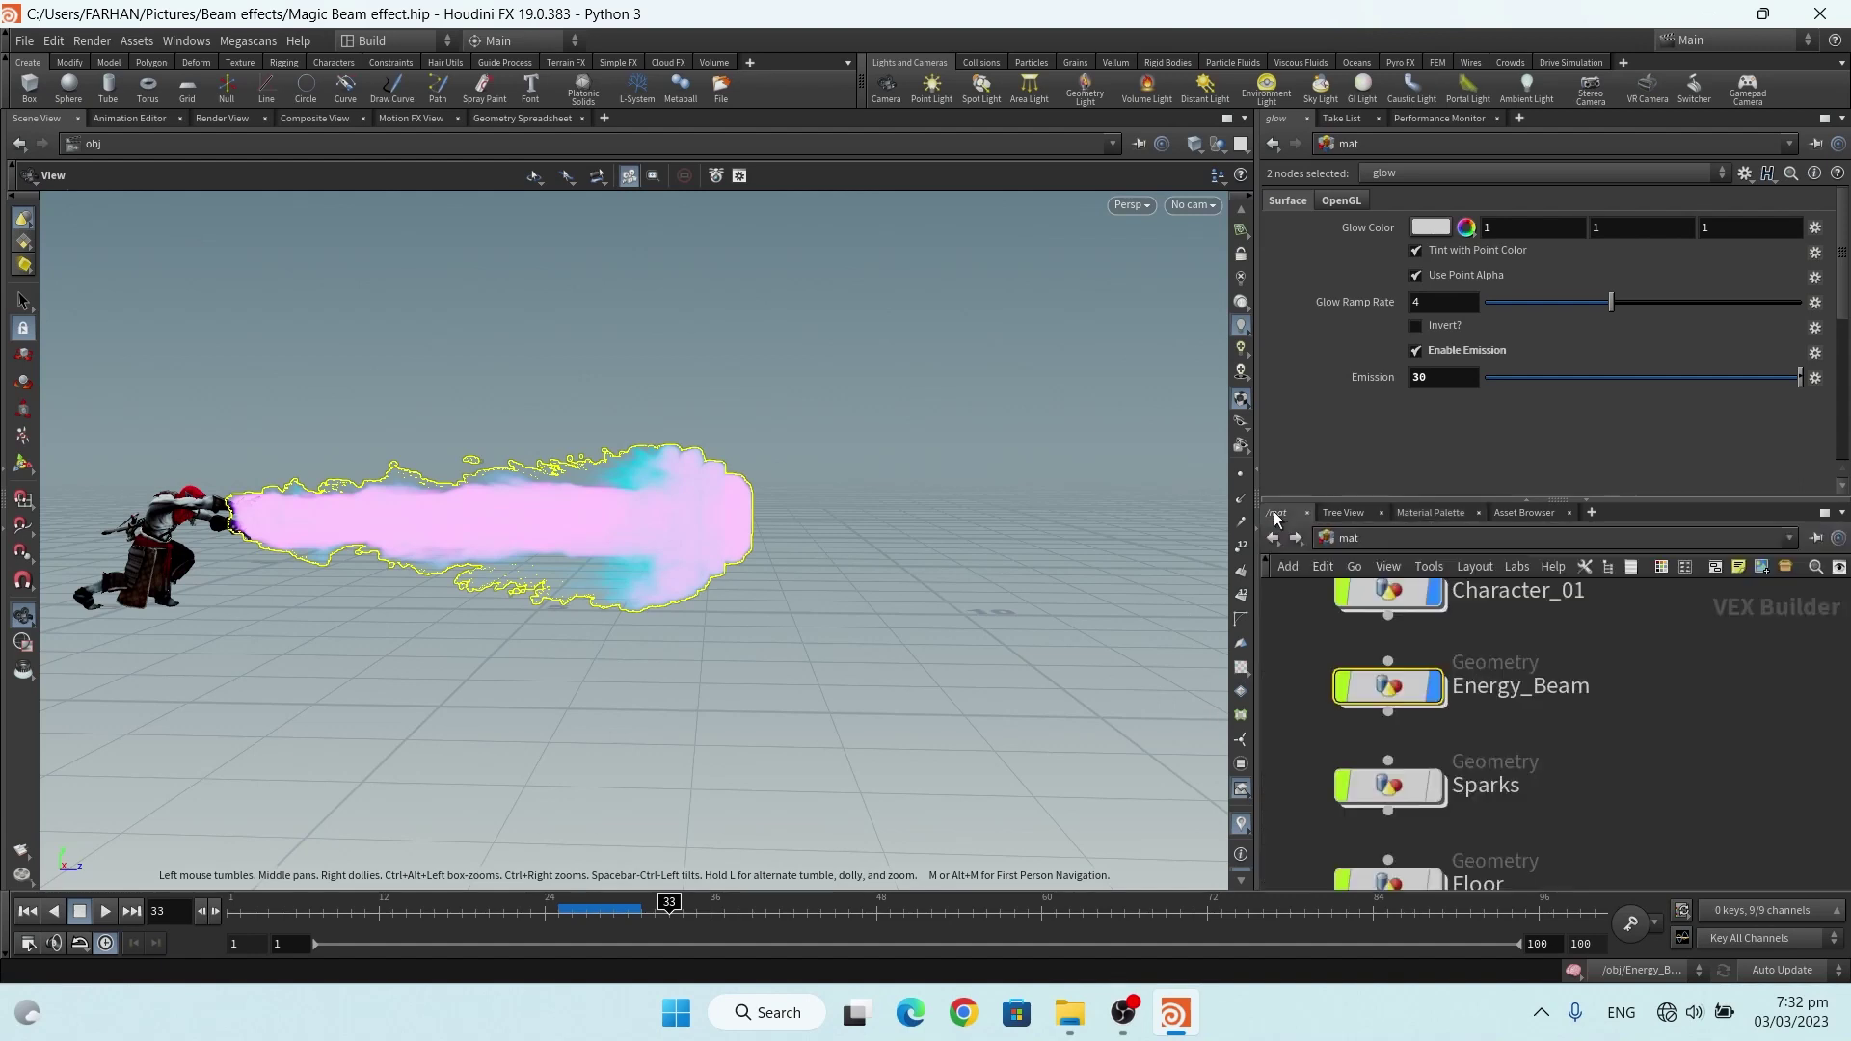
left_click(1272, 539)
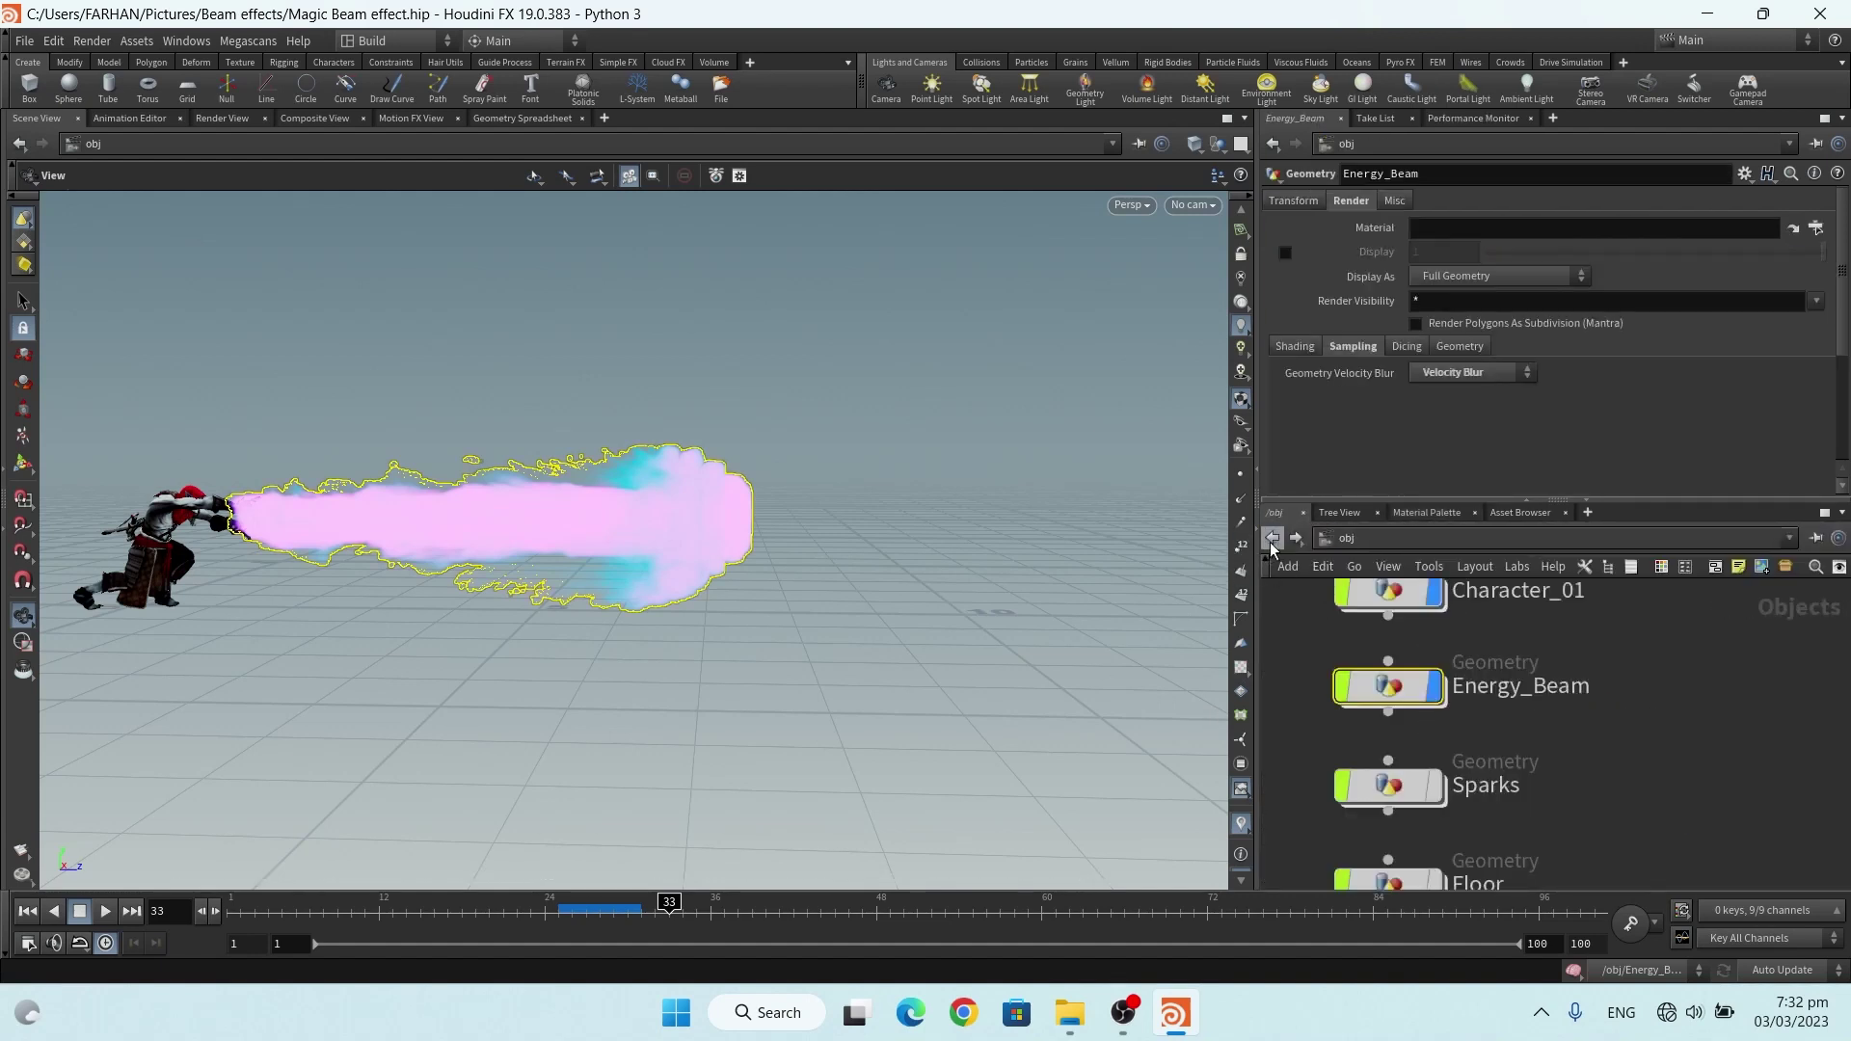
Turn on the display of the Sparks object and view the sparks close up around the beam
mouse_move(1428, 789)
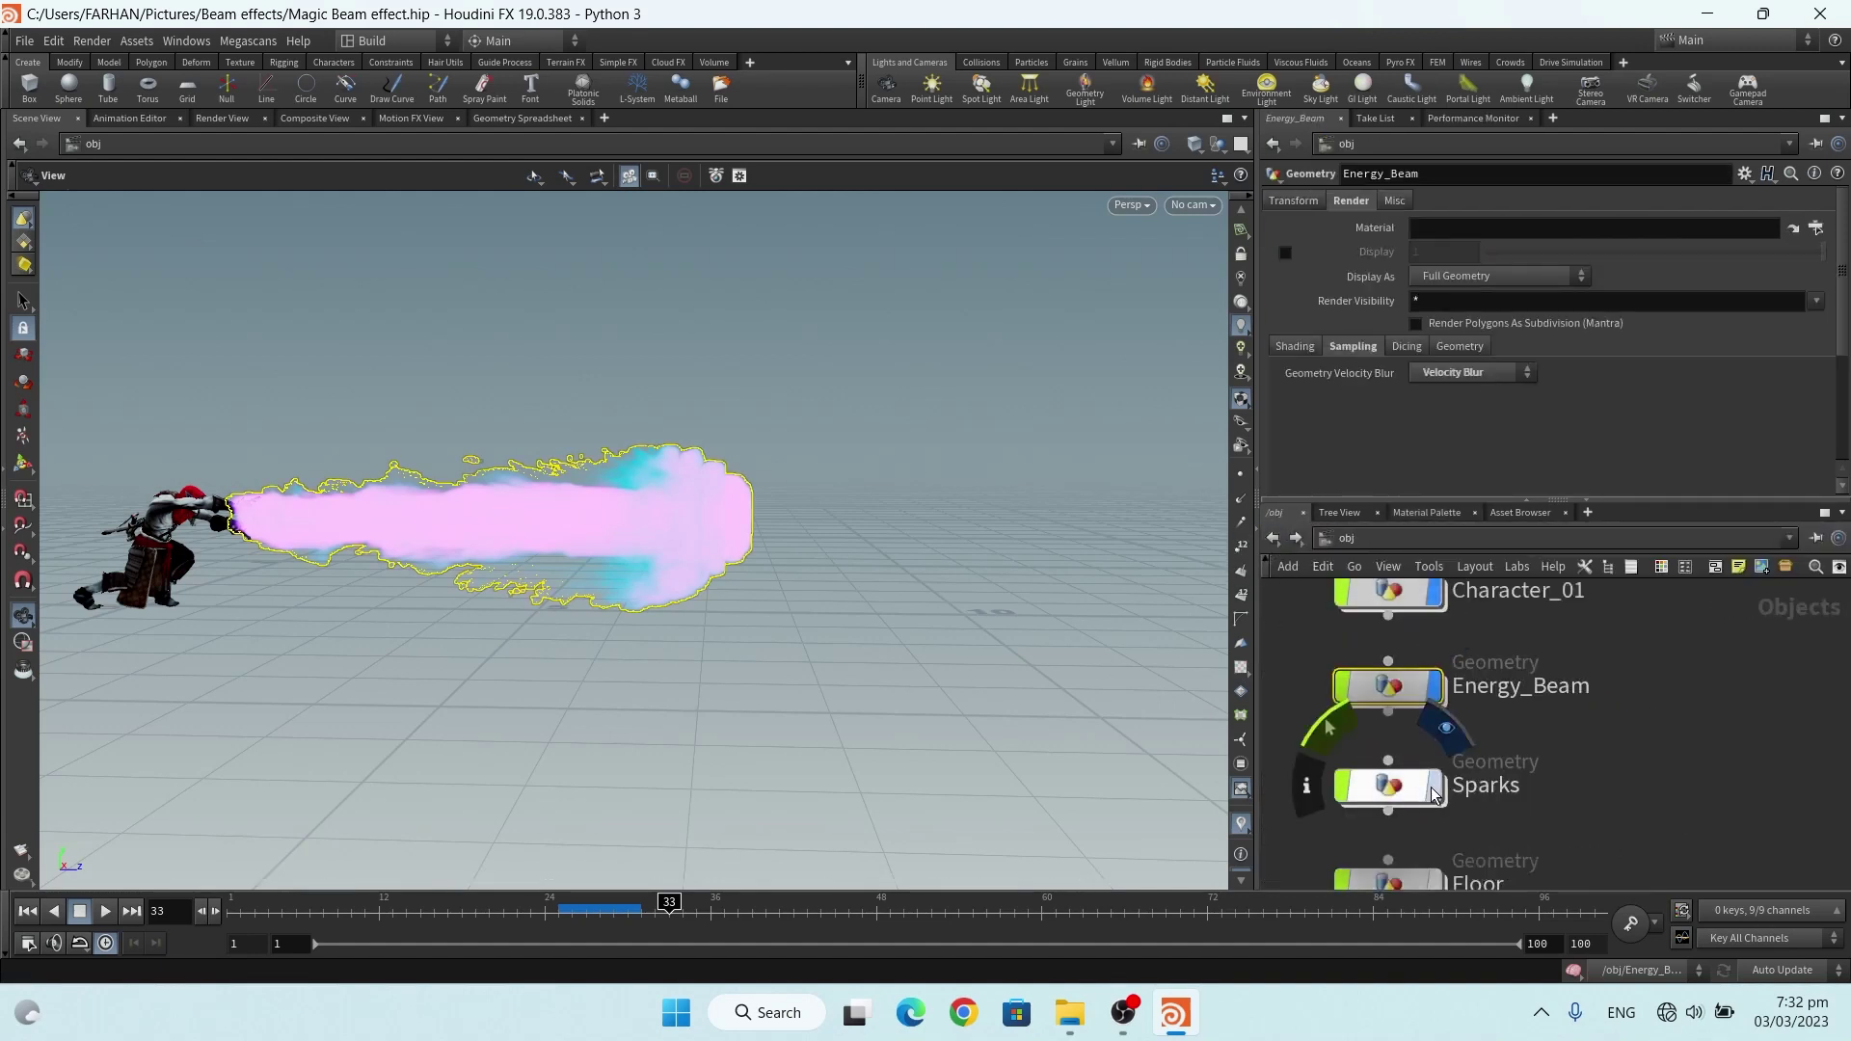
left_click(1435, 786)
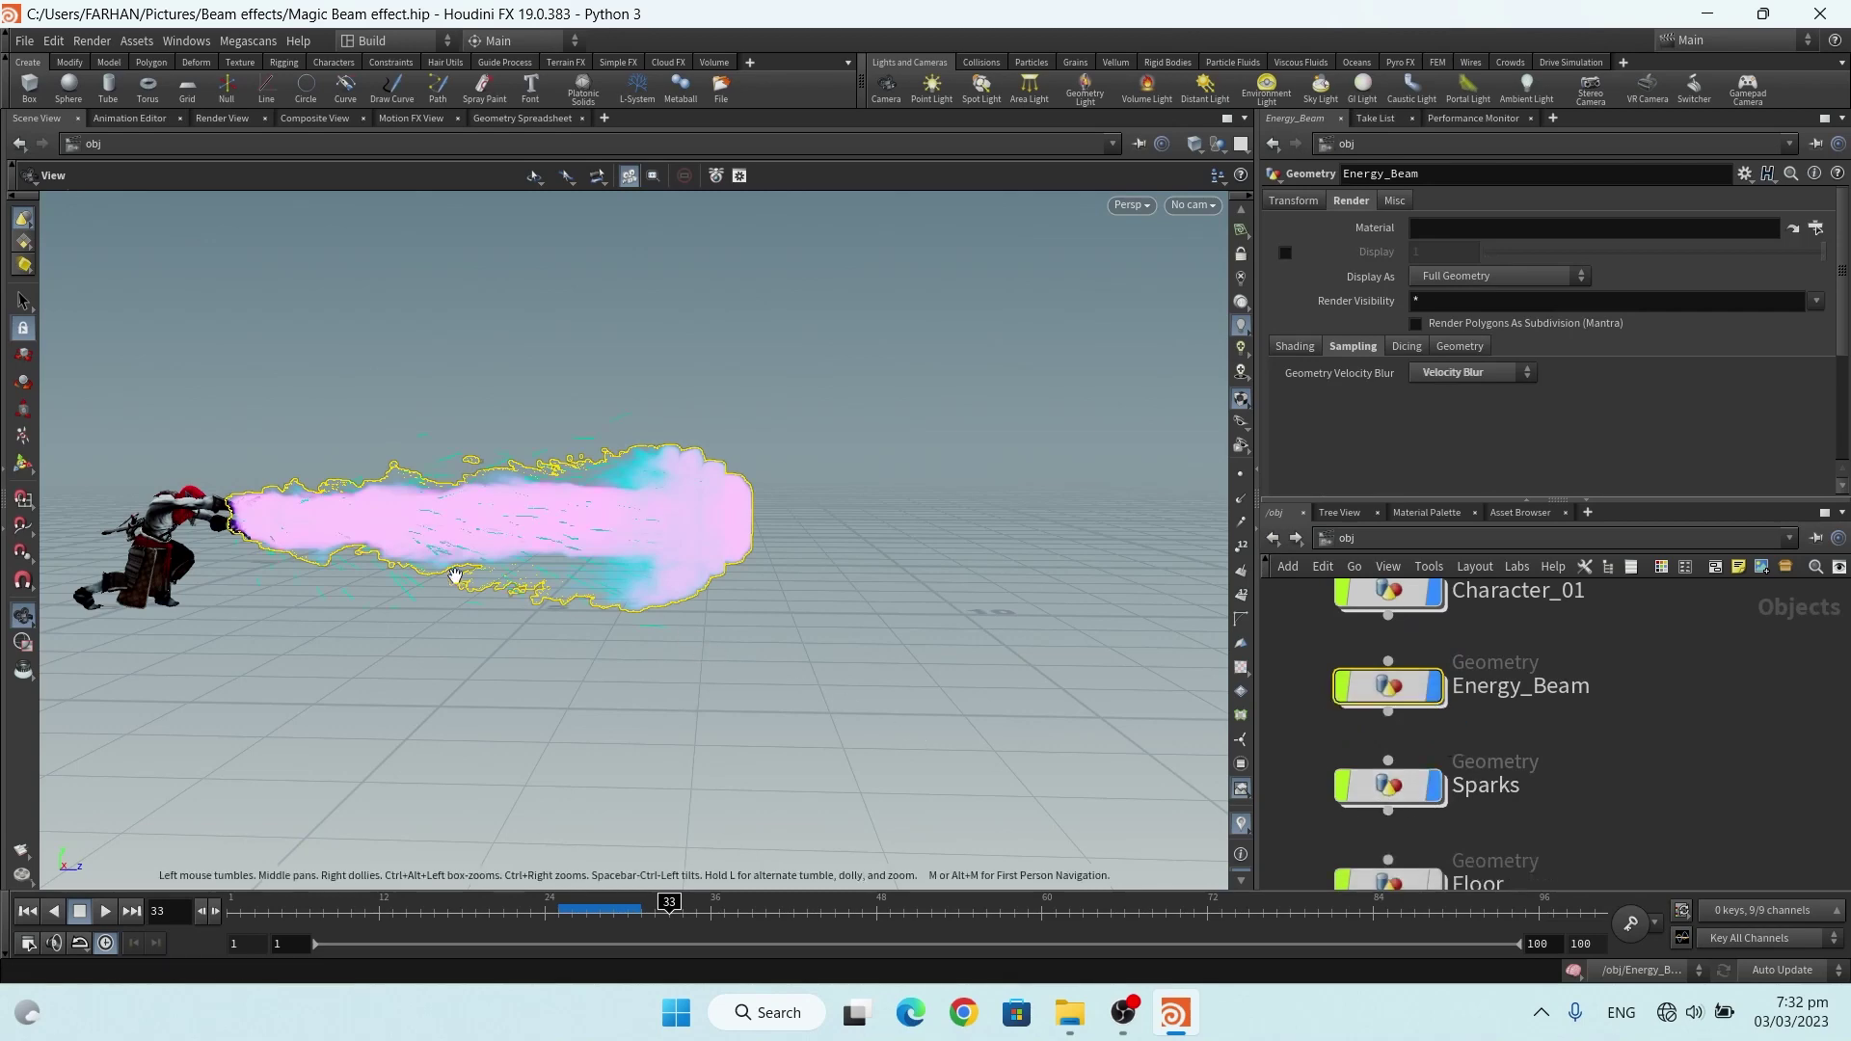
scroll(463, 531, "up", 5)
scroll(1398, 820, "up", 1)
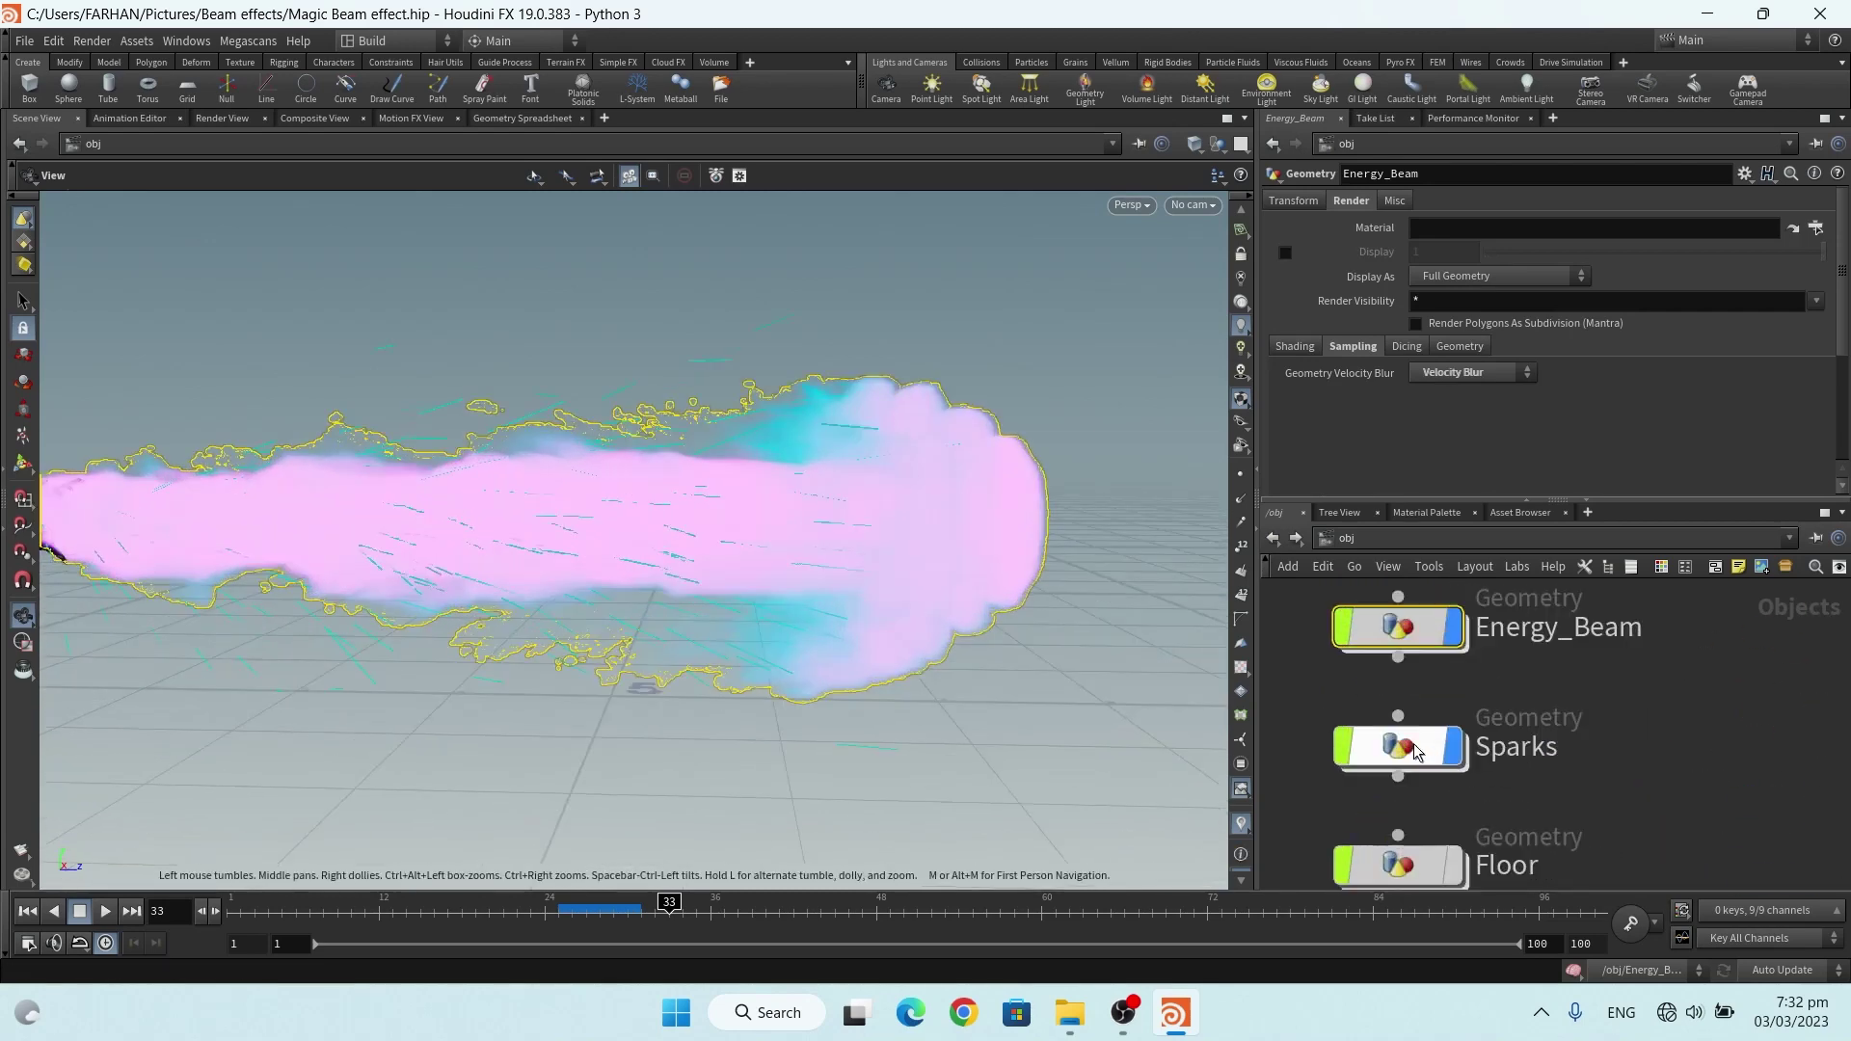
Look through the node chain inside the Sparks object, from trail1 and popnet to OUT_SPARKS, and return to the object level
double_click(1389, 747)
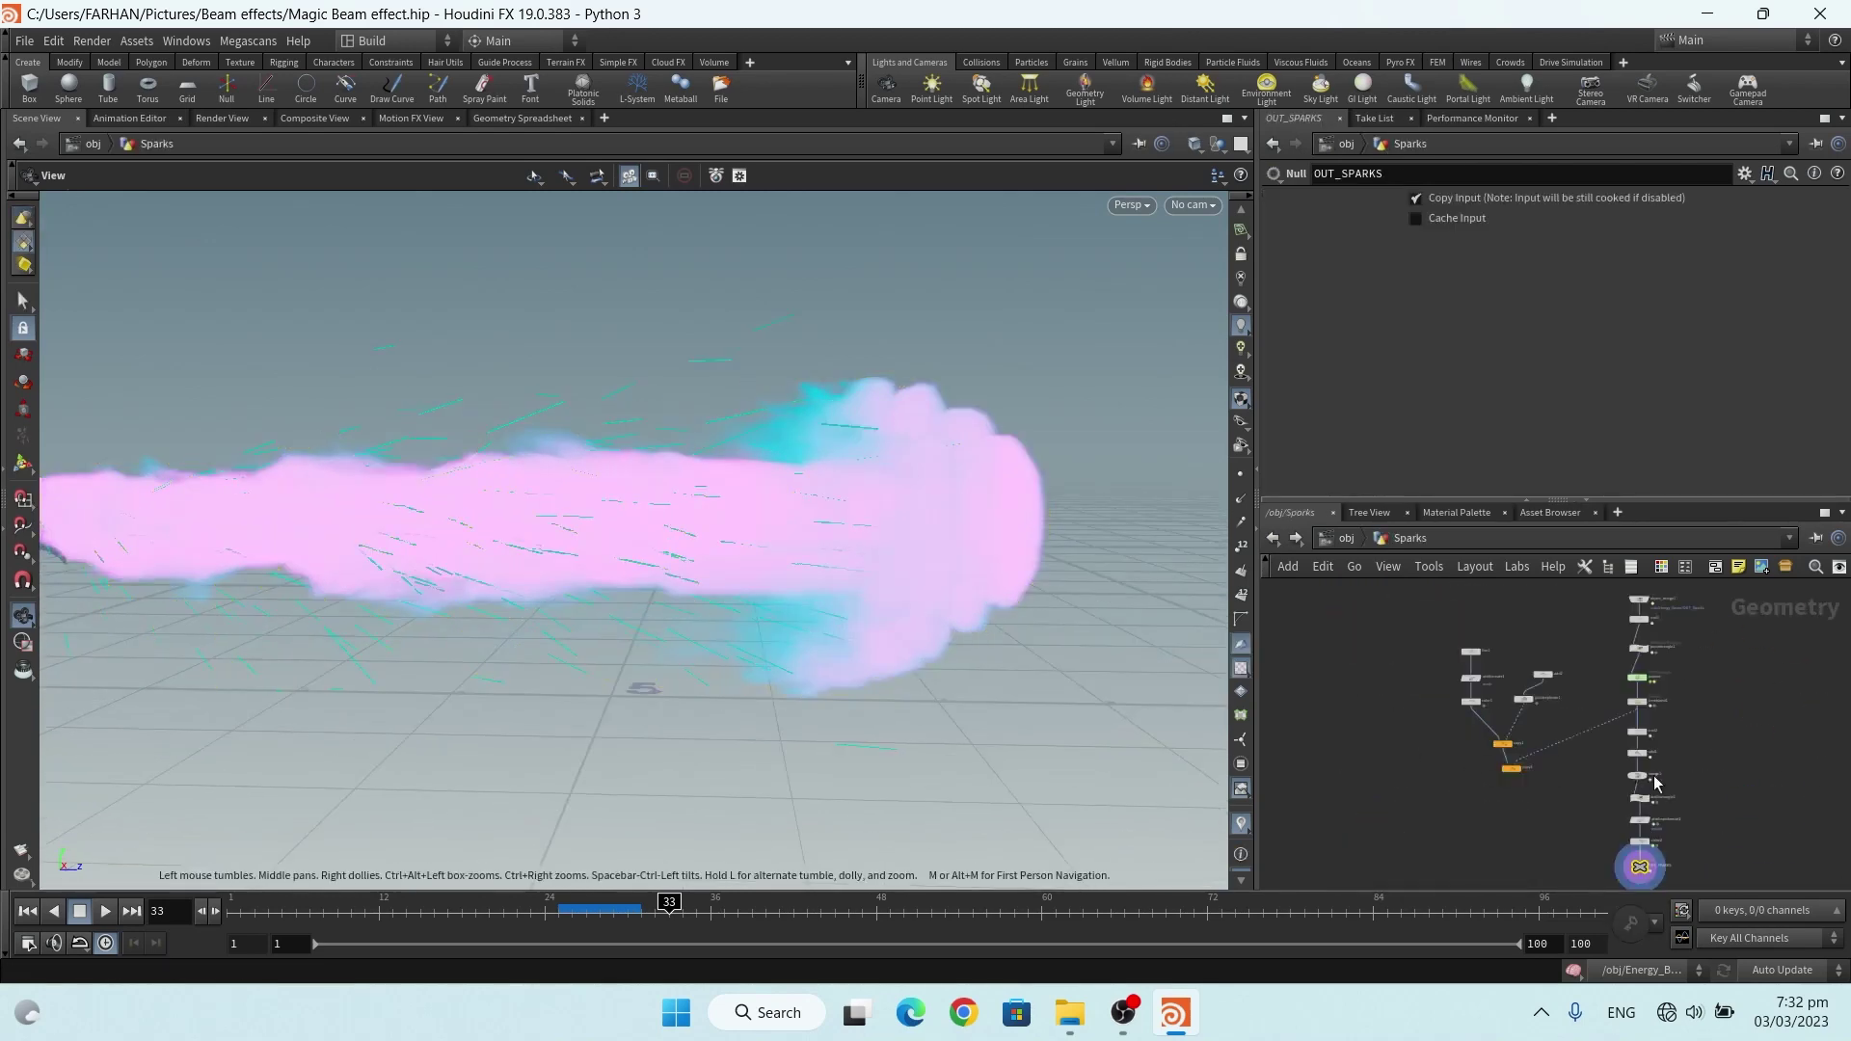
left_click(1273, 538)
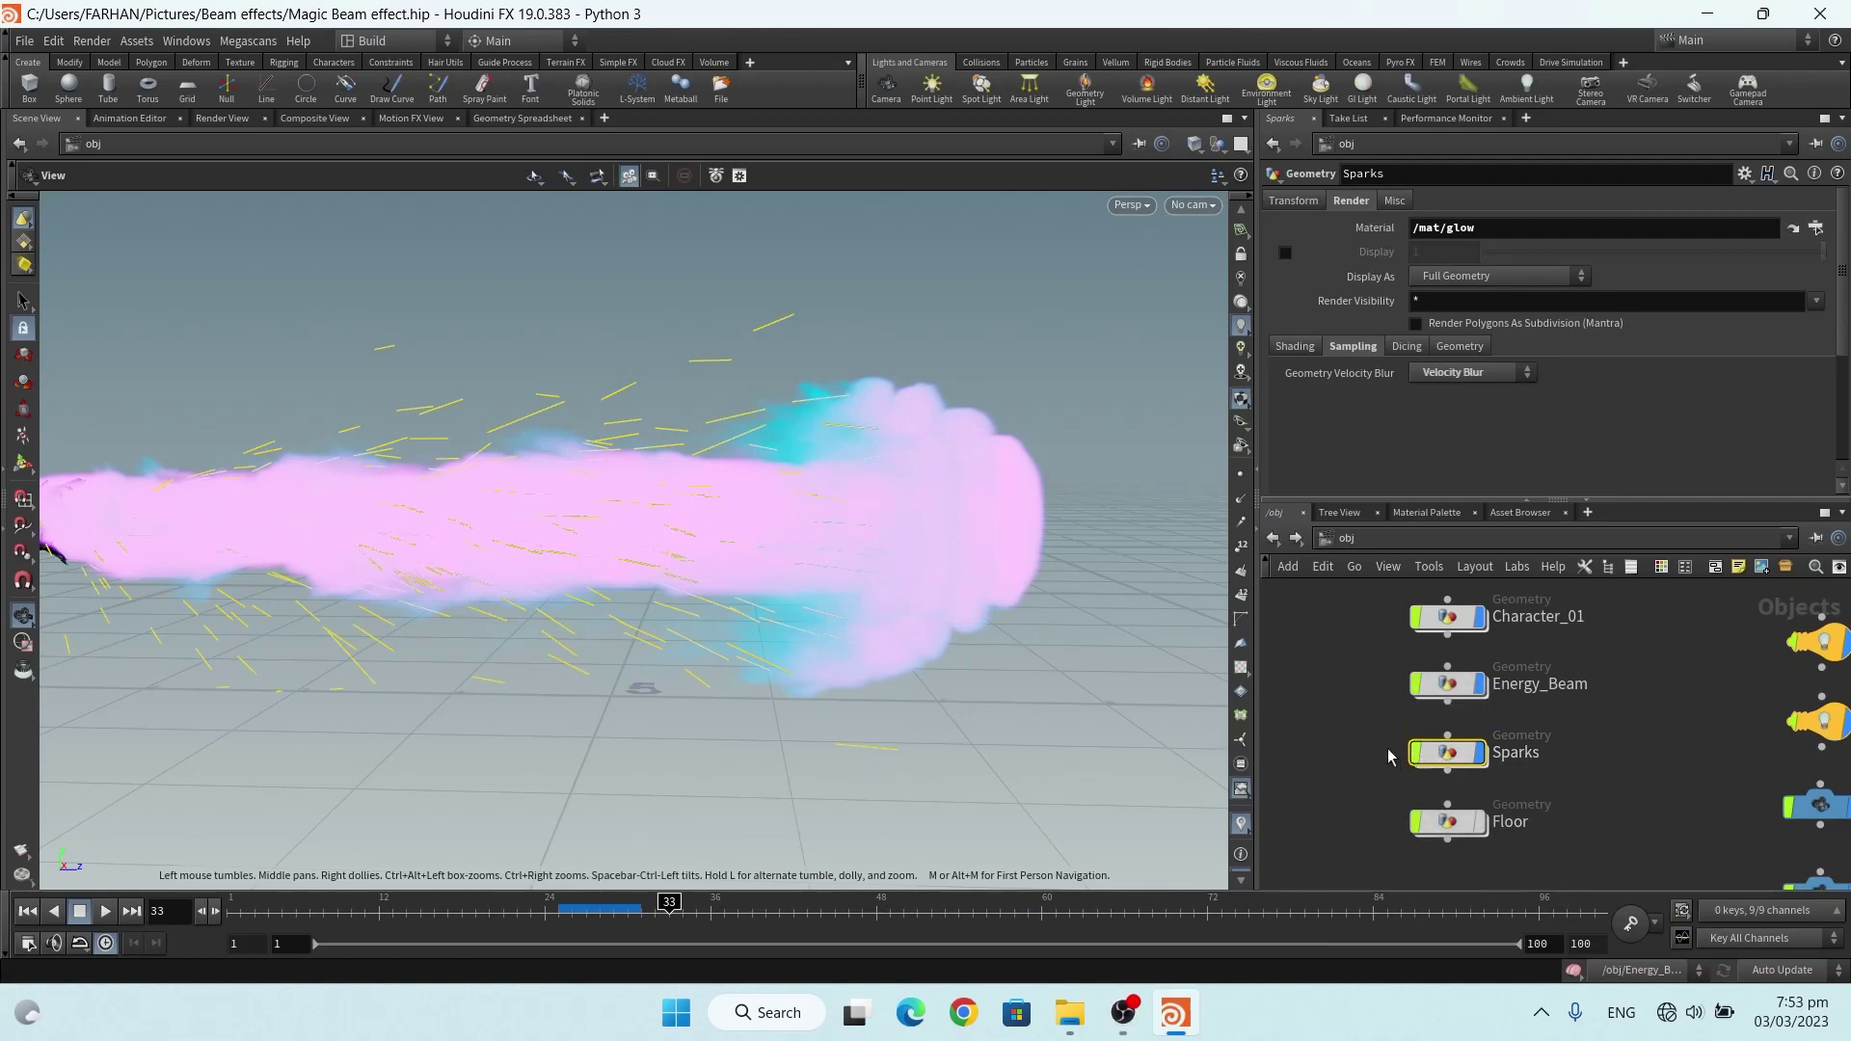
double_click(1449, 752)
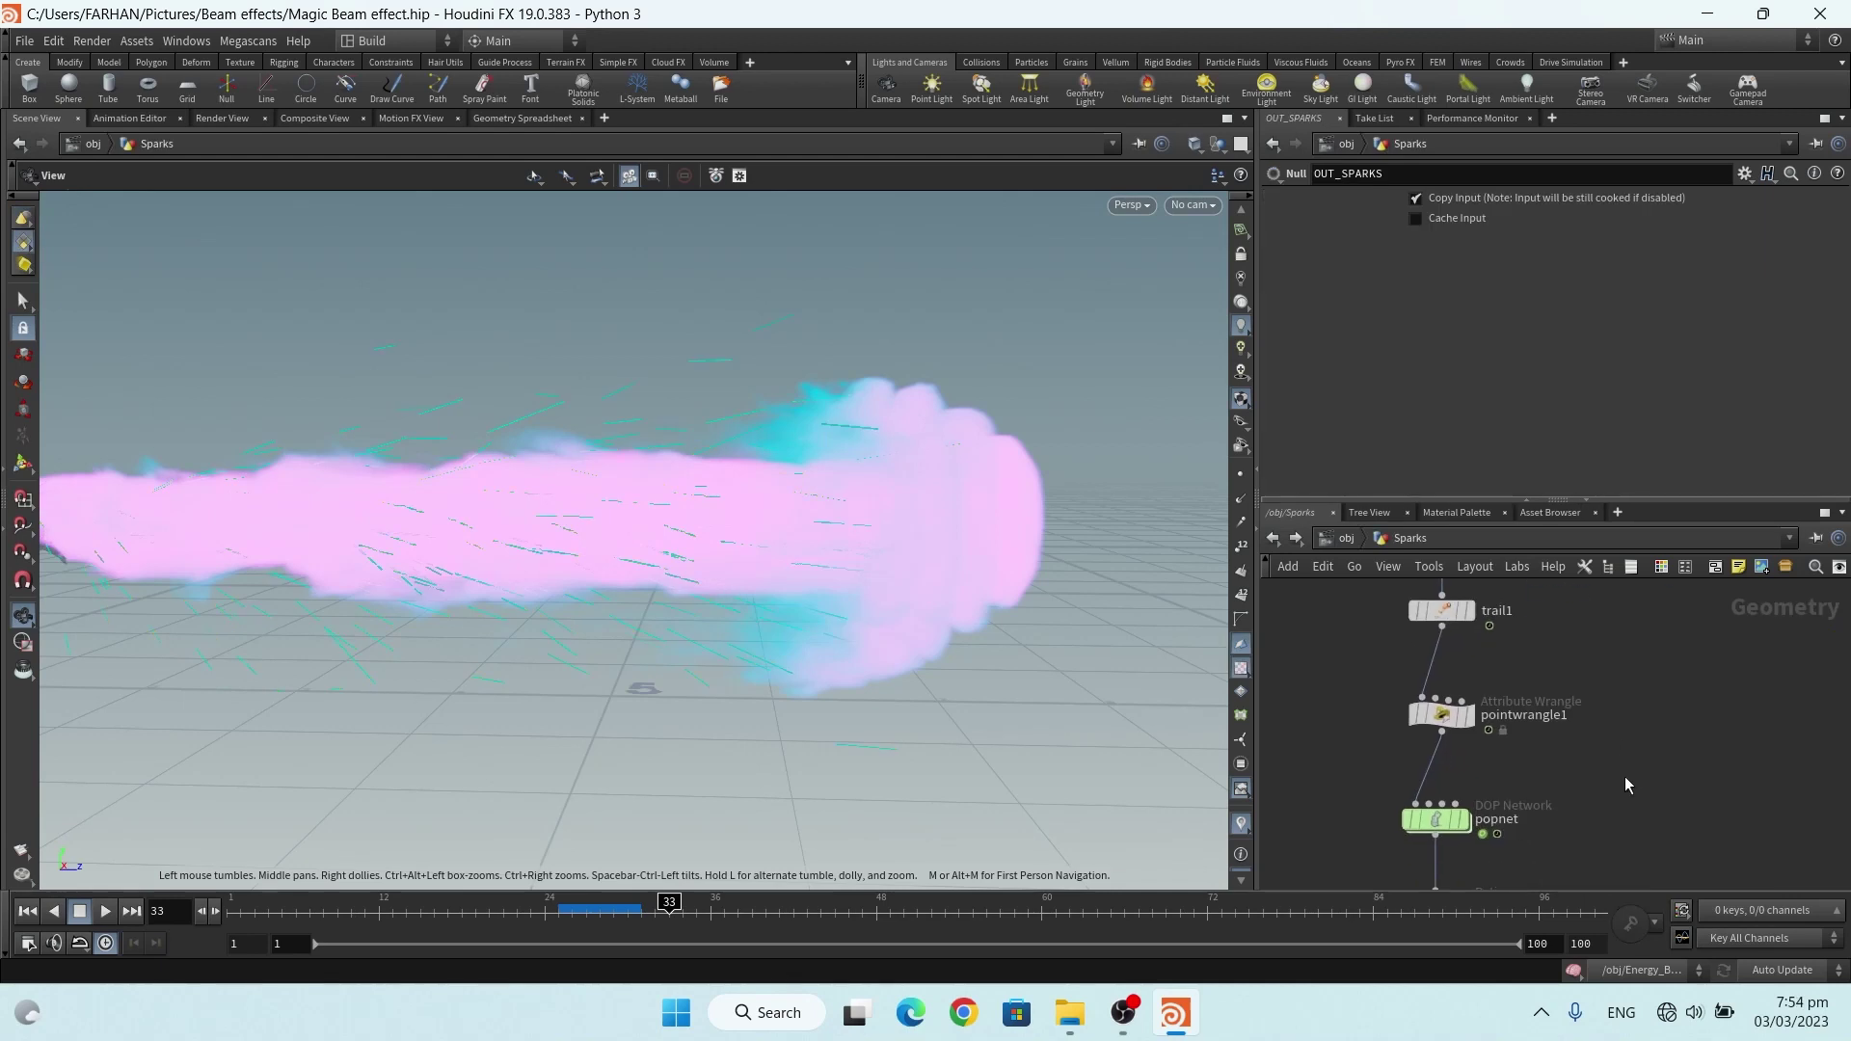
mouse_move(1606, 675)
middle_mouse_down()
mouse_move(1584, 745)
mouse_move(1571, 674)
middle_mouse_up()
middle_click_drag(1558, 822, 1563, 646)
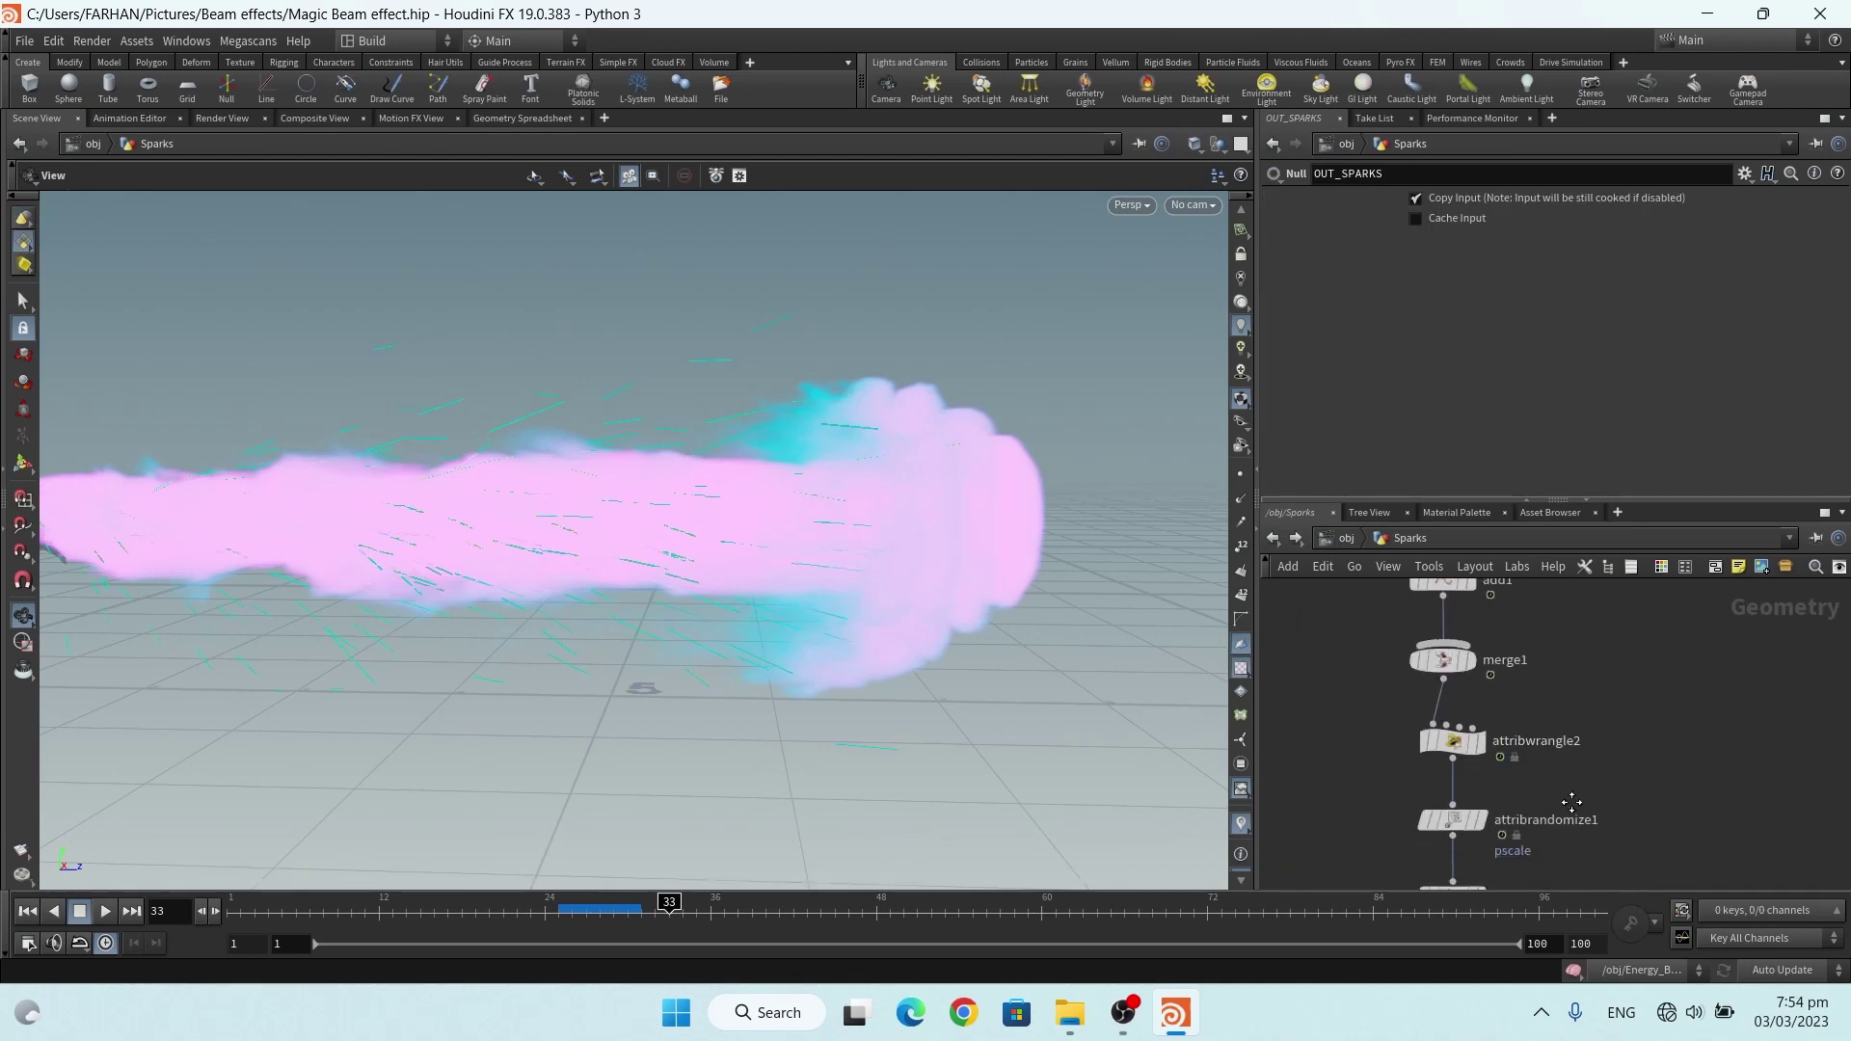
middle_click_drag(1564, 873, 1566, 727)
key("h")
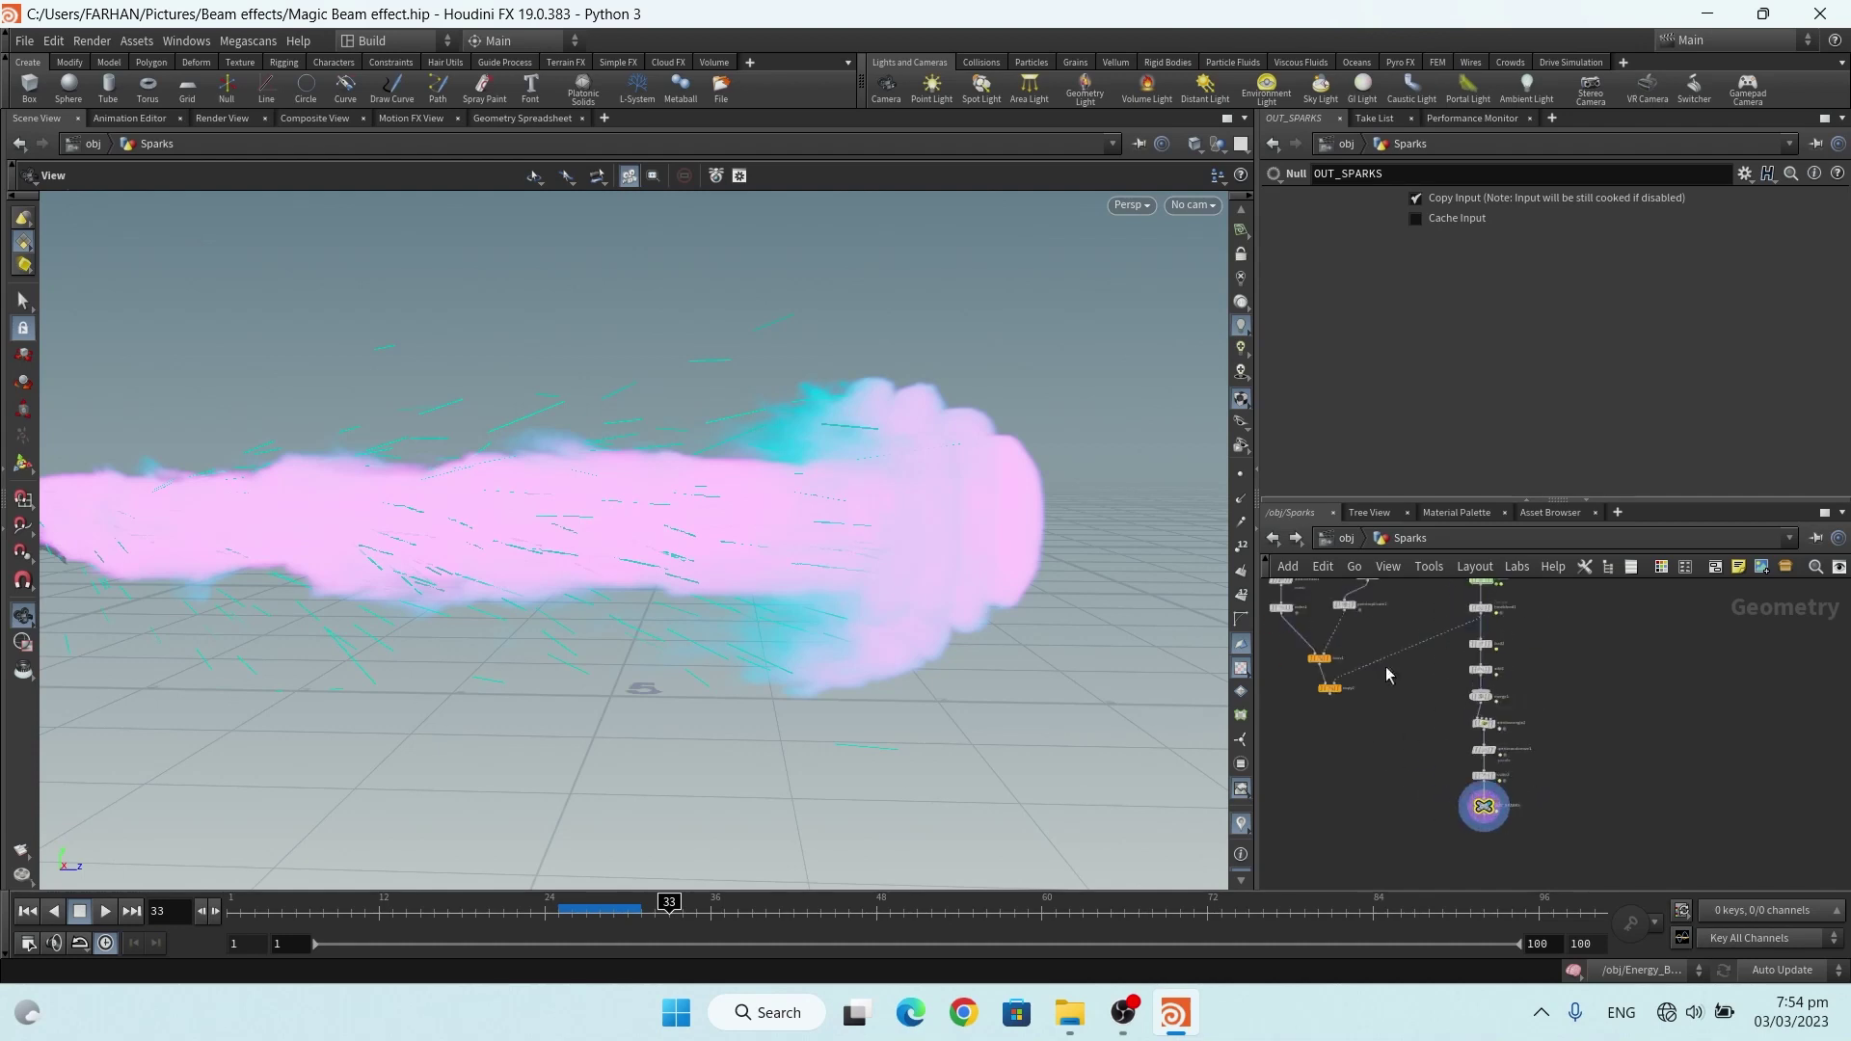
key("u")
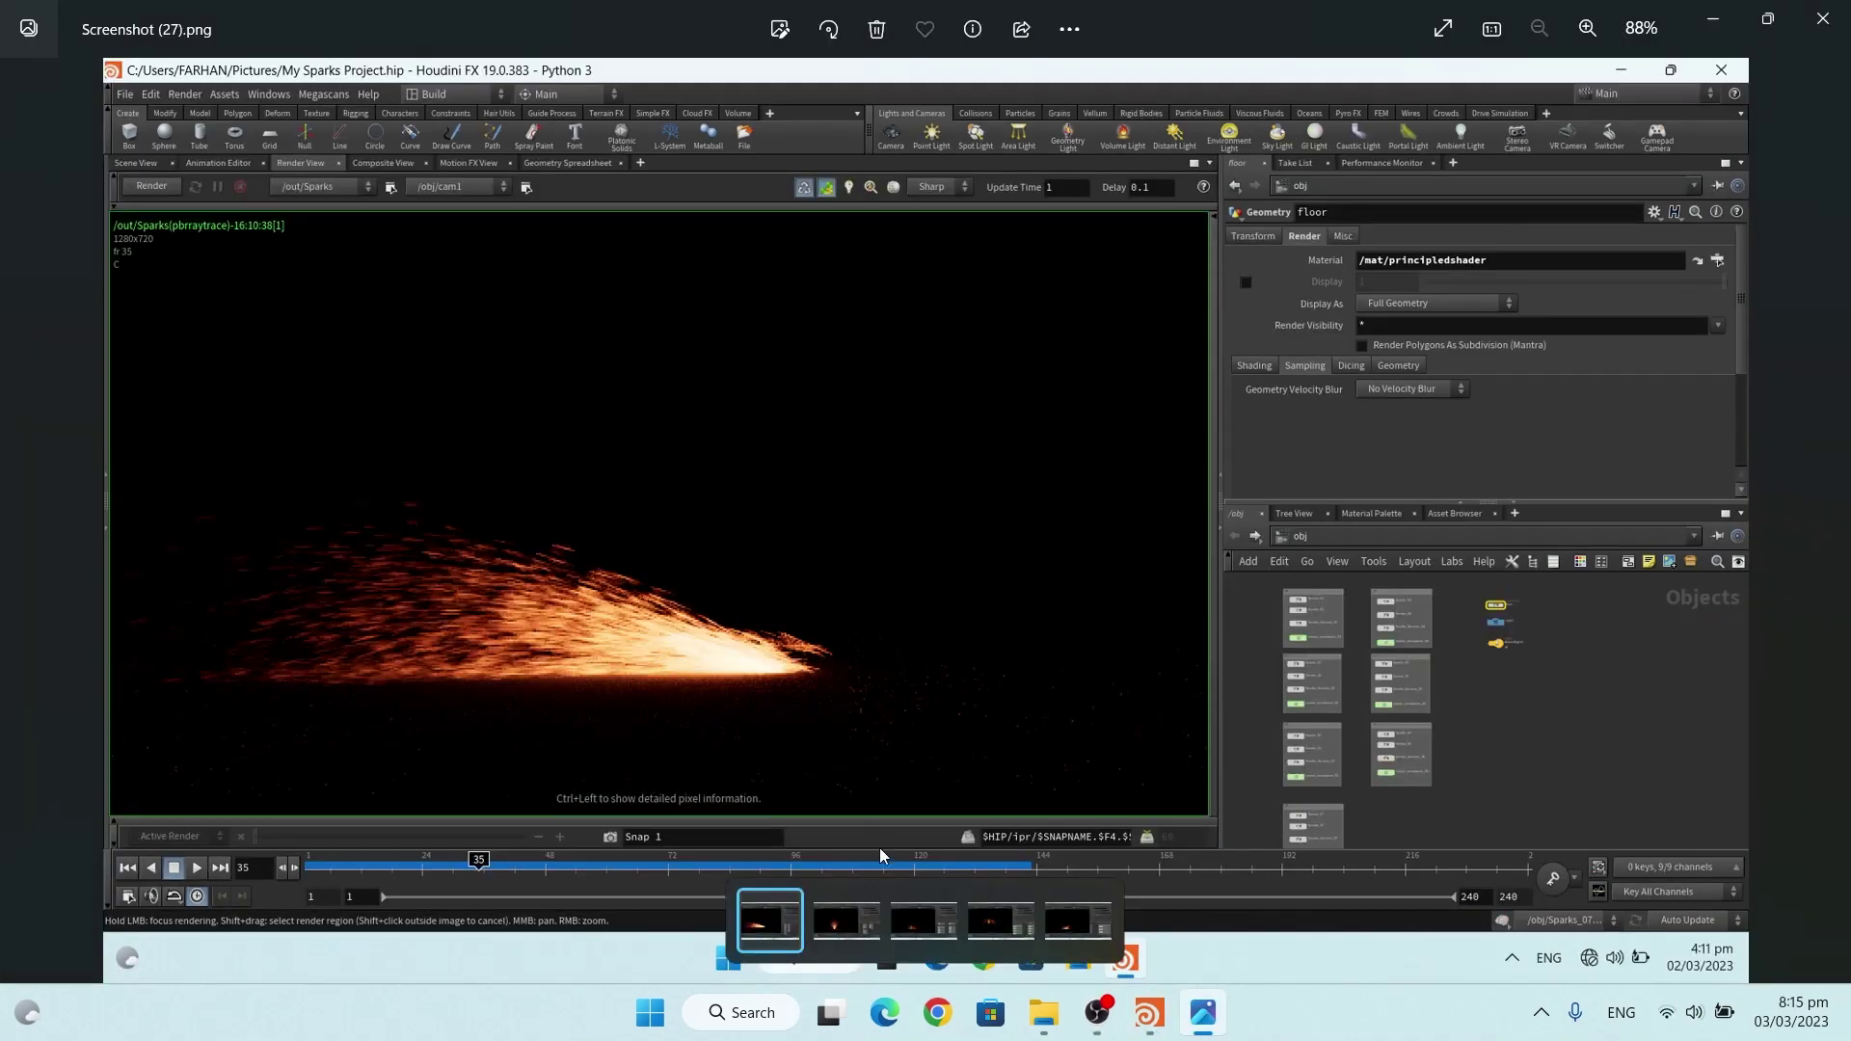
Browse the five spark render screenshots in the image viewer, and close it to return to Houdini
left_click(836, 924)
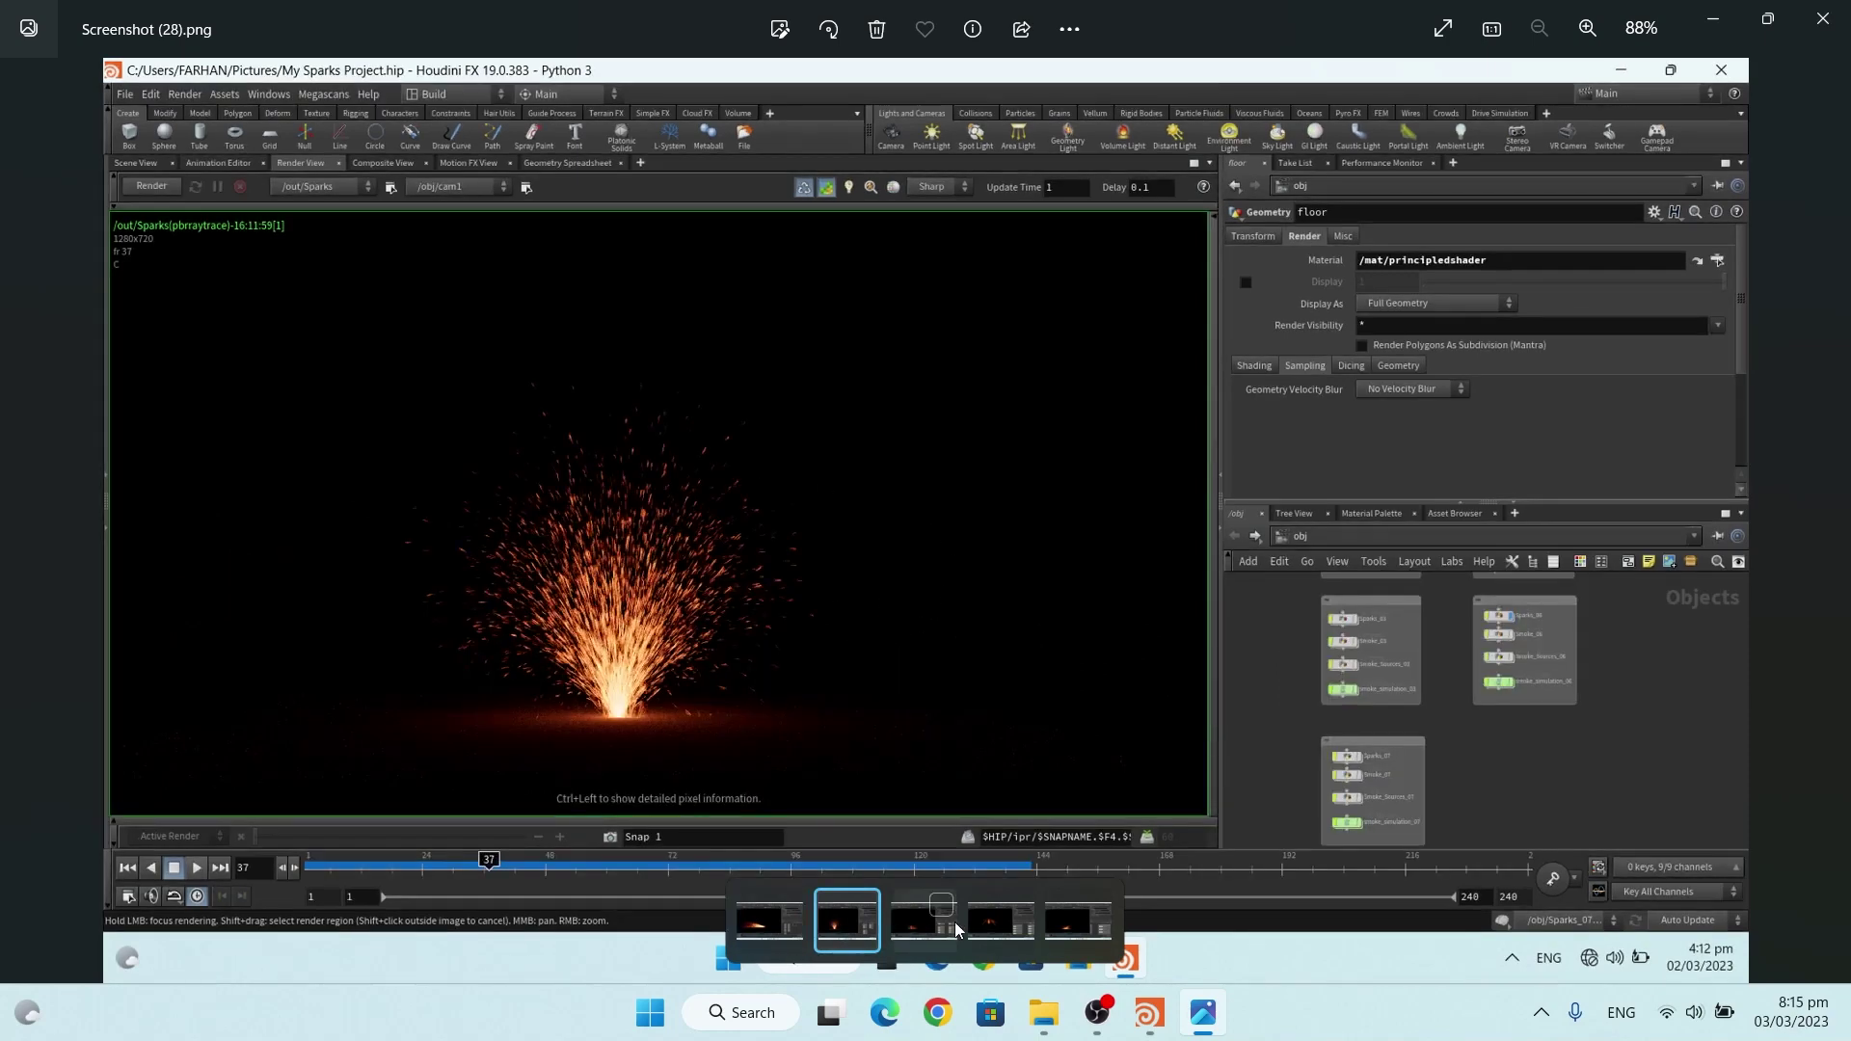
left_click(914, 936)
left_click(996, 934)
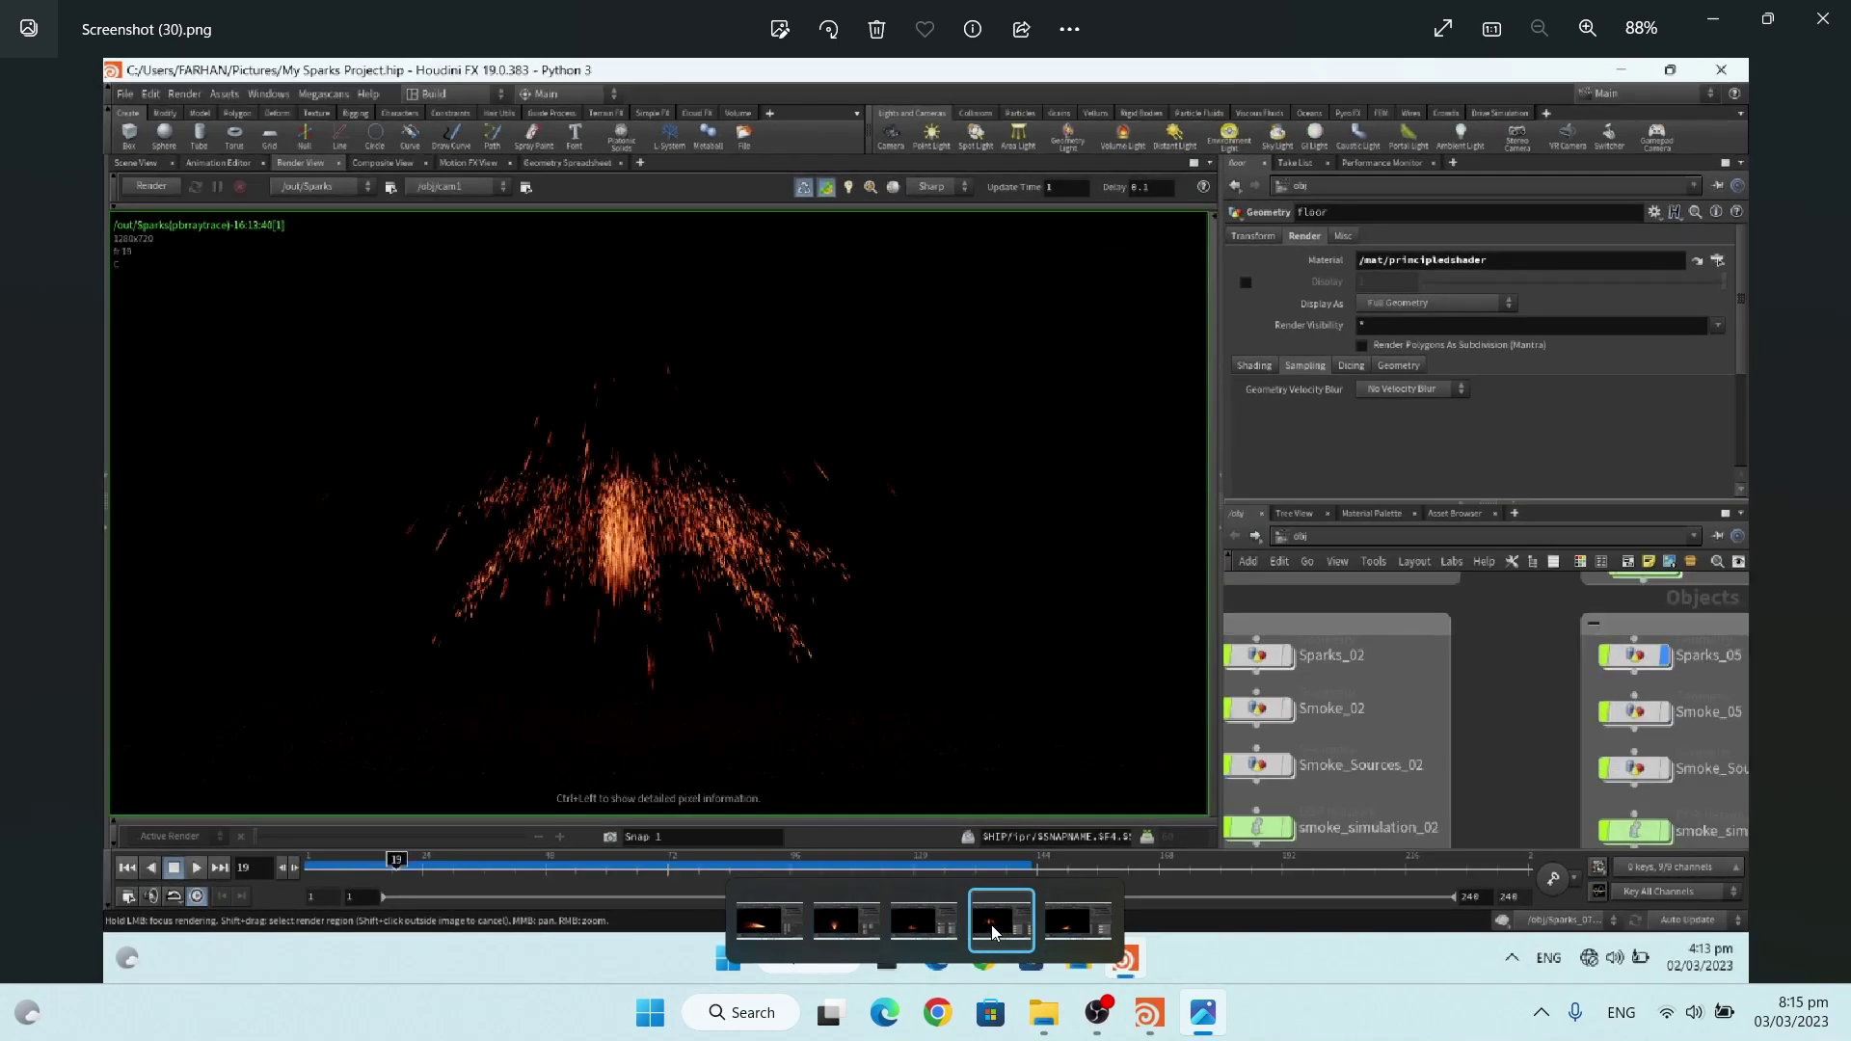
left_click(1077, 929)
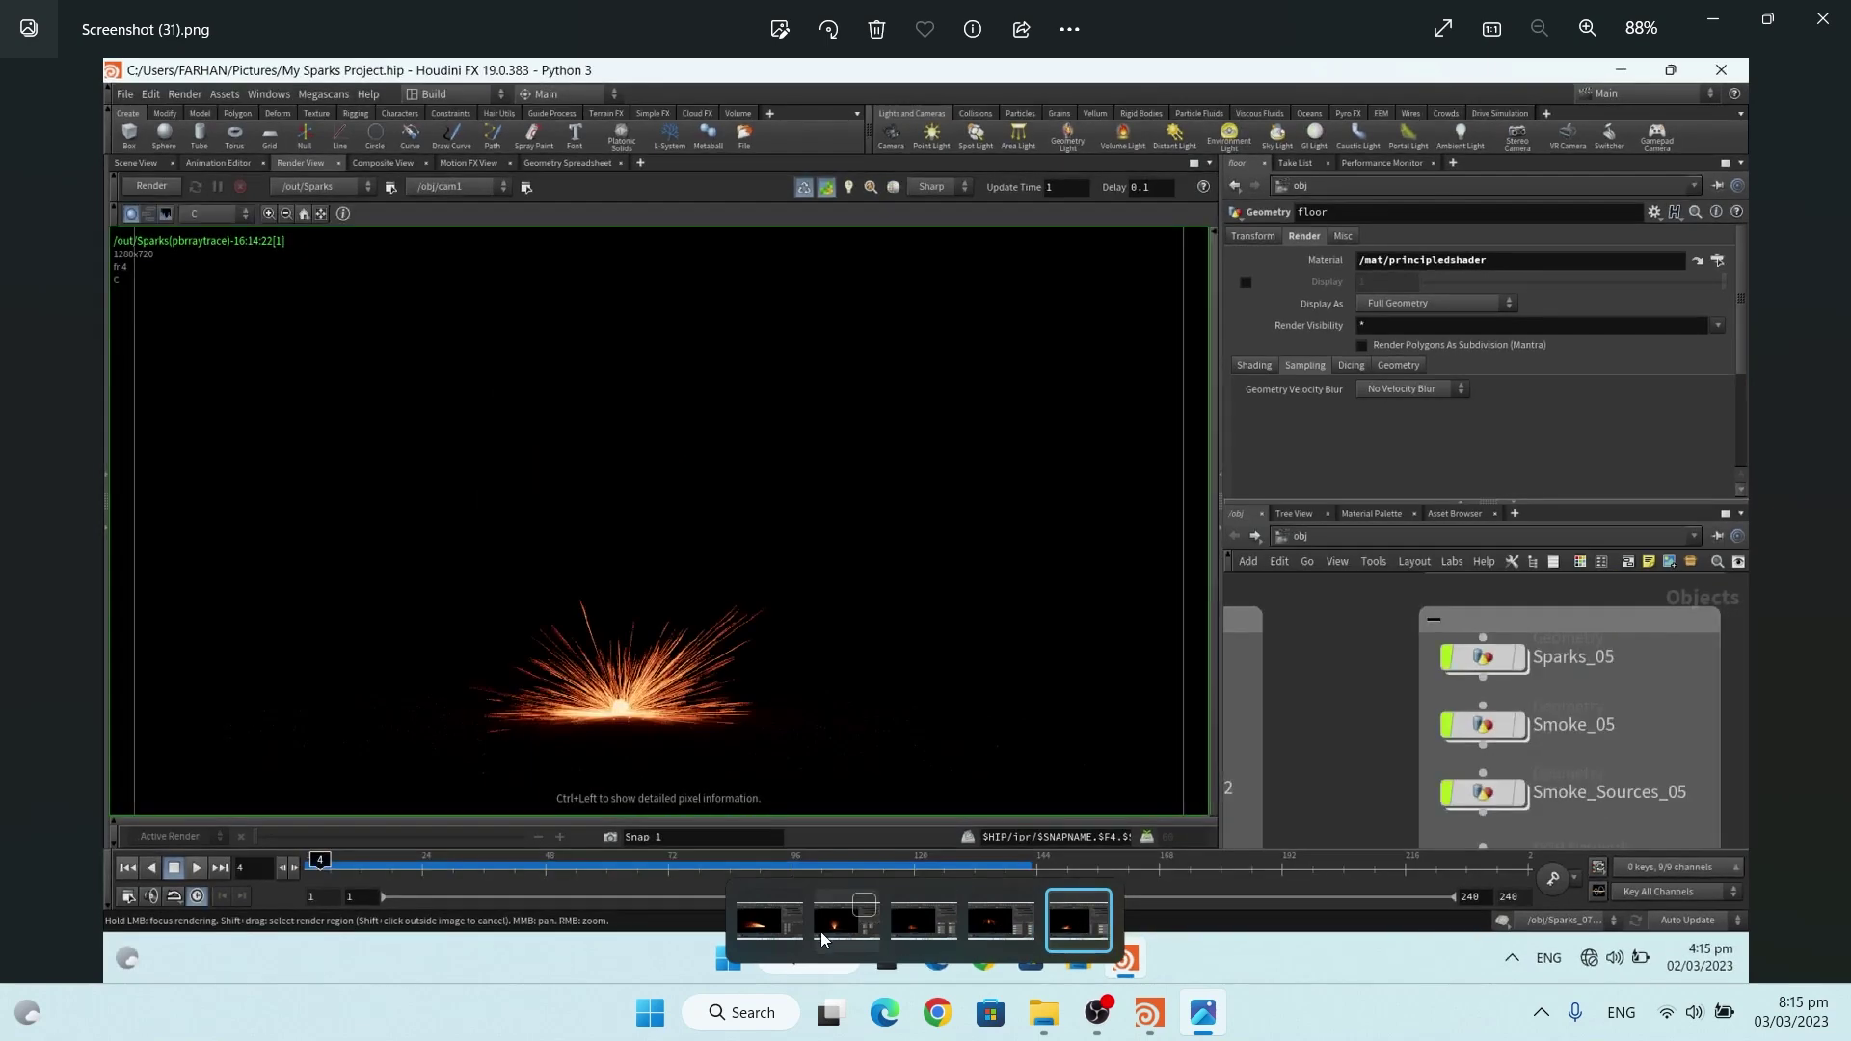
left_click(771, 933)
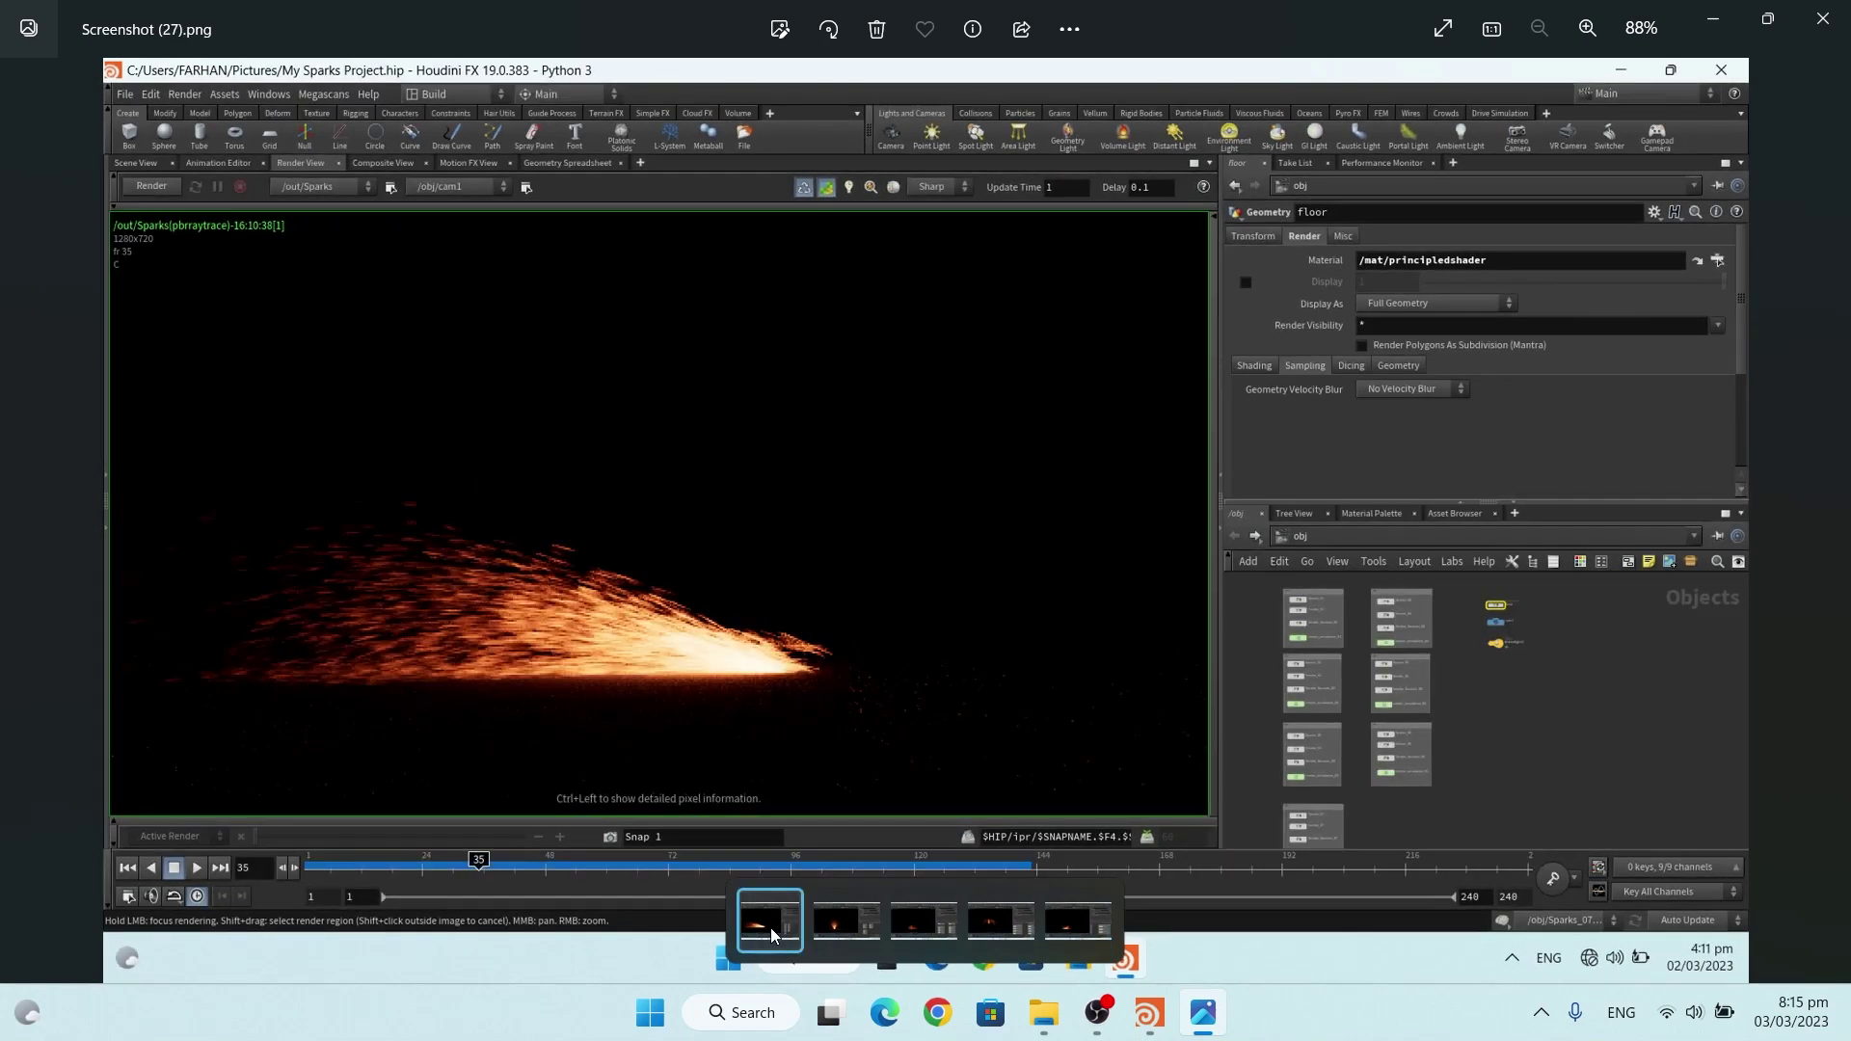
left_click(1822, 17)
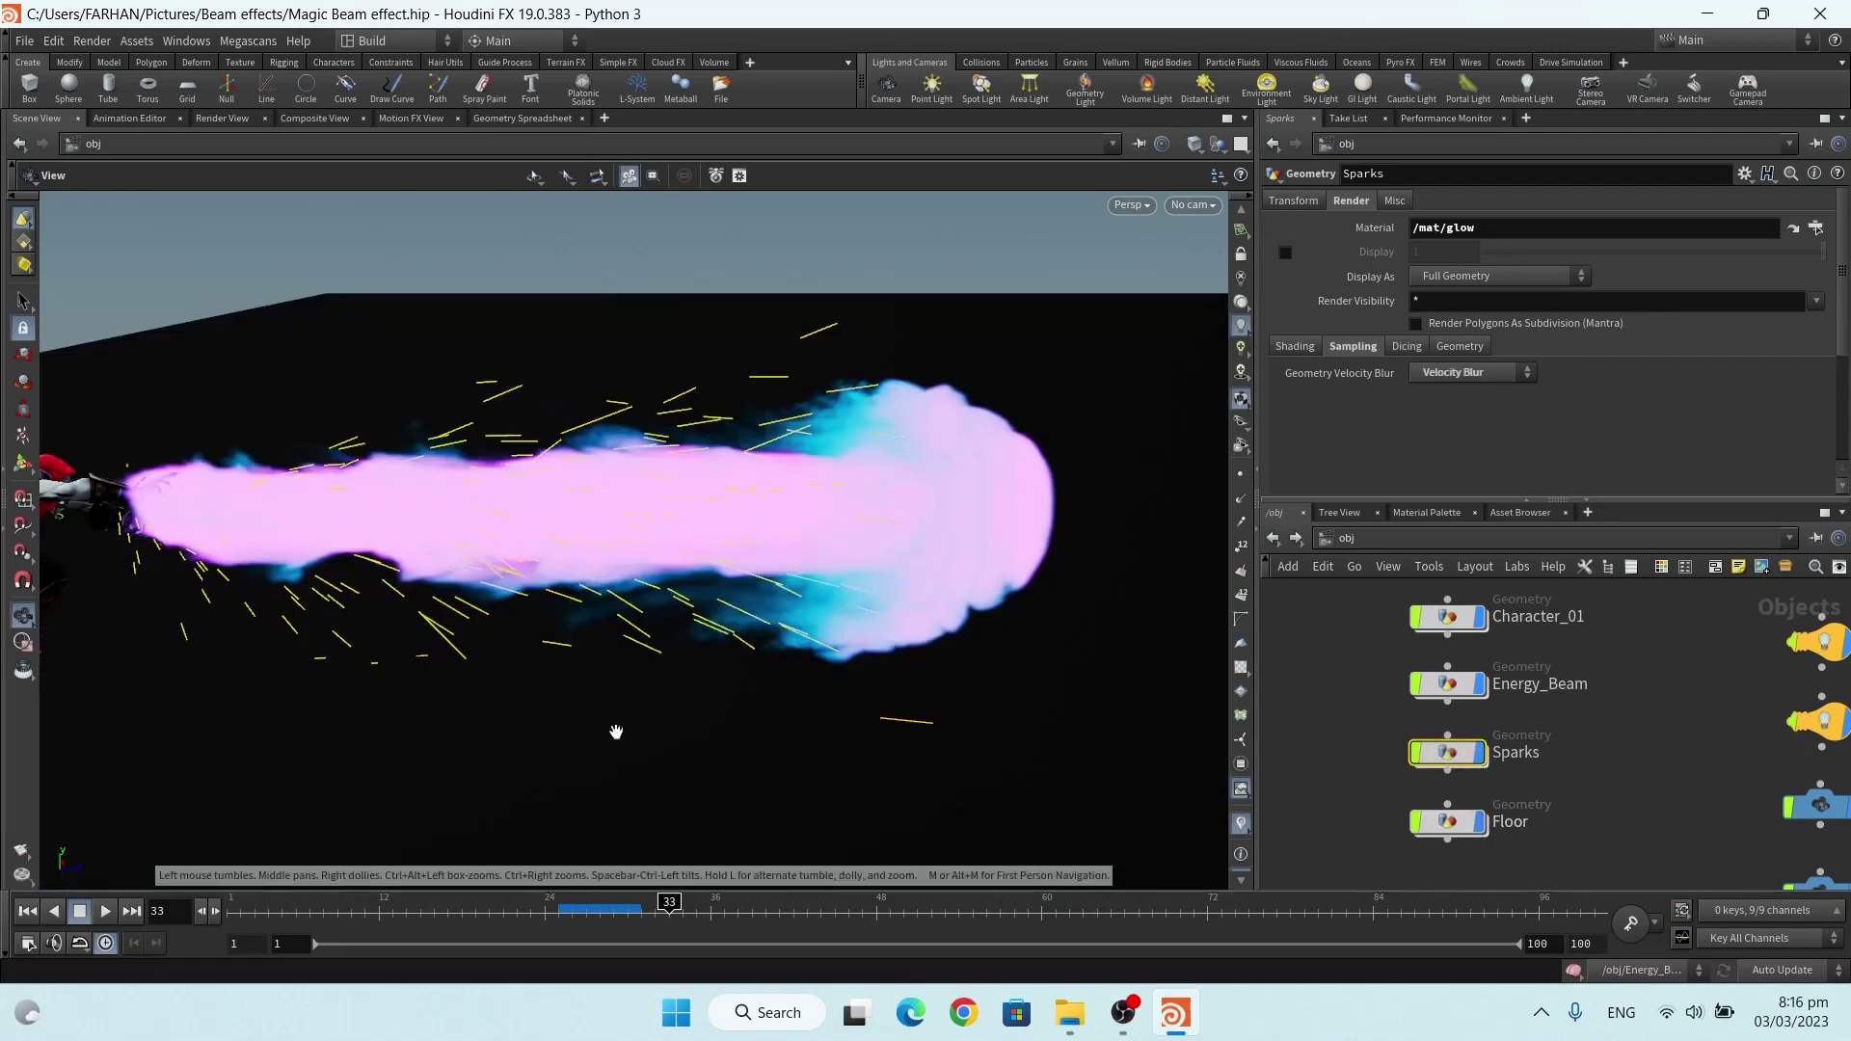
Compare the scene through cam1 and cam2, return to cam1, and scrub the animation to frame 29
left_click_drag(617, 733, 463, 617)
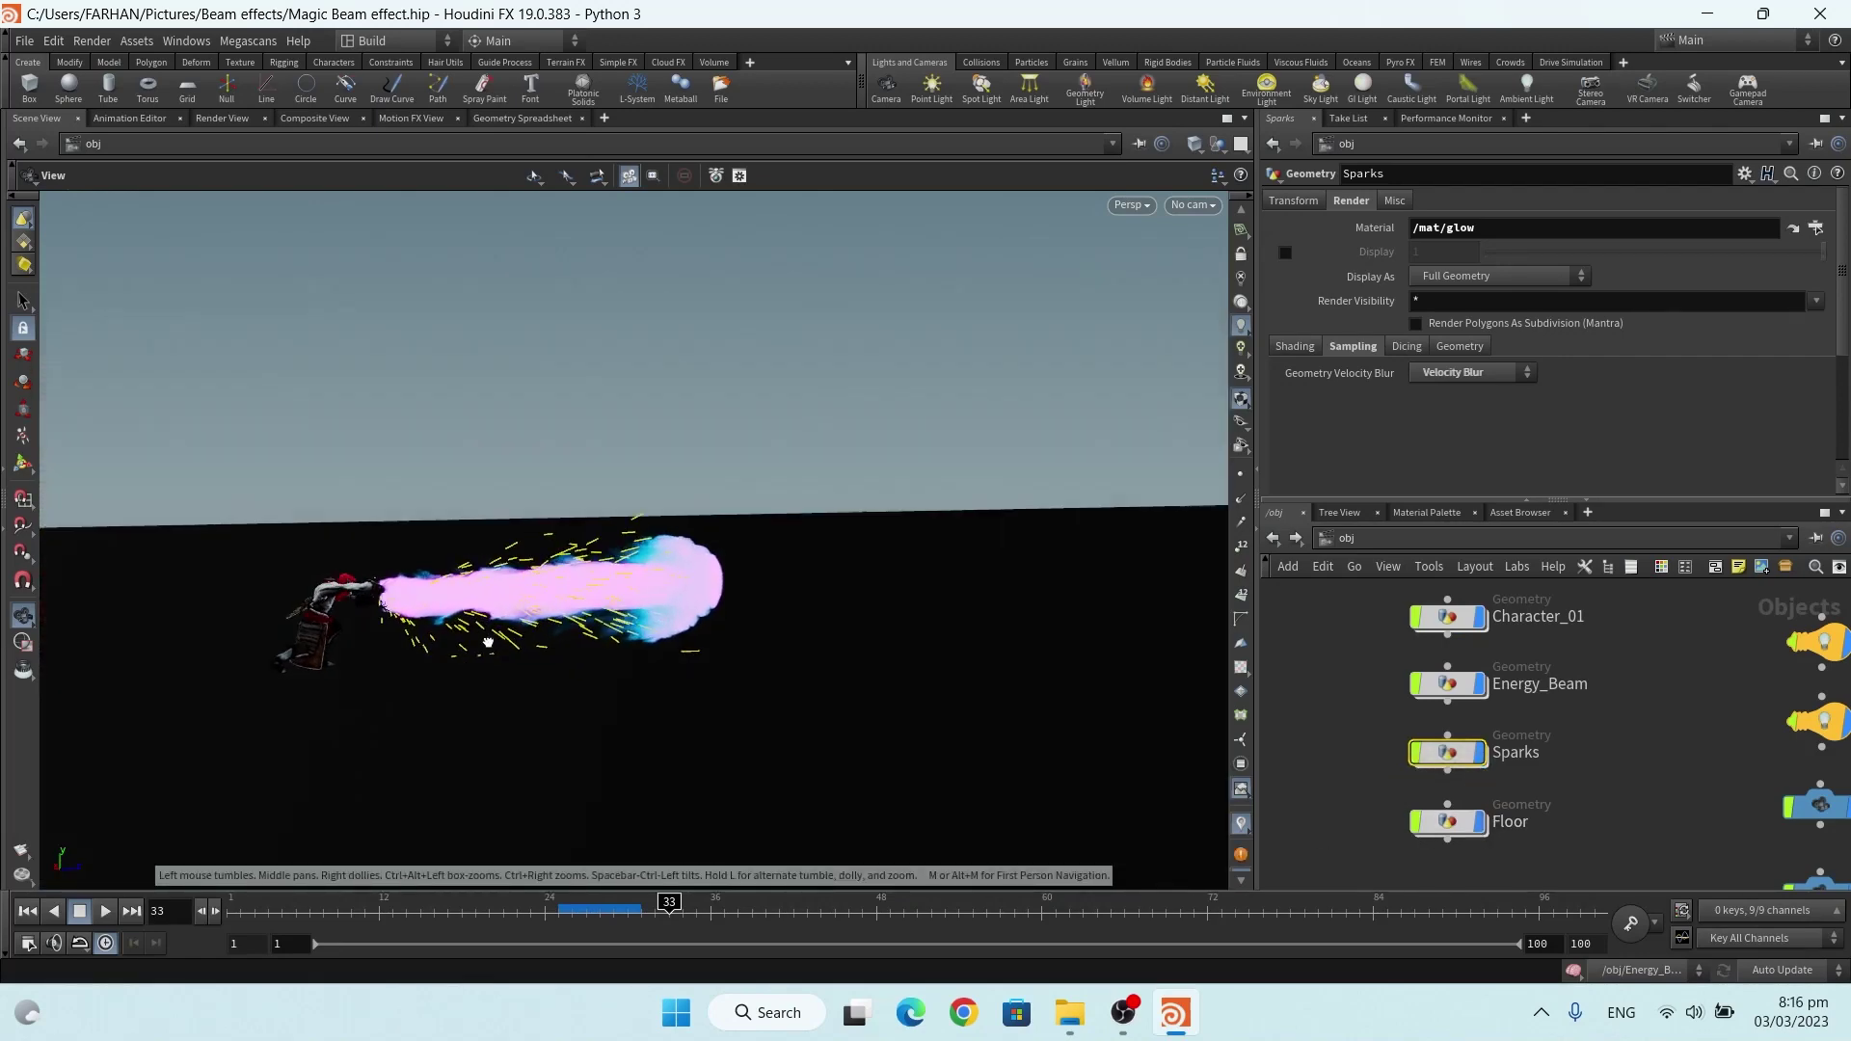
left_click(1192, 204)
left_click(1199, 297)
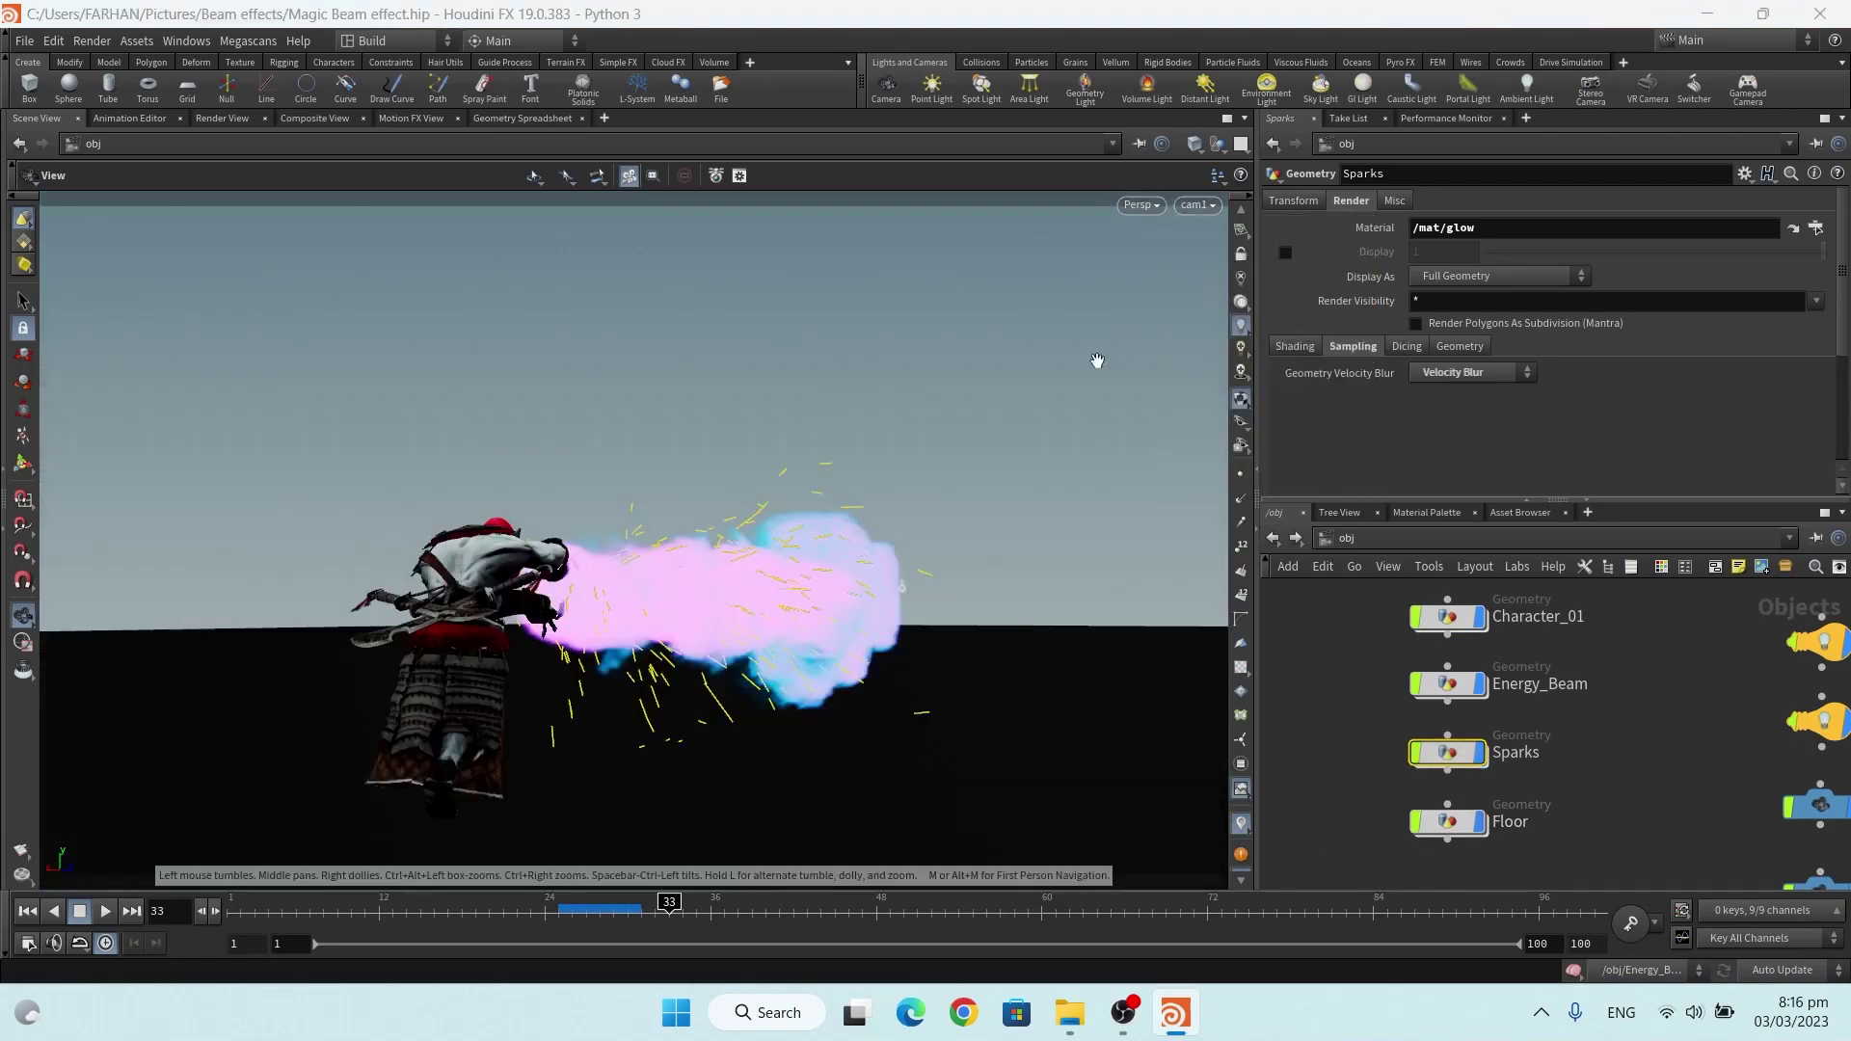
left_click(1196, 205)
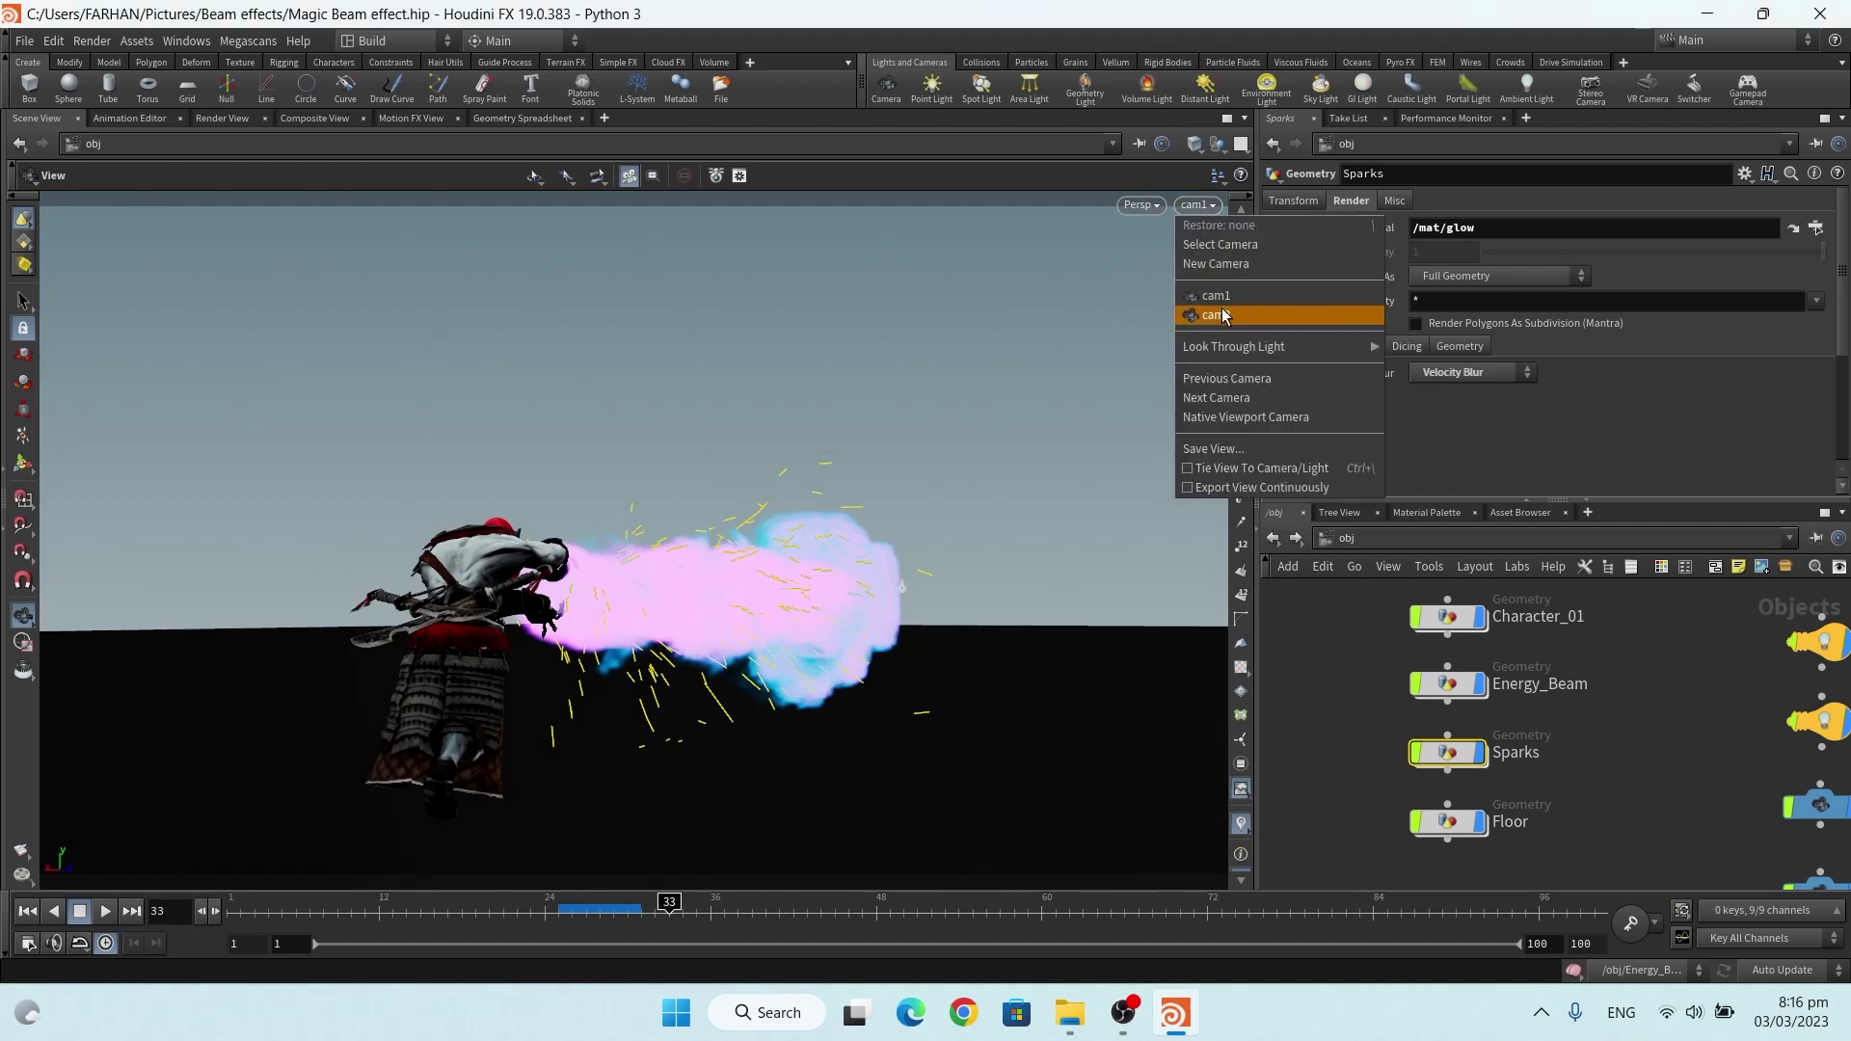
left_click(1219, 315)
left_click(1199, 206)
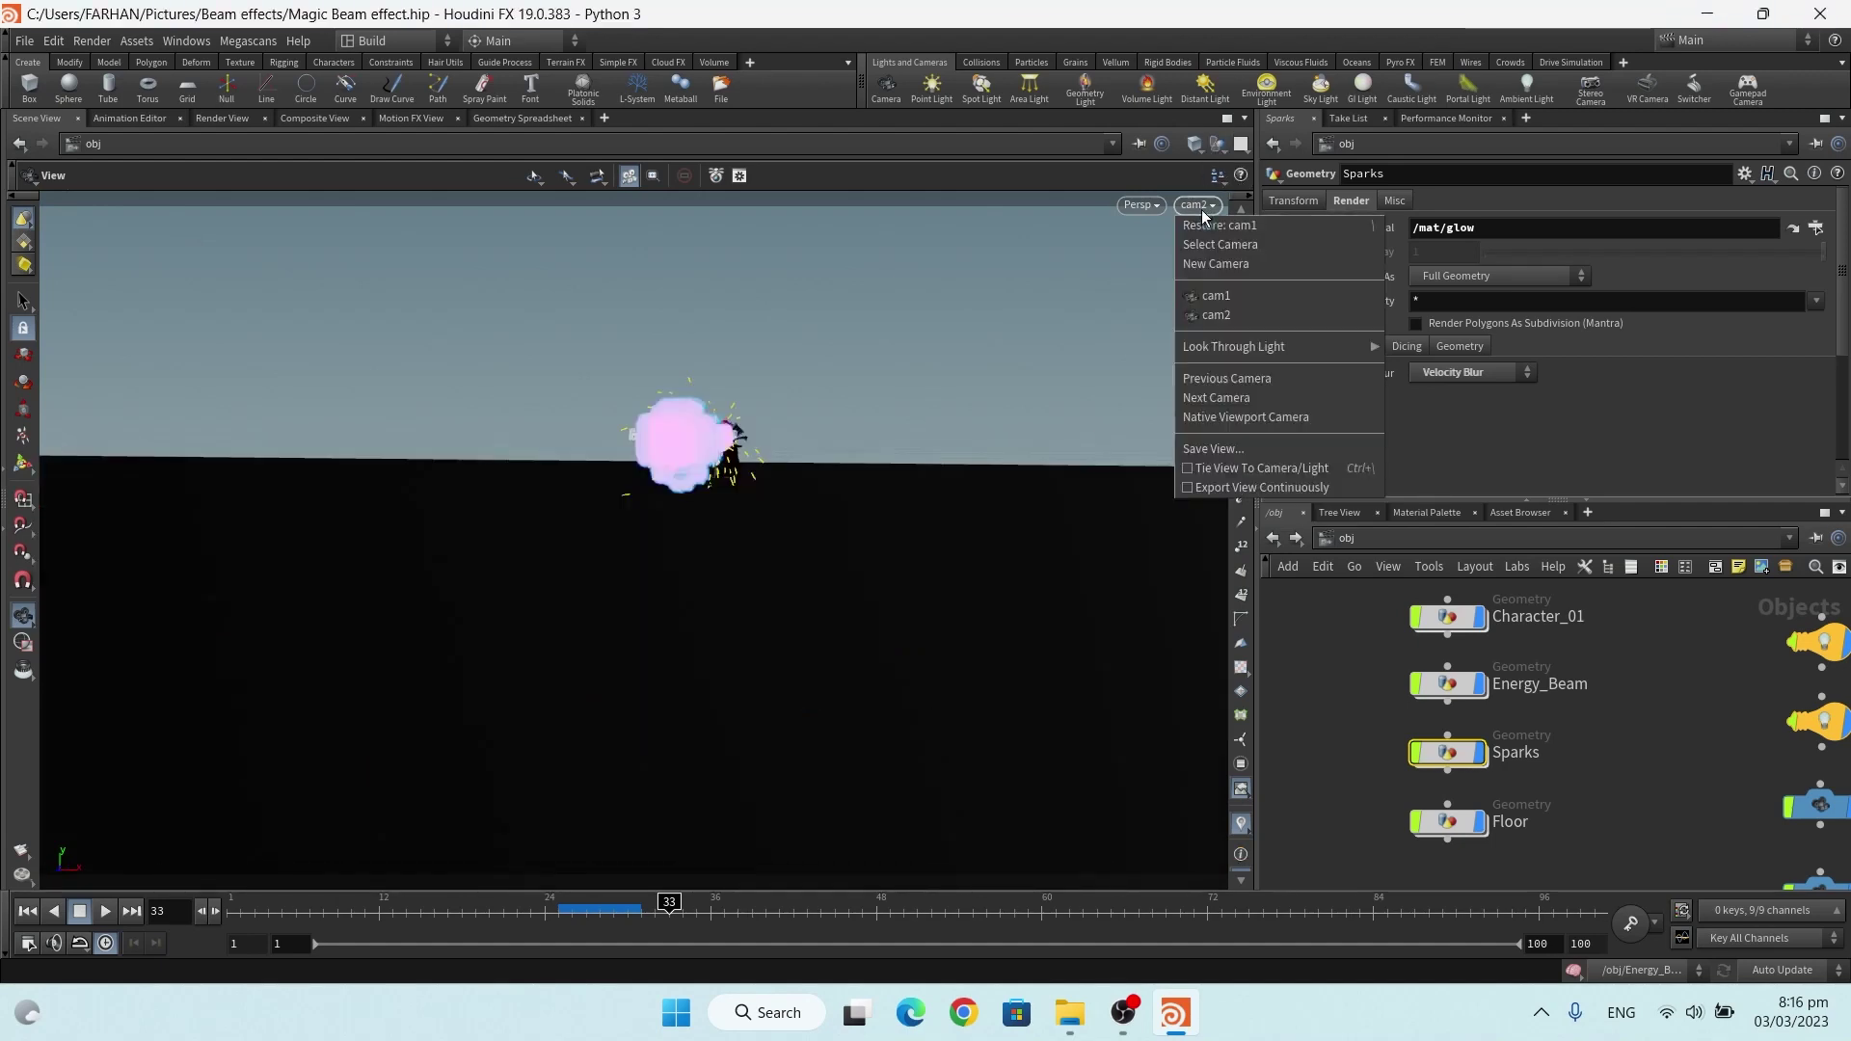
left_click(1217, 296)
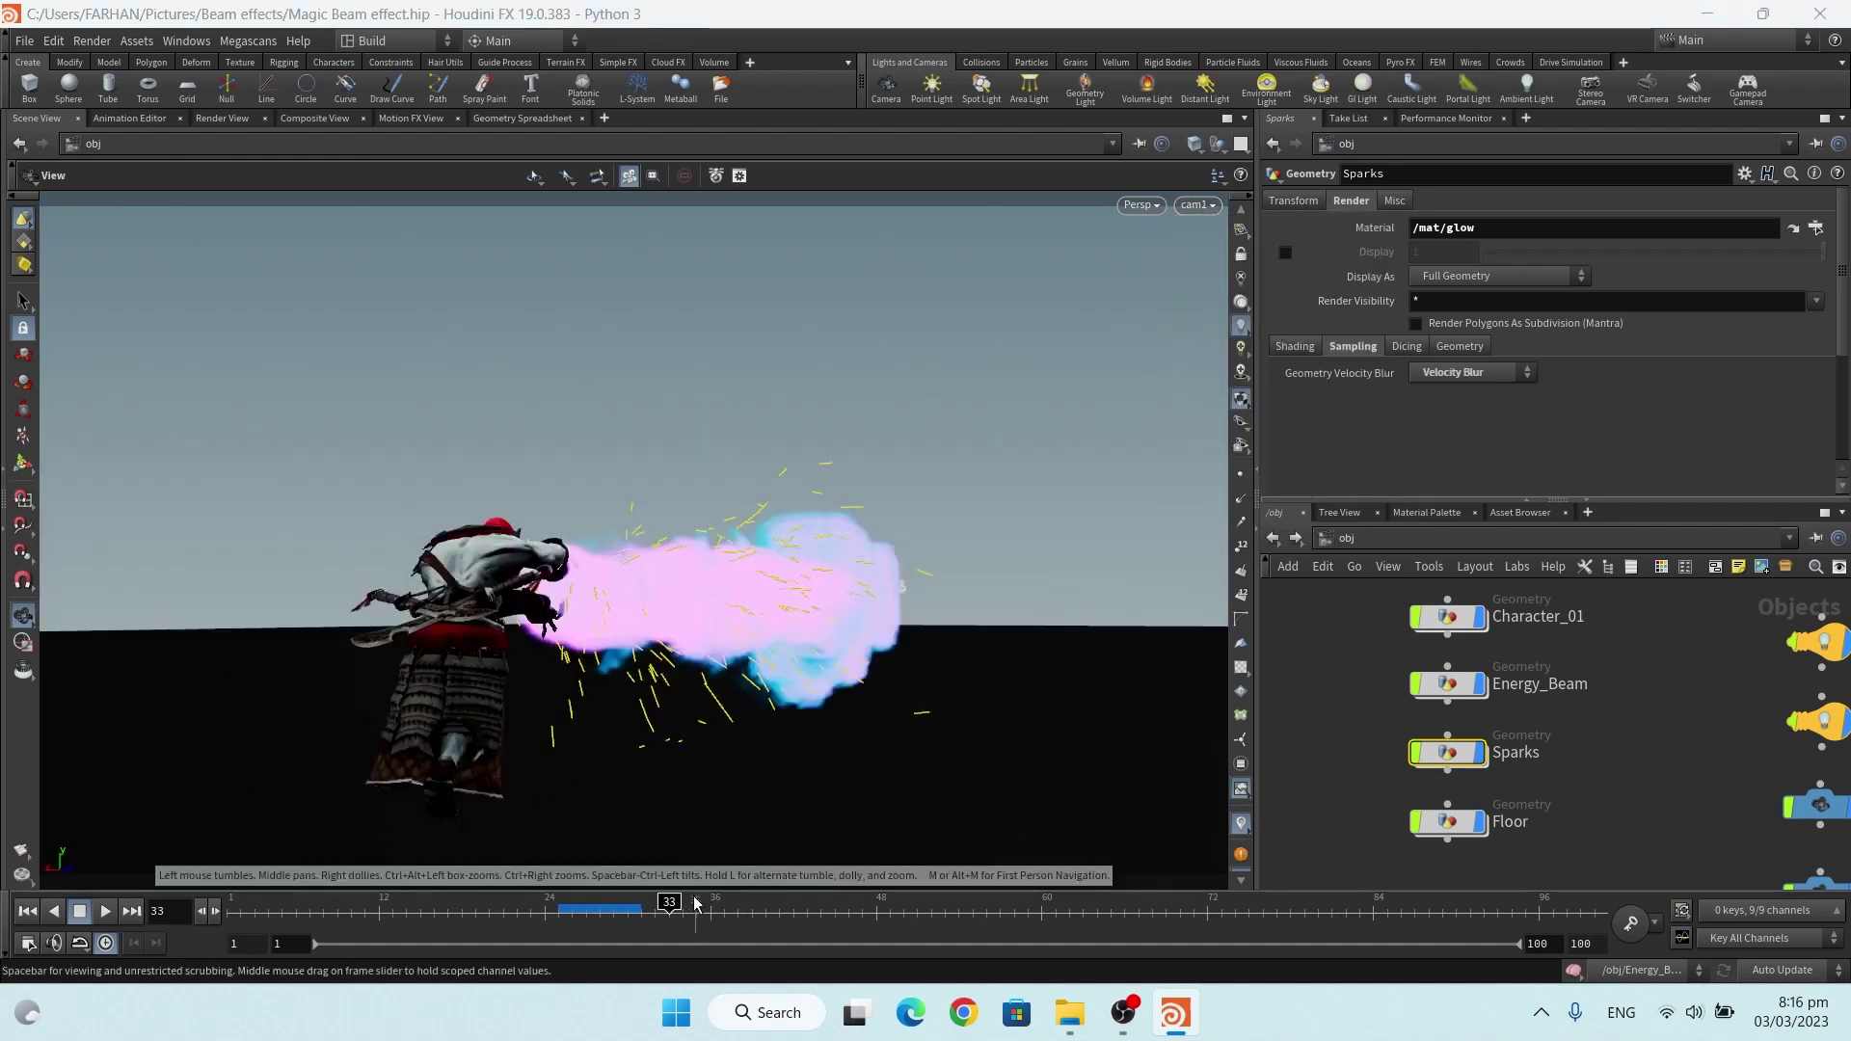
left_click_drag(670, 903, 613, 903)
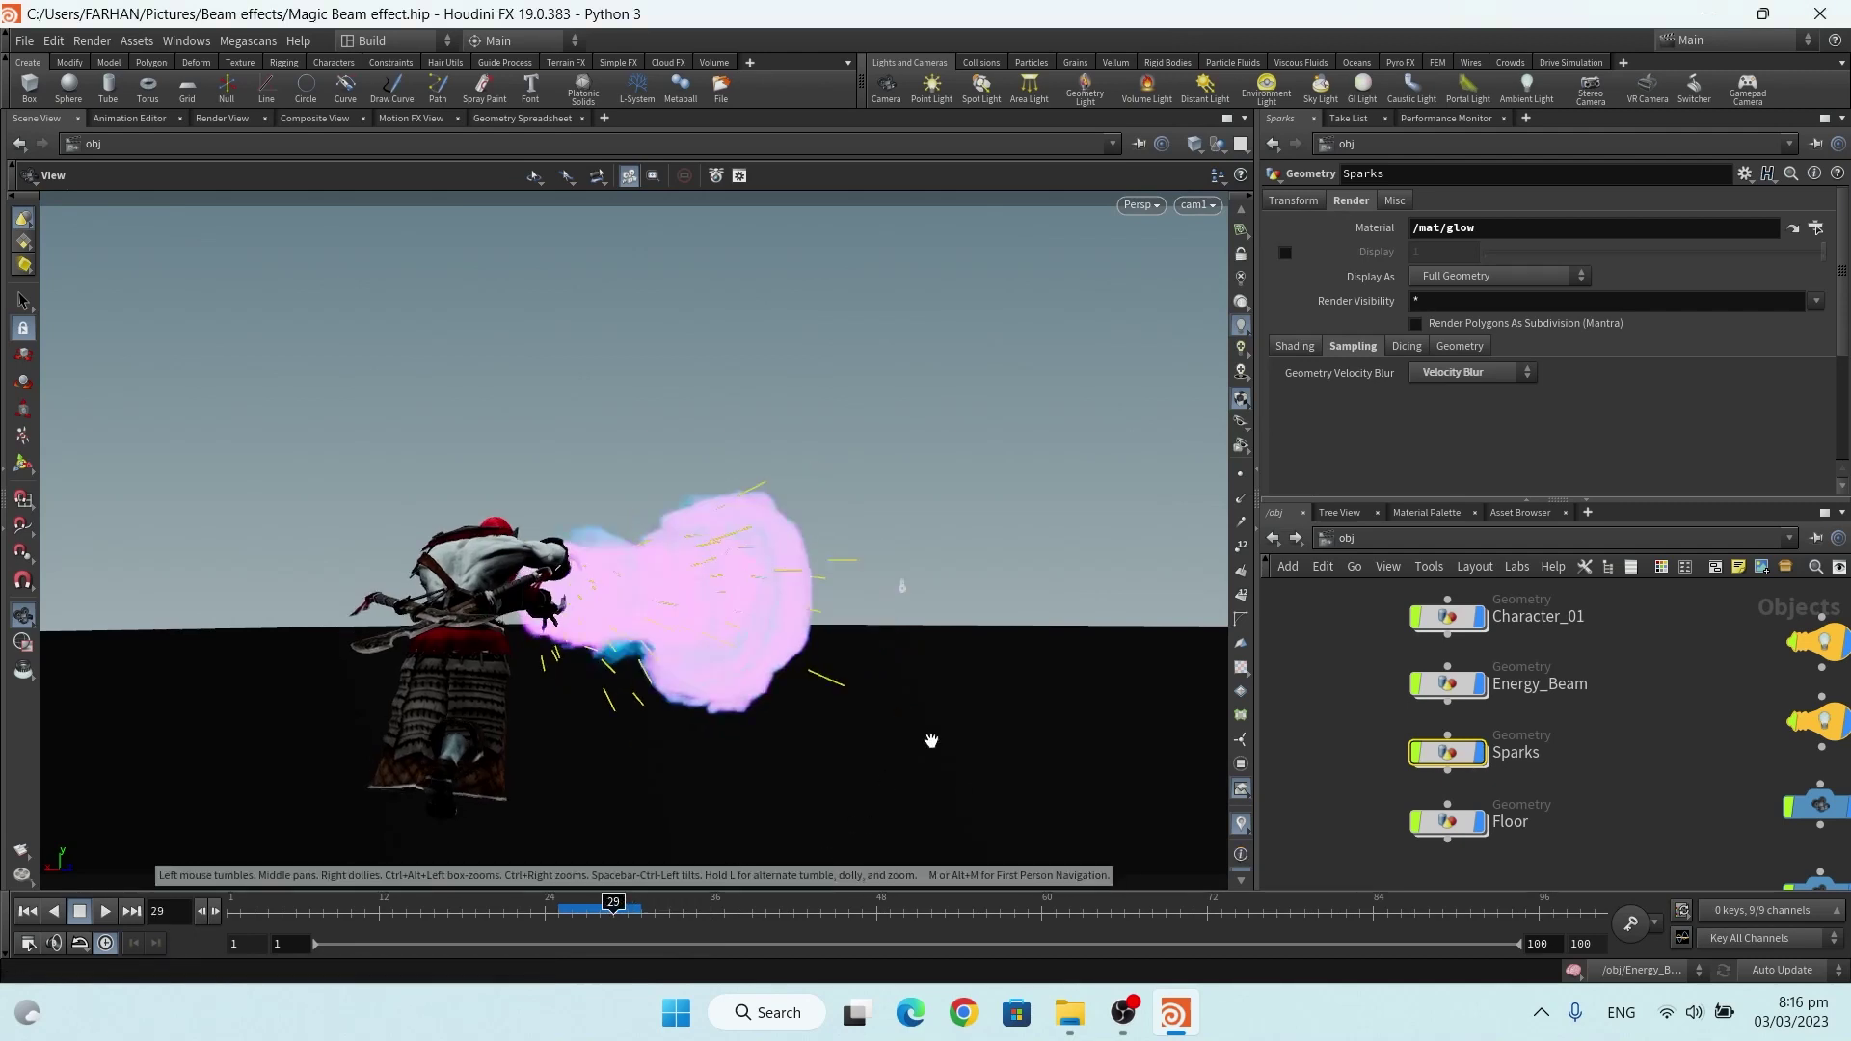
Go to the out network and select the Final_render Mantra node
left_click(1367, 536)
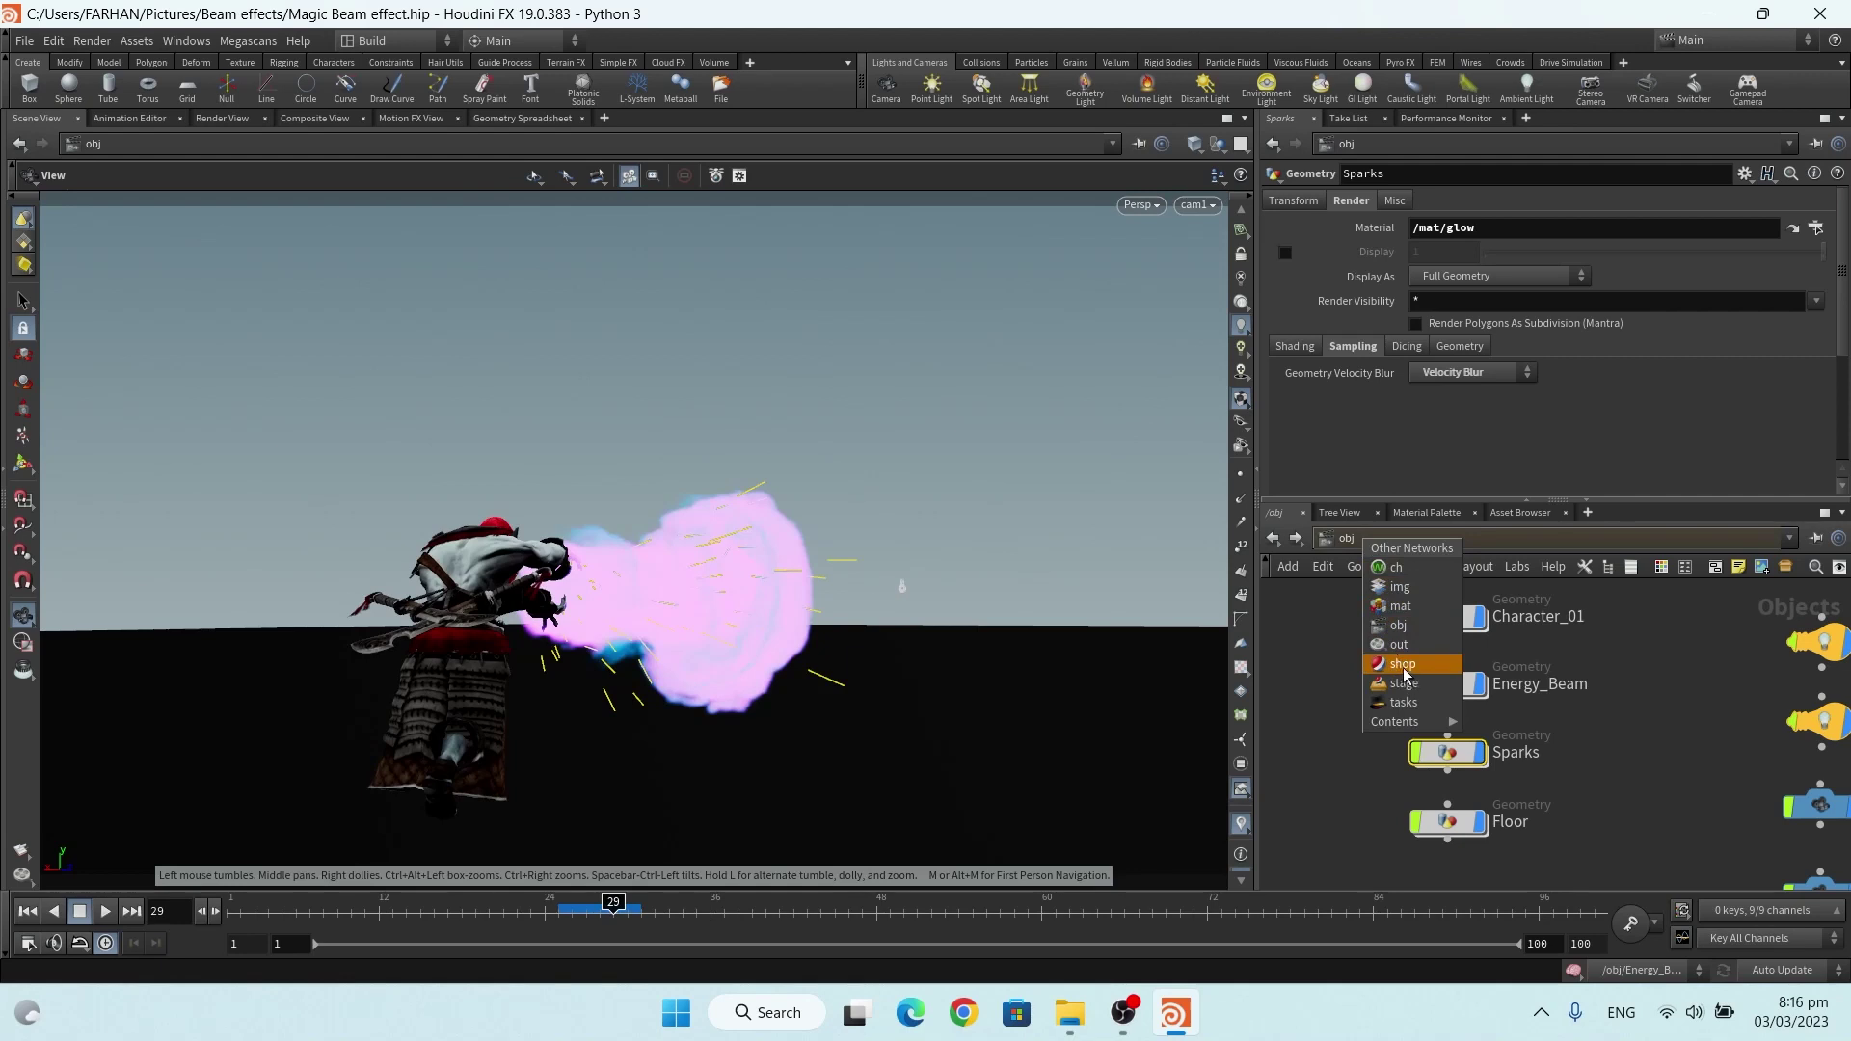
left_click(1400, 646)
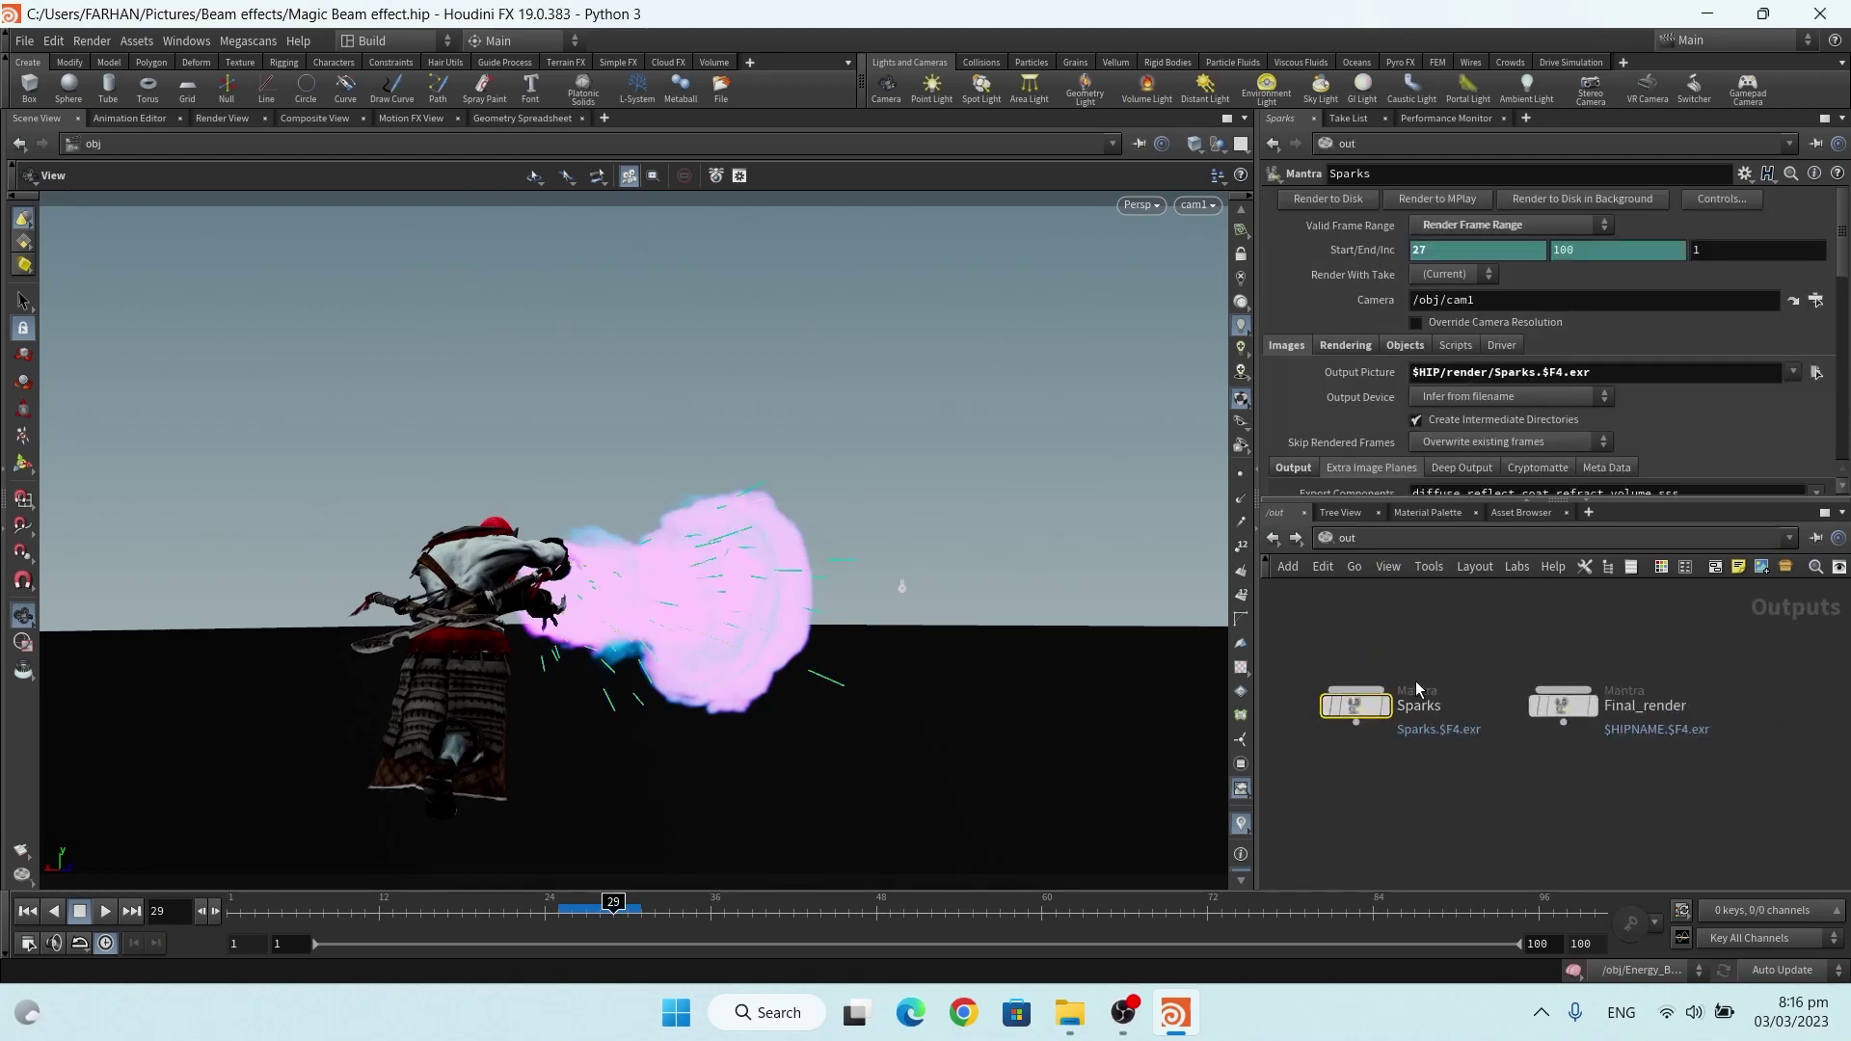
scroll(1509, 707, "up", 3)
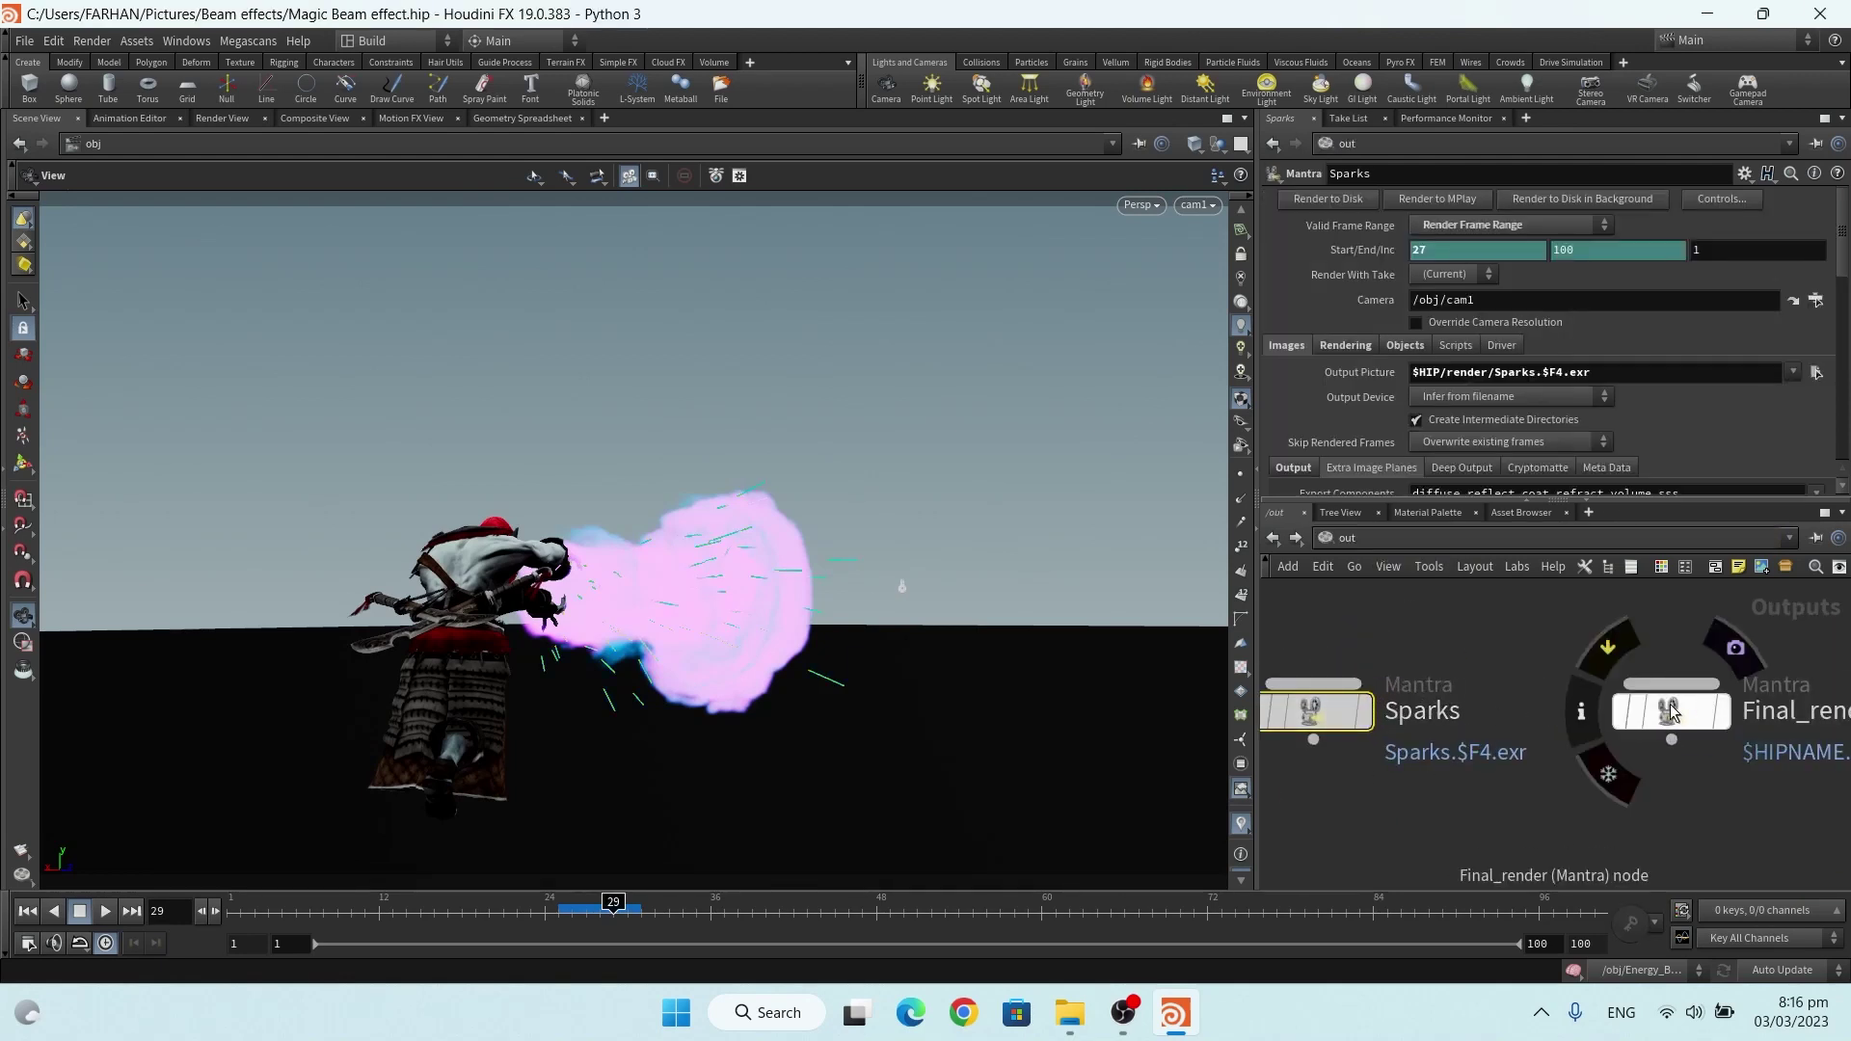
scroll(1456, 711, "down", 2)
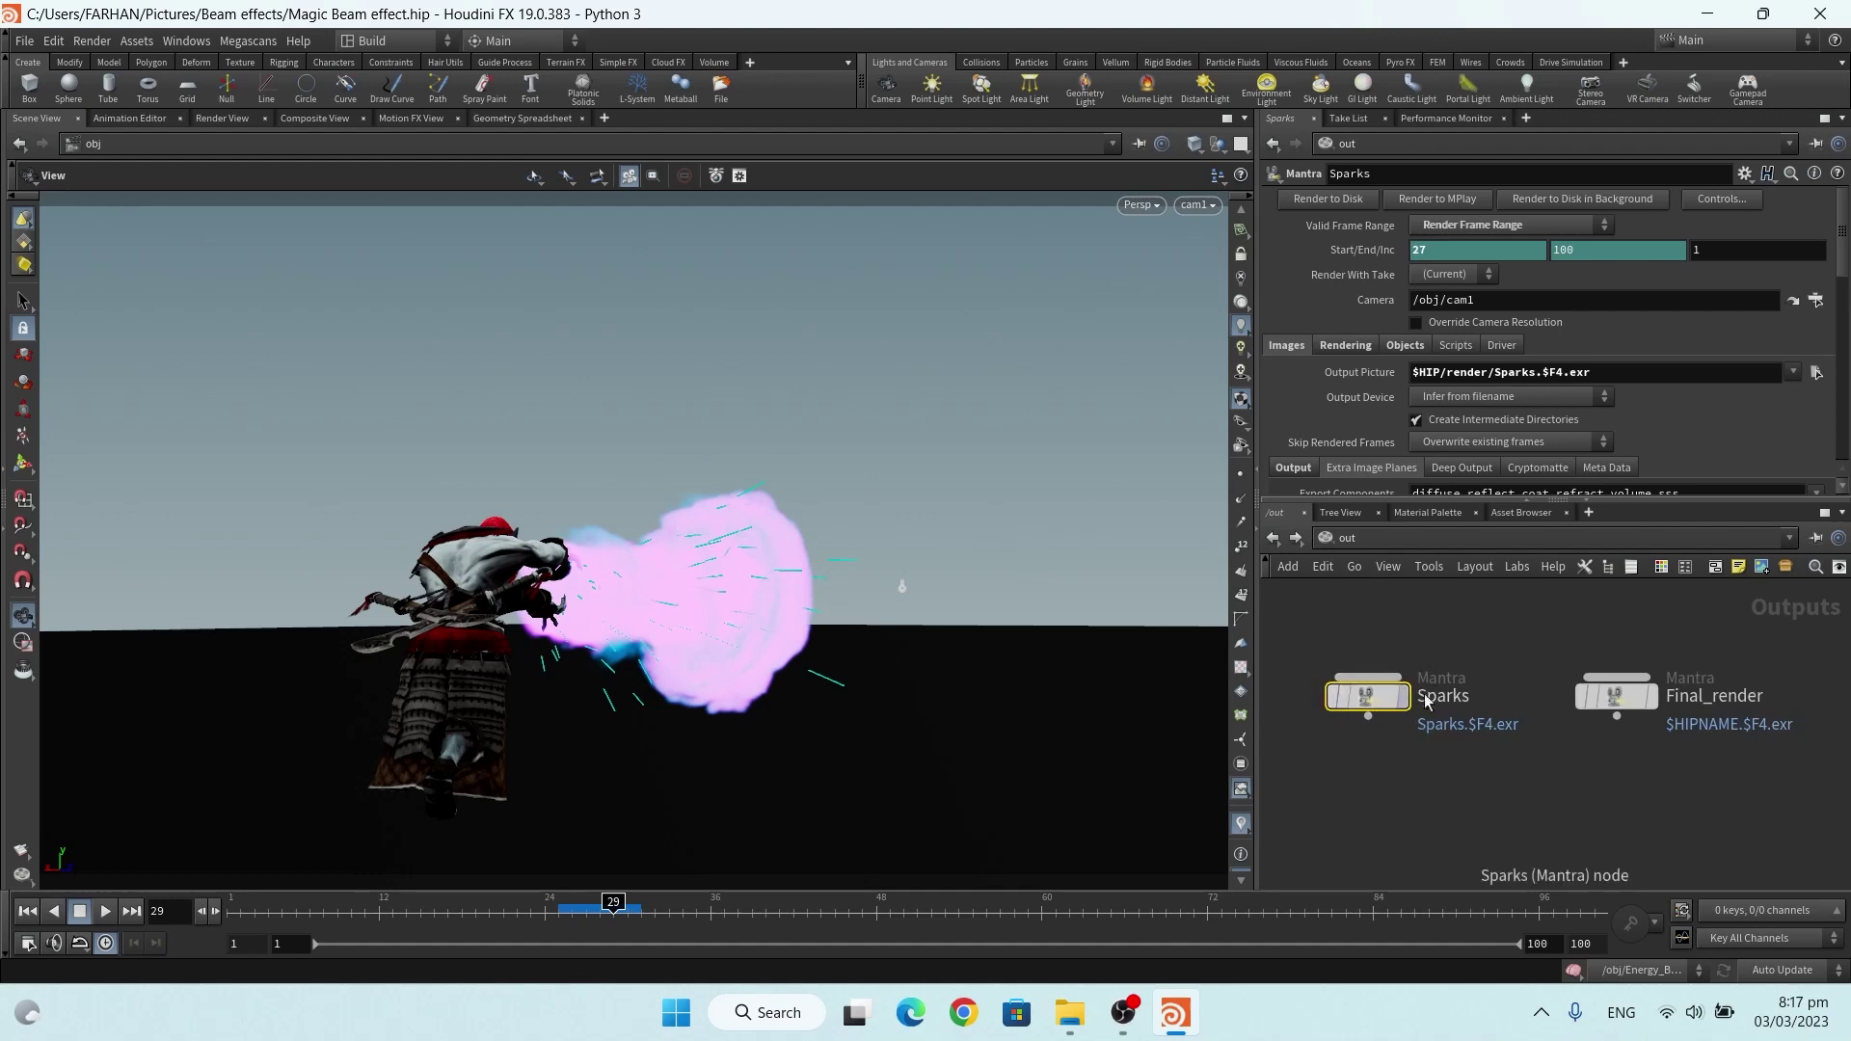
left_click(1614, 696)
scroll(1614, 696, "up", 3)
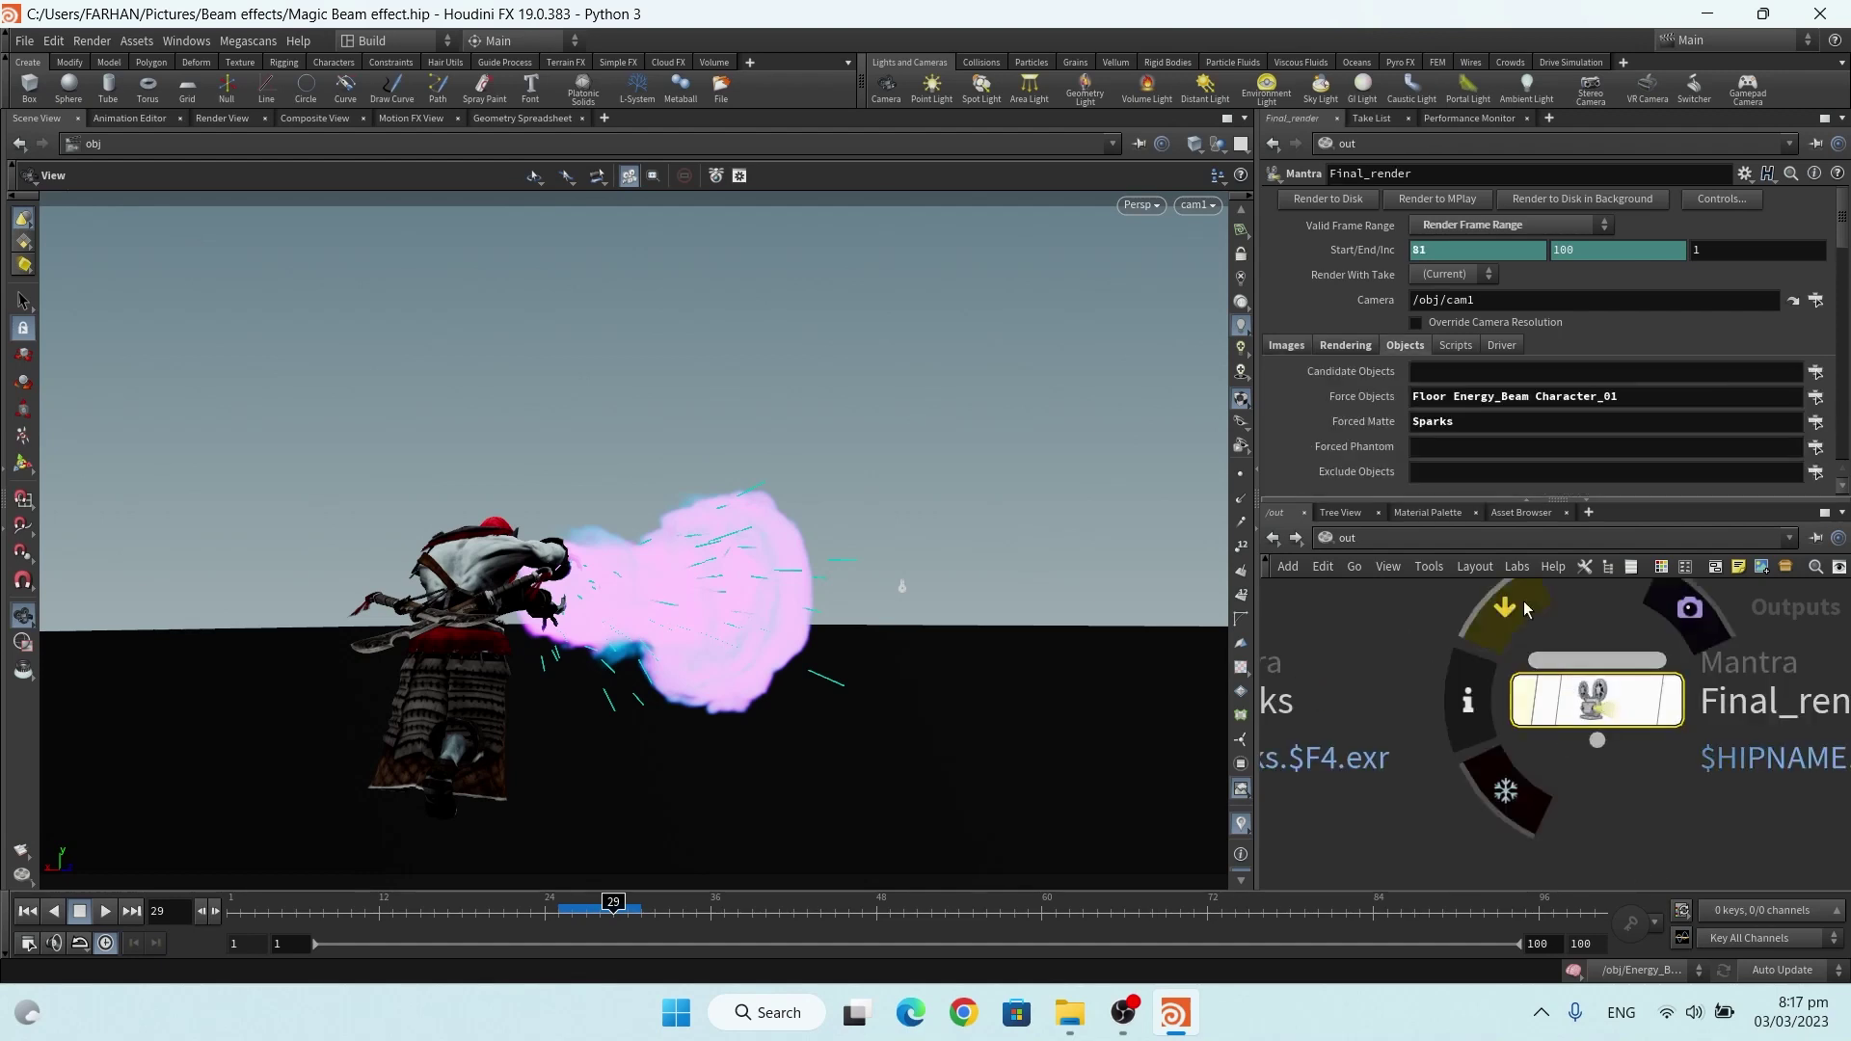
Review Final_render's rendering settings, covering the engine, motion blur, sampling quality and ray limits
left_click(1345, 344)
scroll(1530, 318, "down", 1)
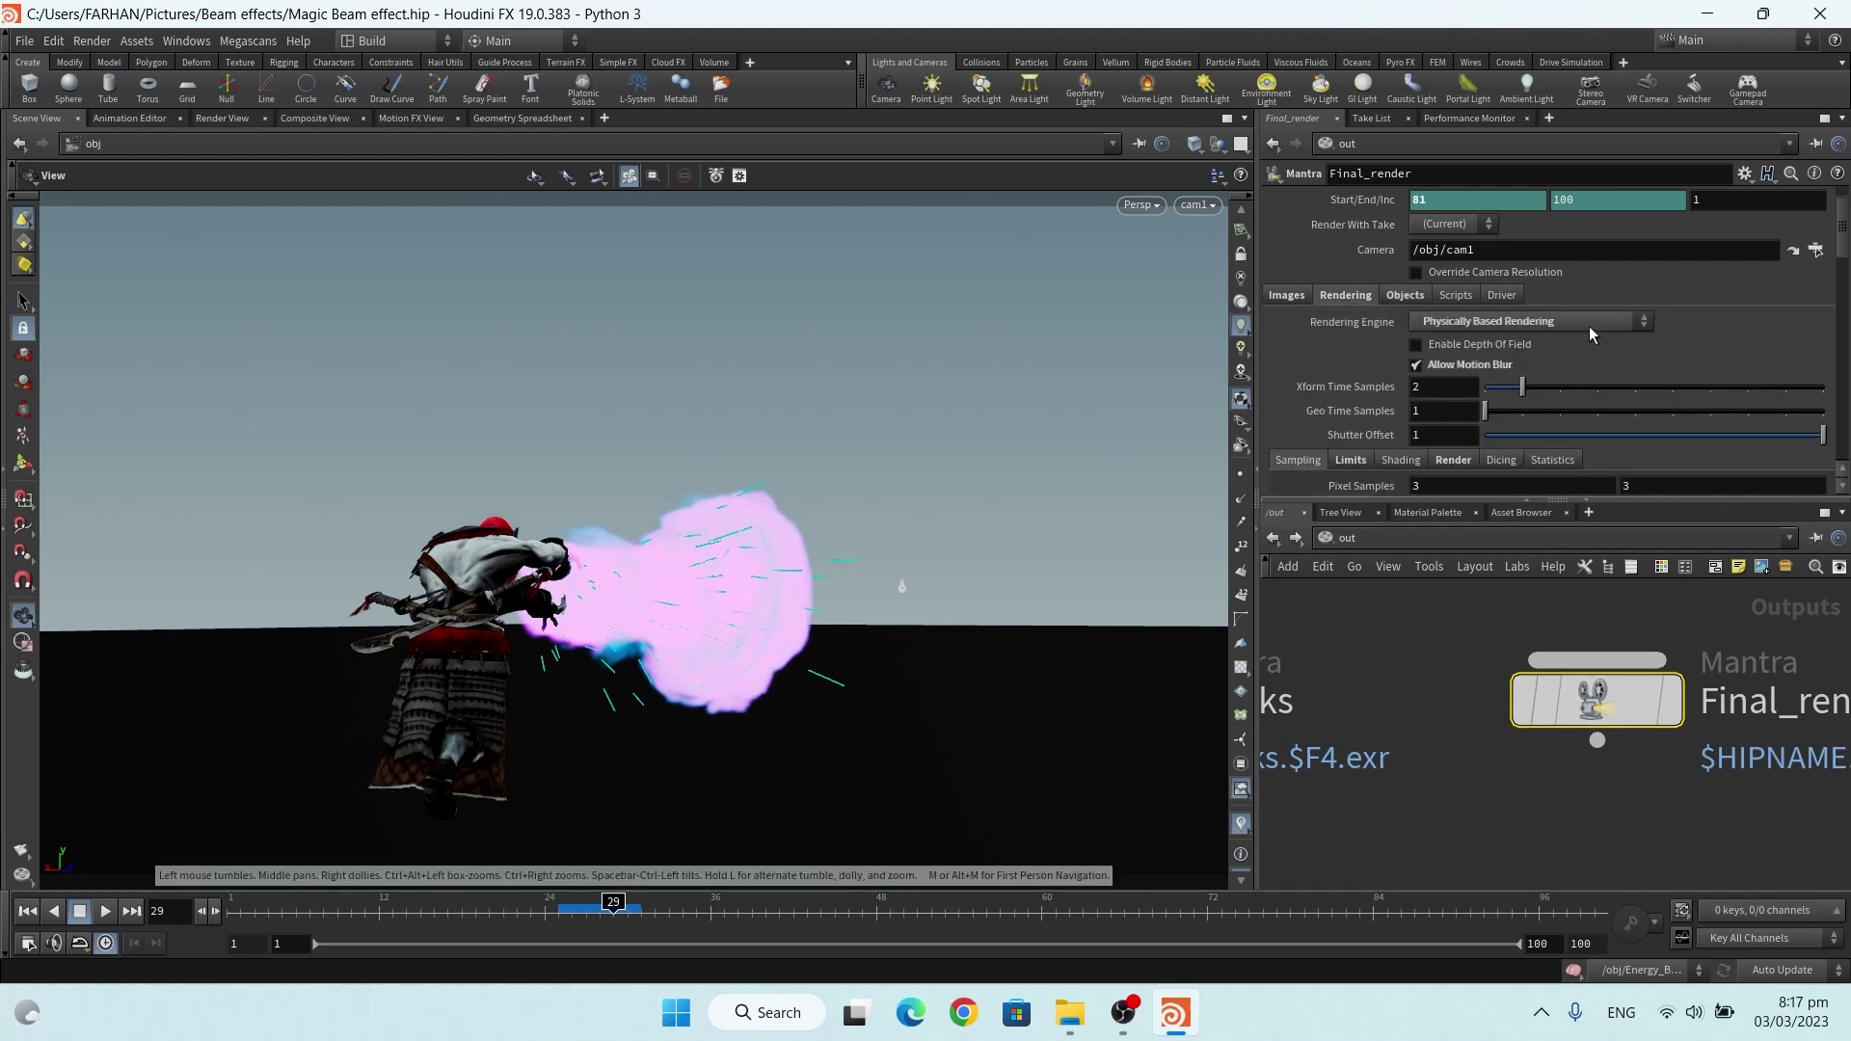
scroll(1779, 272, "down", 2)
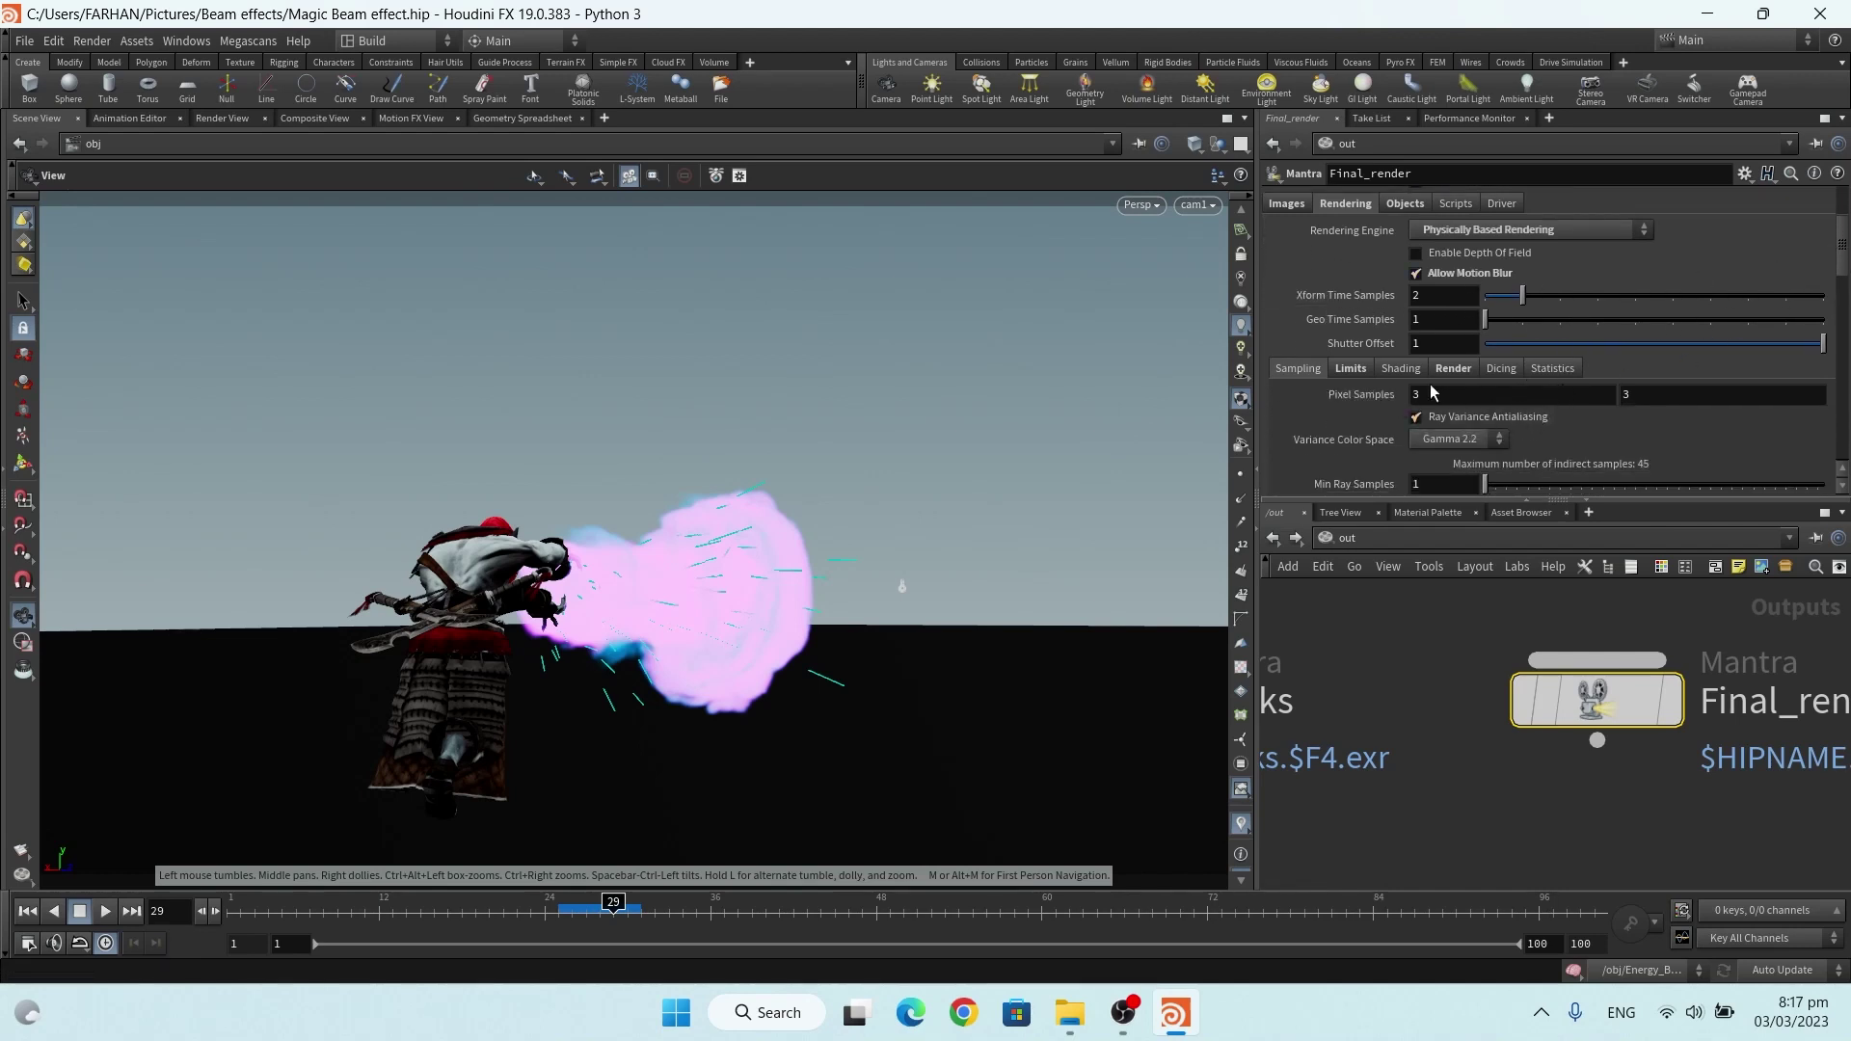
scroll(1427, 391, "down", 2)
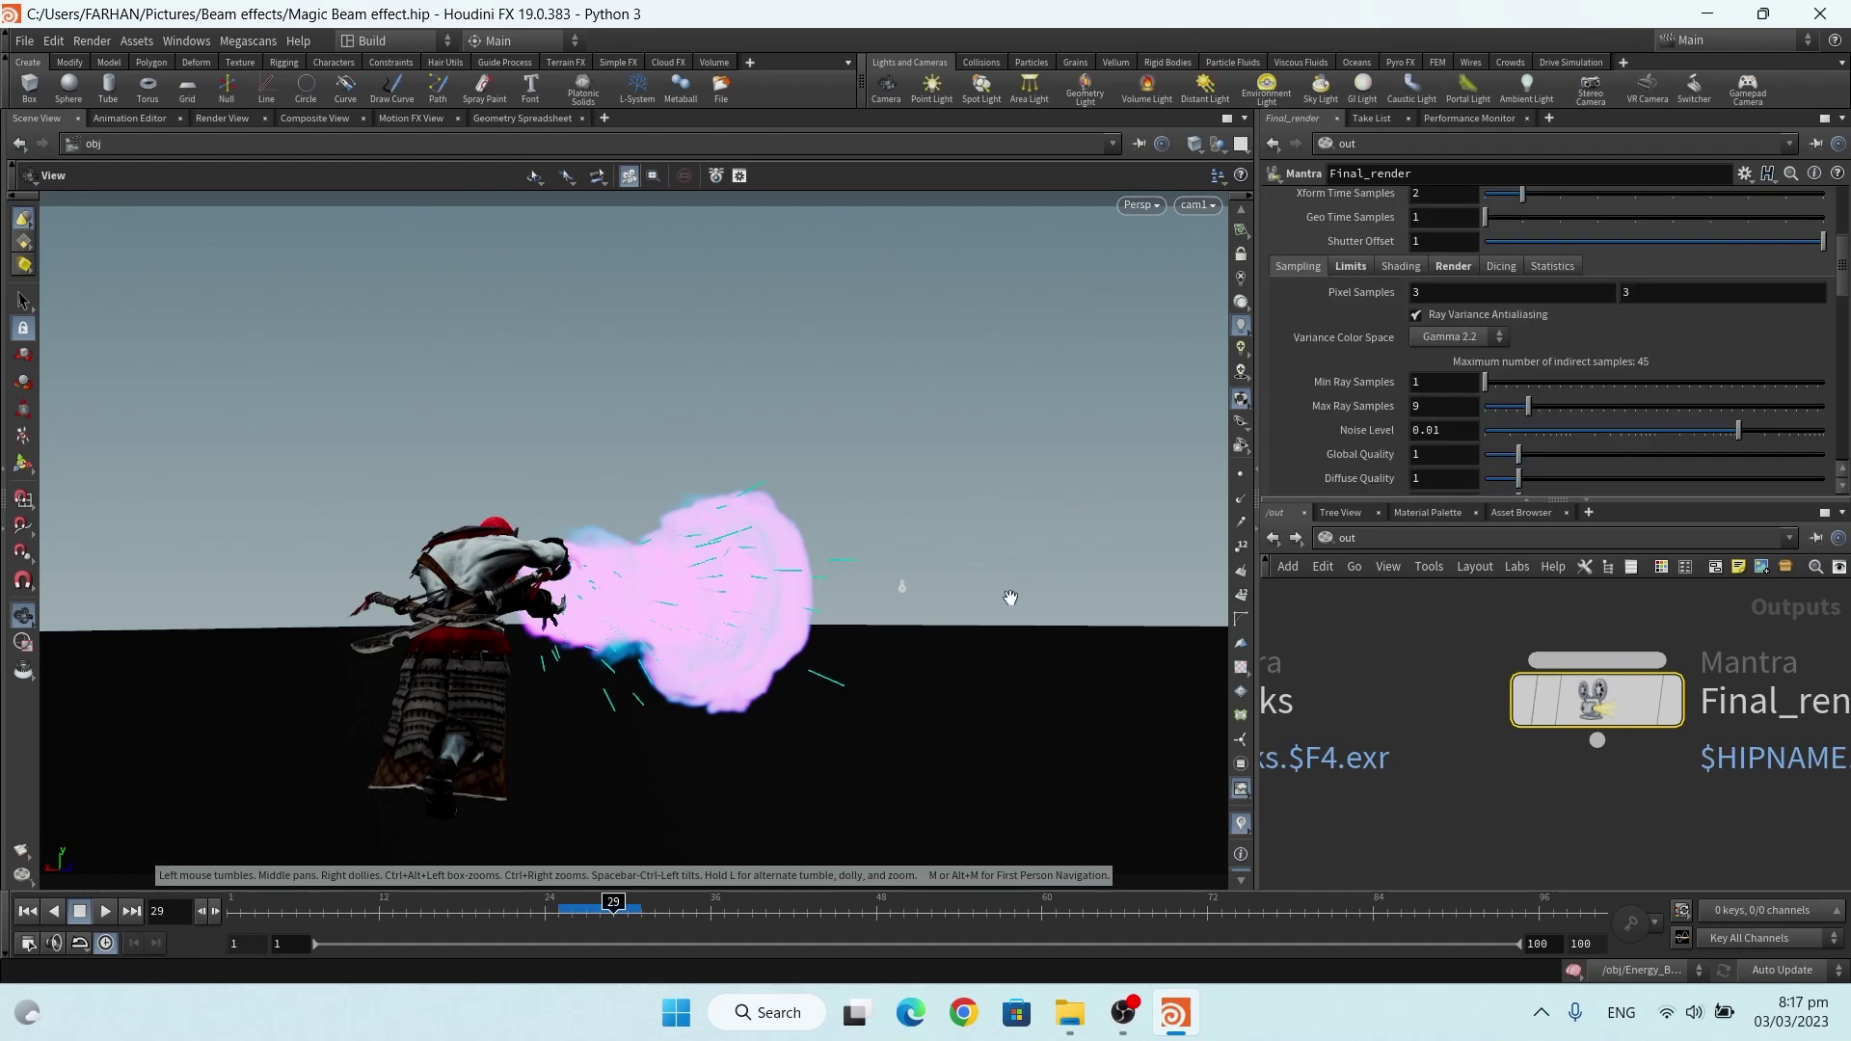
scroll(1399, 405, "down", 2)
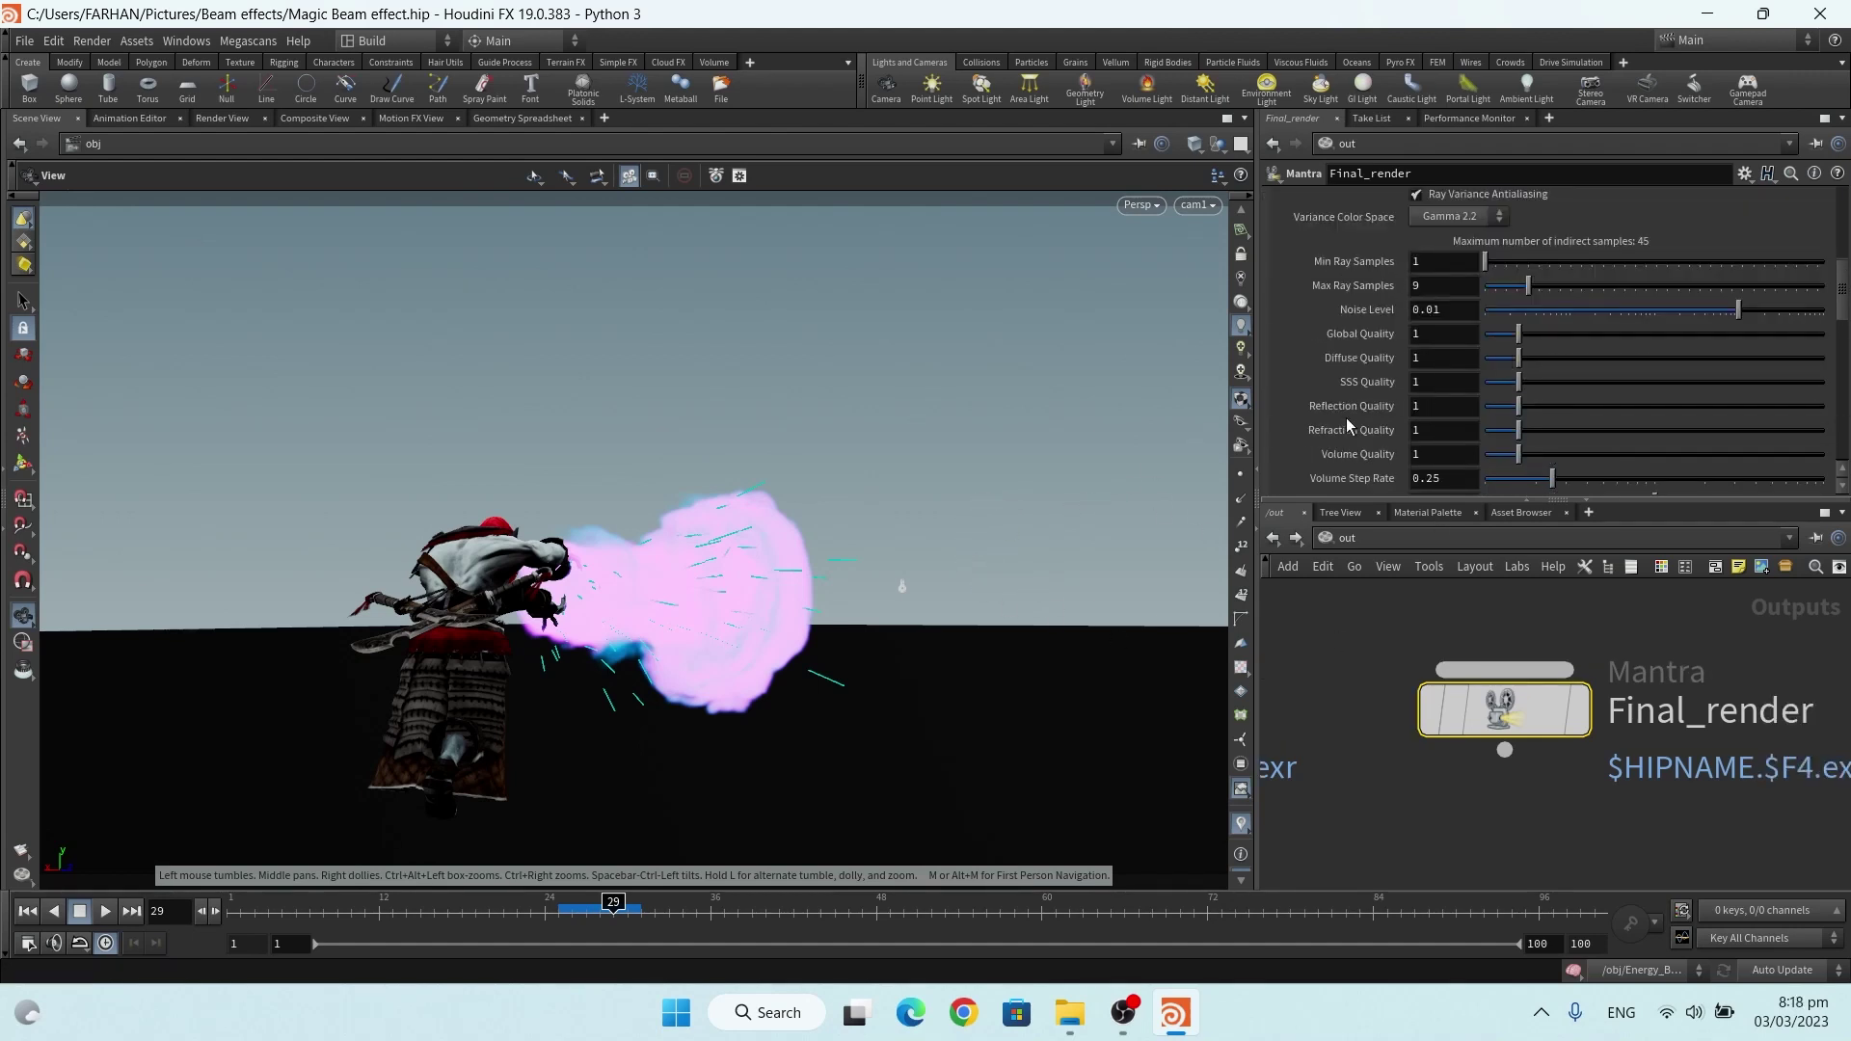
scroll(1350, 425, "up", 2)
scroll(1403, 405, "up", 2)
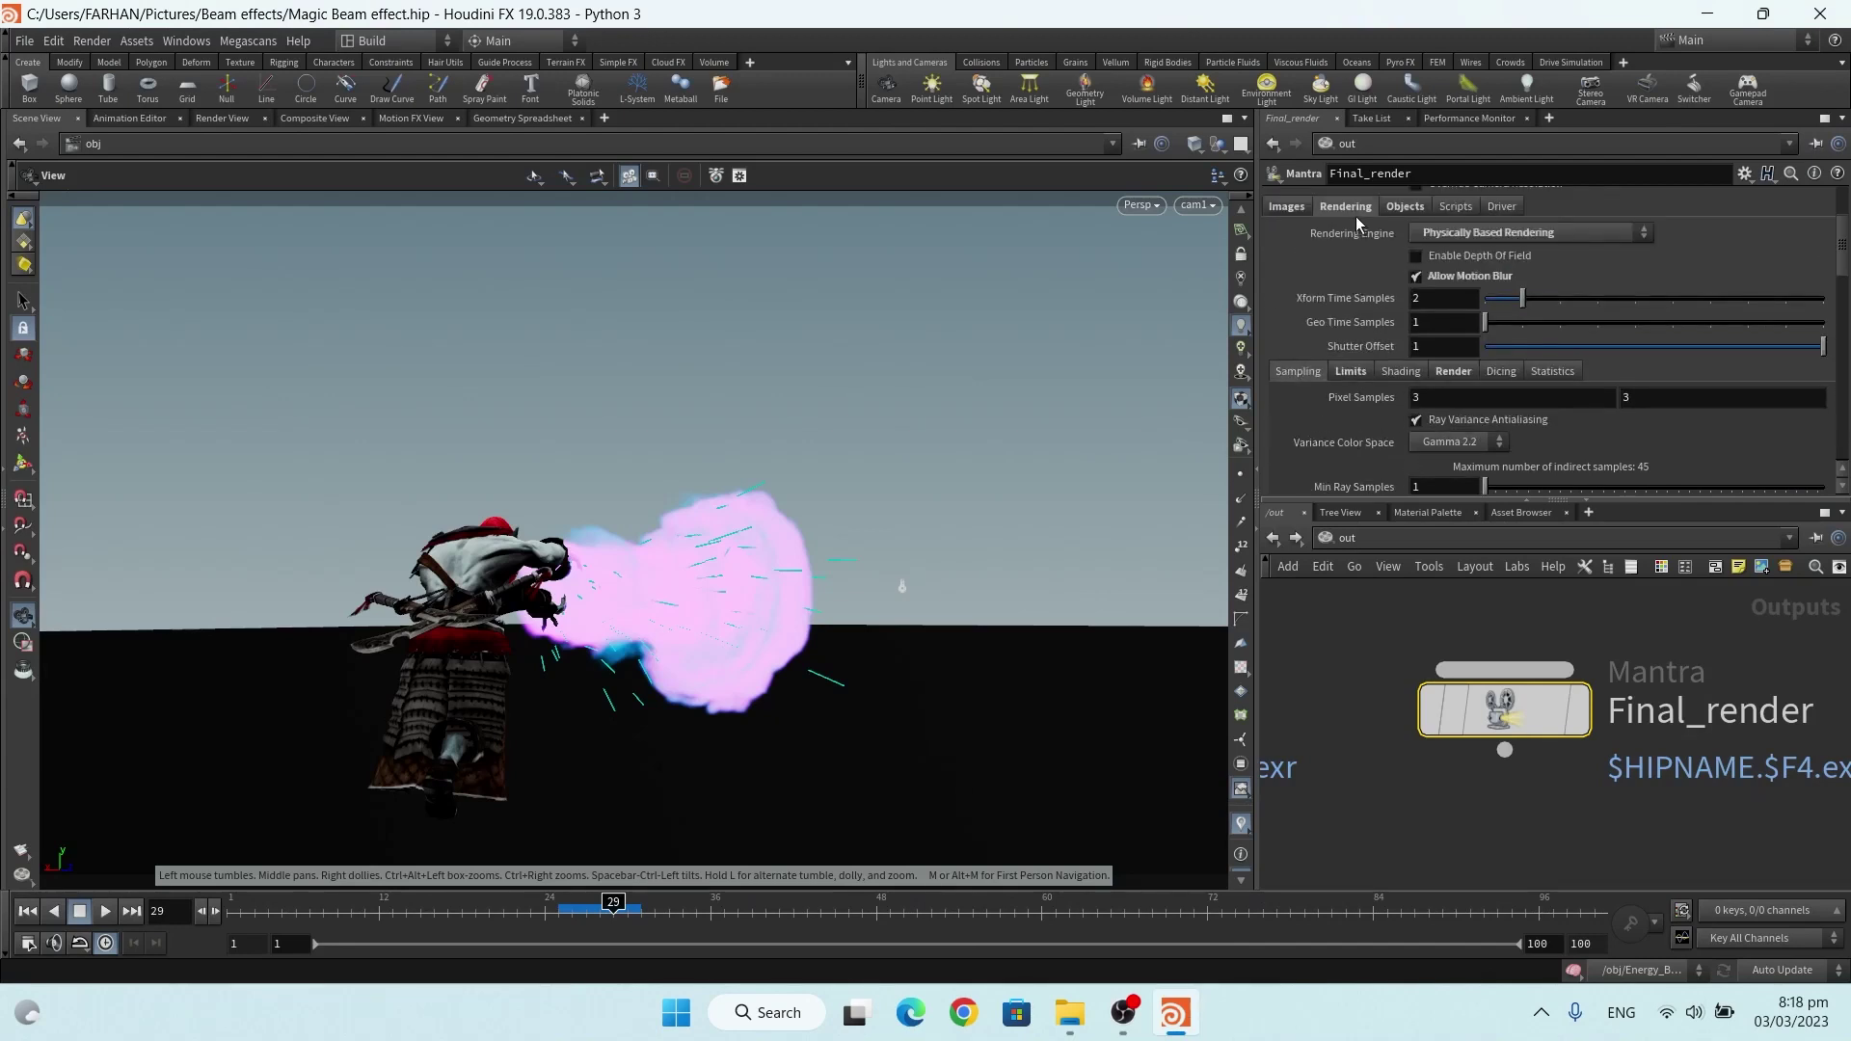
scroll(1356, 232, "down", 2)
left_click(1350, 246)
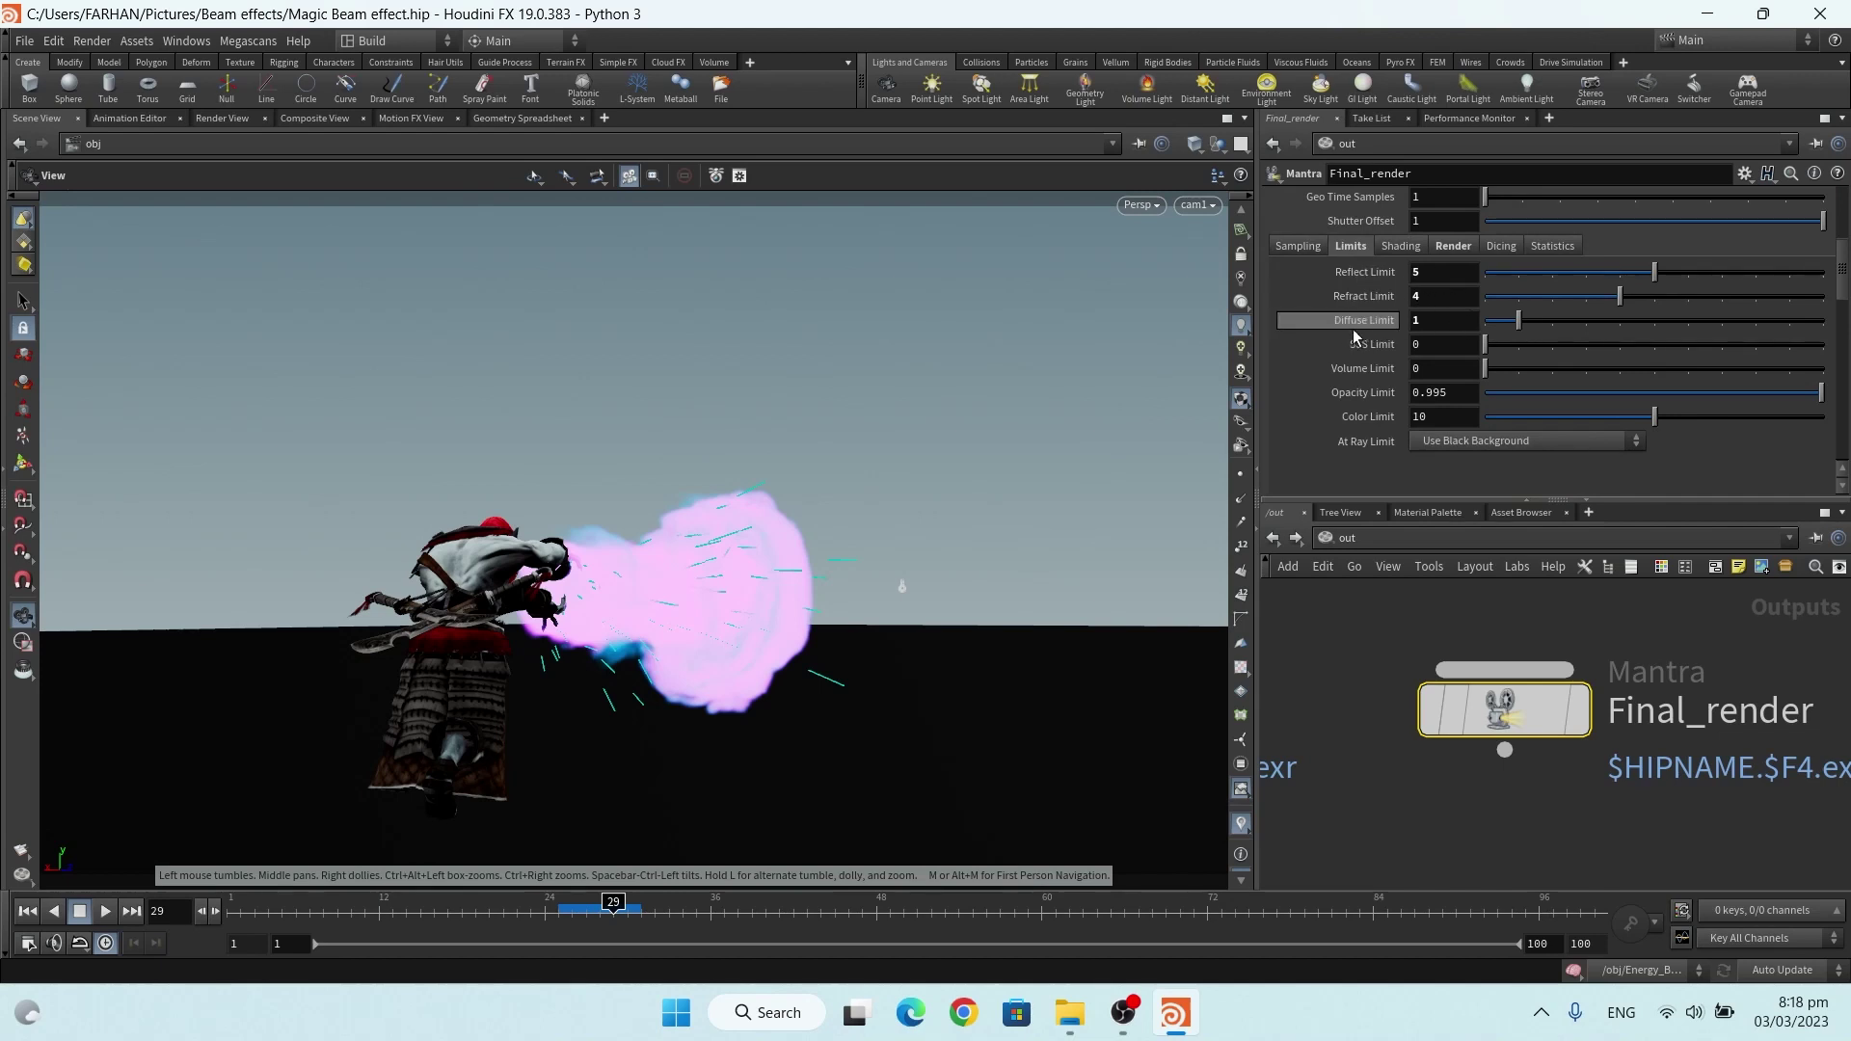
Review Final_render's object and light assignments, including the force objects, forced matte and candidate lights
scroll(1417, 282, "up", 3)
left_click(1406, 282)
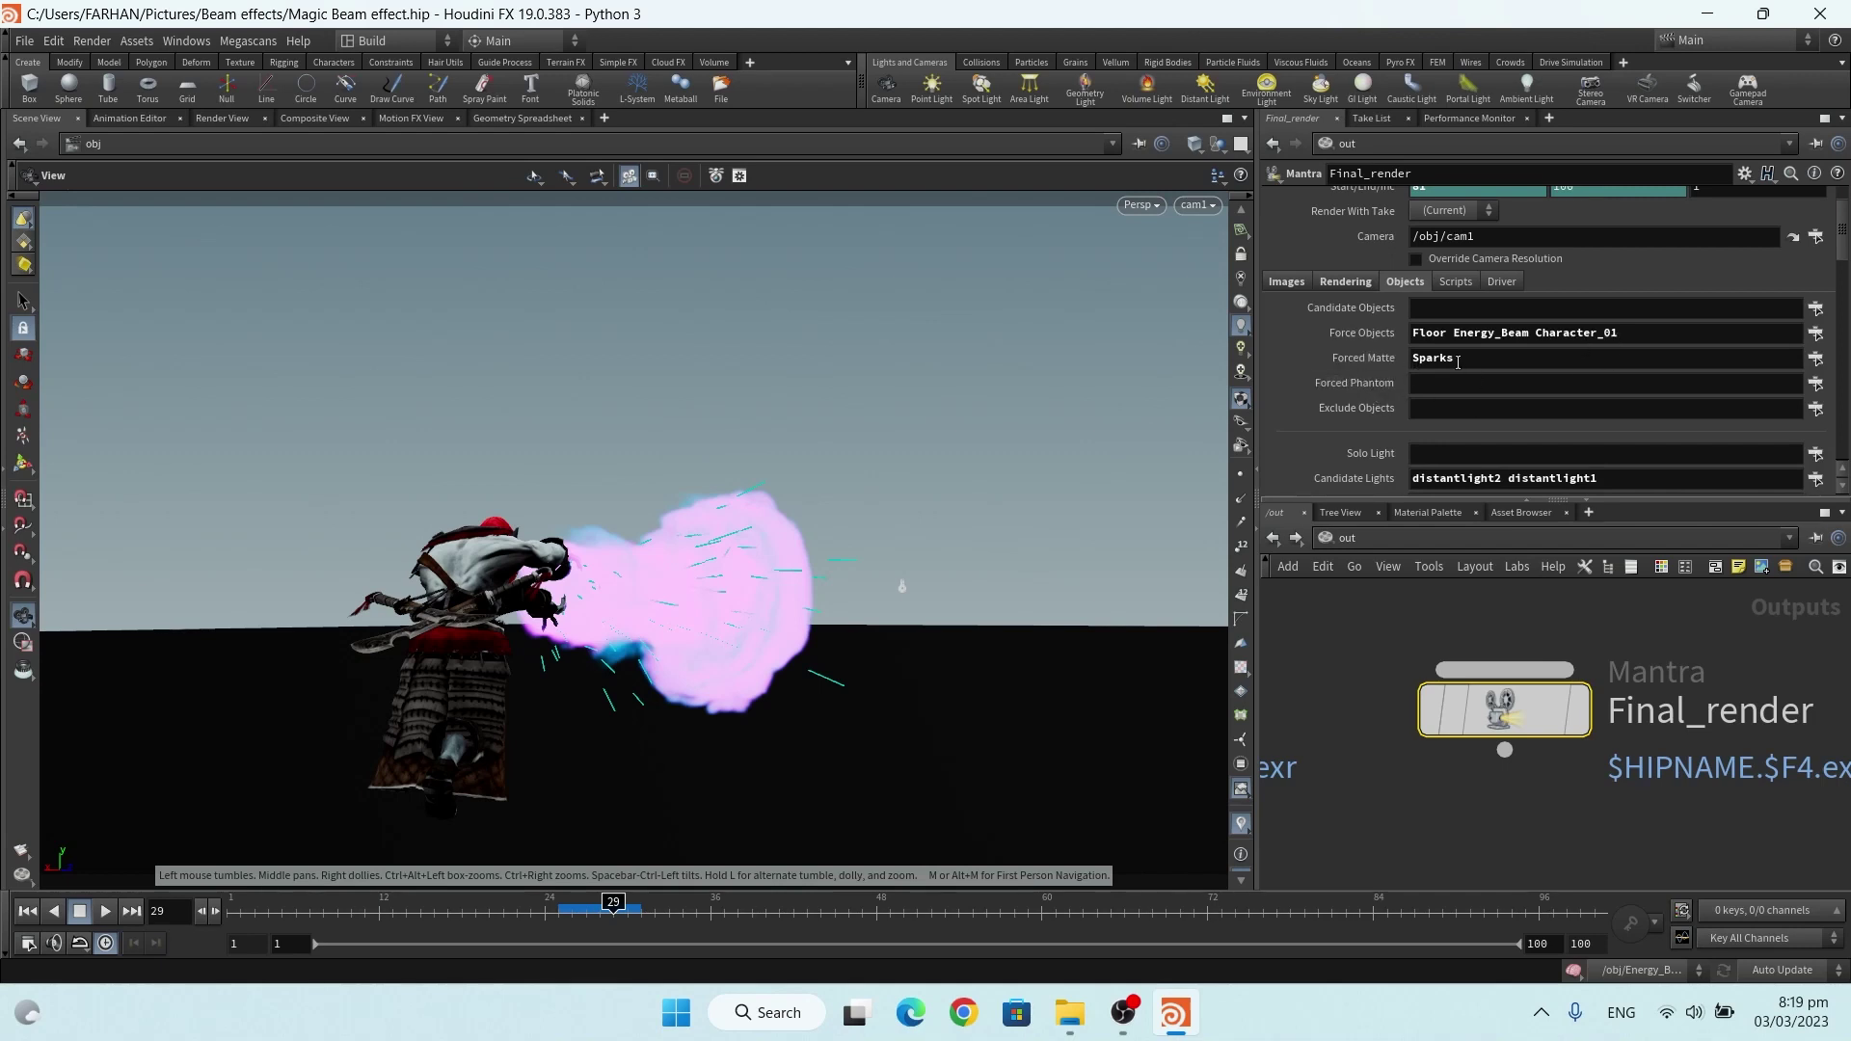
scroll(1527, 395, "down", 3)
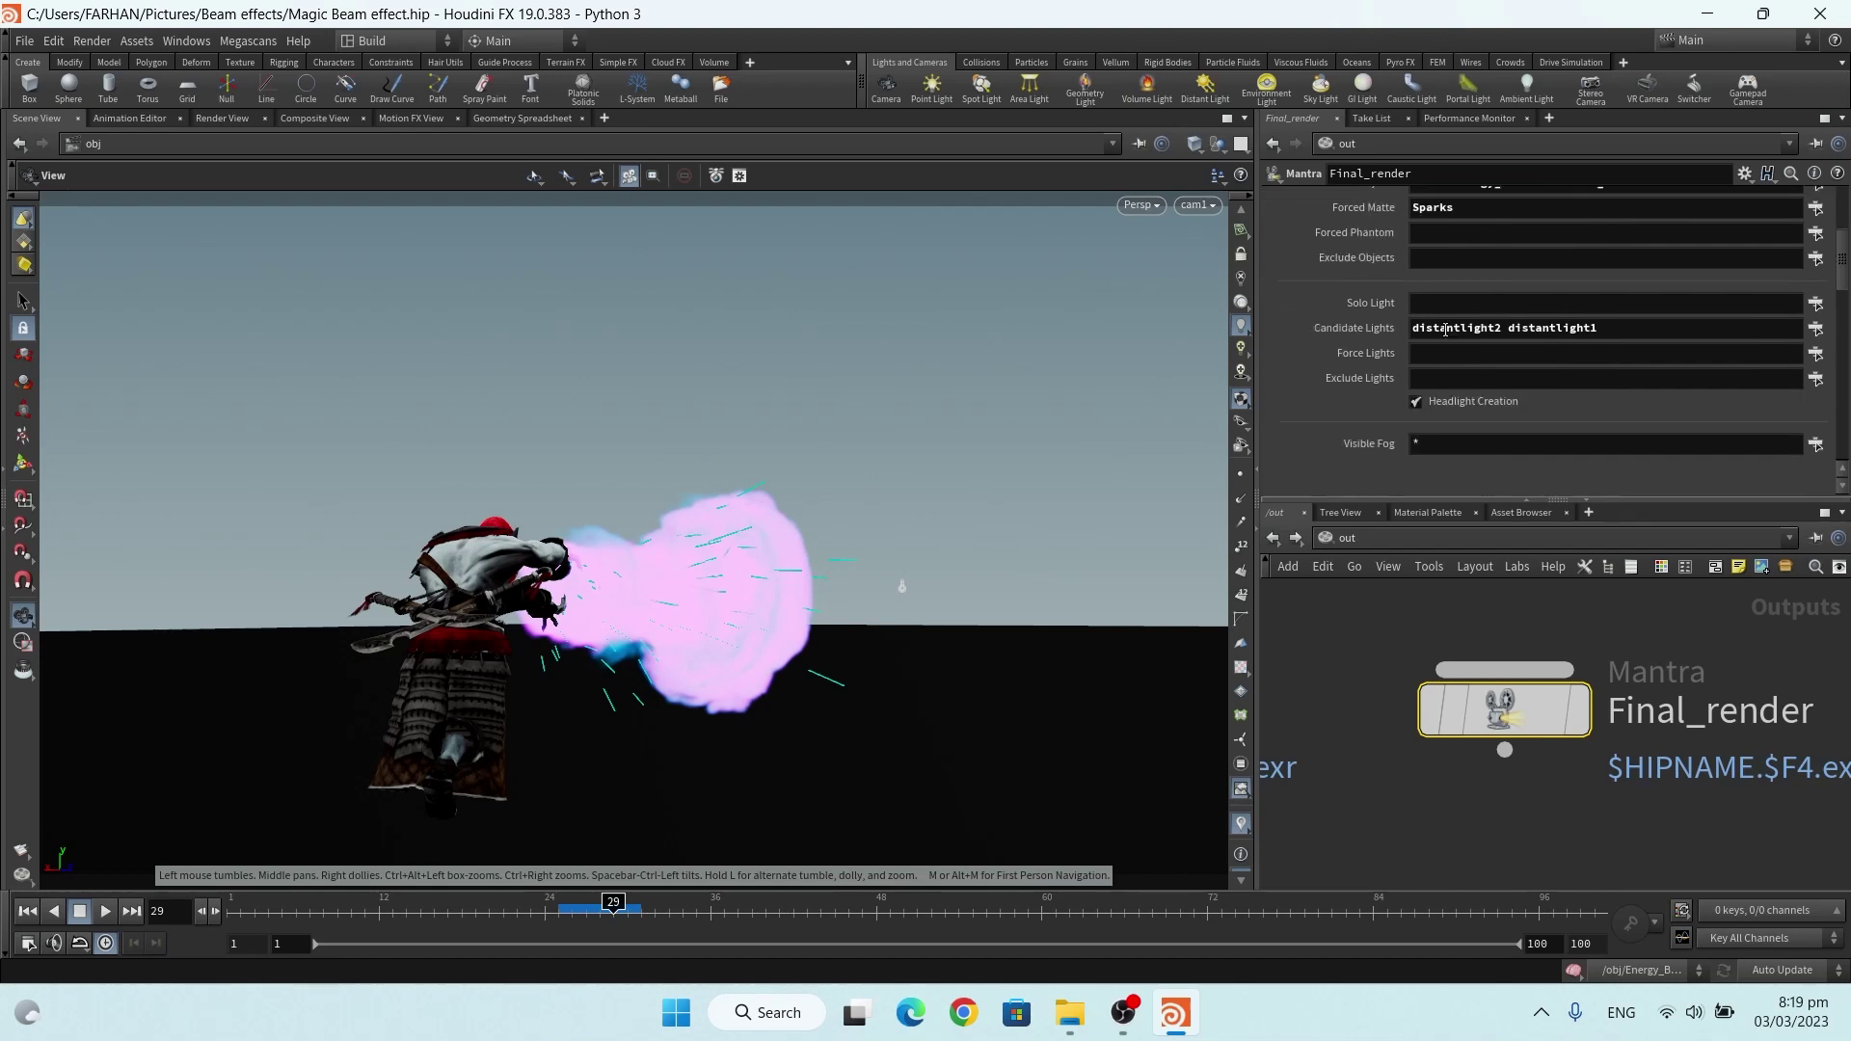
scroll(1444, 341, "up", 5)
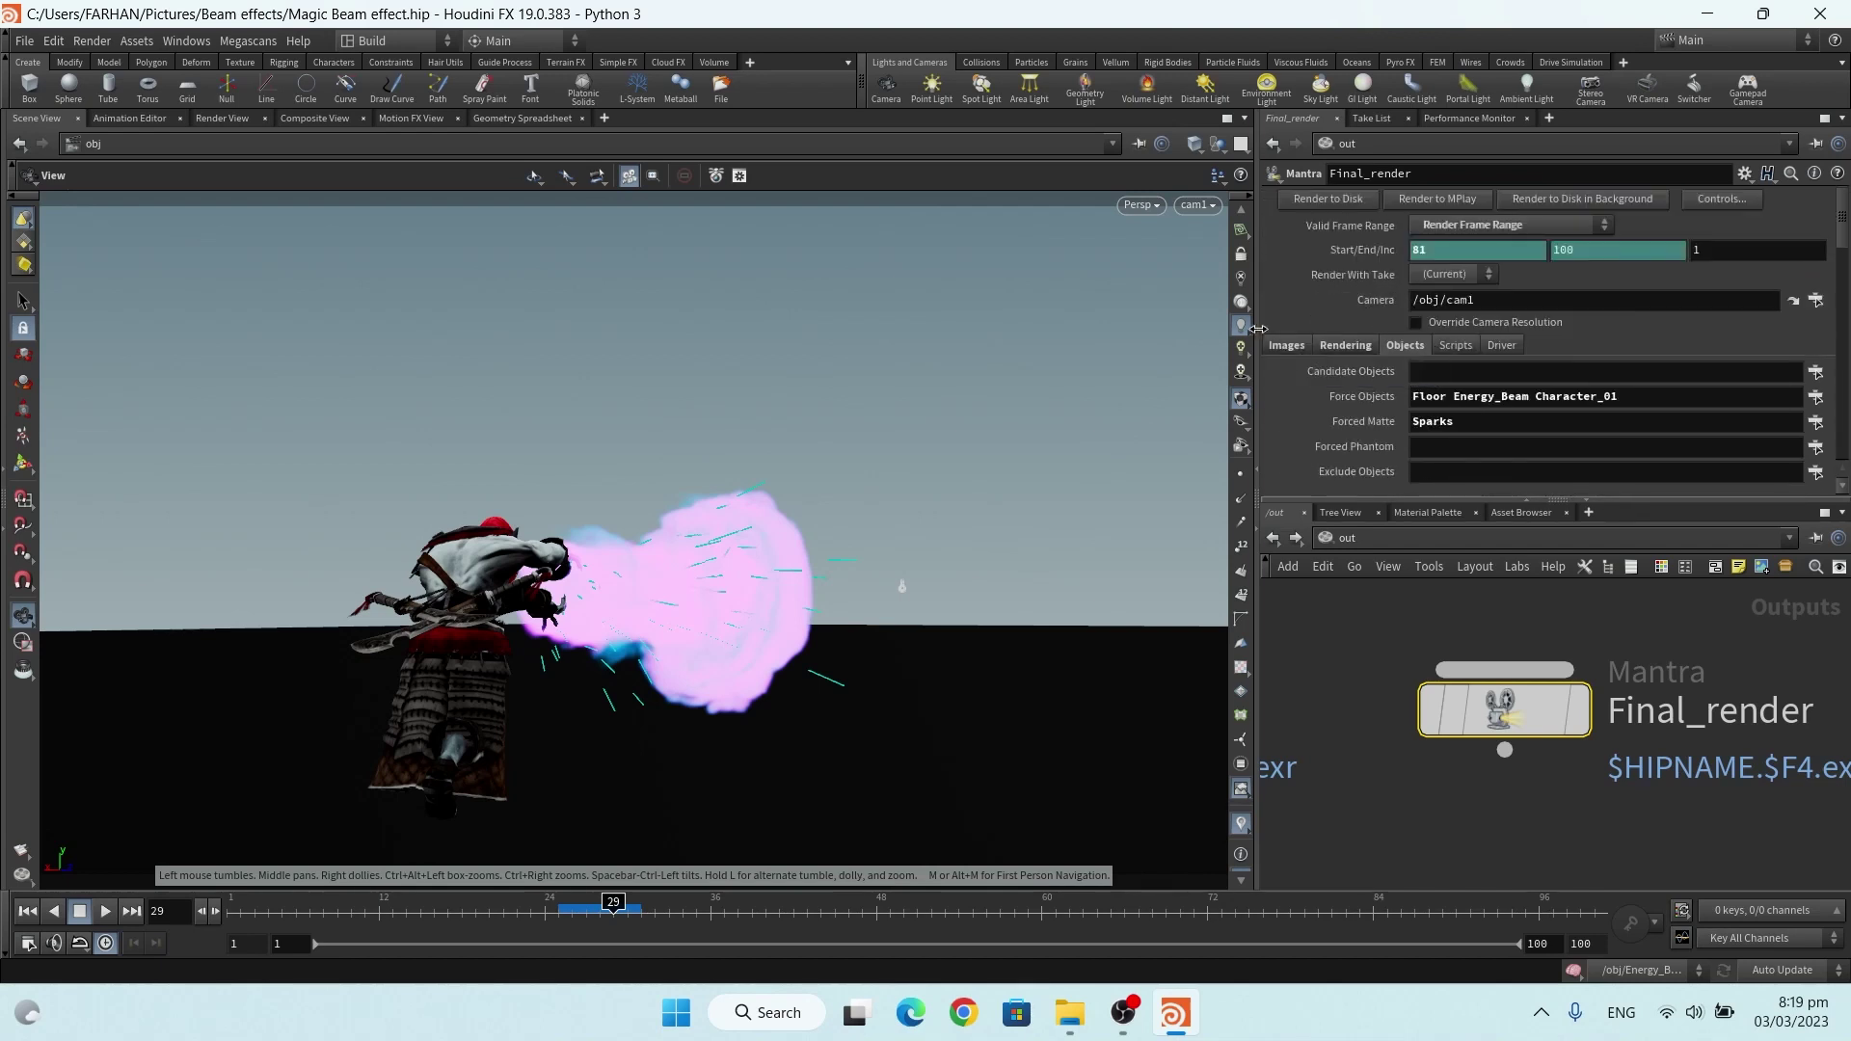
Check the force objects and forced matte of the Sparks Mantra node, and return to the object-level network
mouse_move(1495, 683)
scroll(1495, 682, "down", 3)
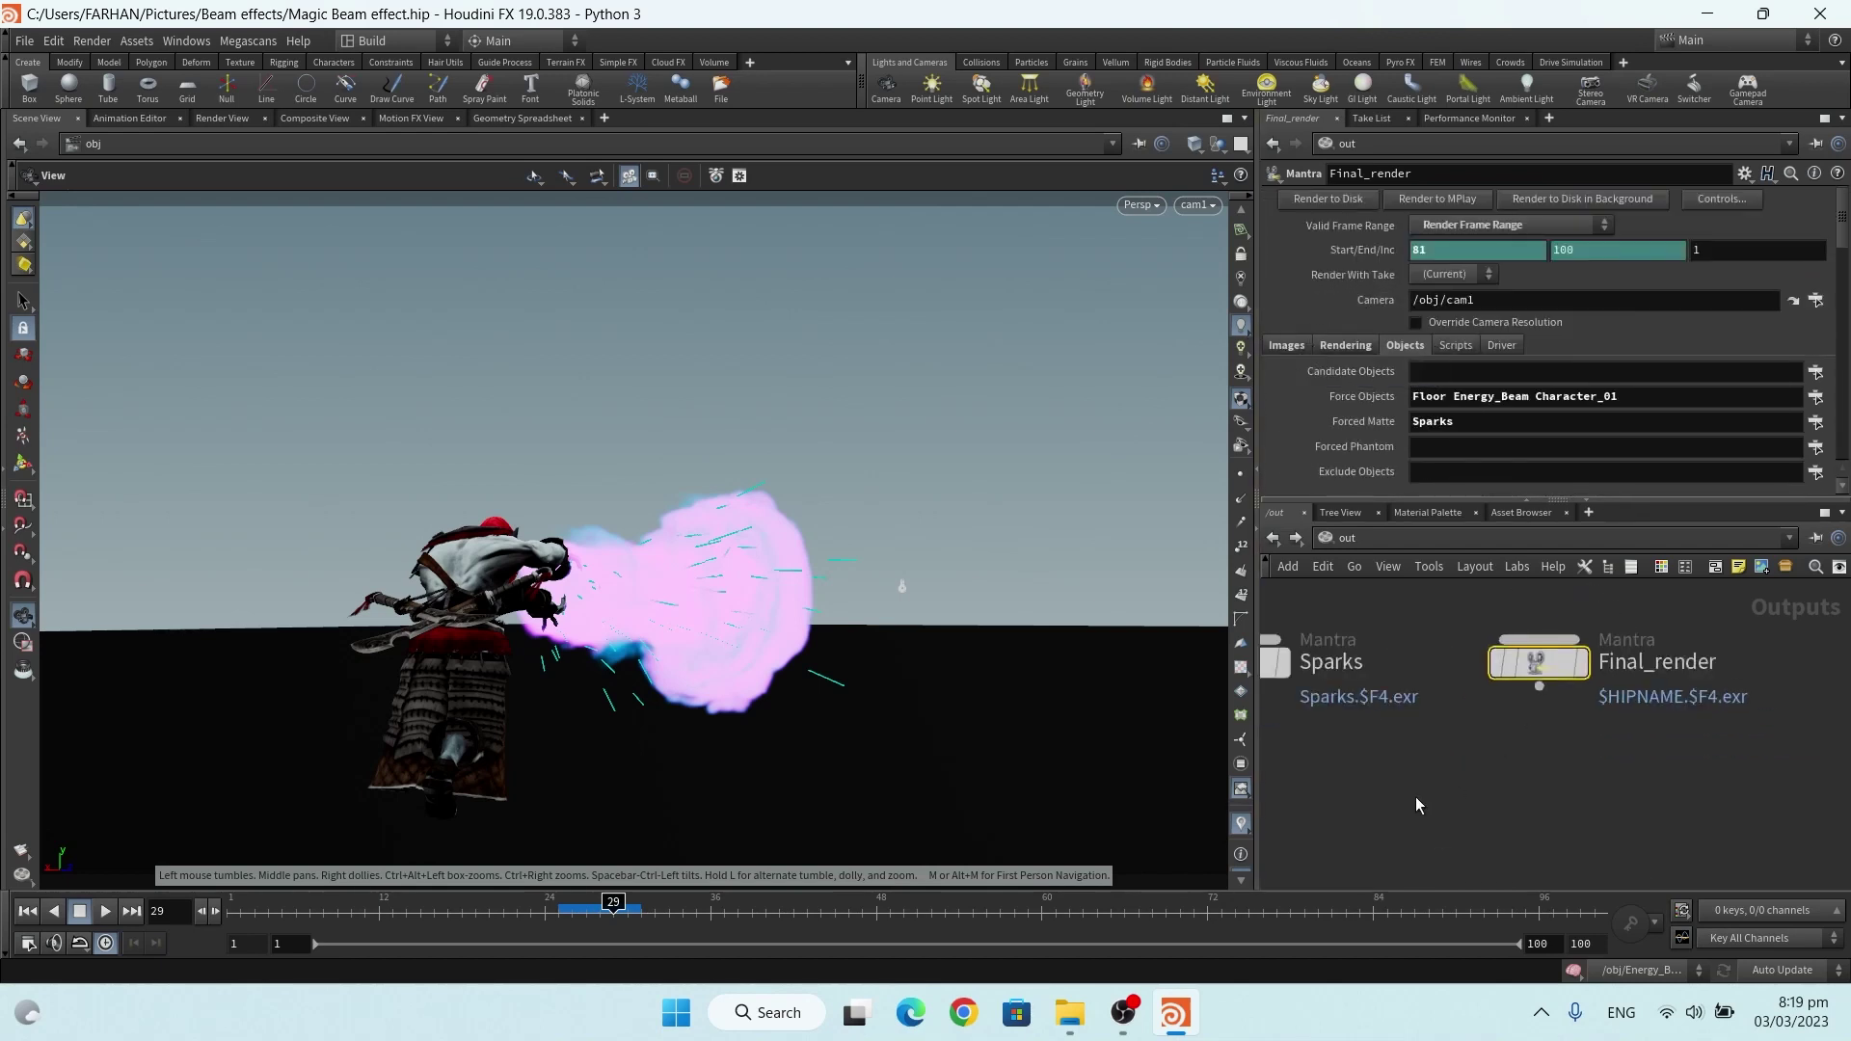
left_click(1474, 702)
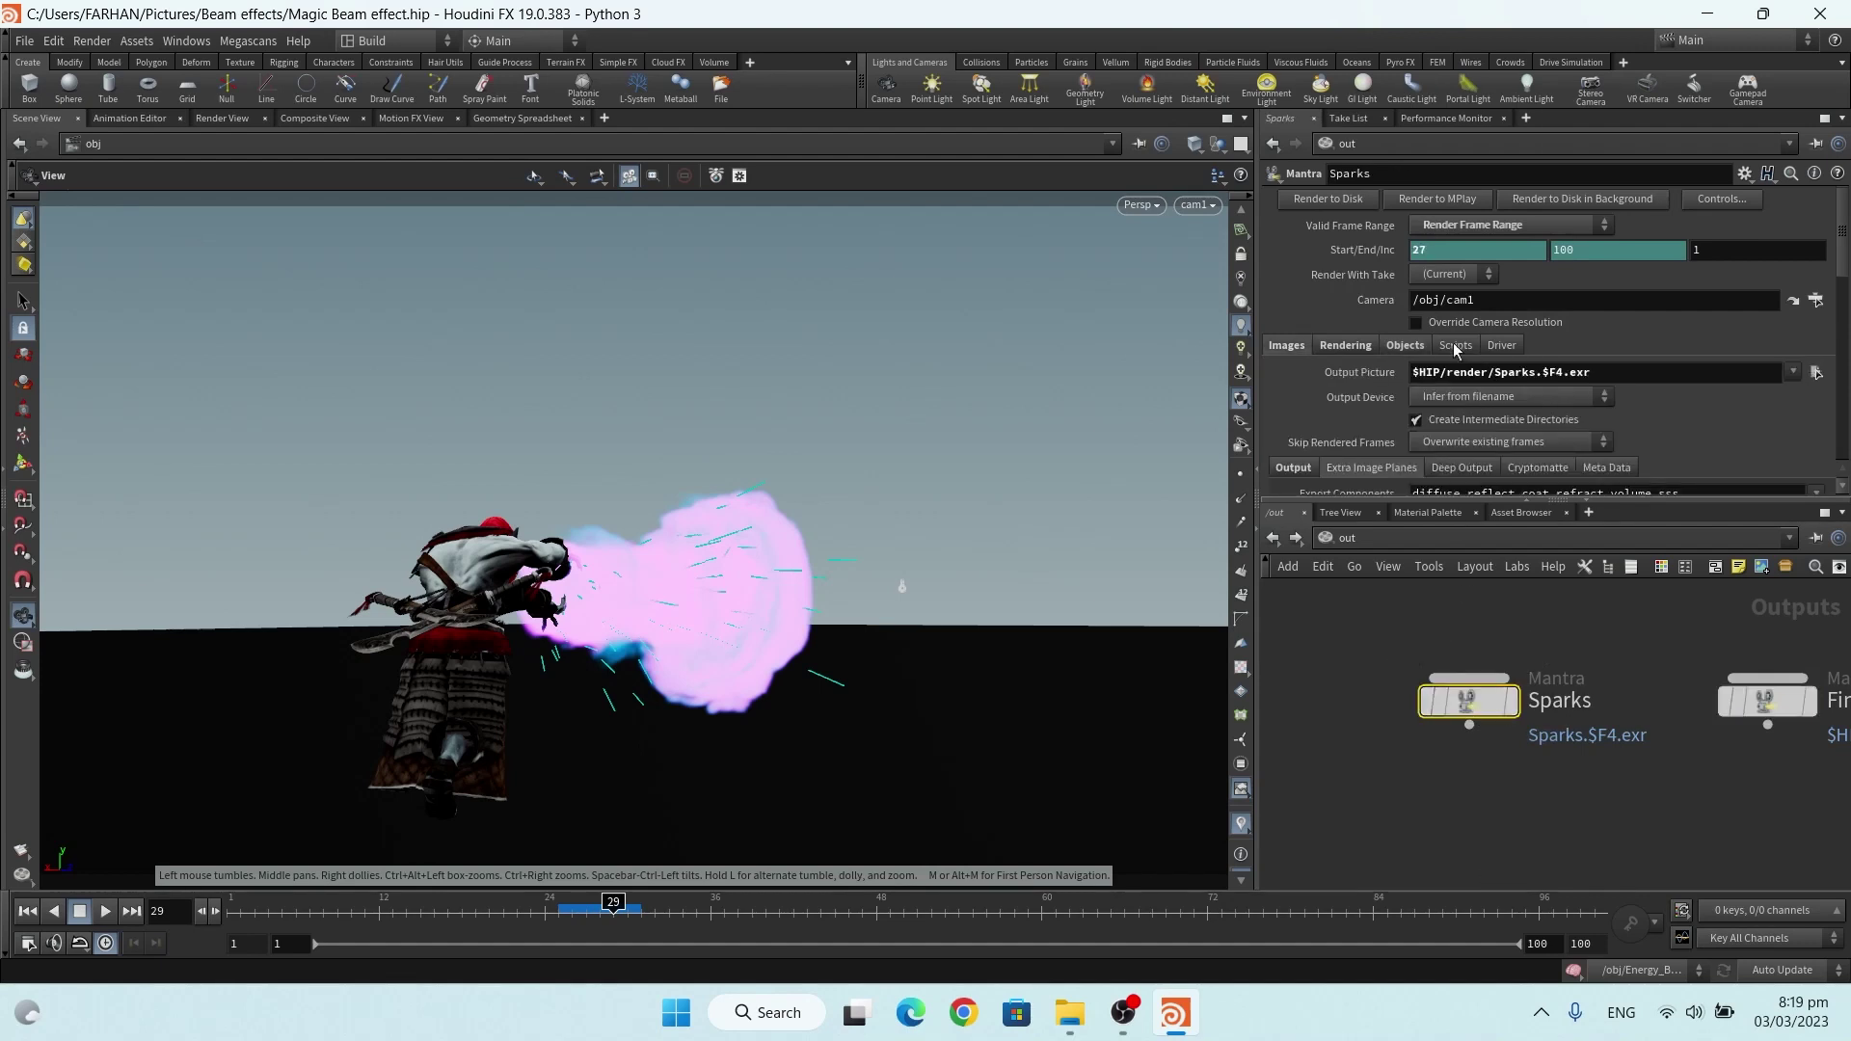
left_click(1405, 346)
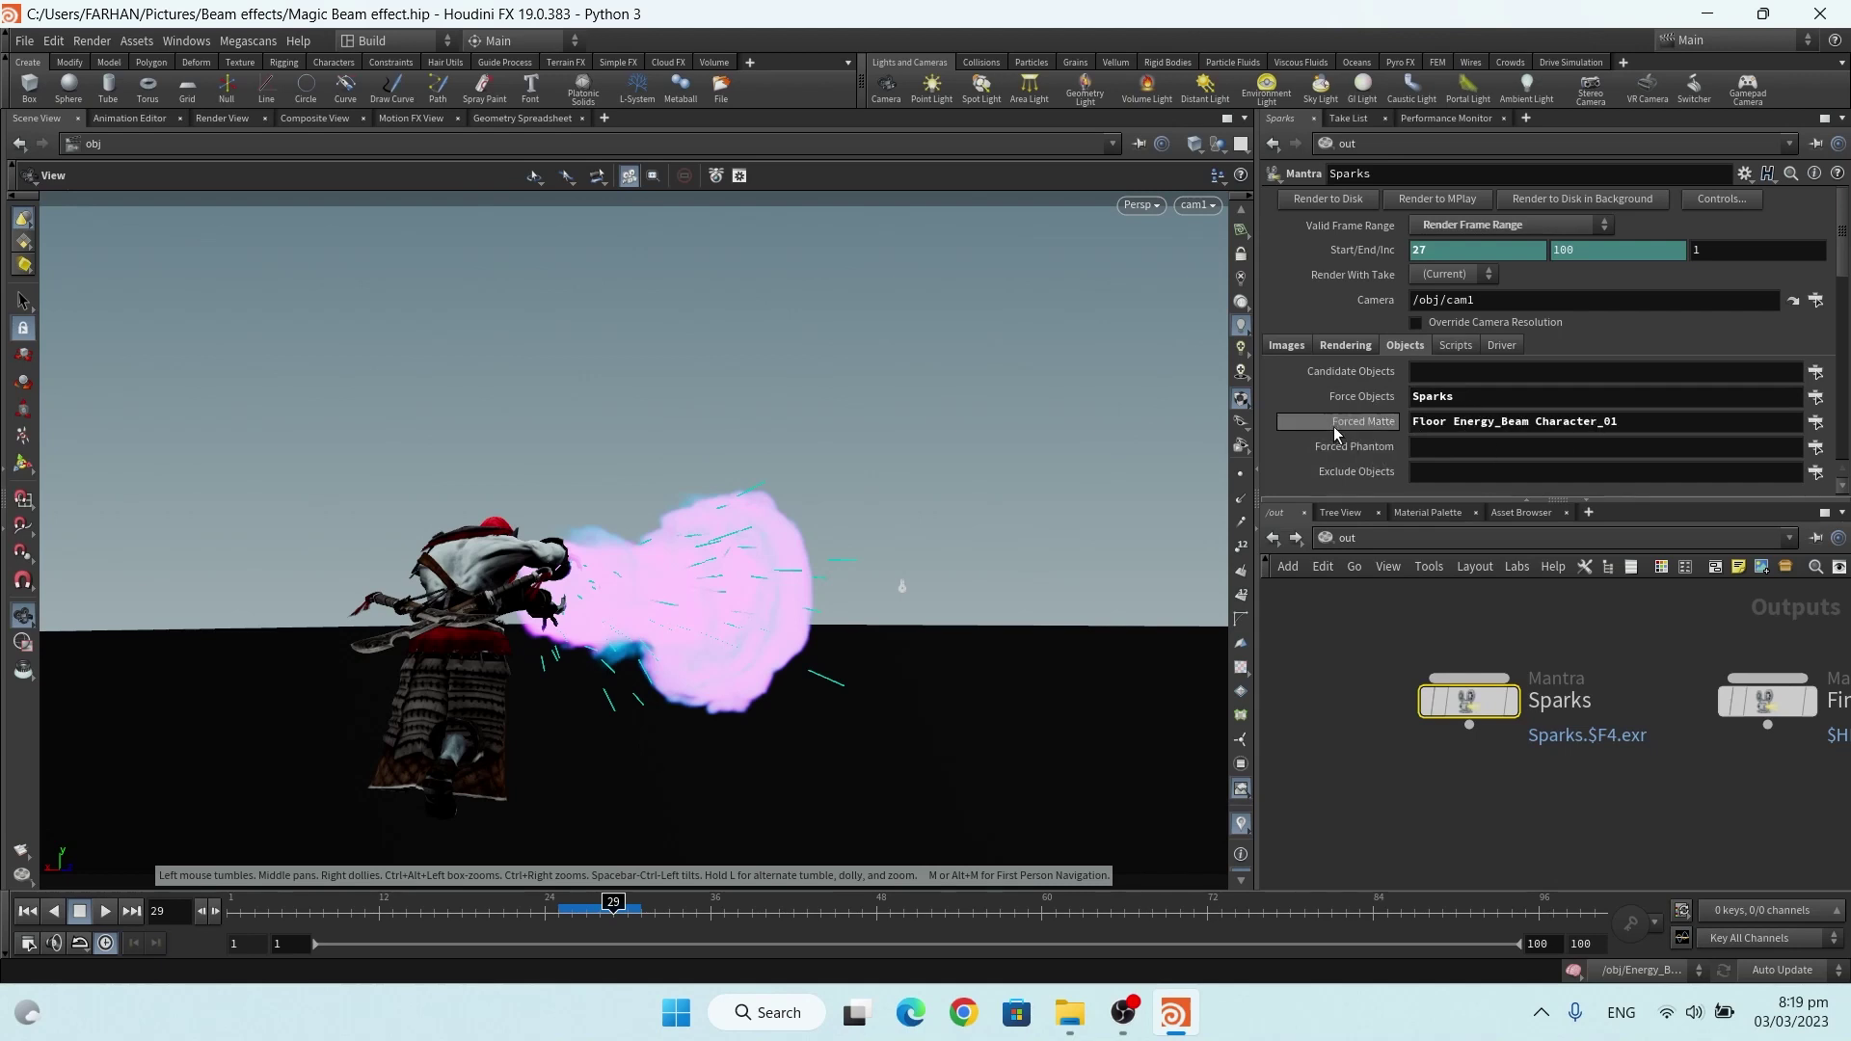
left_click(1272, 537)
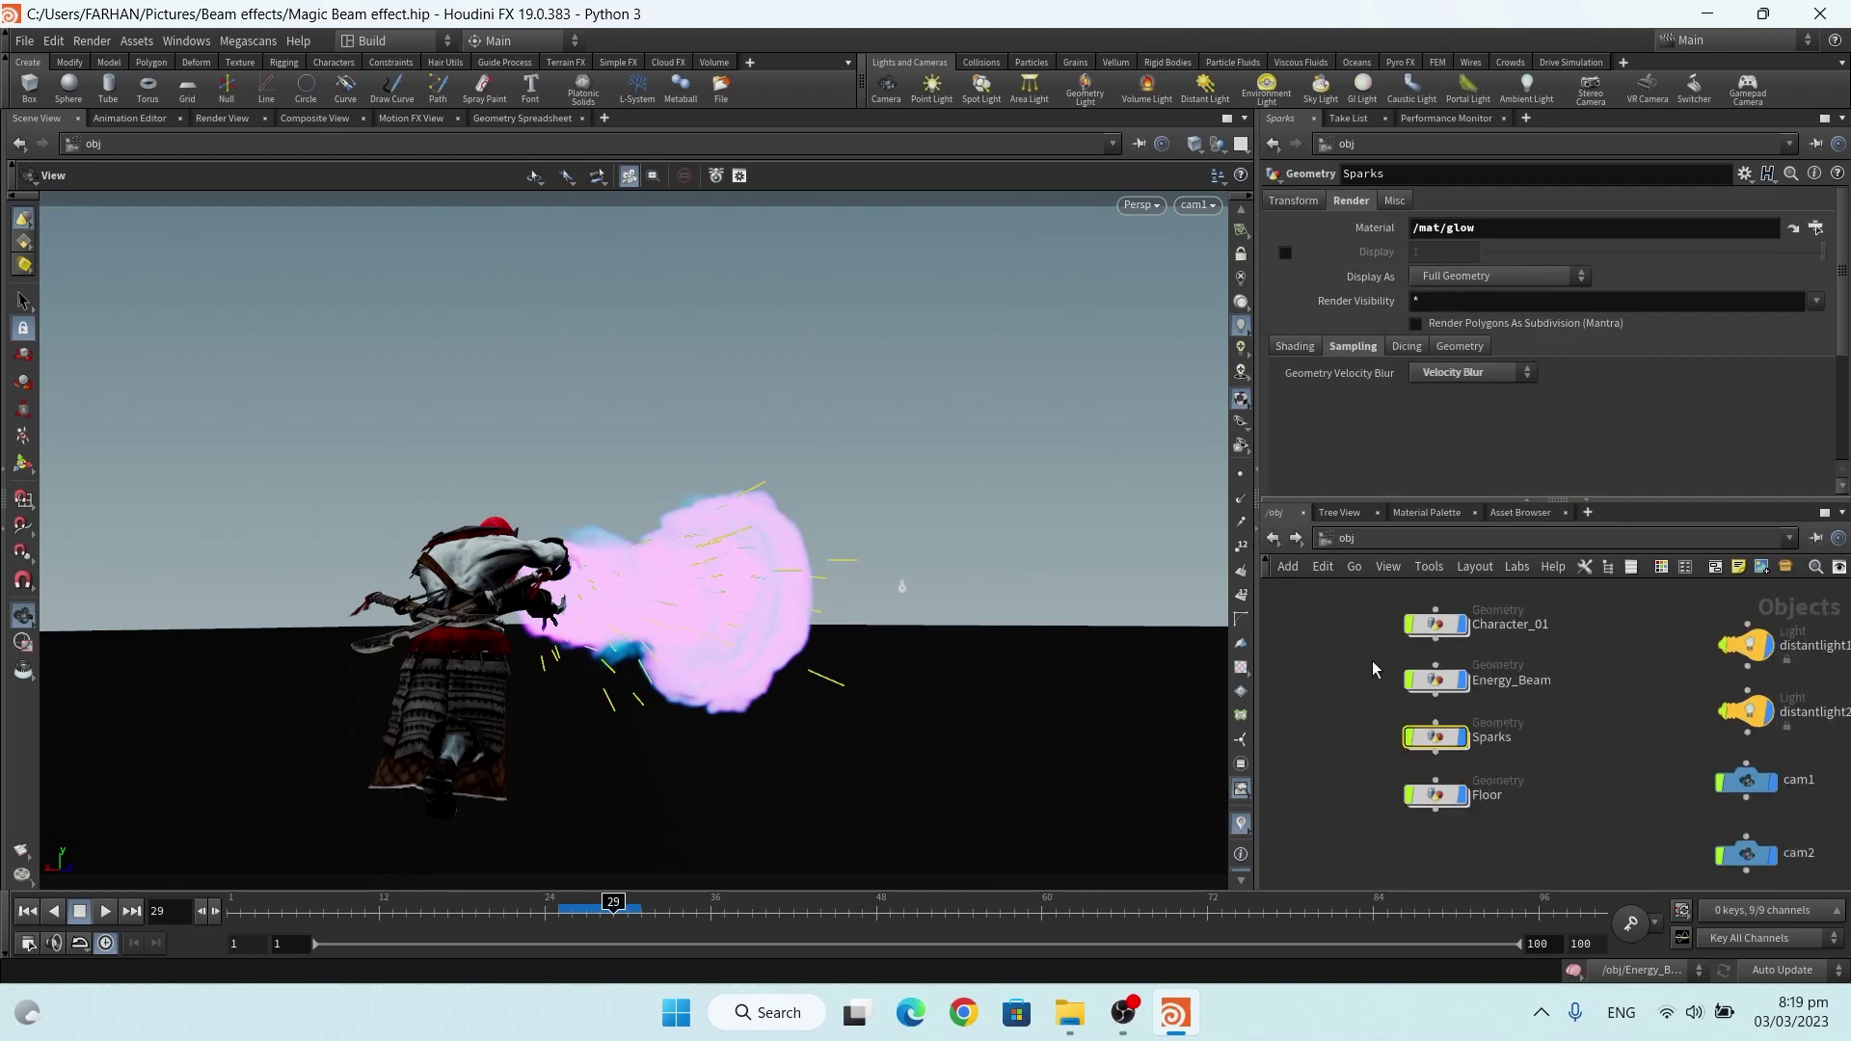
Select distantlight2 and examine where the distant lights sit around the character from a wide view of the floor
middle_click_drag(1549, 657, 1369, 620)
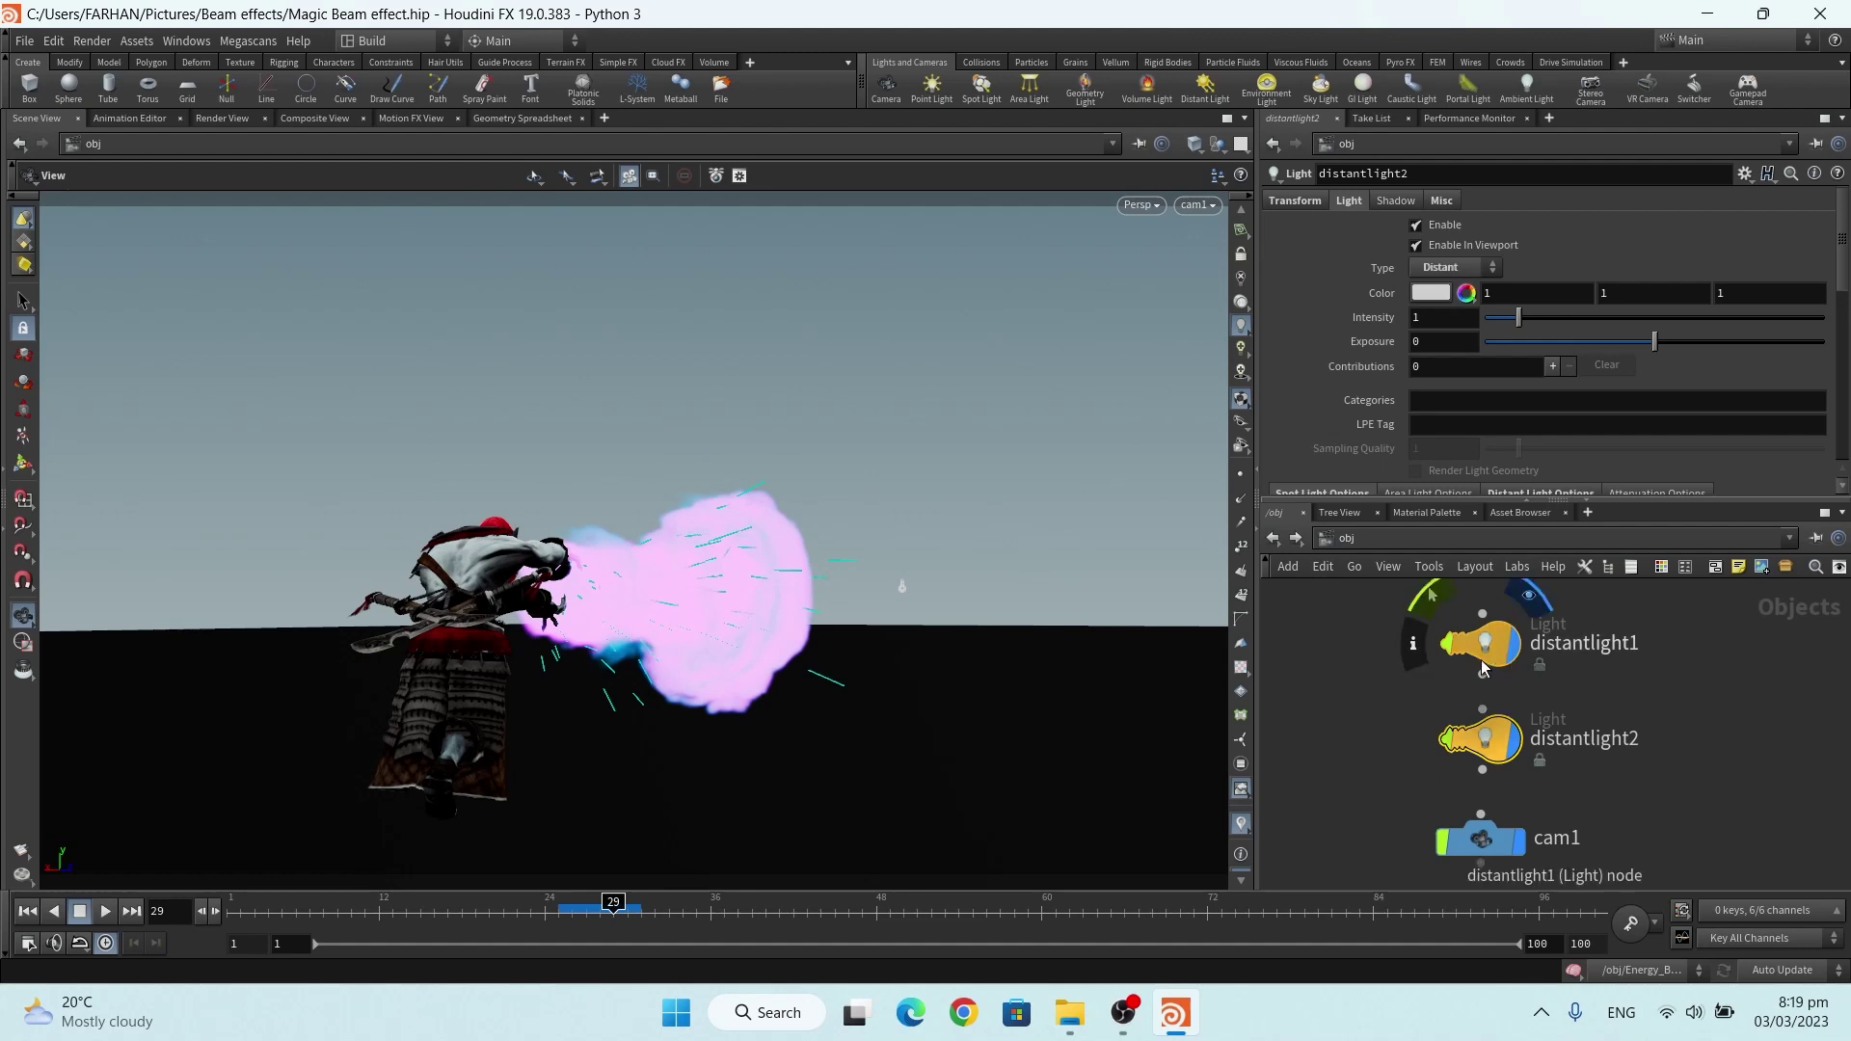
middle_click_drag(637, 701, 721, 701)
scroll(722, 701, "down", 3)
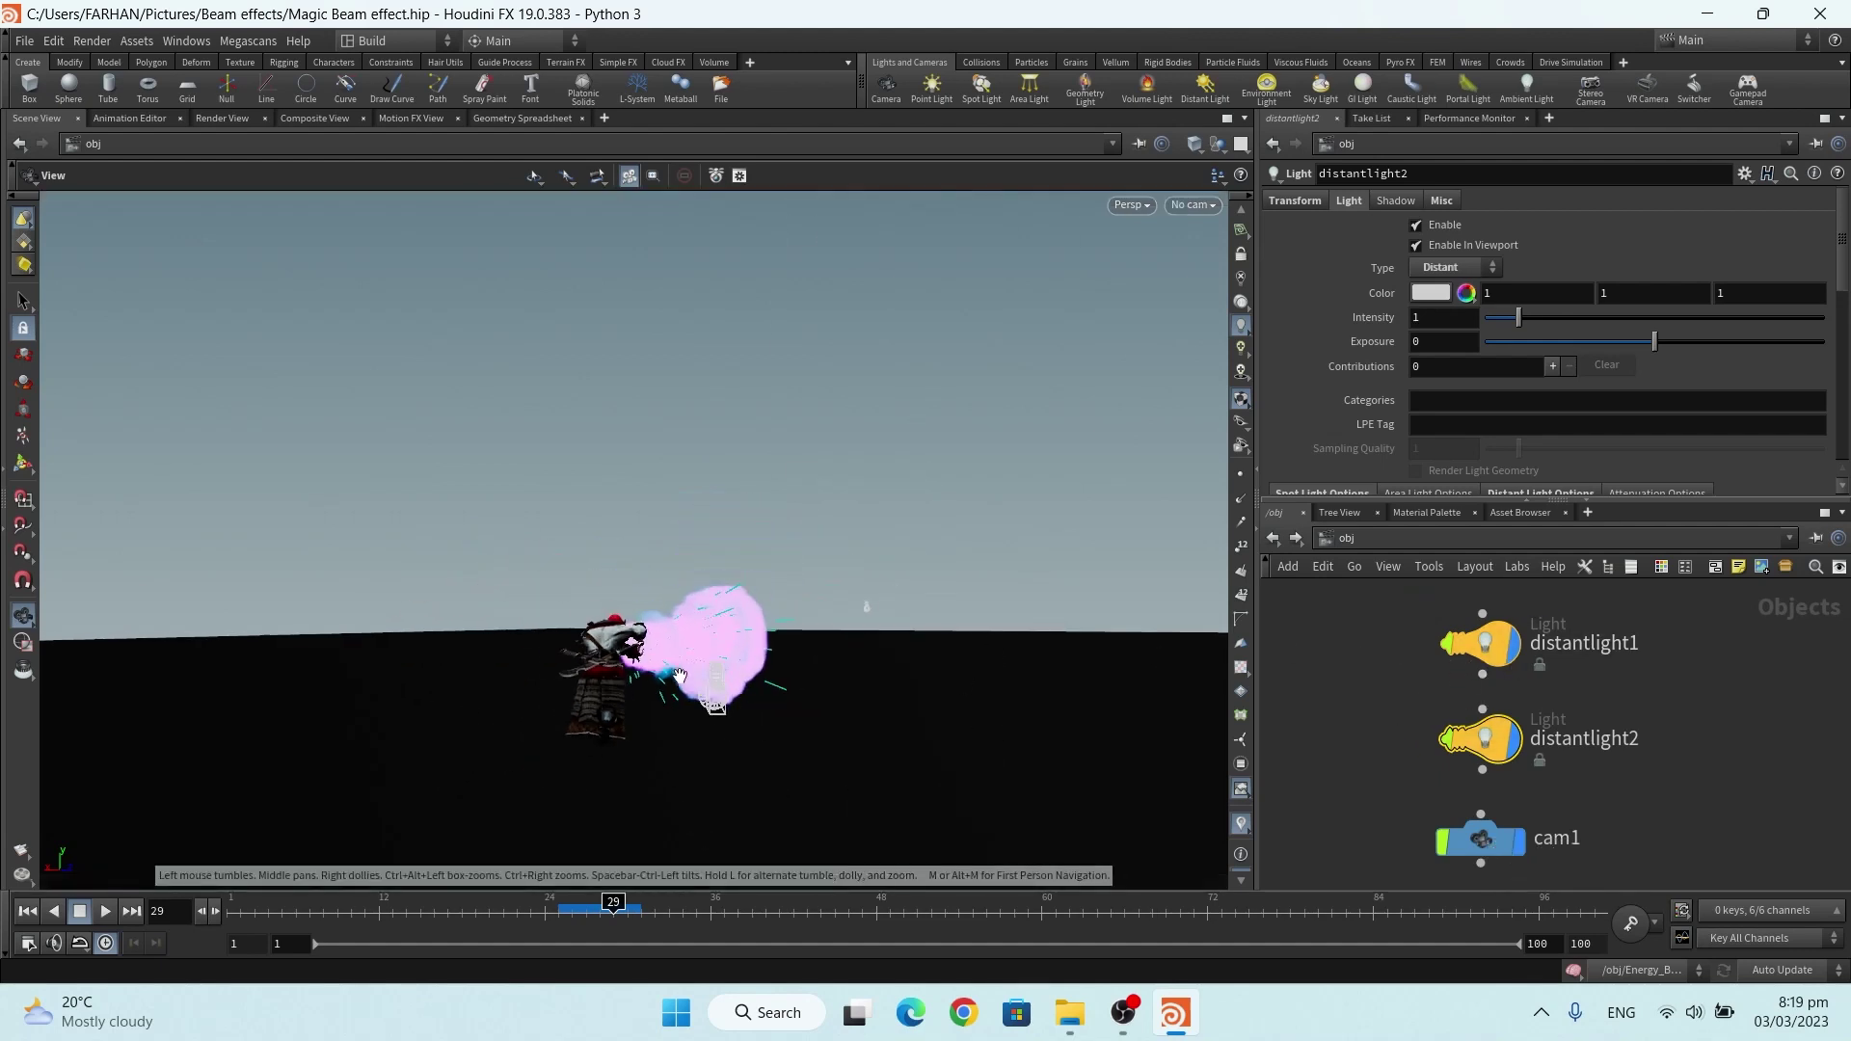
scroll(721, 677, "down", 5)
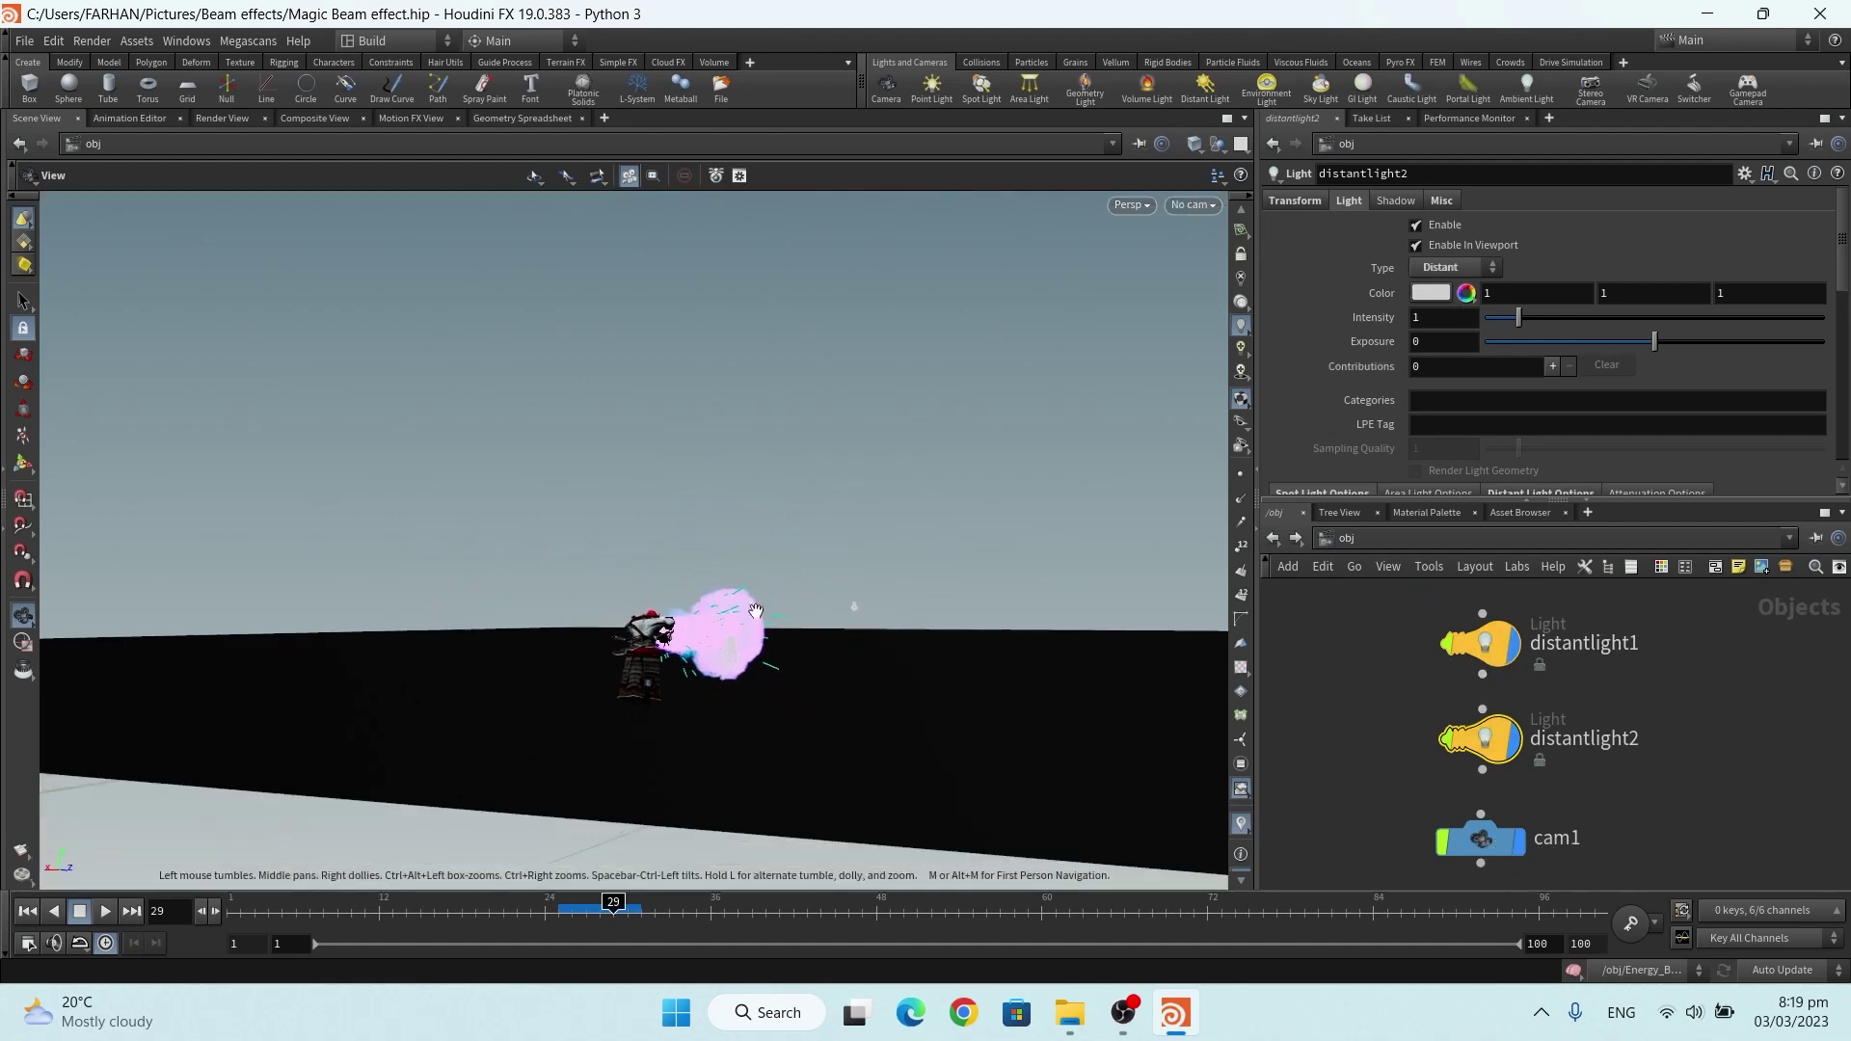
left_click_drag(721, 677, 733, 520)
Look through cam1 again and scrub the beam animation forward to frame 53
left_click(1212, 205)
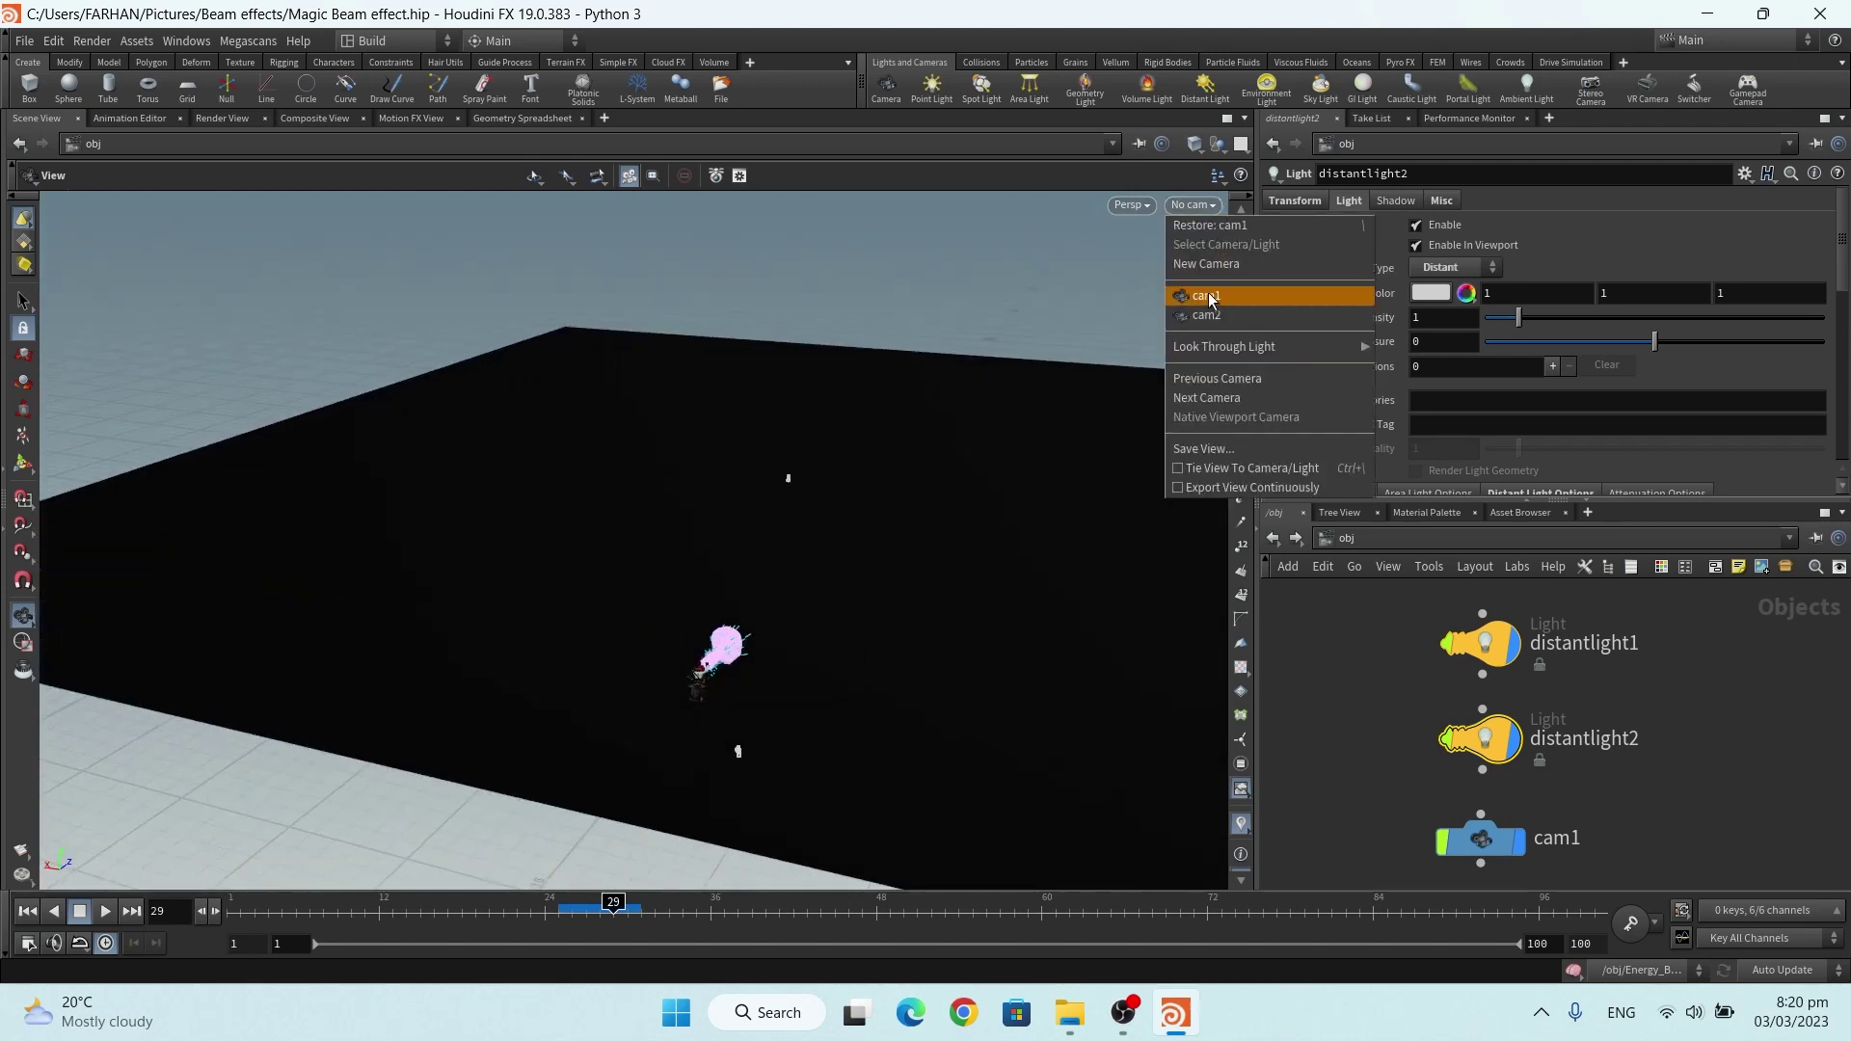
left_click(1207, 291)
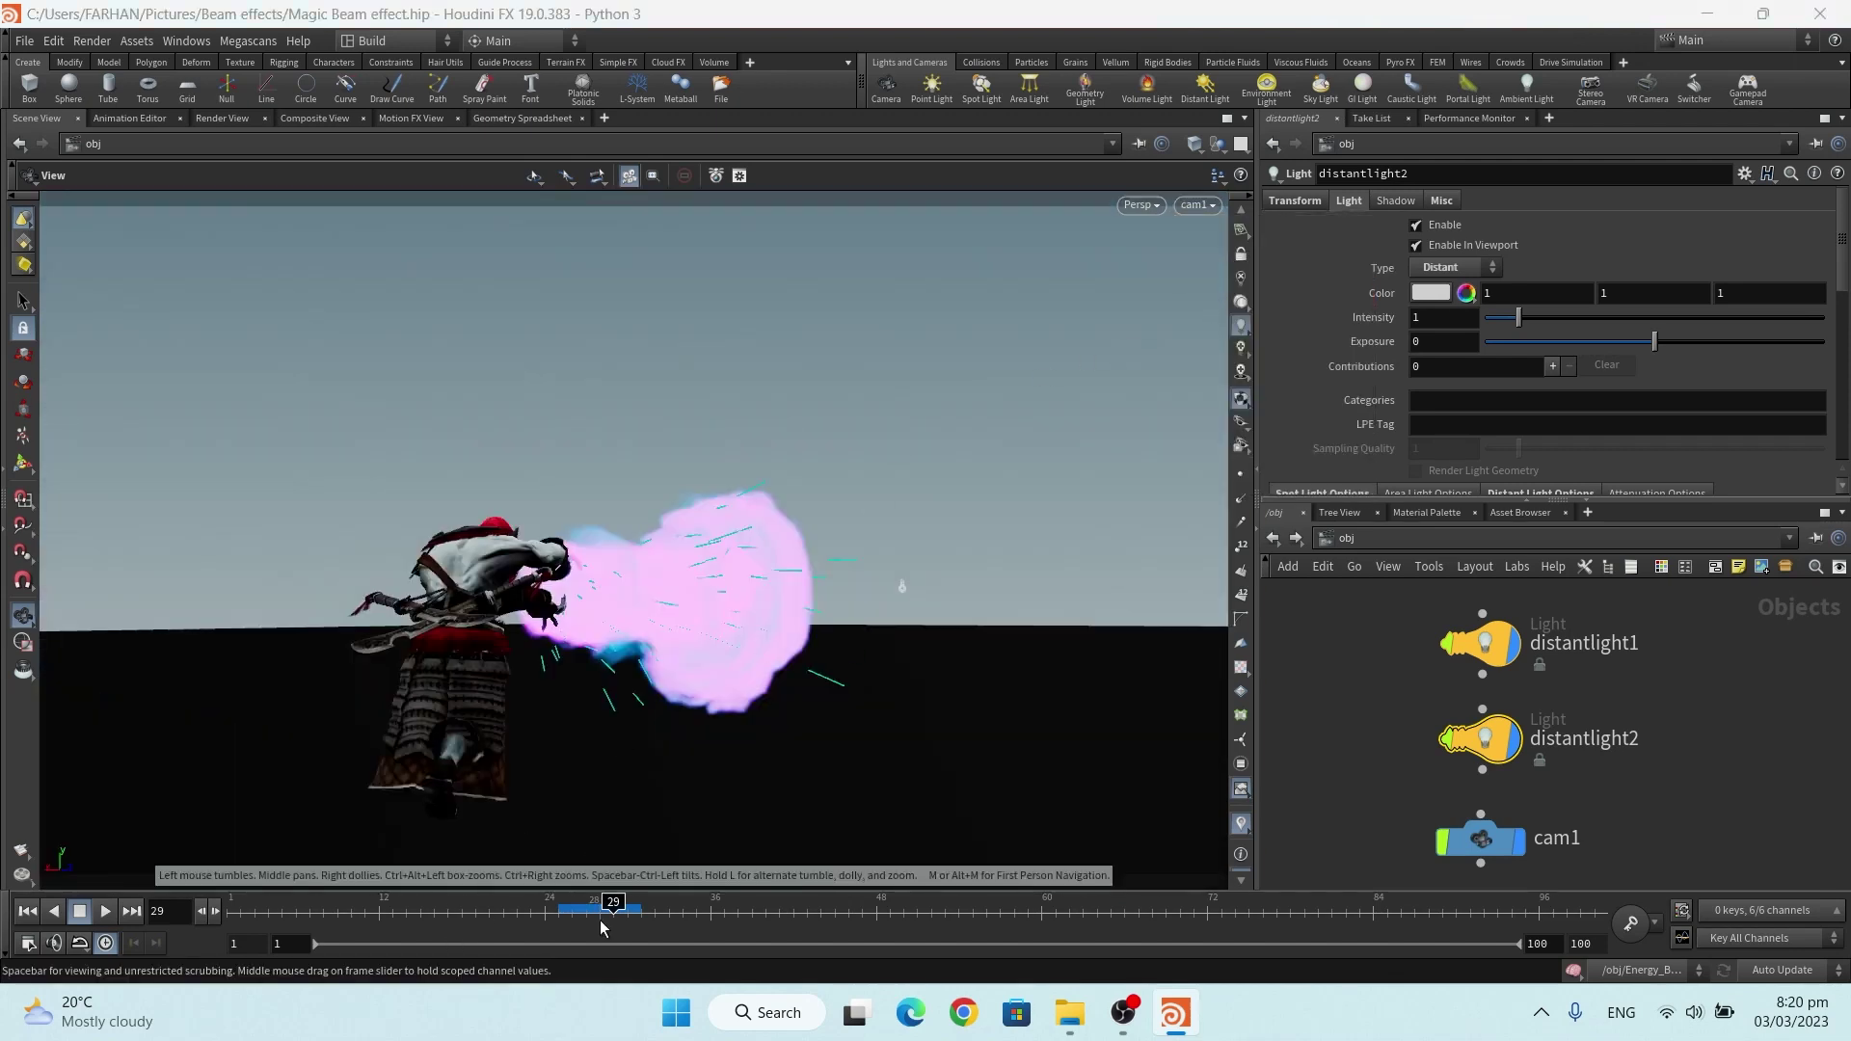
left_click(556, 906)
left_click_drag(556, 904, 946, 911)
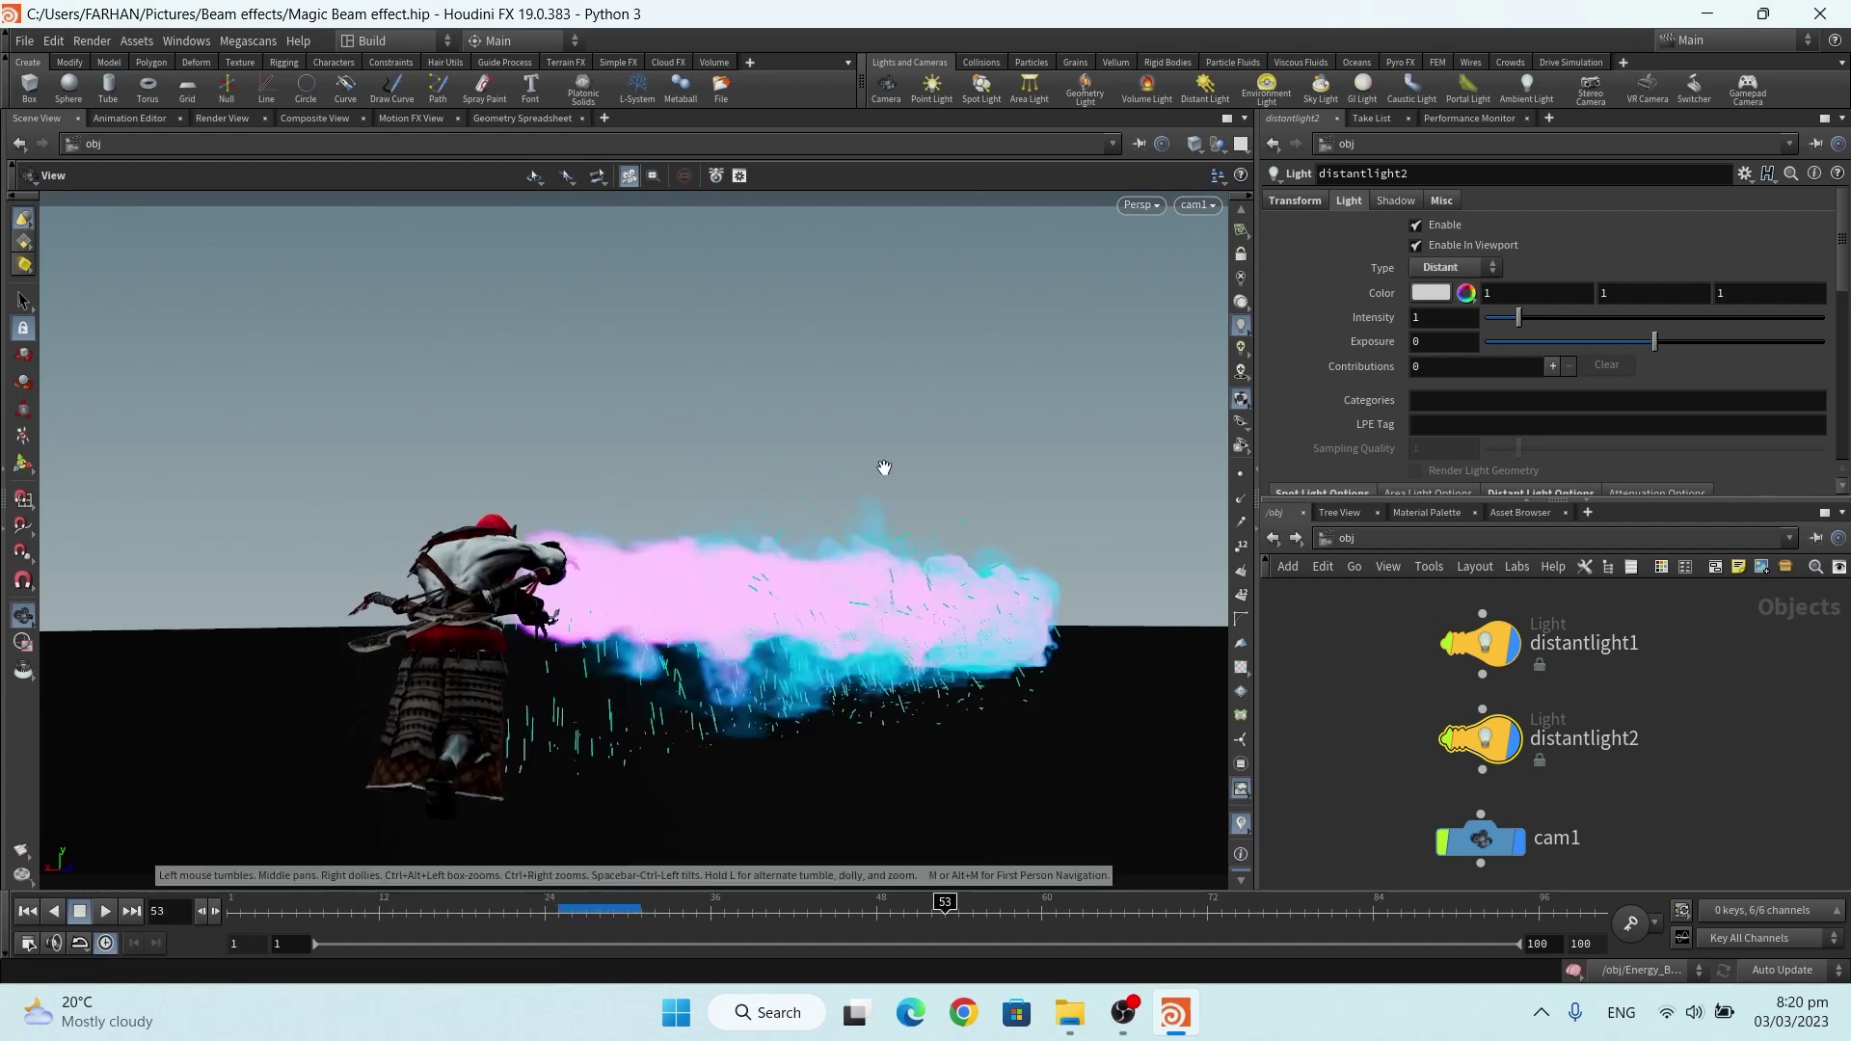